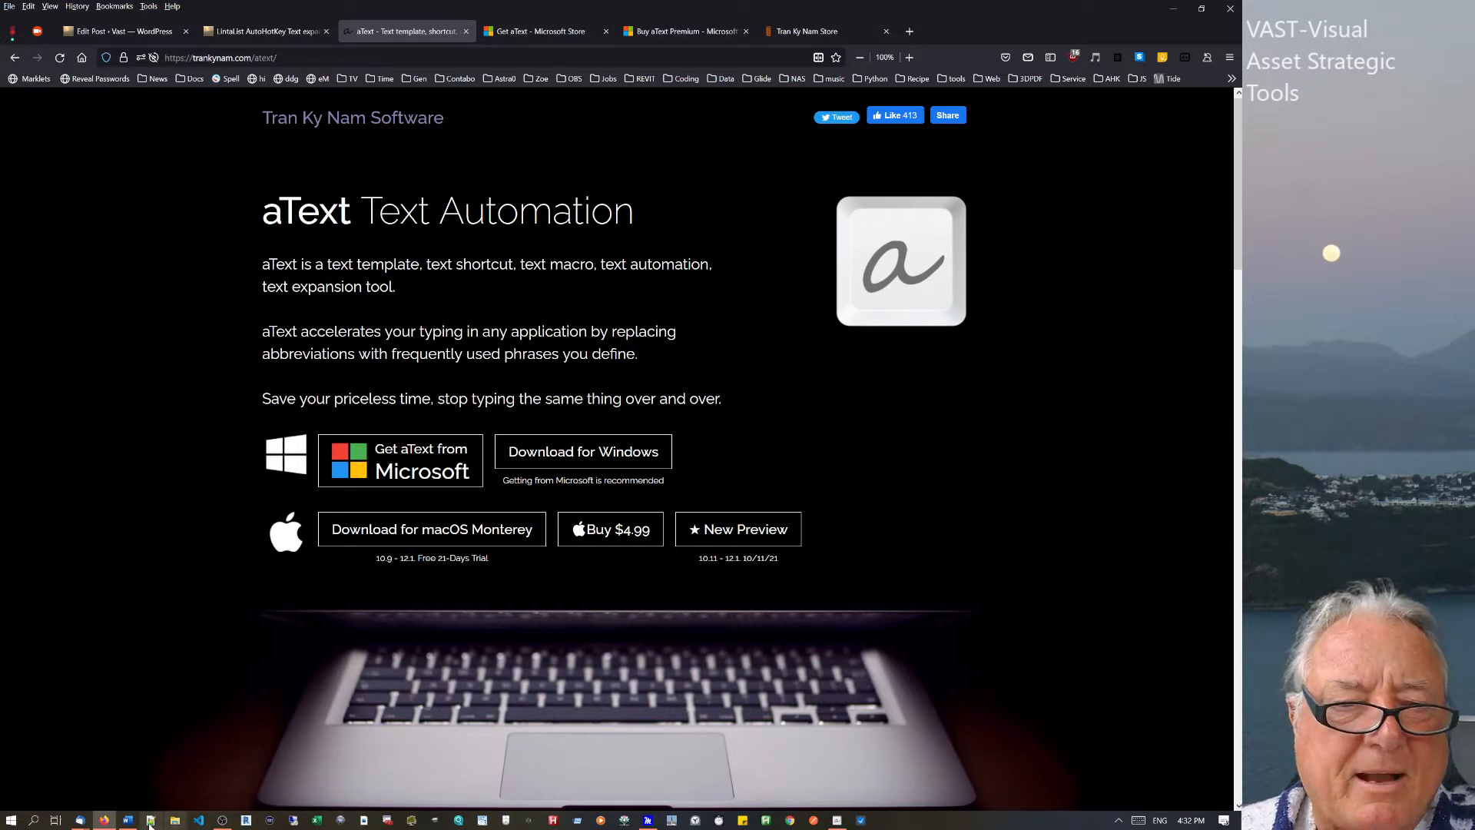
# Bring the Notepad++ window with AutoCorrect.ahk in front of the aText web page.
pyautogui.click(150, 822)
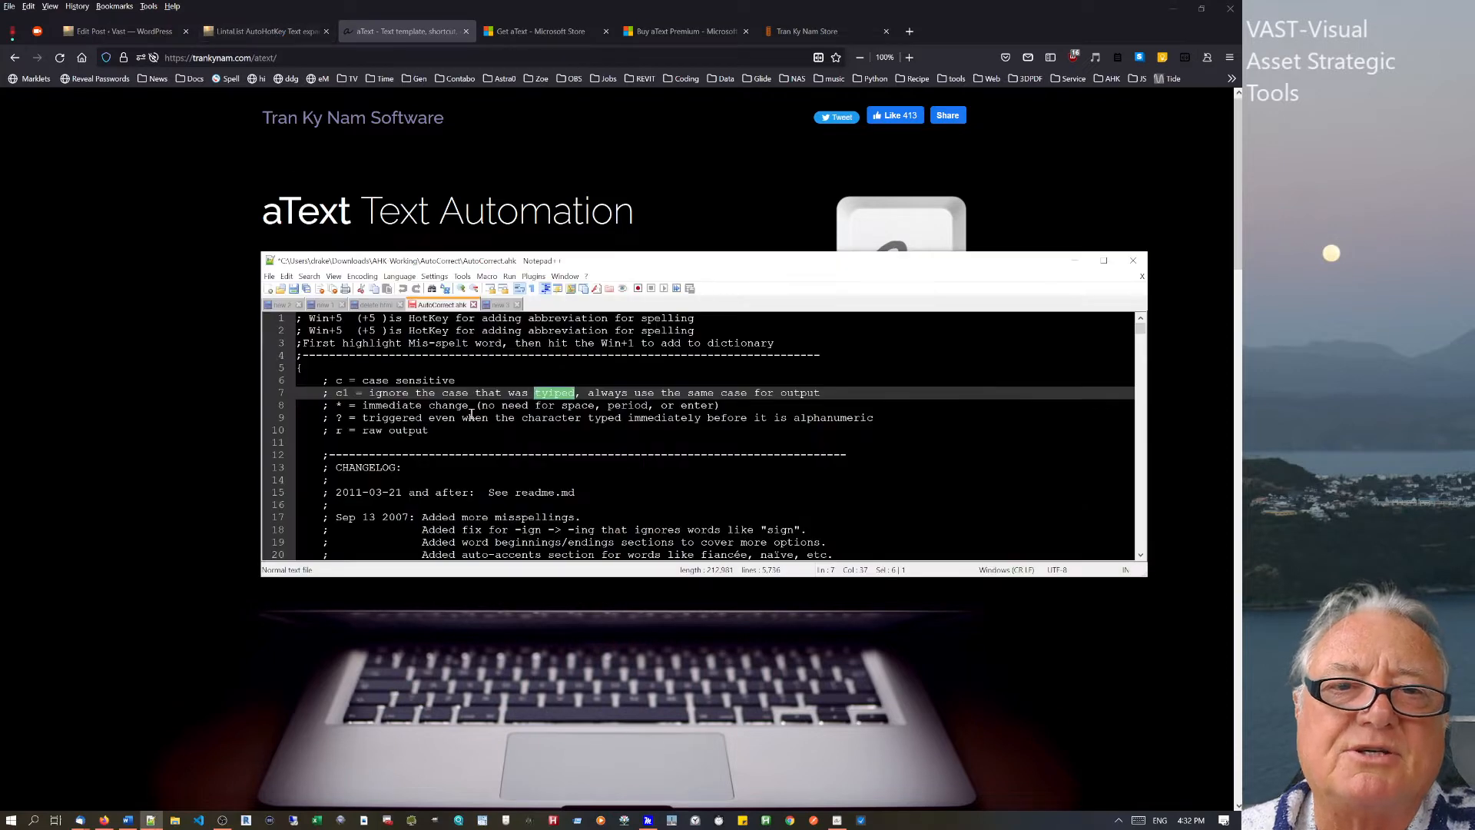
# Browse AutoCorrect.ahk down to the end of its hotstring list, then minimize Notepad++.
pyautogui.click(643, 431)
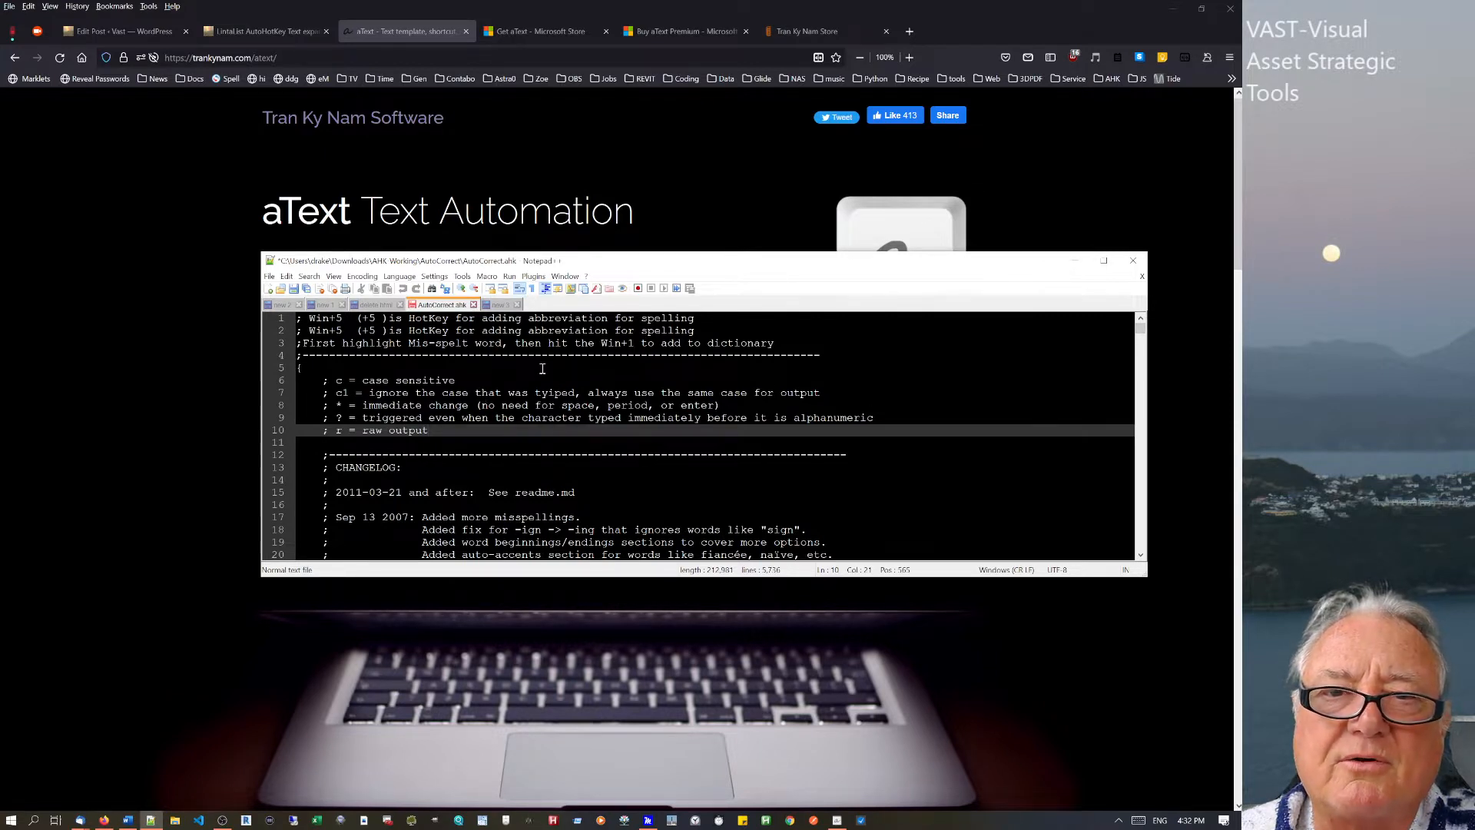
pyautogui.moveTo(1141, 330); pyautogui.dragTo(1138, 532)
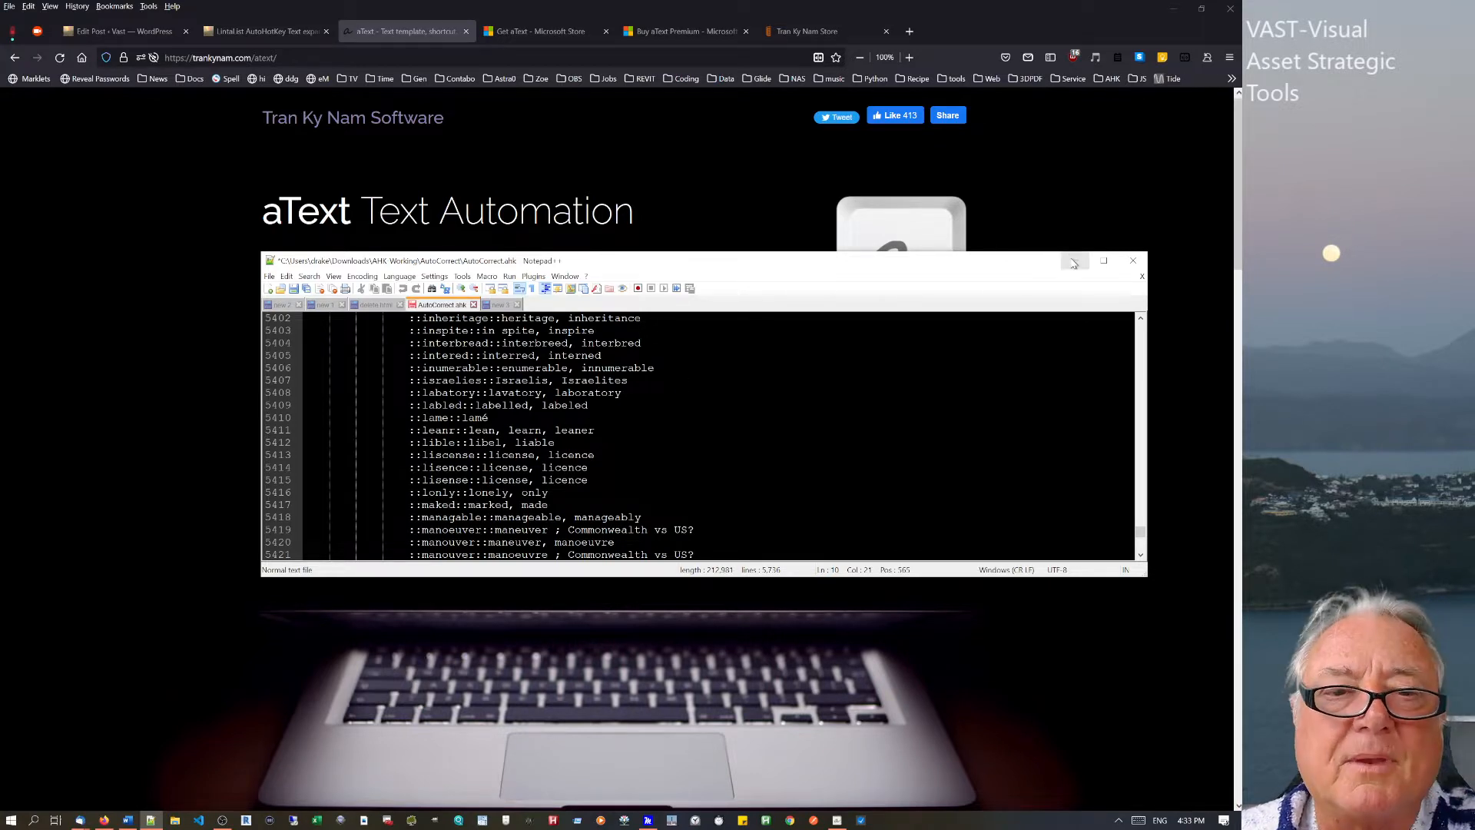
pyautogui.click(856, 364)
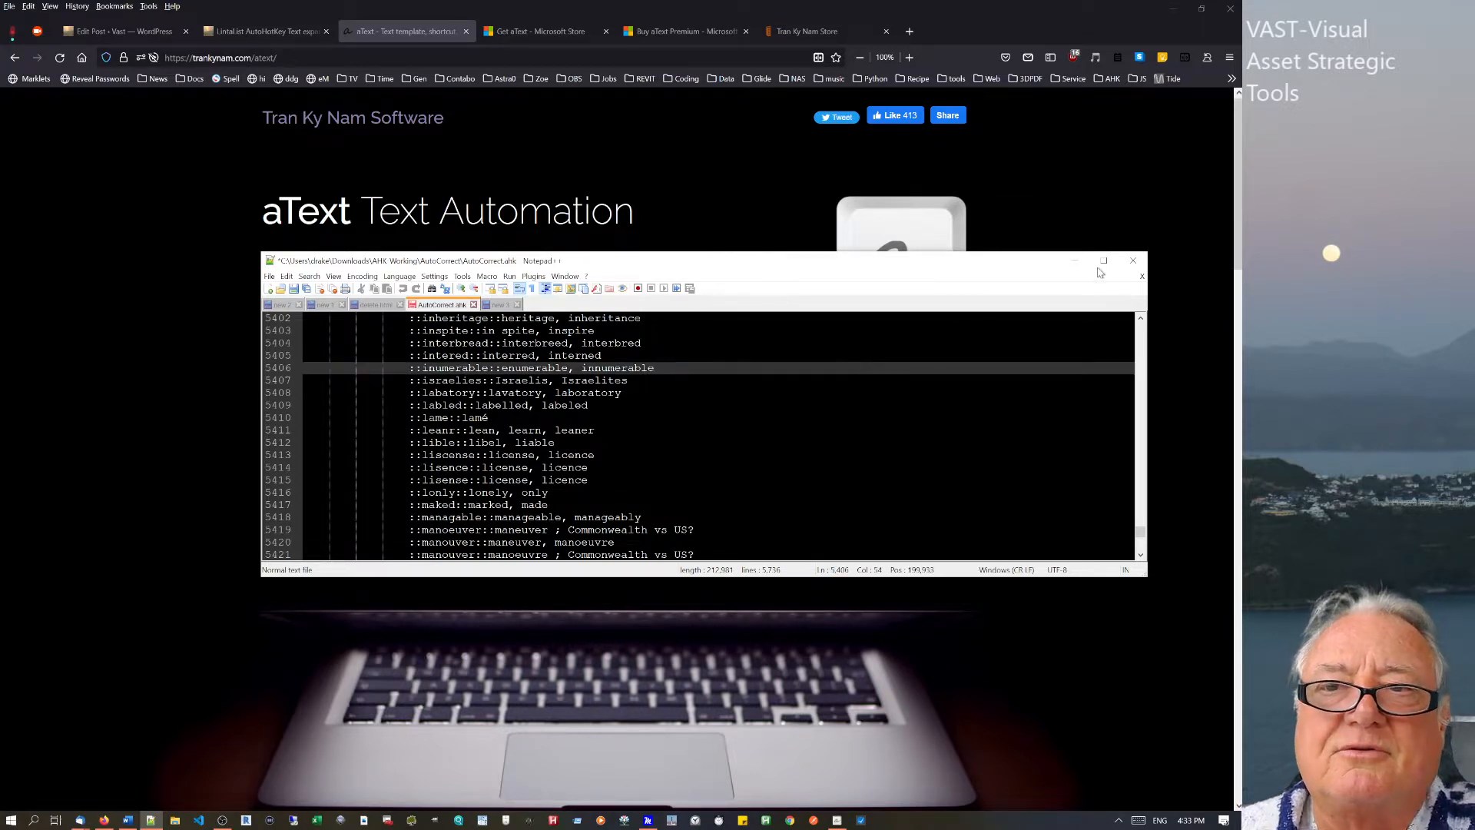
pyautogui.moveTo(1140, 543); pyautogui.dragTo(1138, 545)
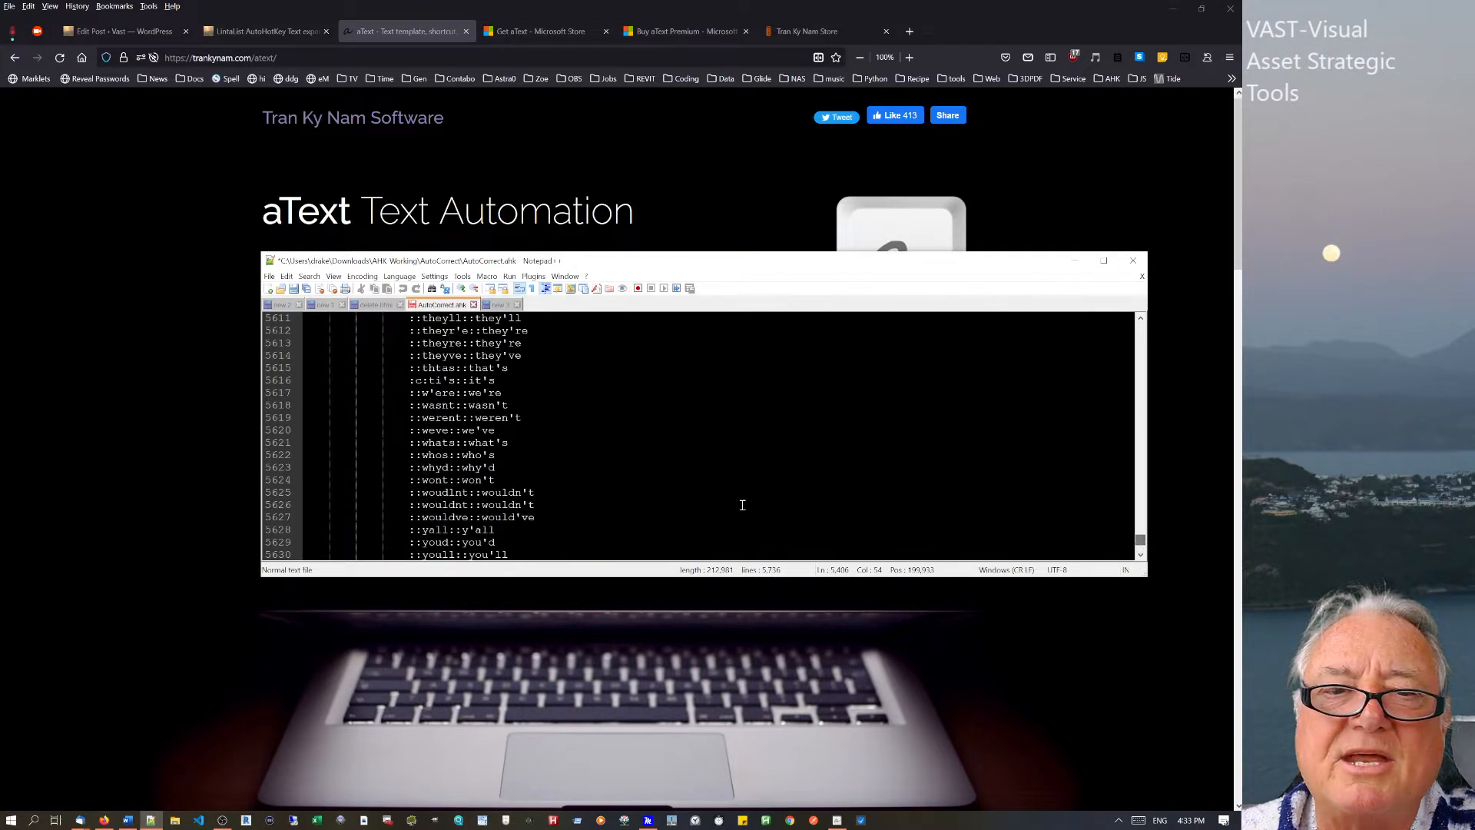
pyautogui.scroll(-20, 740, 503)
pyautogui.scroll(5, 689, 501)
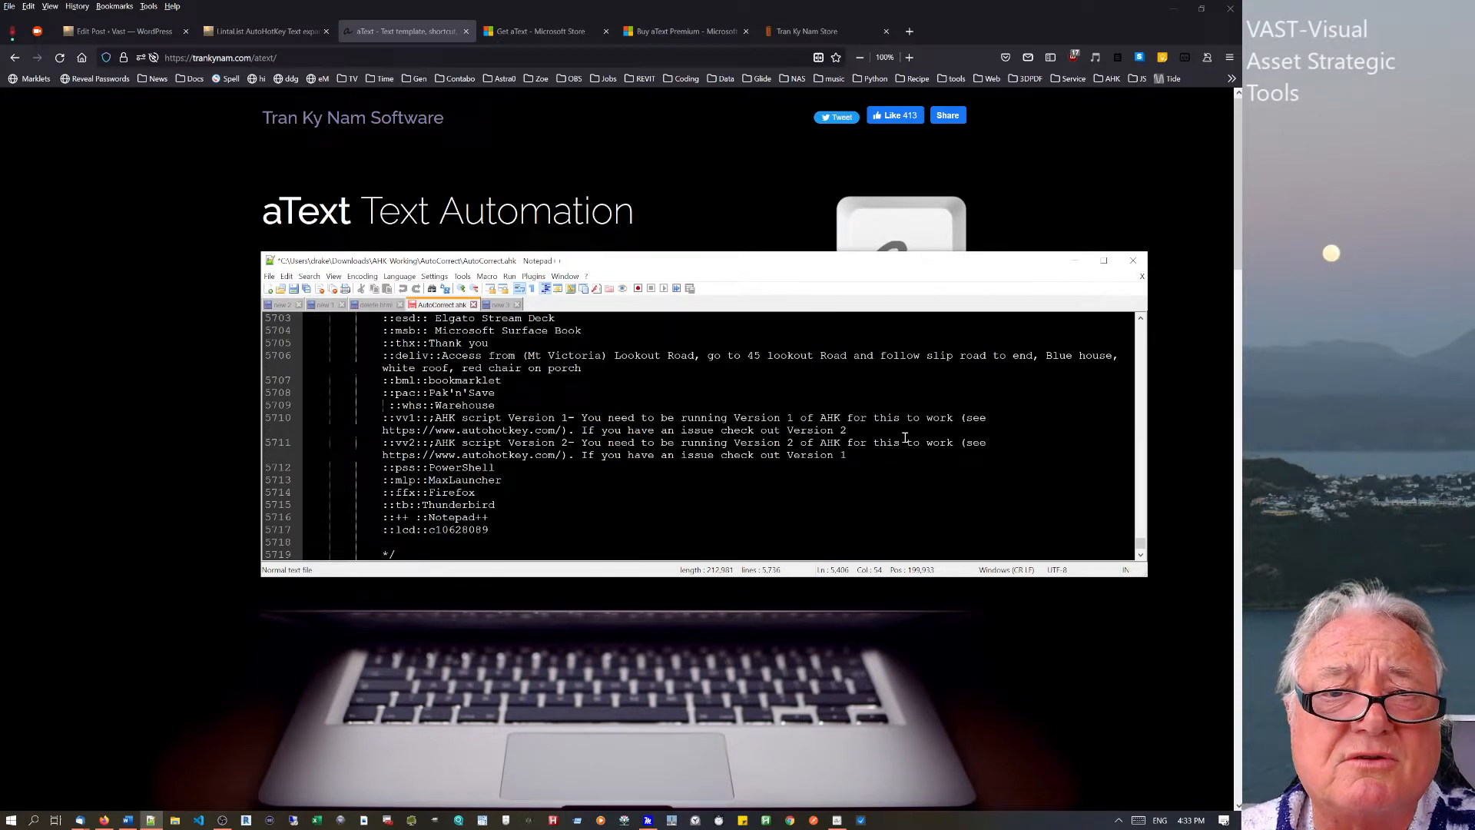
pyautogui.click(1075, 265)
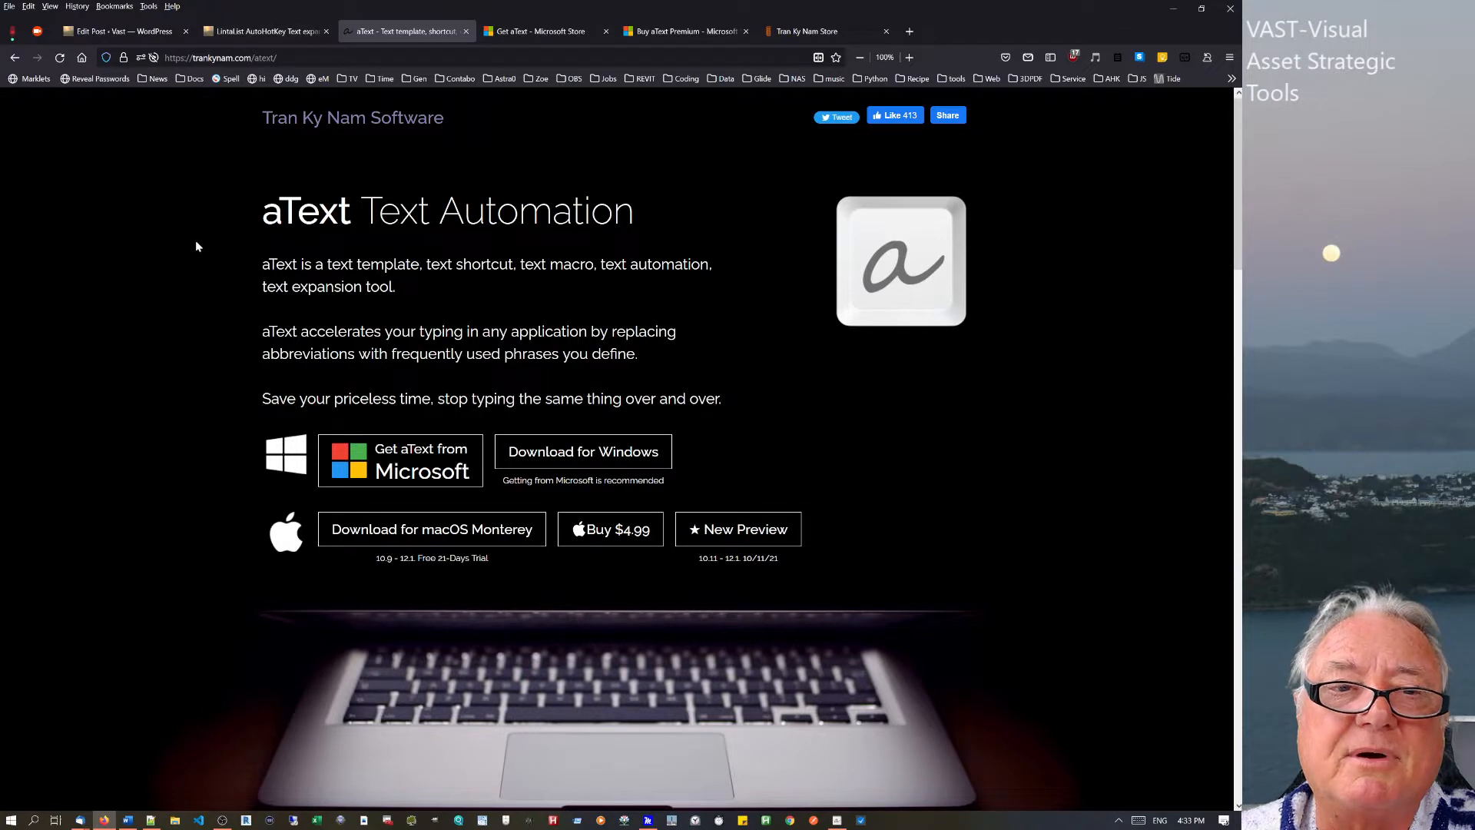
# Switch to the LintaList blog post and scroll to its LintaList plugins section.
pyautogui.click(255, 37)
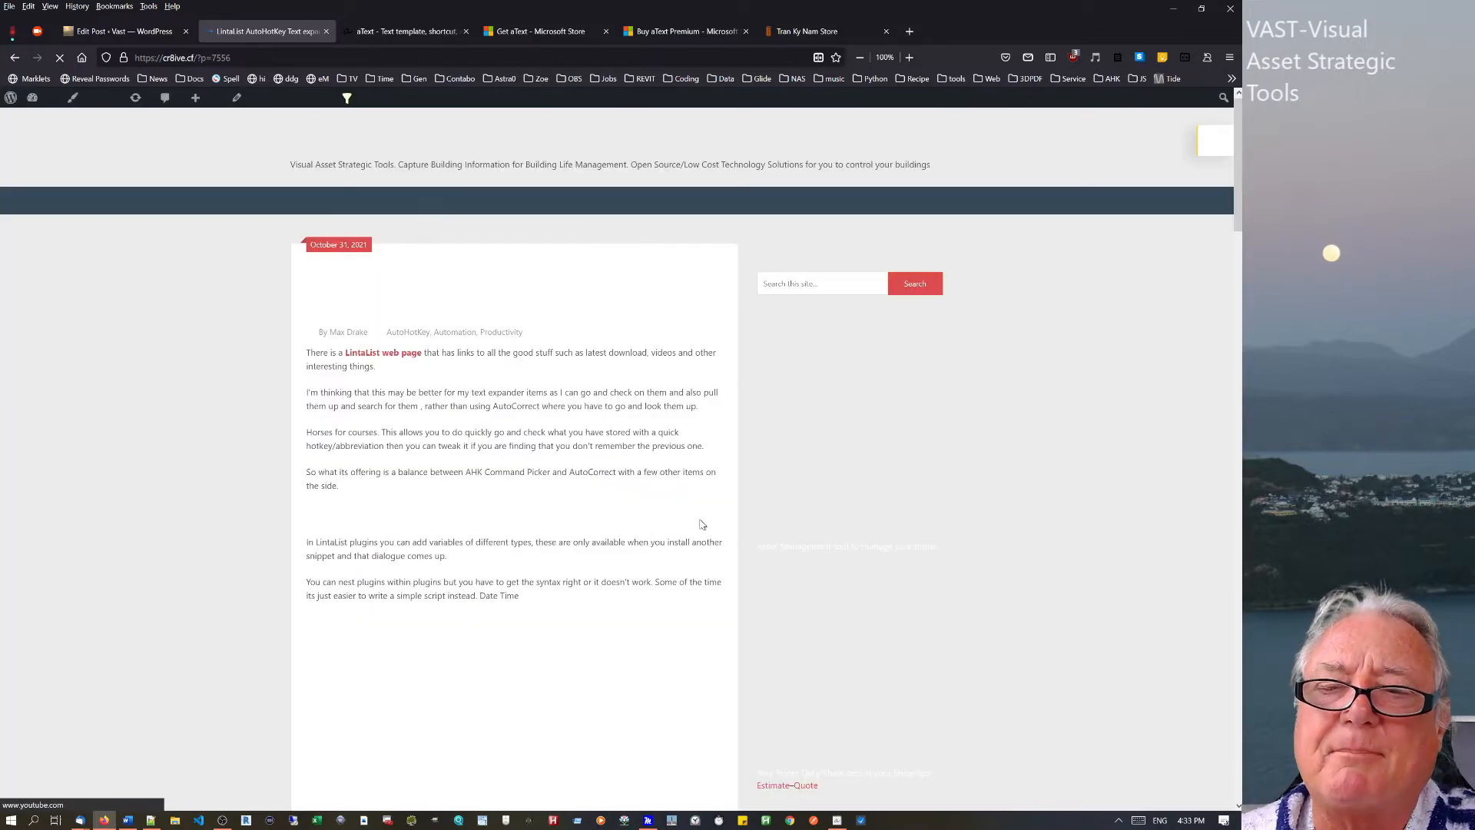
pyautogui.scroll(-3, 702, 524)
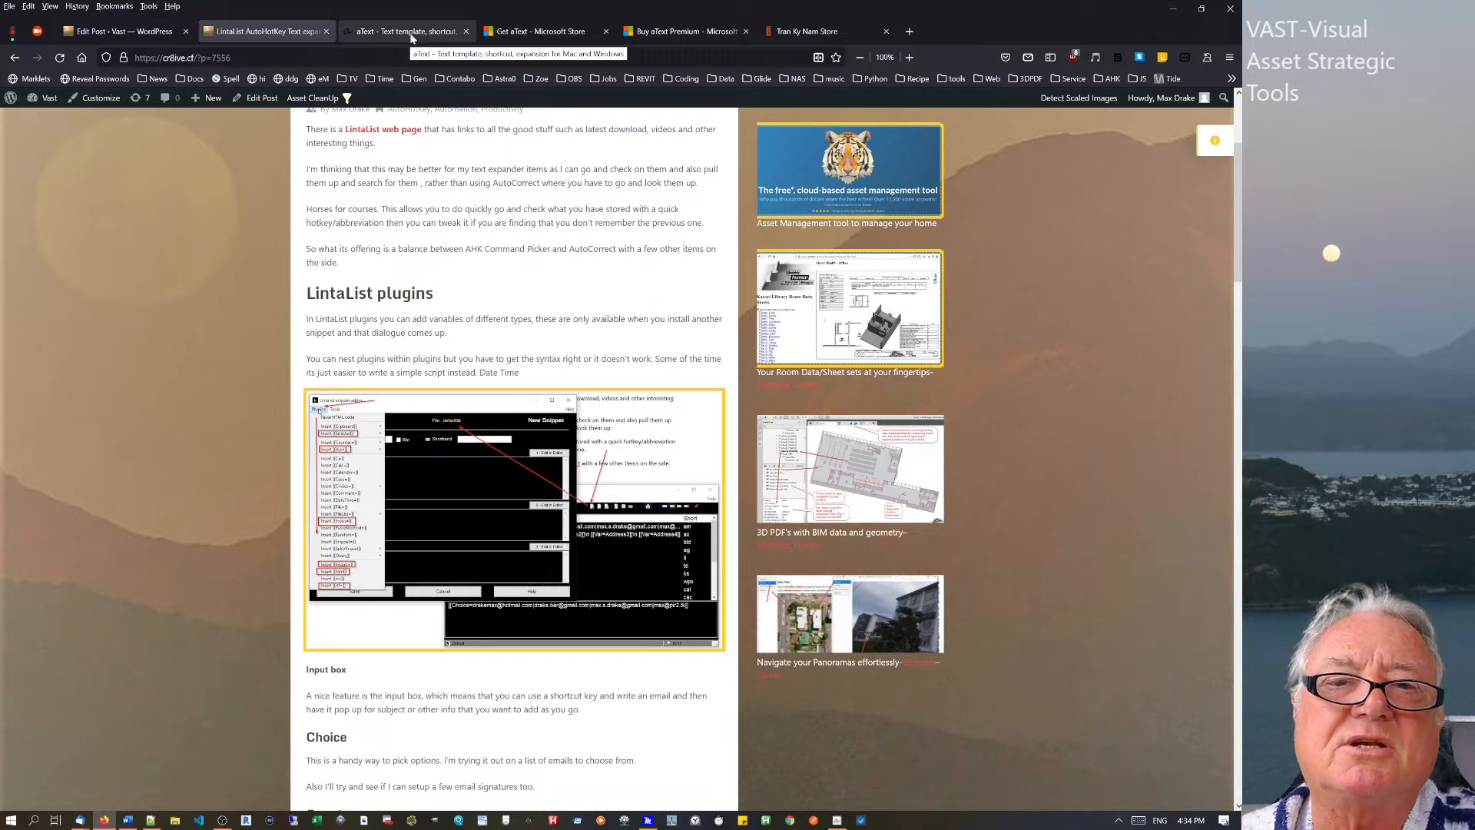
# In Word, expand the heading 'Covid Diary Monday, 29 November 2021 – Level 2 -Day 93' and check its date and day.
pyautogui.click(128, 819)
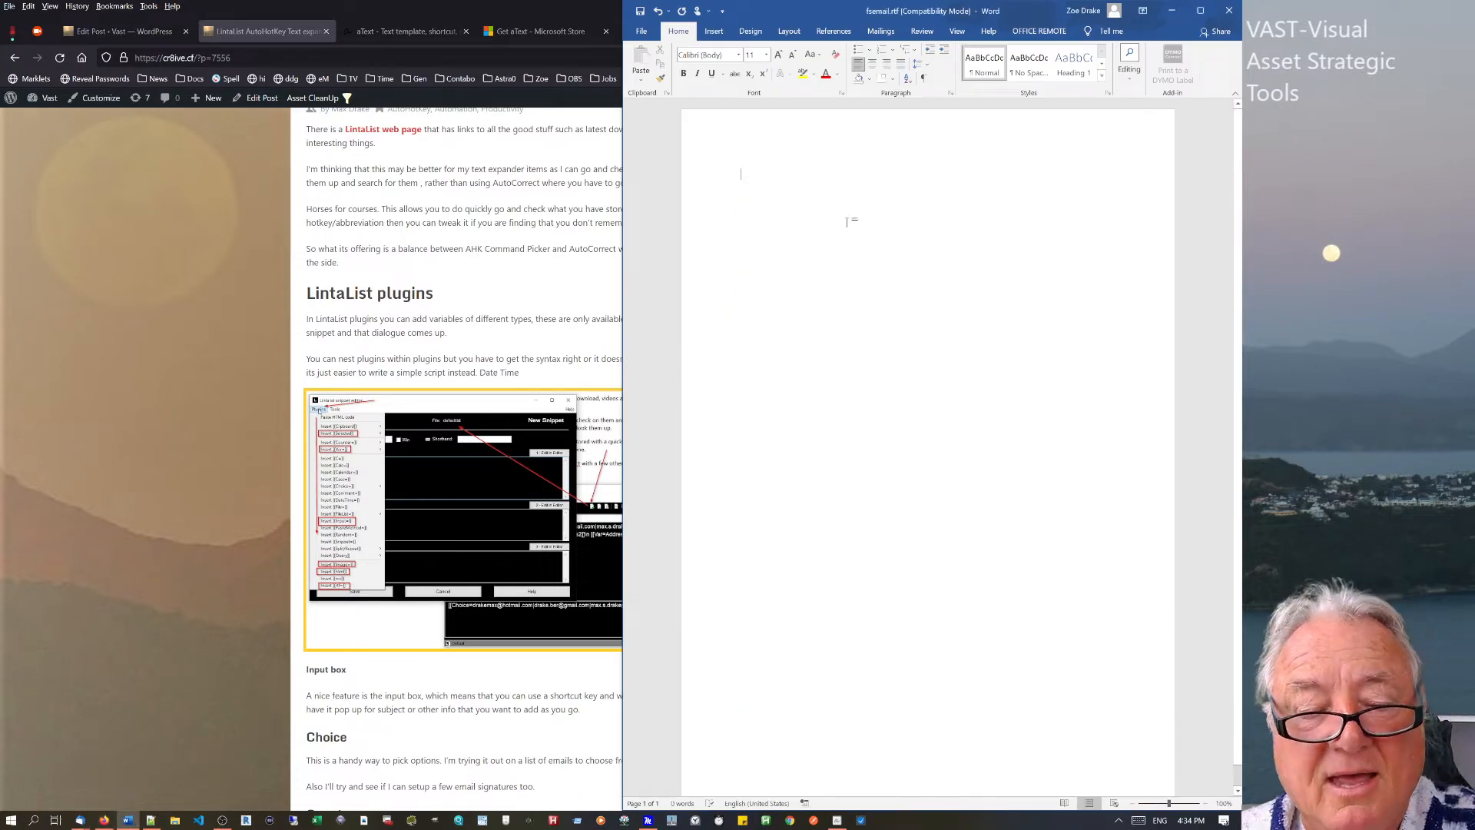
pyautogui.write('Covid Diary Monday, 29 November 2021 – Level 2 -Day 93')
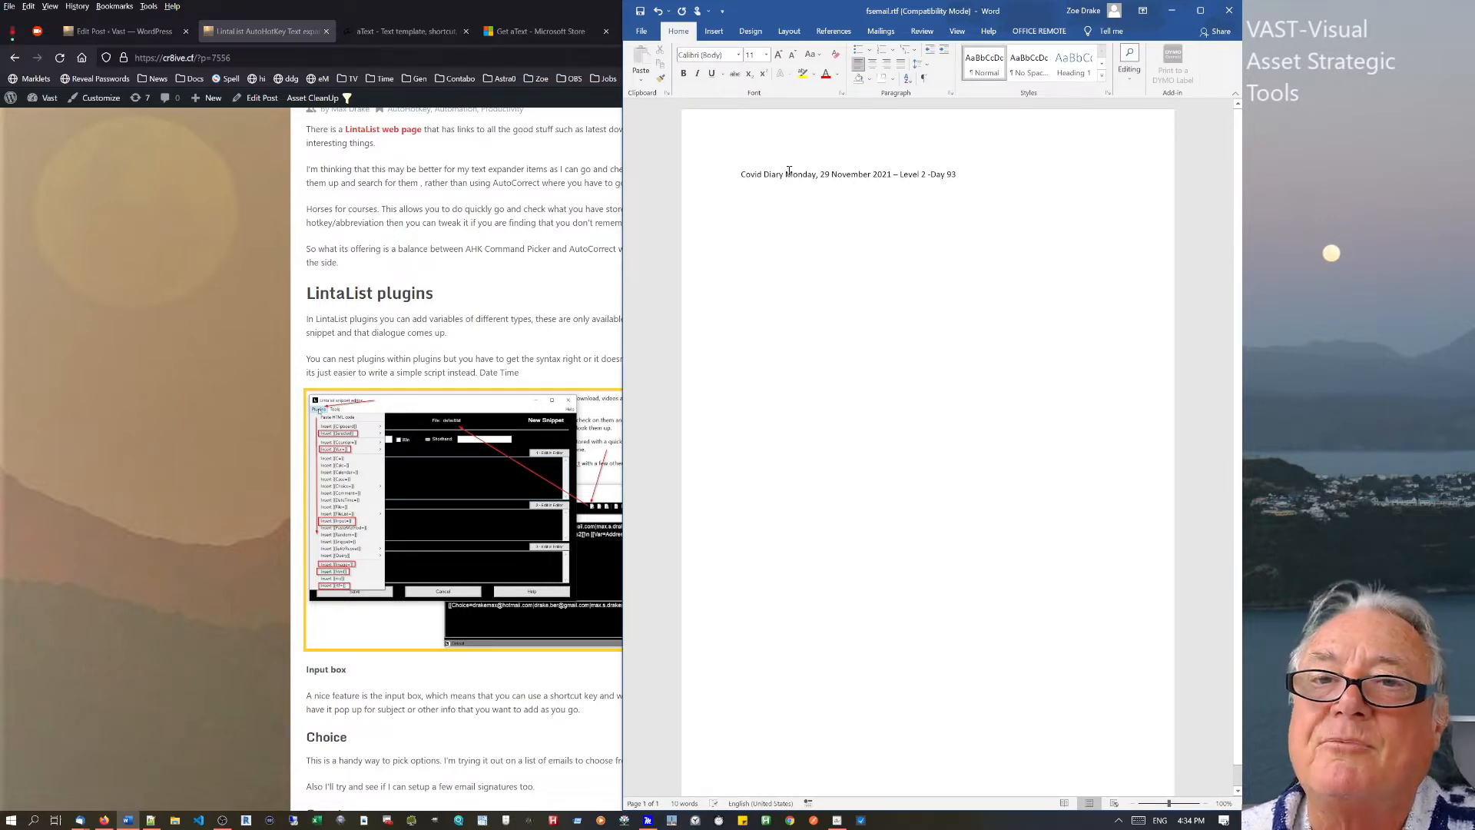
pyautogui.moveTo(784, 175); pyautogui.dragTo(883, 177)
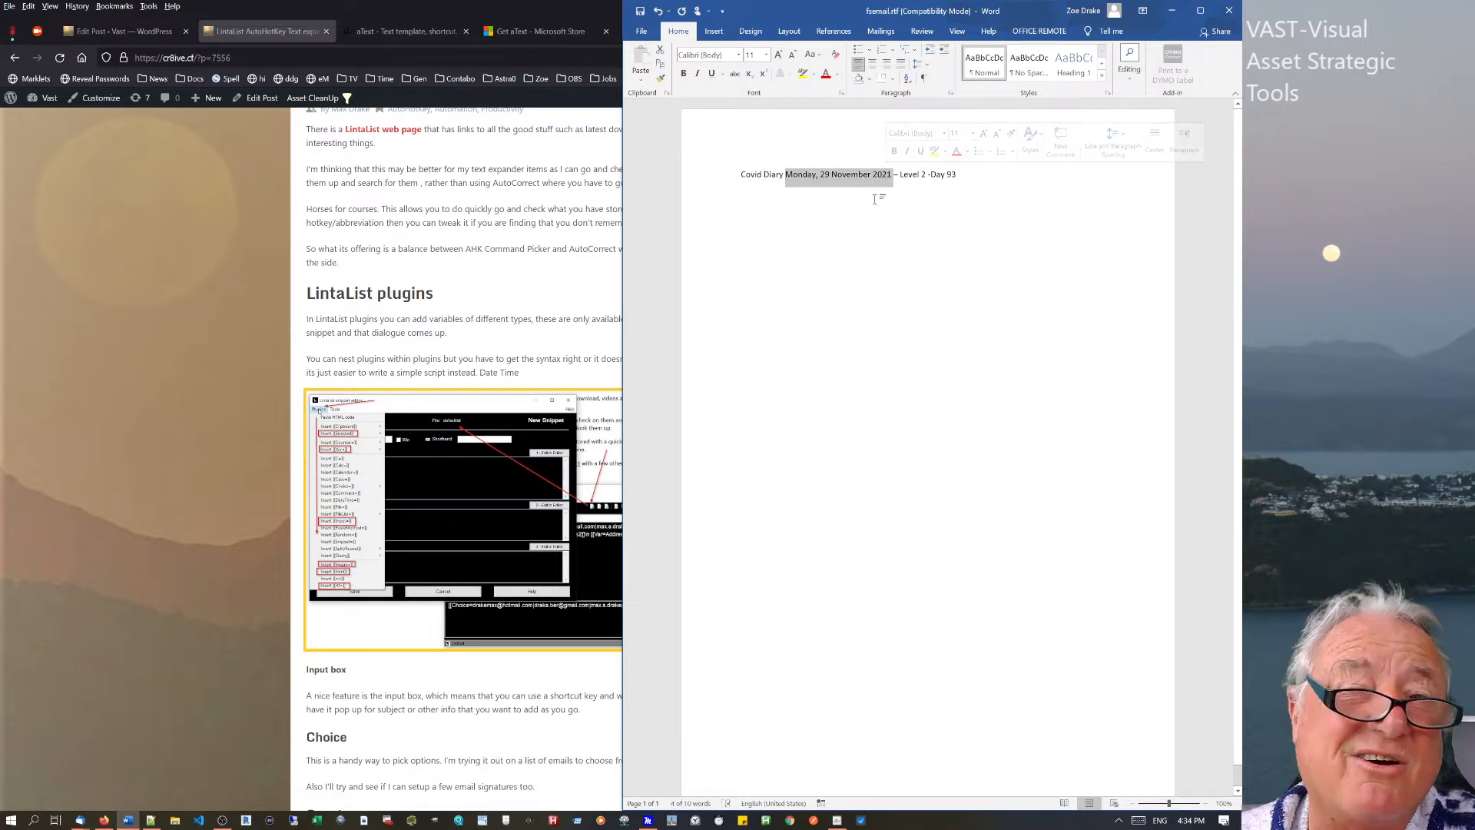
pyautogui.click(875, 199)
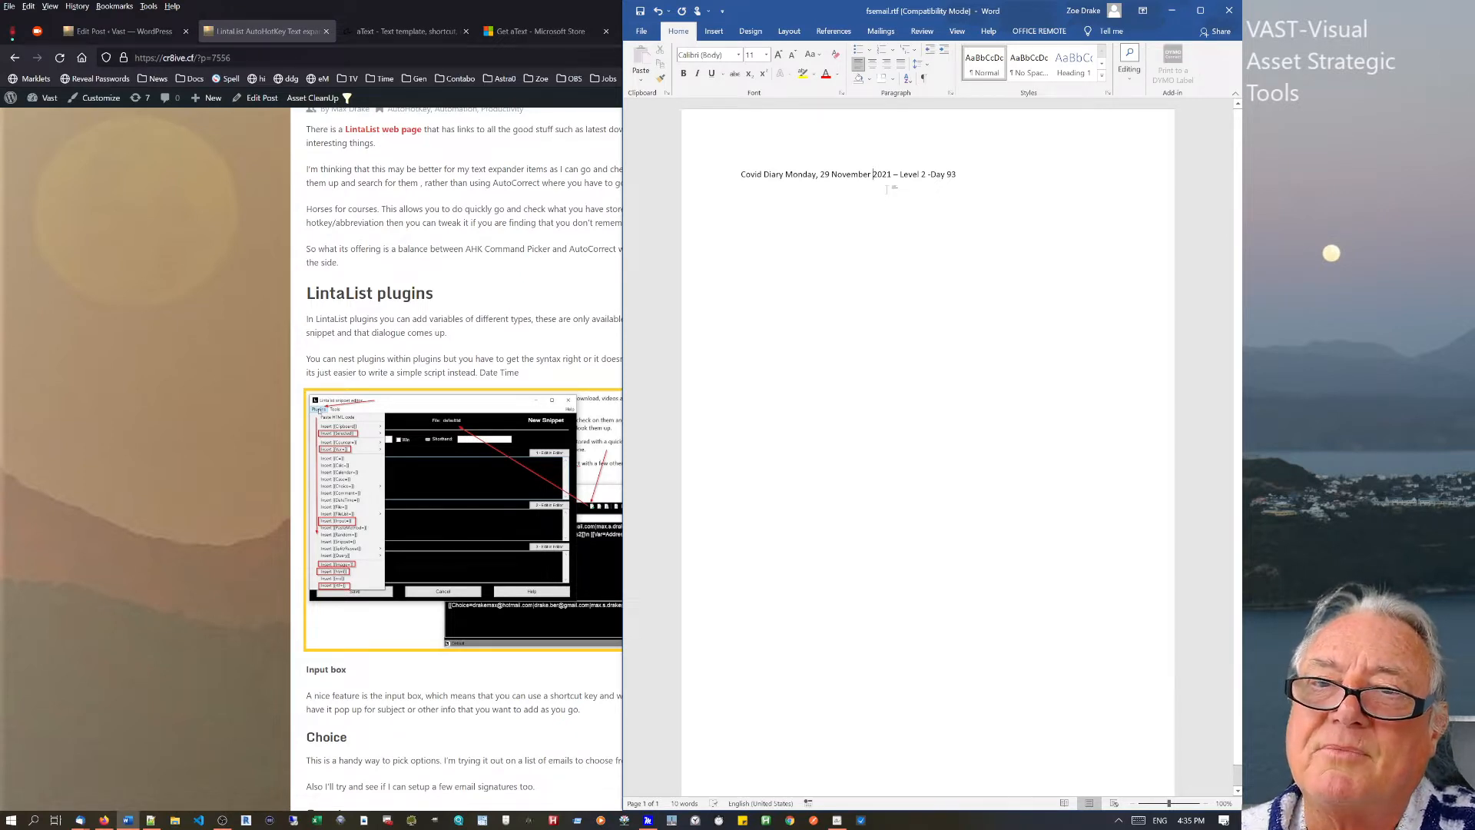
pyautogui.doubleClick(952, 173)
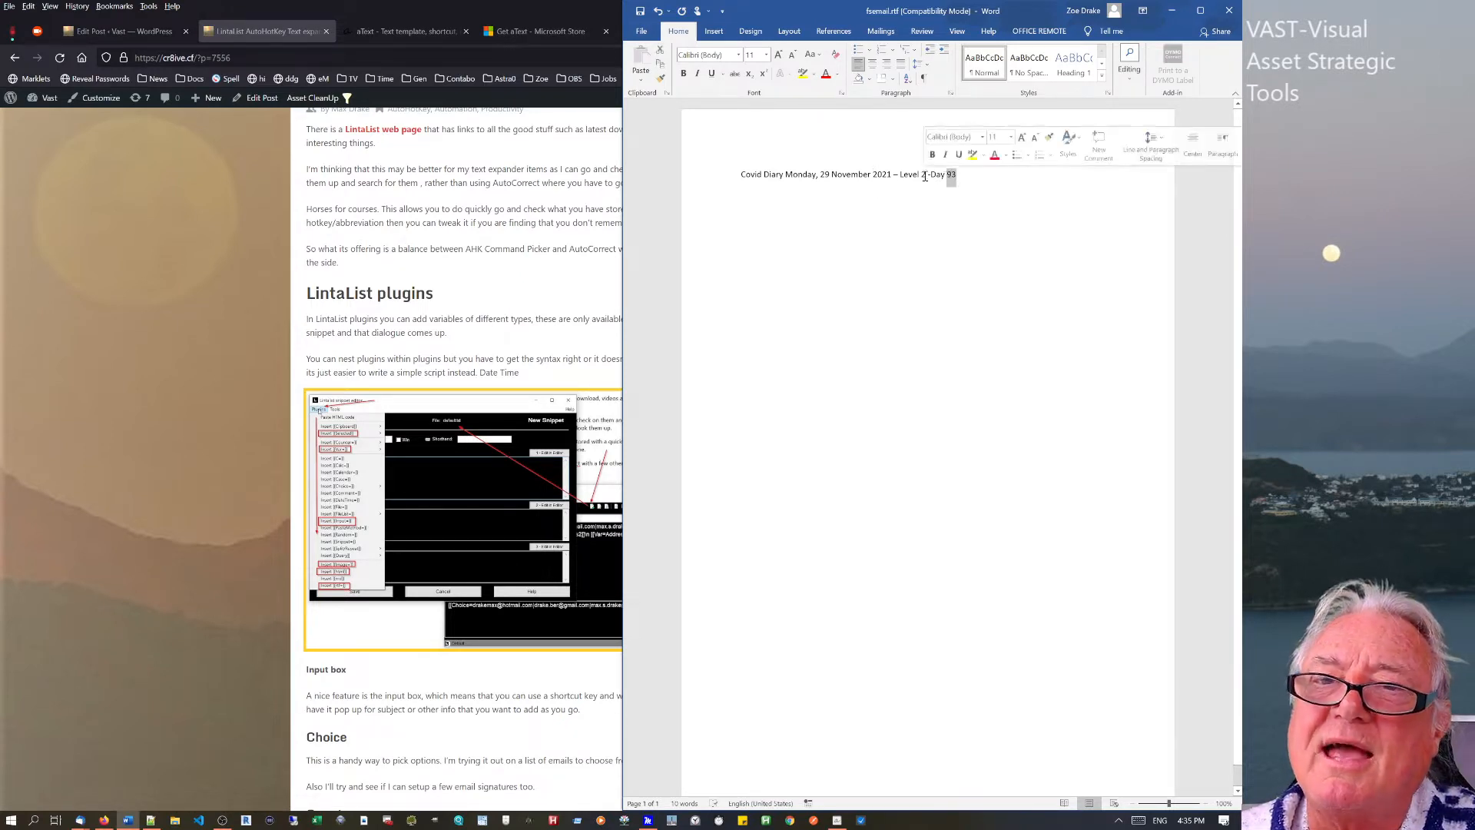
pyautogui.click(896, 175)
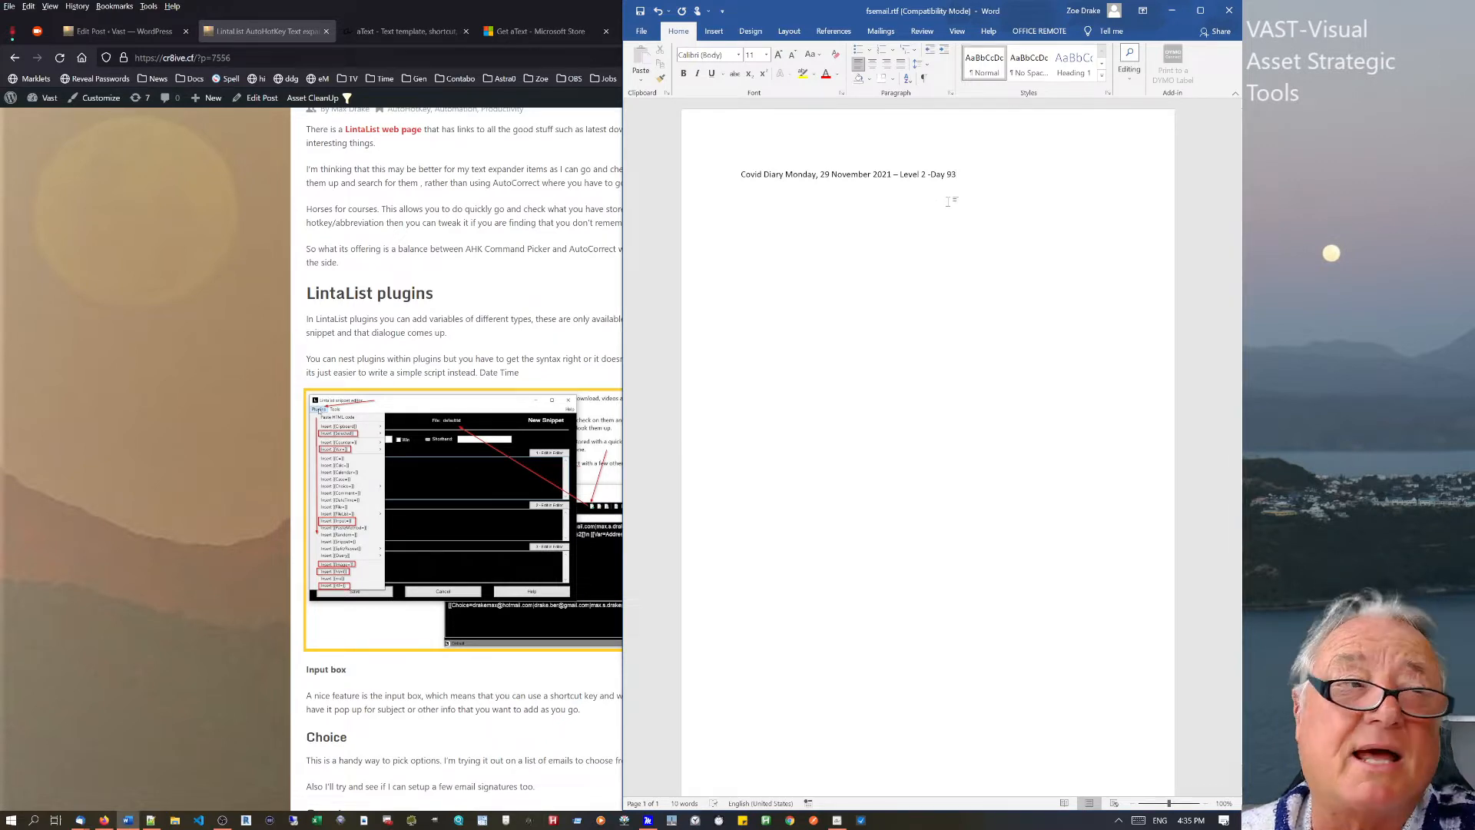
pyautogui.click(586, 206)
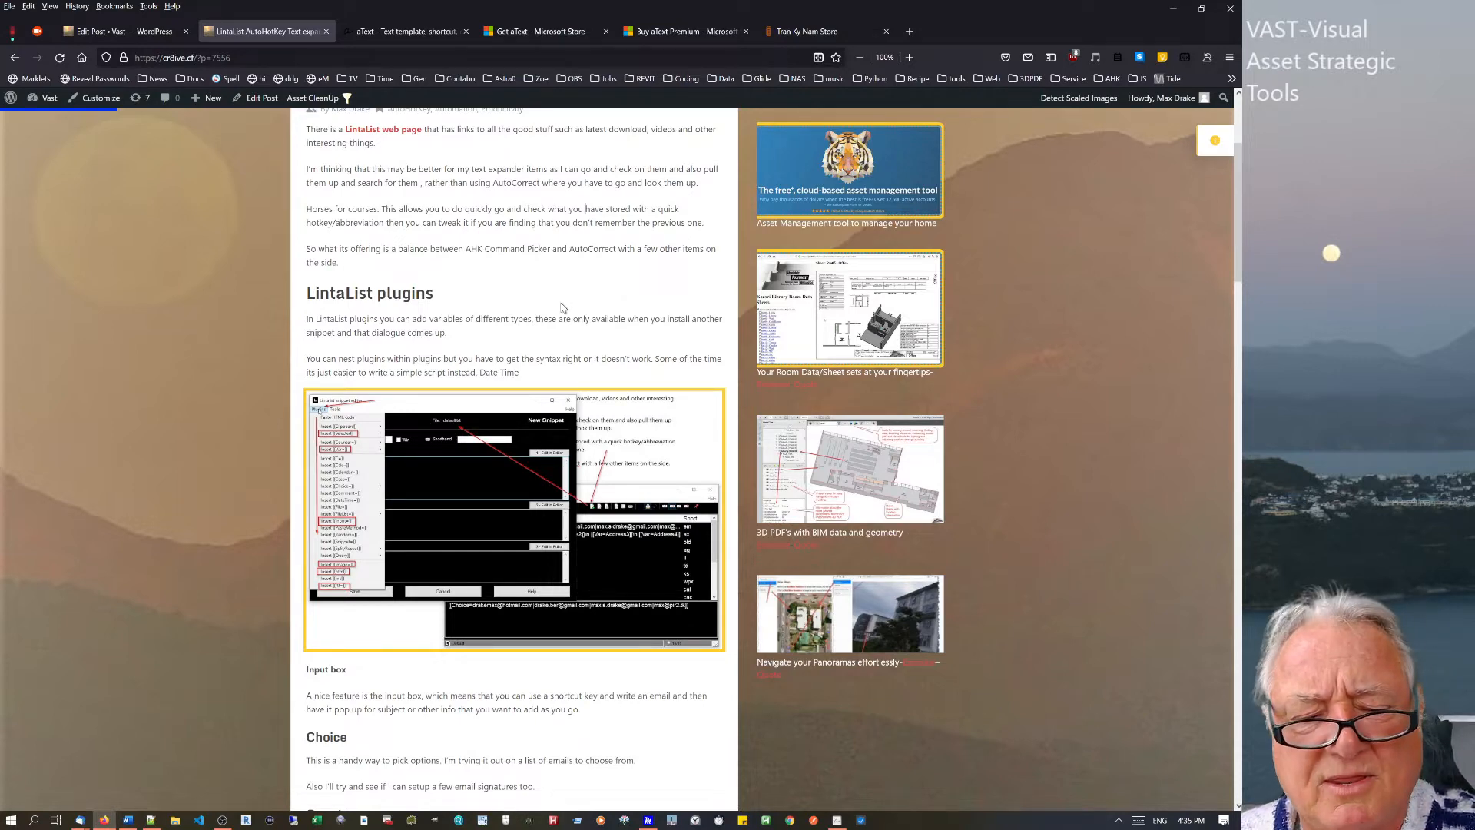
# Launch lintalist from MaxLauncher's AHK group.
pyautogui.press('super+grave')
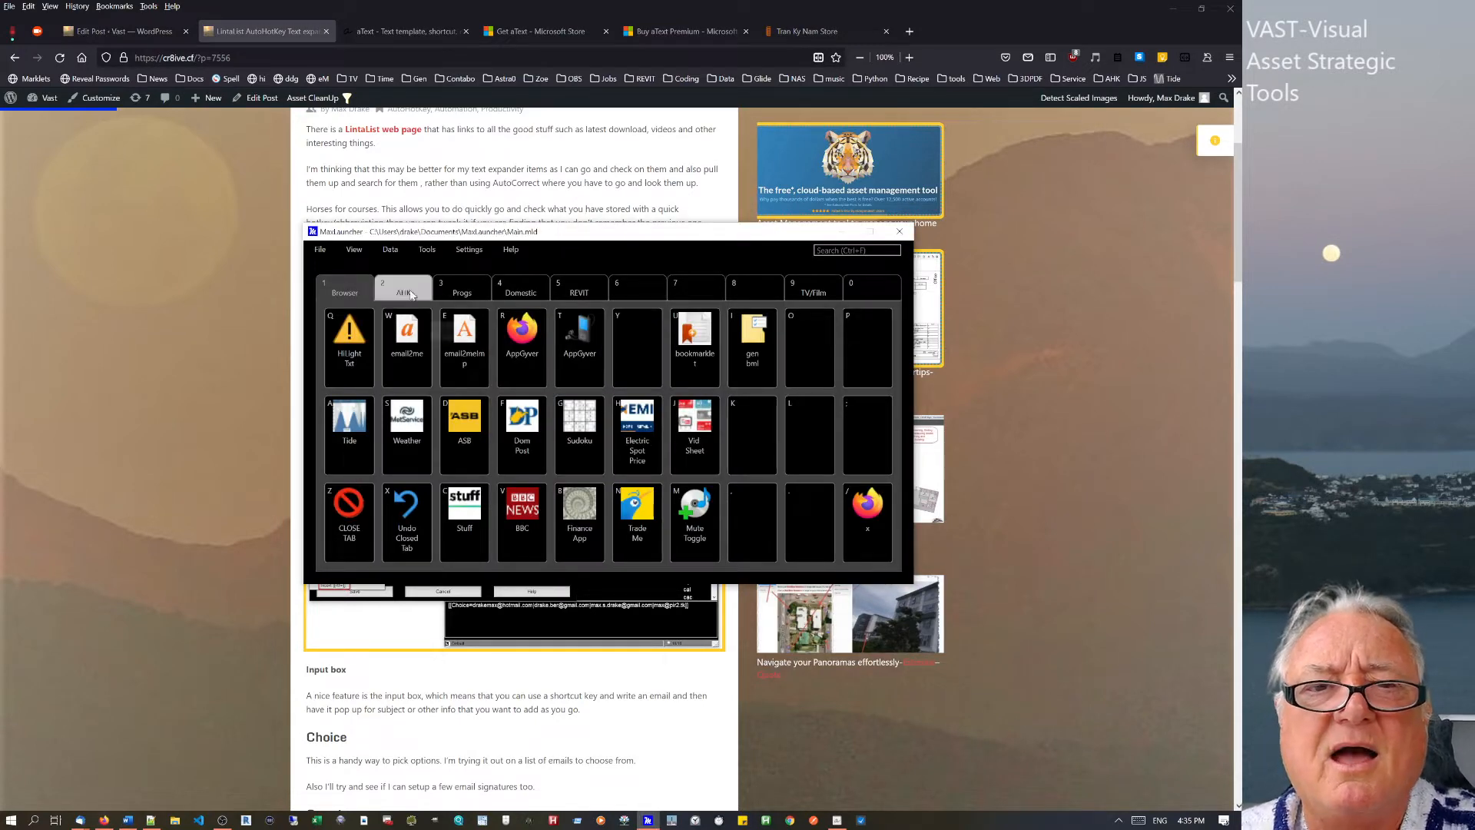
pyautogui.click(411, 294)
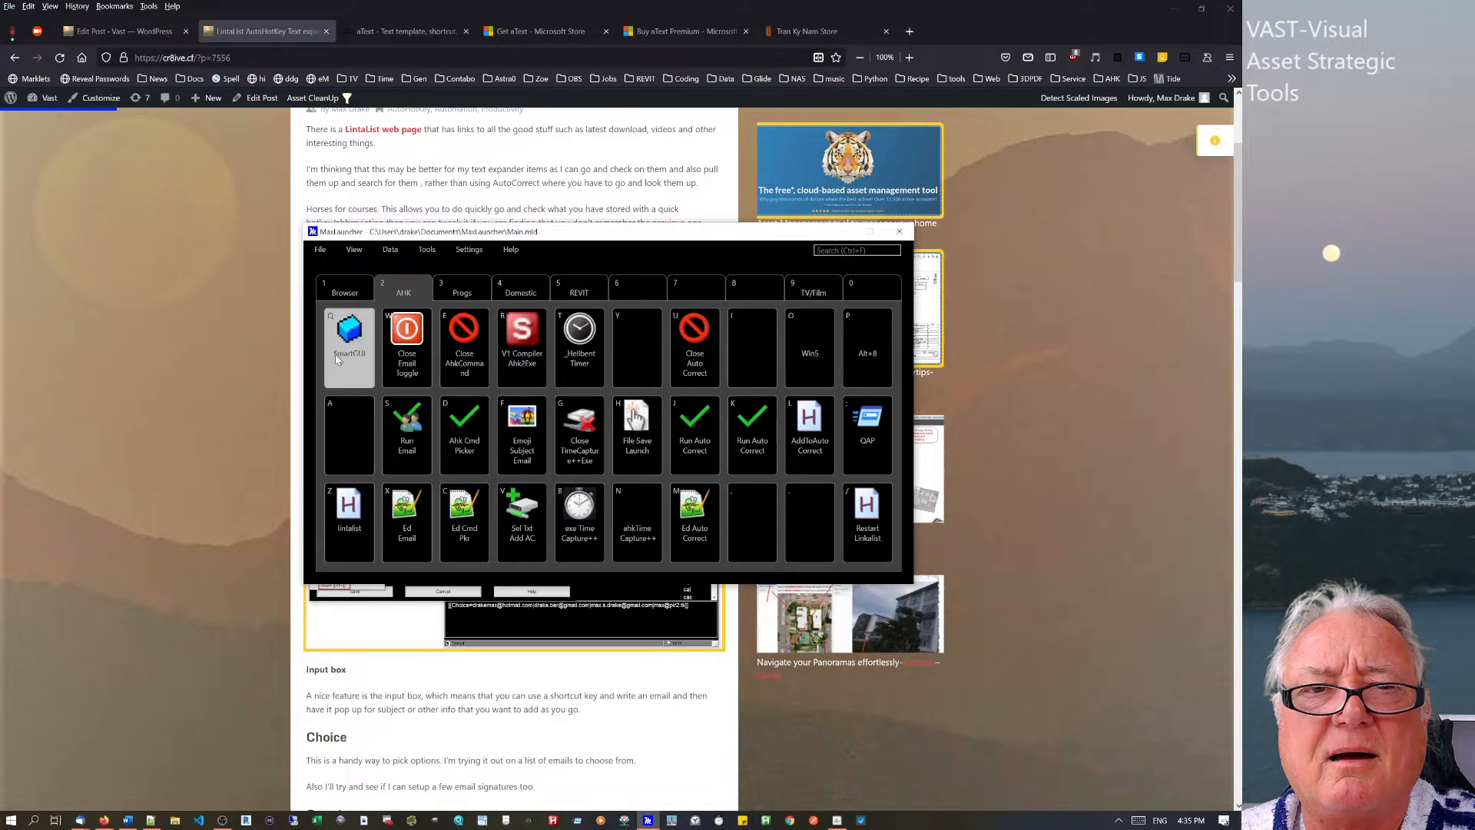
pyautogui.click(335, 544)
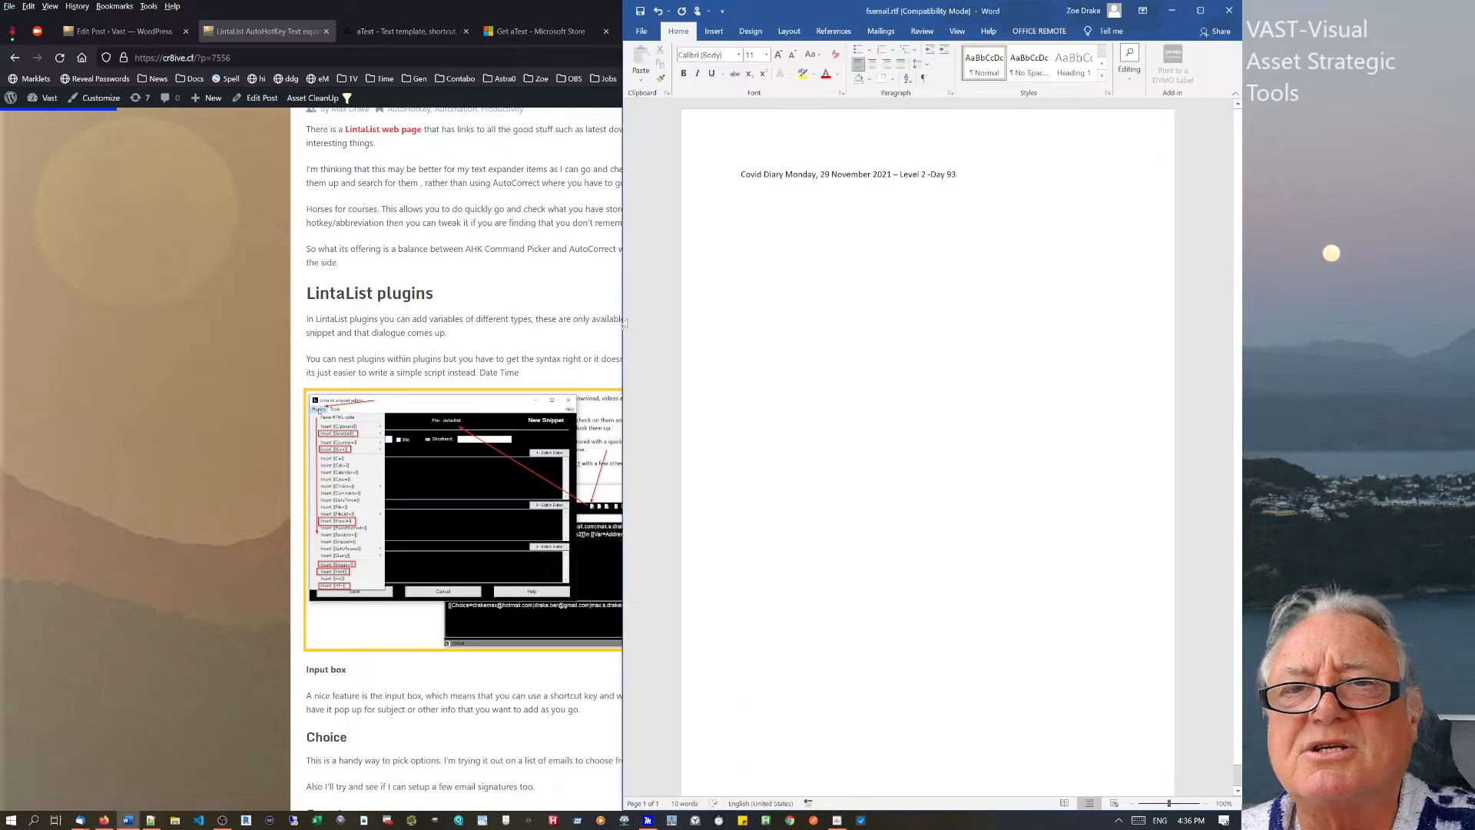
# On a new line under the heading, try the tg abbreviation and expand it to 'Thank you'.
pyautogui.press('Return')
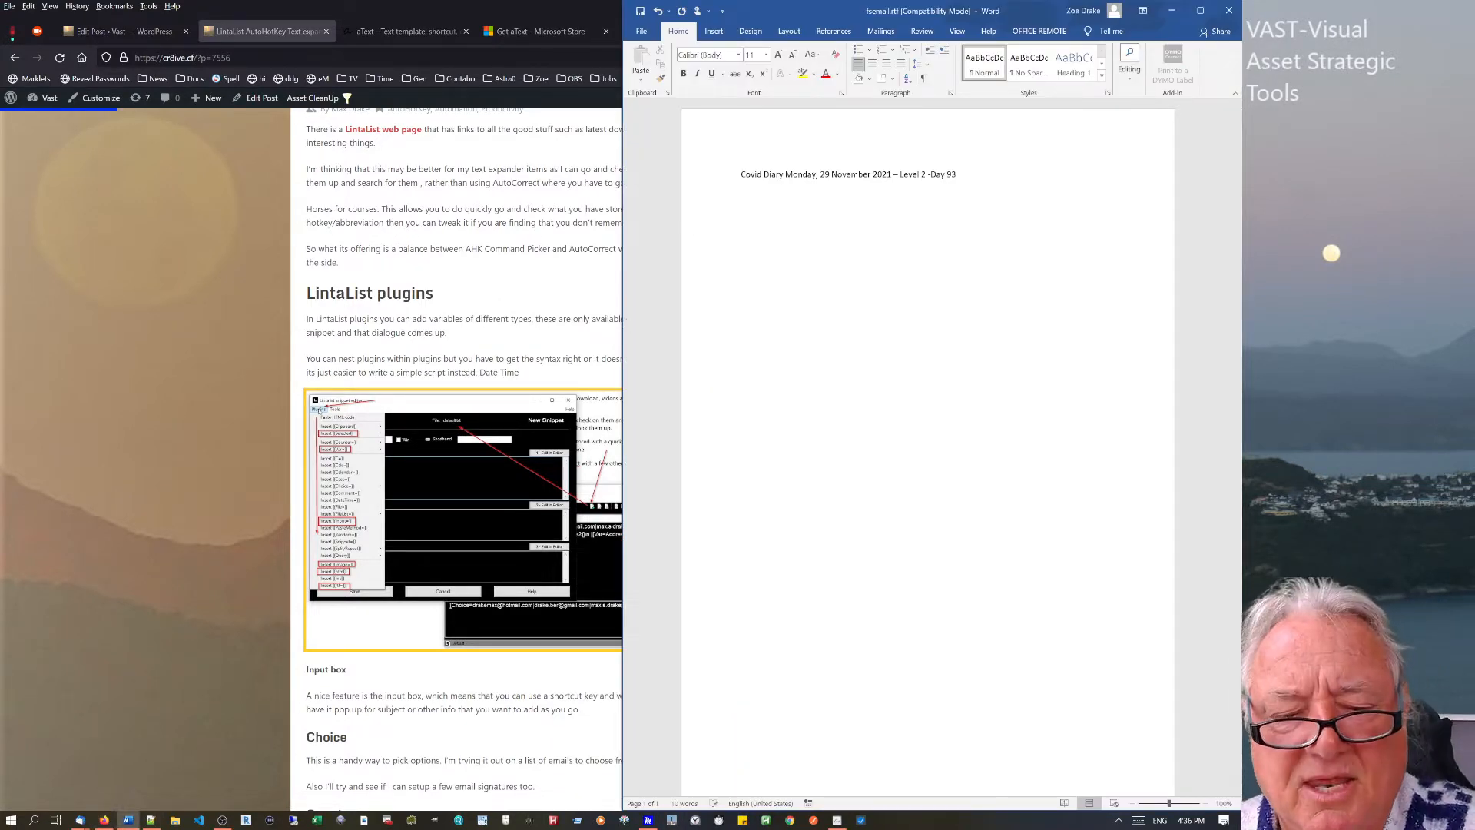
pyautogui.write('Tg')
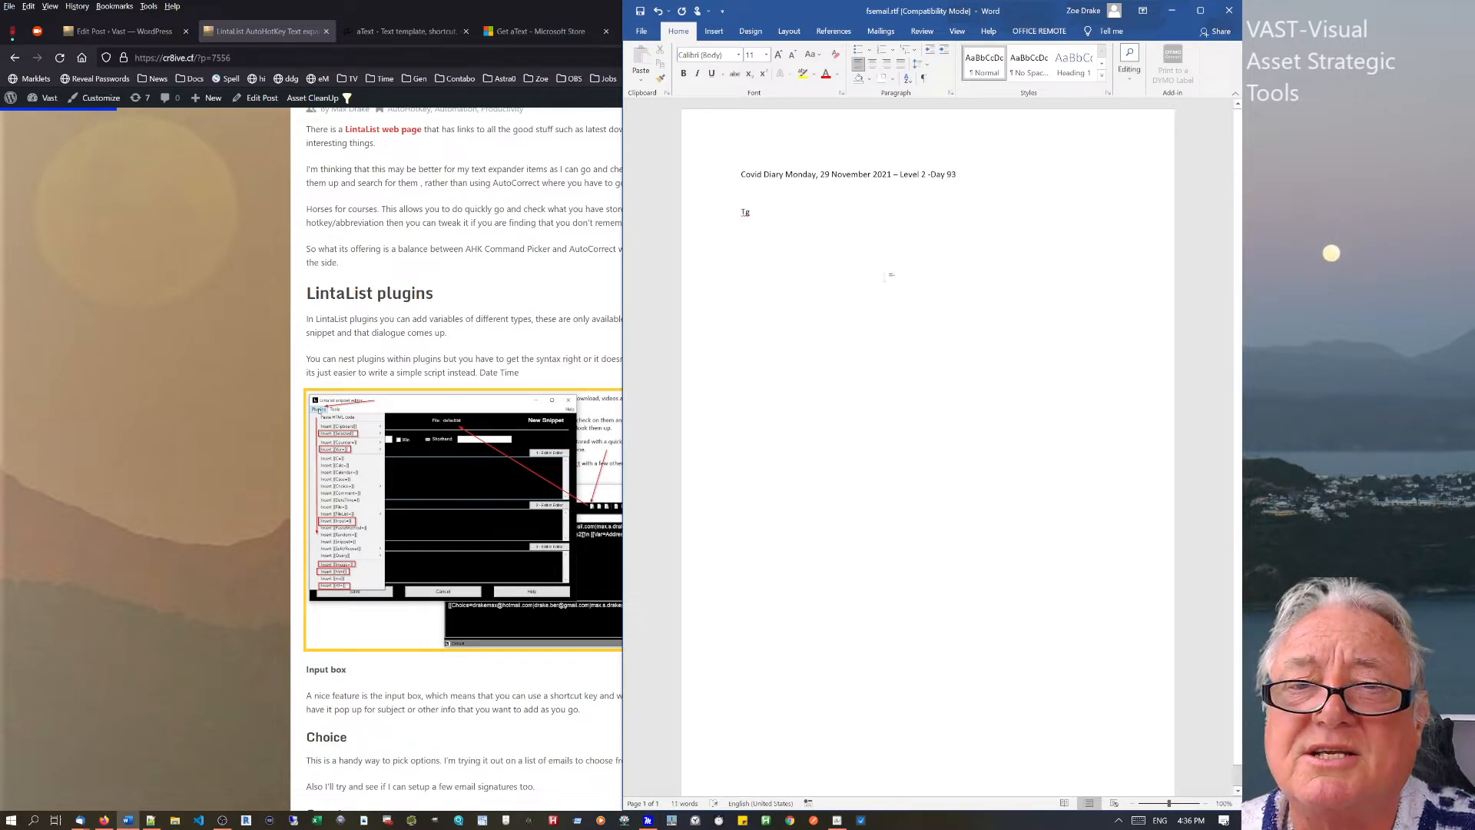
pyautogui.moveTo(803, 212); pyautogui.dragTo(726, 214)
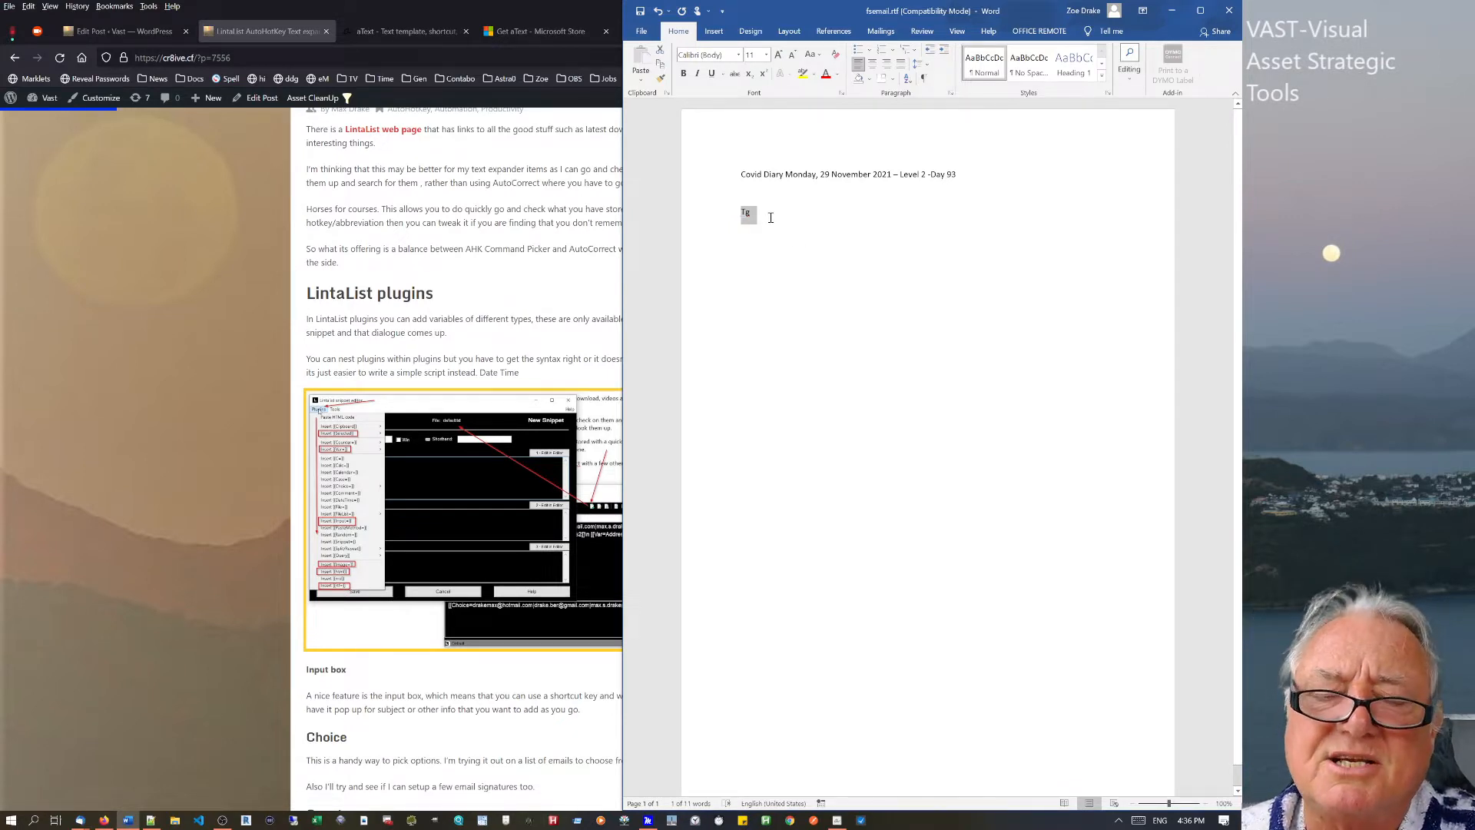
pyautogui.write('t')
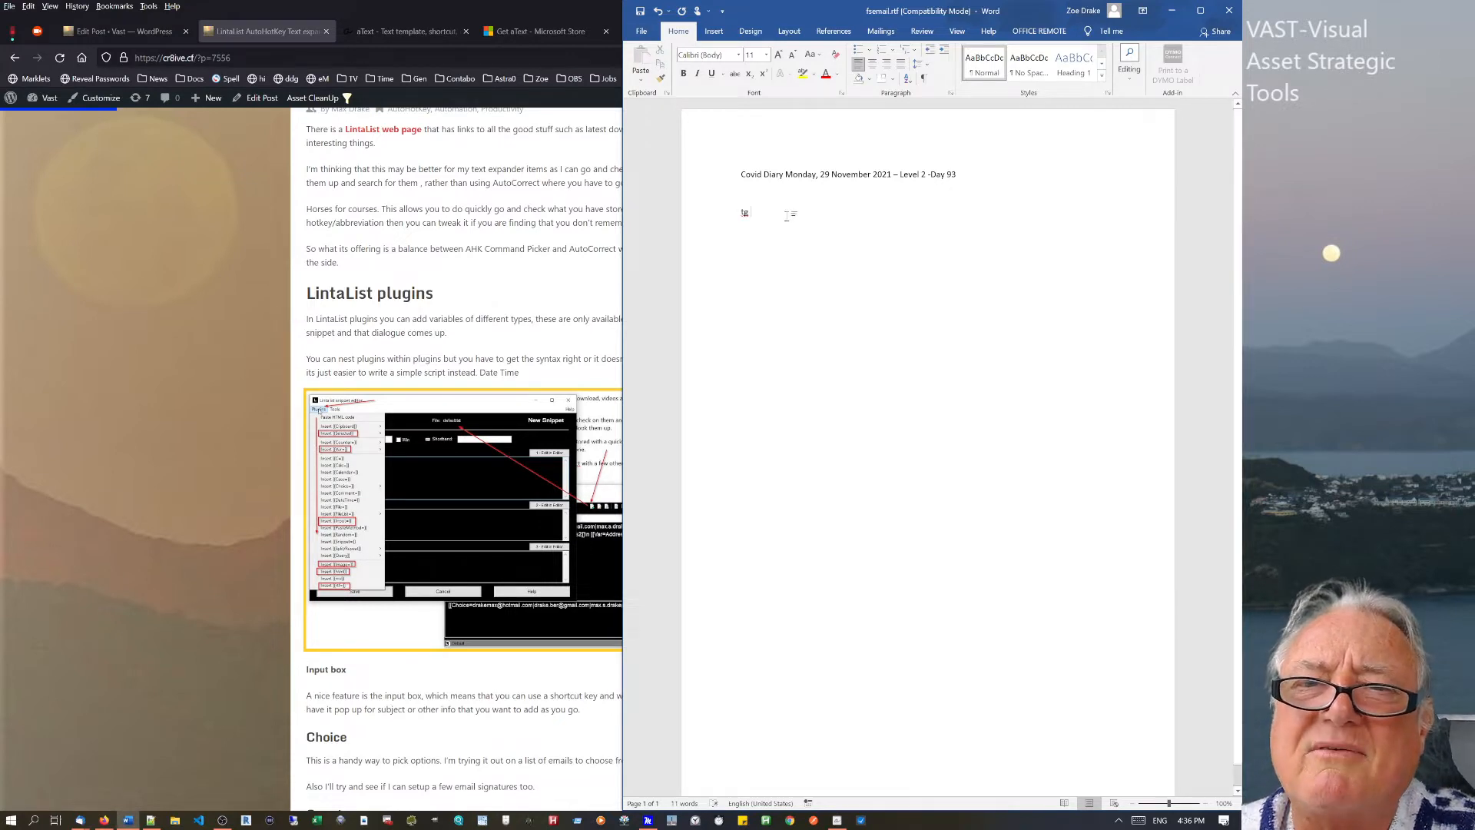
pyautogui.moveTo(792, 215); pyautogui.dragTo(739, 213)
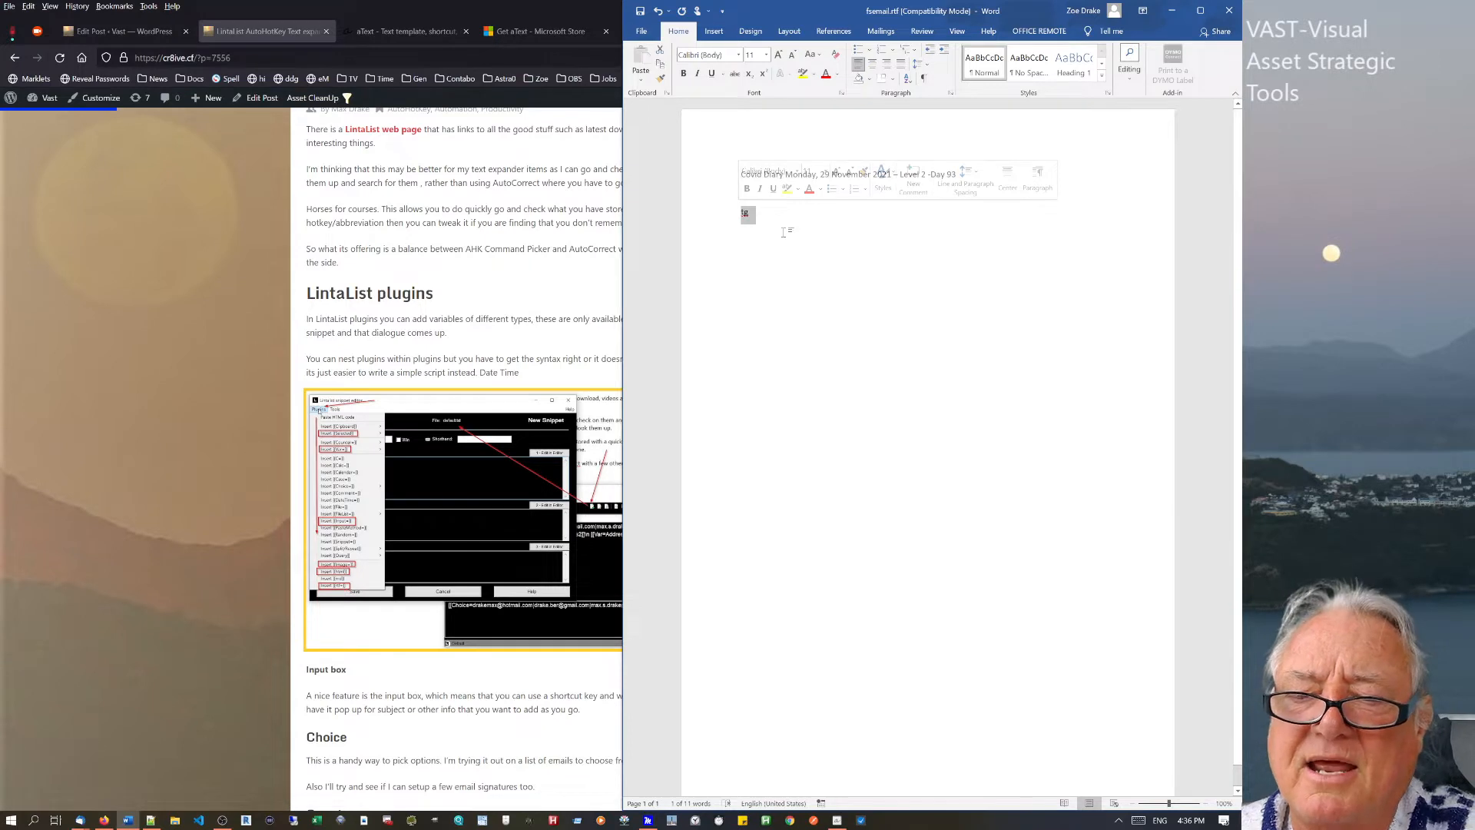
pyautogui.press('BackSpace')
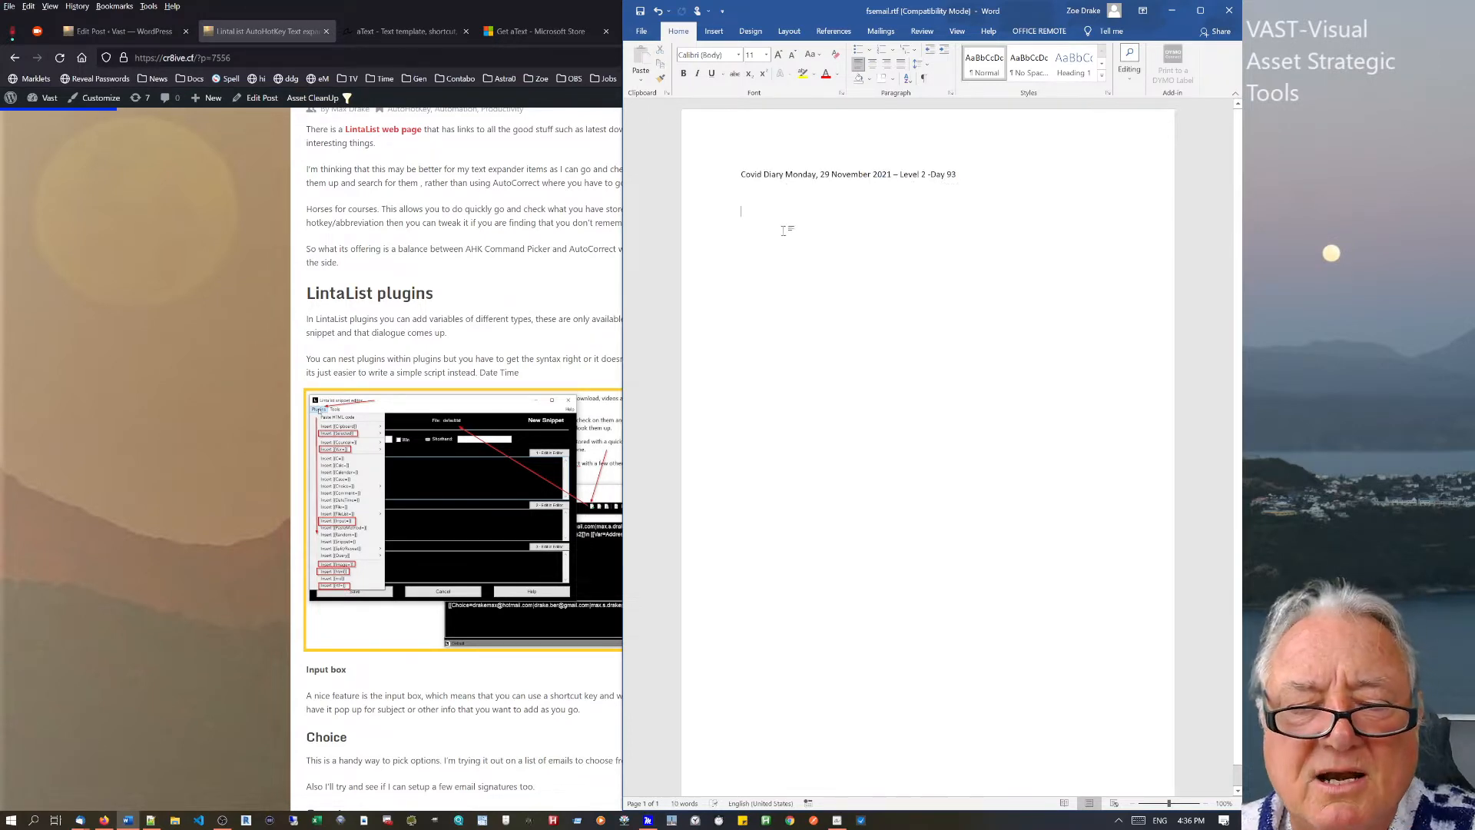
pyautogui.write('tg')
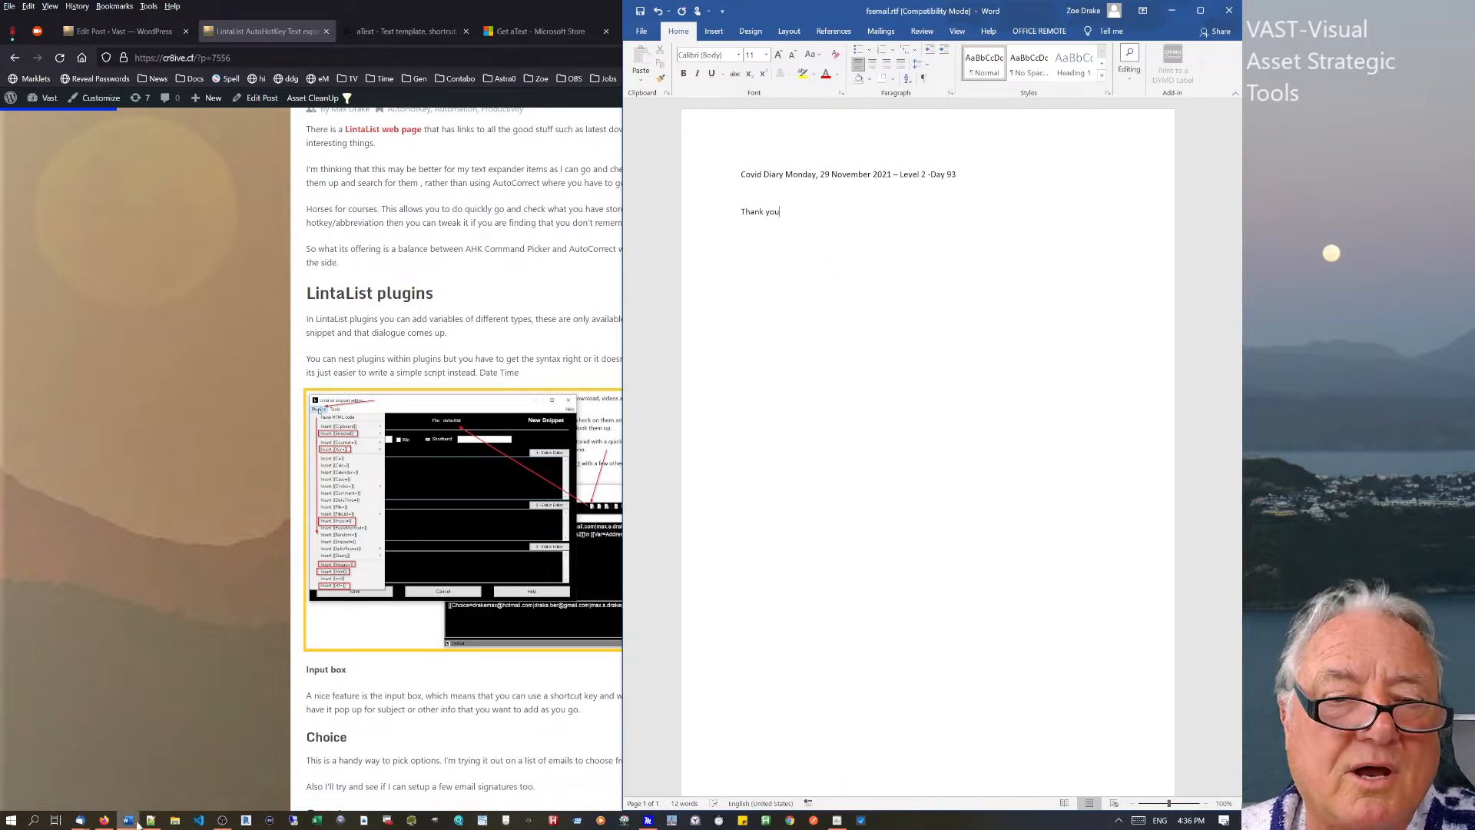
pyautogui.click(837, 825)
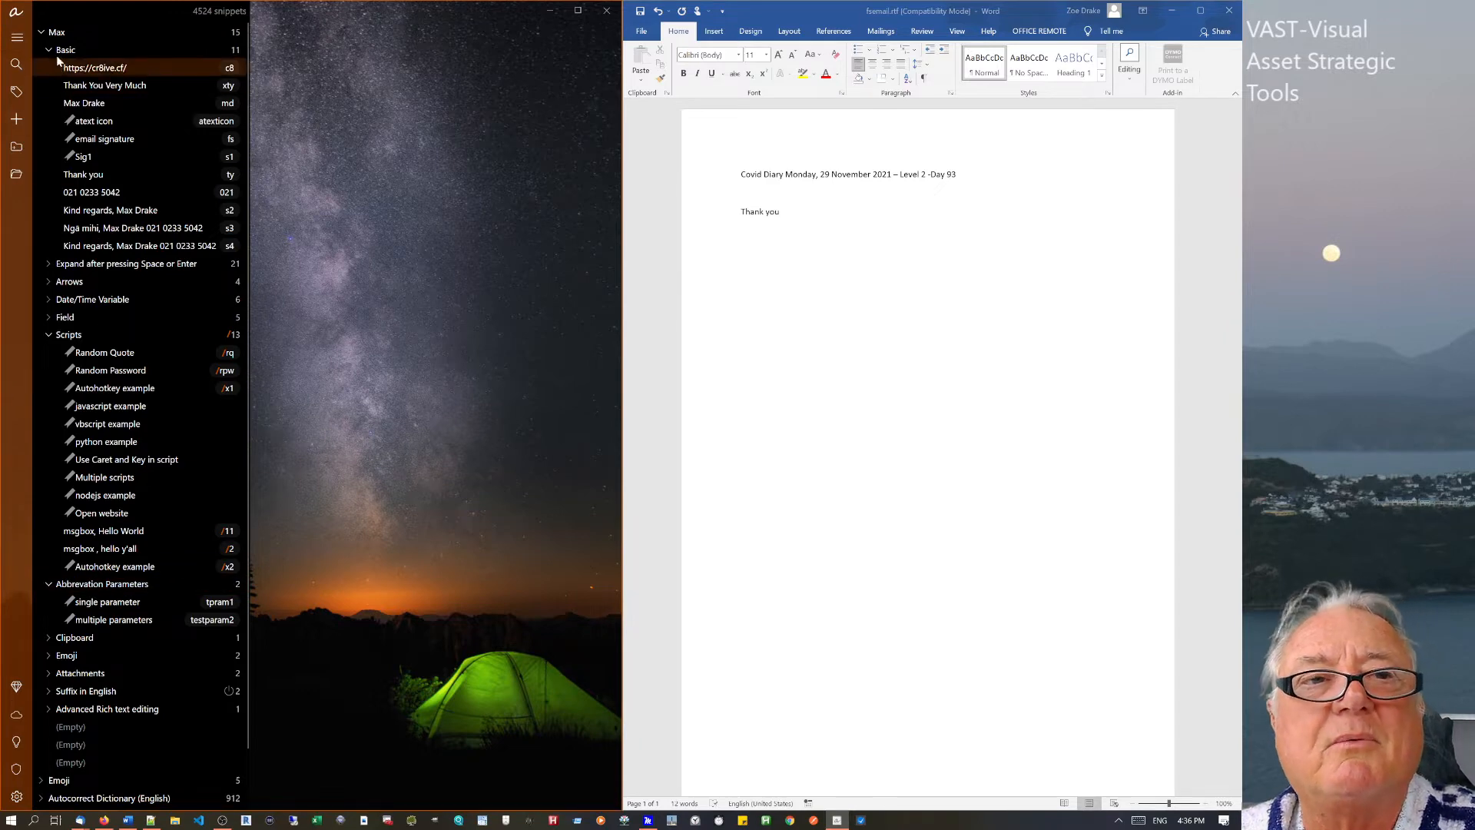
# Inspect the Max group's settings and context menu, comparing briefly with the Basic group.
pyautogui.click(59, 34)
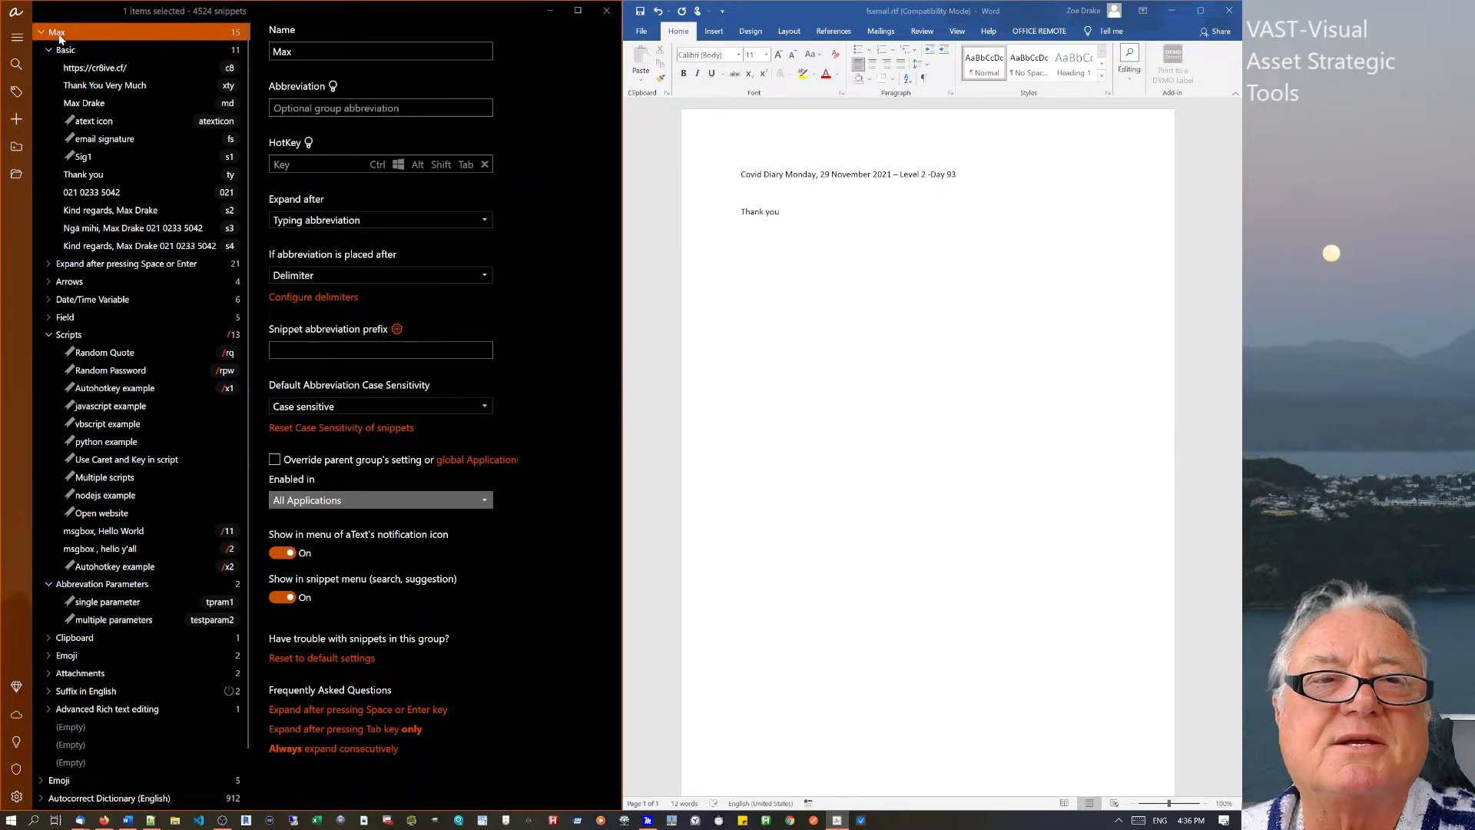
pyautogui.rightClick(60, 37)
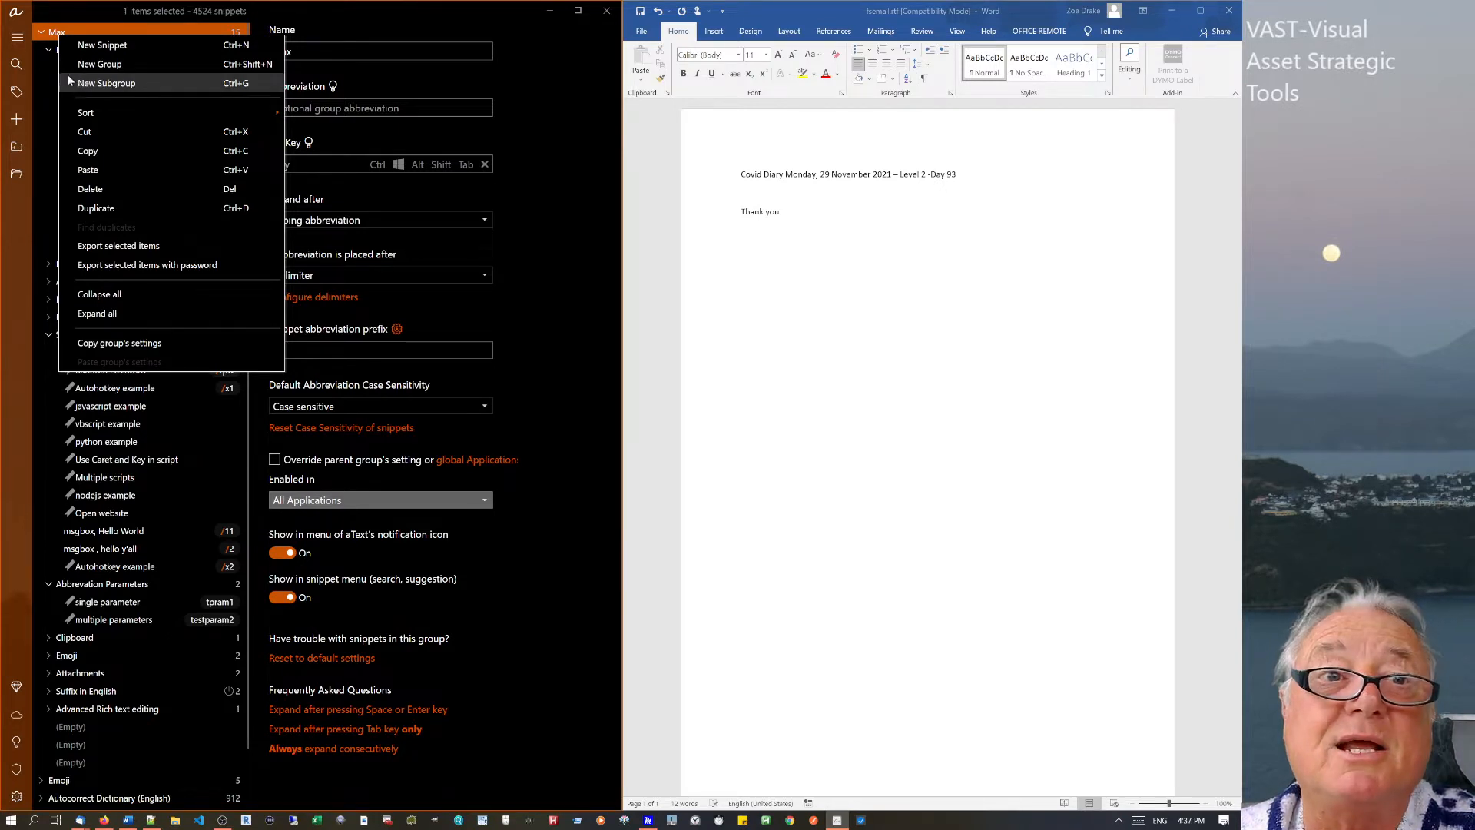
pyautogui.press('Escape')
pyautogui.click(68, 50)
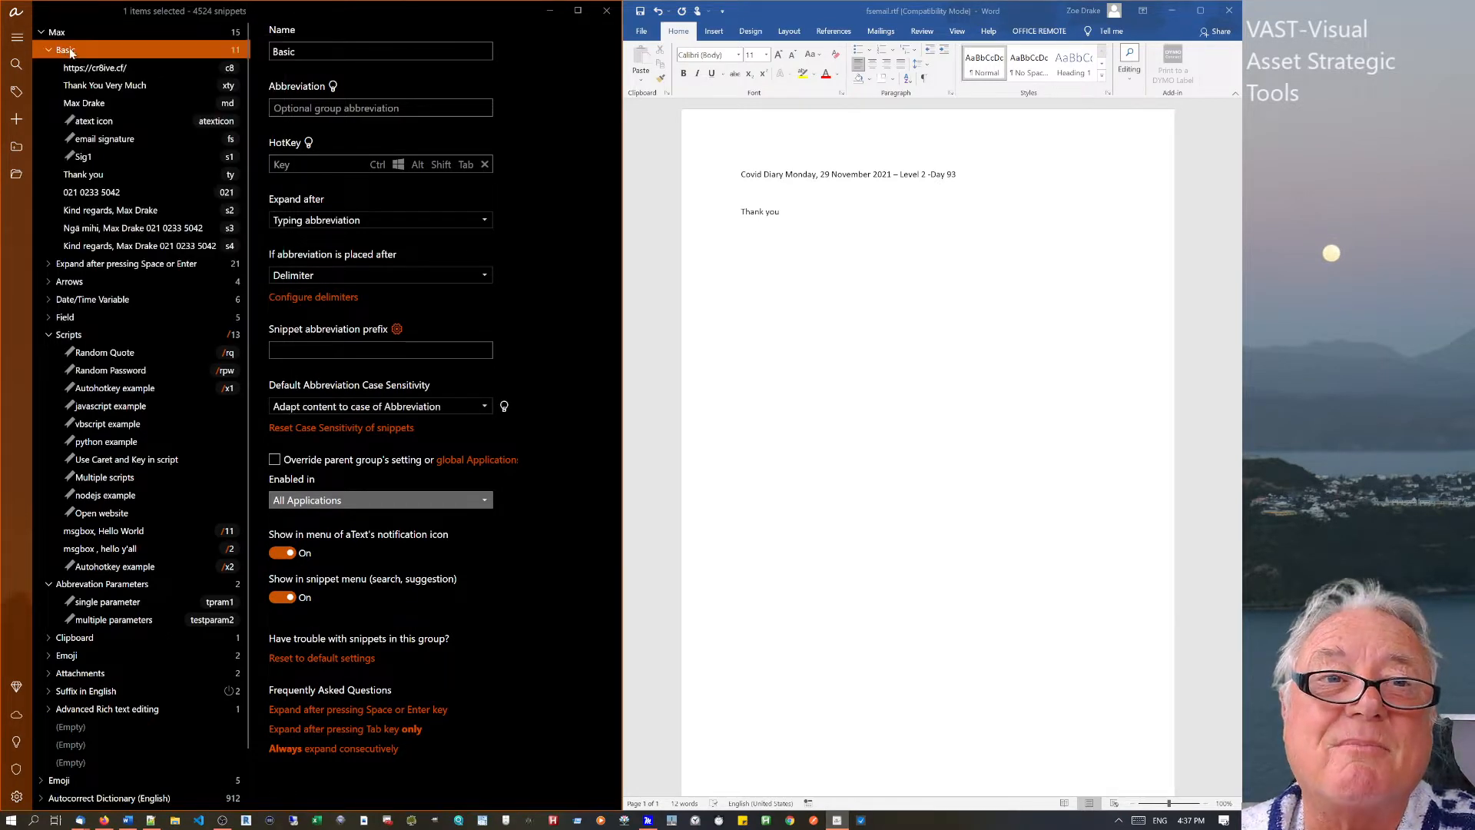
pyautogui.click(58, 32)
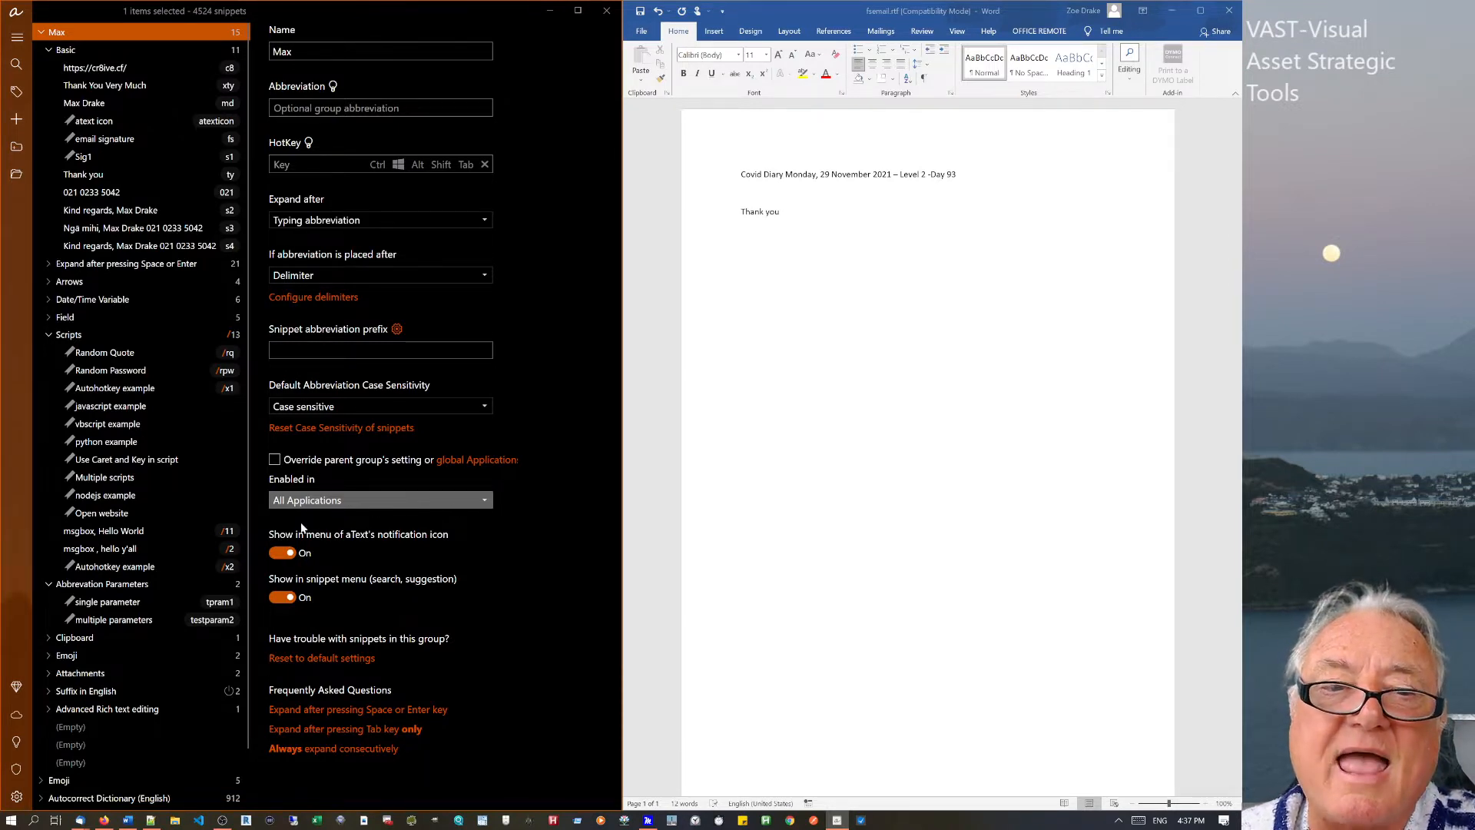
# Stop the Max group from overriding its parent group's Enabled in application setting.
pyautogui.click(276, 460)
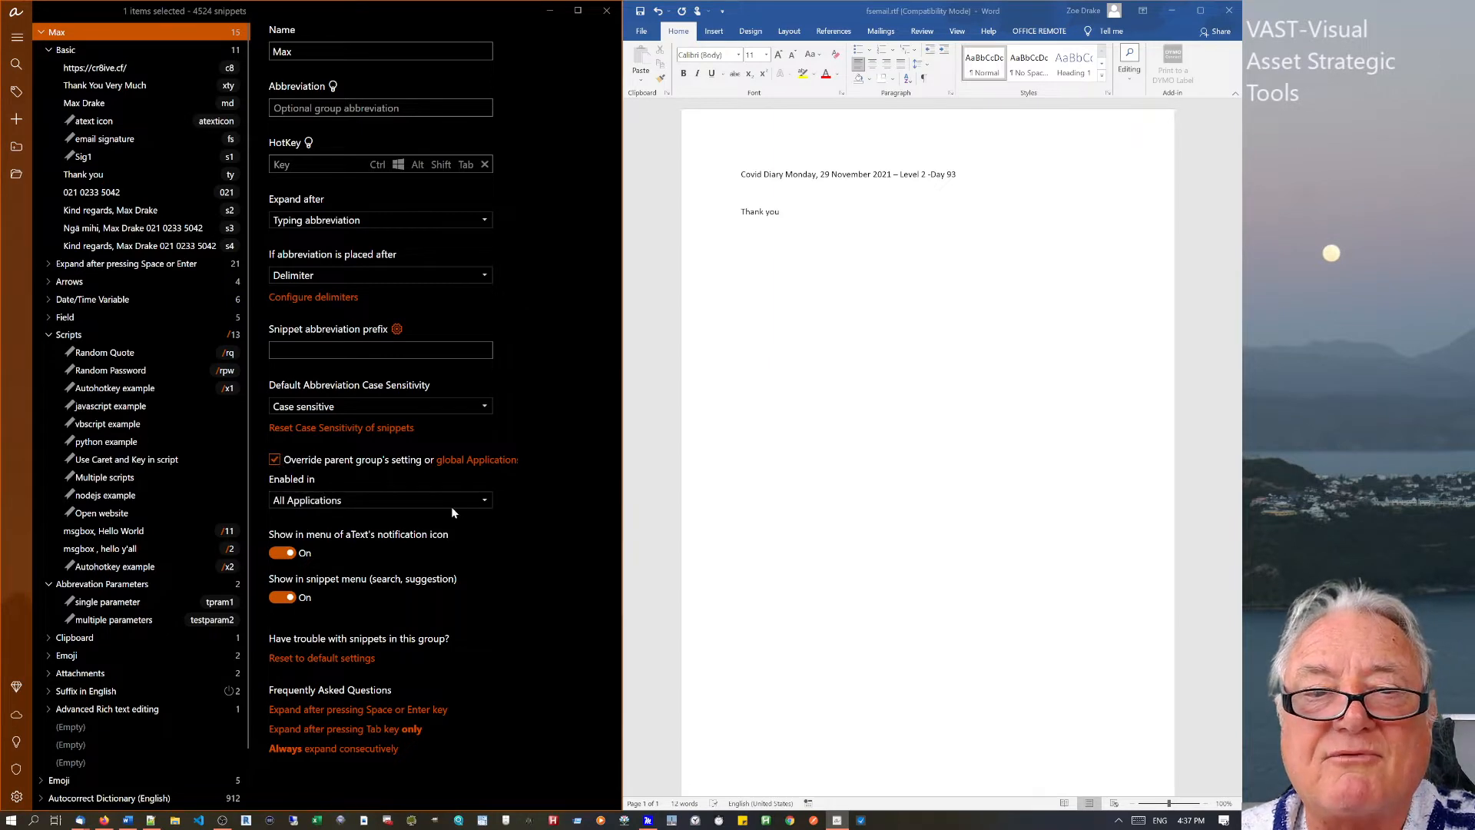
pyautogui.click(483, 501)
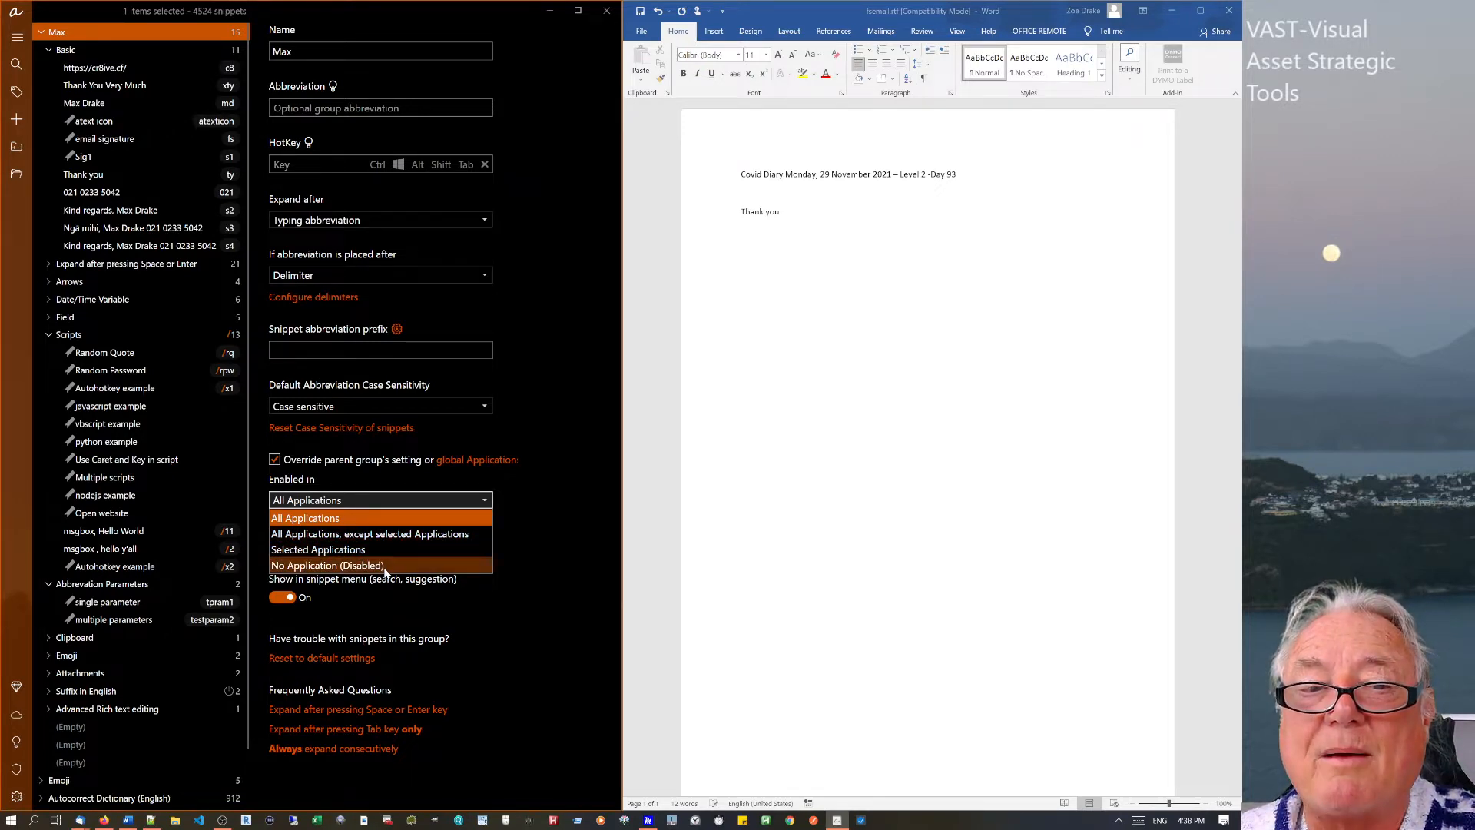
pyautogui.click(508, 541)
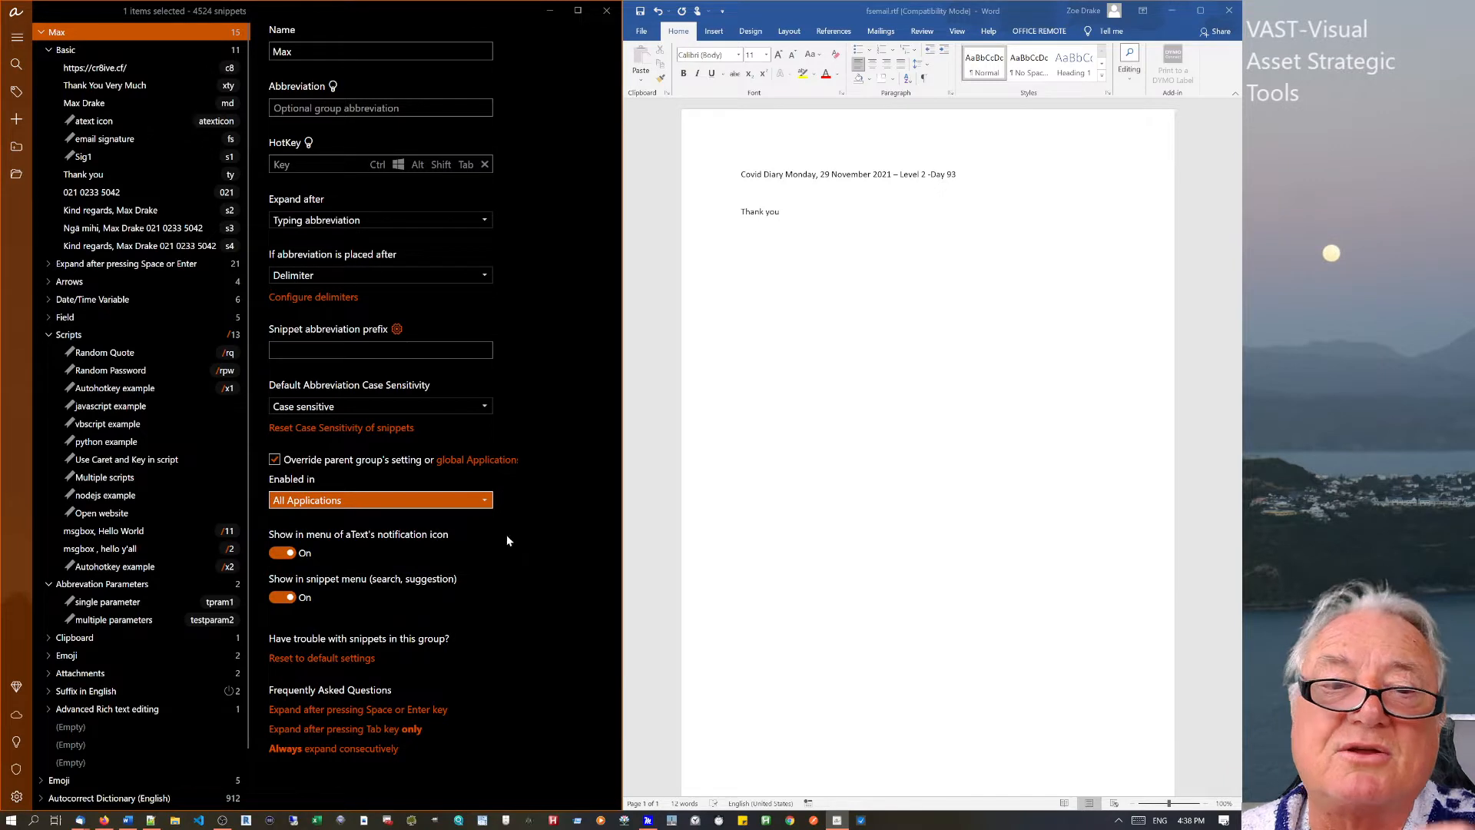
pyautogui.click(275, 459)
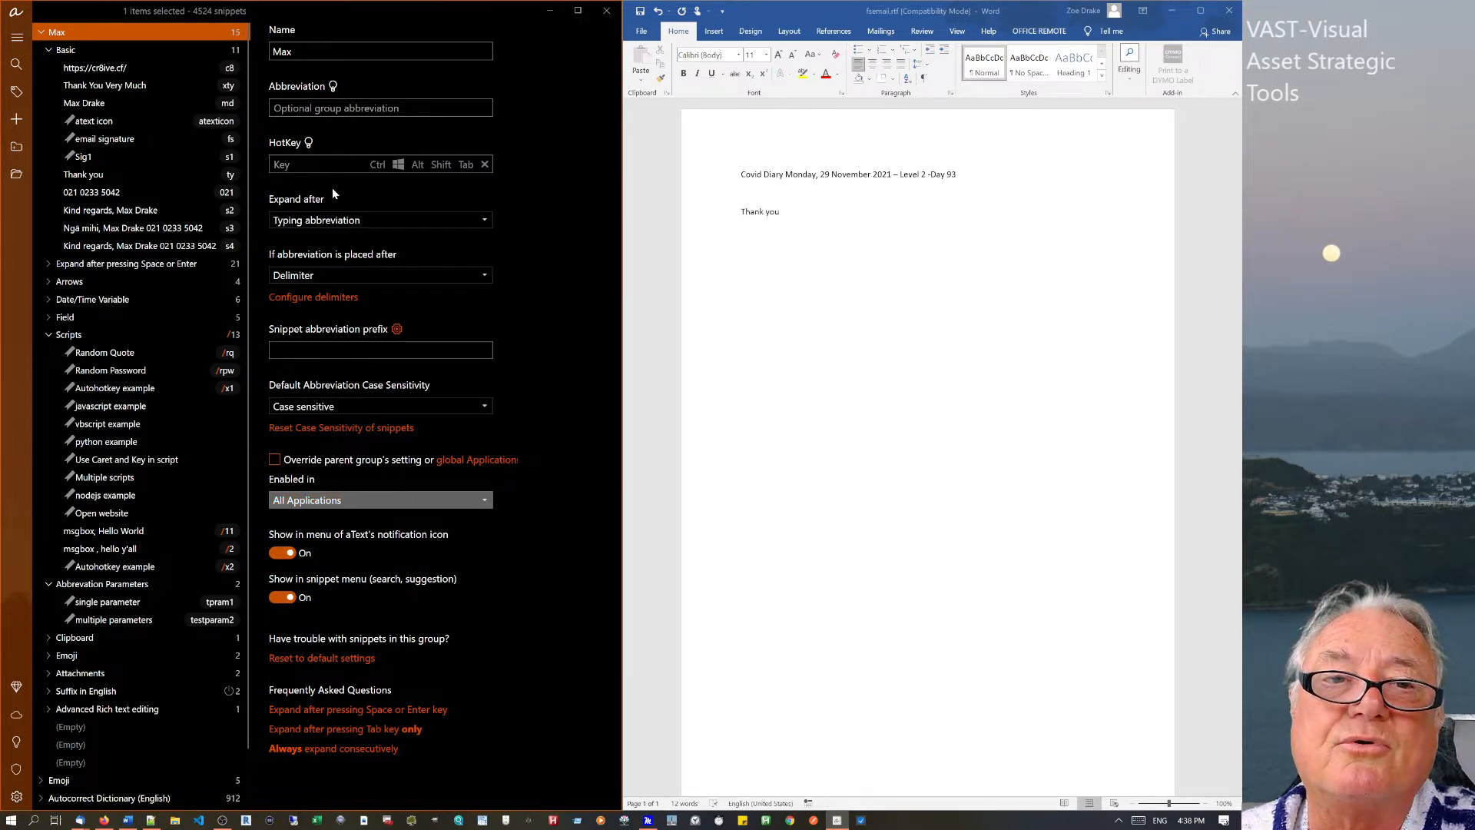
pyautogui.click(66, 50)
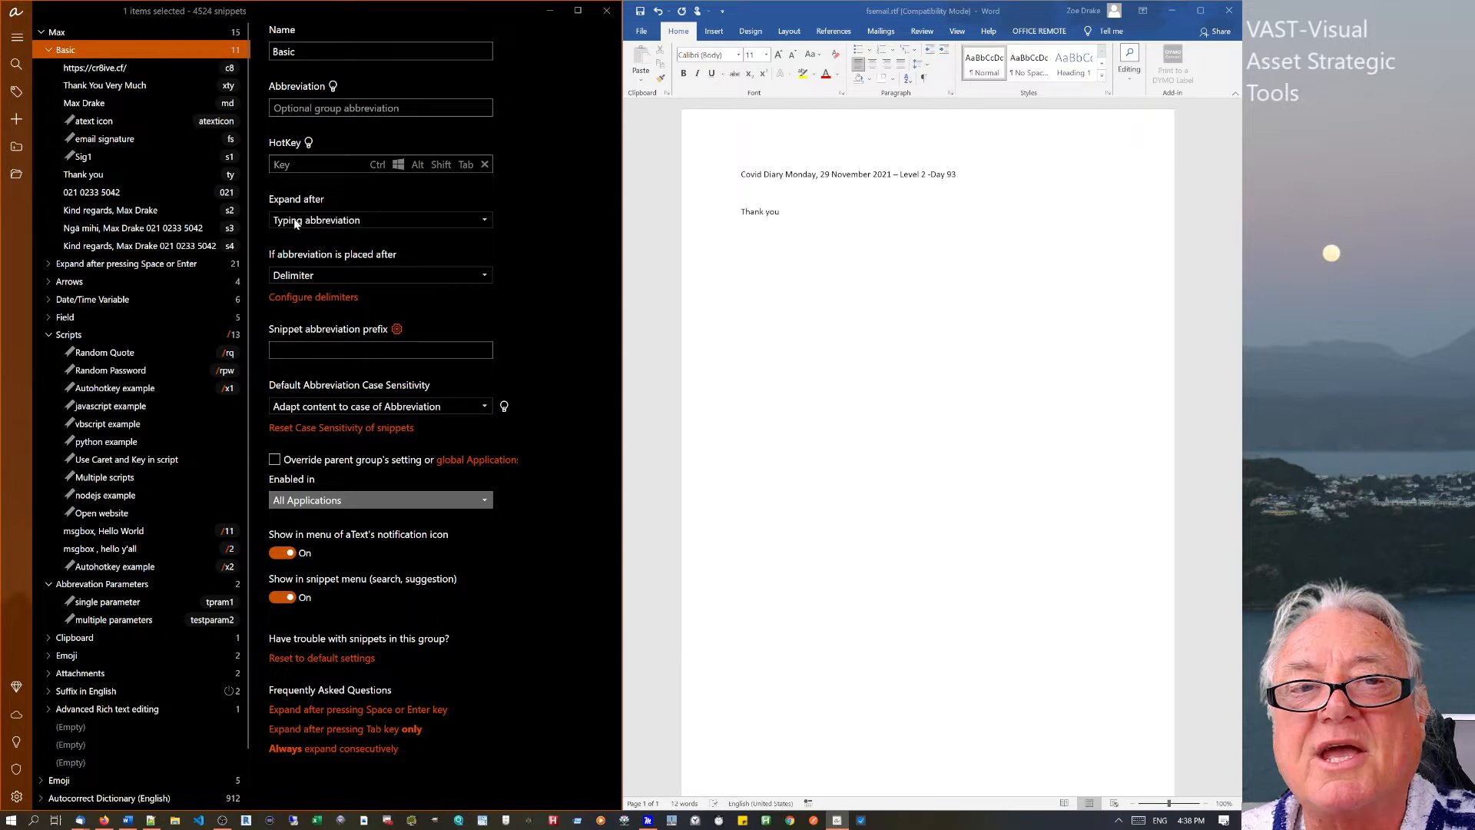
# Test ty in Word, then let abbreviations expand after any character and test tyty.
pyautogui.click(796, 212)
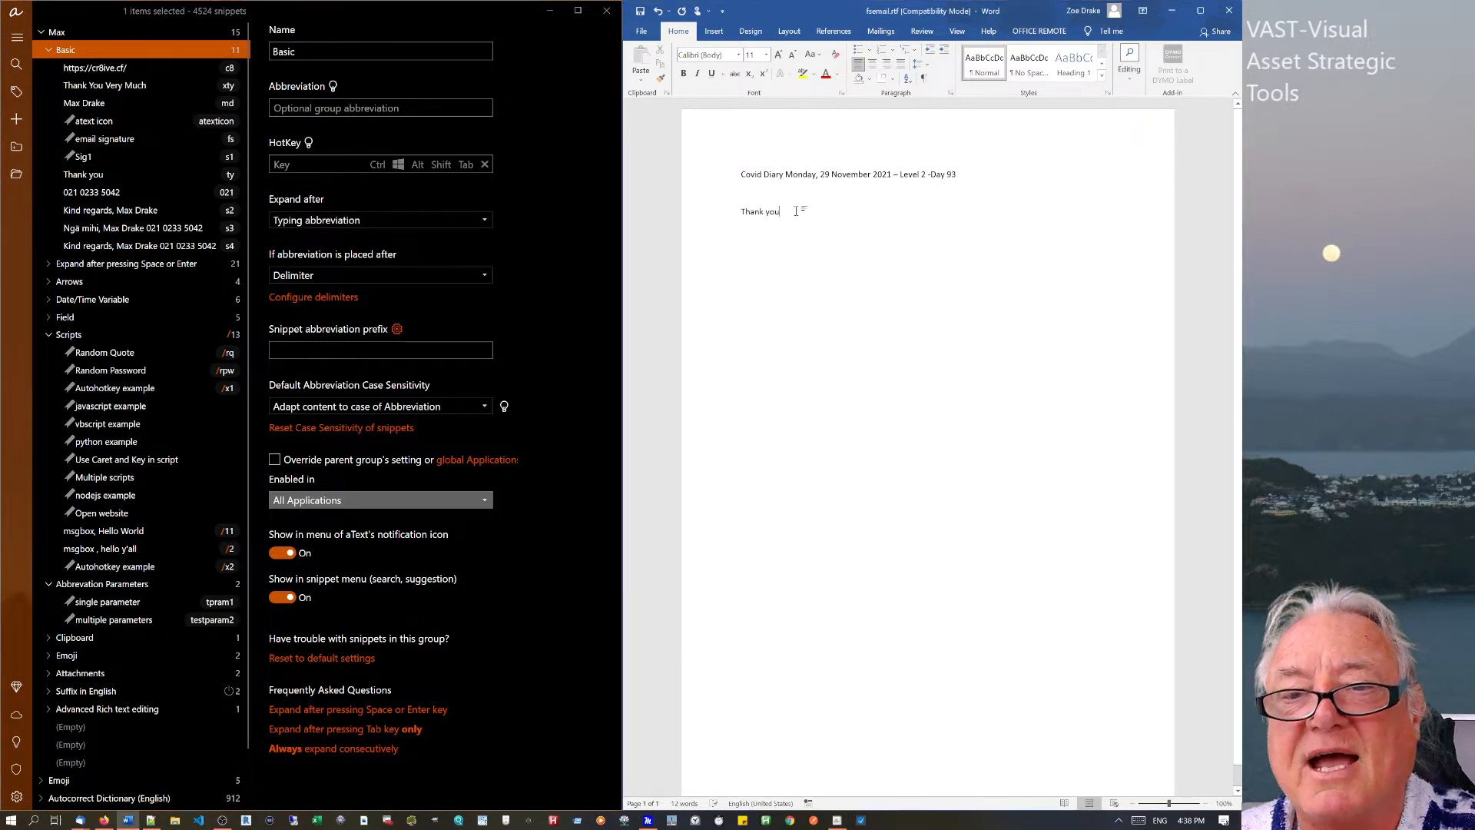
pyautogui.press('Return')
pyautogui.write('ty')
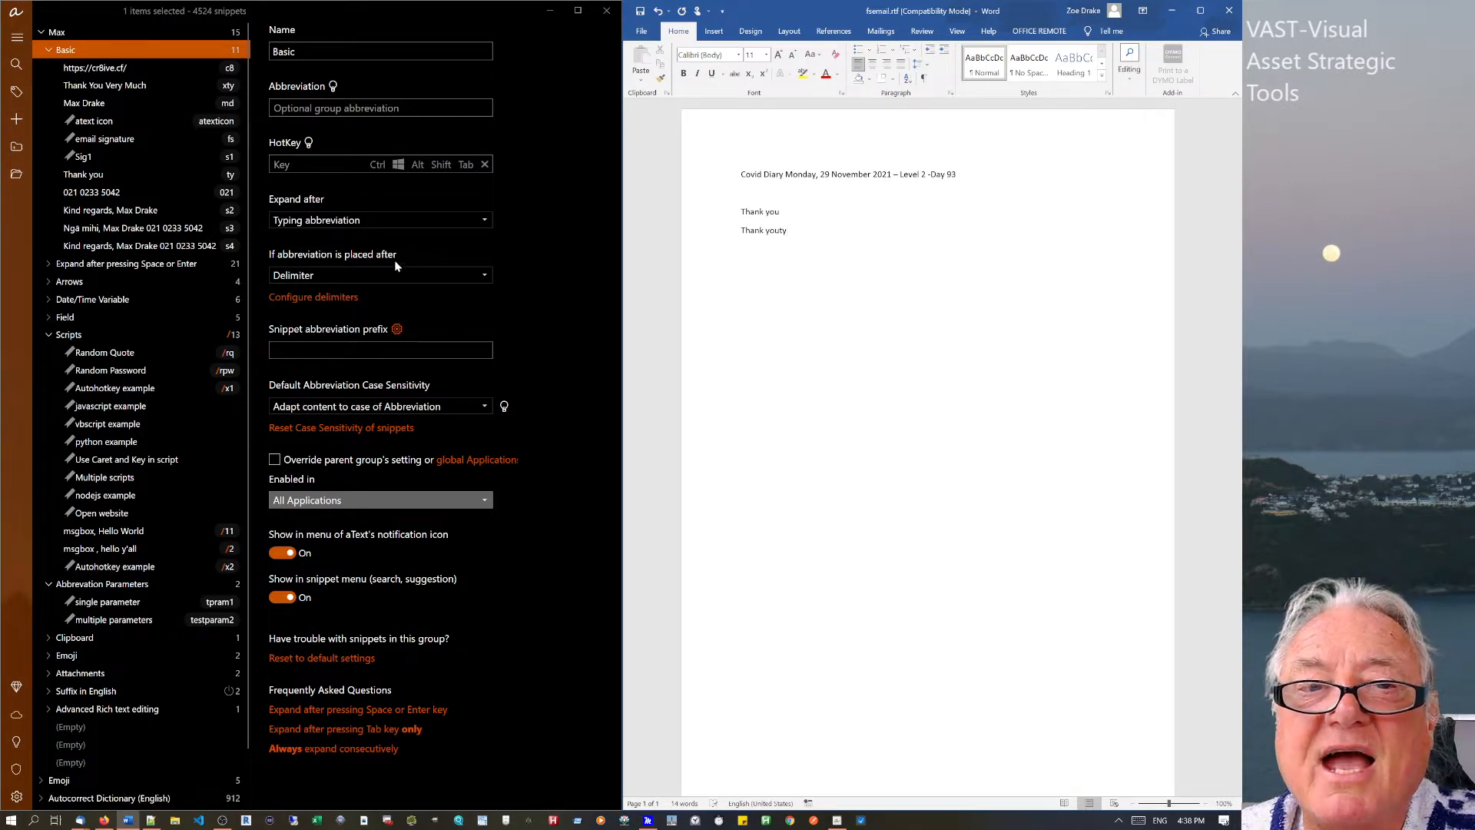
pyautogui.click(381, 277)
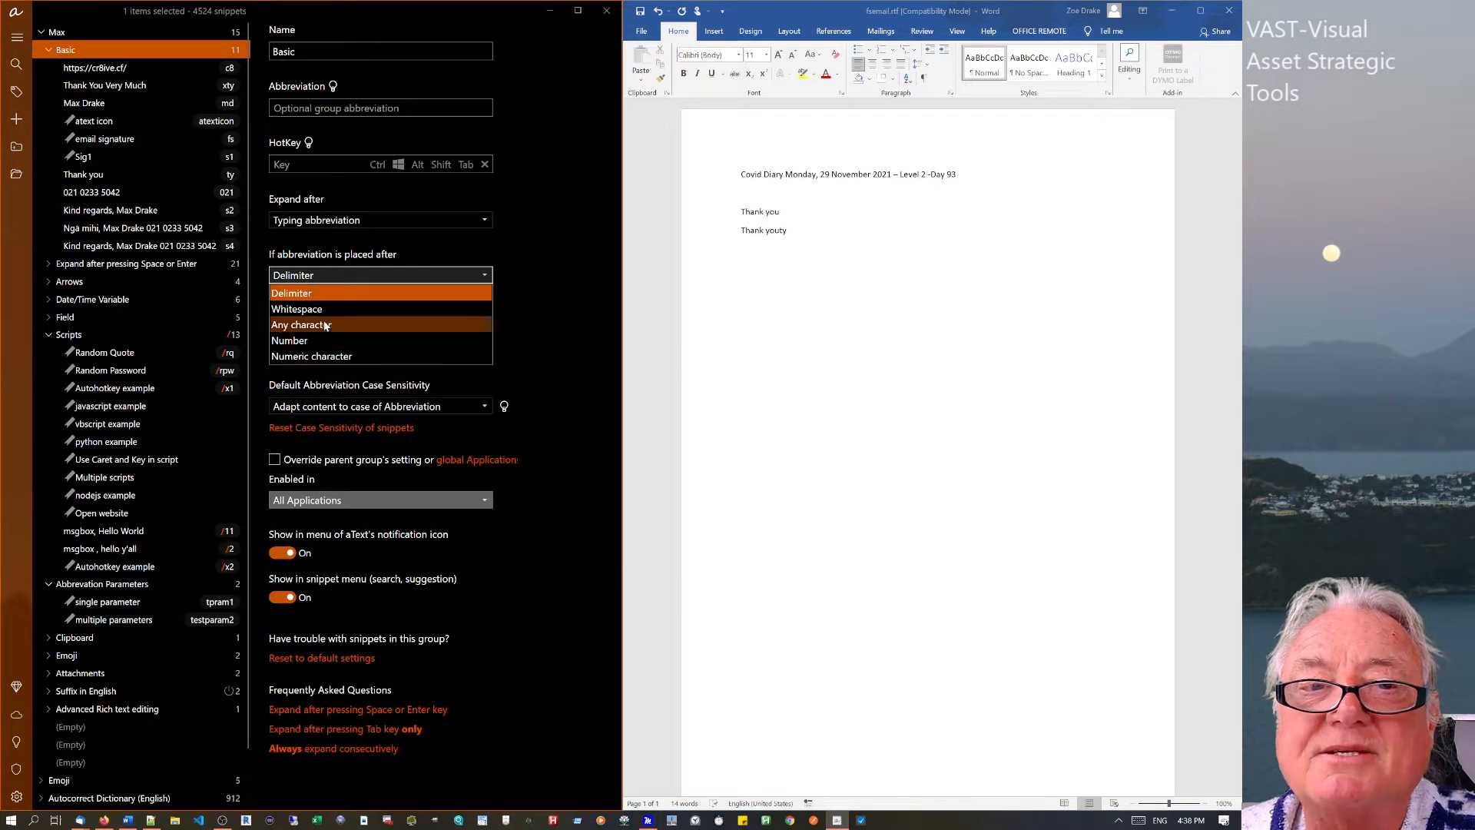
pyautogui.click(326, 325)
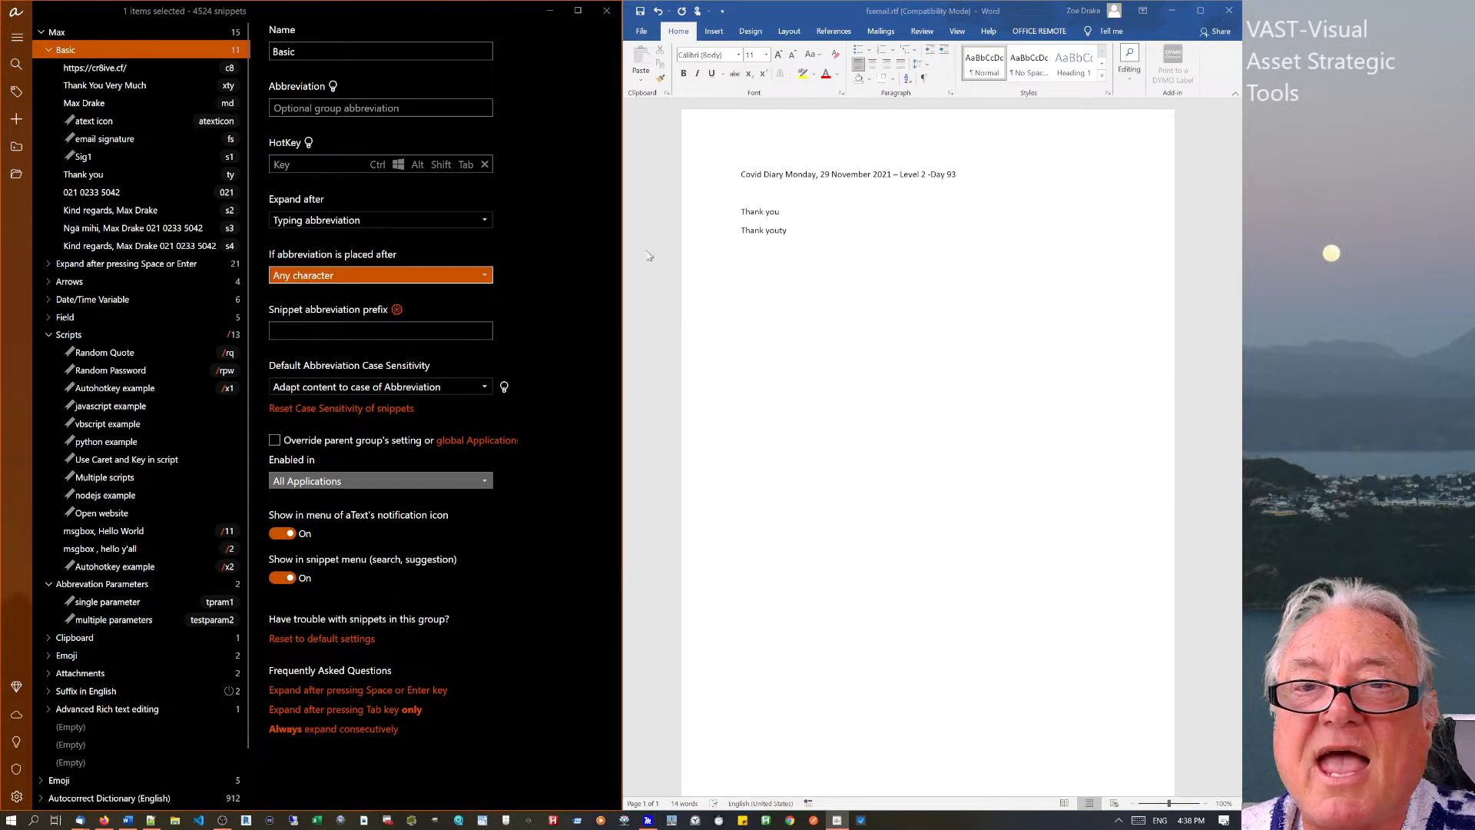
pyautogui.click(796, 215)
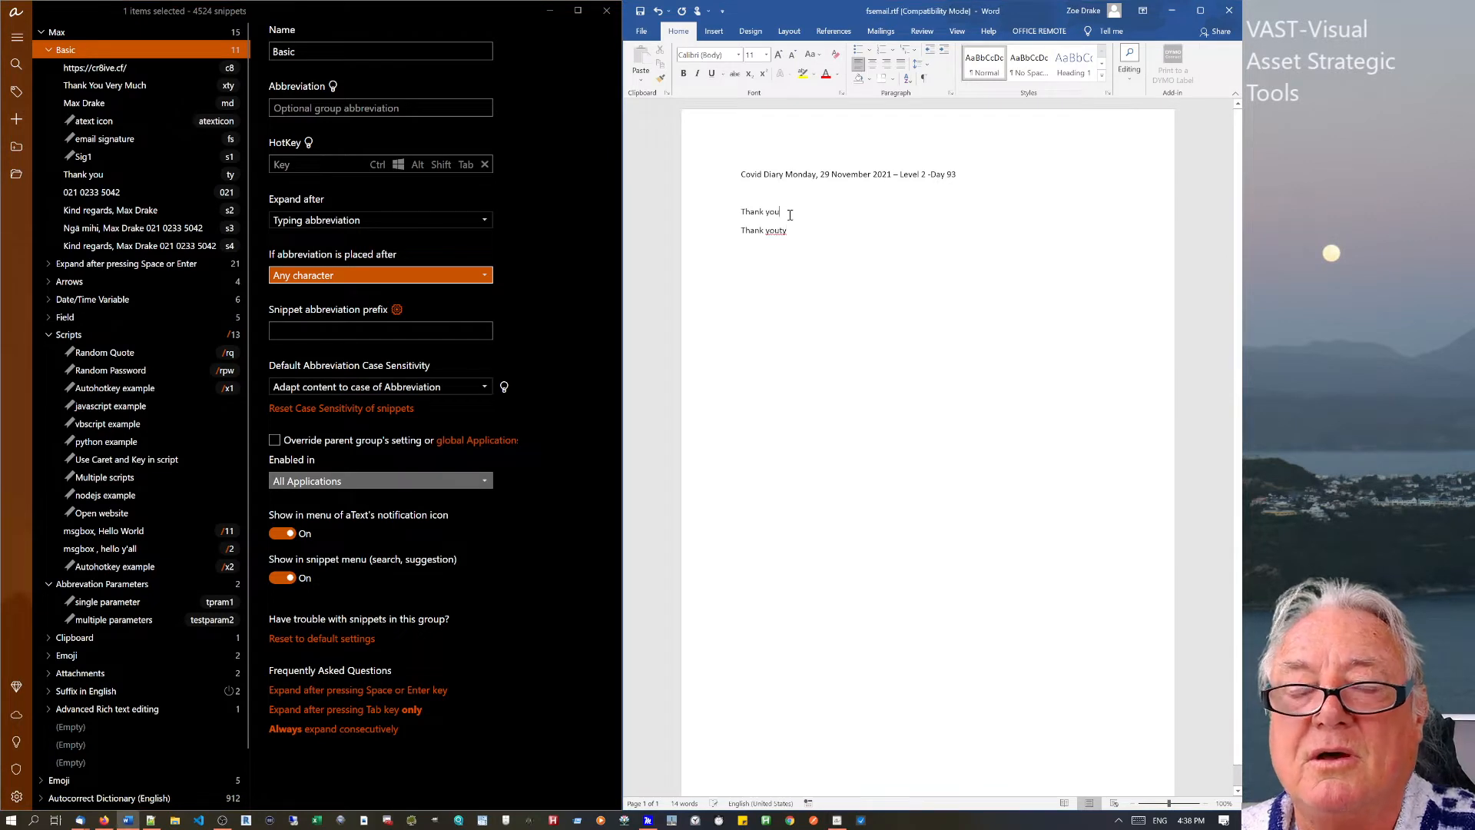
pyautogui.write('ty')
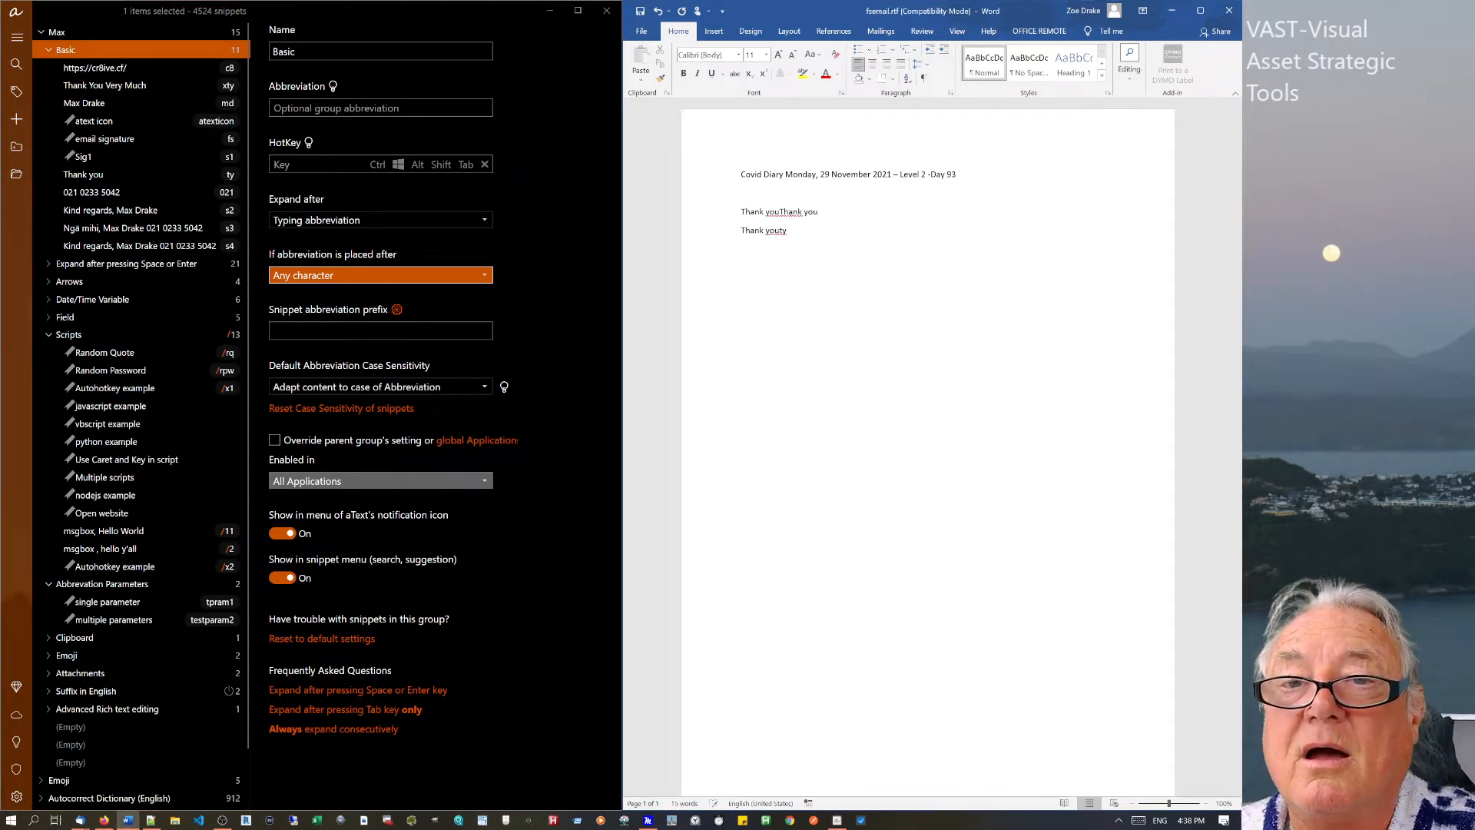
pyautogui.write('ty')
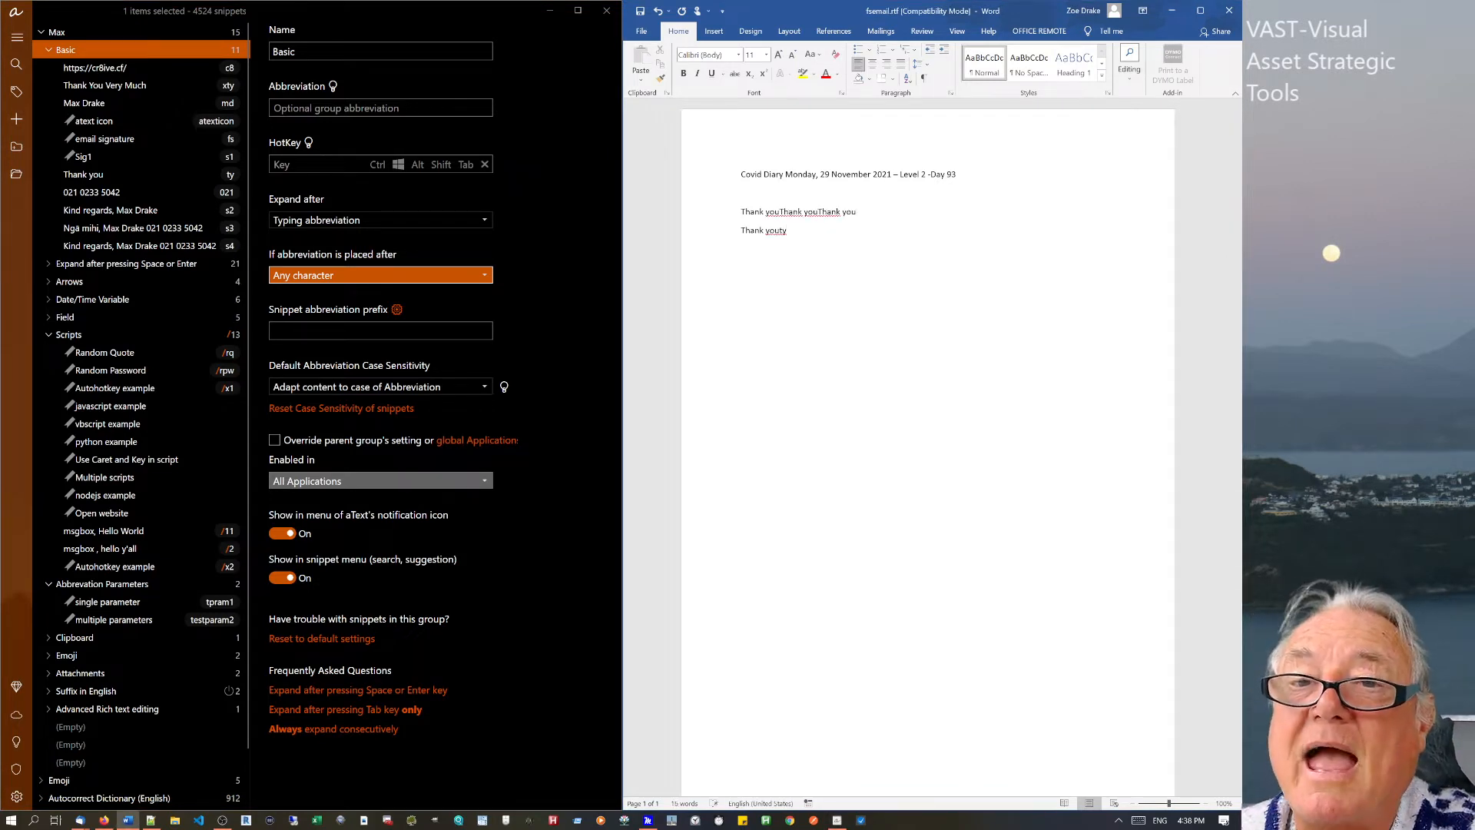
pyautogui.click(818, 212)
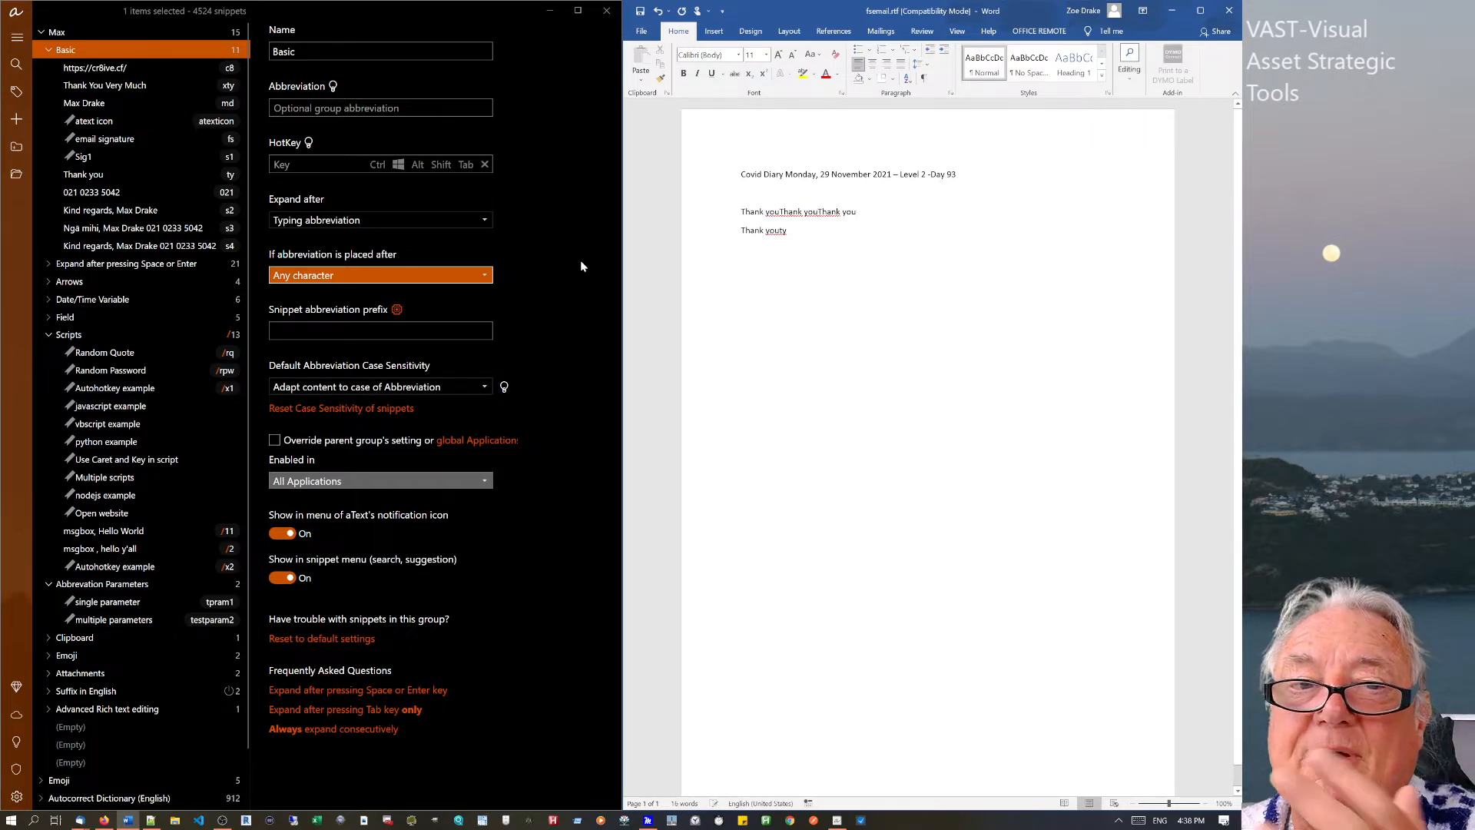
# Switch the preceding-character rule to Delimiter, then Whitespace, and test tyty again in Word.
pyautogui.click(352, 275)
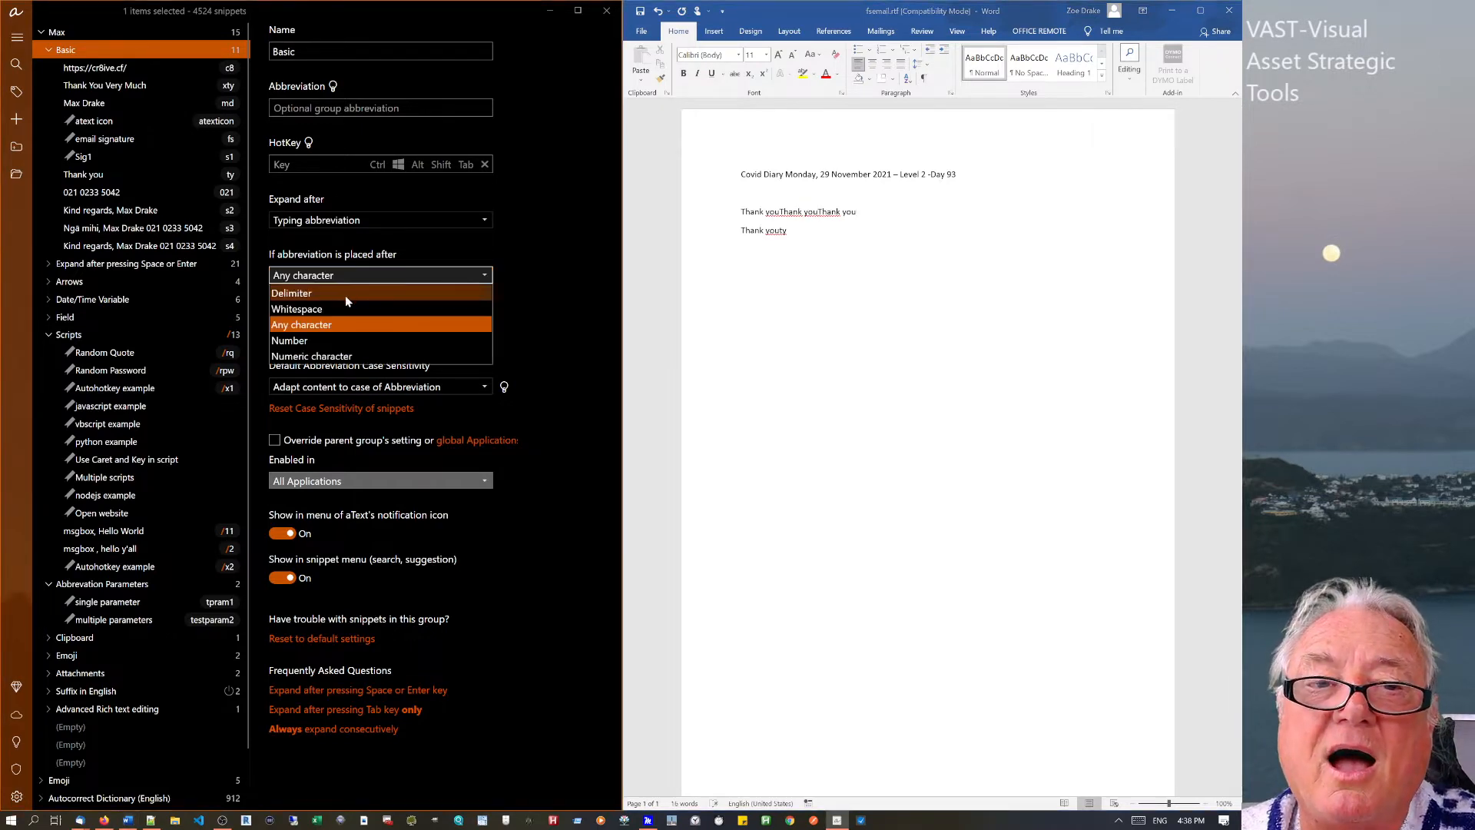
pyautogui.click(345, 295)
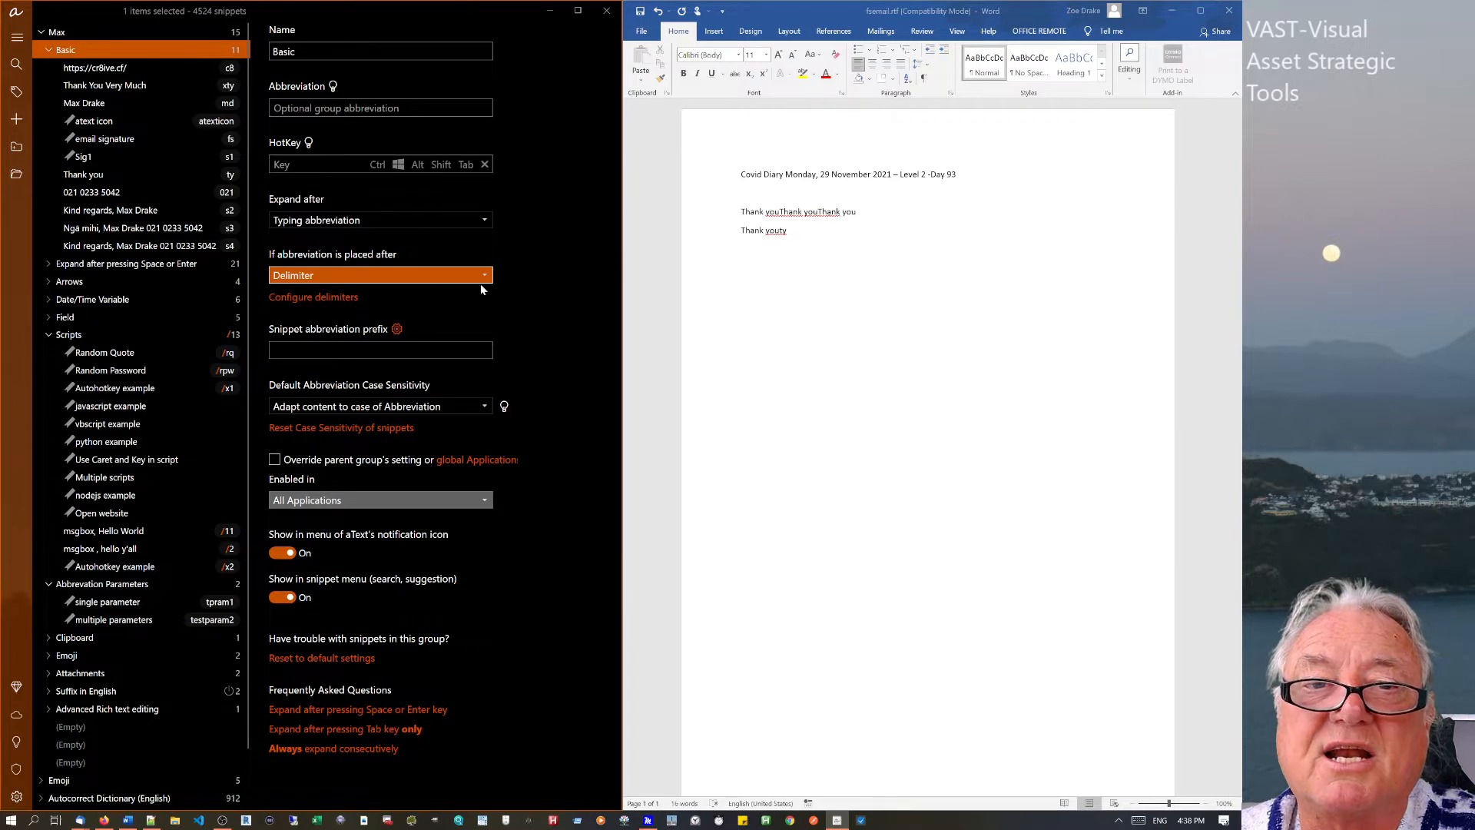
pyautogui.click(472, 280)
pyautogui.click(330, 310)
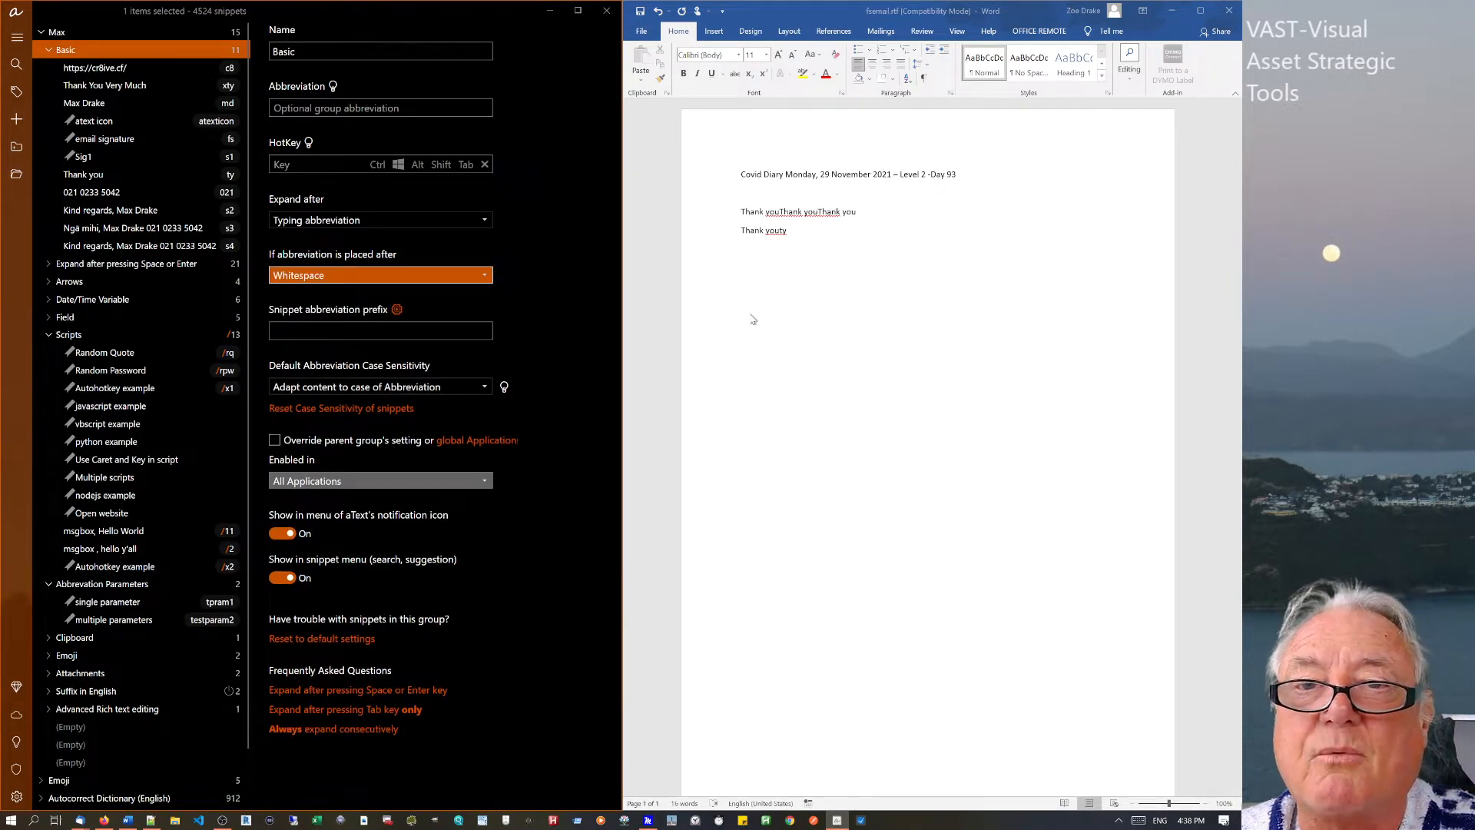
pyautogui.click(876, 189)
pyautogui.click(860, 211)
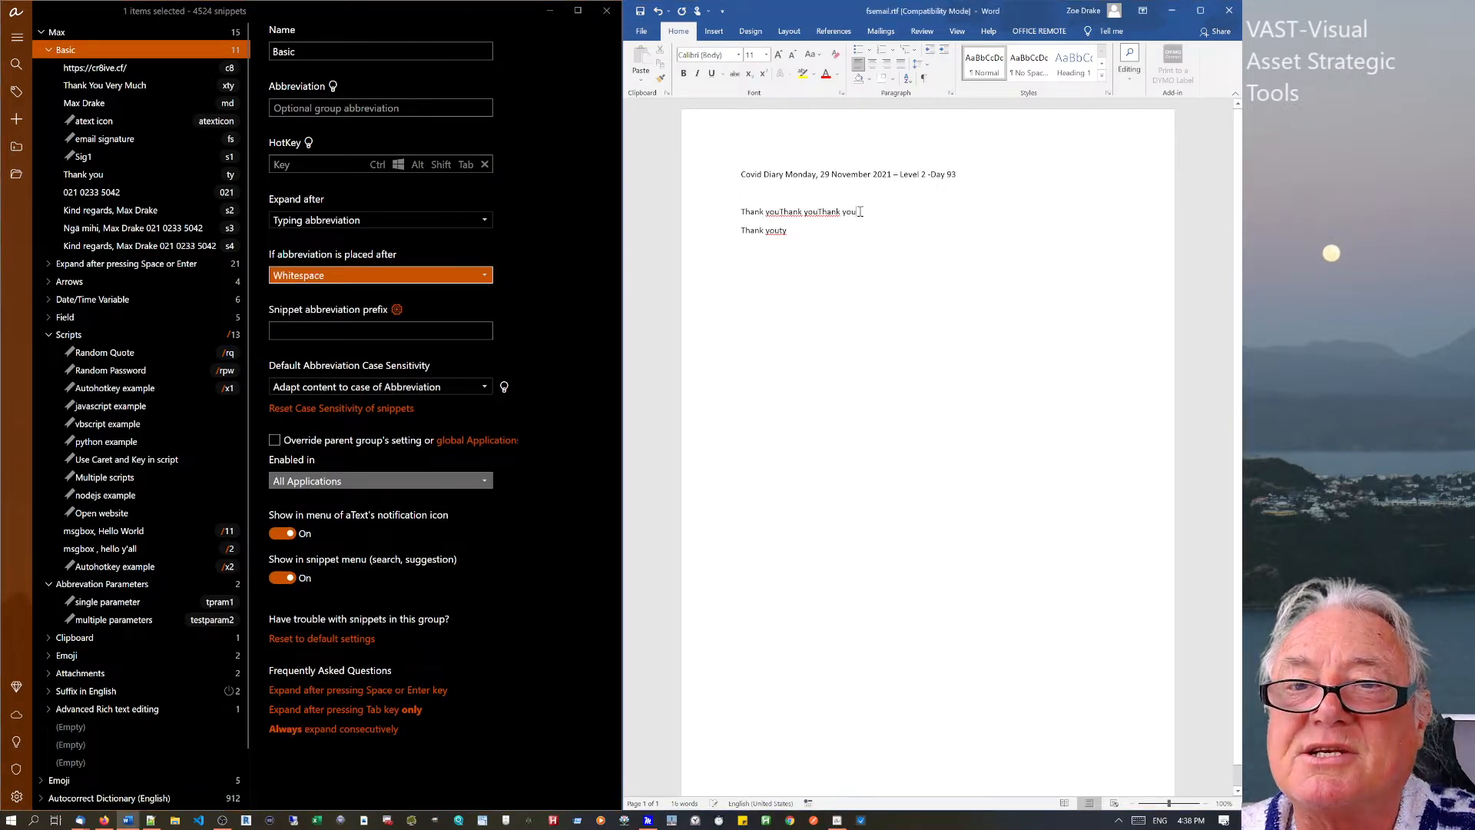
pyautogui.write('ty')
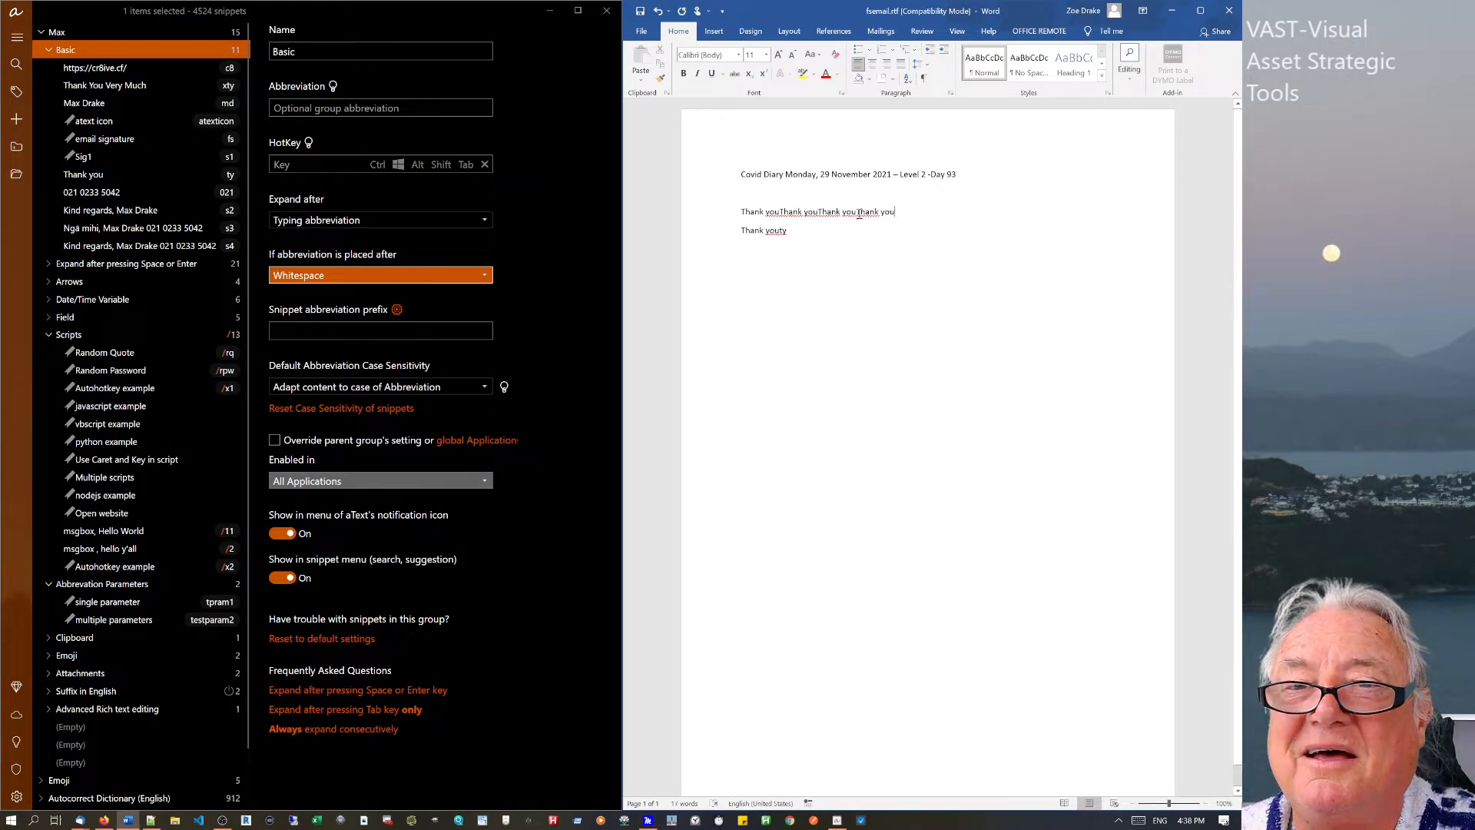
pyautogui.write('t')
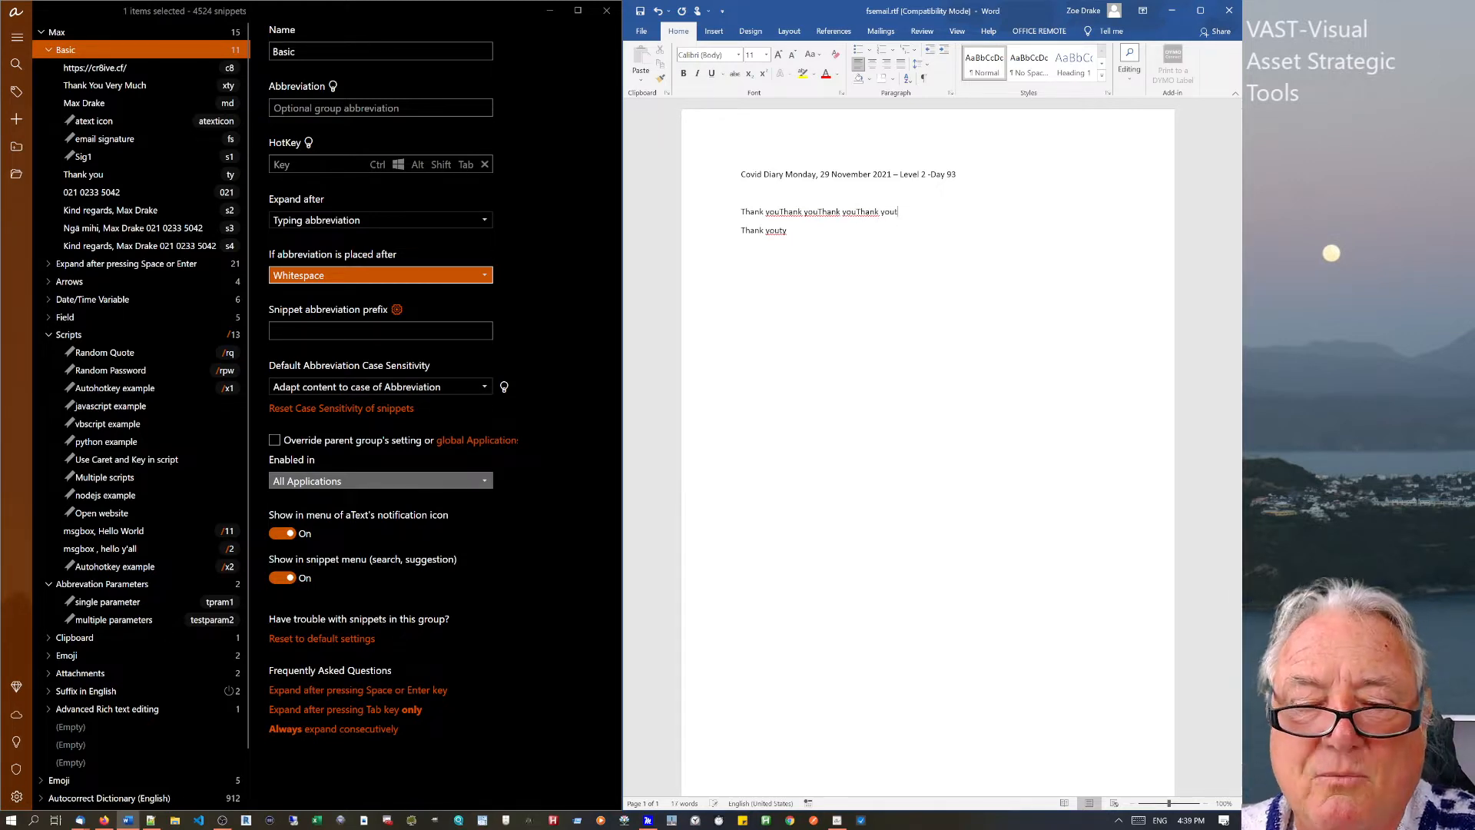
pyautogui.write('y')
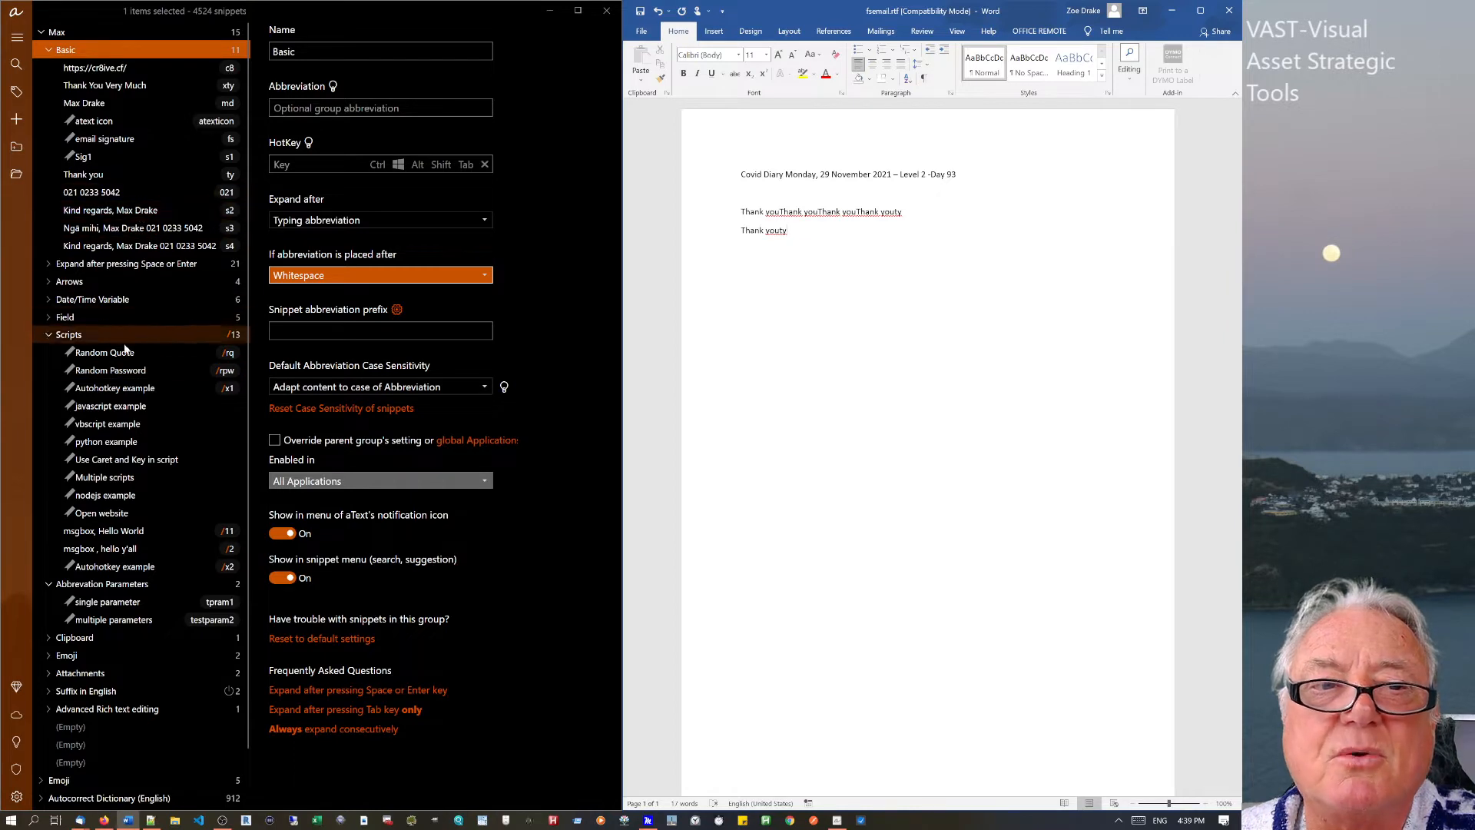
pyautogui.click(67, 269)
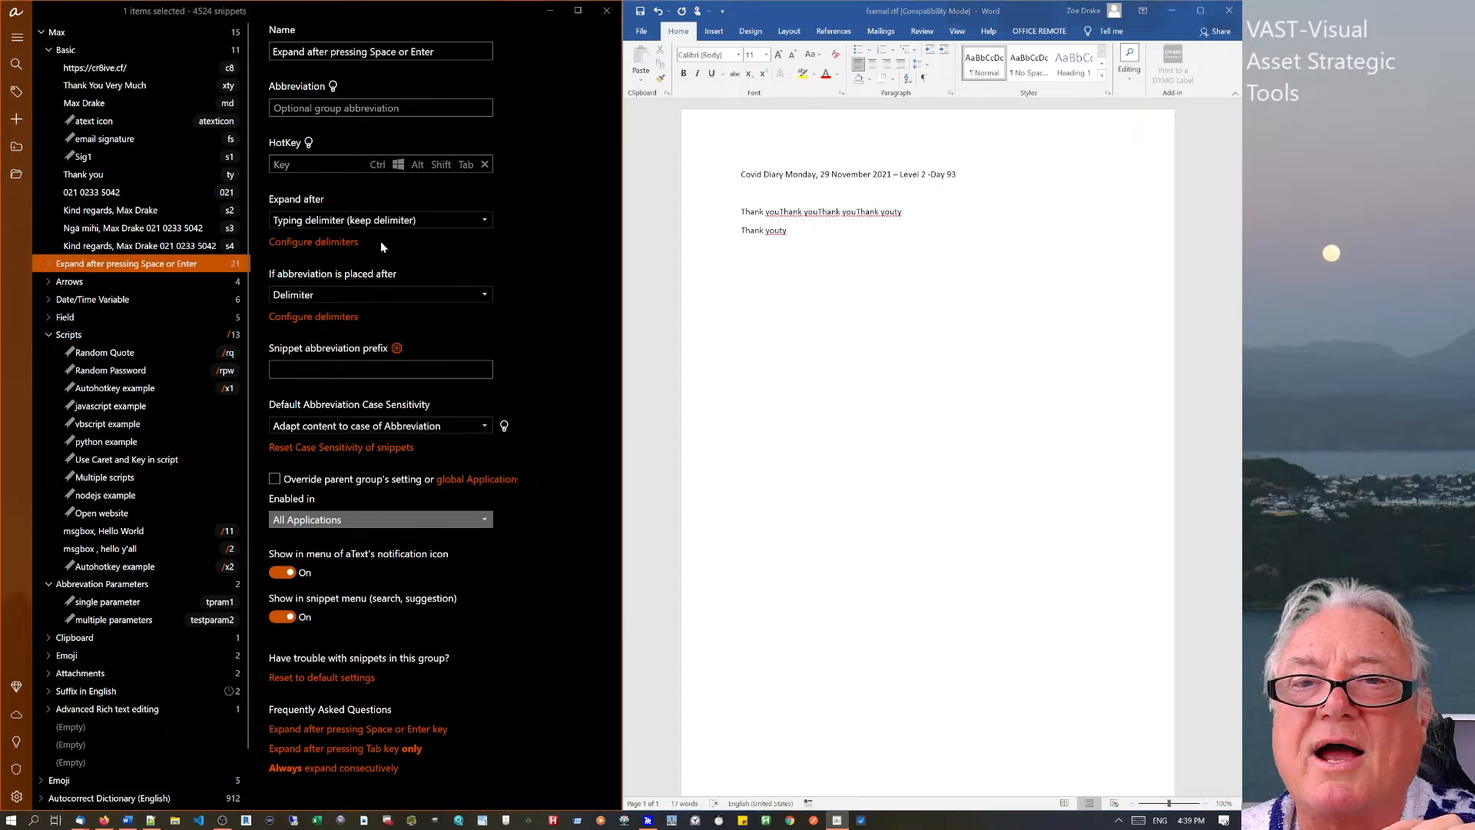
pyautogui.click(793, 232)
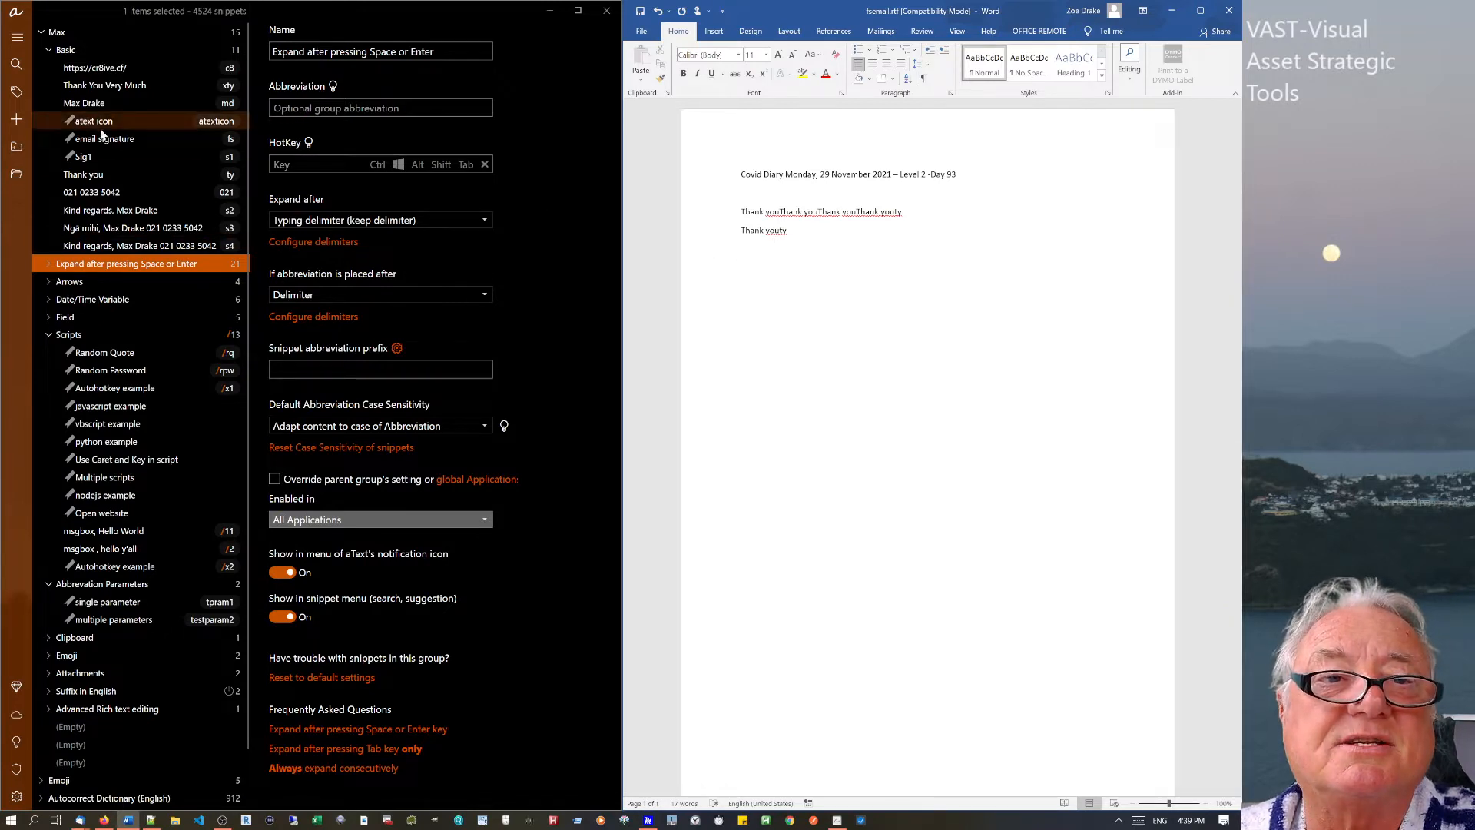
# Change the Thank you snippet's abbreviation from ty to oo and test it by typing 'book boo' in Word.
pyautogui.click(95, 175)
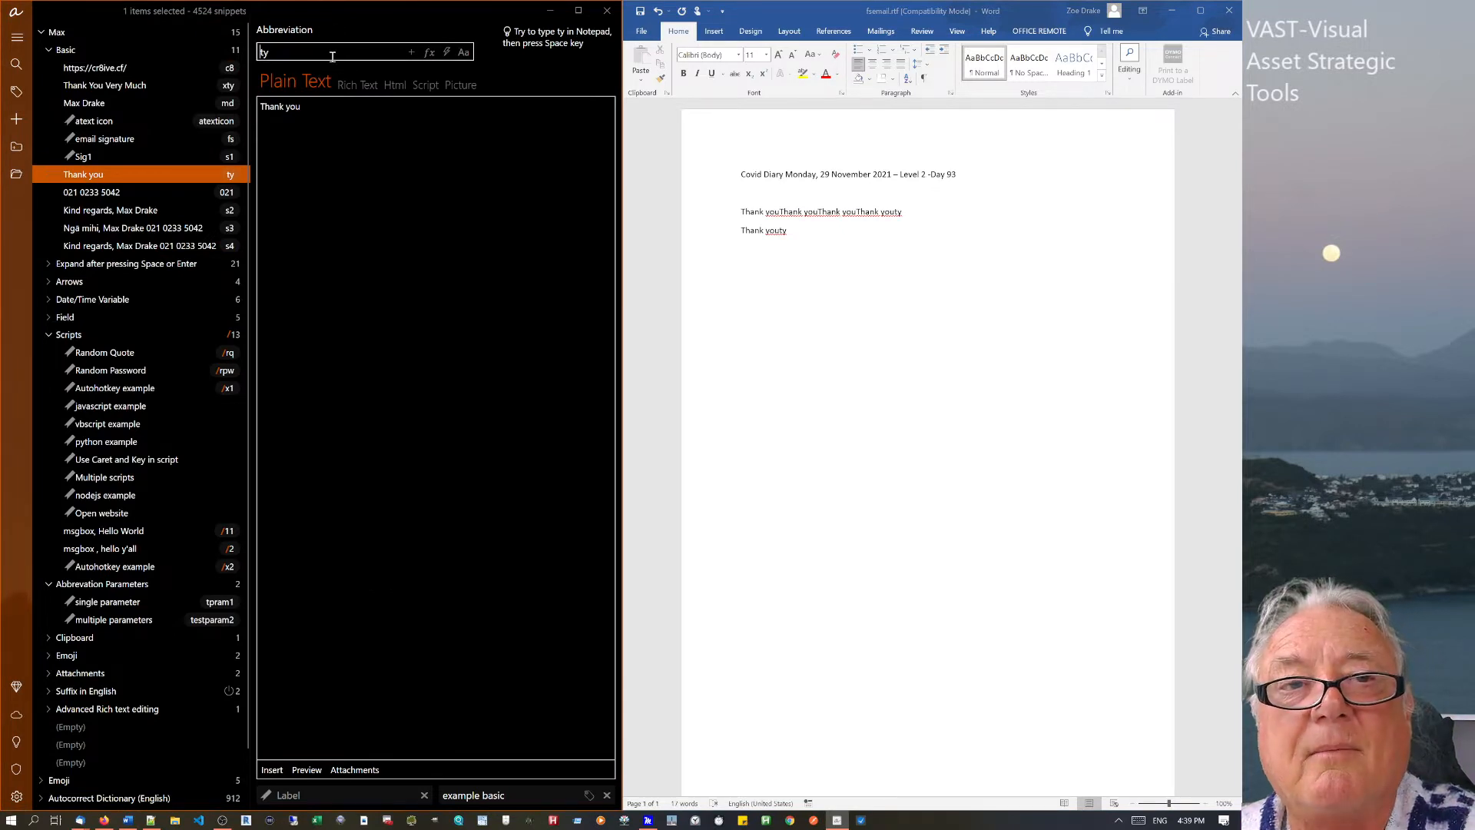
pyautogui.moveTo(331, 56); pyautogui.dragTo(253, 49)
pyautogui.write('oo')
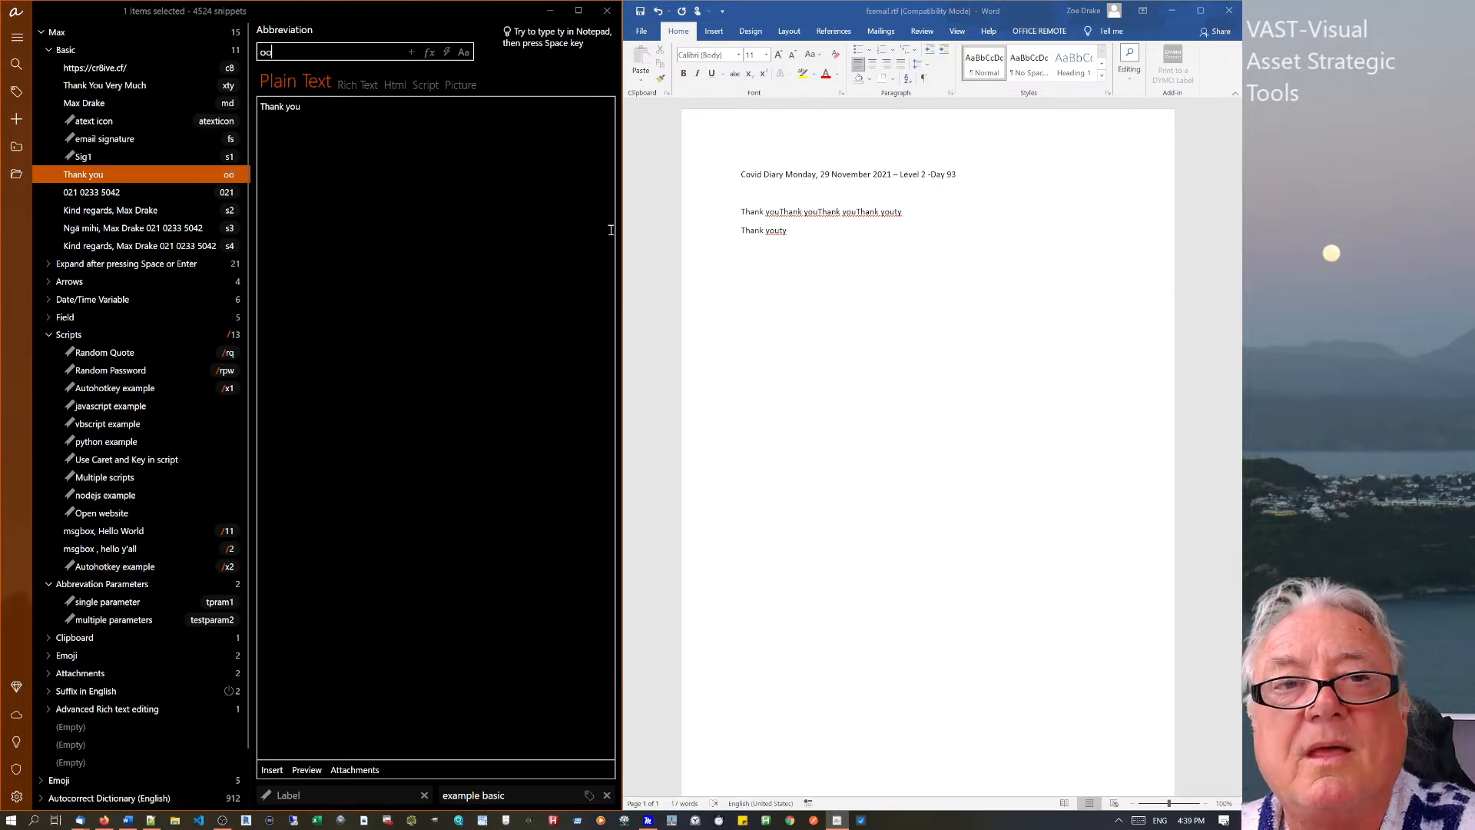
pyautogui.click(794, 239)
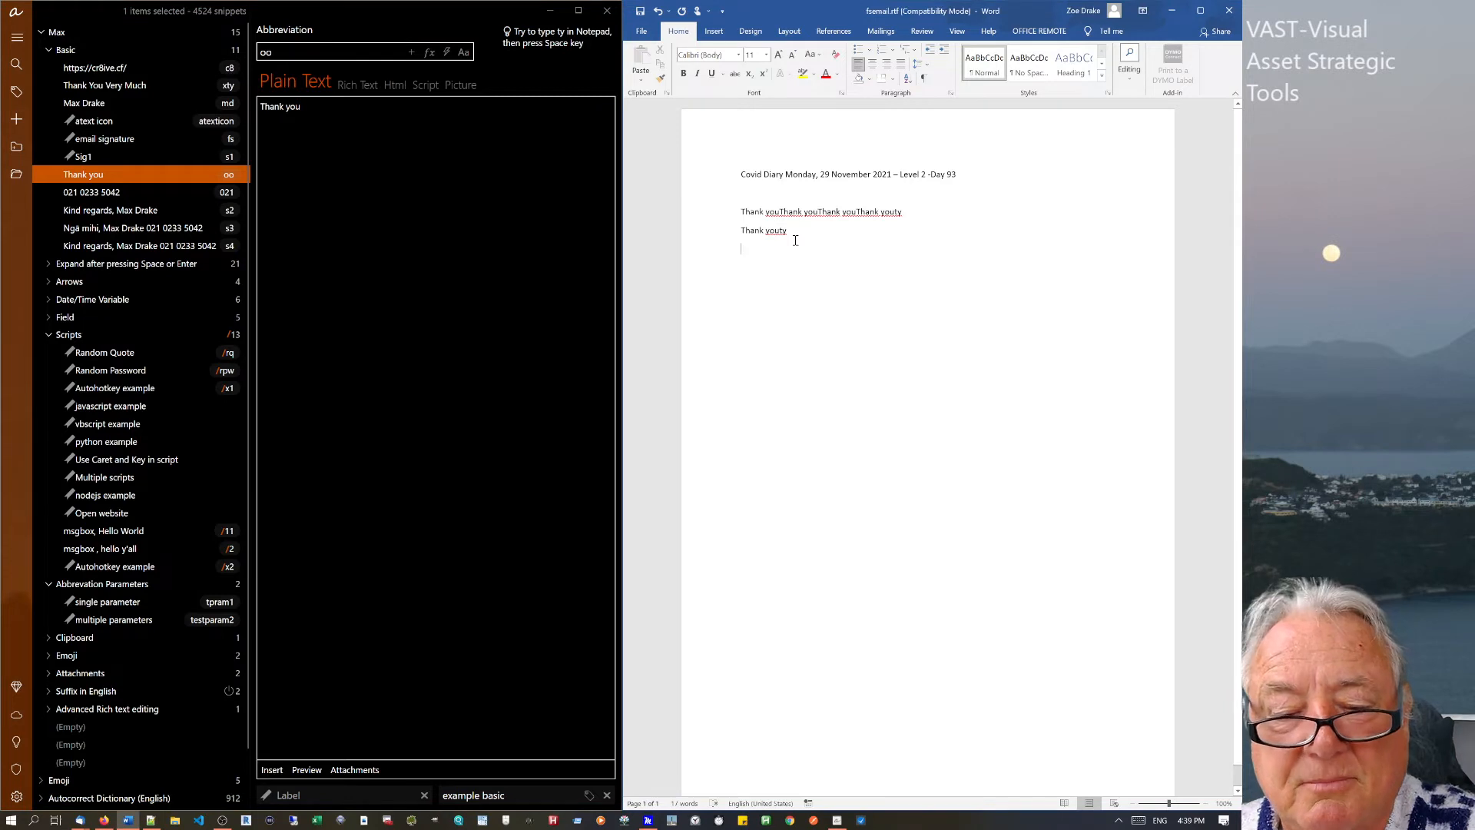
pyautogui.write('book')
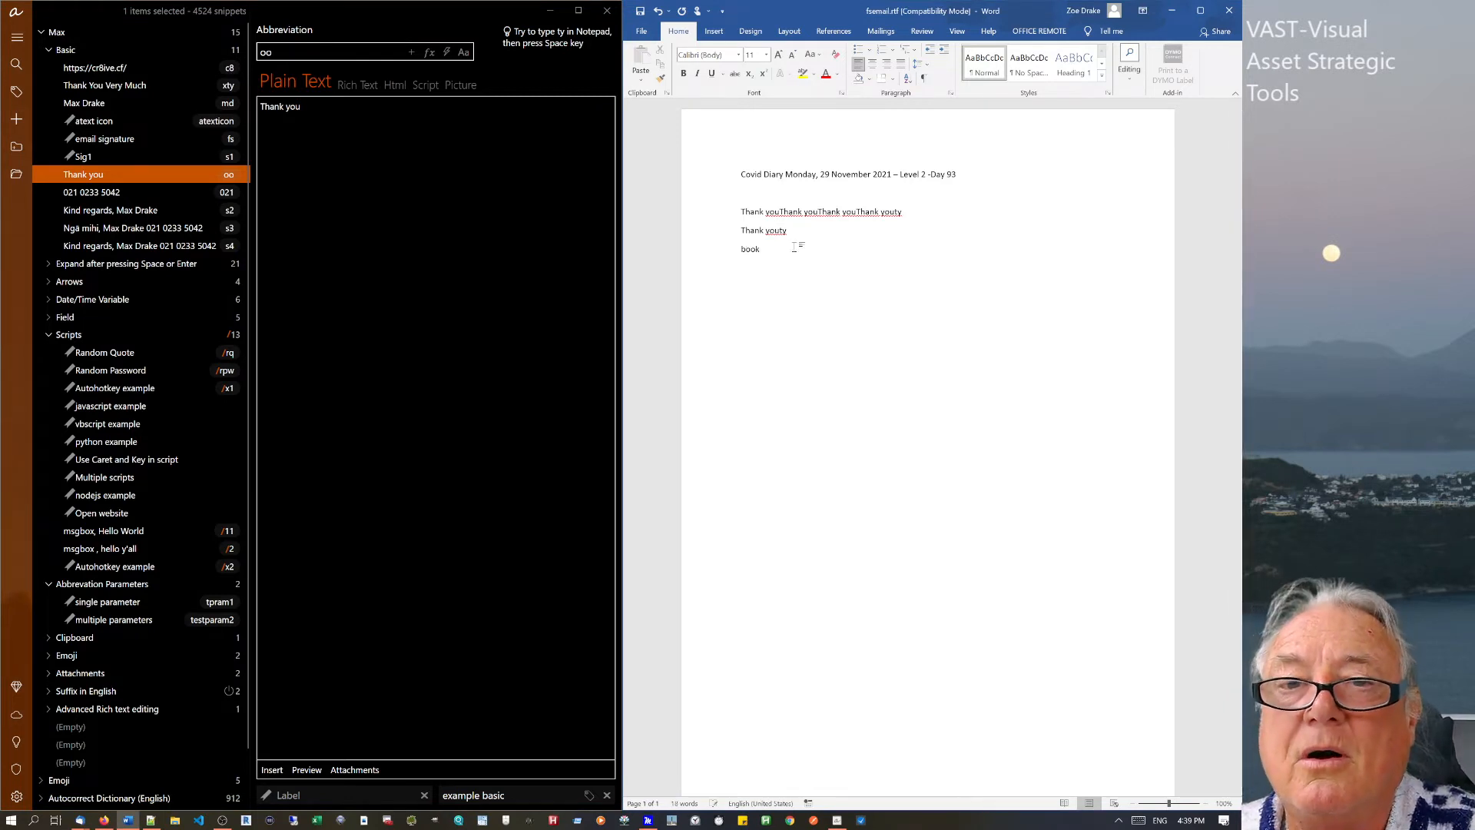
pyautogui.write(' b')
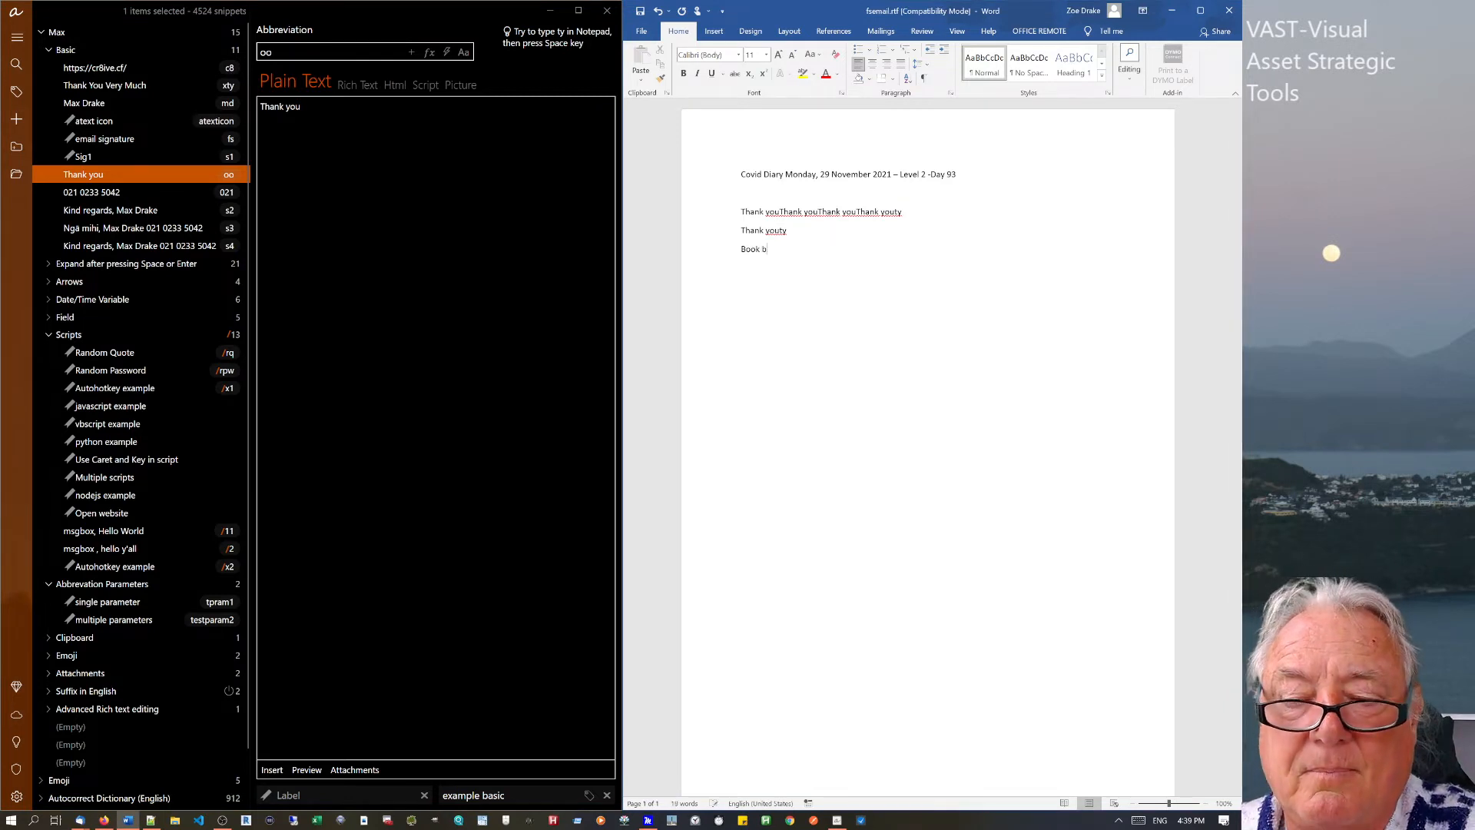
pyautogui.write('oo')
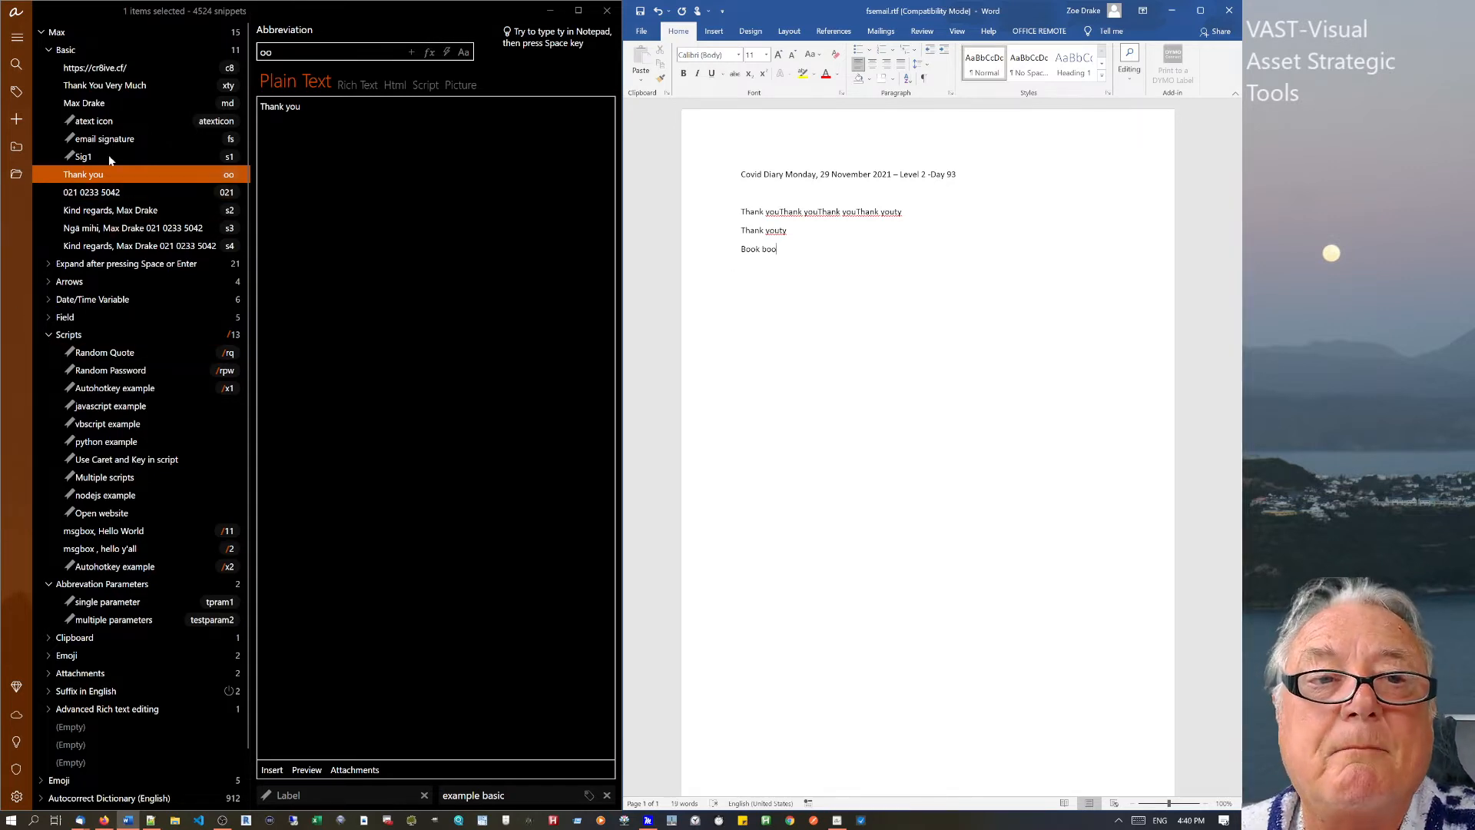
pyautogui.click(99, 51)
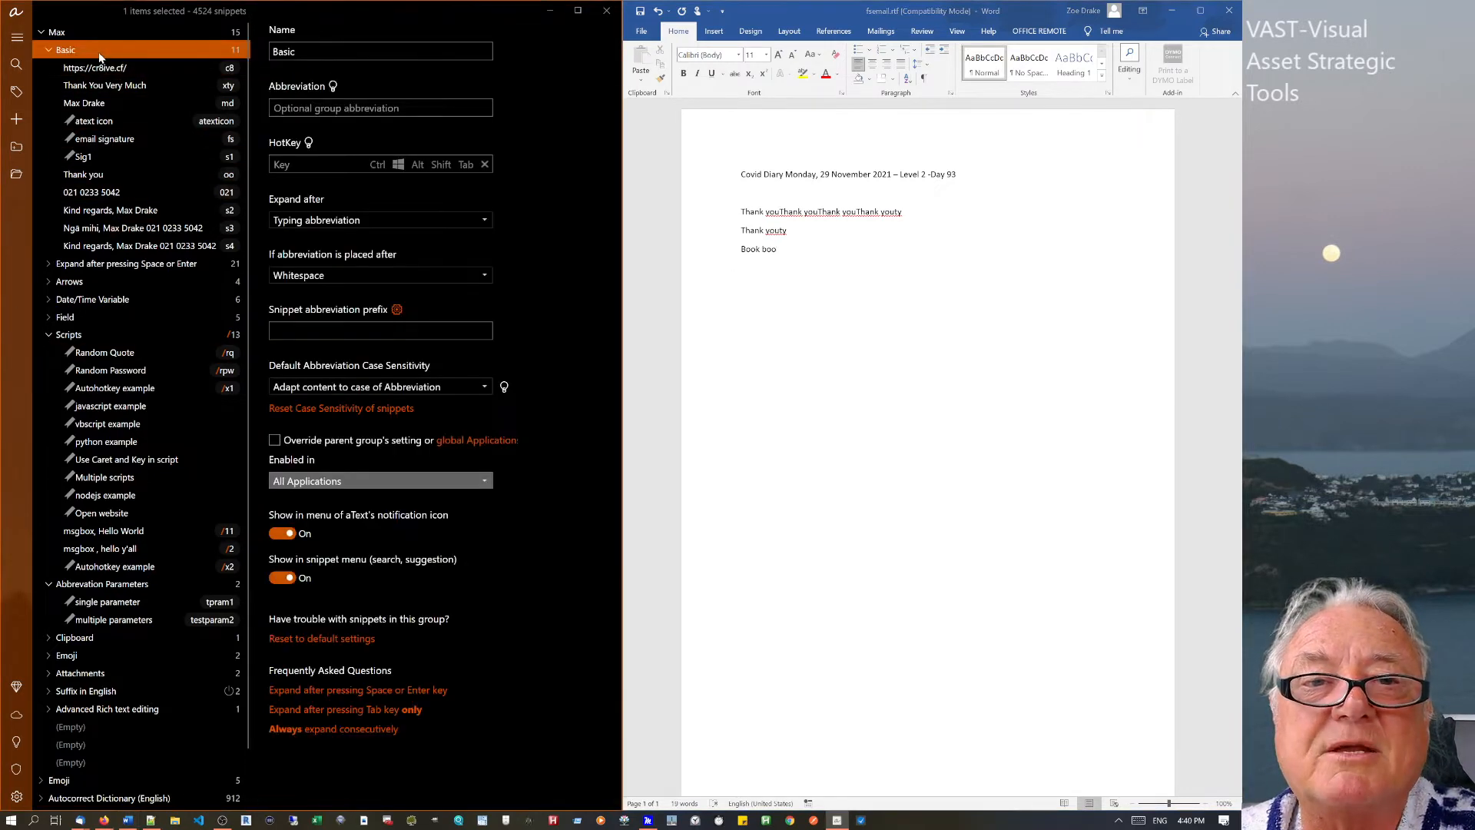
# Let abbreviations expand after any character, and test by typing boo on a new Word line.
pyautogui.click(420, 278)
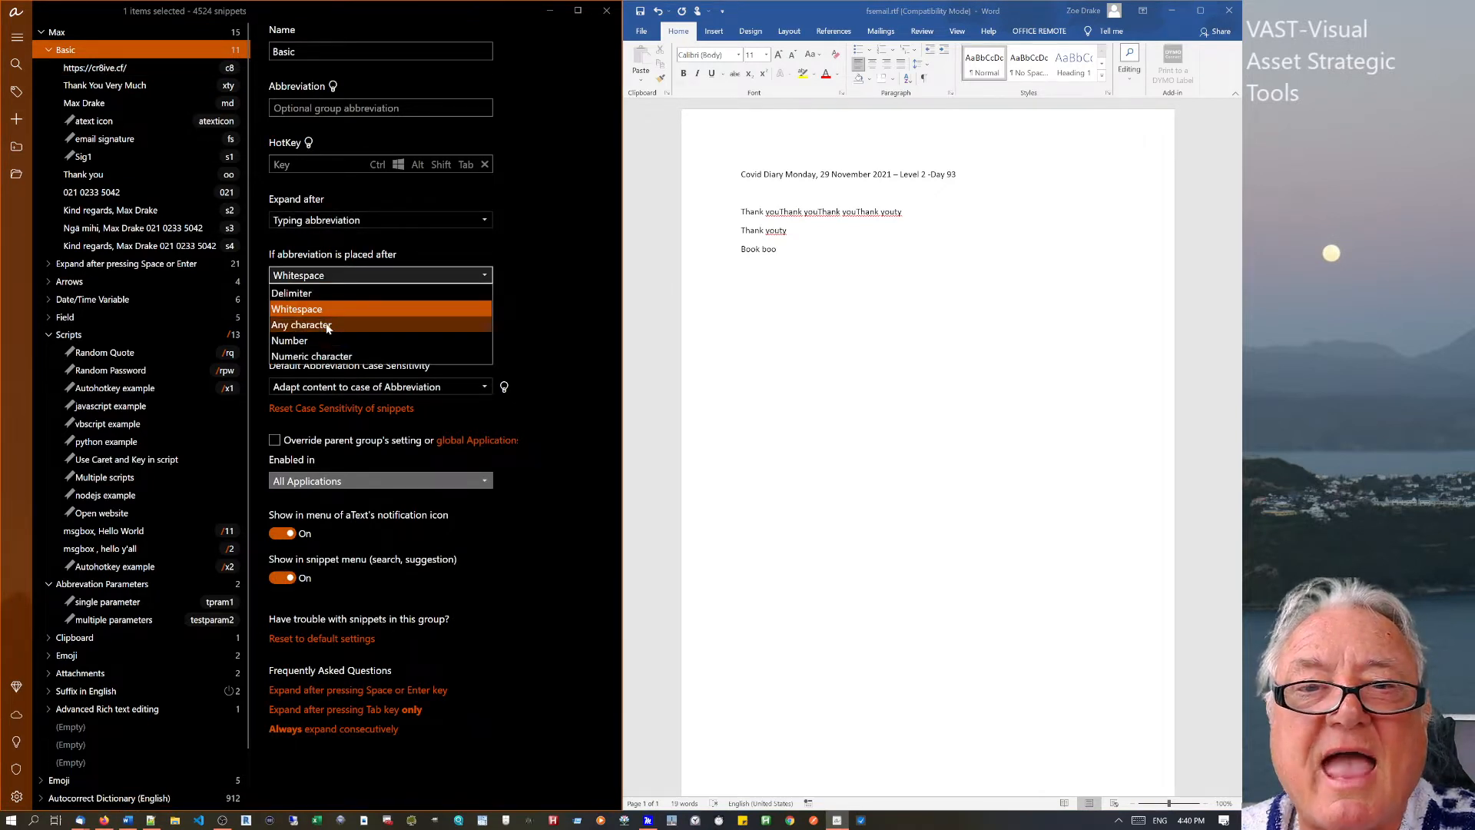
pyautogui.click(327, 326)
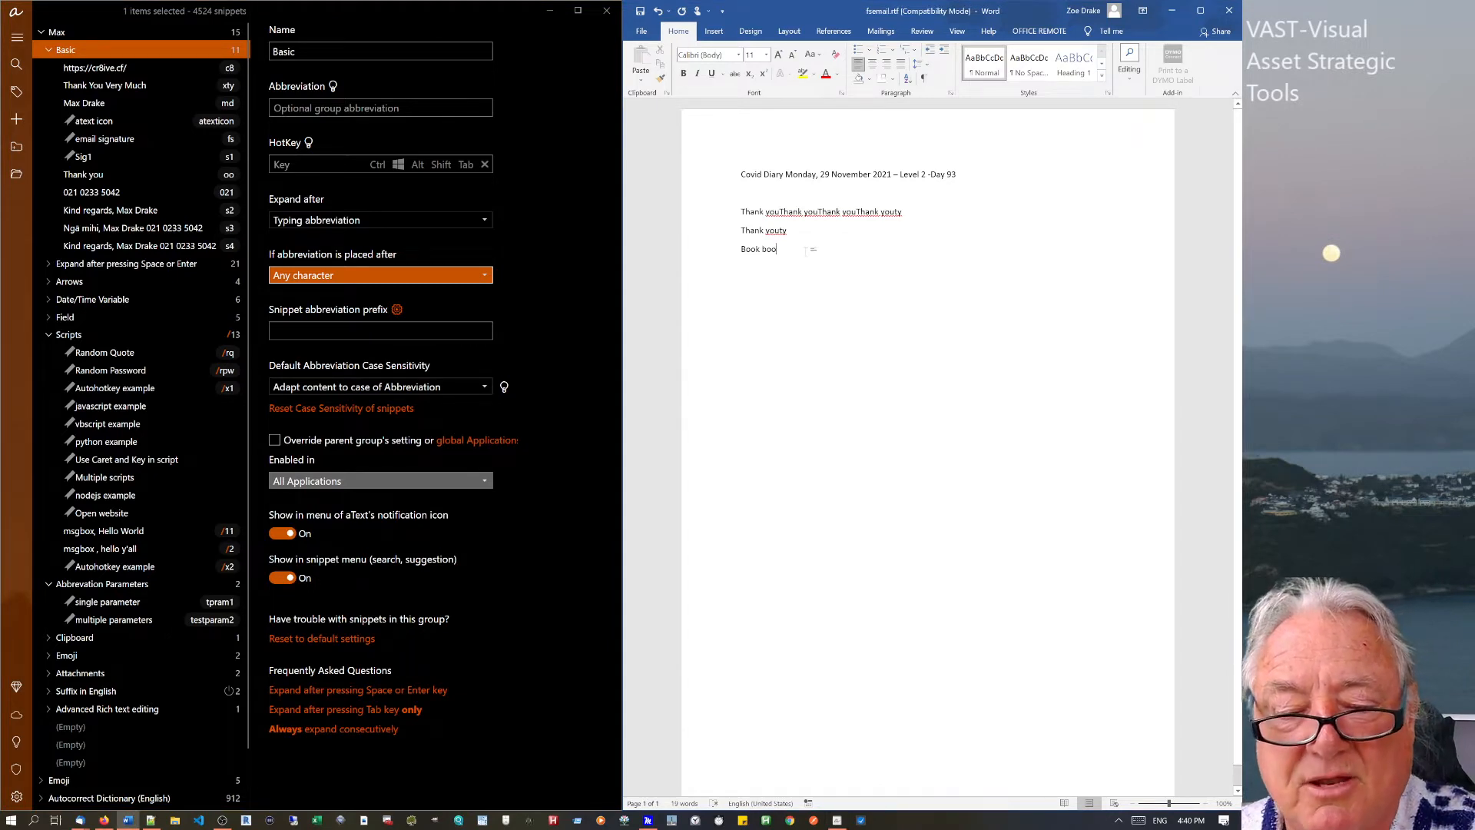
pyautogui.press('Return')
pyautogui.write('b')
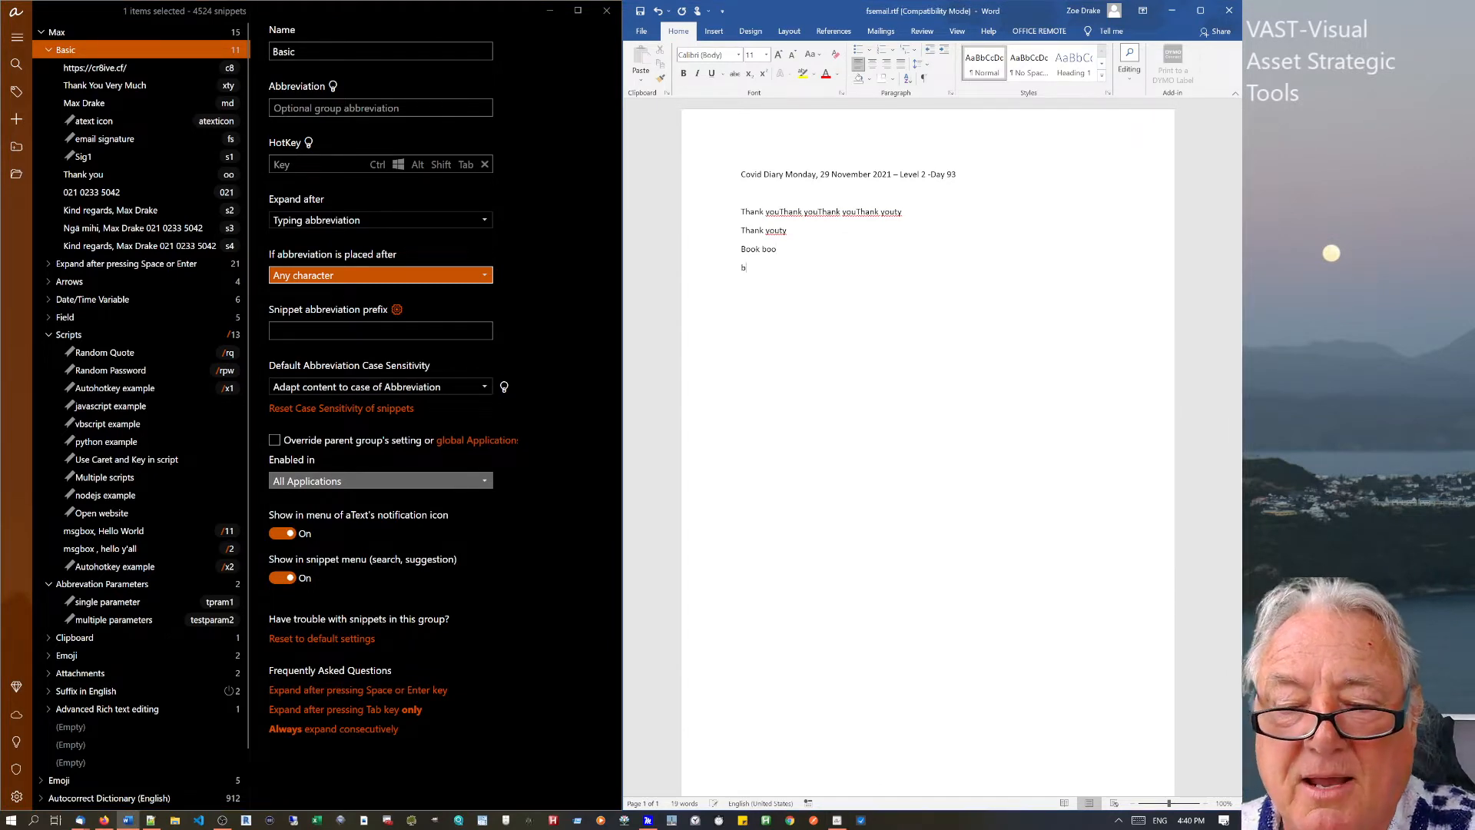
pyautogui.write('oo')
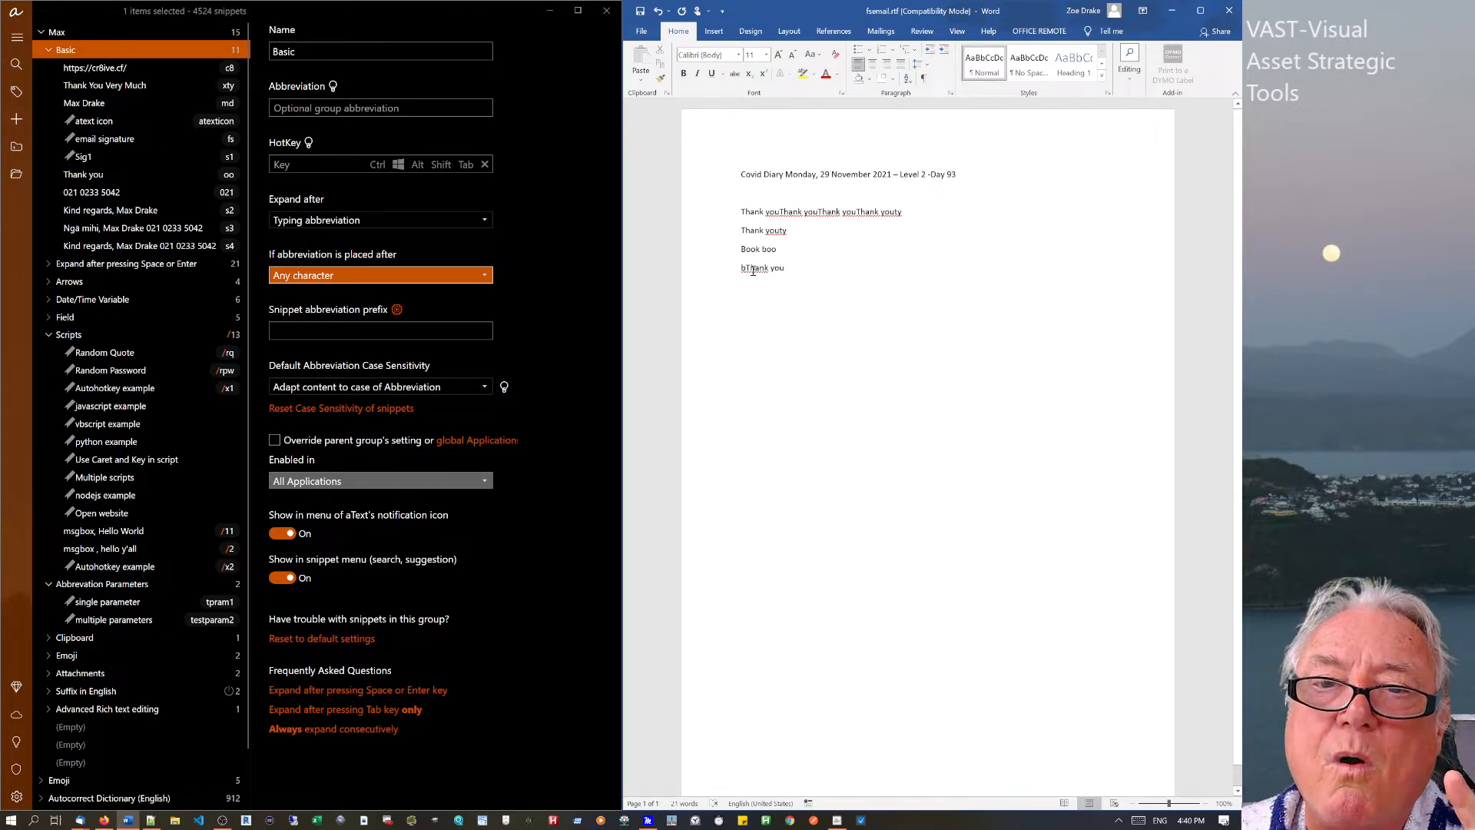
# Select the Book boo and bThank you lines in Word and show the Space-or-Enter group settings.
pyautogui.click(731, 274)
pyautogui.click(800, 286)
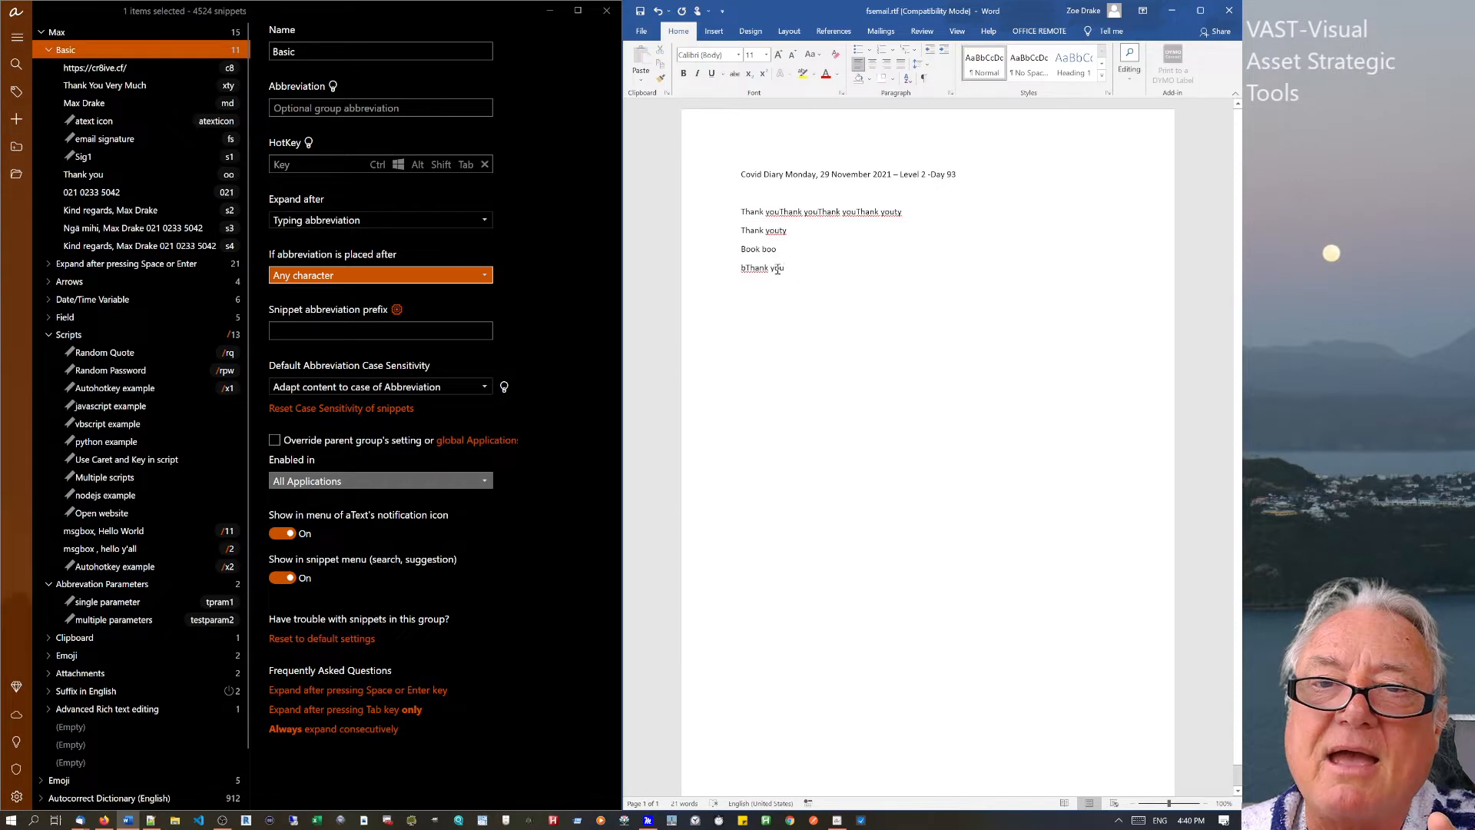
pyautogui.moveTo(777, 269); pyautogui.dragTo(739, 249)
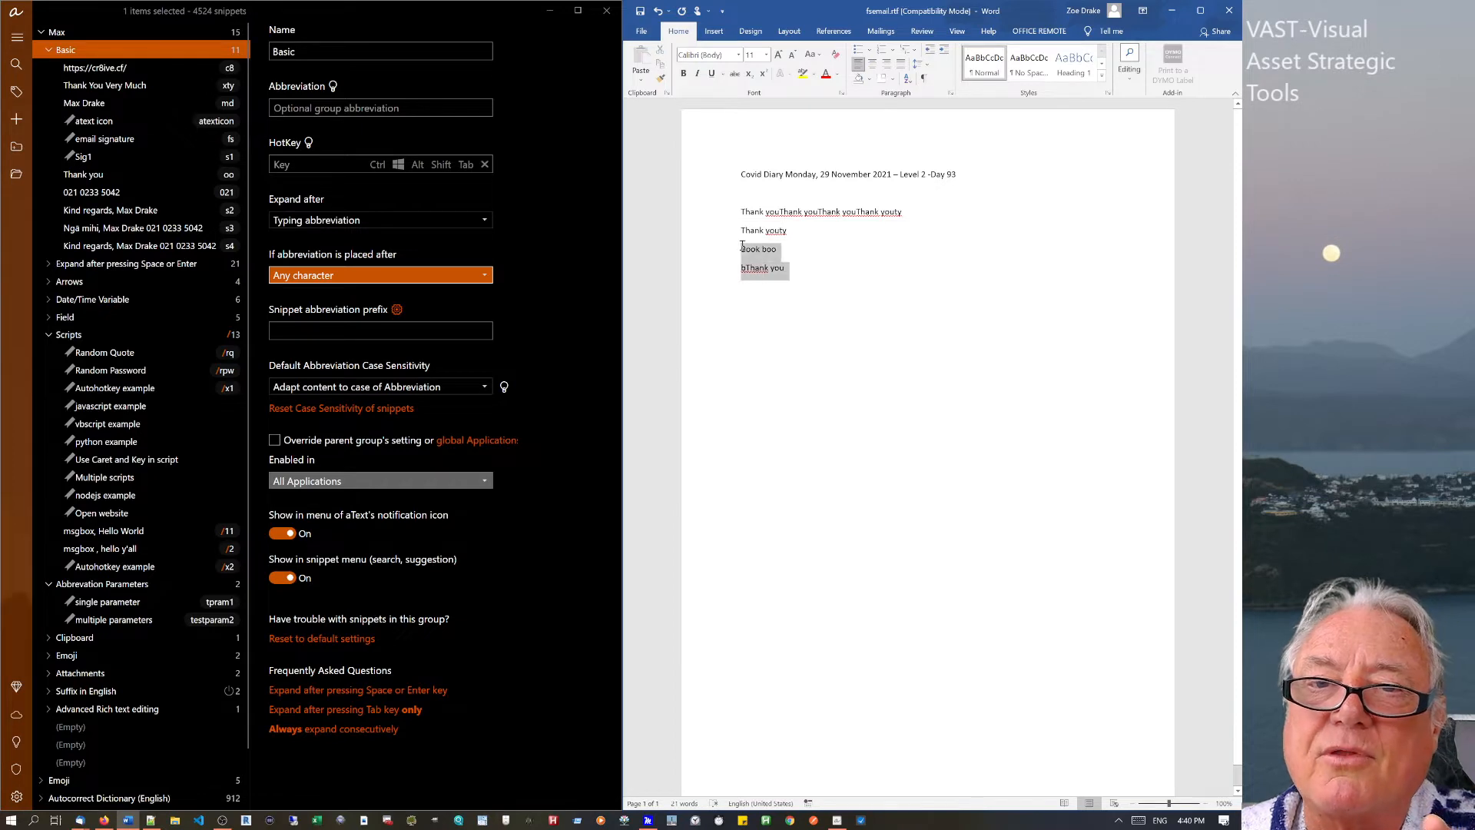
pyautogui.click(82, 266)
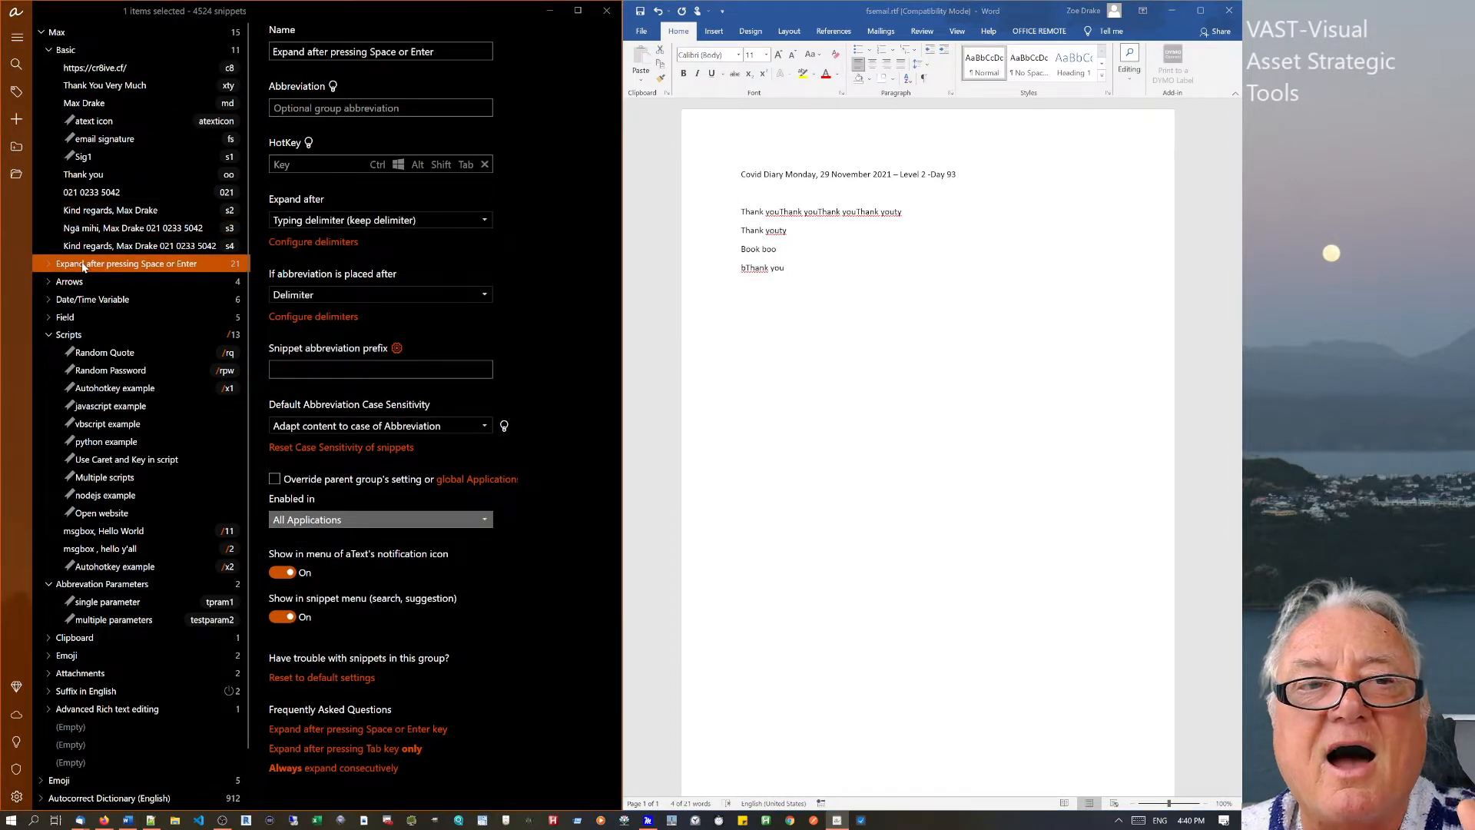
# Change the Thank you snippet's abbreviation from oo to ty.
pyautogui.click(92, 177)
pyautogui.click(285, 51)
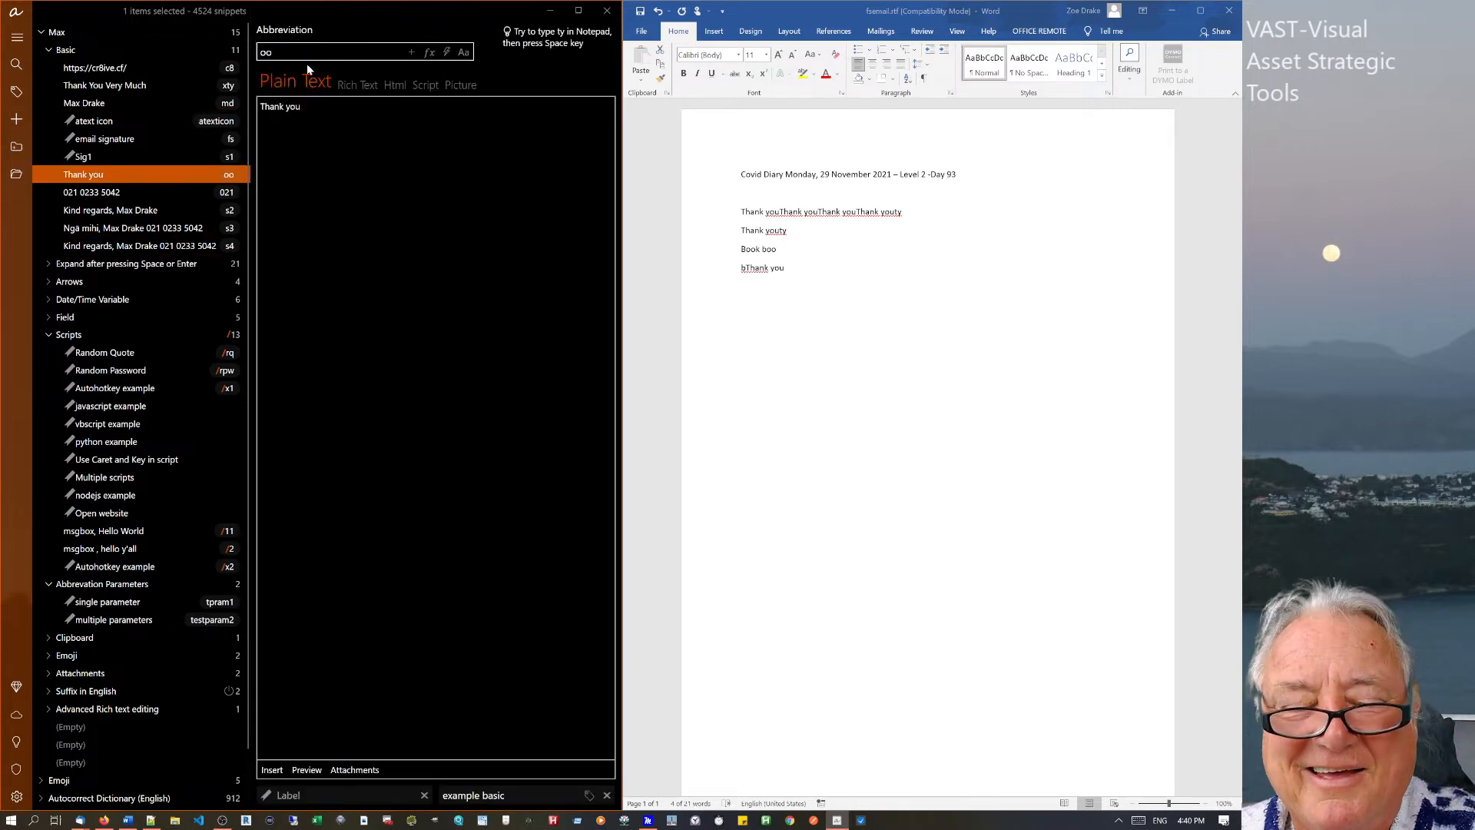
pyautogui.press('BackSpace')
pyautogui.press('BackSpace')
pyautogui.write('ty')
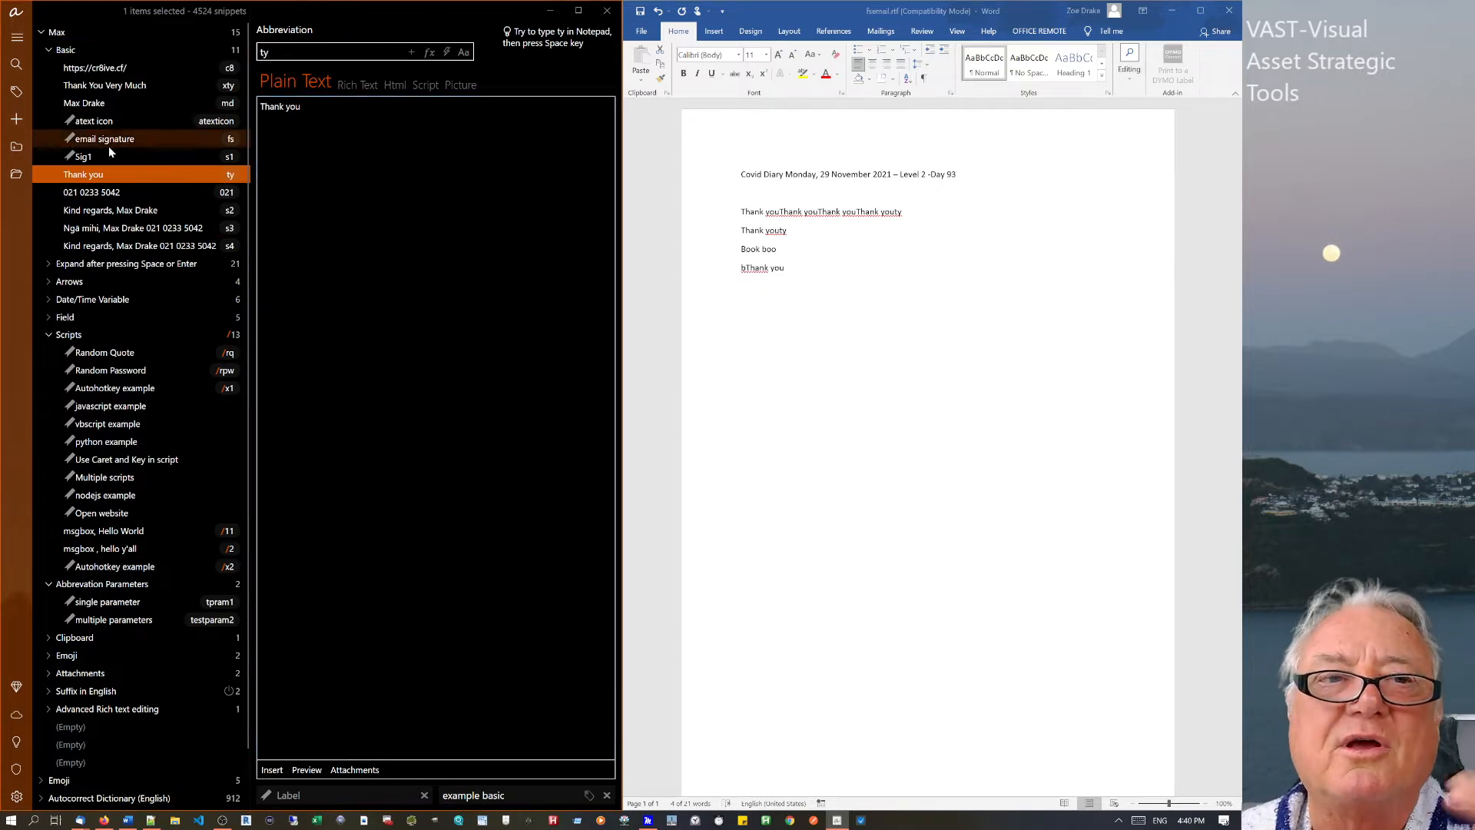
# Set the Basic group's 'If abbreviation is placed after' rule to Delimiter.
pyautogui.click(80, 52)
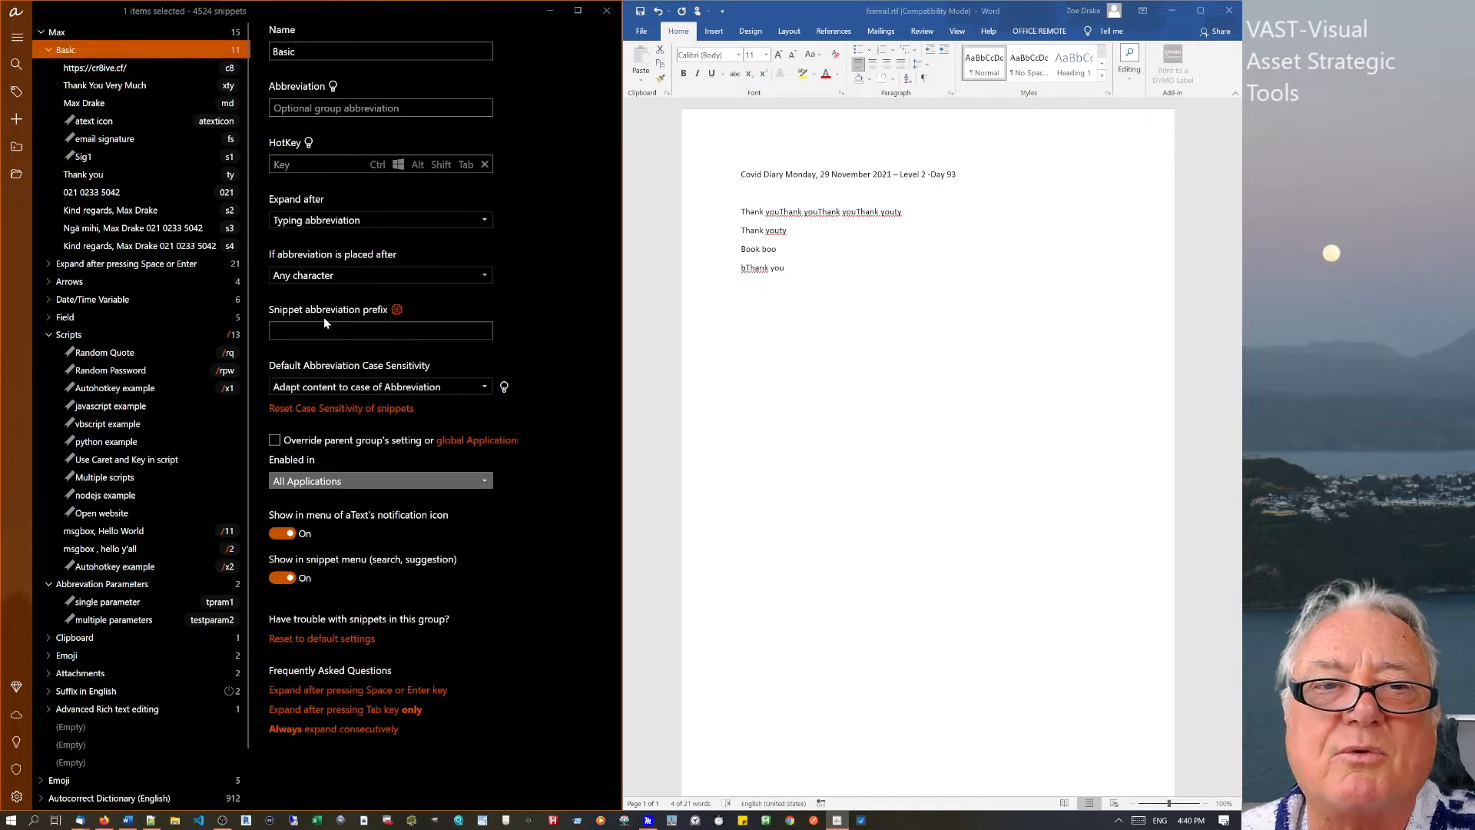
pyautogui.click(347, 277)
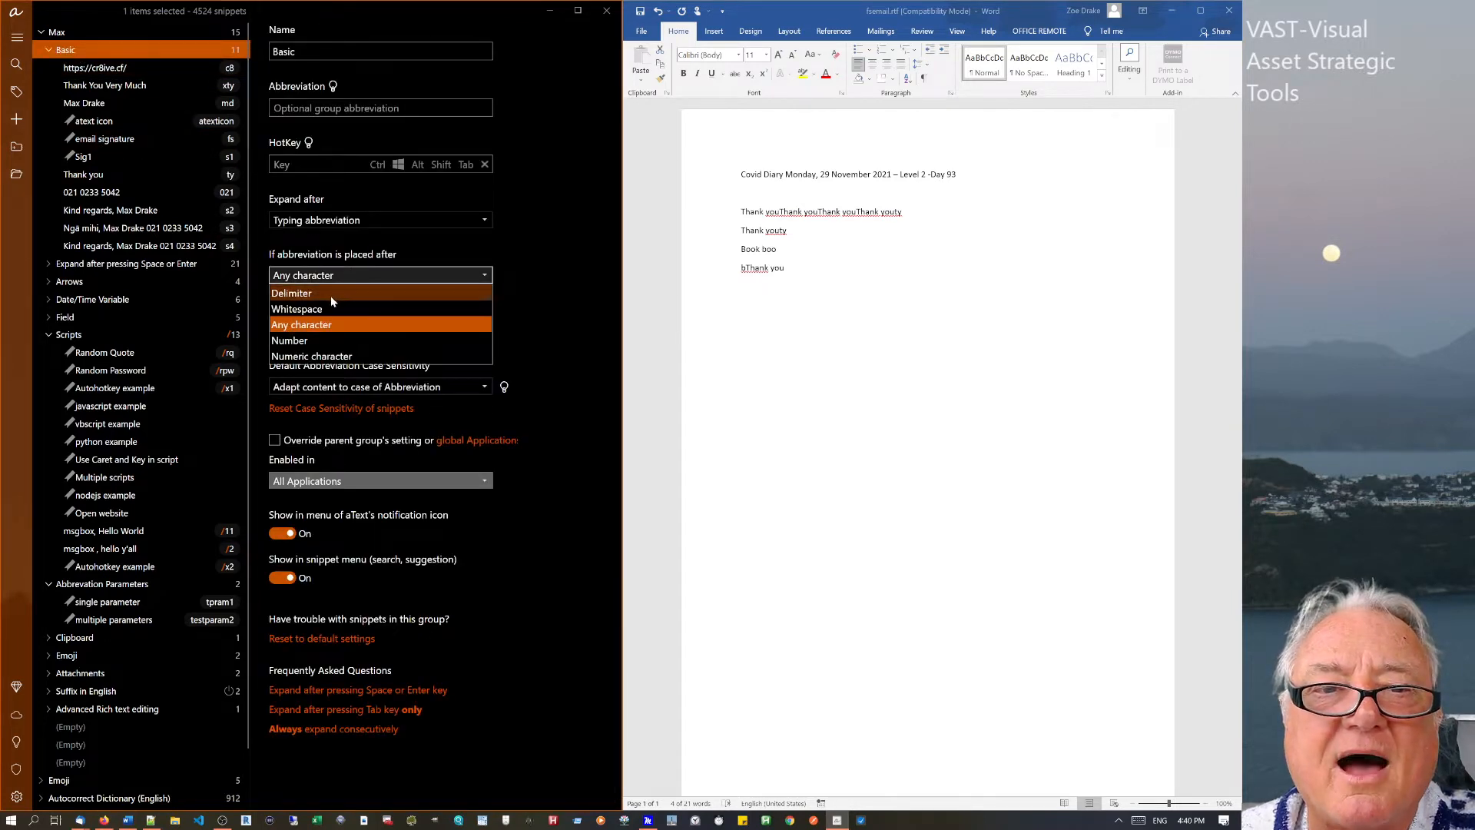
pyautogui.click(330, 294)
pyautogui.moveTo(945, 369); pyautogui.dragTo(740, 247)
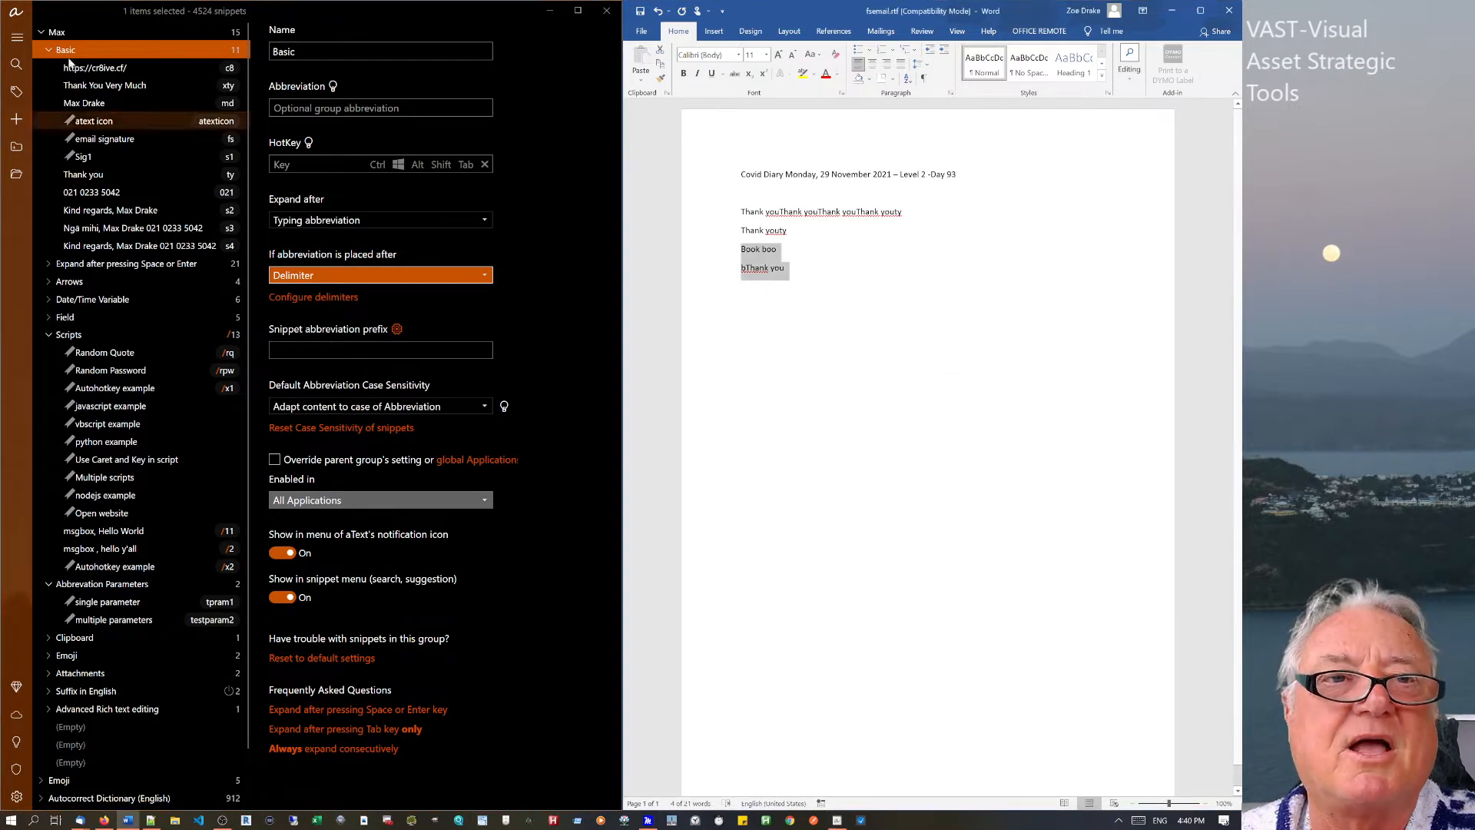
pyautogui.click(90, 266)
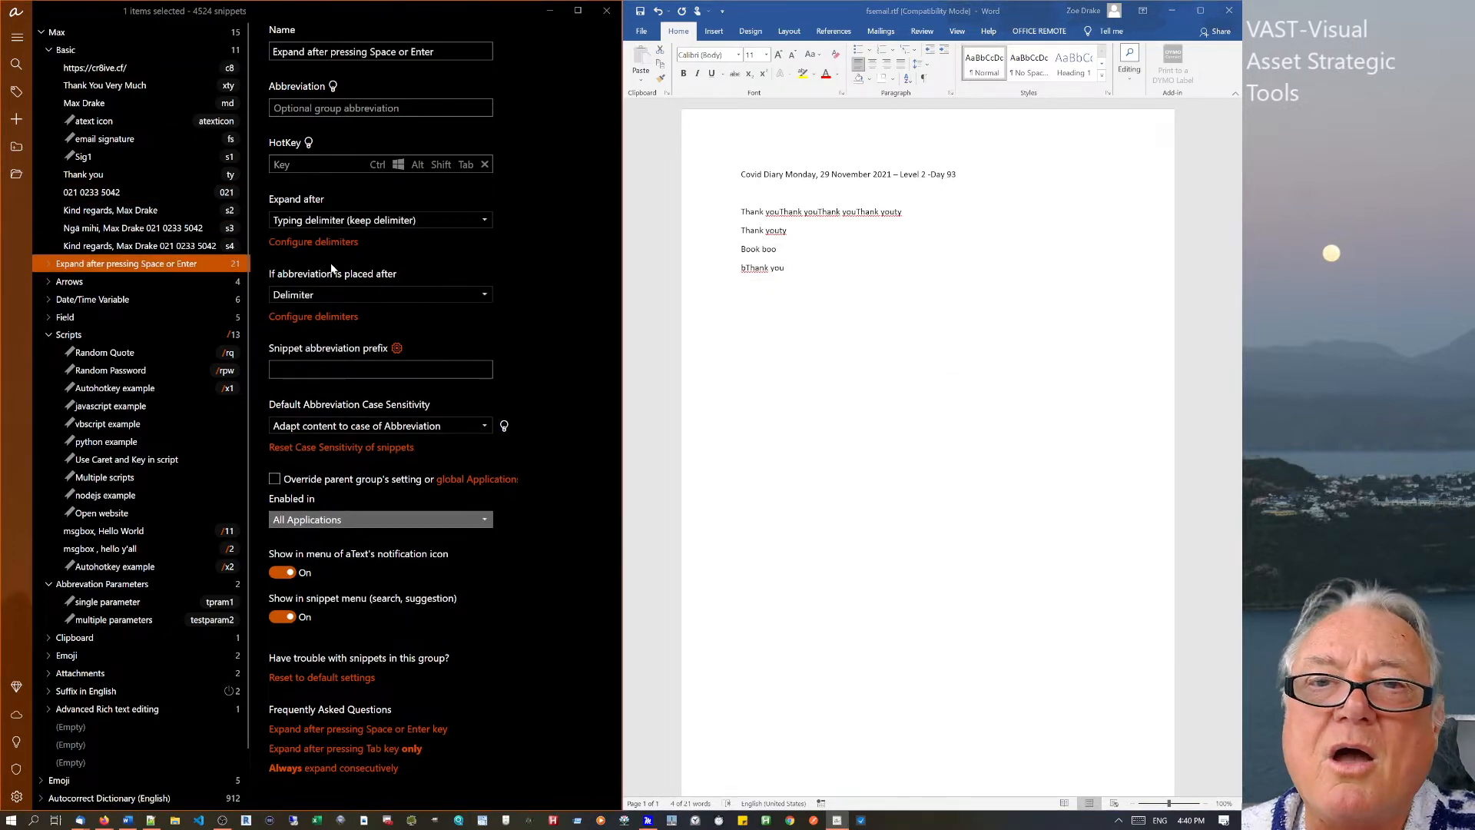
# Move the Word caret below bThank you and open the AHK snippet (ahl).
pyautogui.click(794, 273)
pyautogui.press('Down')
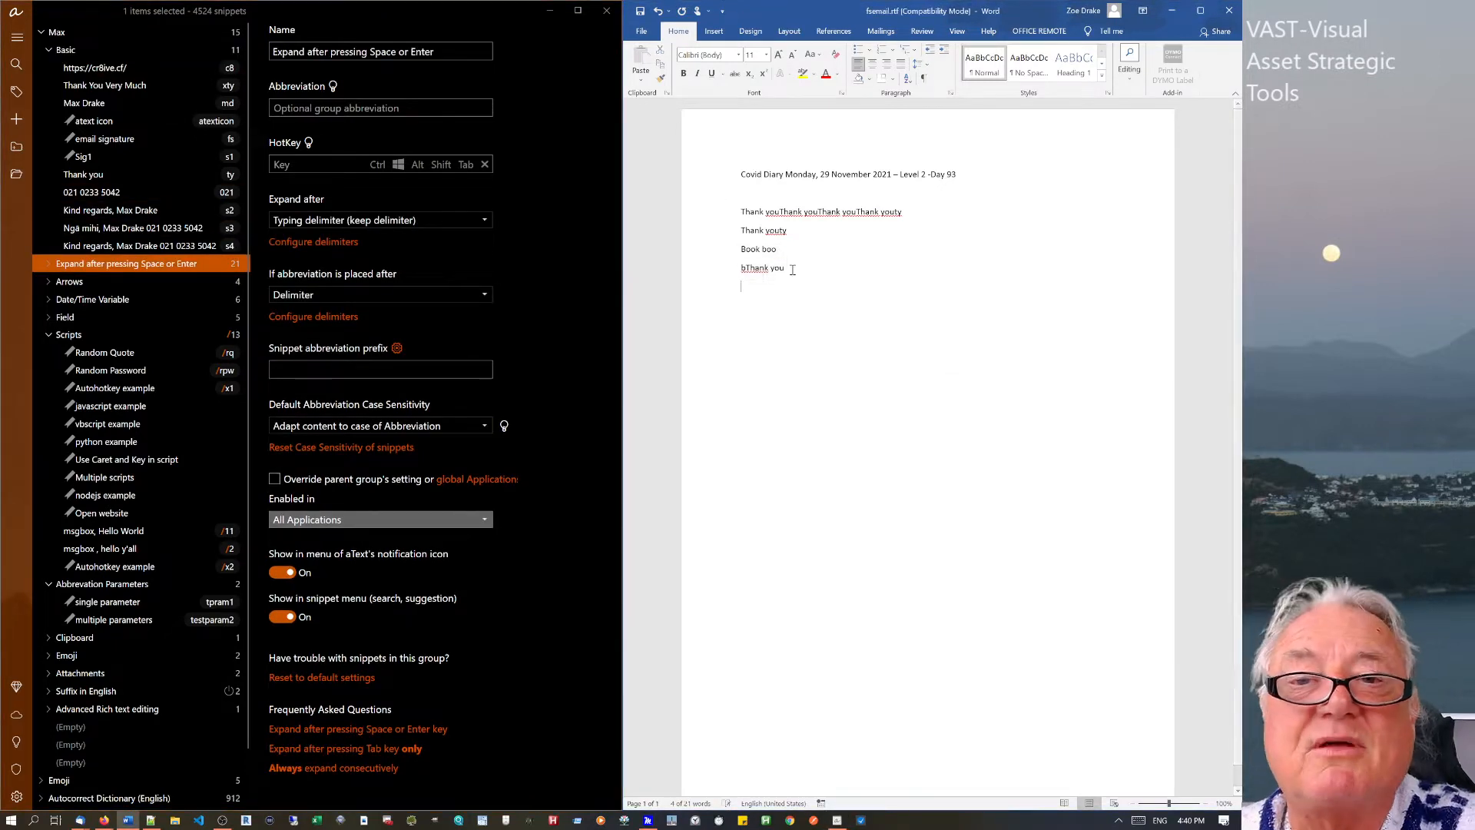
pyautogui.click(44, 266)
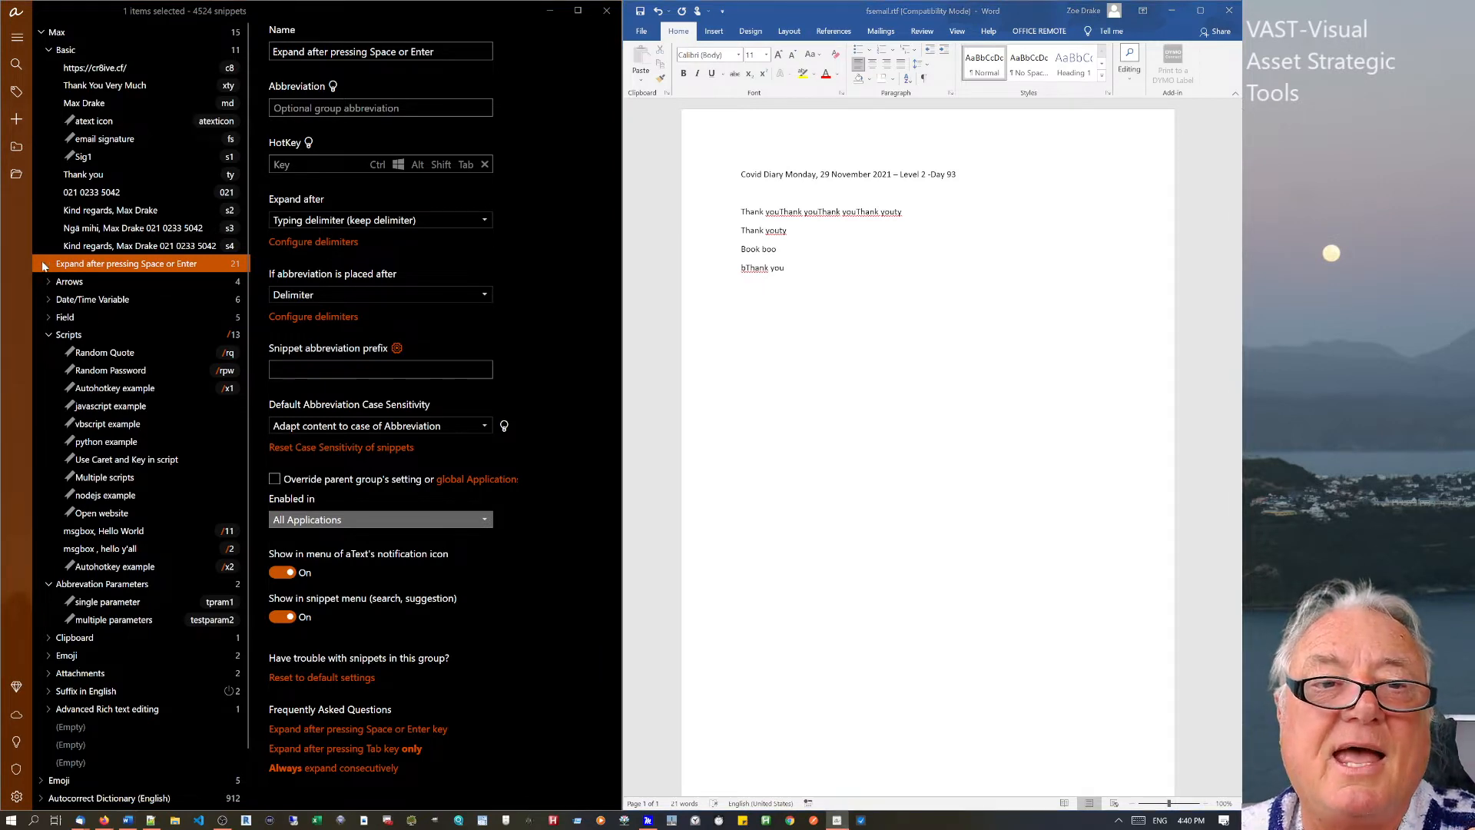
pyautogui.click(44, 266)
pyautogui.click(179, 301)
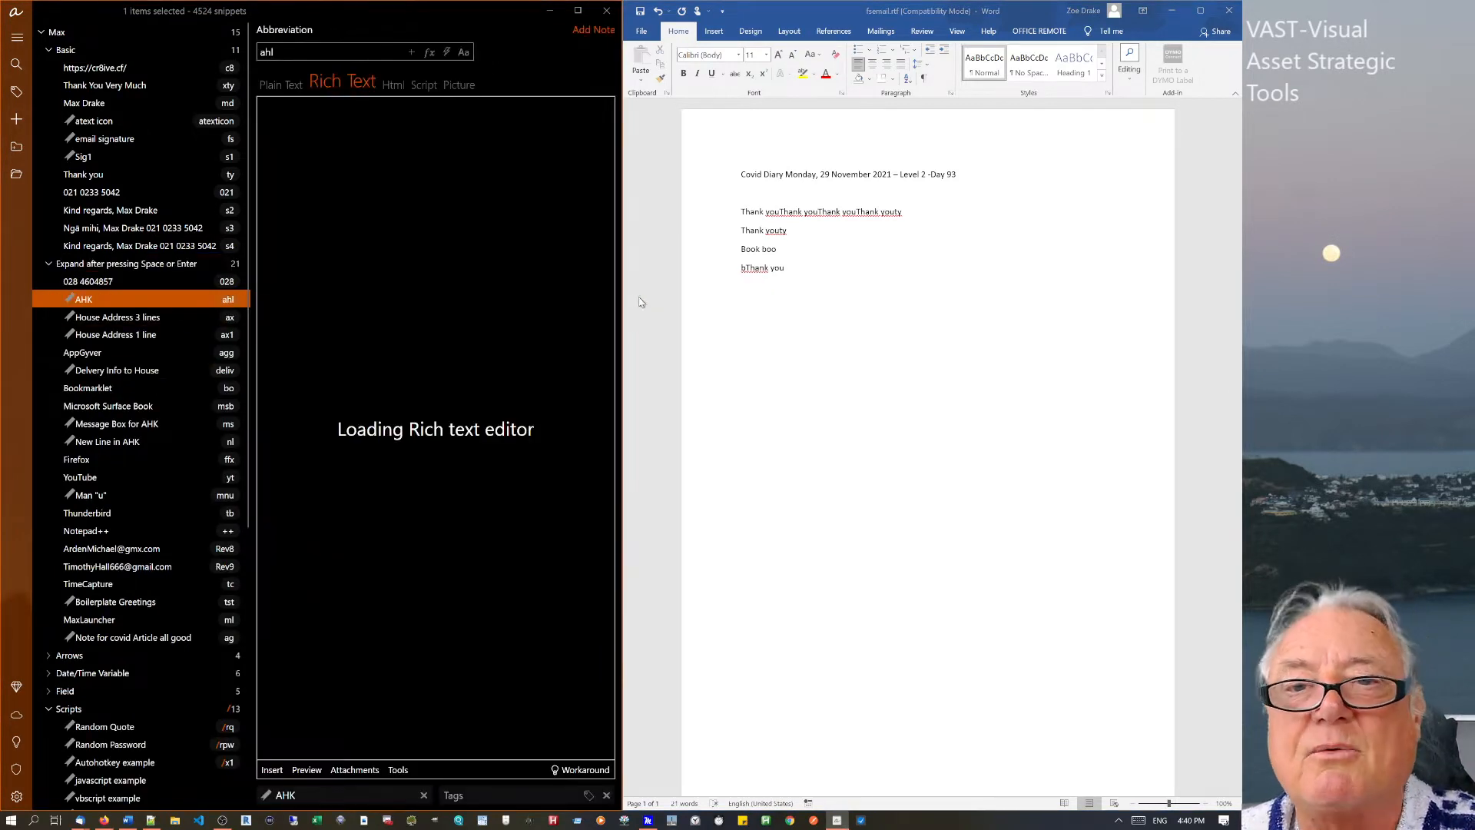
# Type ahl and AHL on new Word lines, expanding to AutoHotKey and AUTOHOTKEY.
pyautogui.click(791, 270)
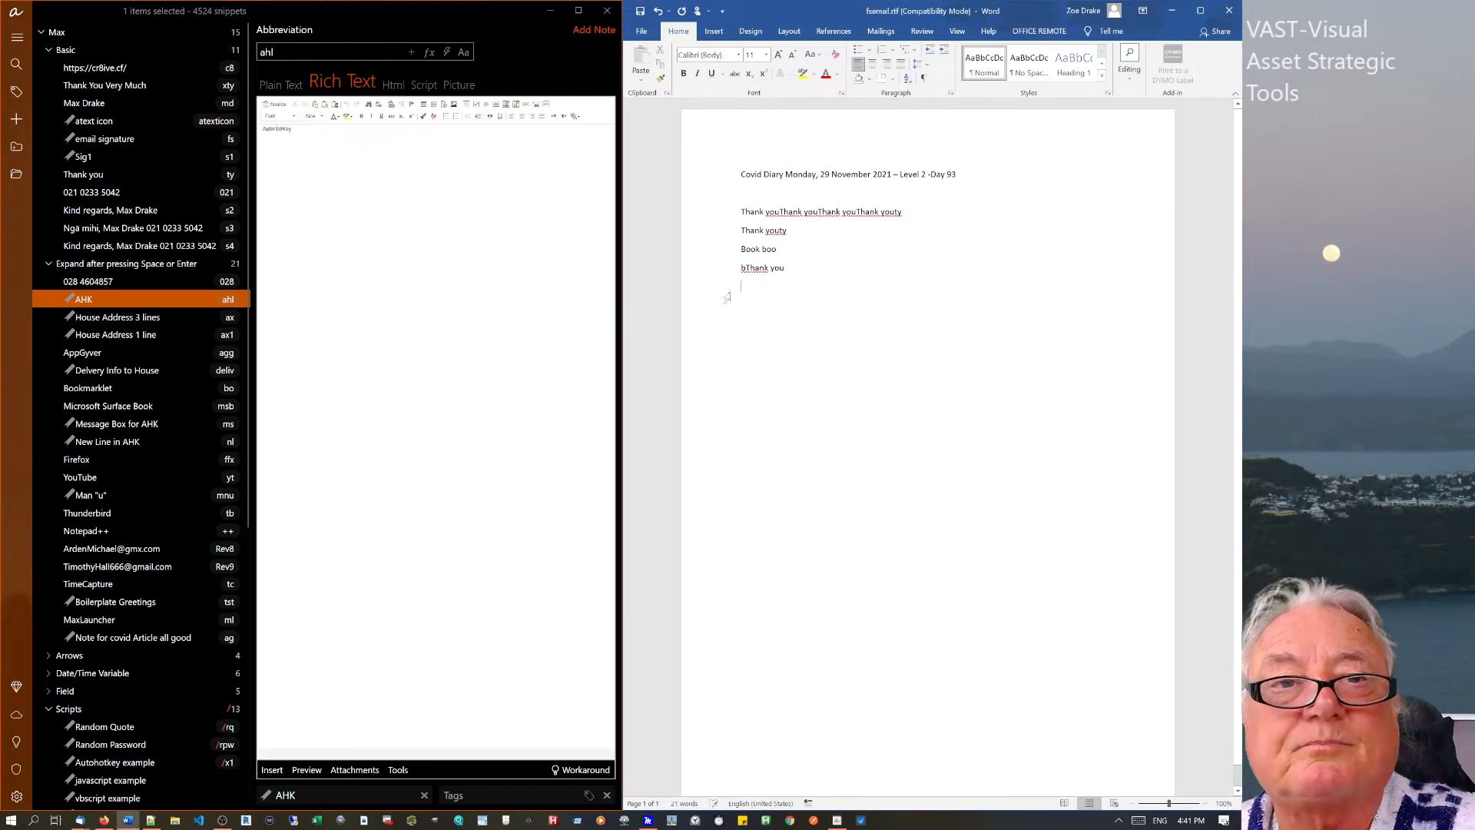
pyautogui.press('Return')
pyautogui.write('ahl')
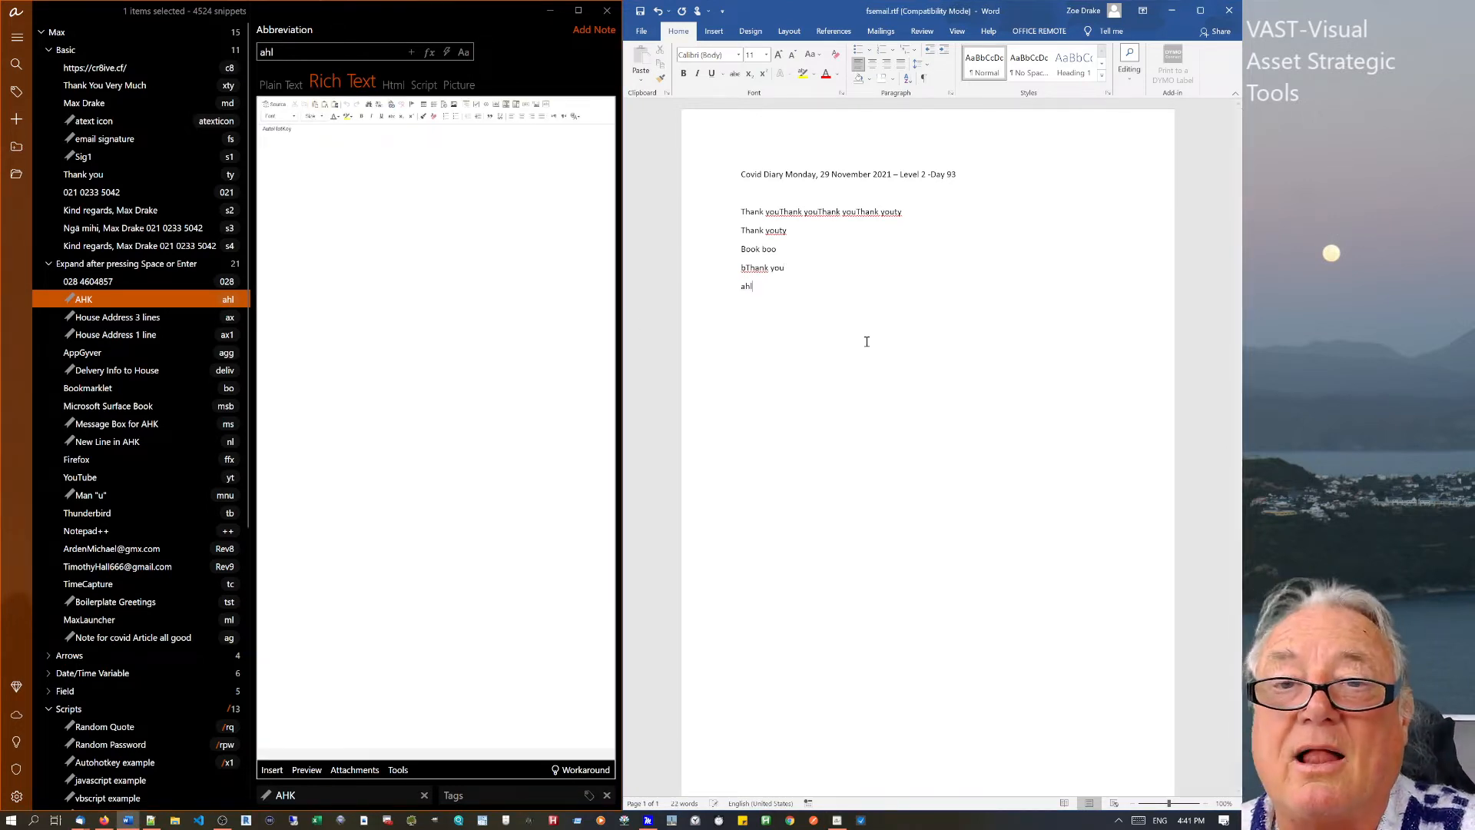
pyautogui.press('space')
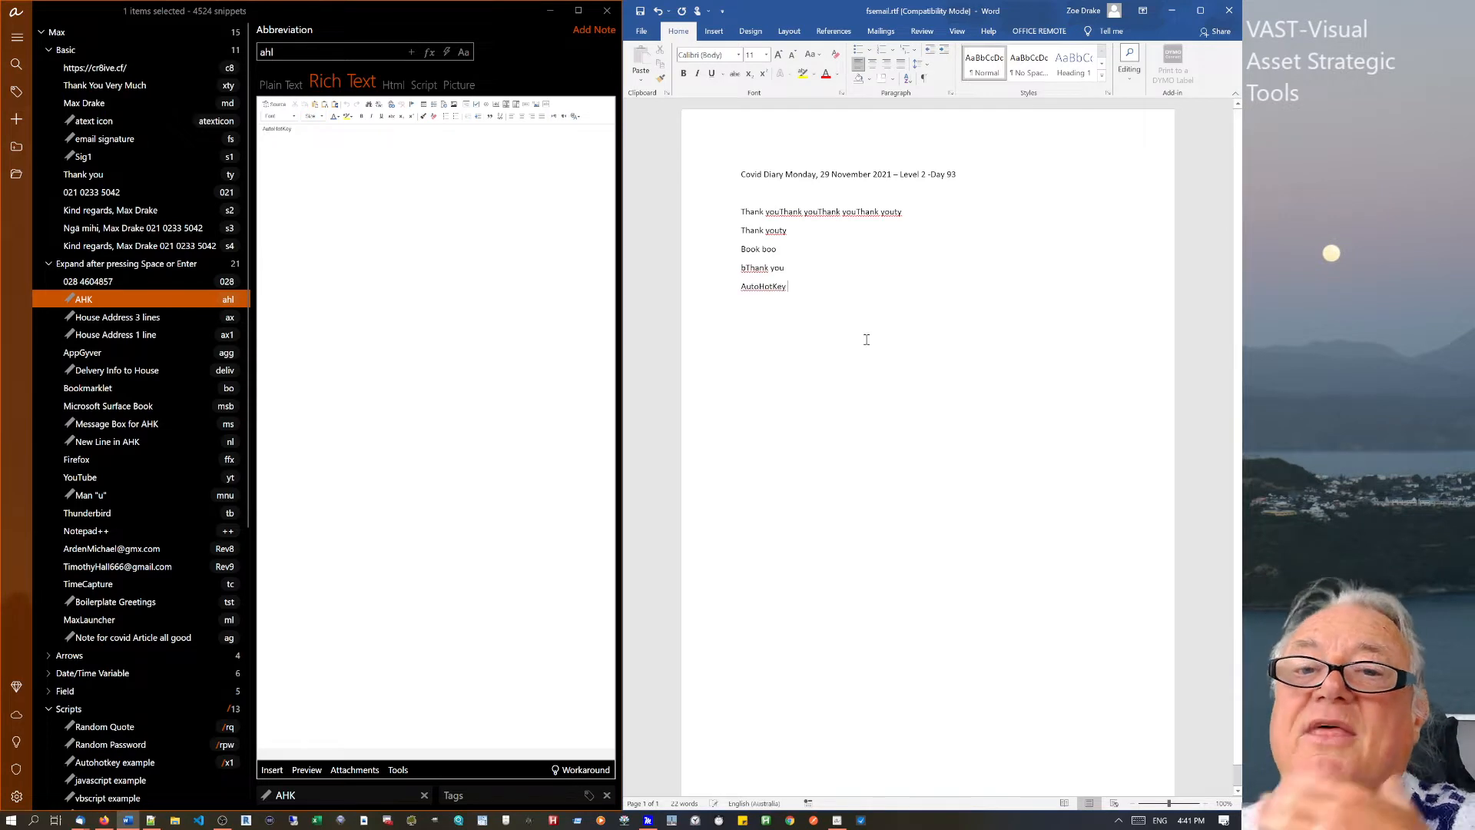
pyautogui.press('Return')
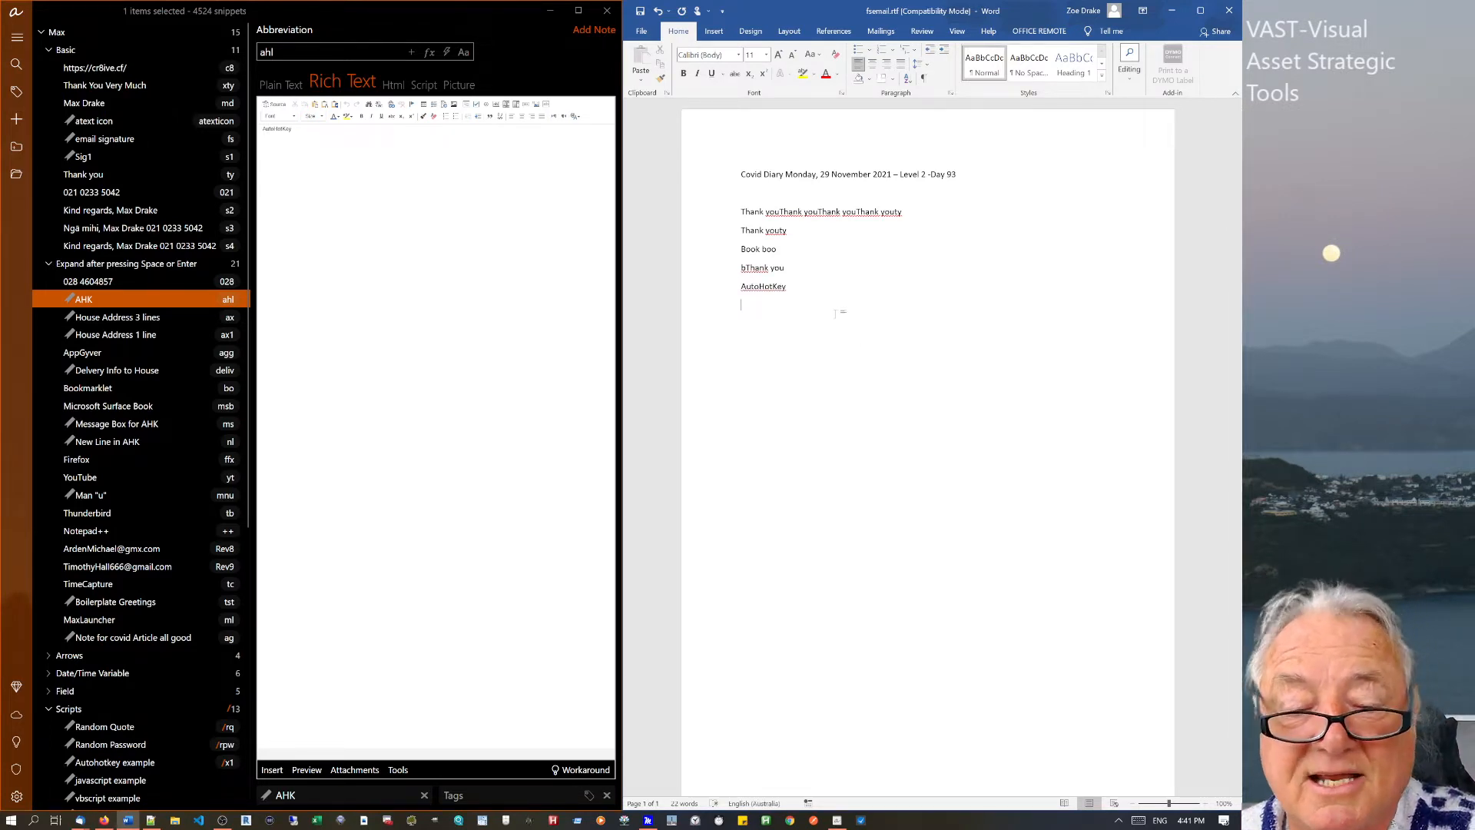
pyautogui.write('AH')
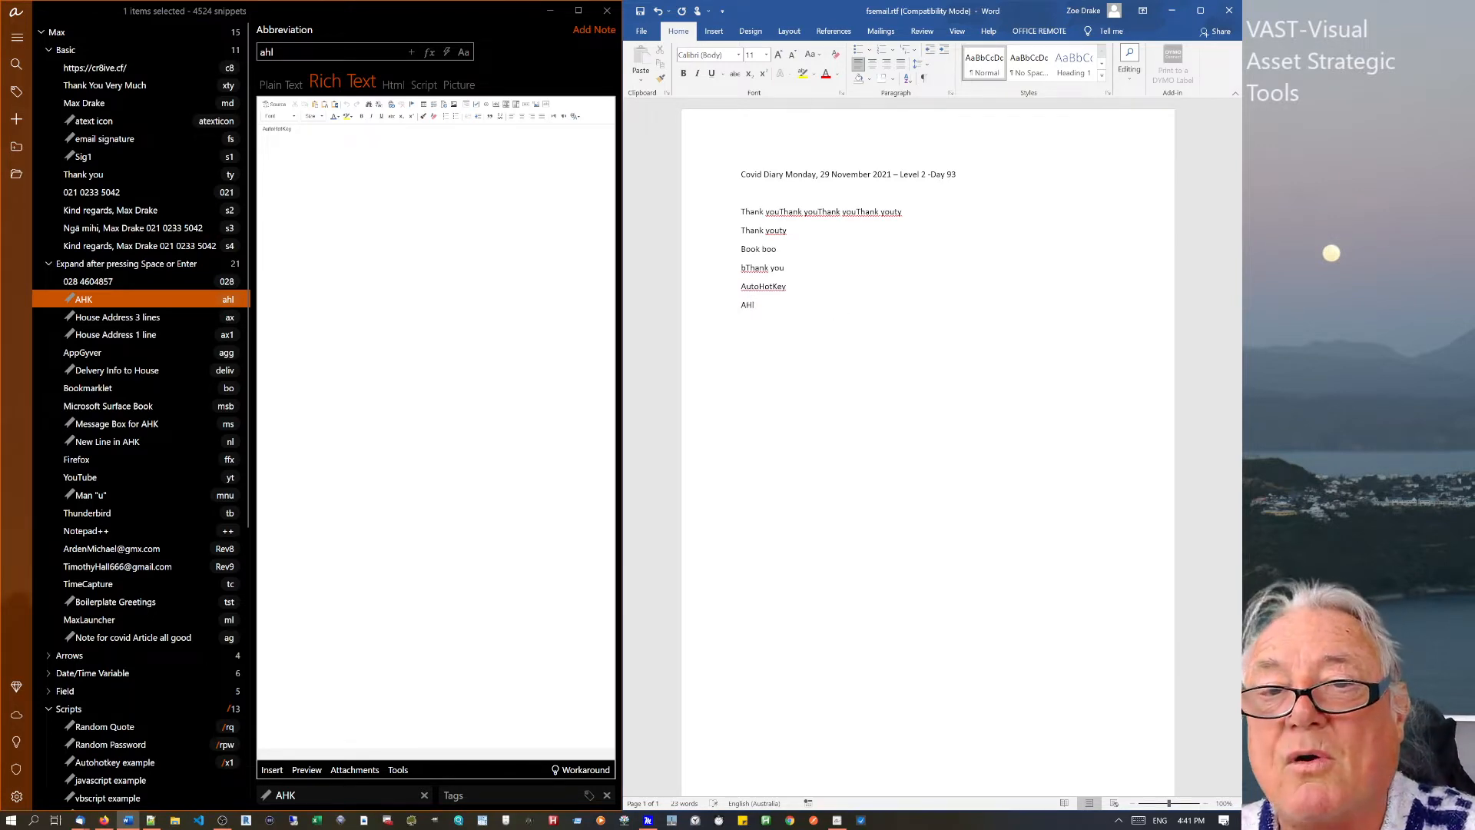
pyautogui.write('L')
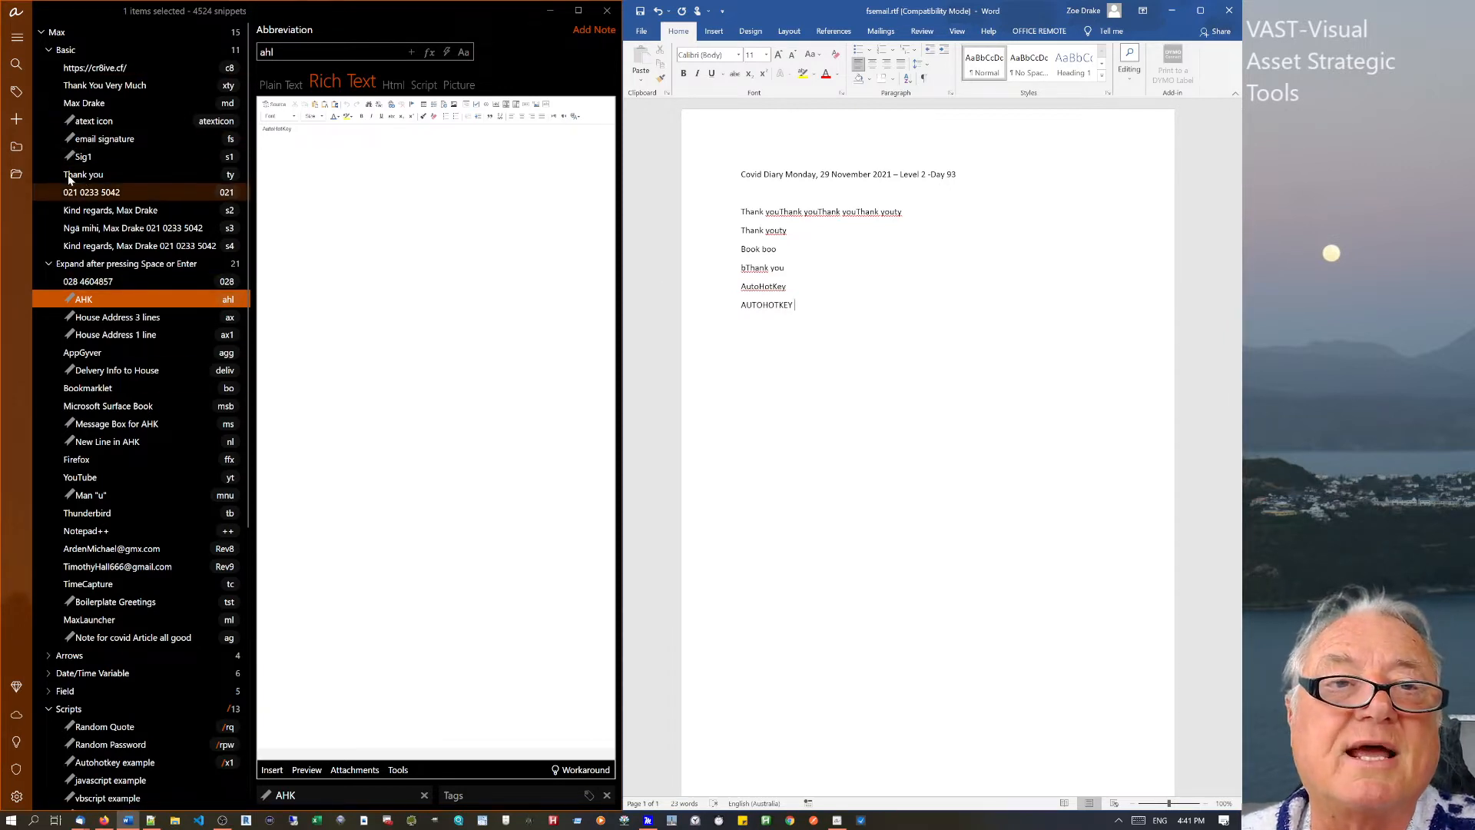
pyautogui.click(146, 263)
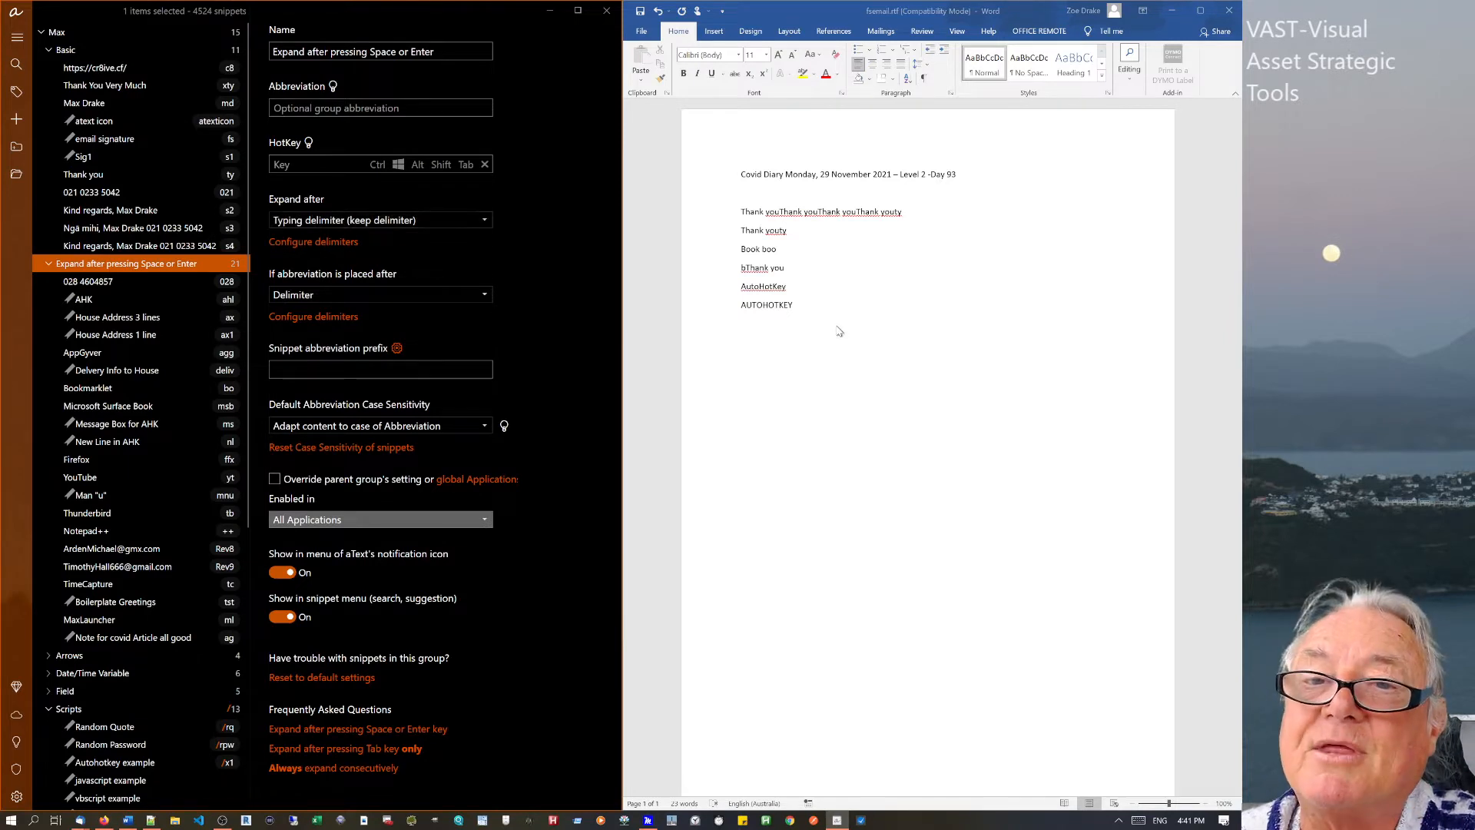
# Open the Bookmarklet snippet and type 'bml be' on a new Word line below AUTOHOTKEY.
pyautogui.click(800, 307)
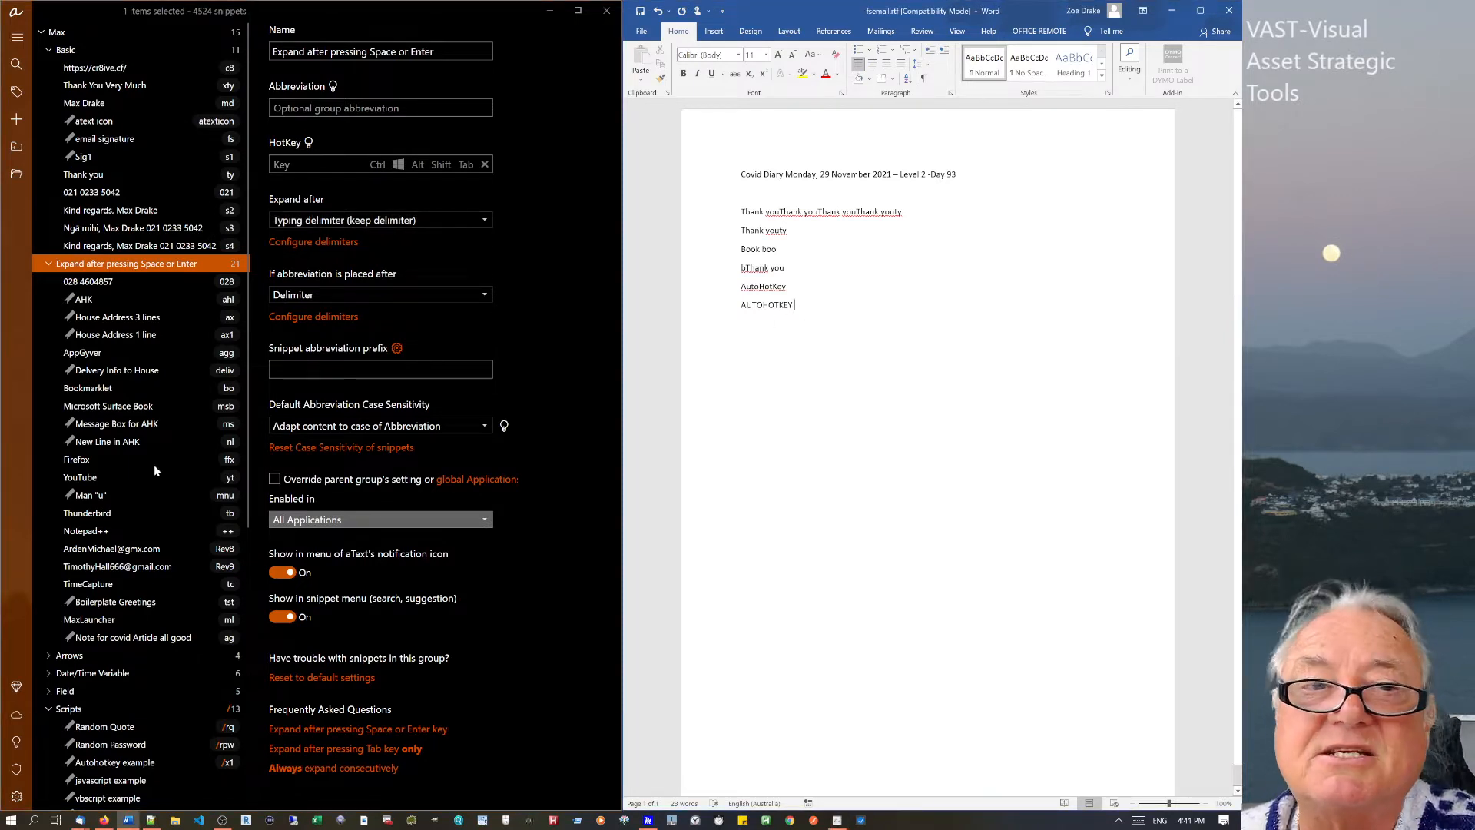
pyautogui.click(105, 389)
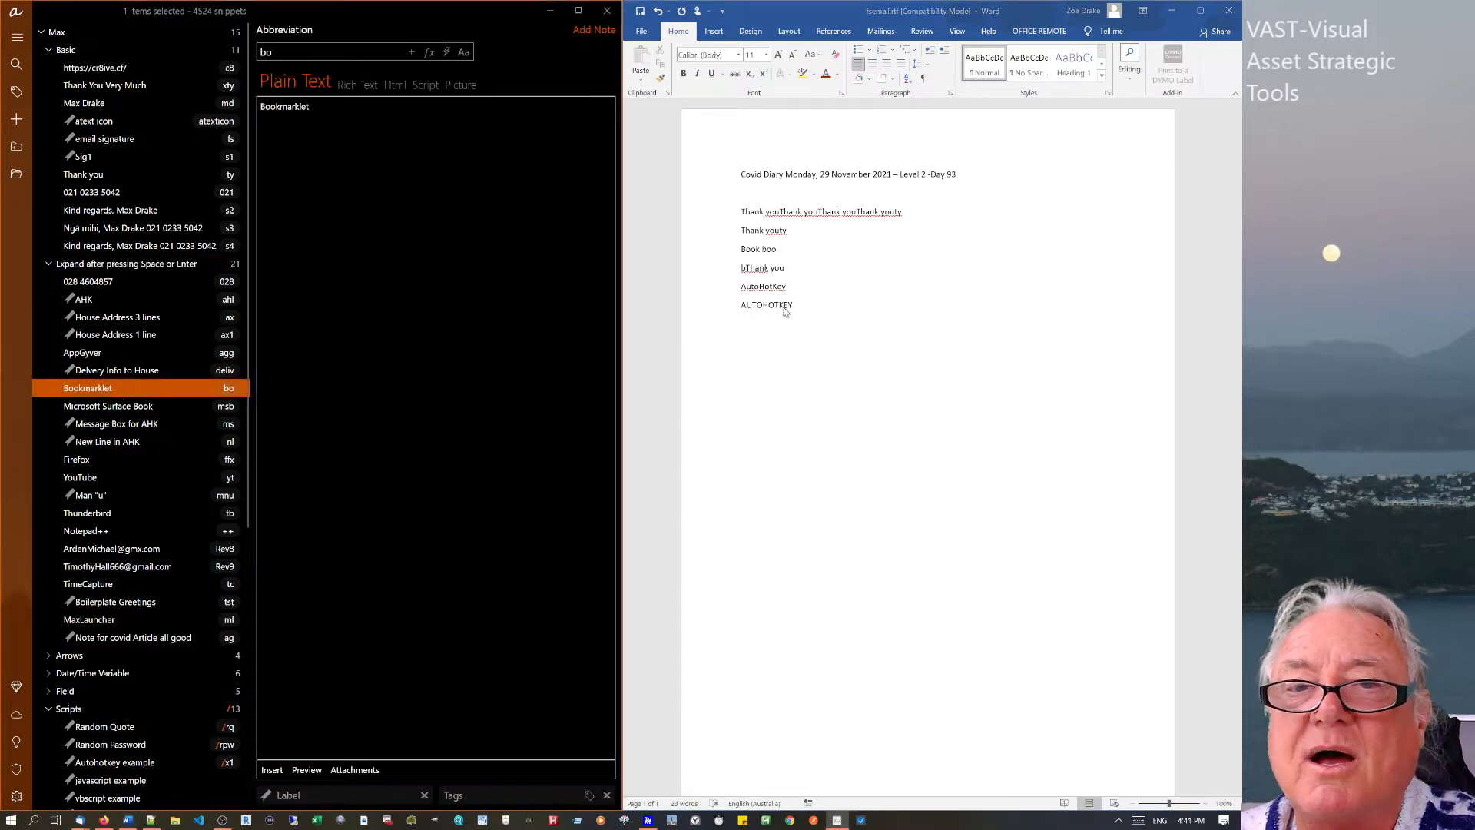
pyautogui.click(825, 308)
pyautogui.press('Return')
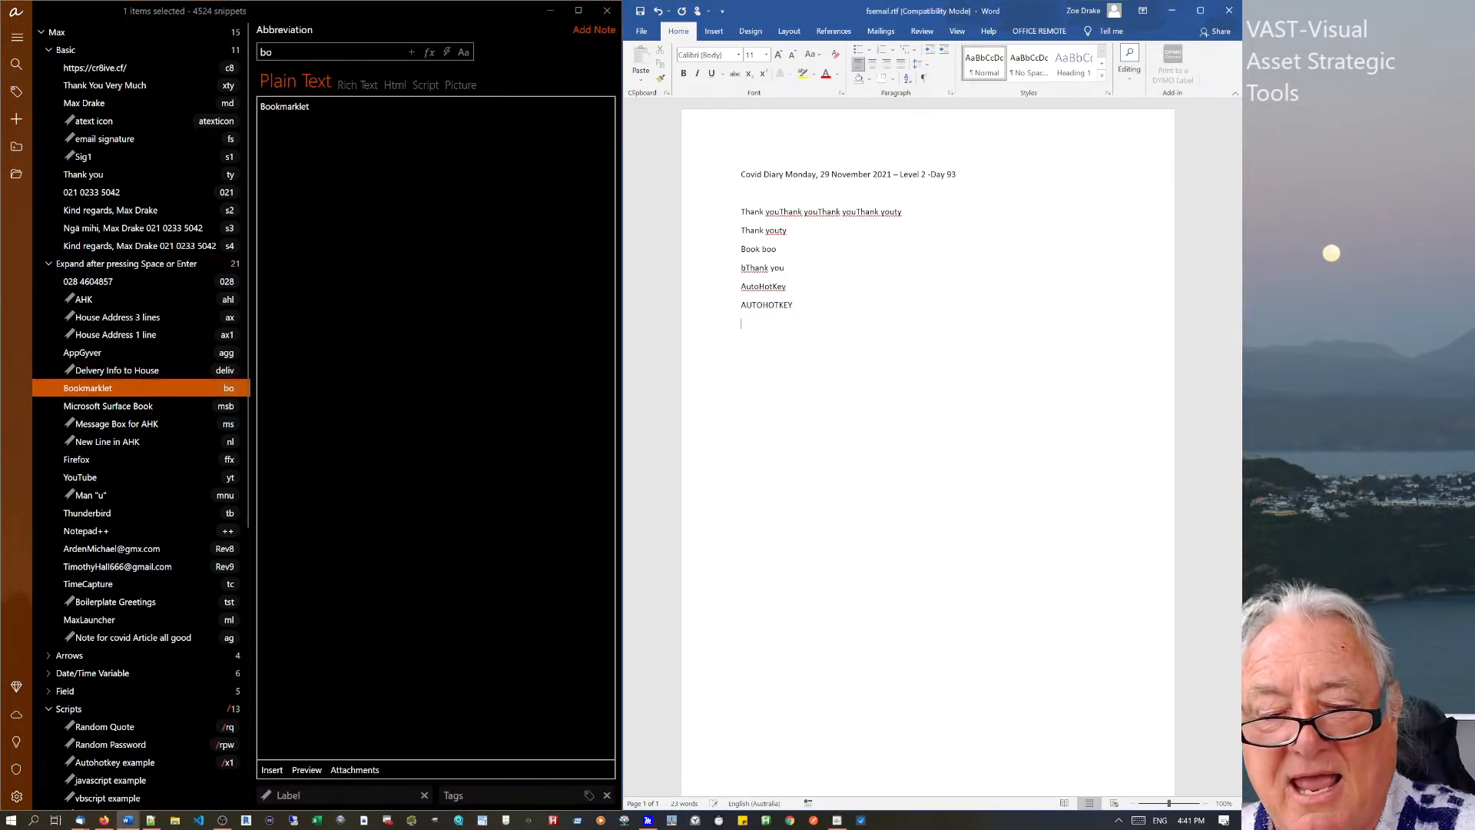
pyautogui.write('bml')
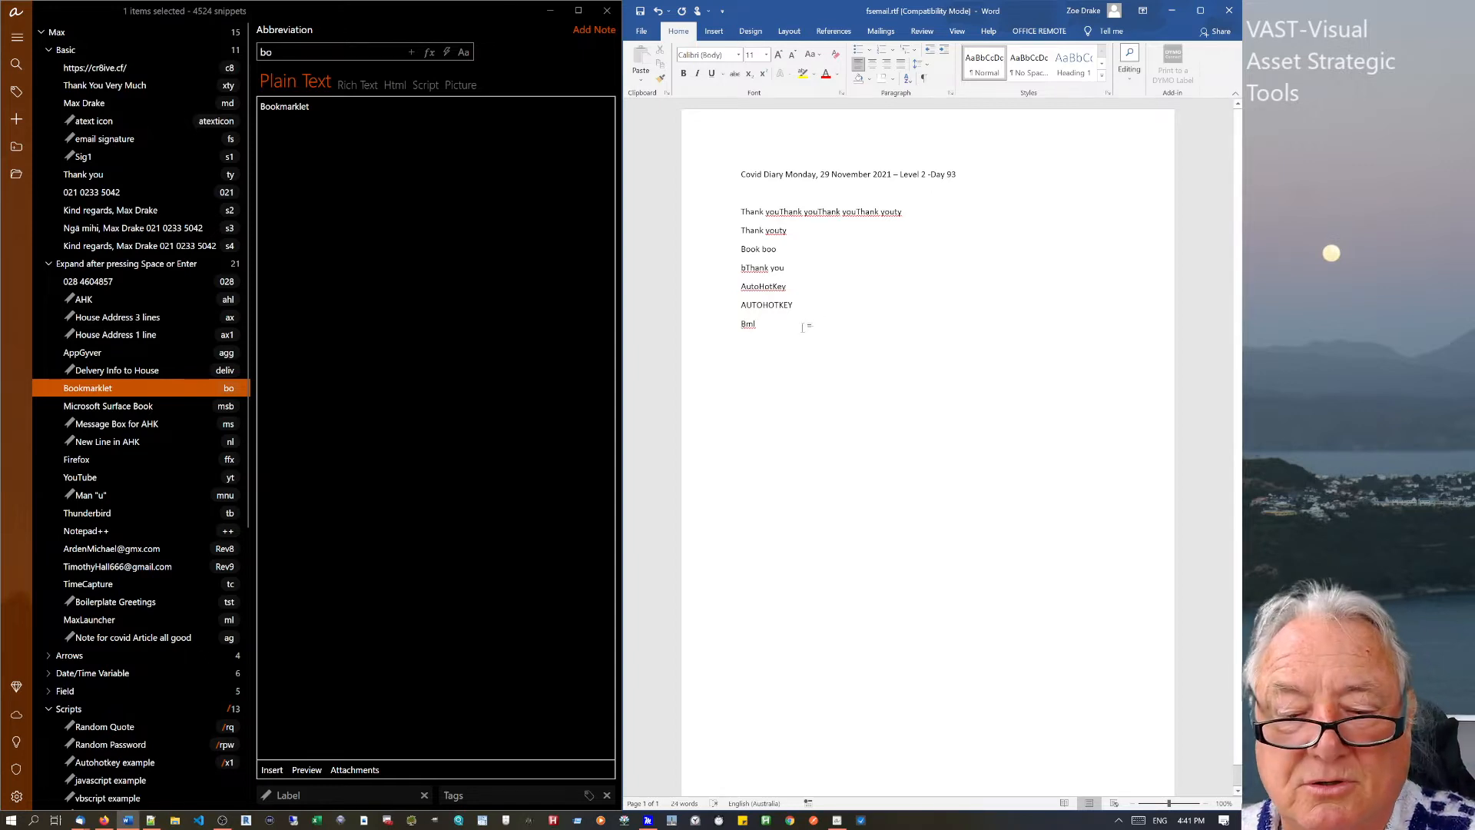
pyautogui.write(' be')
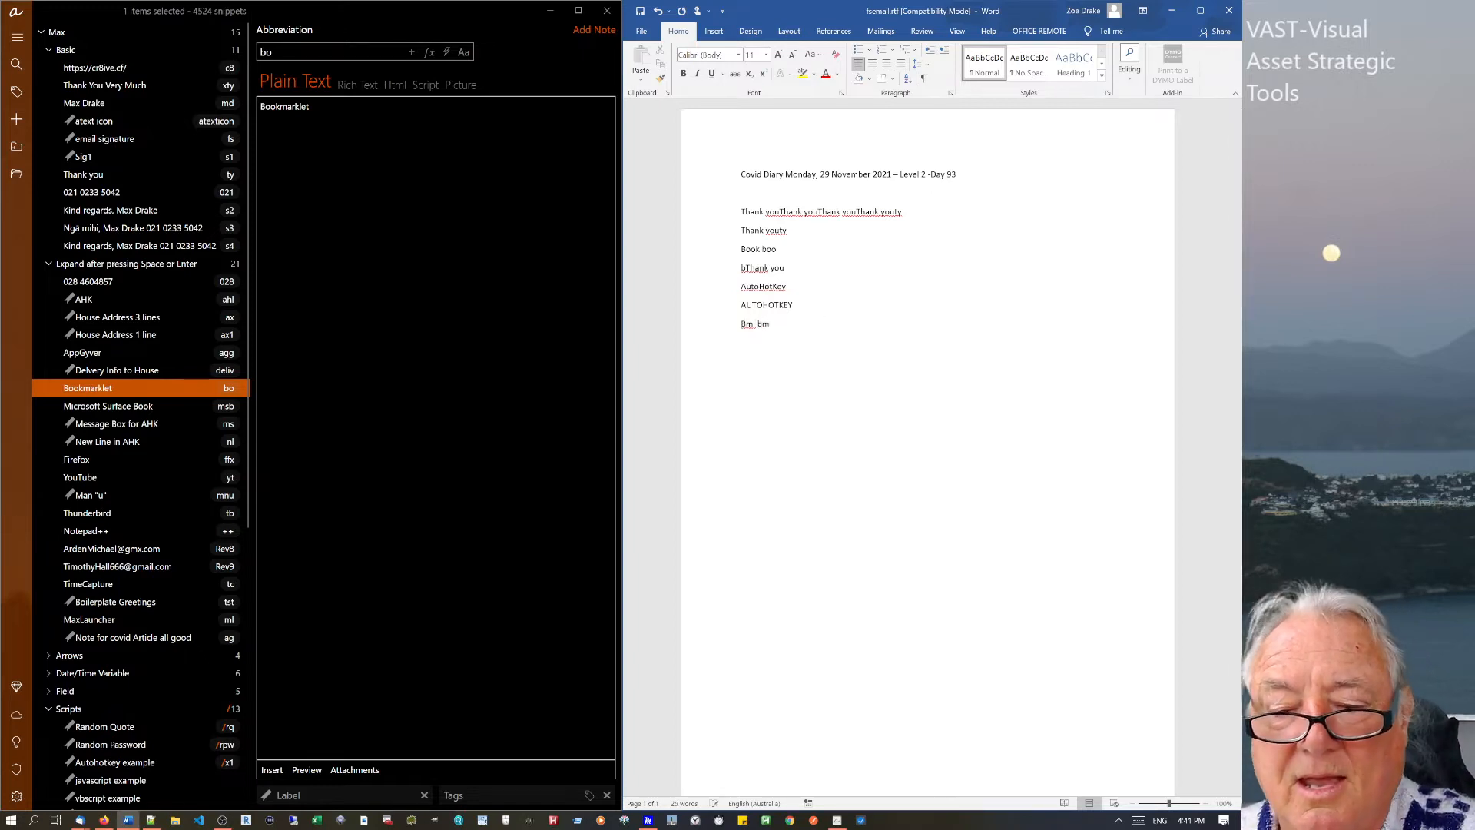
# Change the Bookmarklet snippet's abbreviation from bo to bml.
pyautogui.click(112, 394)
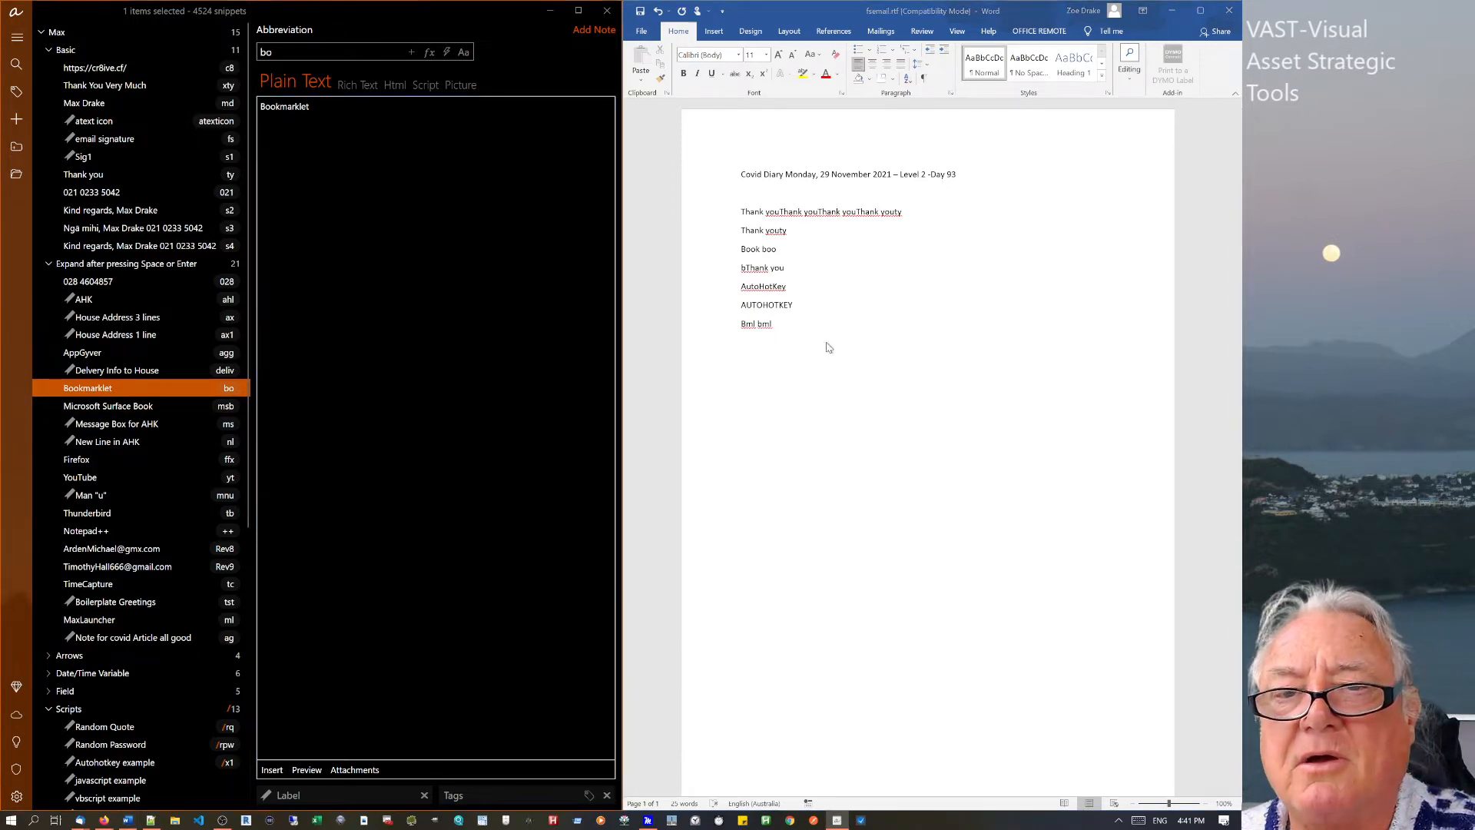
pyautogui.click(793, 329)
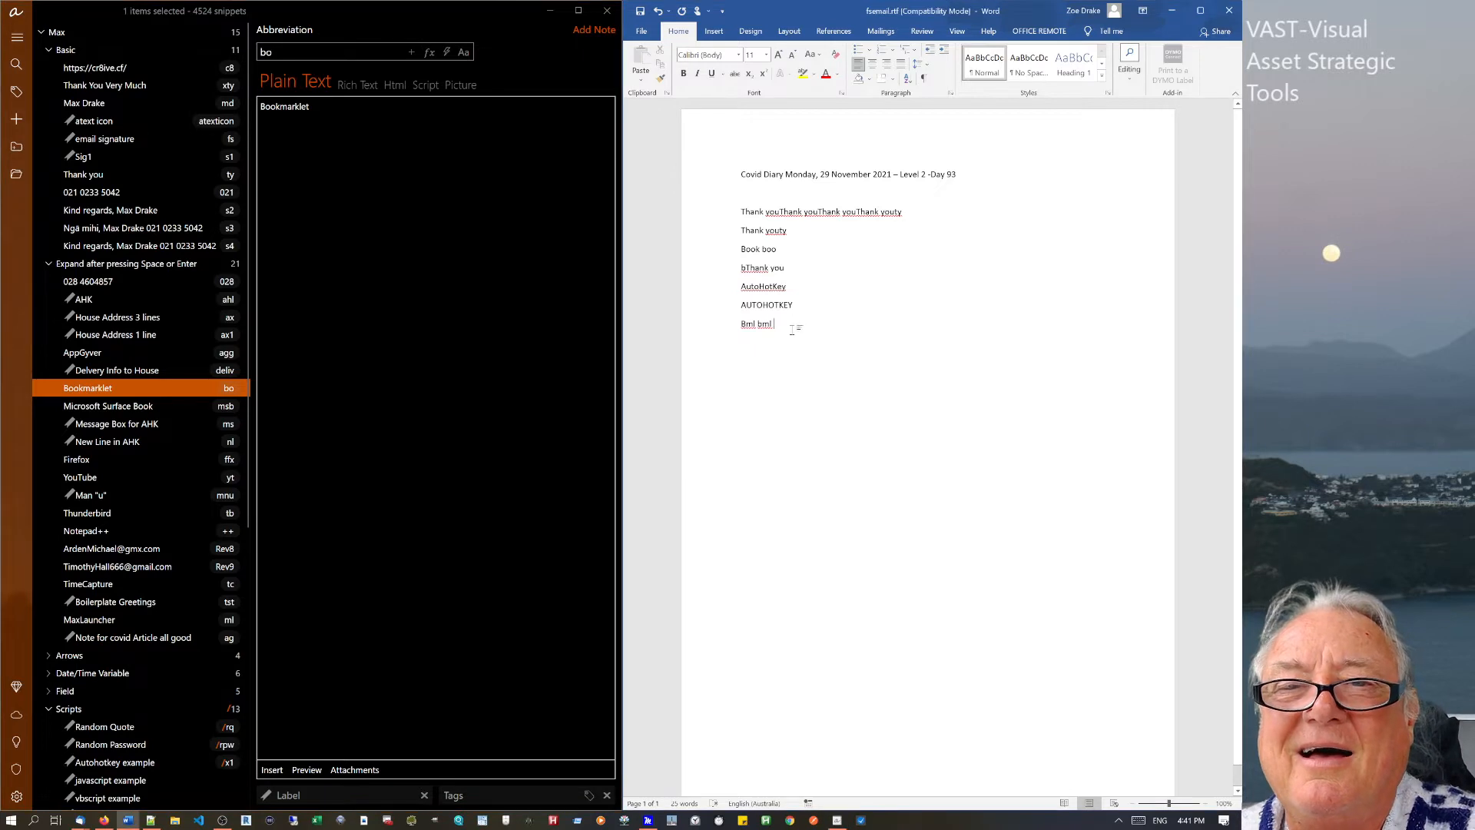
pyautogui.click(285, 53)
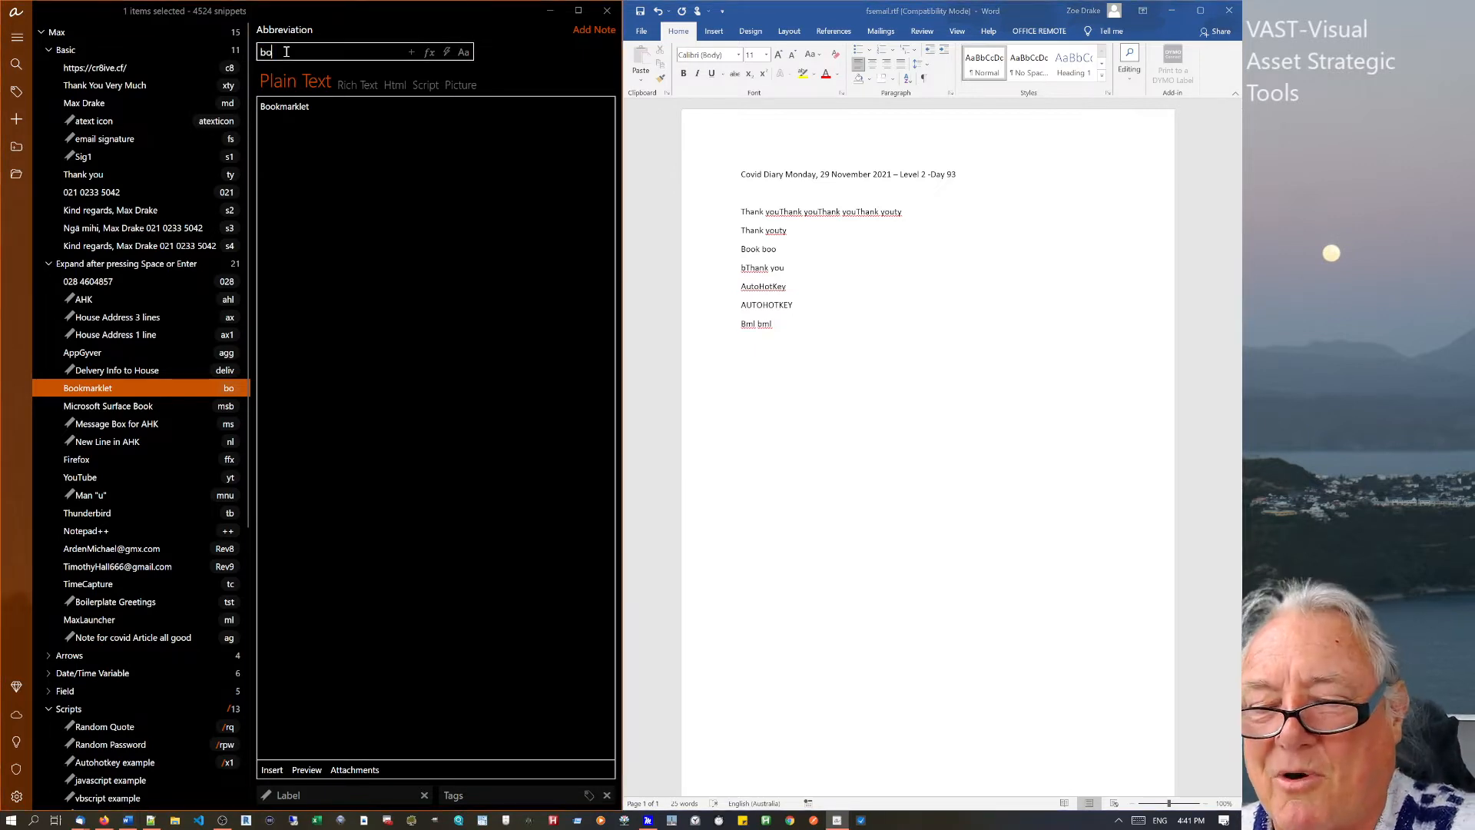
pyautogui.moveTo(284, 53); pyautogui.dragTo(241, 52)
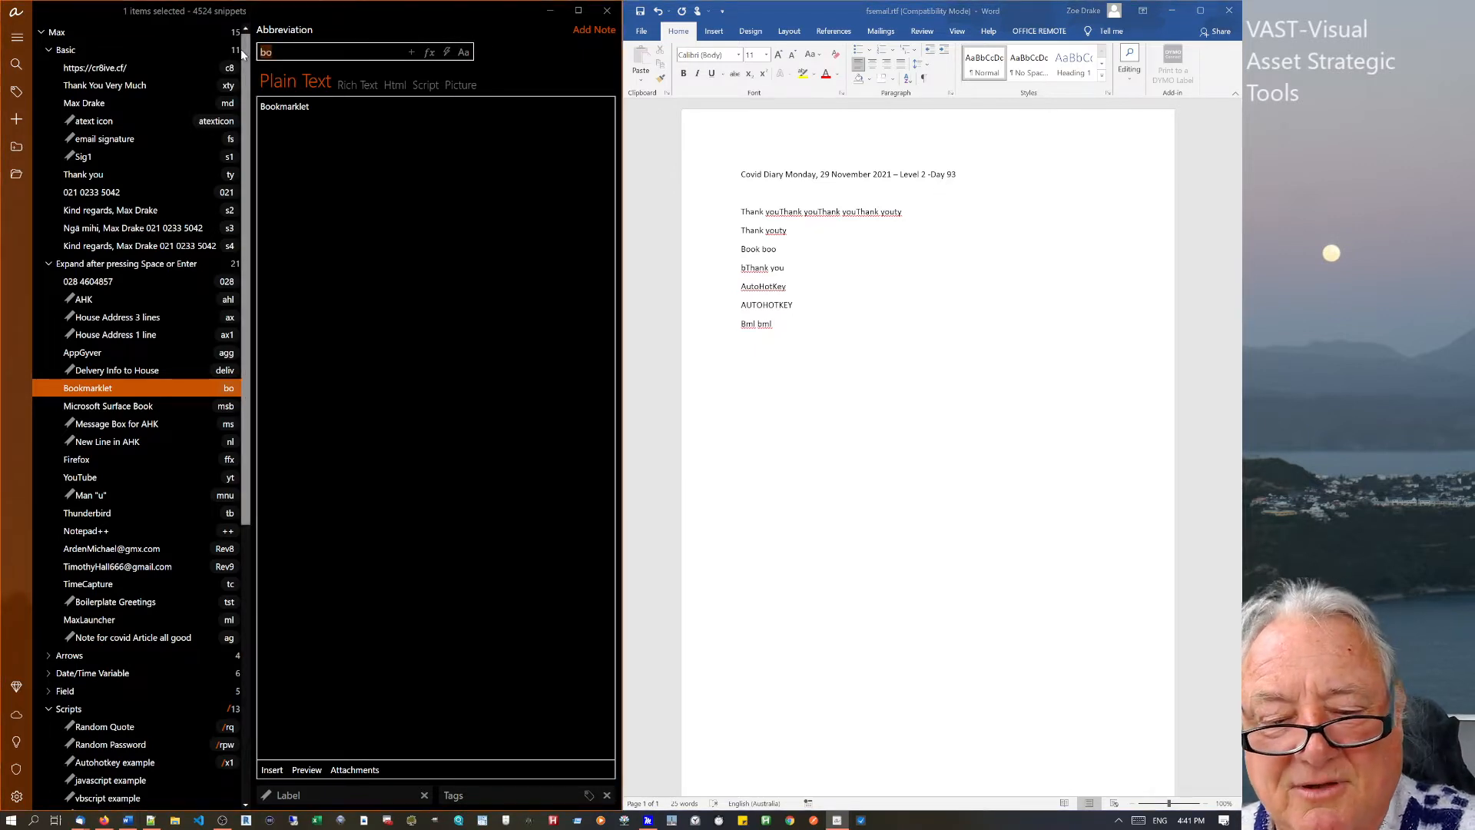
pyautogui.write('bml')
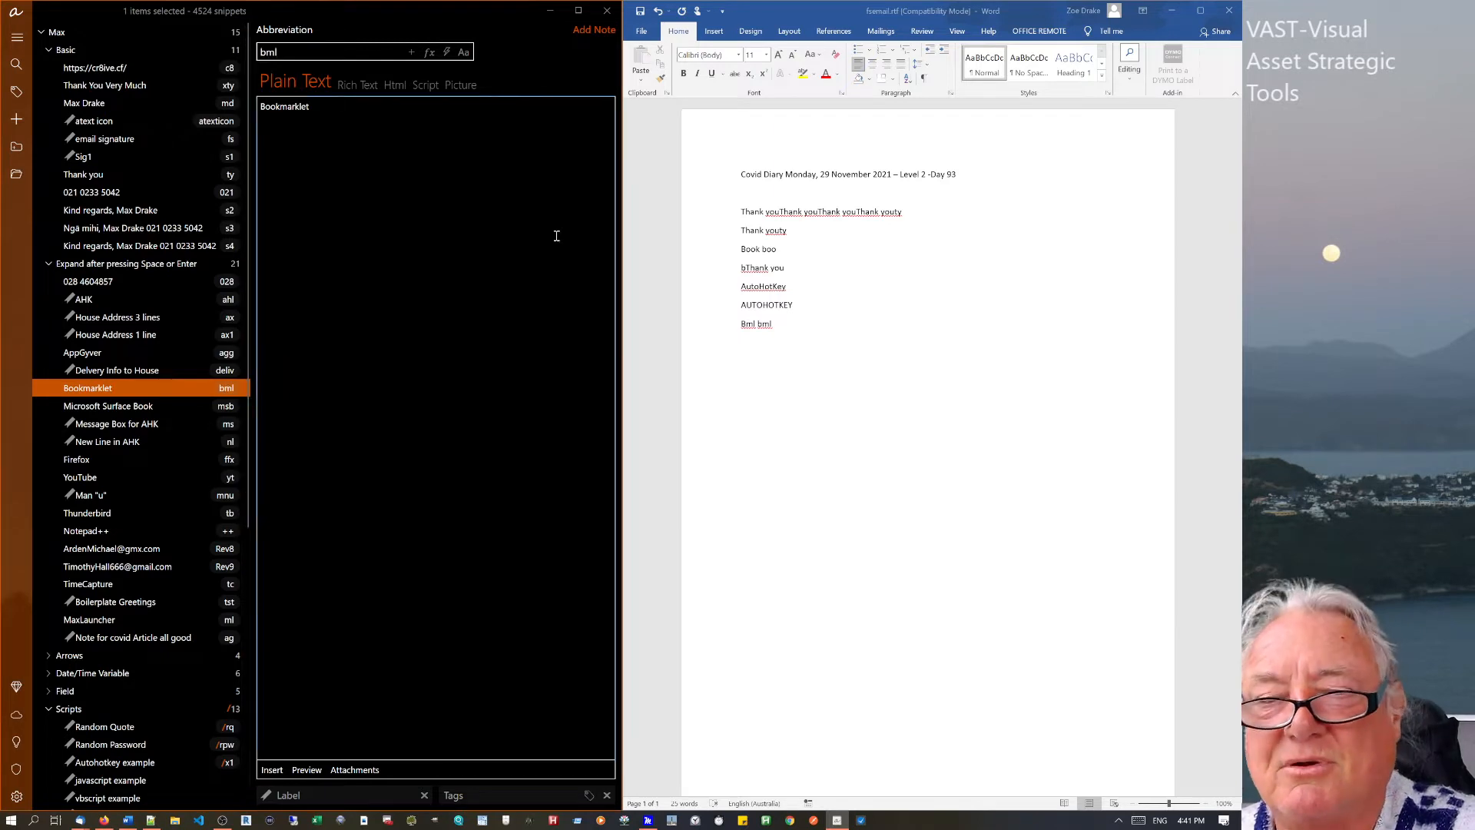
# Type bml at the end of the Word line so it expands to Bookmarklet.
pyautogui.click(778, 363)
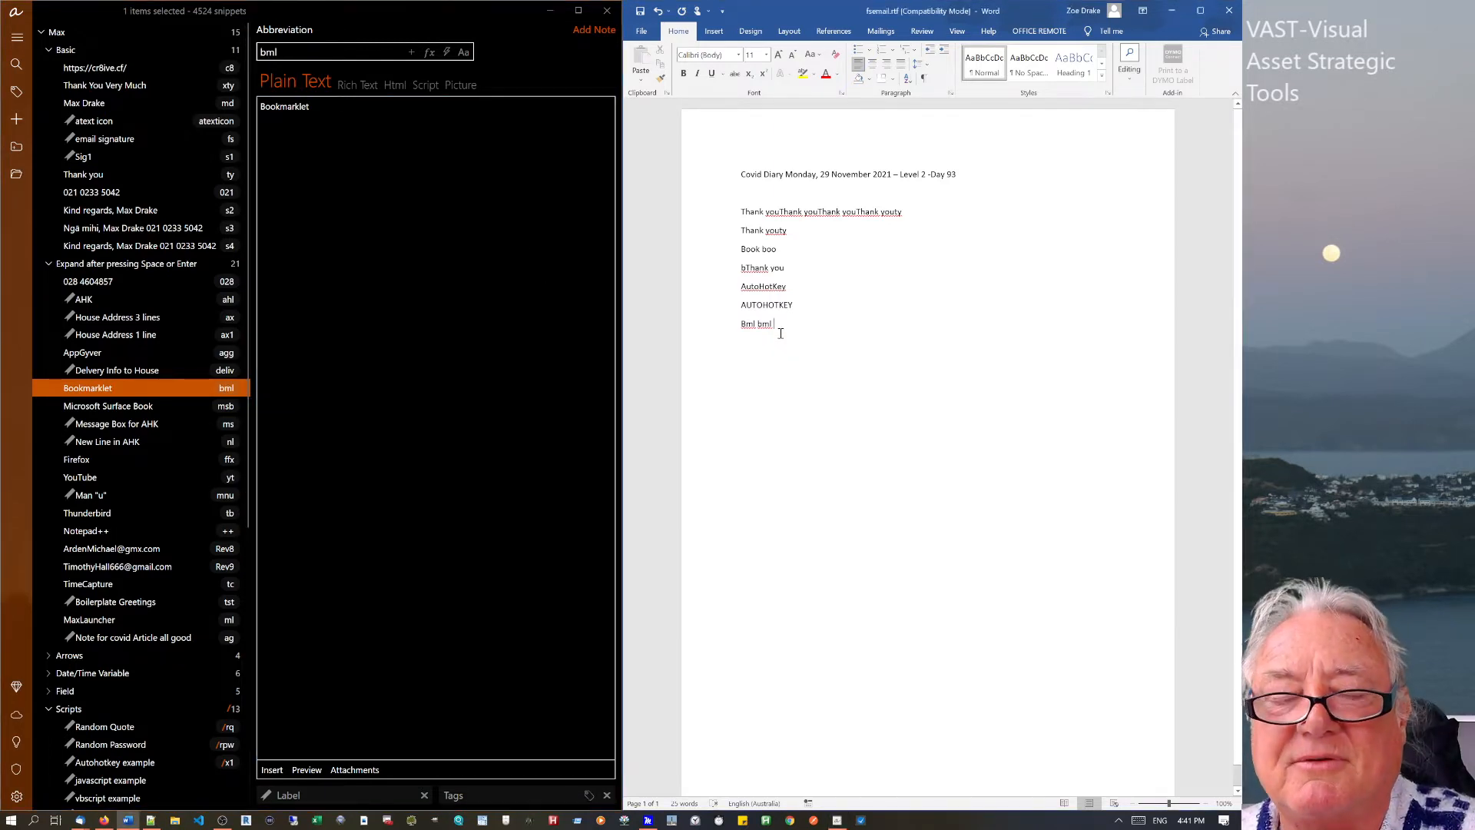
pyautogui.write('m')
pyautogui.press('BackSpace')
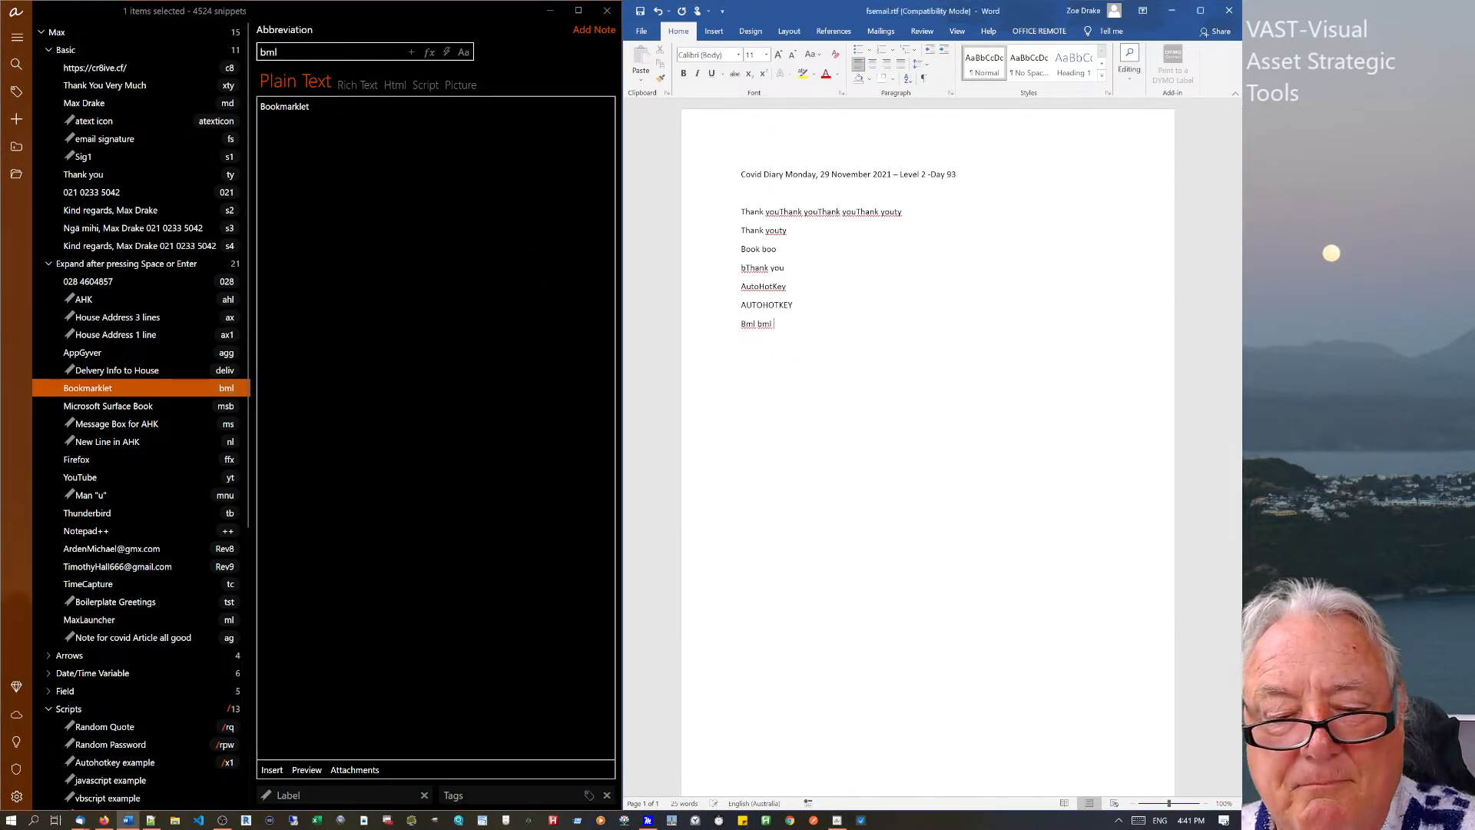
pyautogui.write('bml')
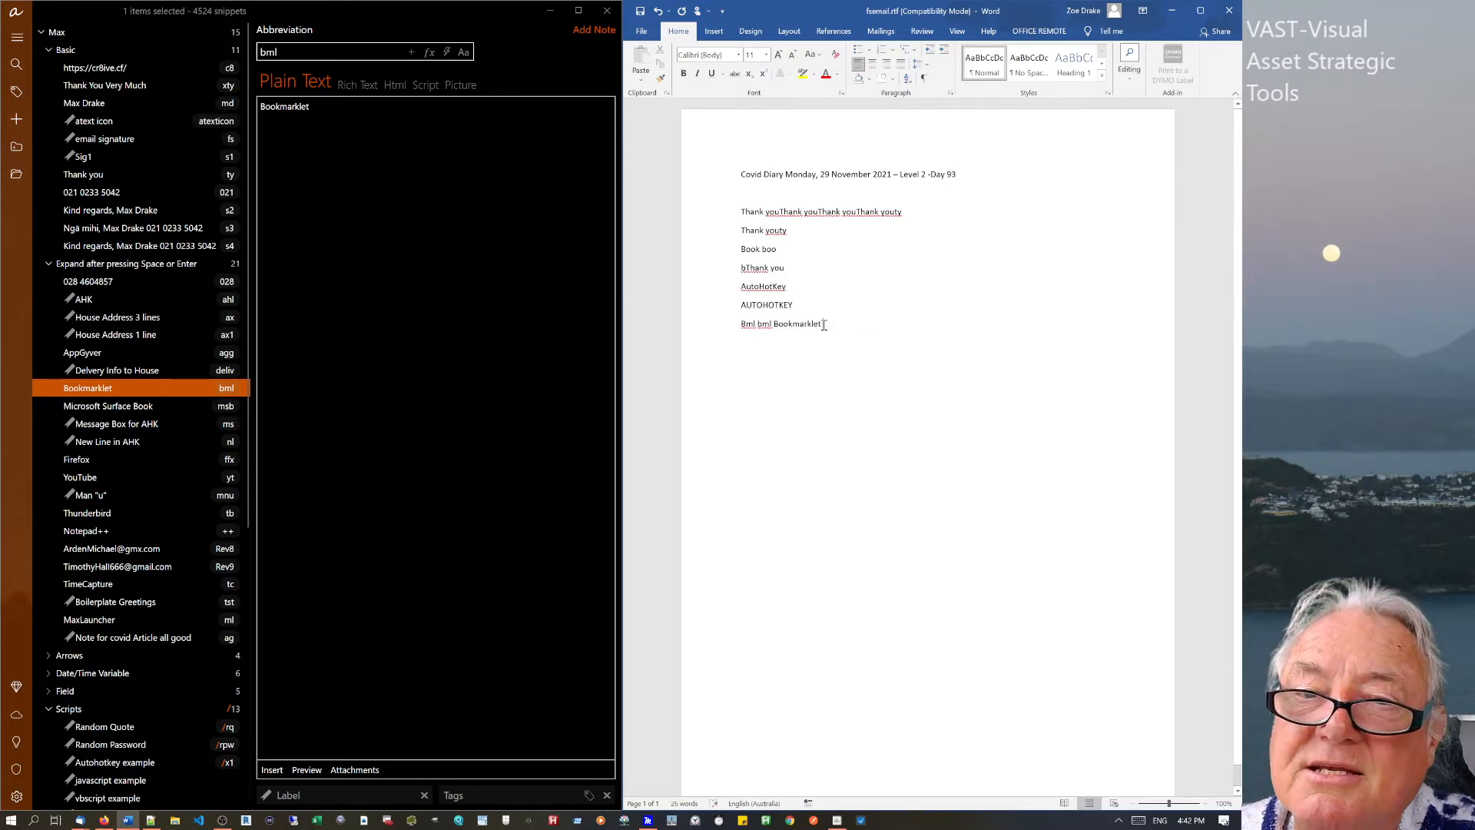
pyautogui.click(323, 113)
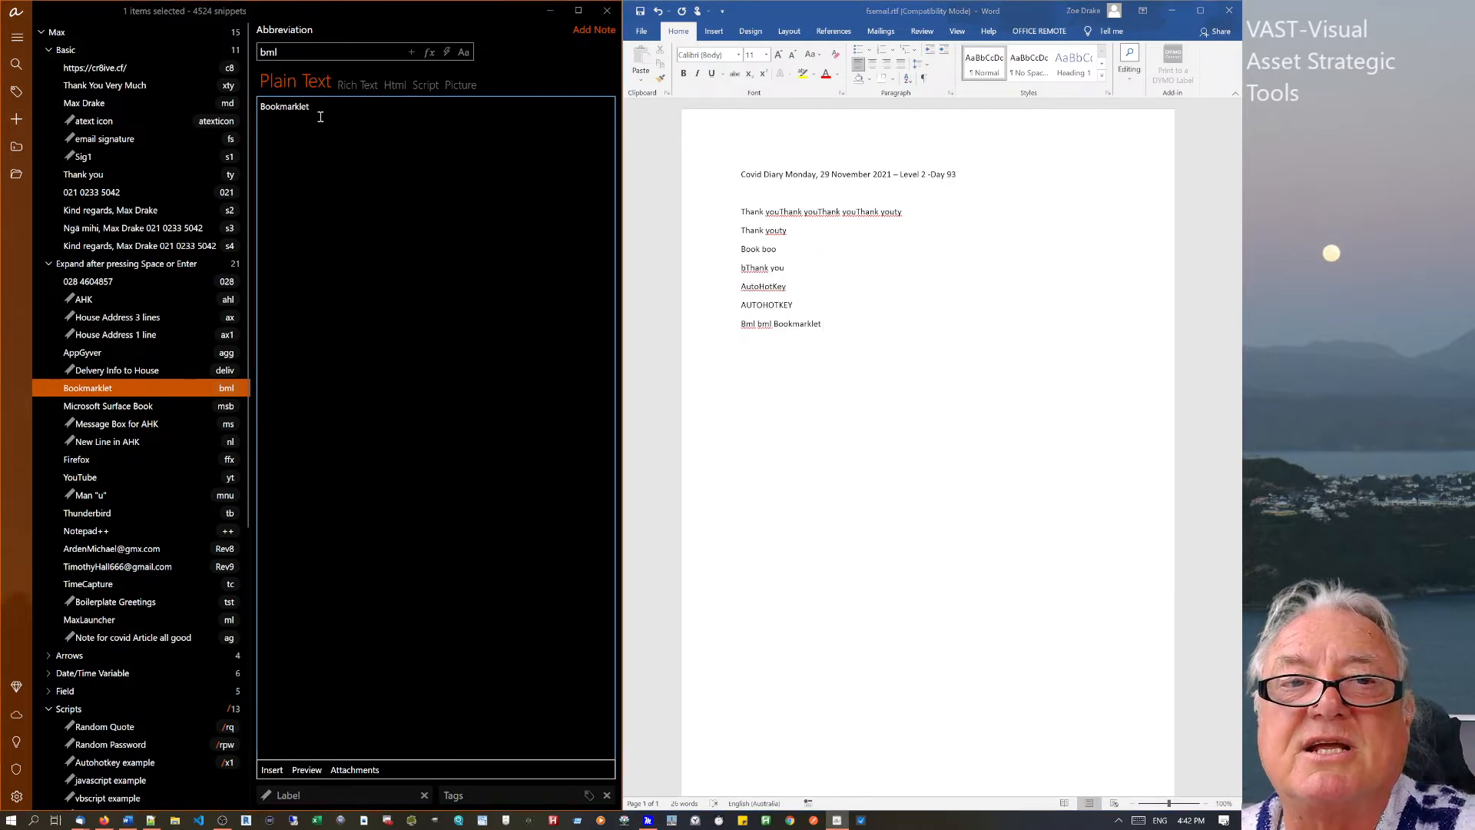
pyautogui.click(826, 323)
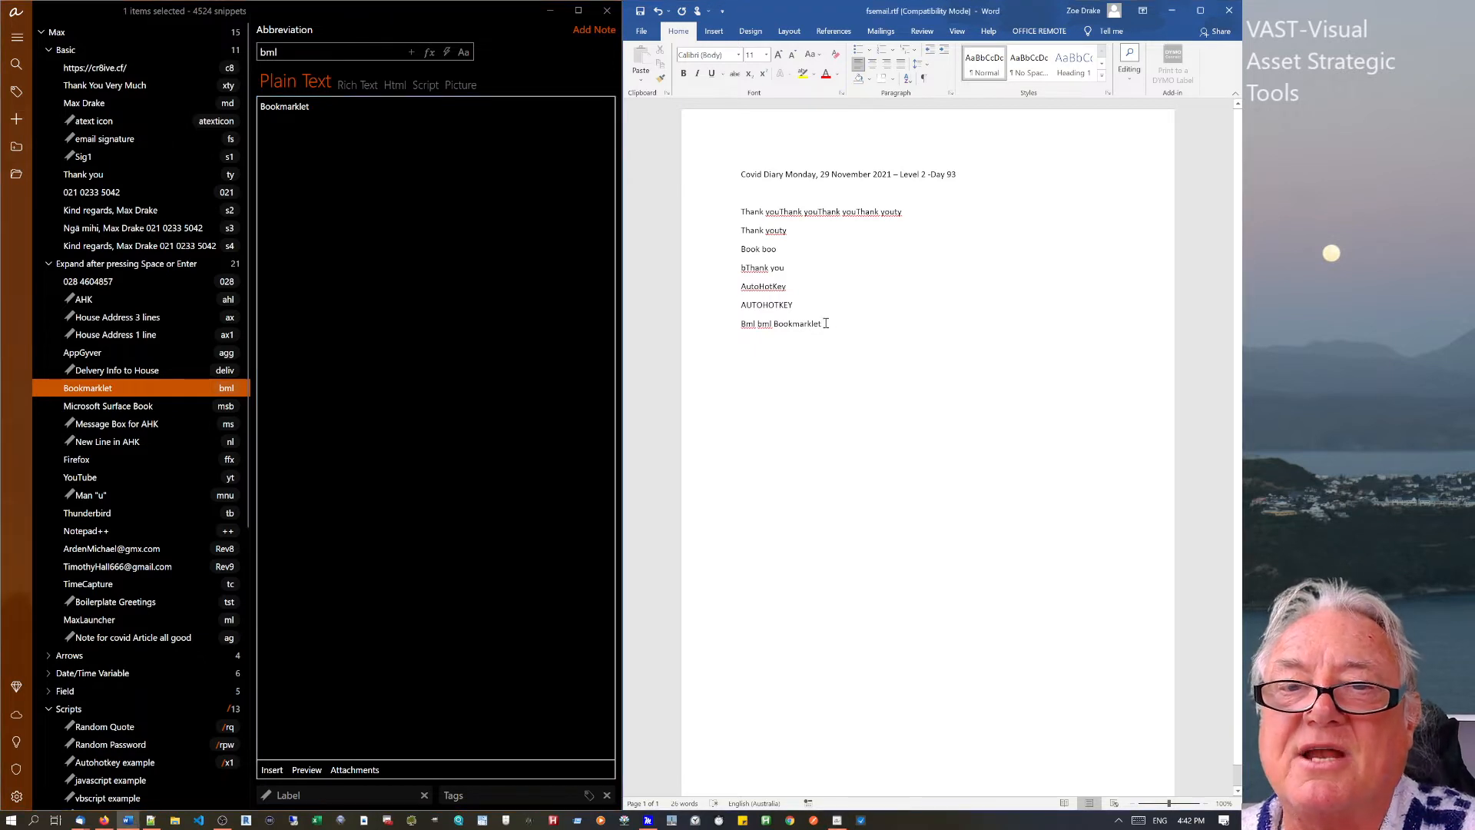
pyautogui.click(89, 267)
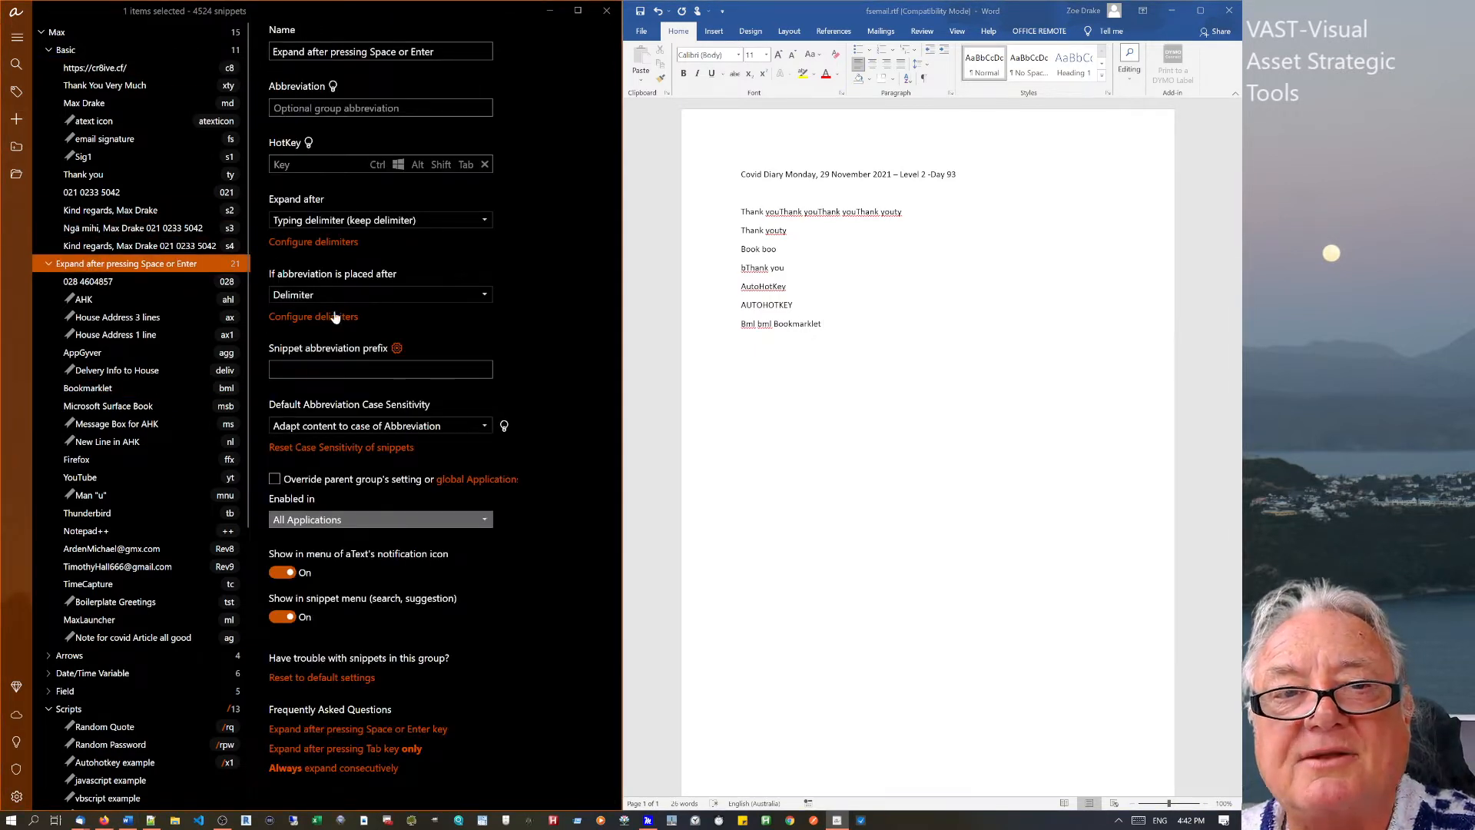
# Keep Delimiter as the preceding-character rule and drag Bookmarklet into the Basic group.
pyautogui.click(332, 296)
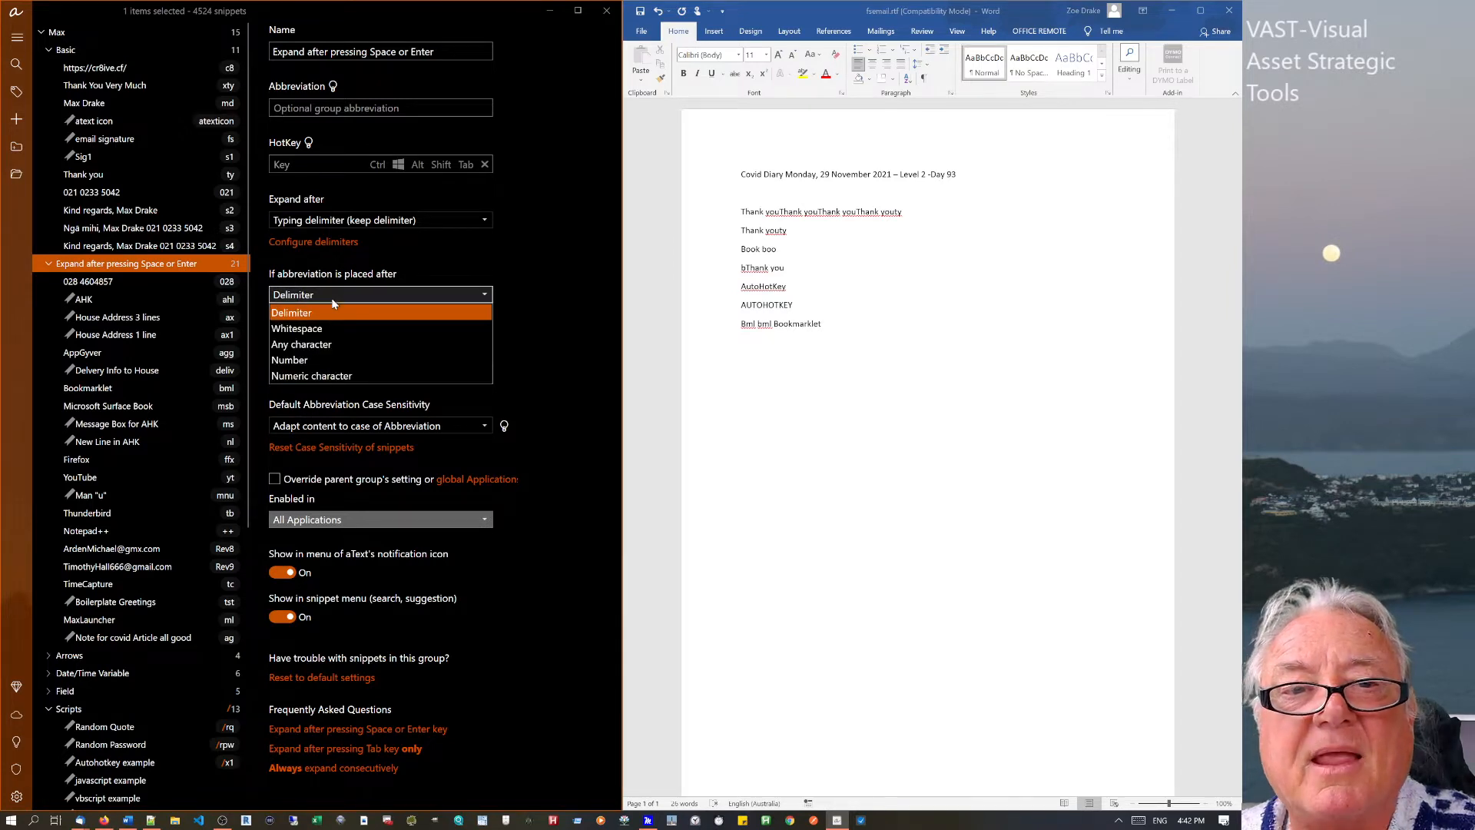
pyautogui.click(332, 311)
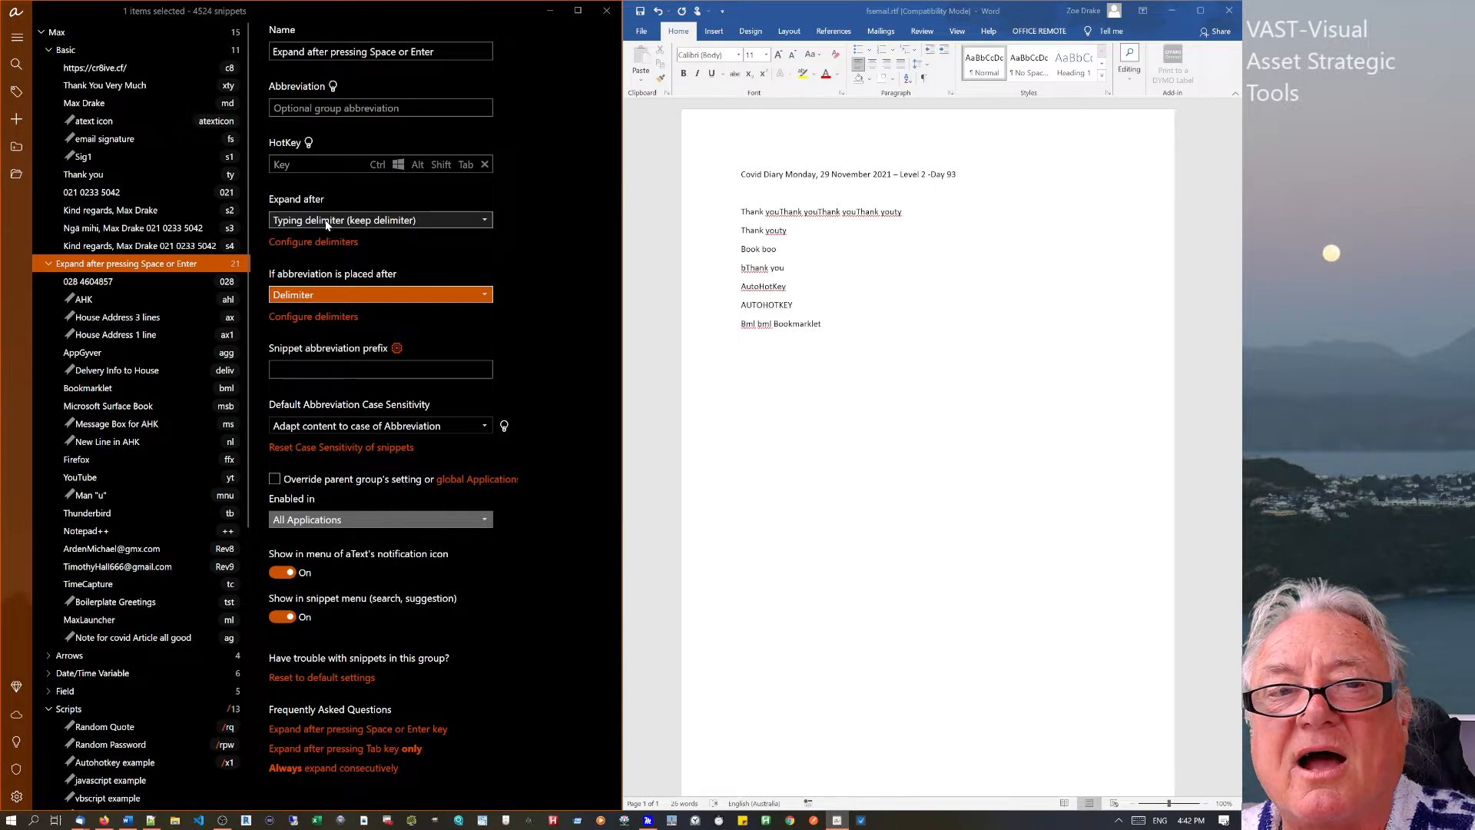
pyautogui.click(825, 337)
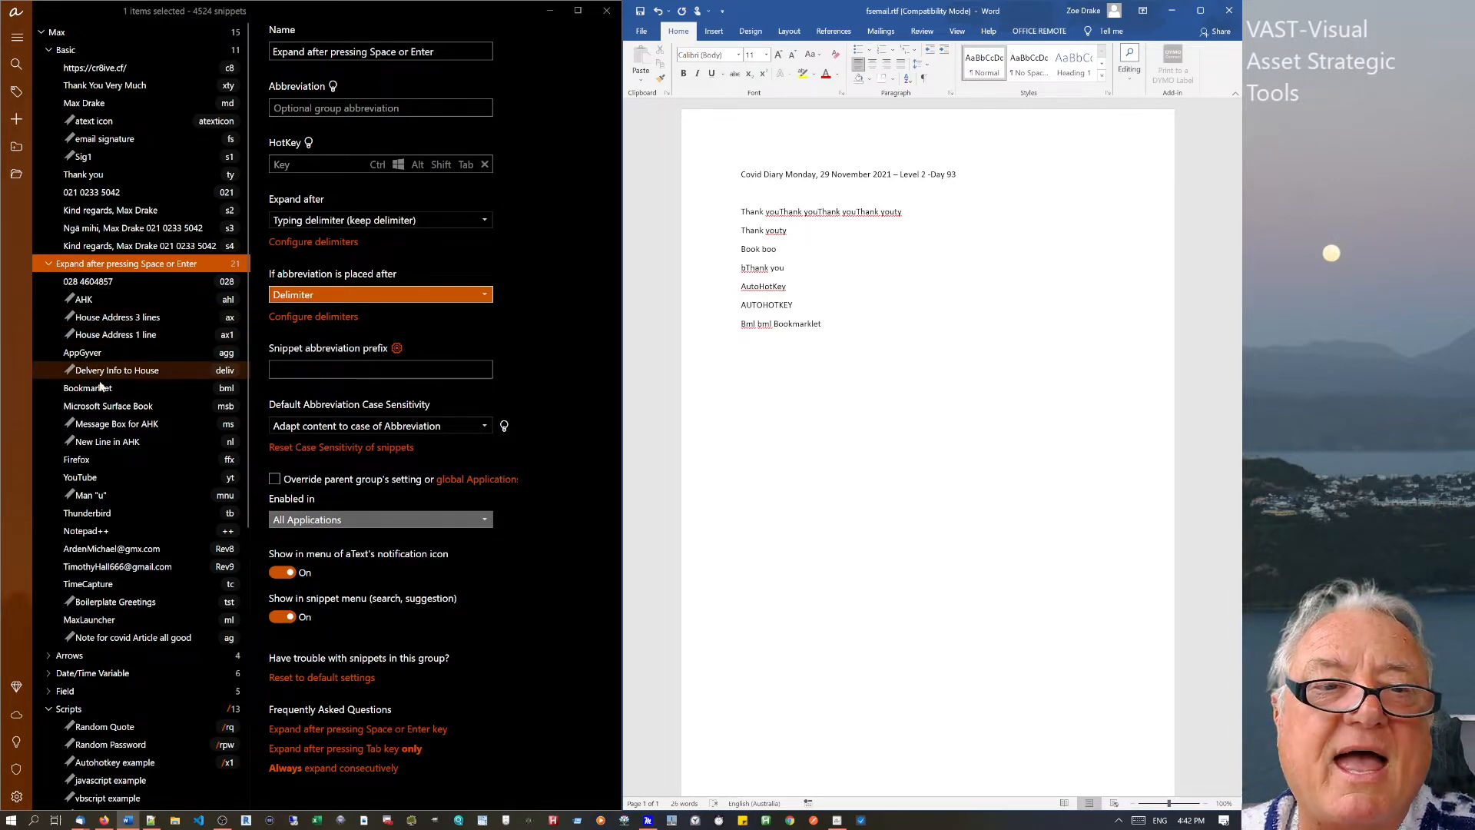
pyautogui.moveTo(96, 388); pyautogui.dragTo(141, 123)
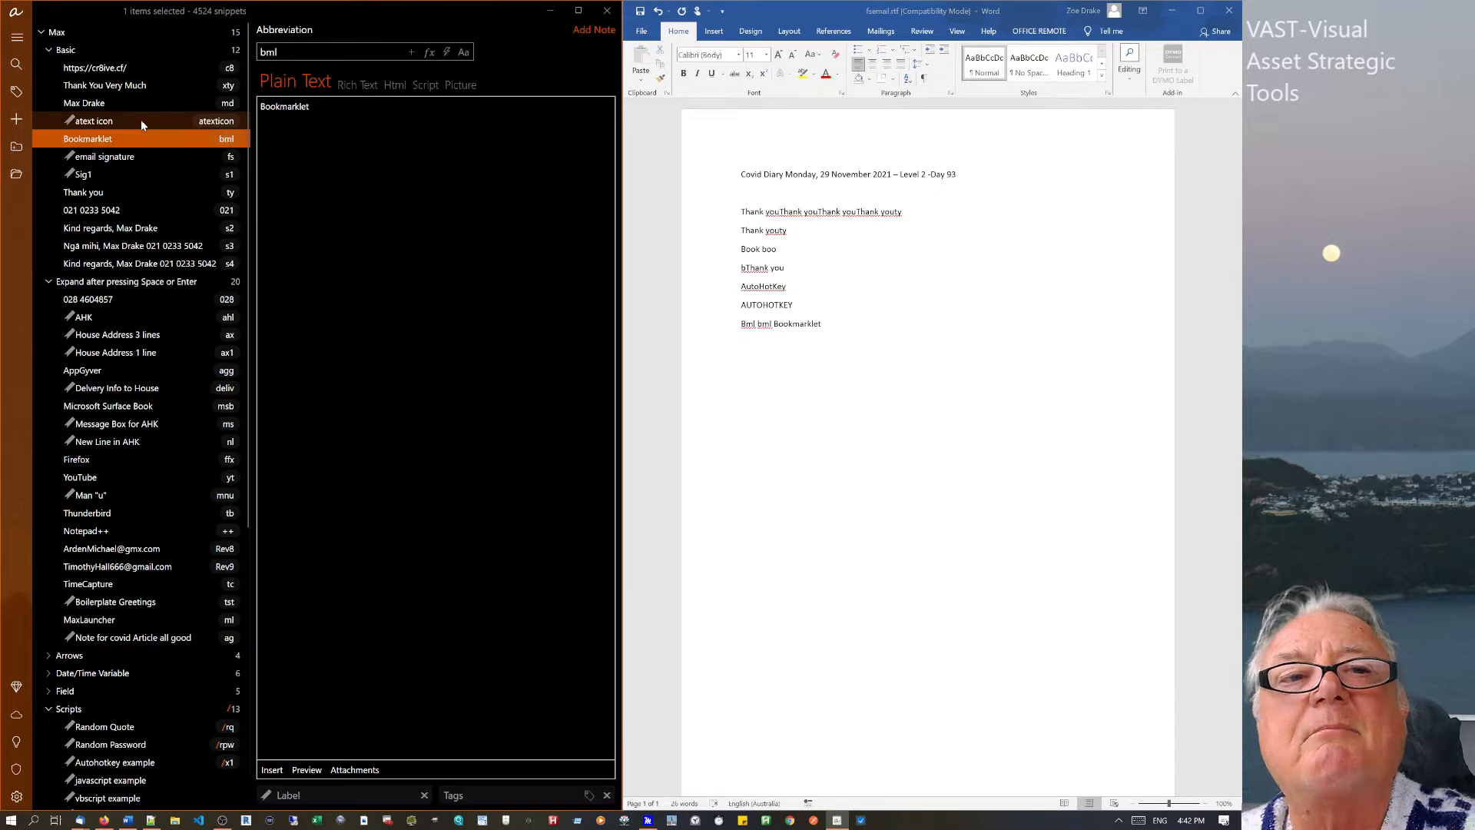
# Type bml in Word to test the Bookmarklet snippet from the Basic group.
pyautogui.click(833, 327)
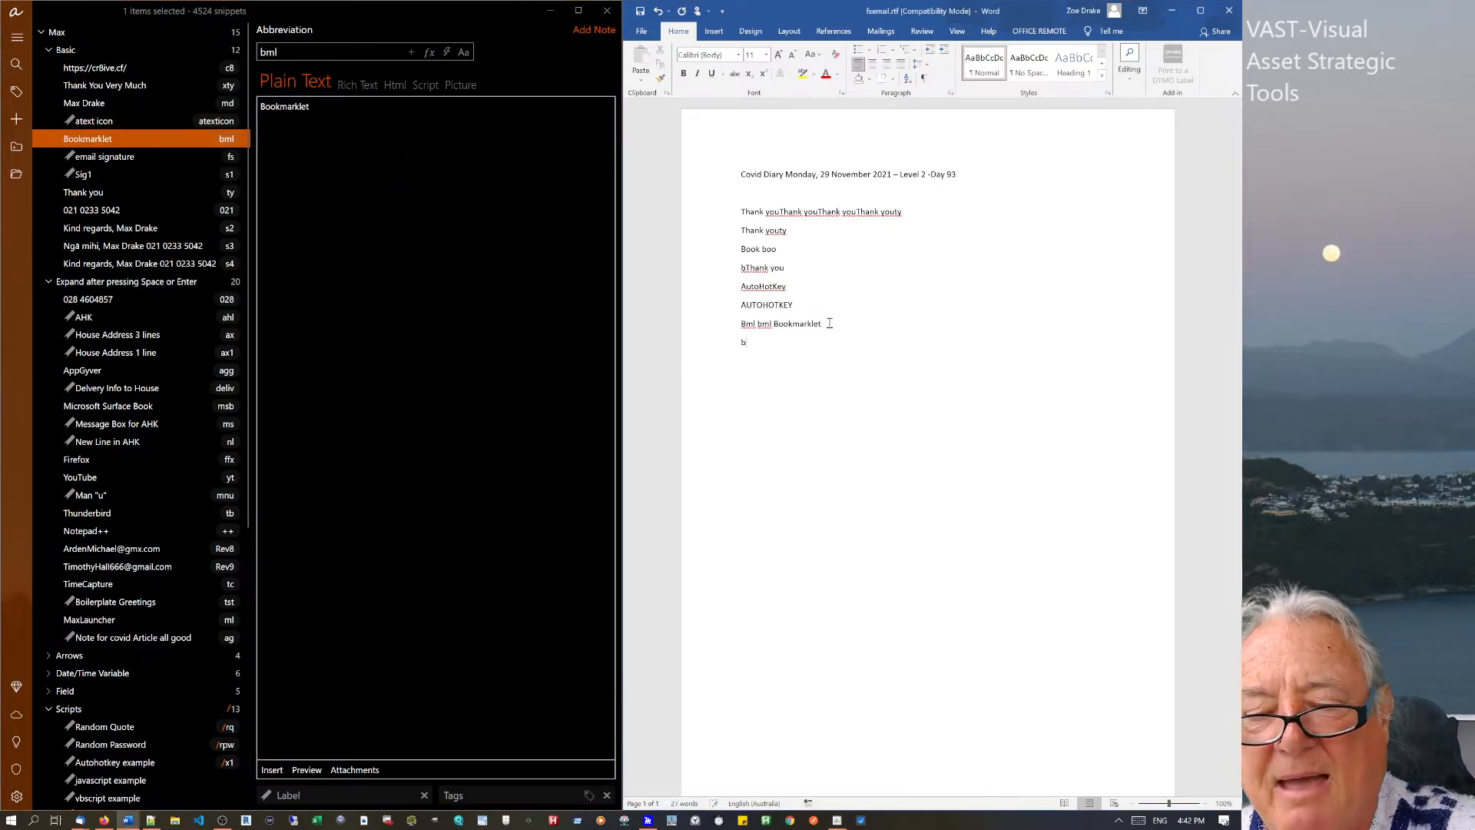
pyautogui.write('bml')
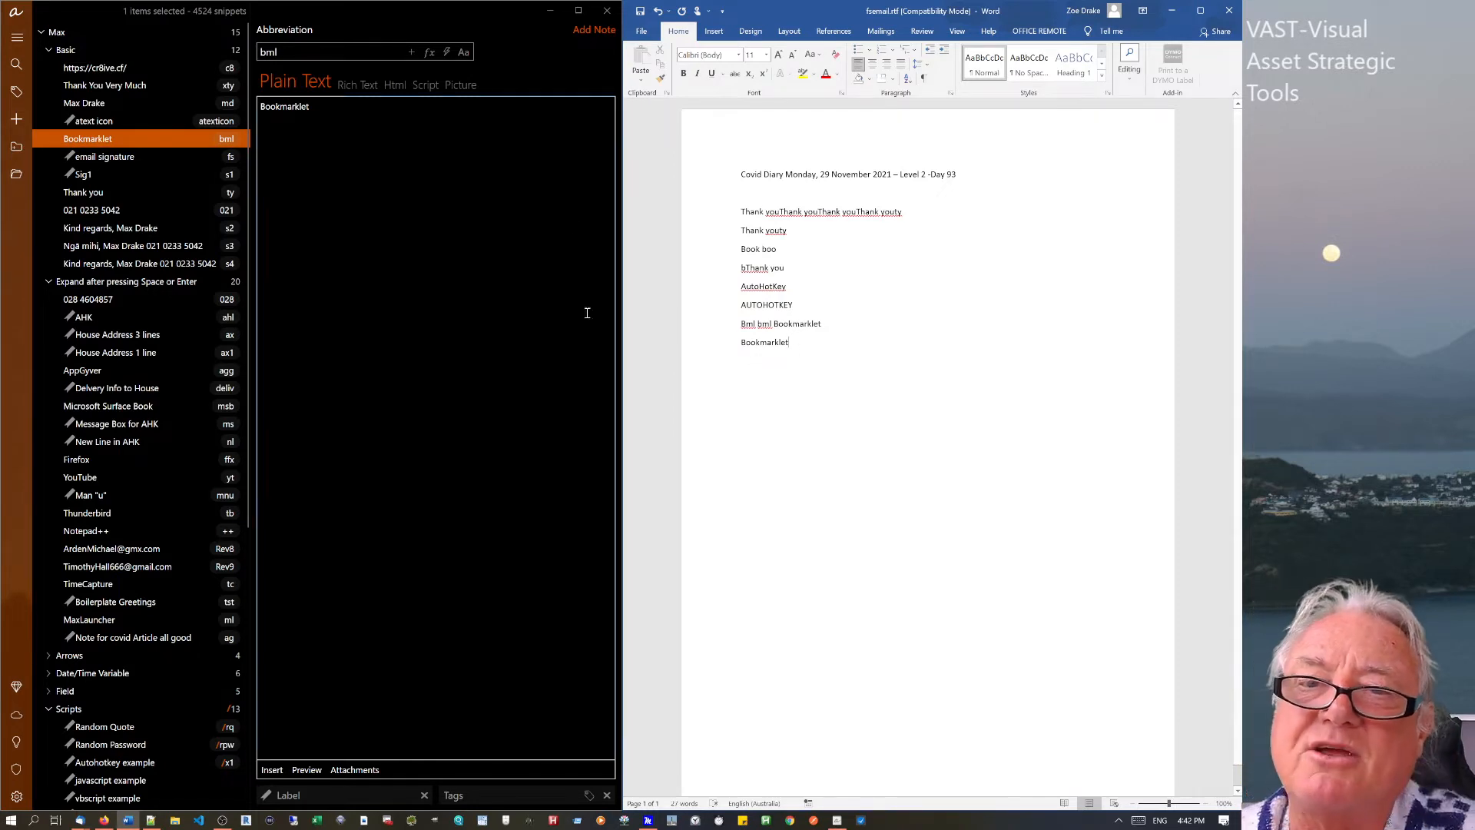
pyautogui.click(324, 113)
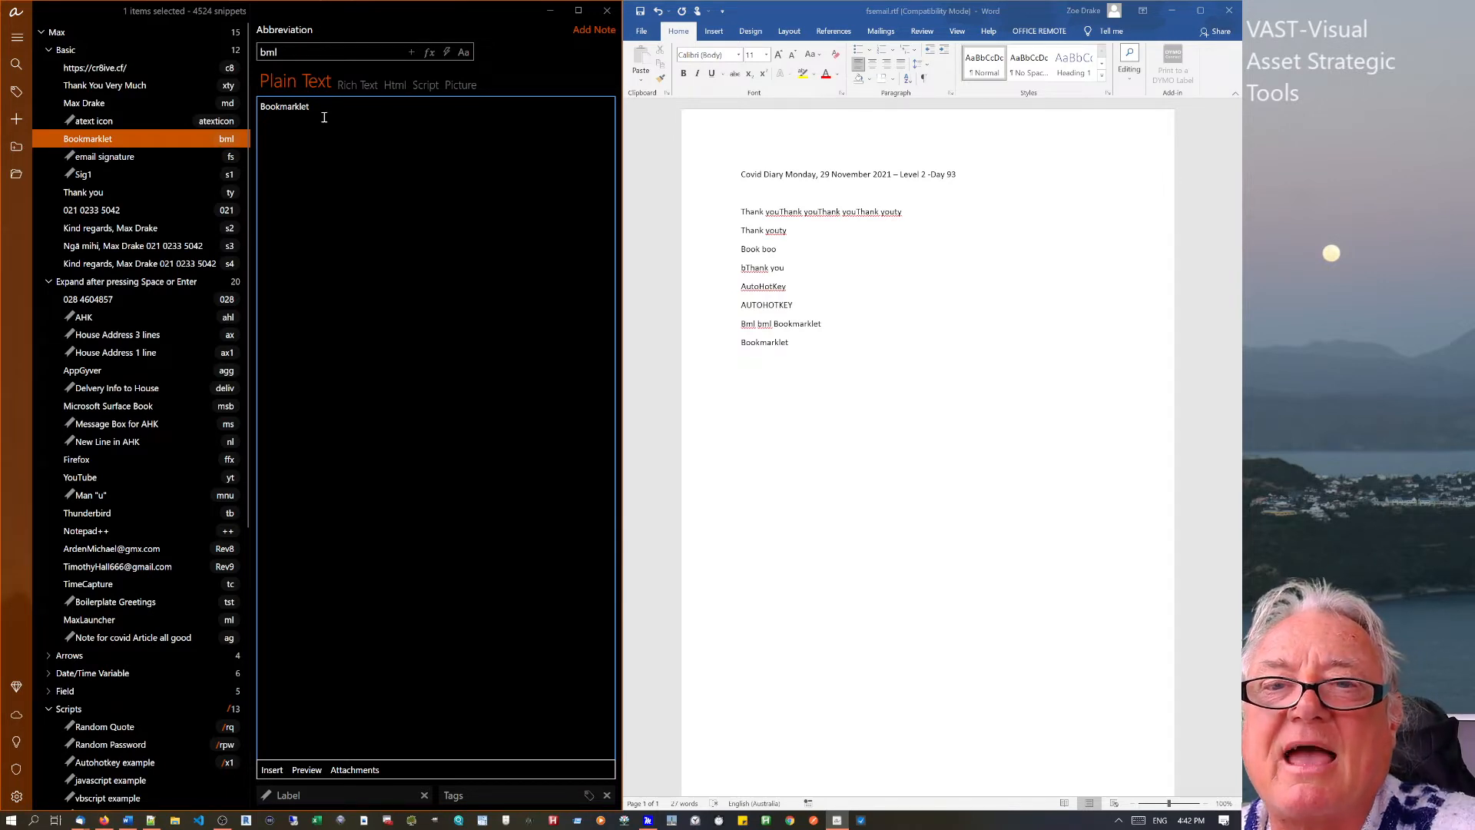
# Expand md, delete the resulting name, and drag Bookmarklet back into the Space-or-Enter group.
pyautogui.click(792, 343)
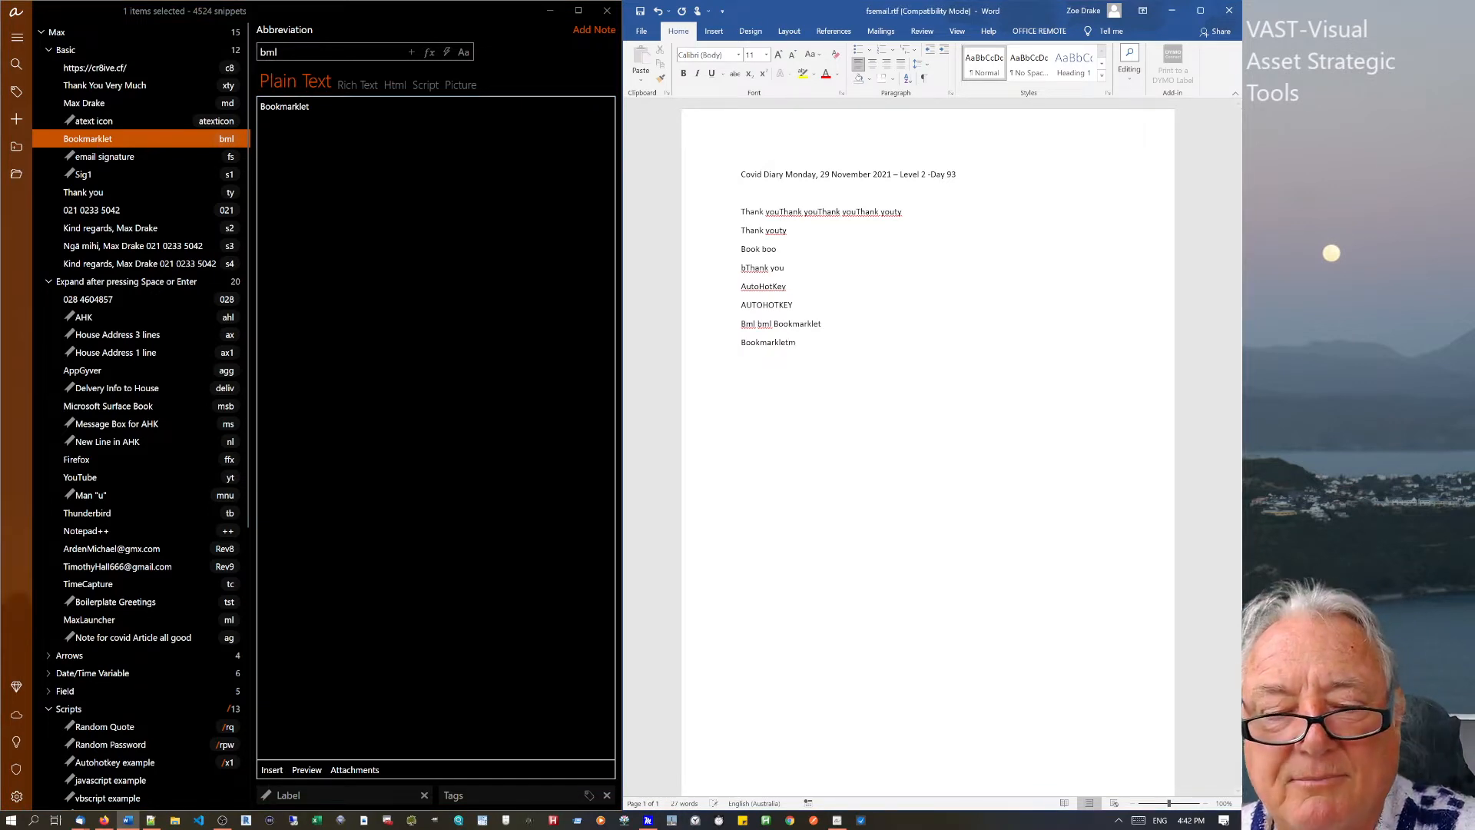
pyautogui.write('md')
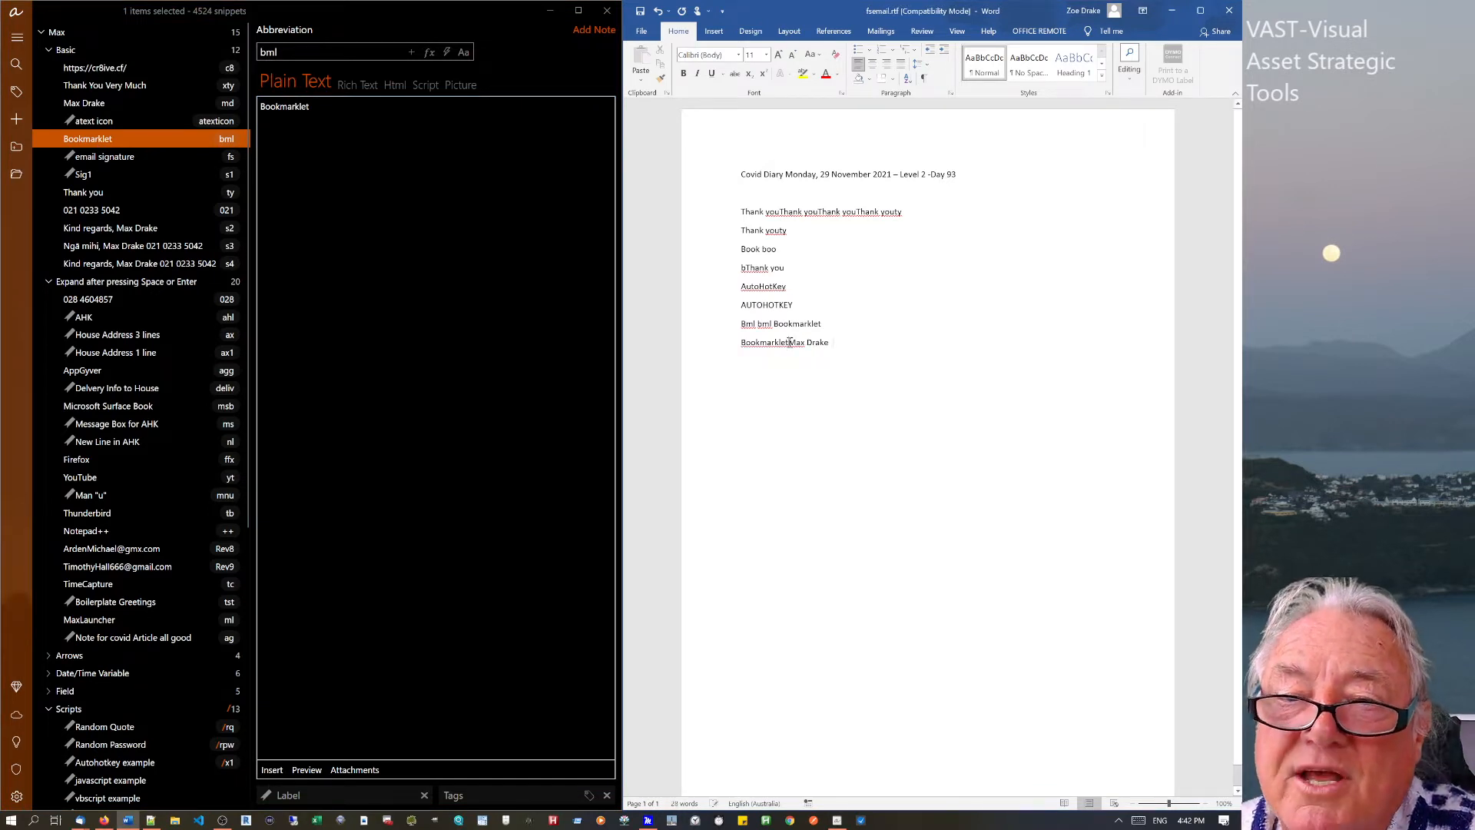
pyautogui.click(790, 343)
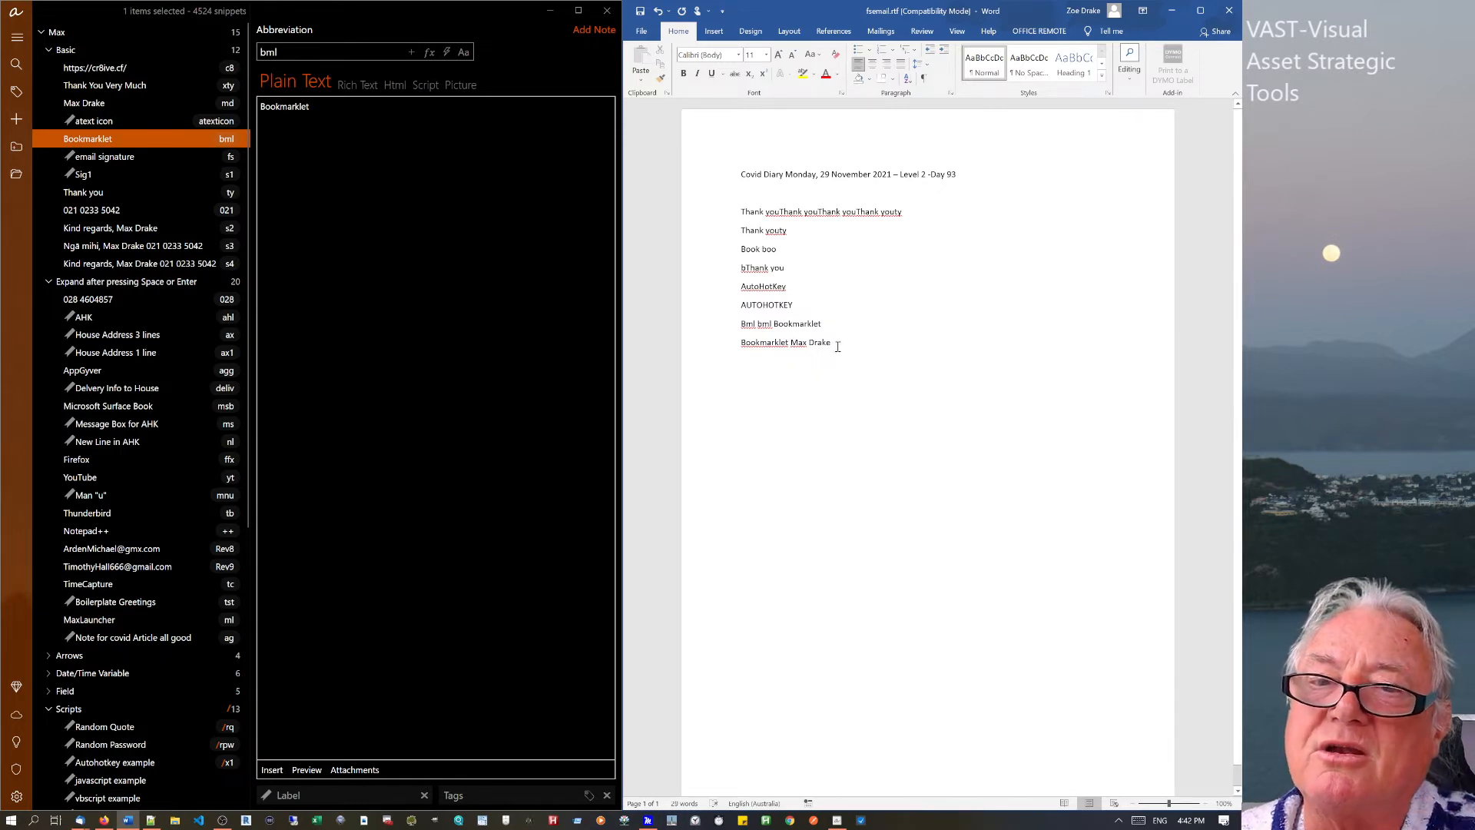
pyautogui.moveTo(838, 347); pyautogui.dragTo(791, 344)
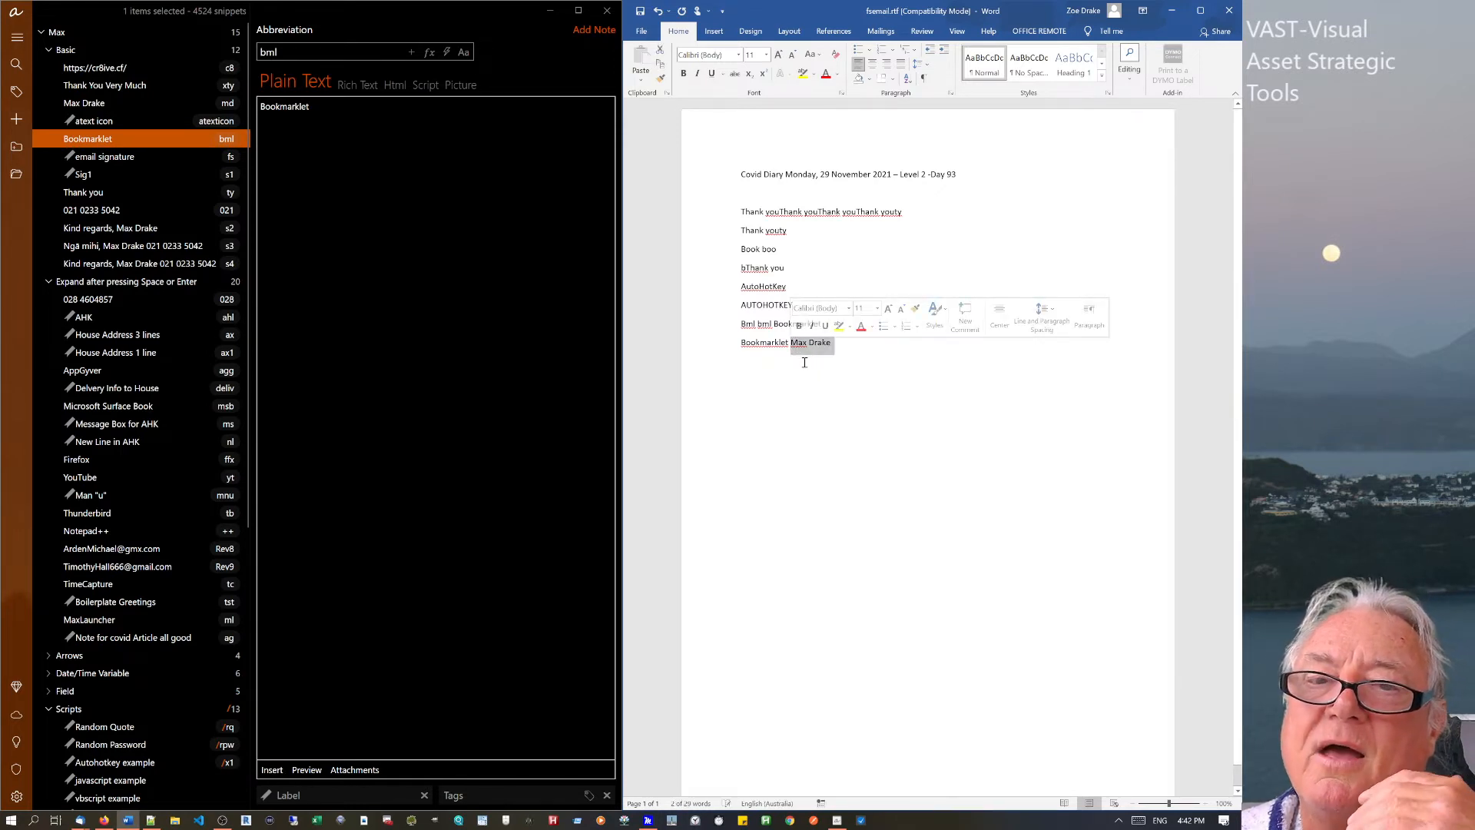
pyautogui.press('Return')
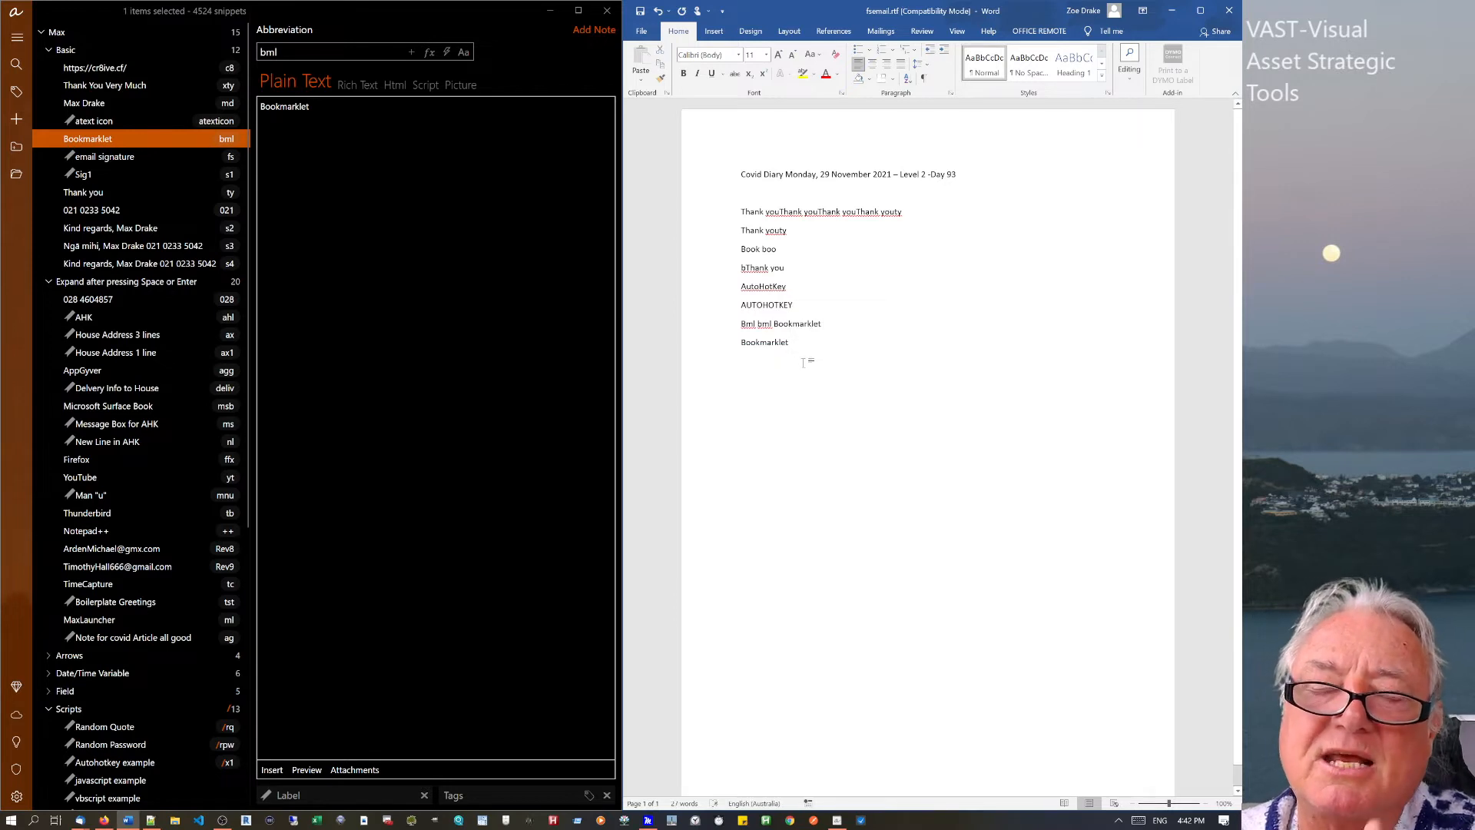
pyautogui.click(96, 146)
pyautogui.moveTo(117, 349); pyautogui.dragTo(113, 346)
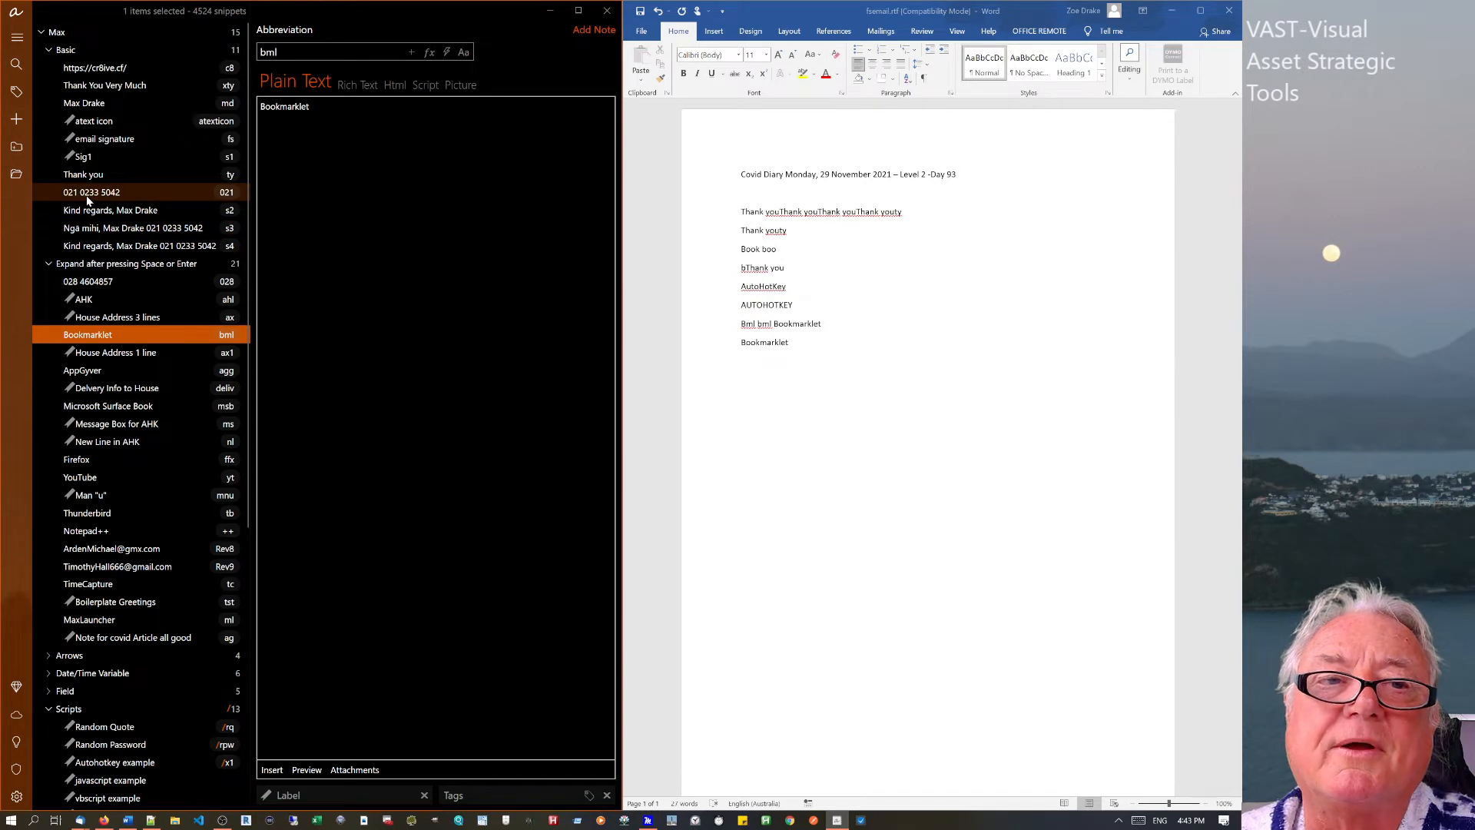
# Drag the 021 phone-number snippet into the Space-or-Enter group and expand 021 on a new Word line.
pyautogui.moveTo(87, 200); pyautogui.dragTo(87, 295)
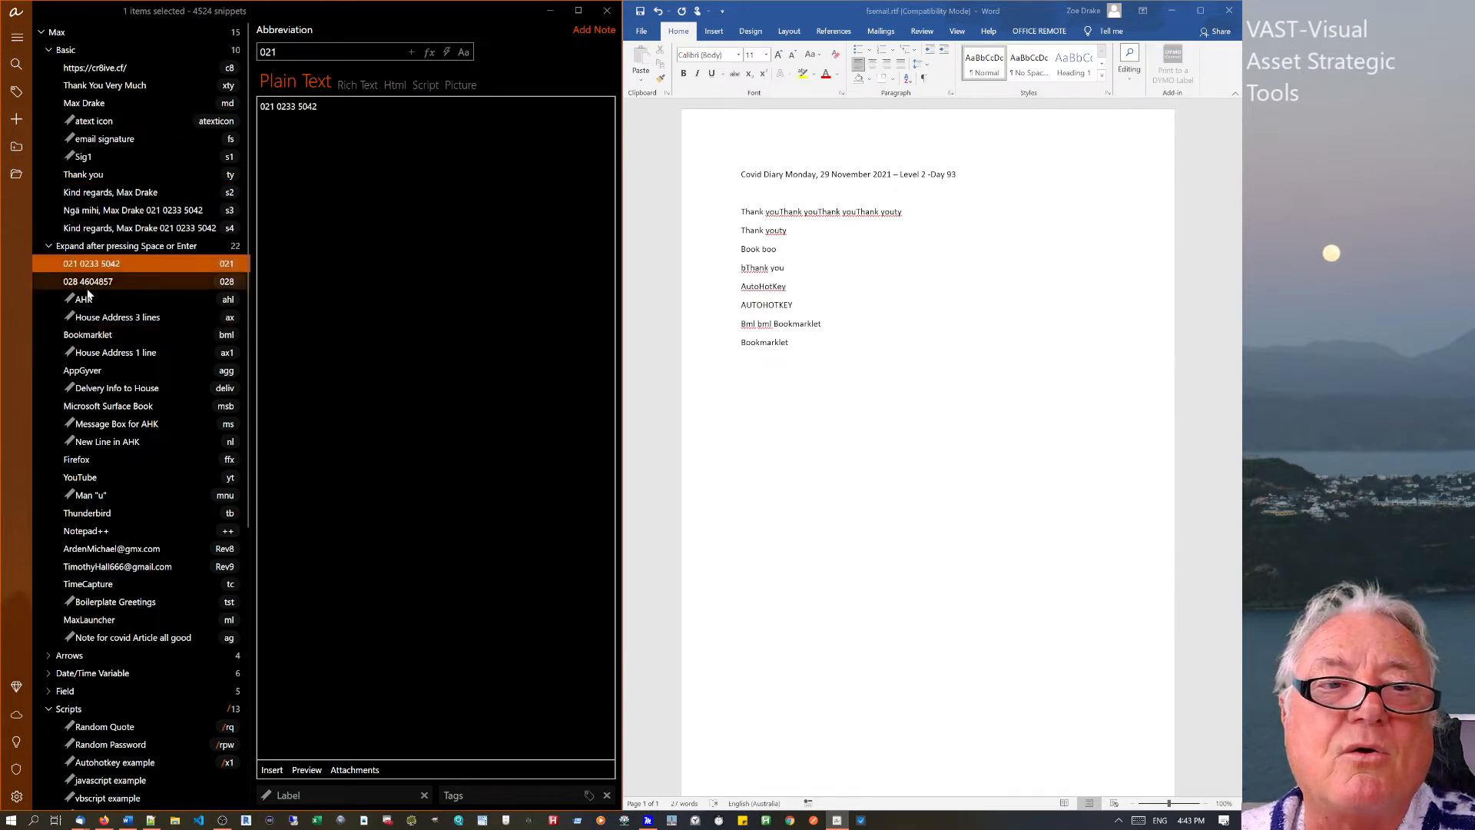
pyautogui.click(792, 346)
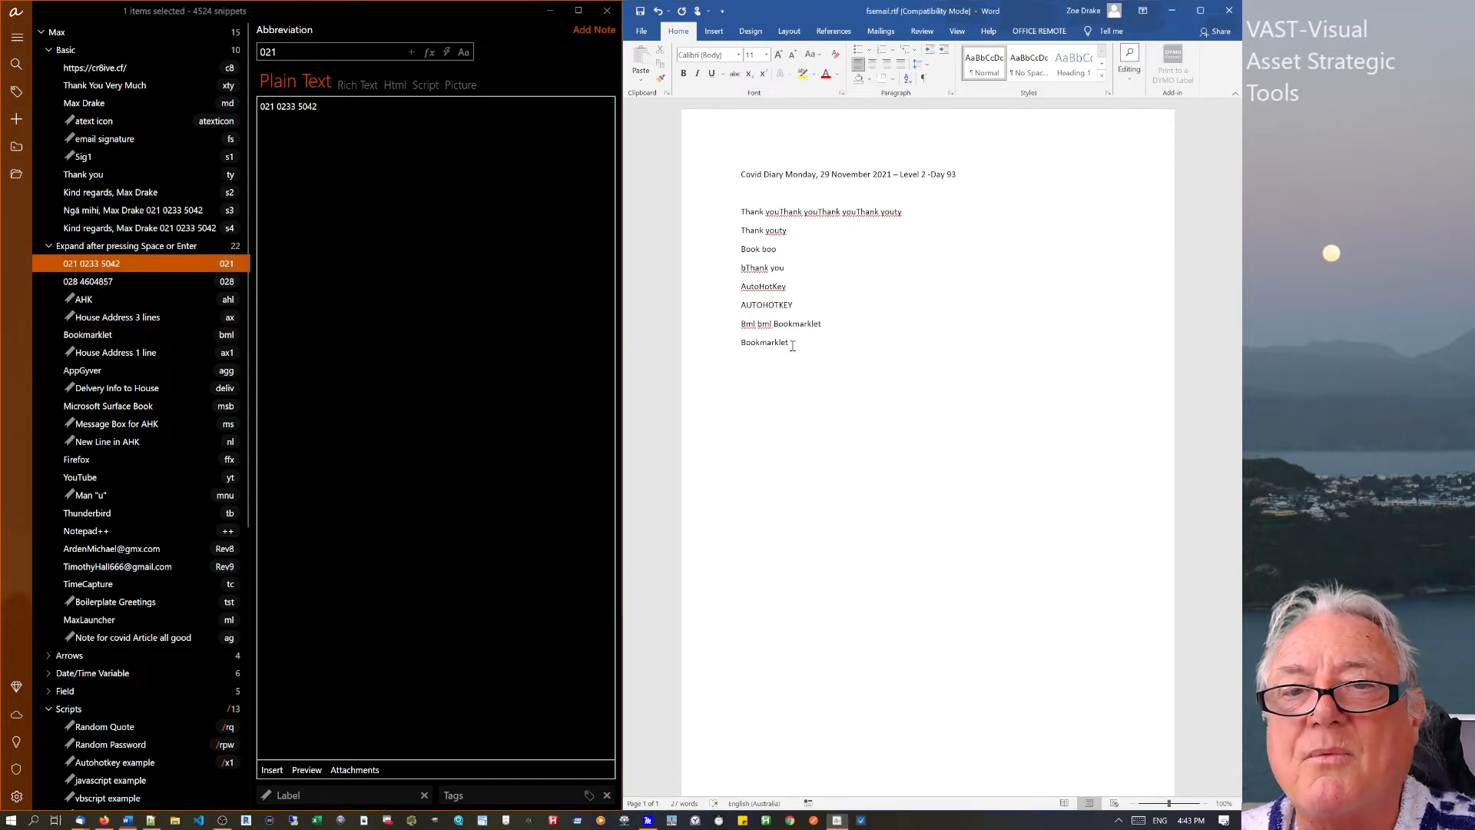
pyautogui.press('Return')
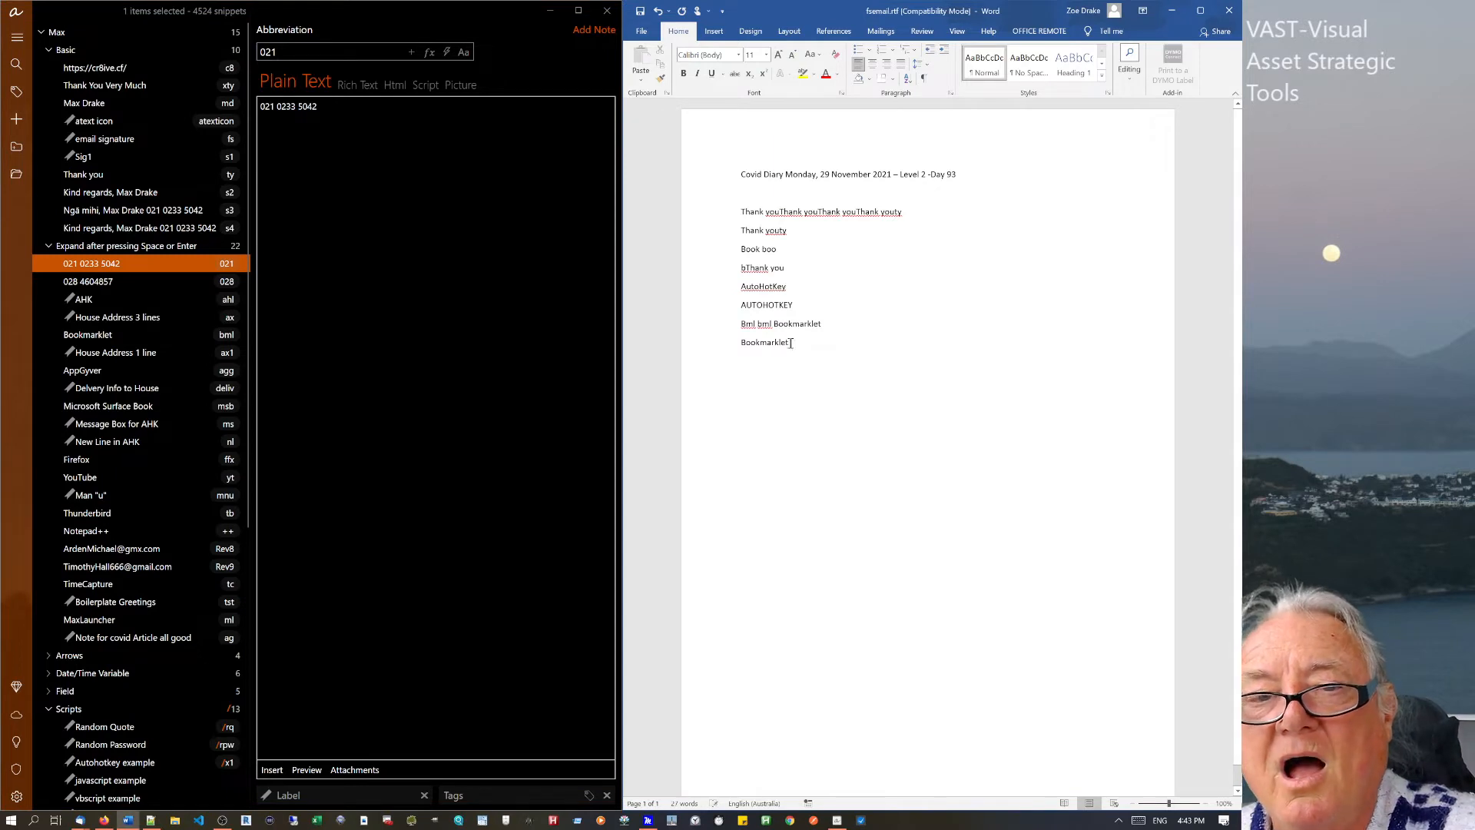
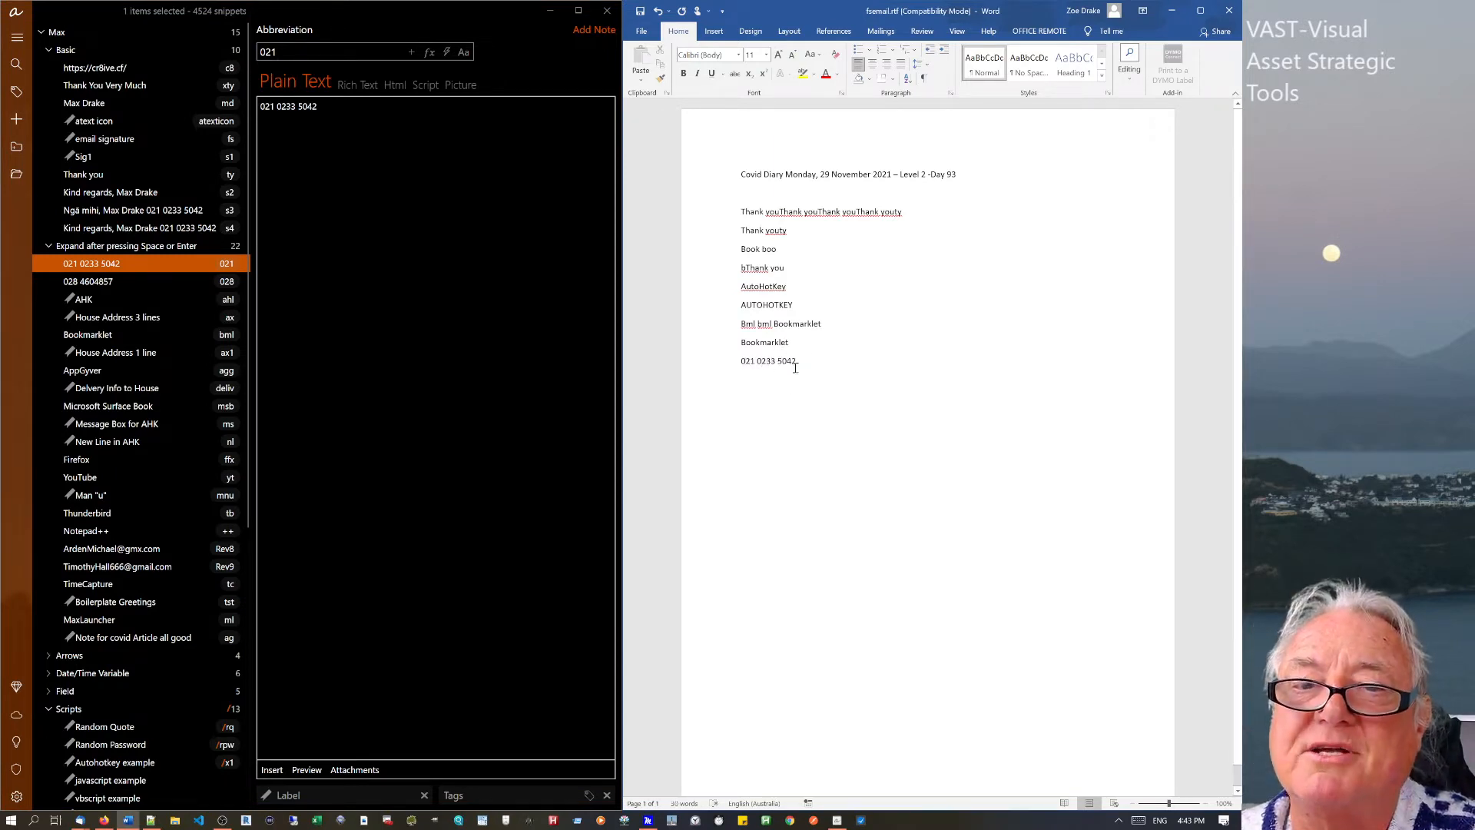
pyautogui.tripleClick(774, 362)
pyautogui.click(800, 382)
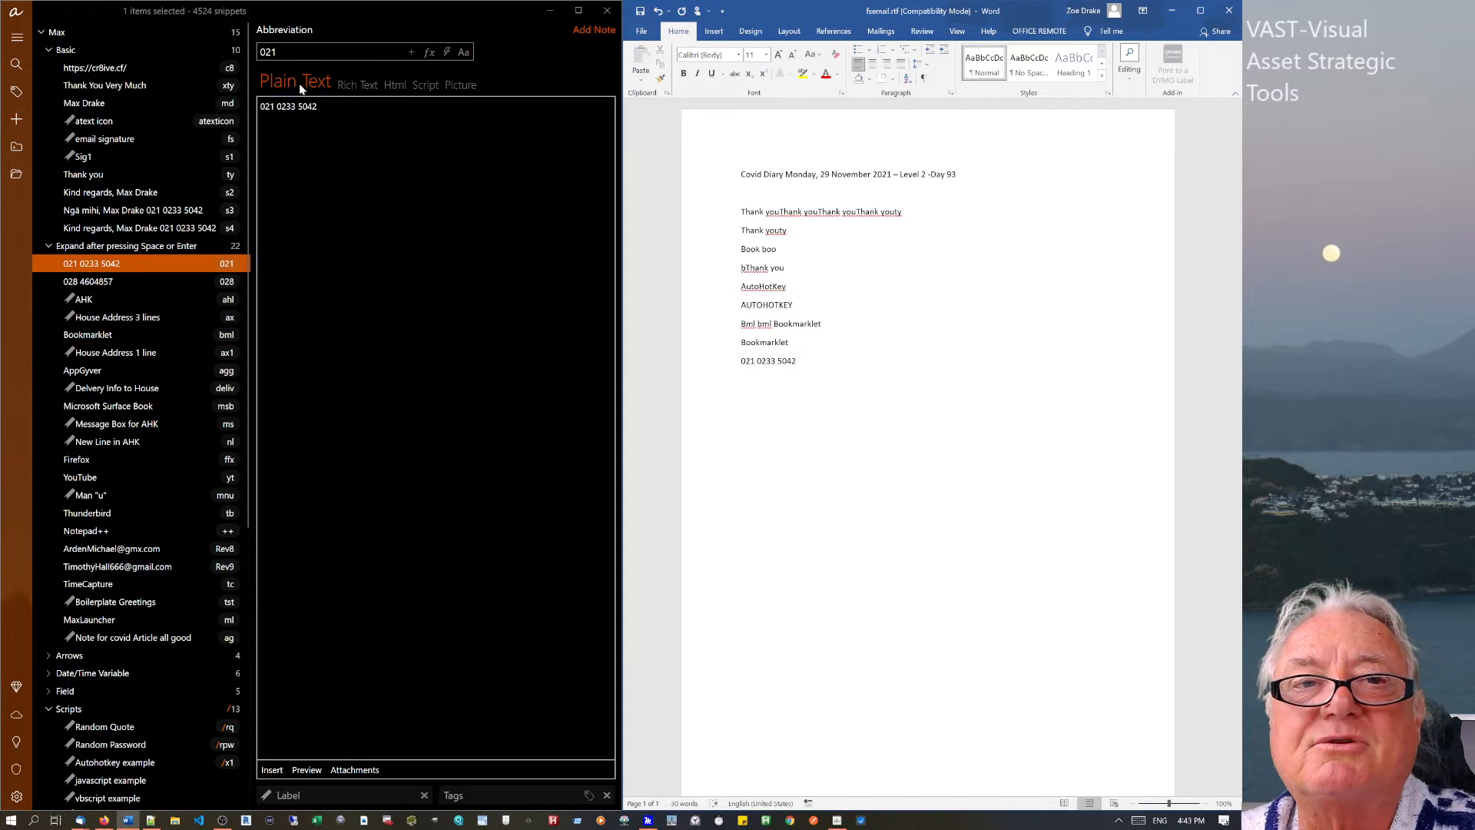
# Cycle through Rich Text, Html, Script and Picture content types, view atext icon, then reopen Bookmarklet.
pyautogui.click(345, 84)
pyautogui.click(396, 83)
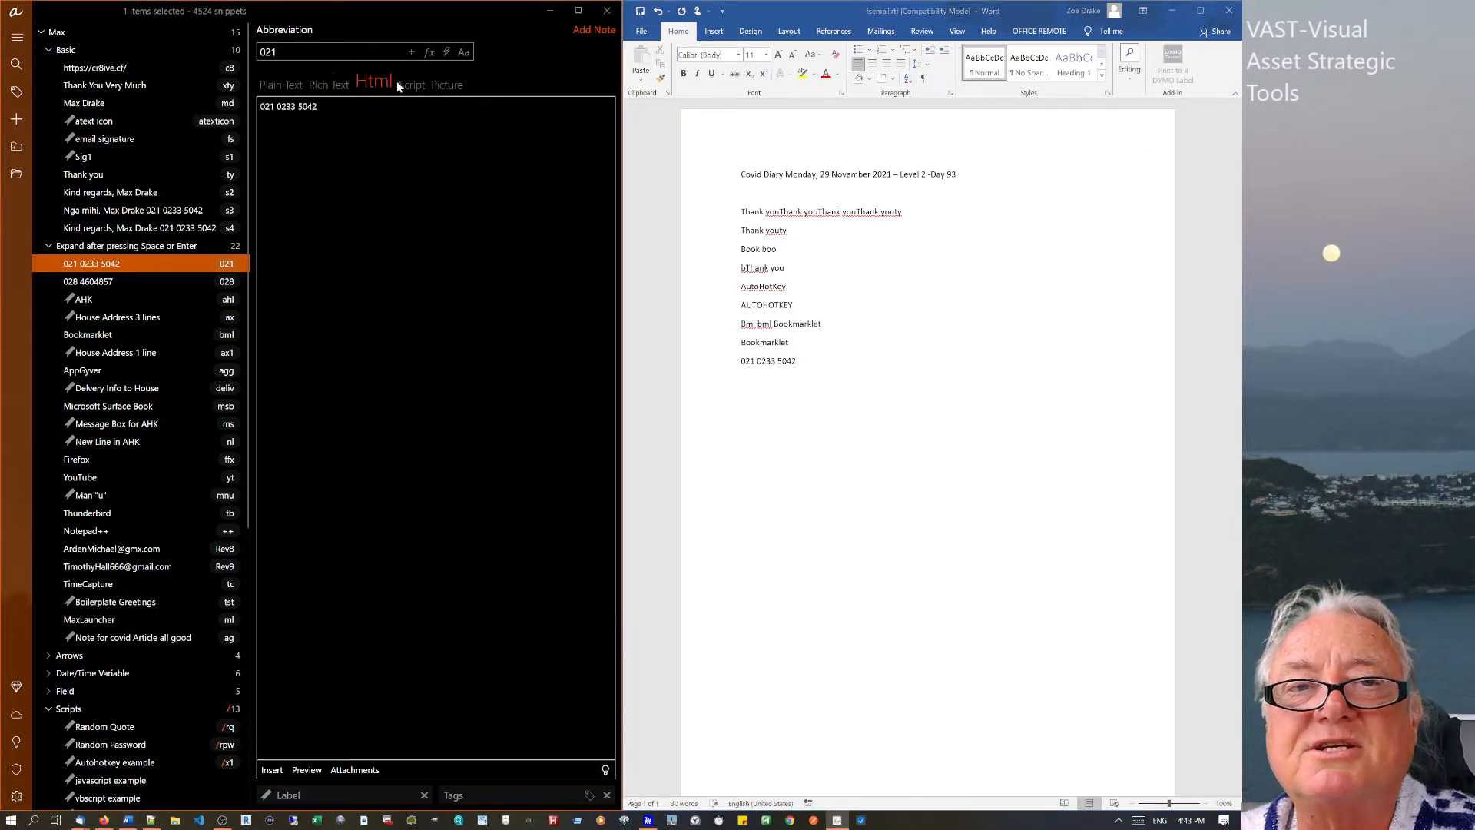
pyautogui.click(425, 86)
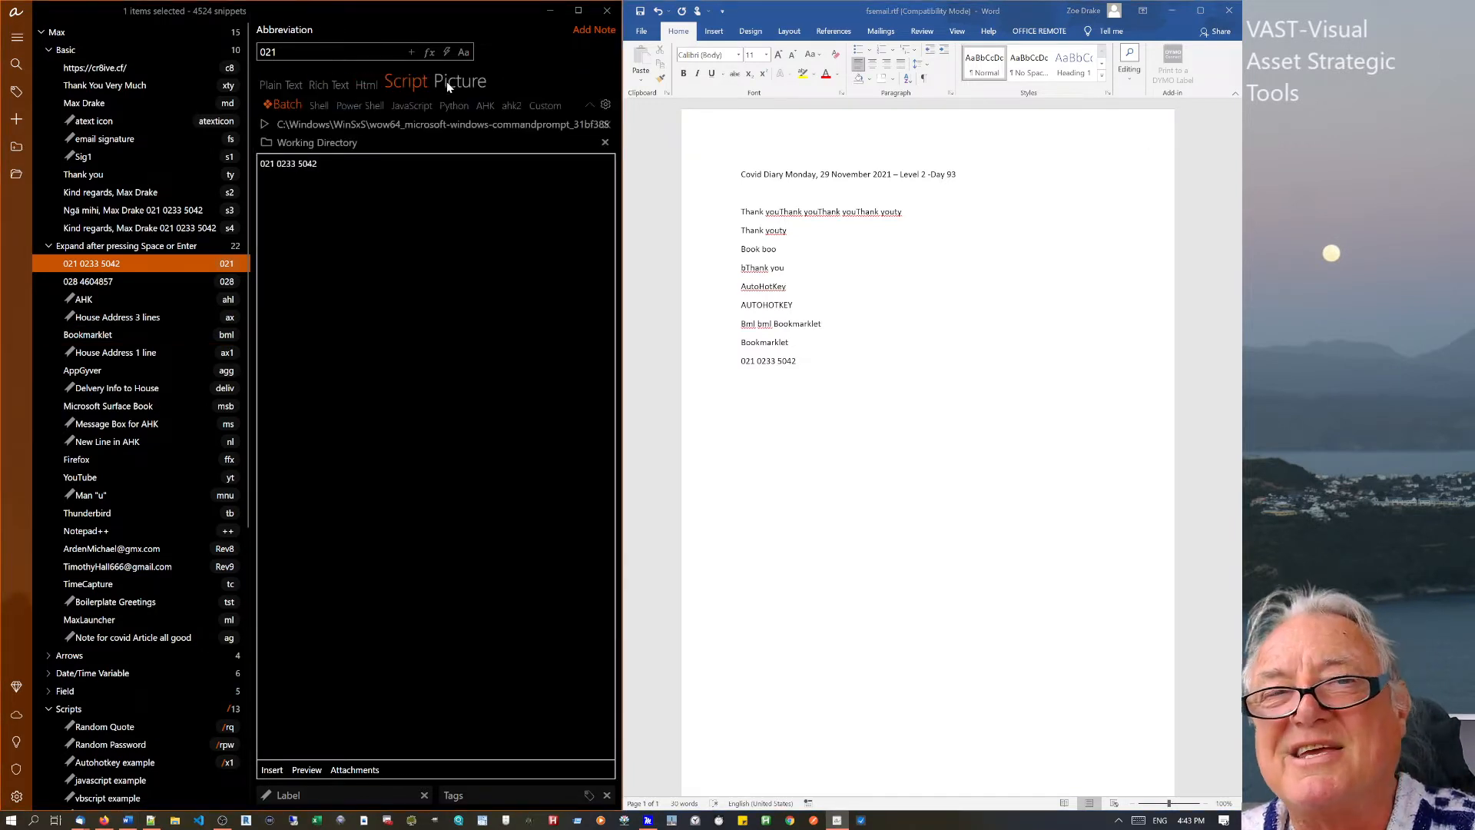
pyautogui.click(455, 81)
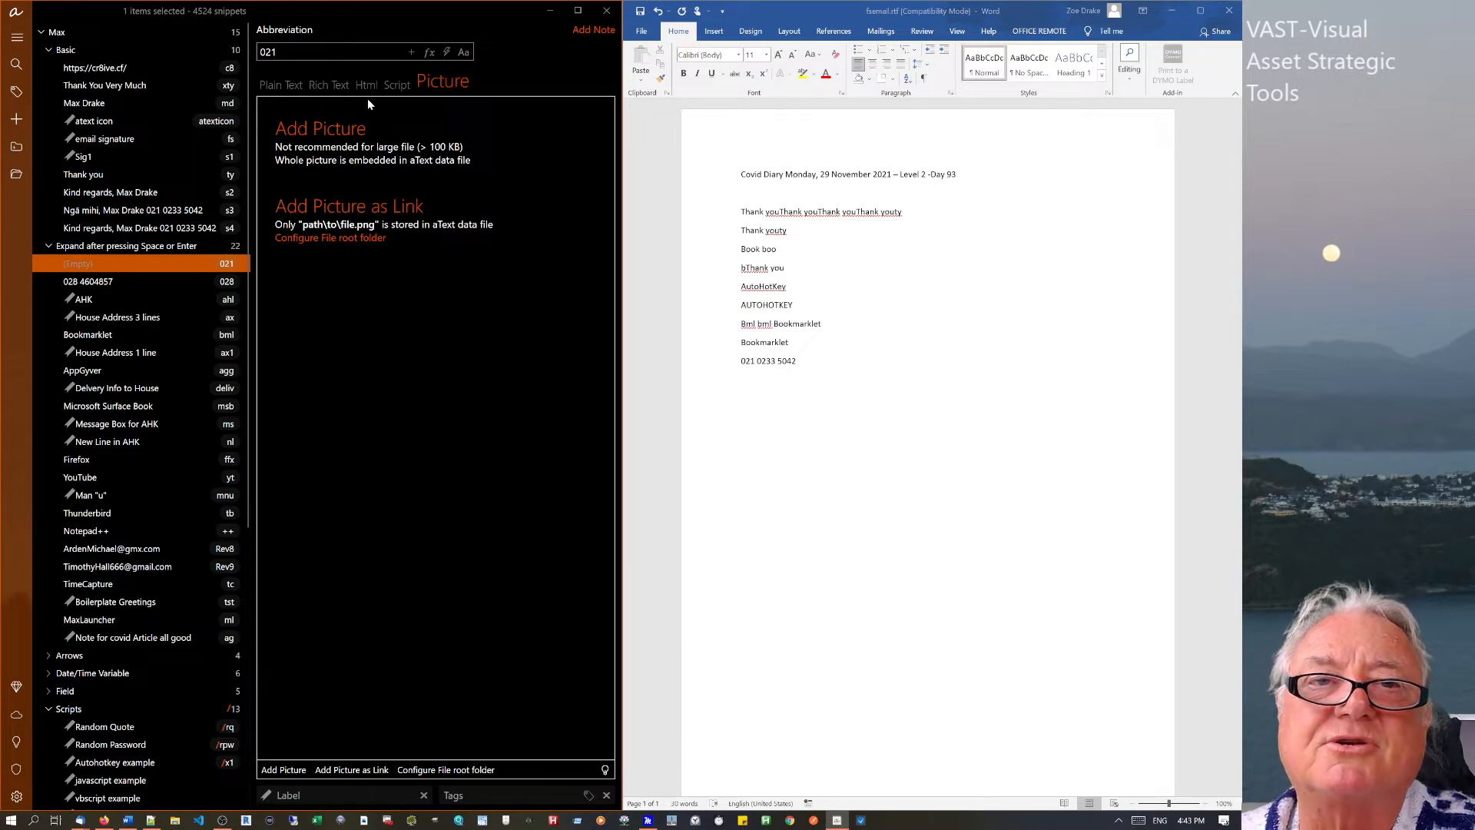
pyautogui.click(99, 128)
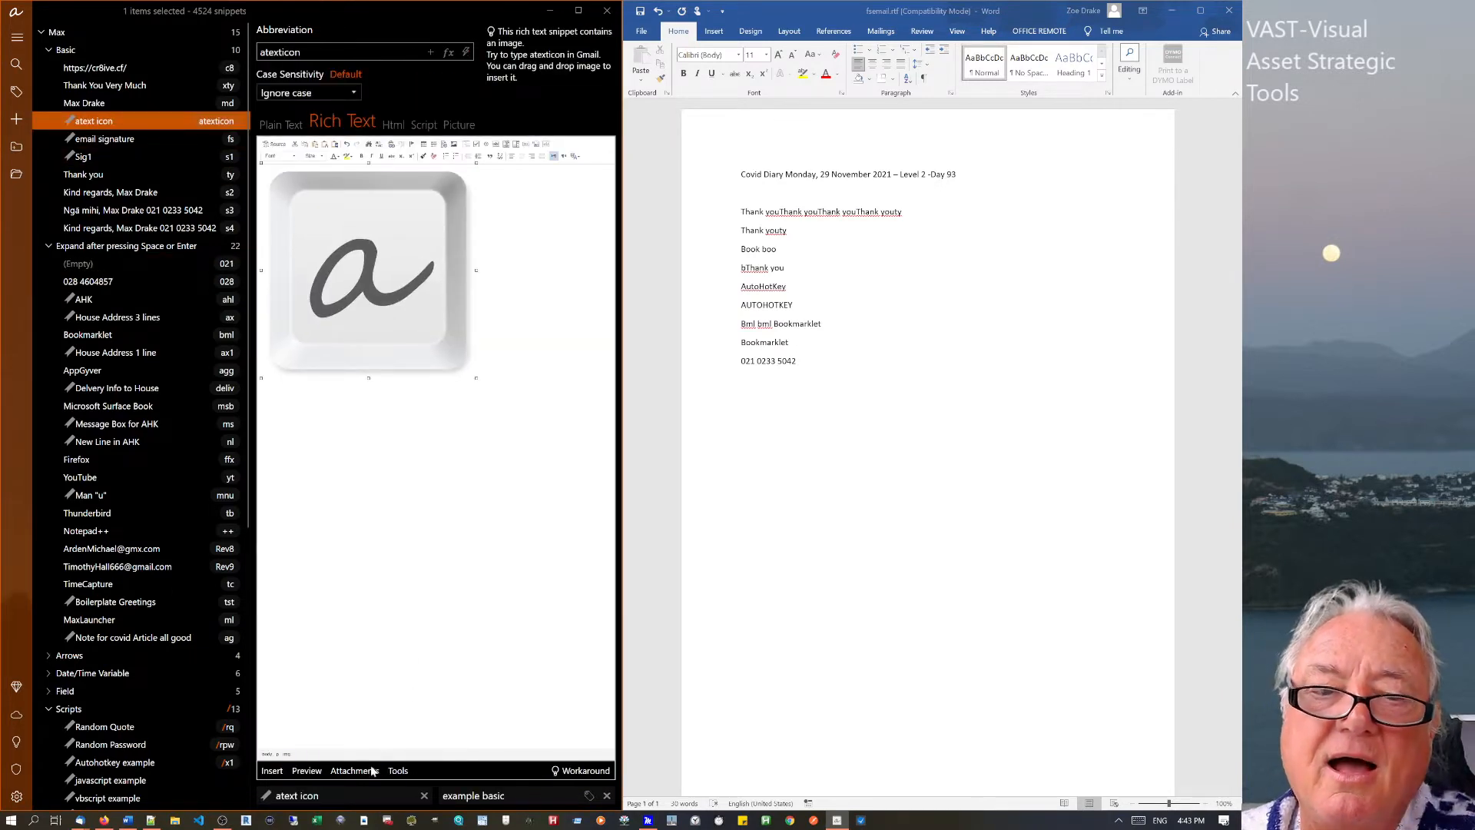
pyautogui.click(883, 615)
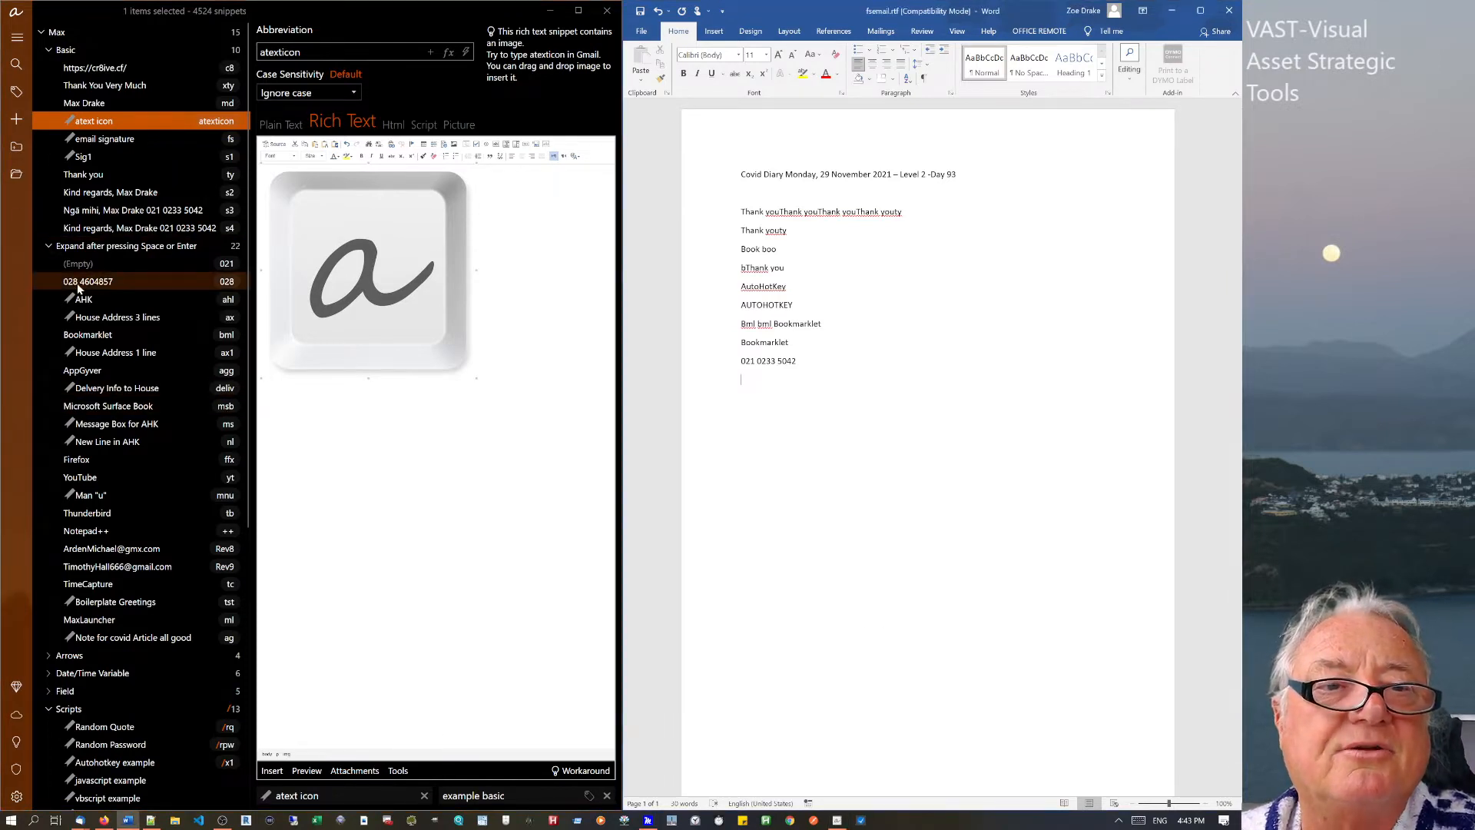
pyautogui.click(104, 336)
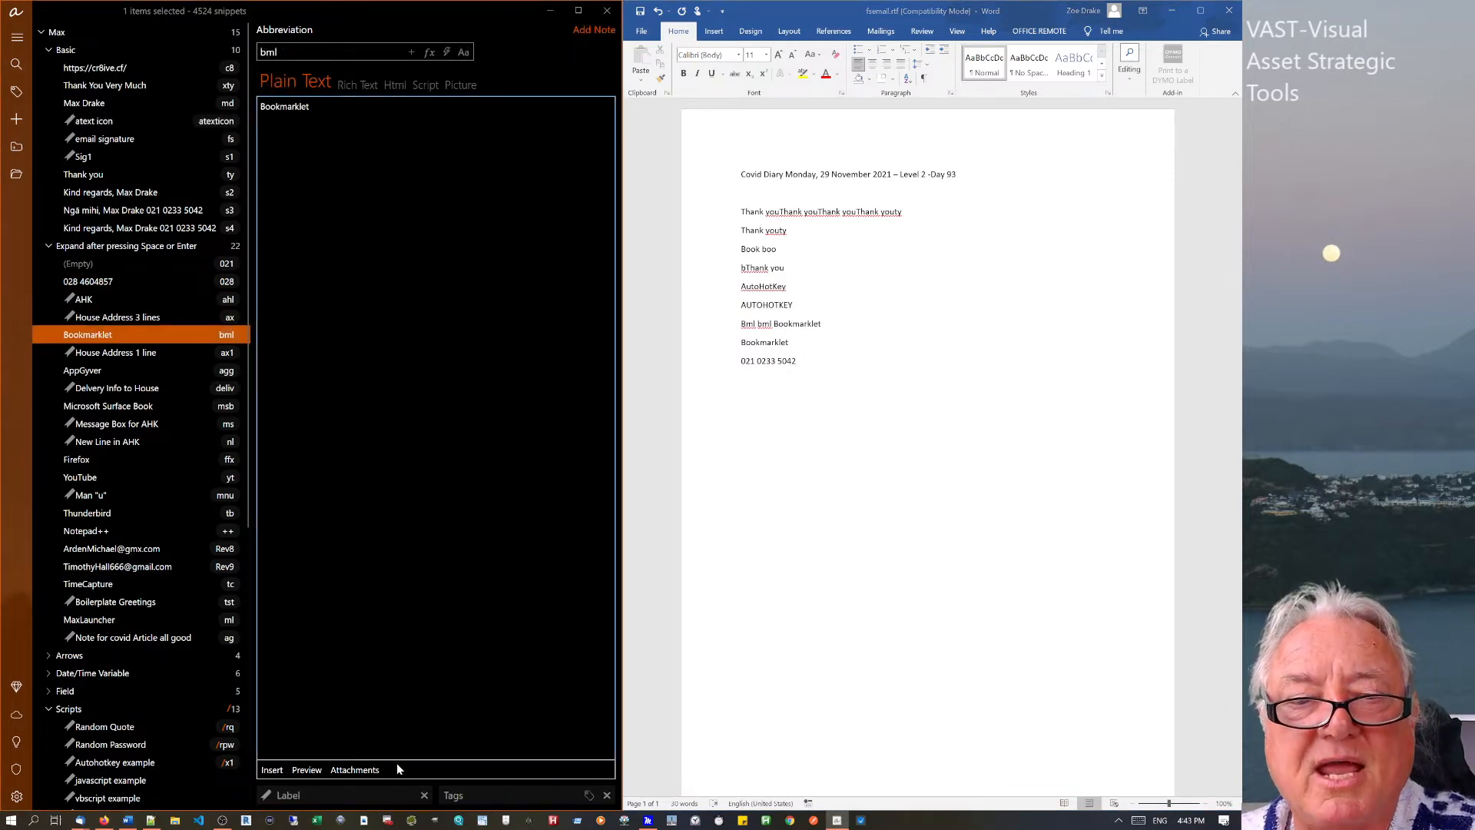
pyautogui.click(358, 769)
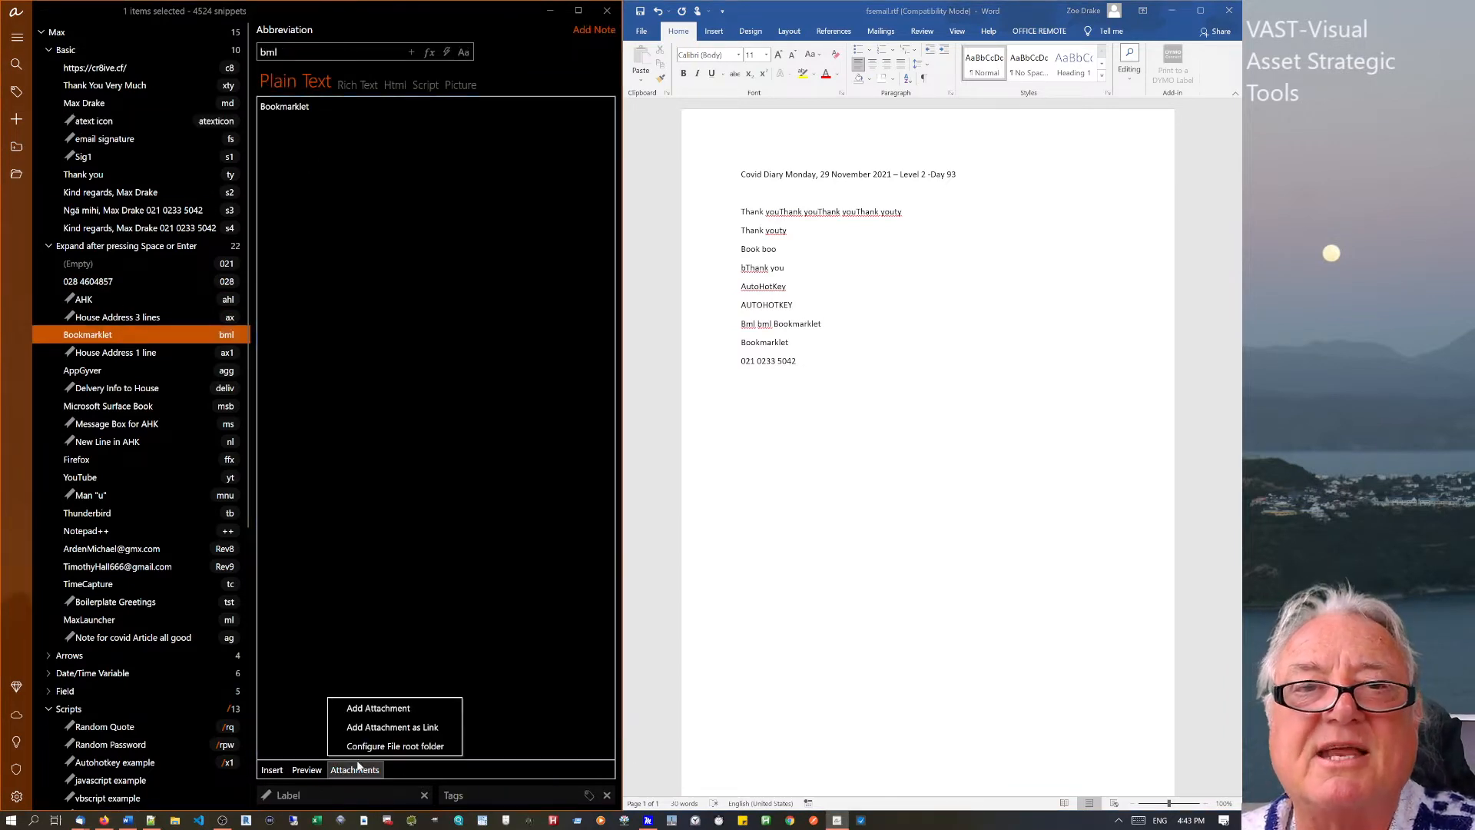
pyautogui.click(396, 727)
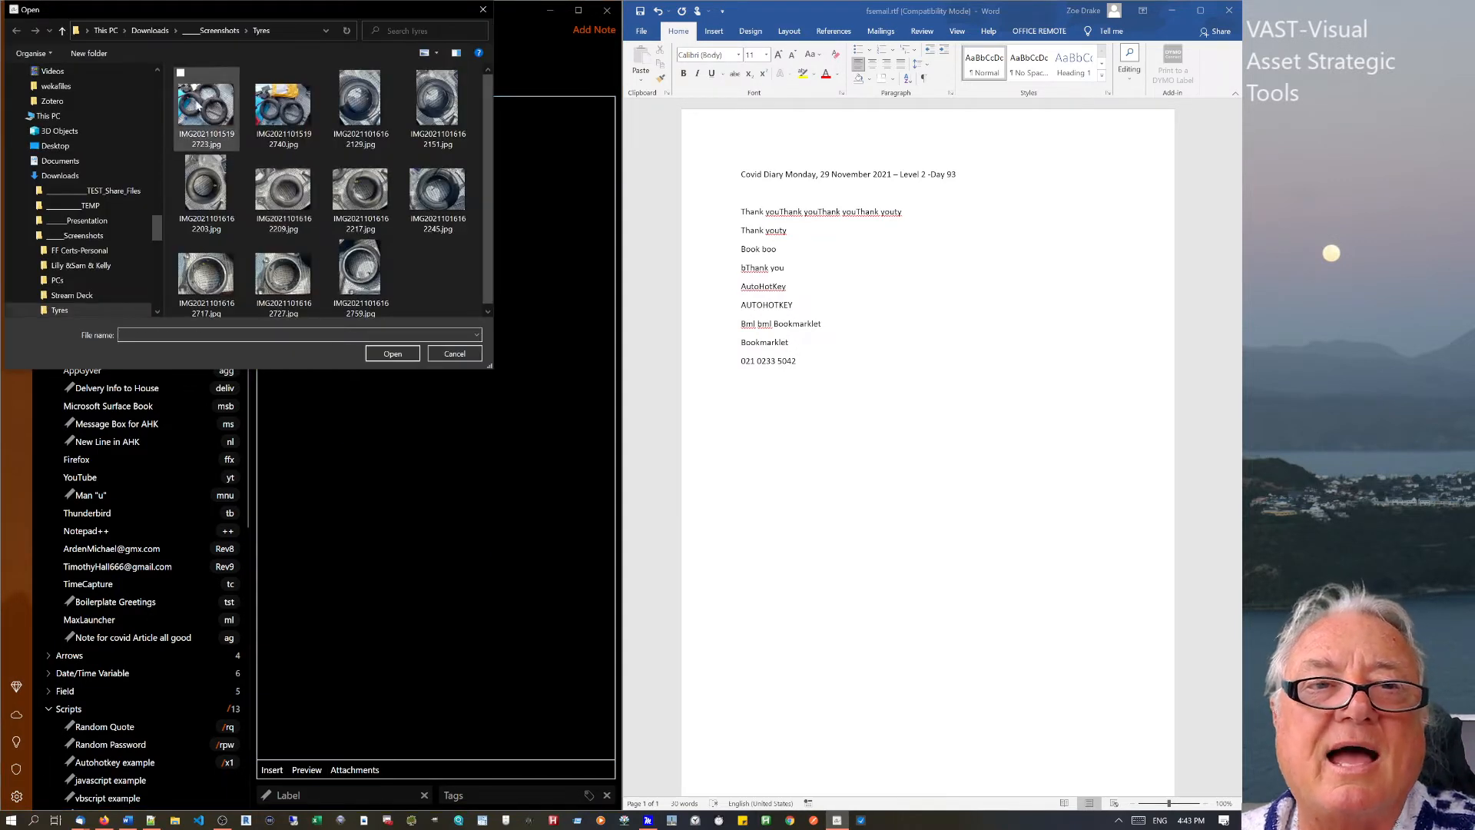
pyautogui.click(393, 355)
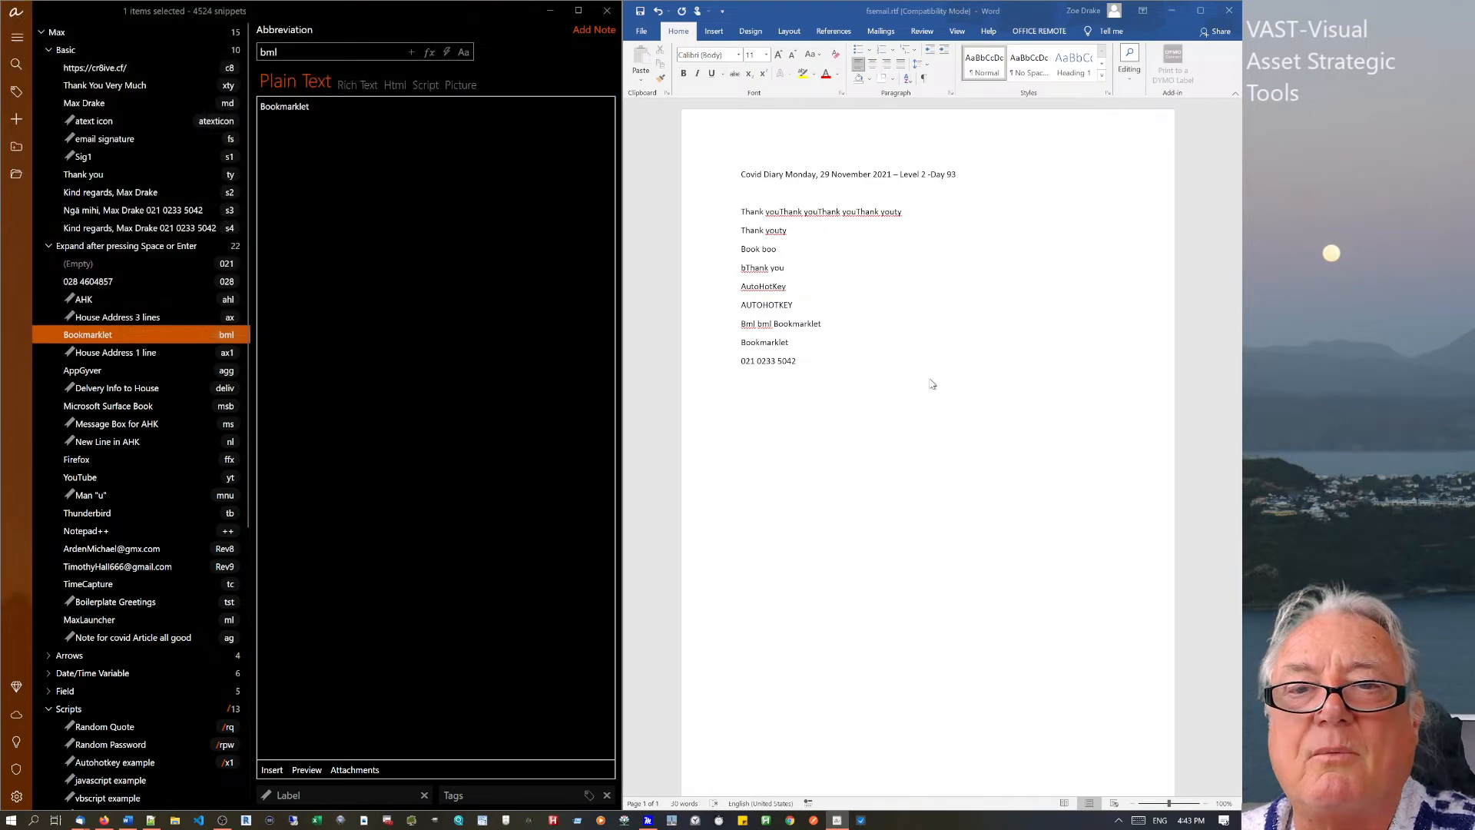
pyautogui.click(836, 363)
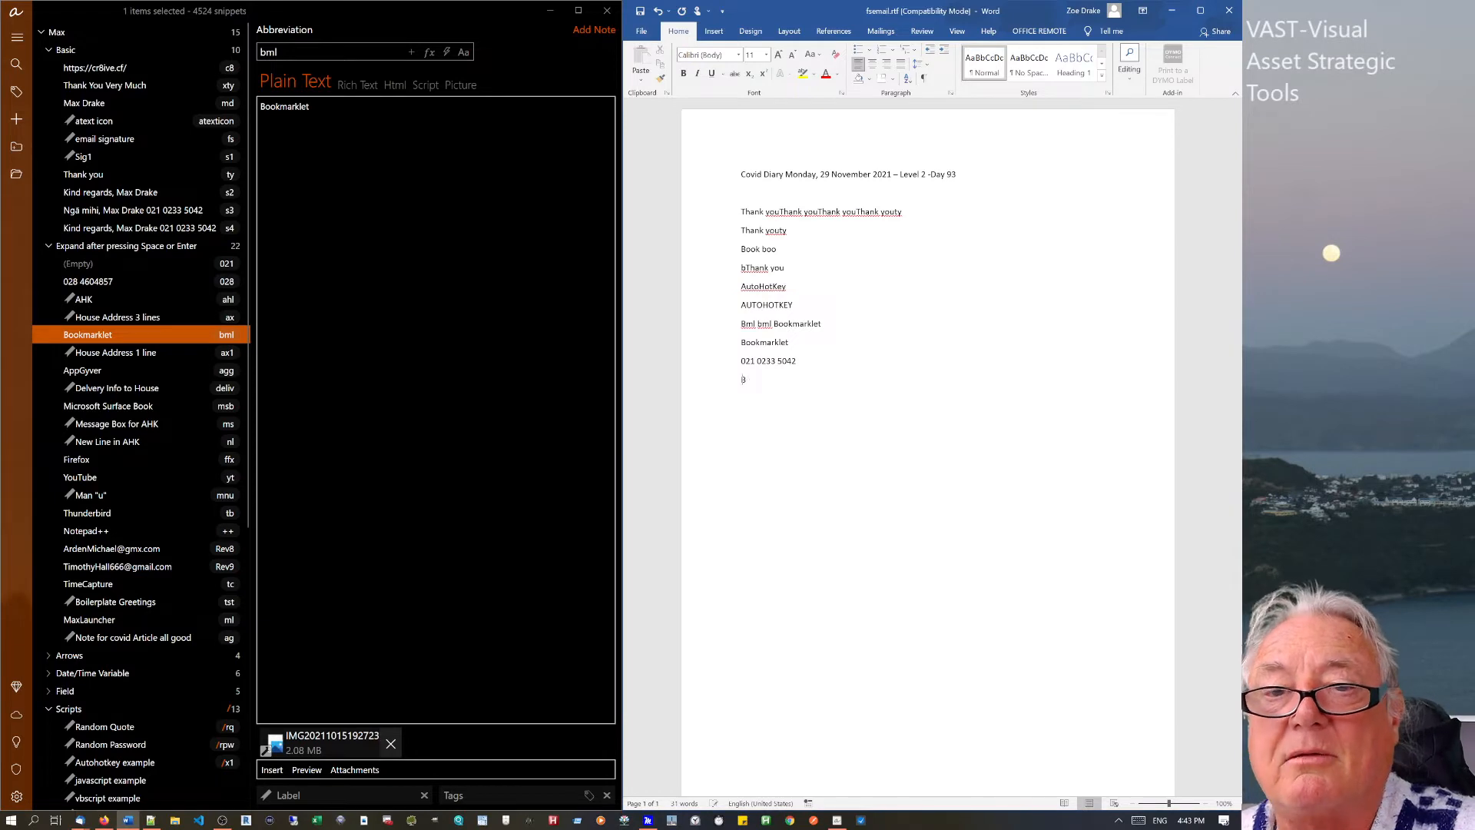
pyautogui.write('ml')
pyautogui.press('space')
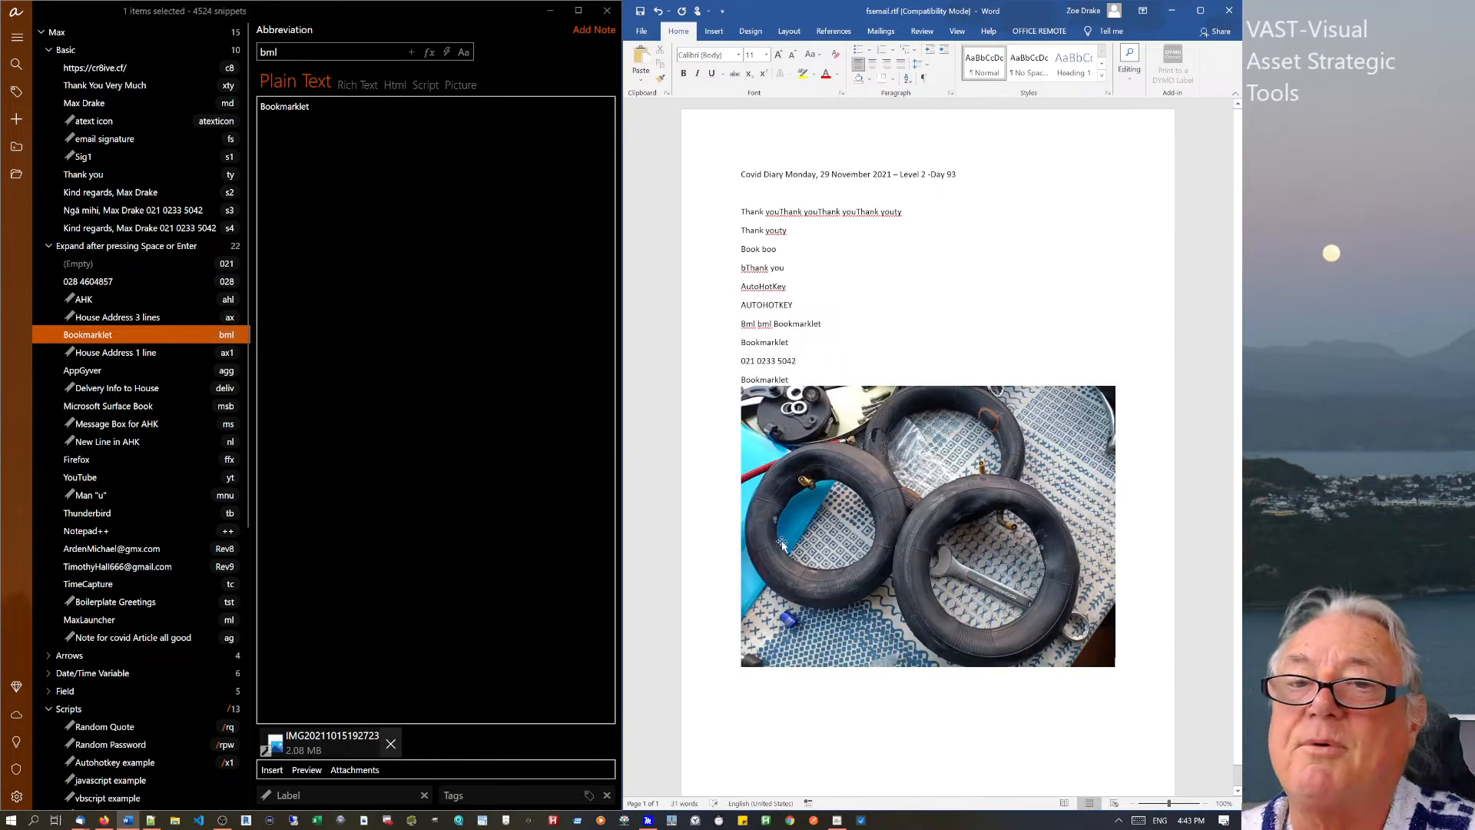
pyautogui.click(789, 663)
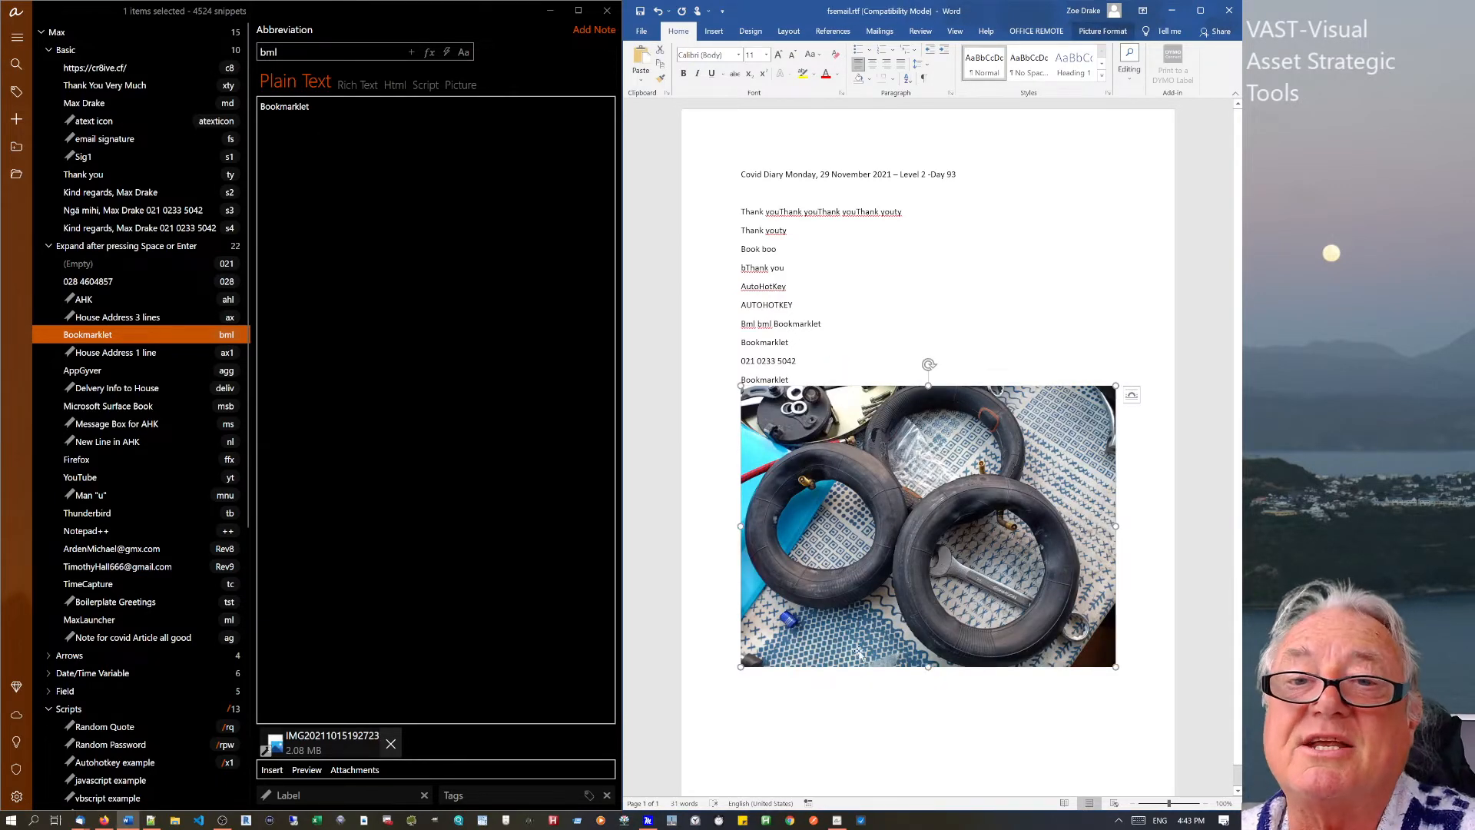
pyautogui.moveTo(740, 374); pyautogui.dragTo(1067, 613)
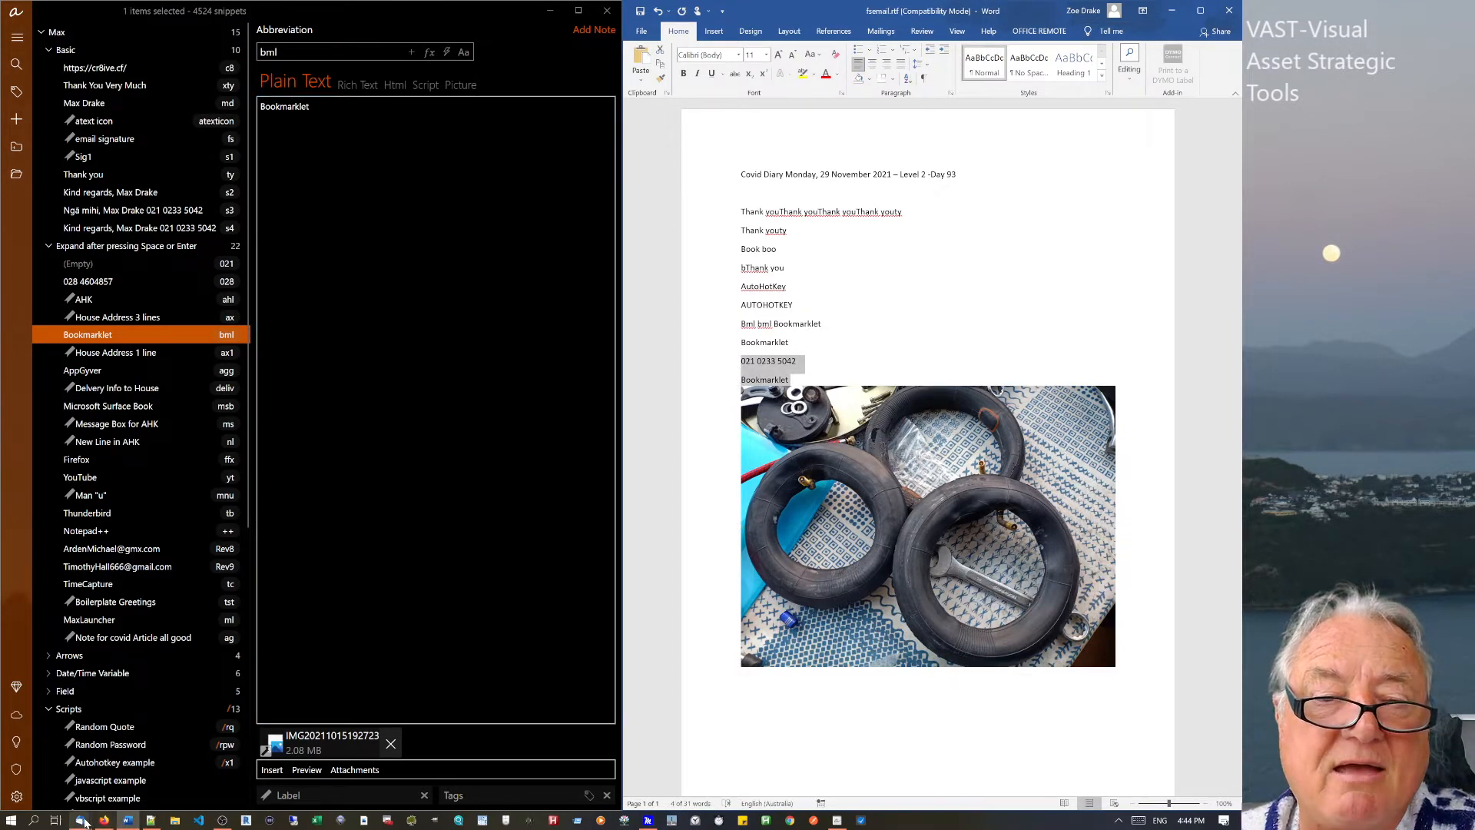
# In Notepad++'s new 3 file, type bml on line 2 to expand Bookmarklet.
pyautogui.click(151, 819)
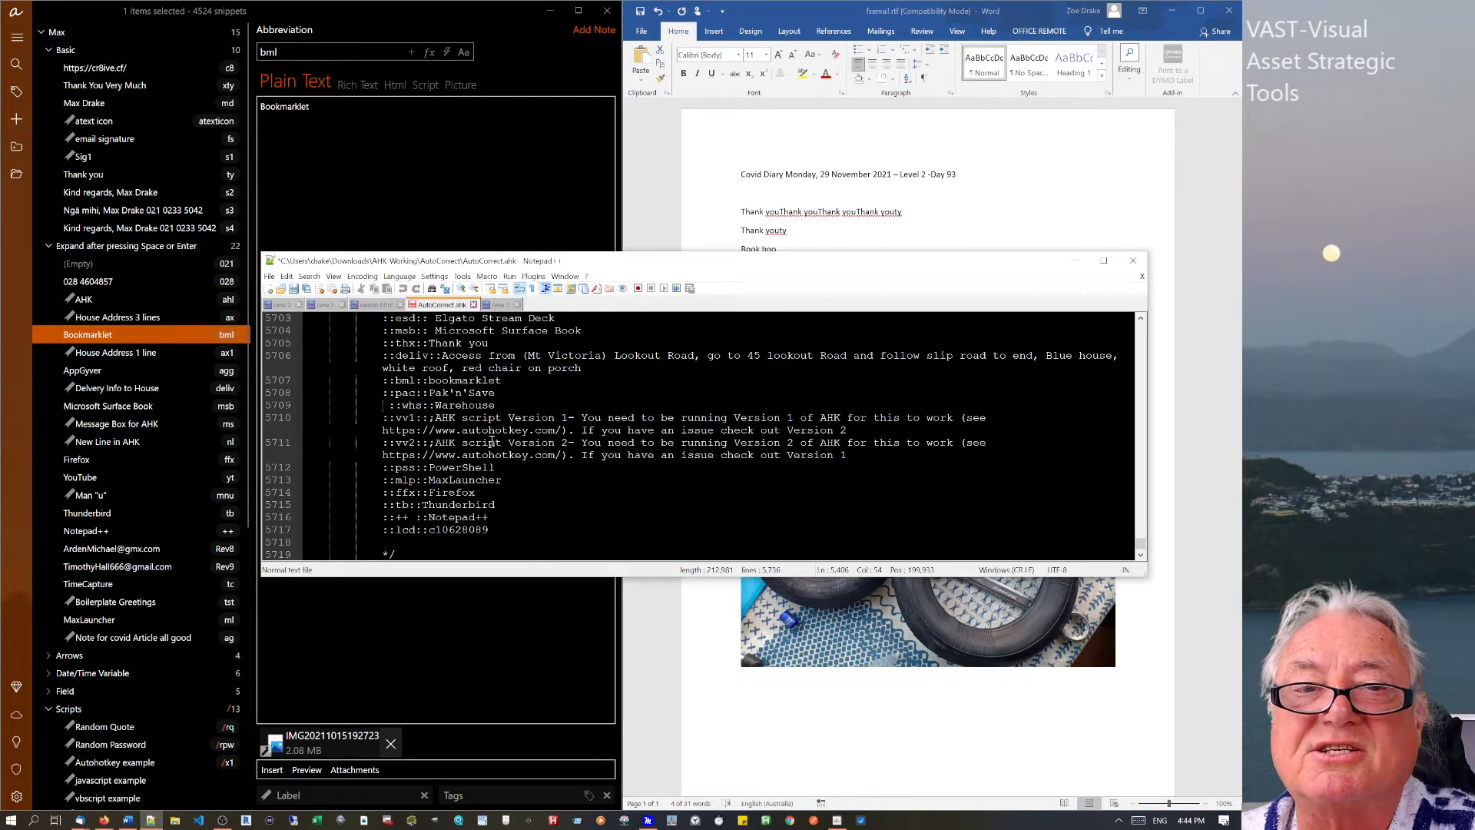
pyautogui.click(500, 305)
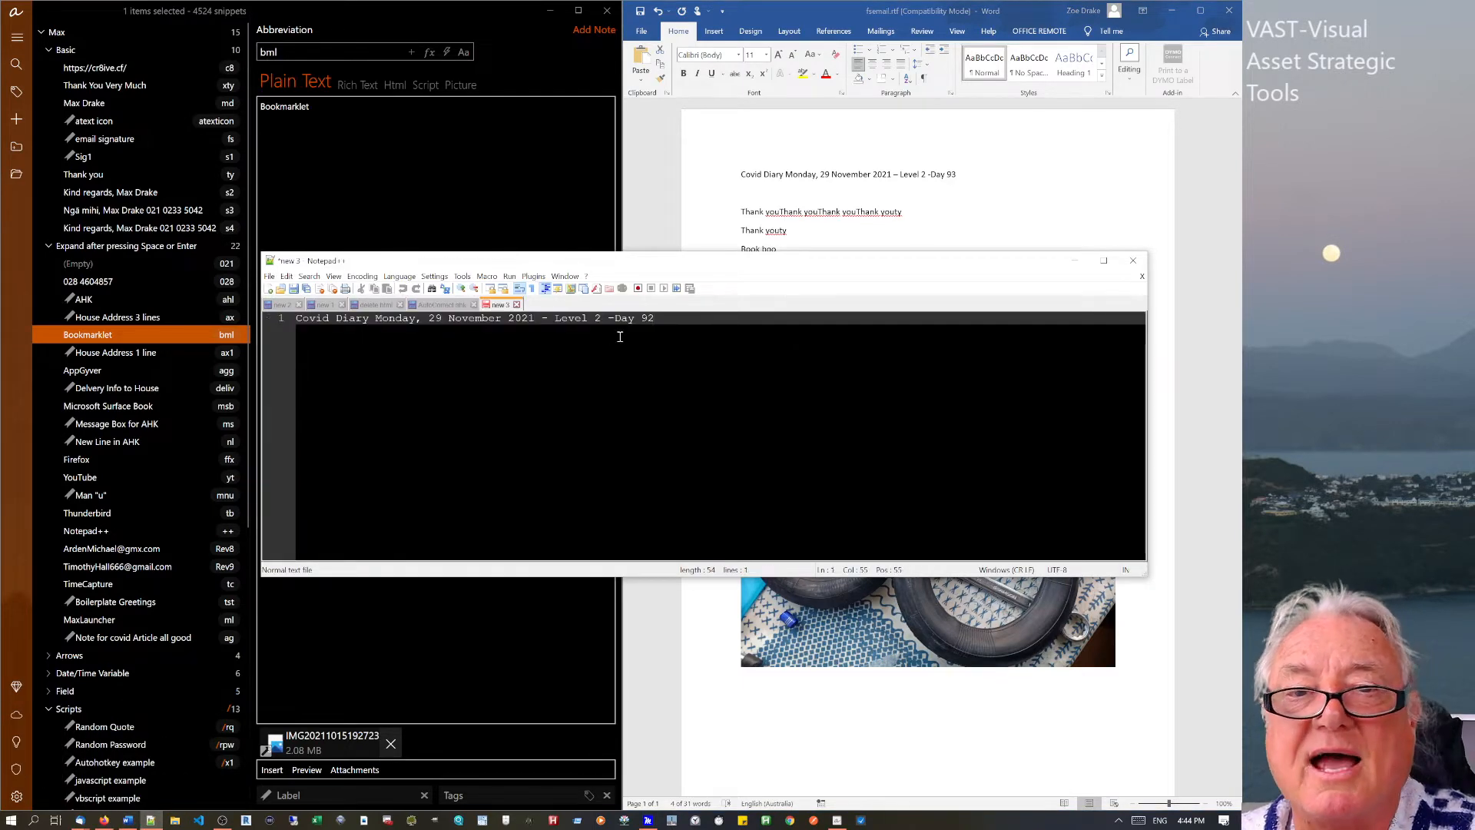
pyautogui.press('Return')
pyautogui.write('bml')
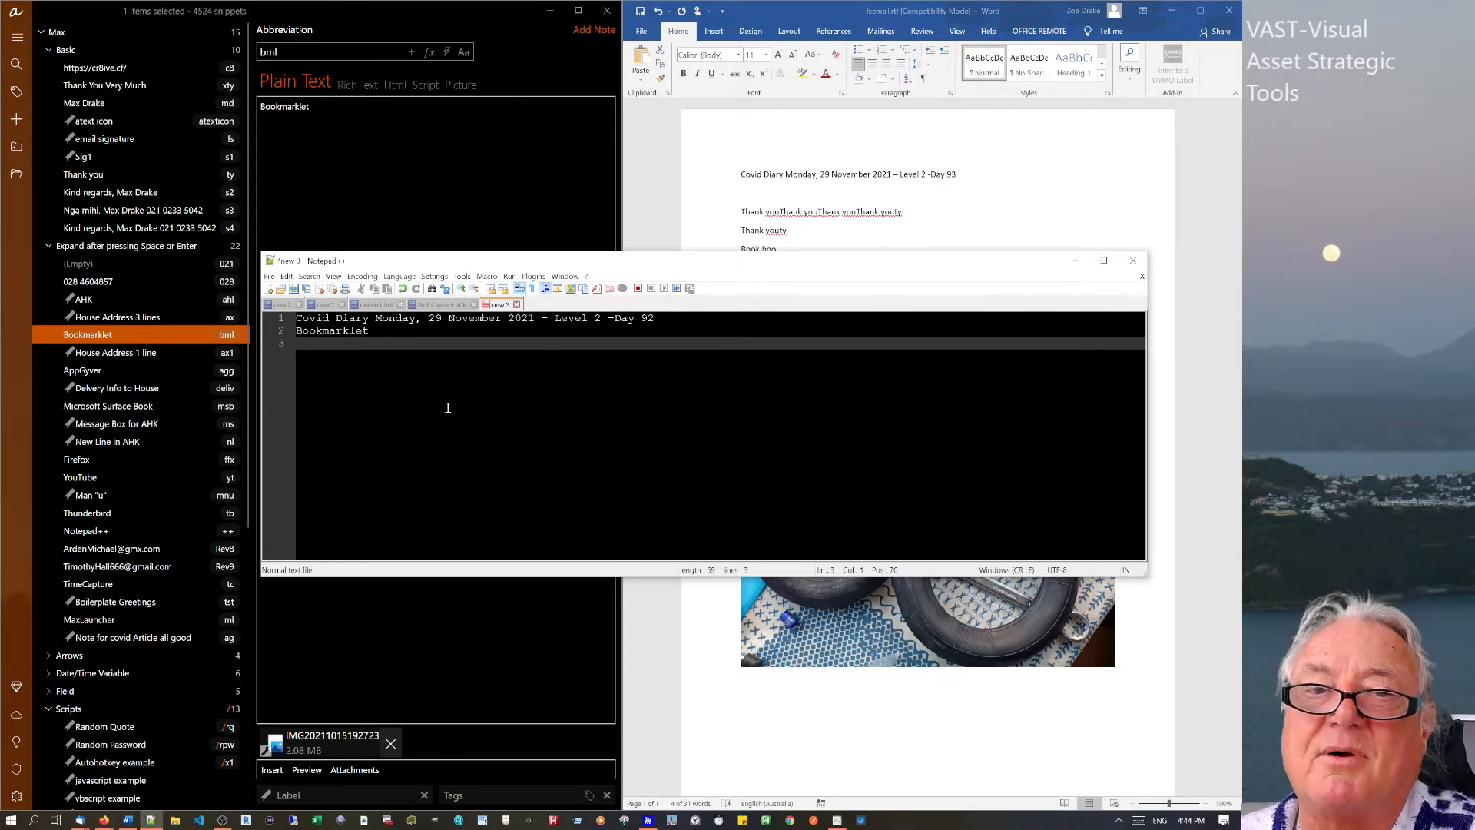
# Remove the tyre photo attachment from the Bookmarklet snippet.
pyautogui.click(919, 230)
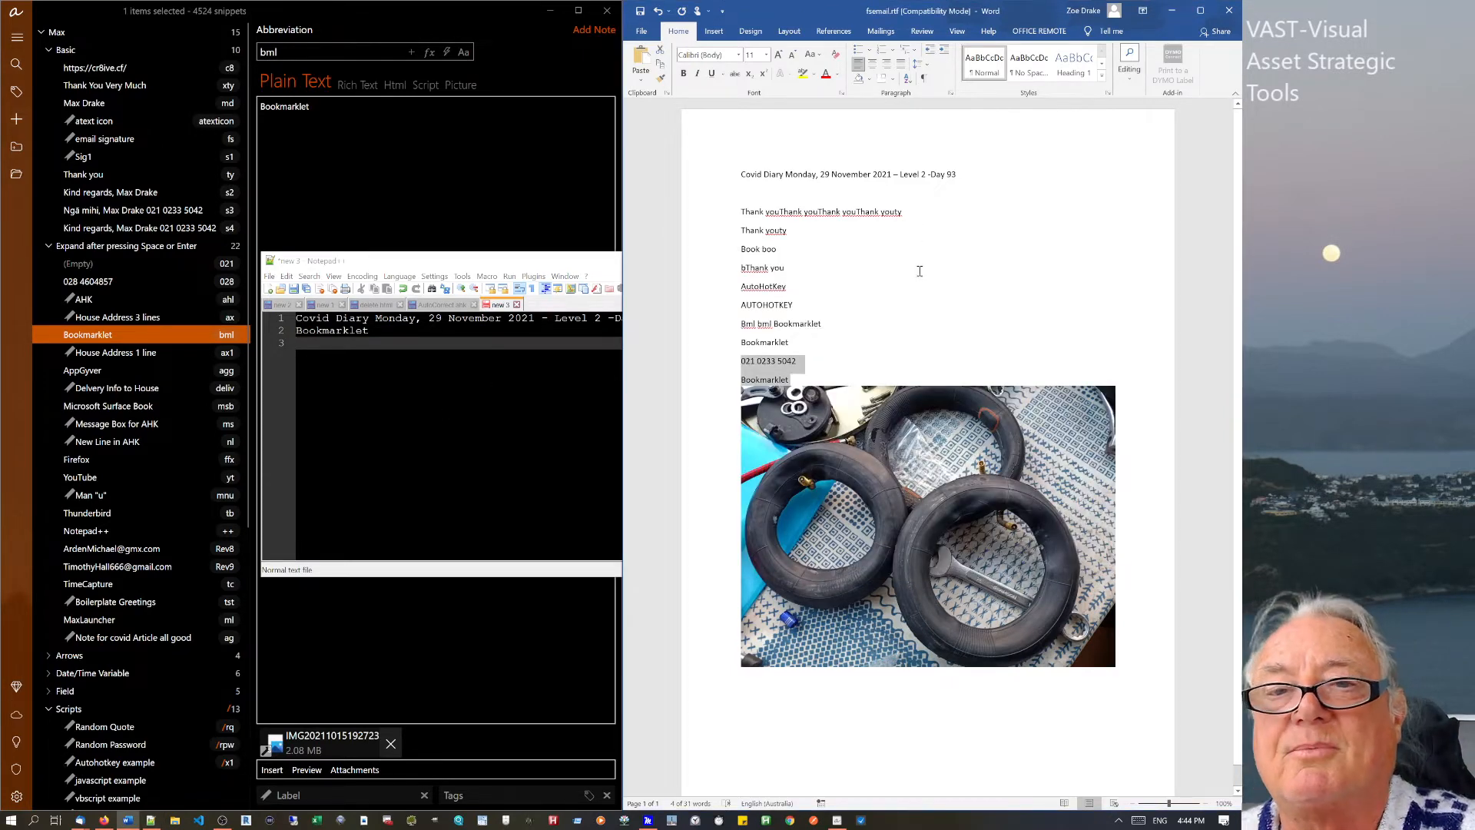
pyautogui.click(421, 382)
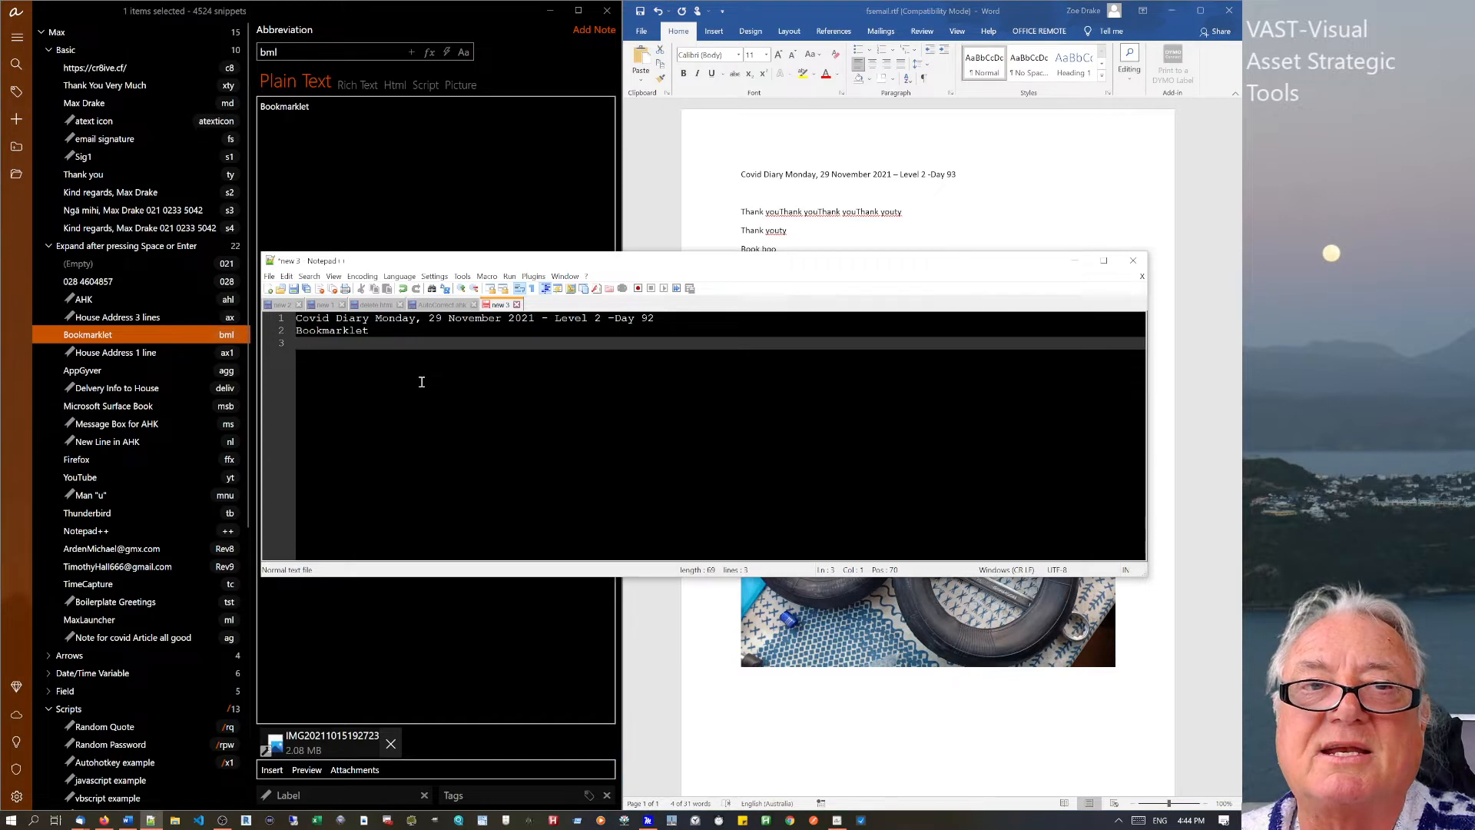
pyautogui.click(390, 749)
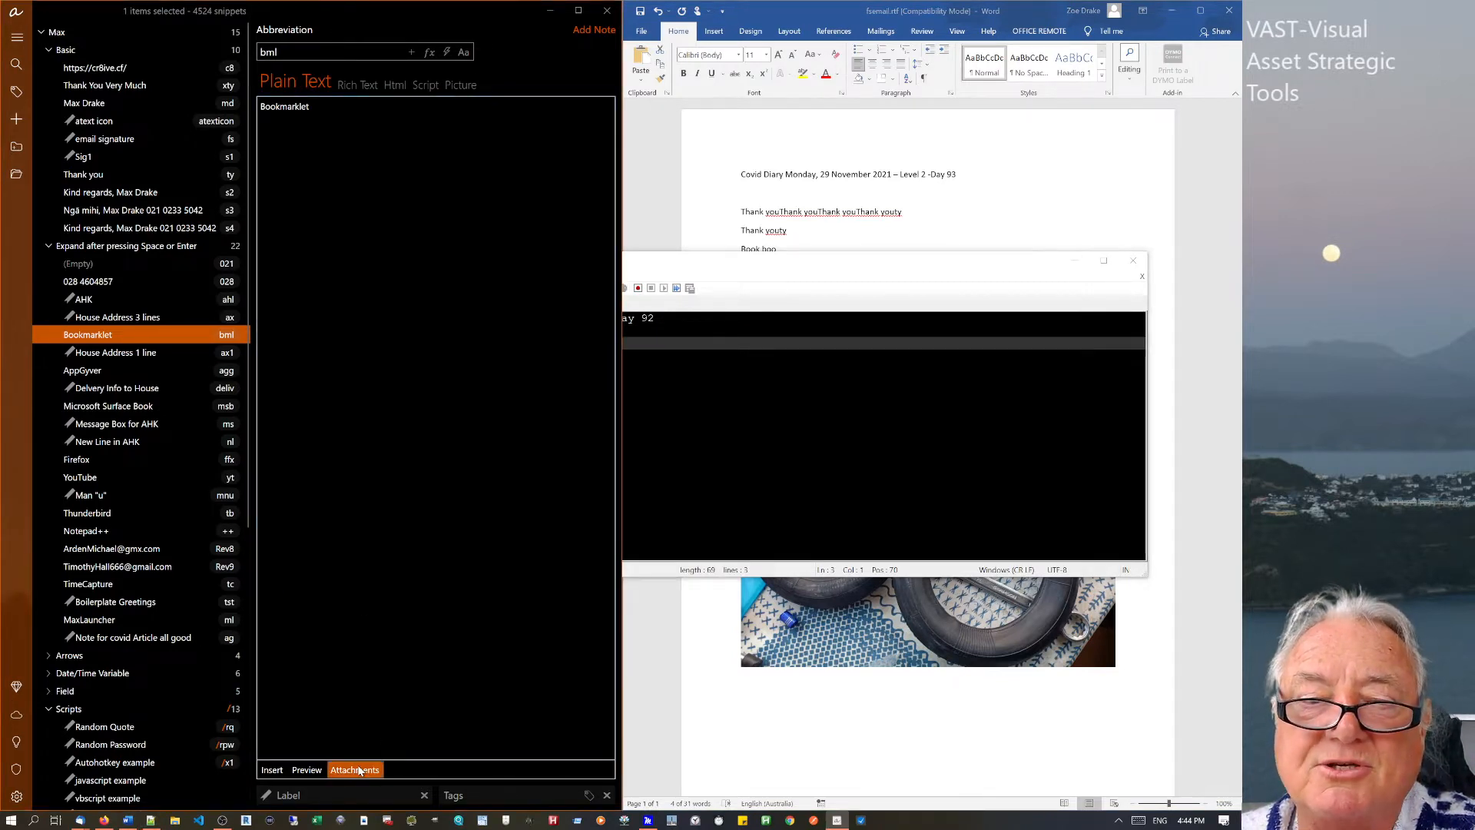
pyautogui.click(359, 770)
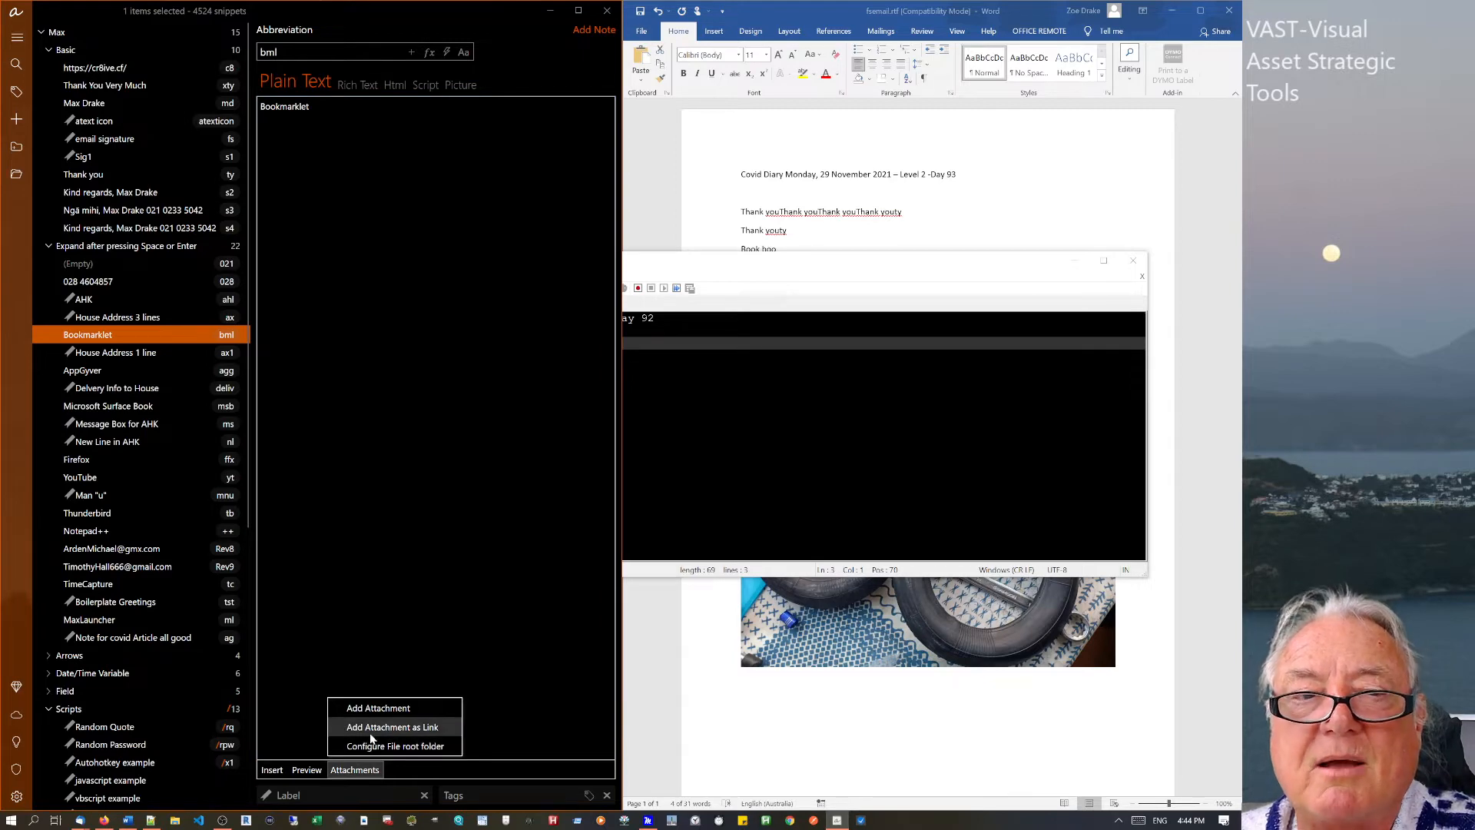
pyautogui.click(371, 736)
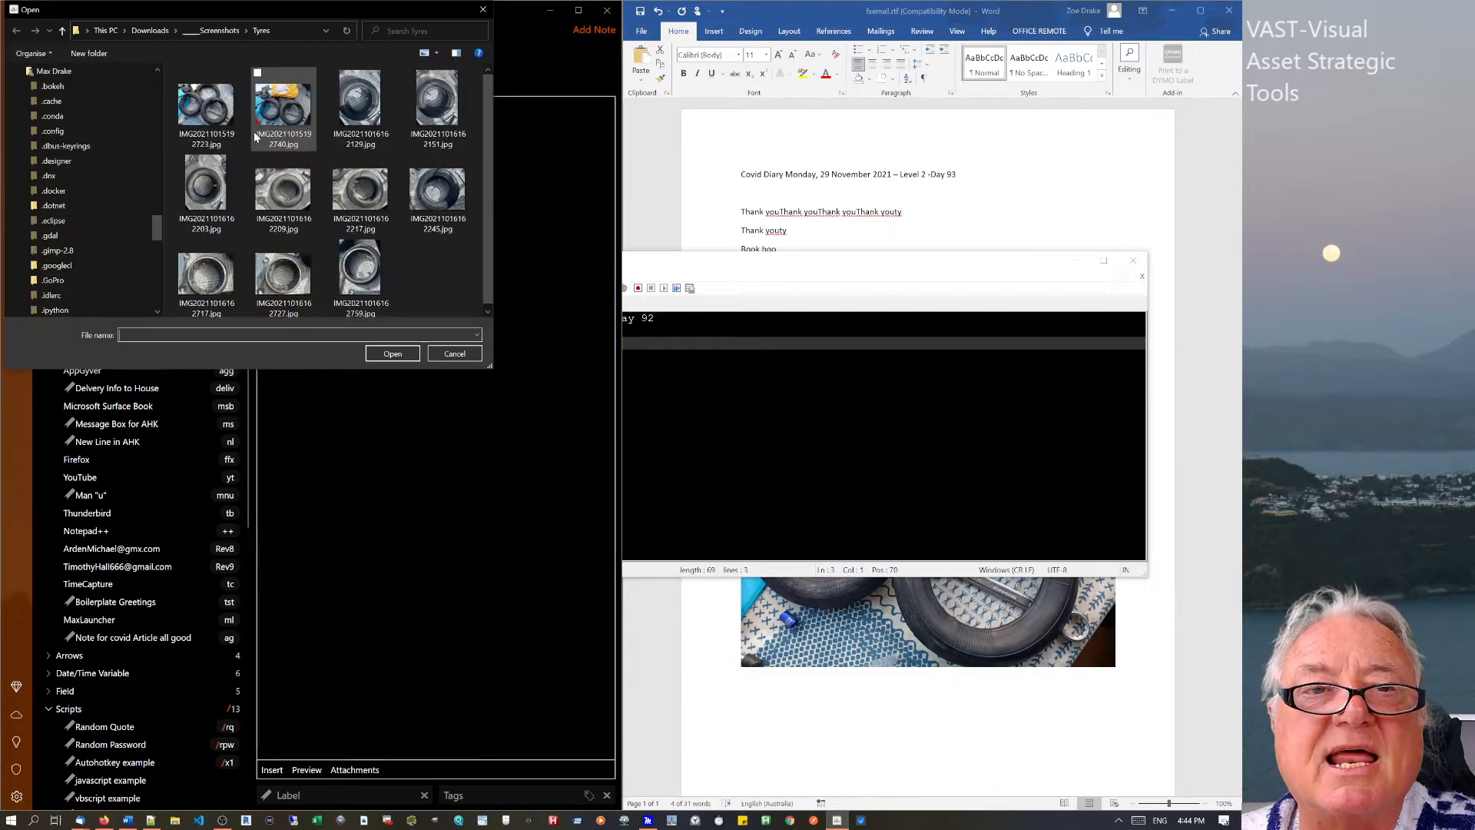
pyautogui.click(206, 108)
pyautogui.click(393, 354)
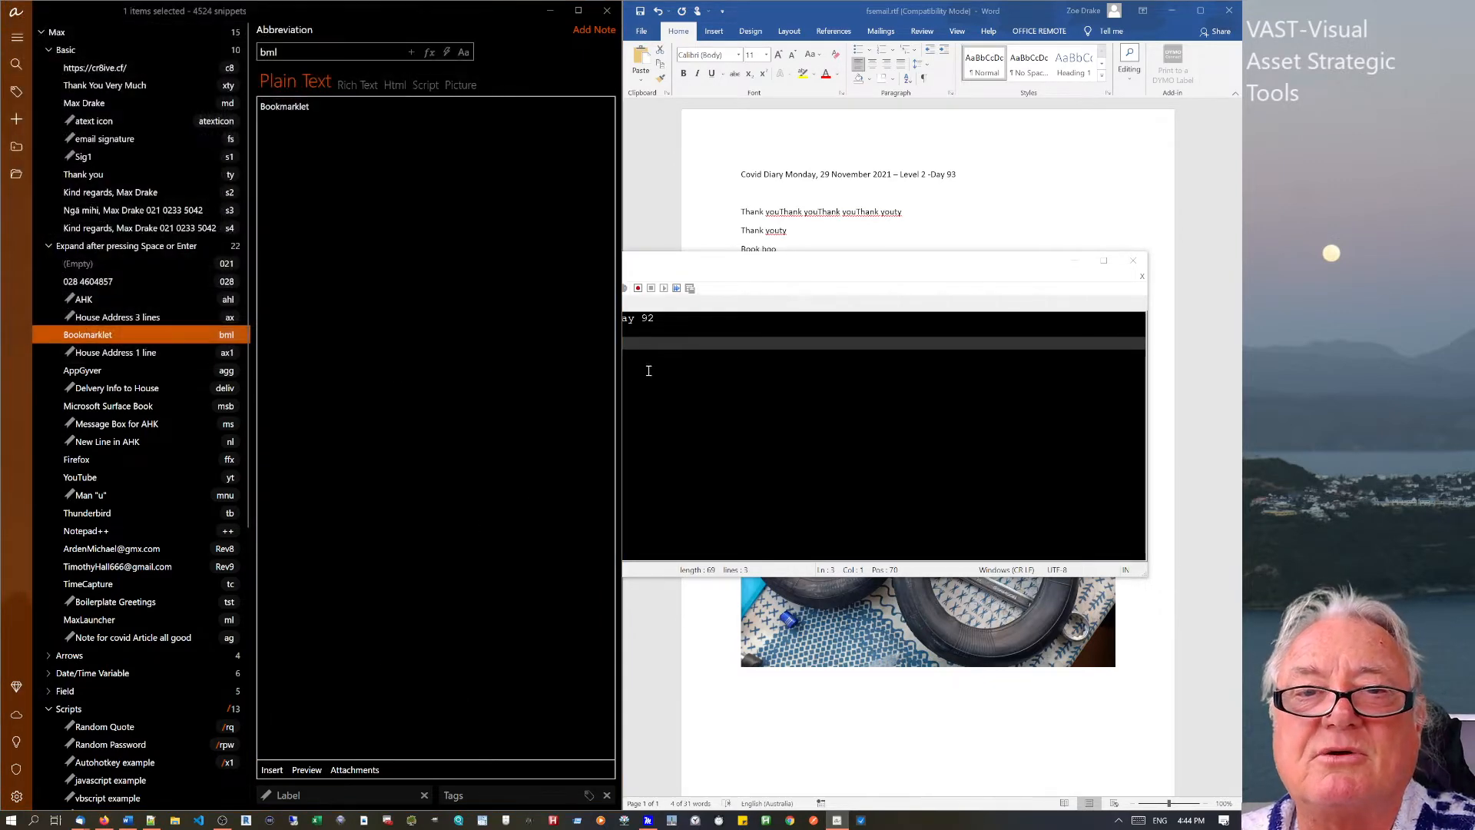
# Expand Bookmarklet on Notepad++ line 3, then type bml in Word.
pyautogui.click(648, 370)
pyautogui.write('m')
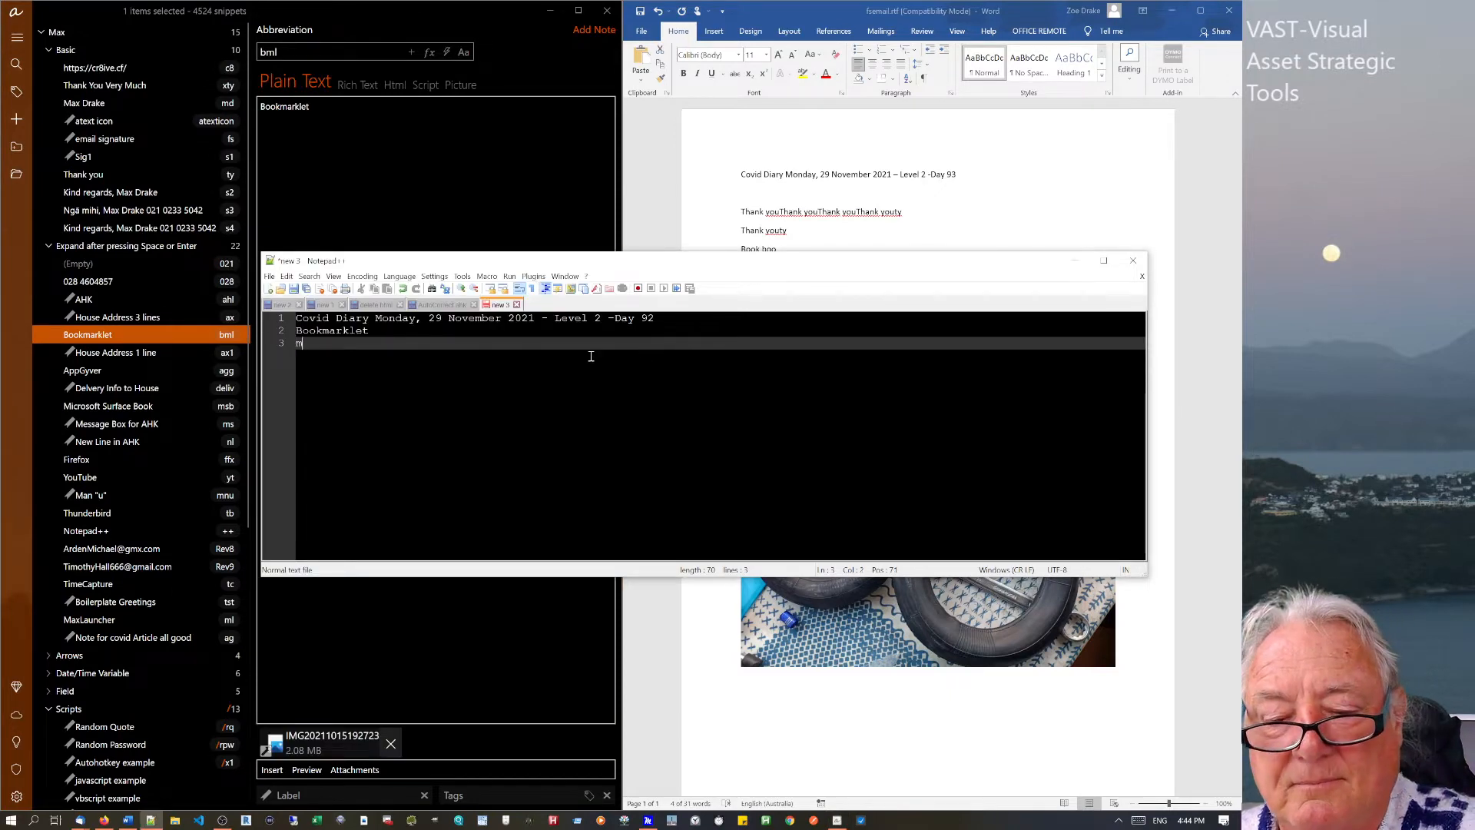
pyautogui.write('l')
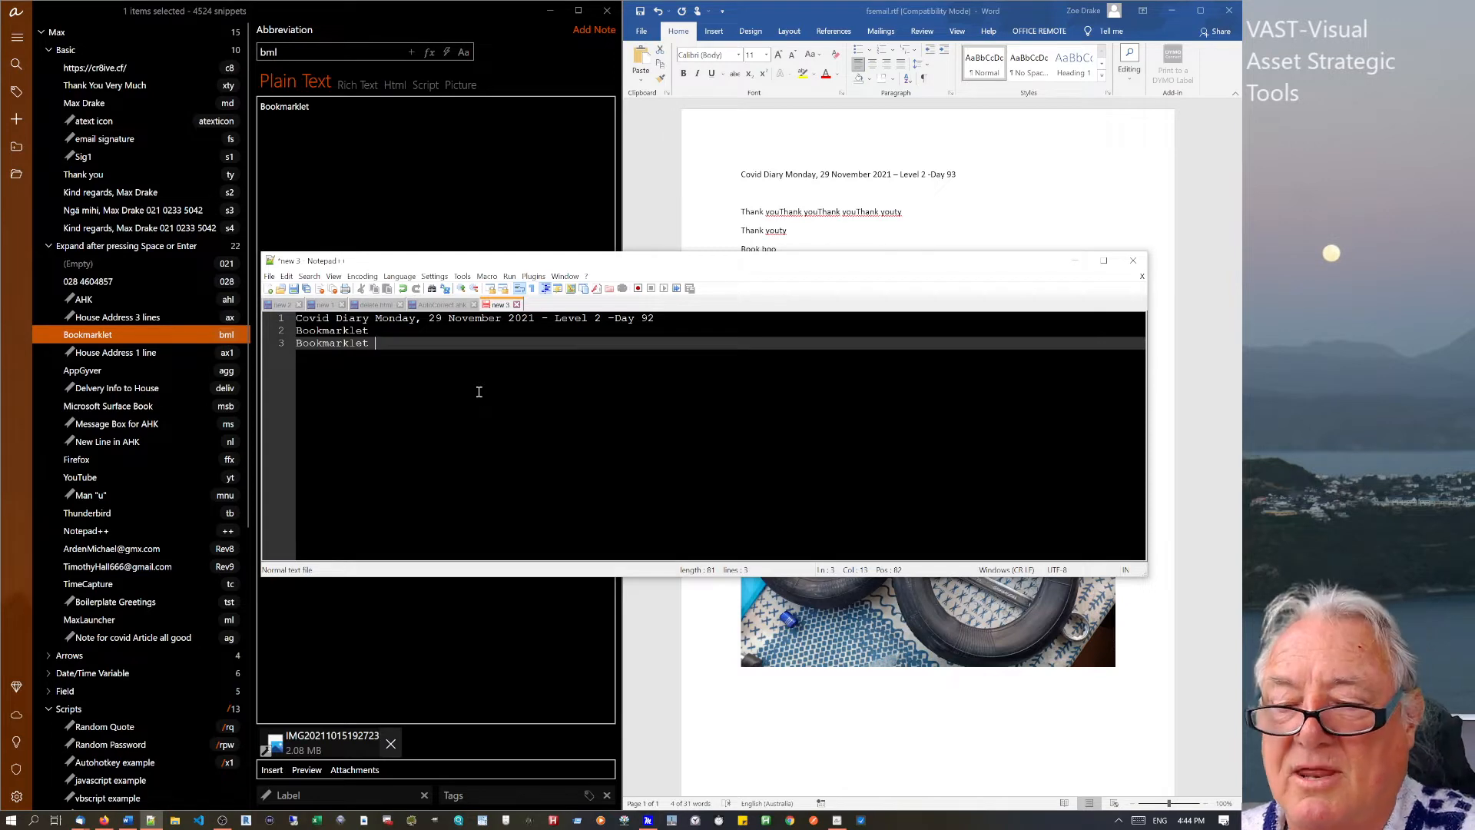
pyautogui.press('Return')
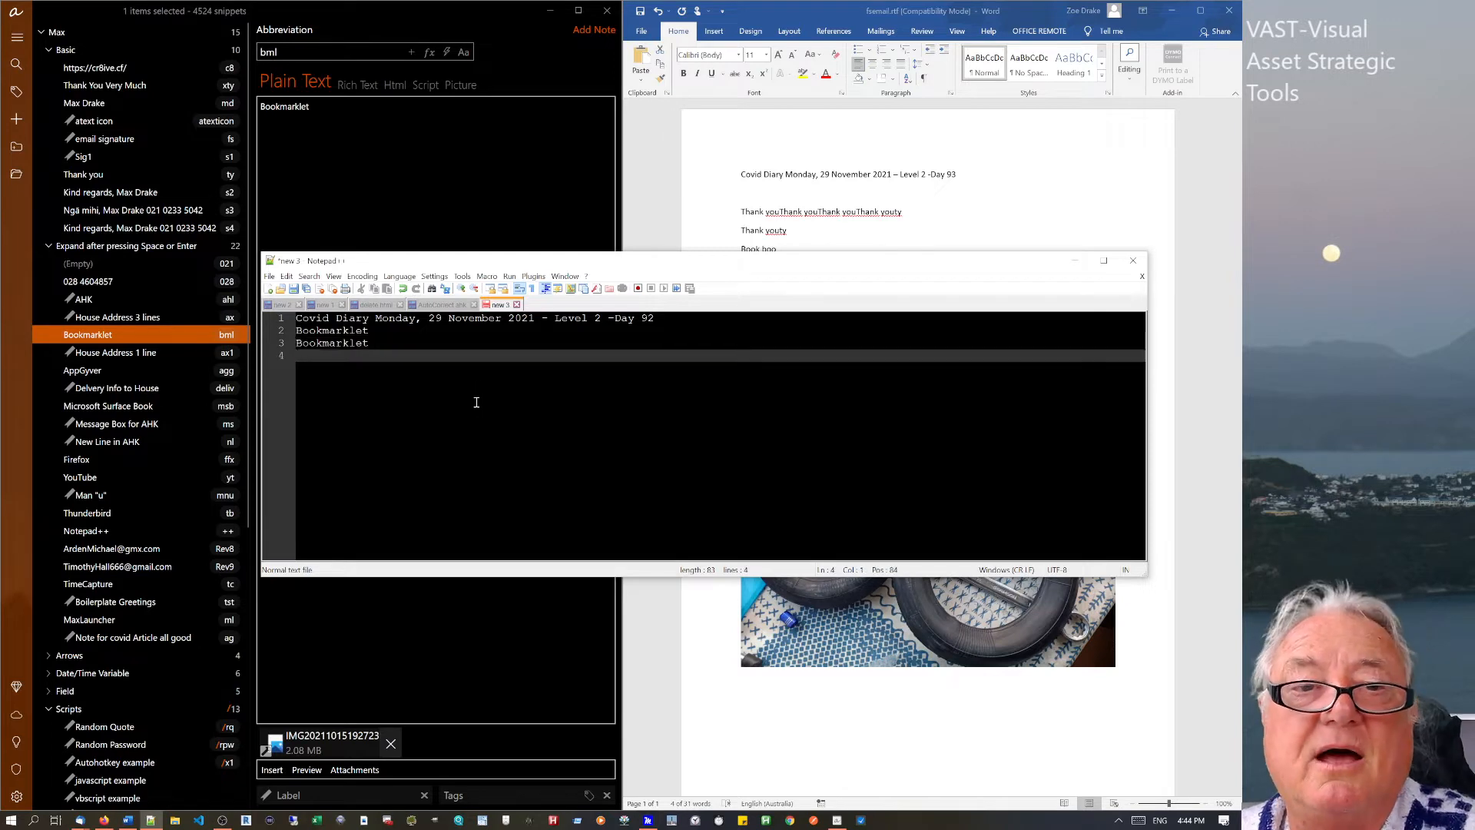
pyautogui.click(873, 225)
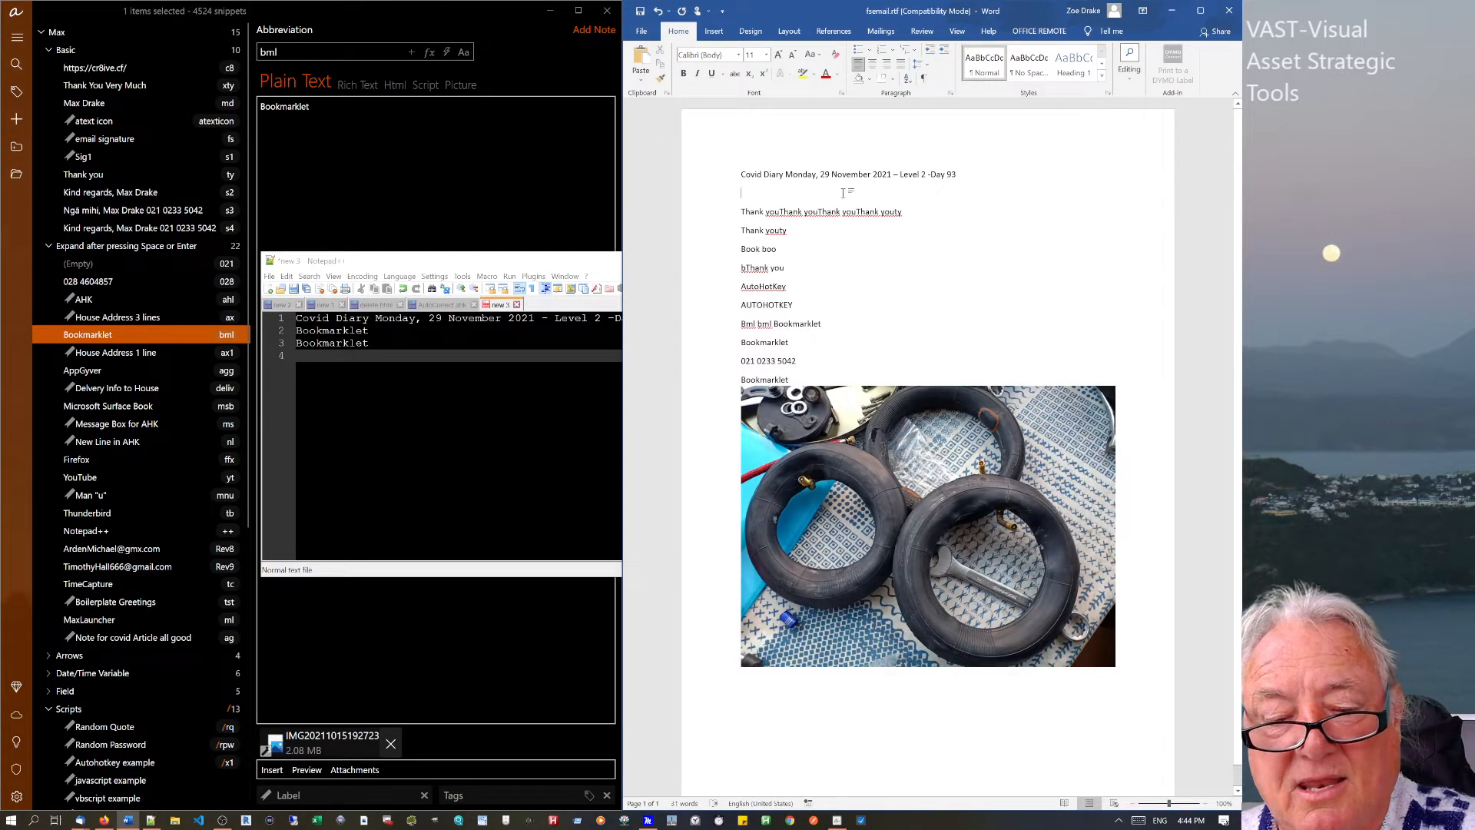
pyautogui.write('bml')
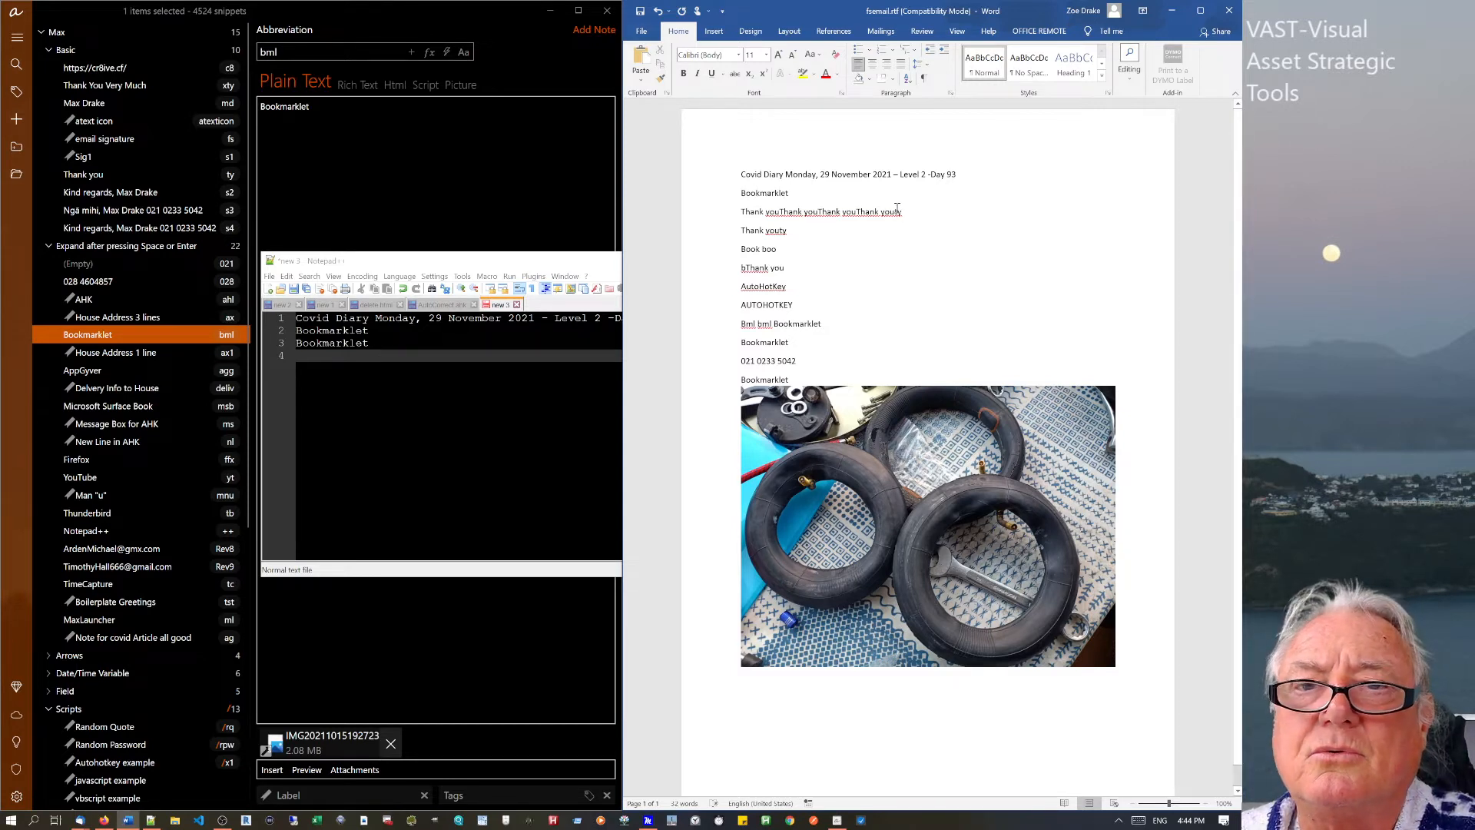
# Clear all text and the tyre photo from the Word document.
pyautogui.click(487, 178)
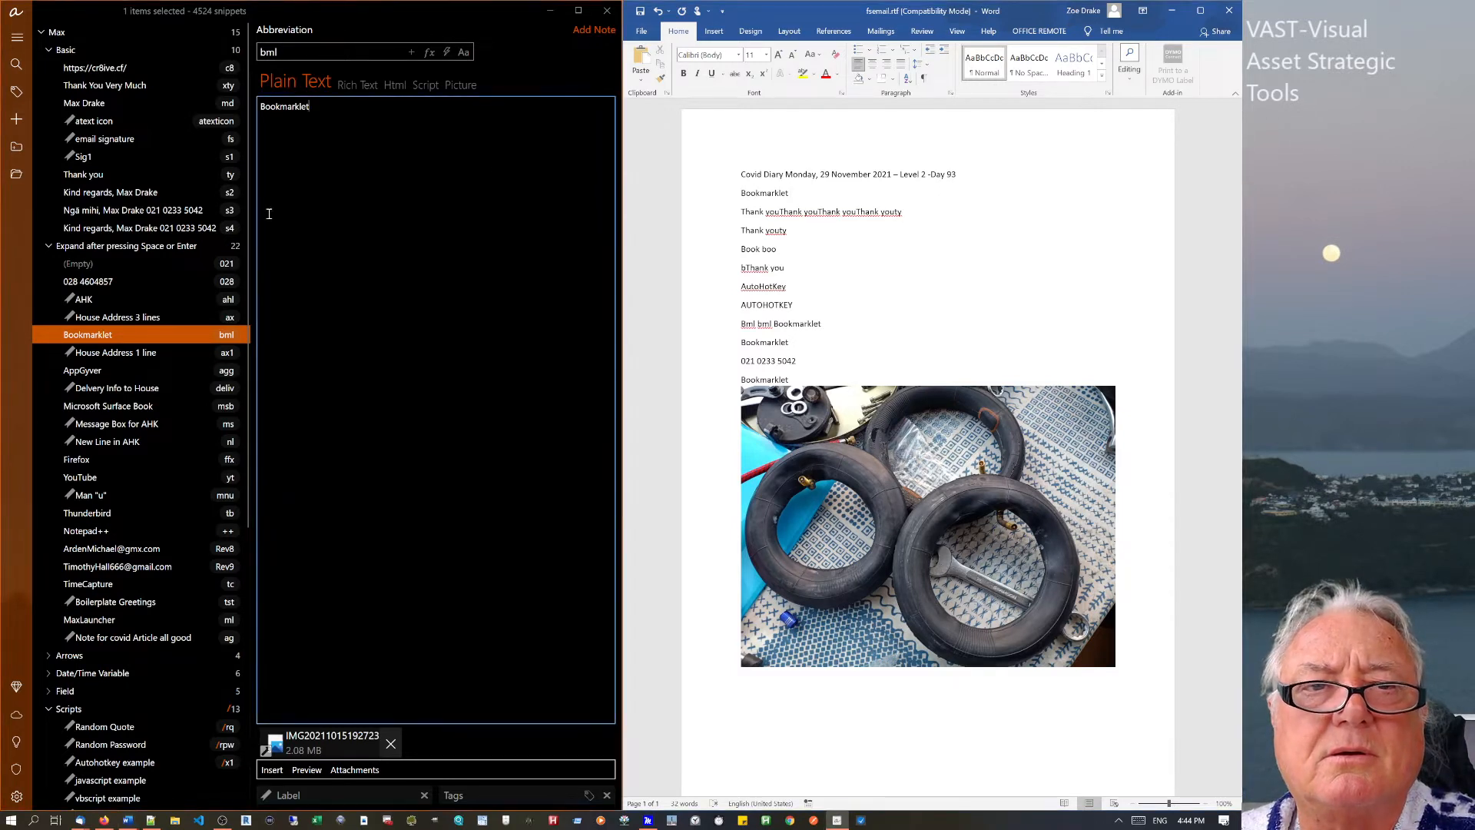
pyautogui.click(837, 269)
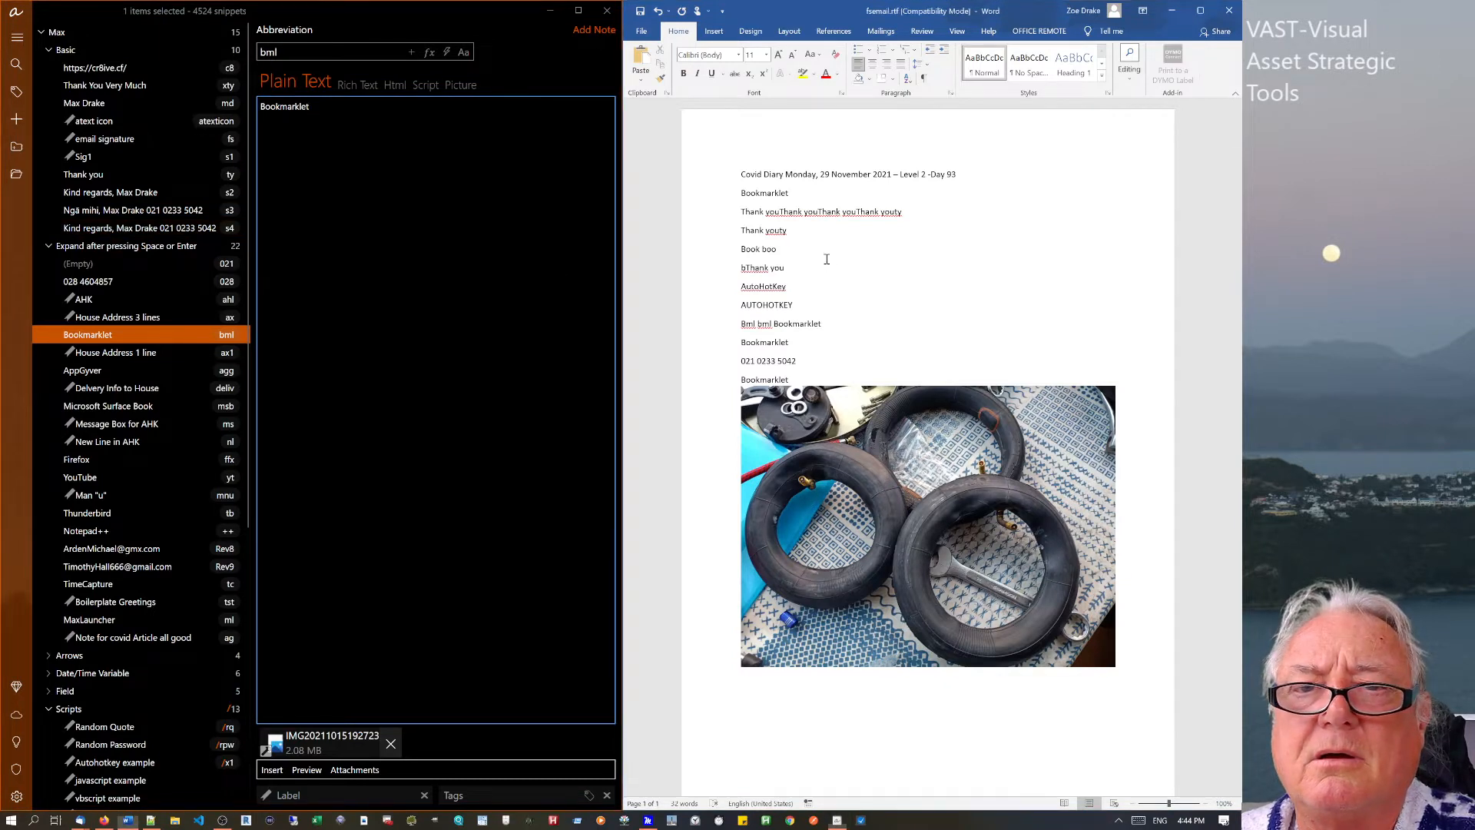
pyautogui.press('Return')
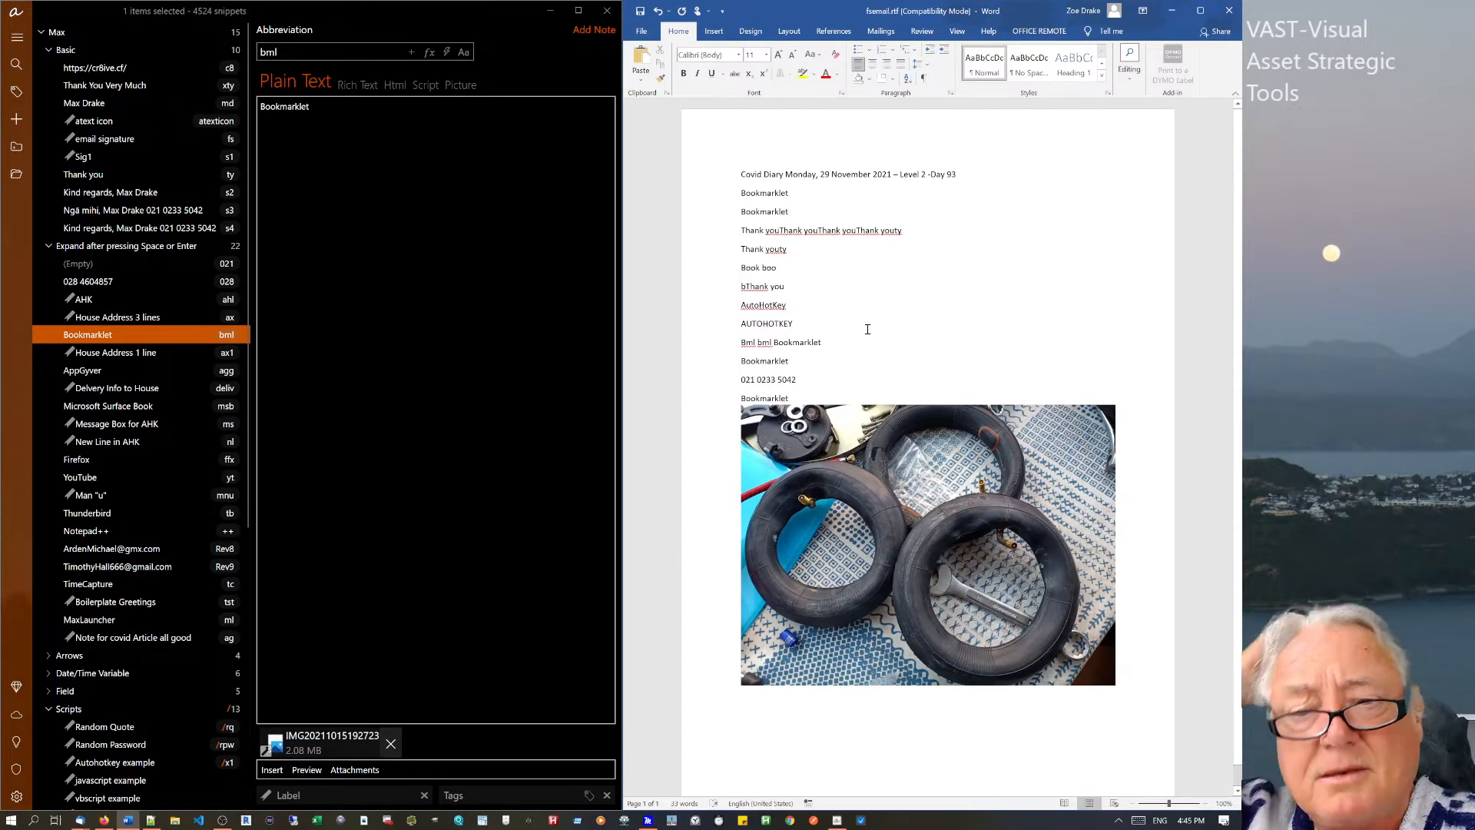
pyautogui.scroll(-1, 872, 422)
pyautogui.click(880, 517)
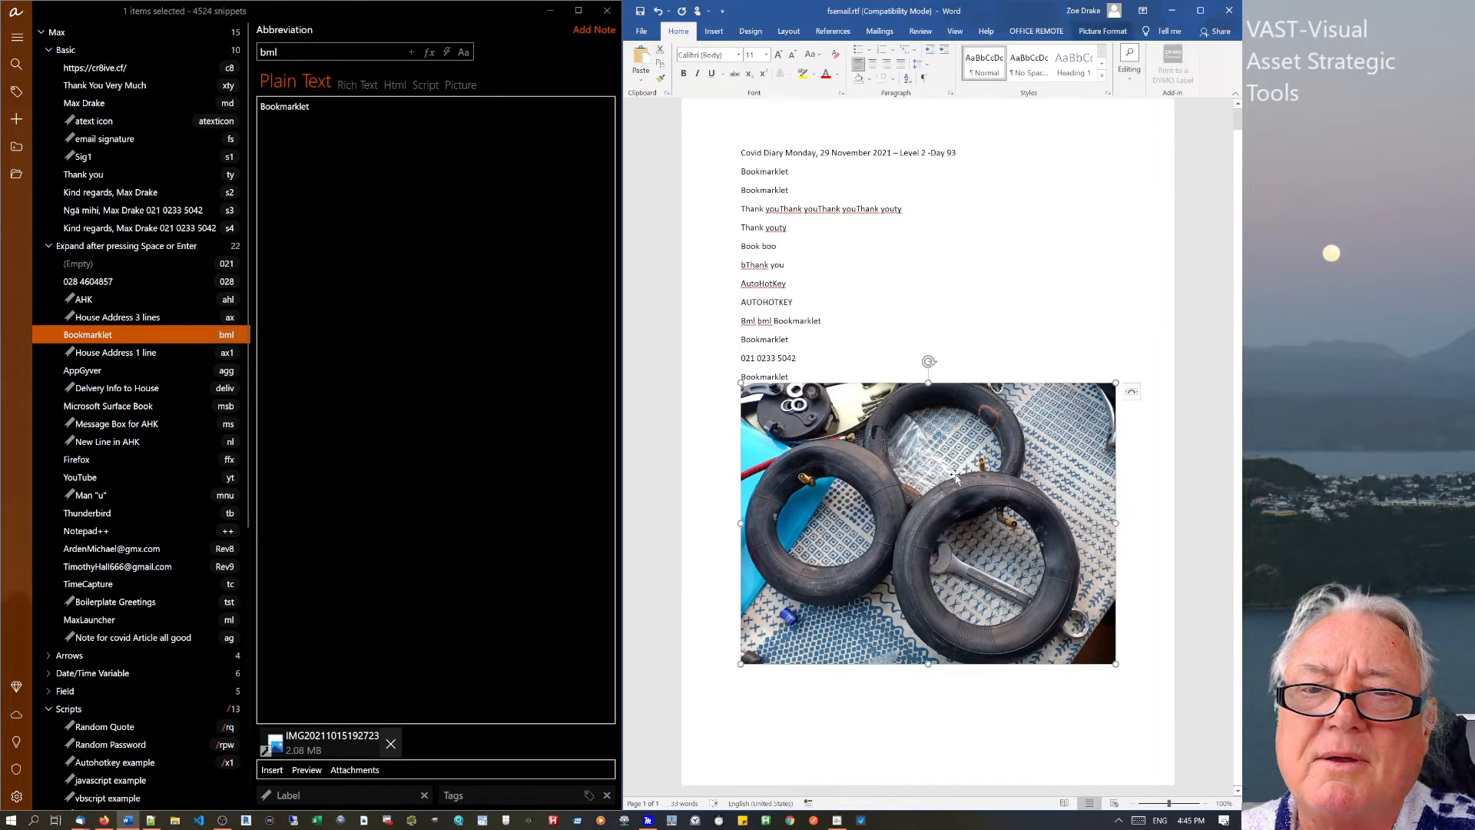
pyautogui.hotkey('ctrl', 'a')
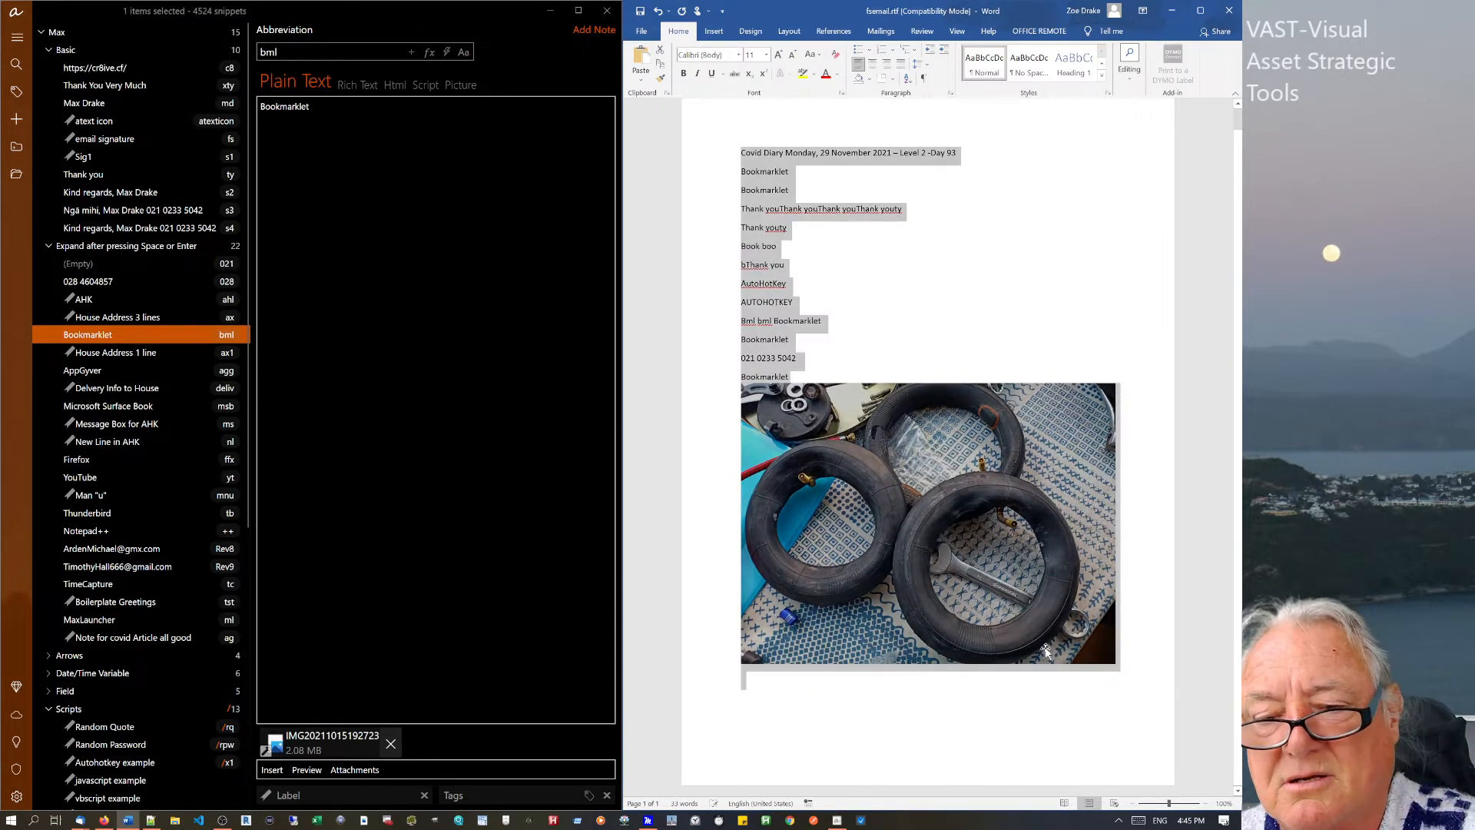
pyautogui.press('Delete')
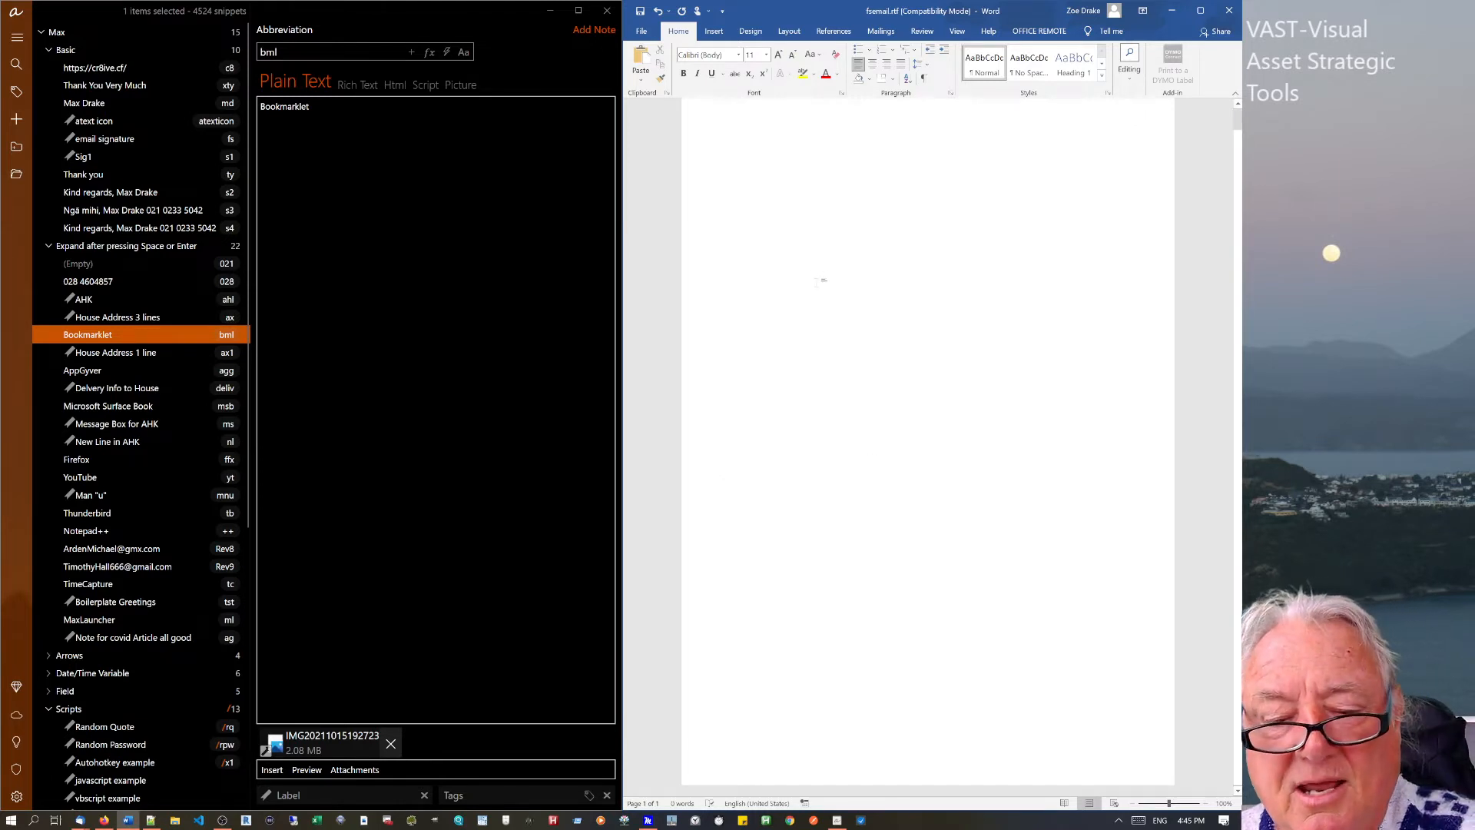
# Expand bml into 'Bookmarklet' in Word and remove the Bookmarklet snippet's image attachment.
pyautogui.write('bml')
pyautogui.press('space')
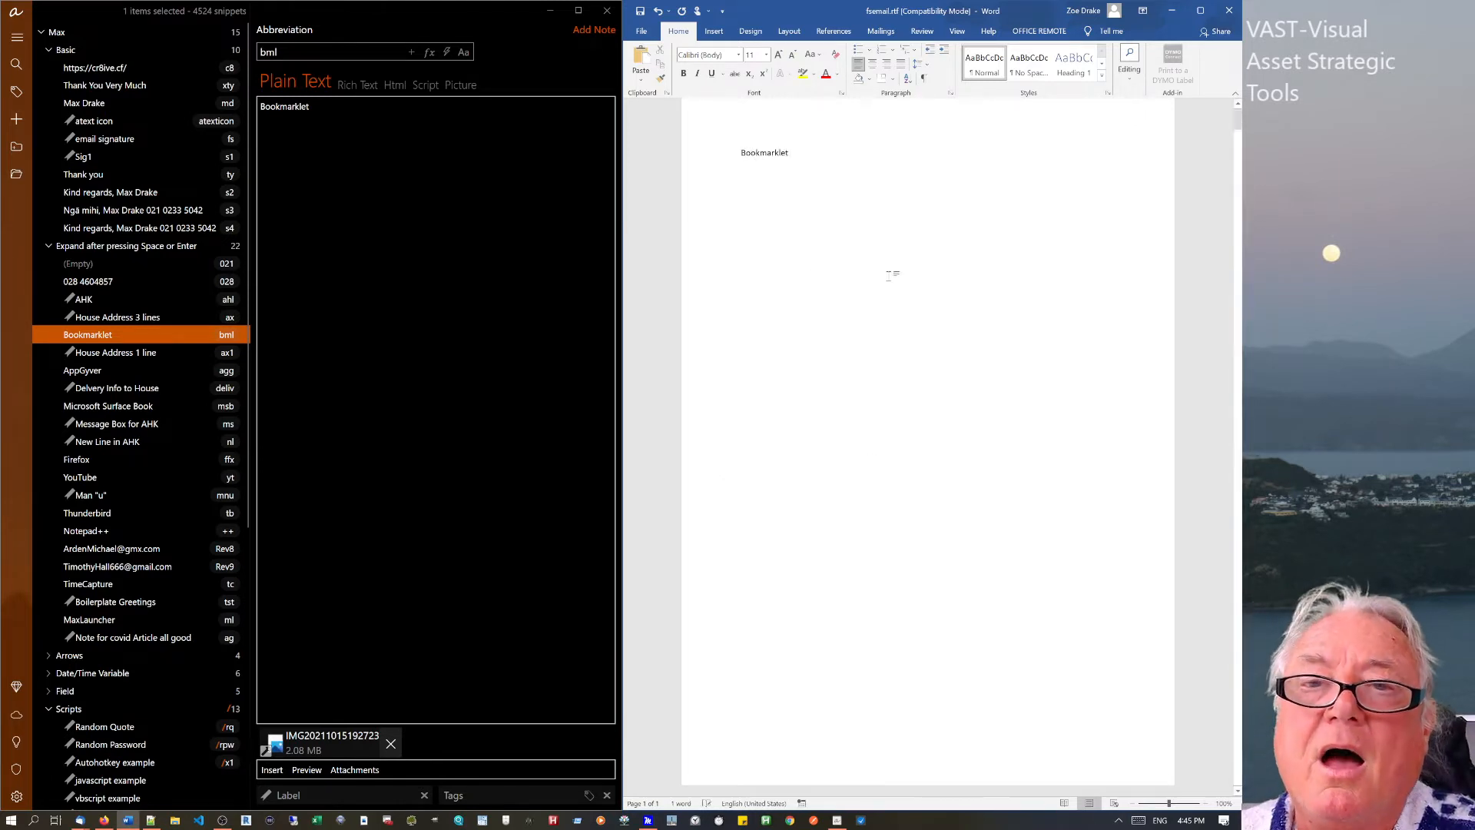
pyautogui.click(390, 743)
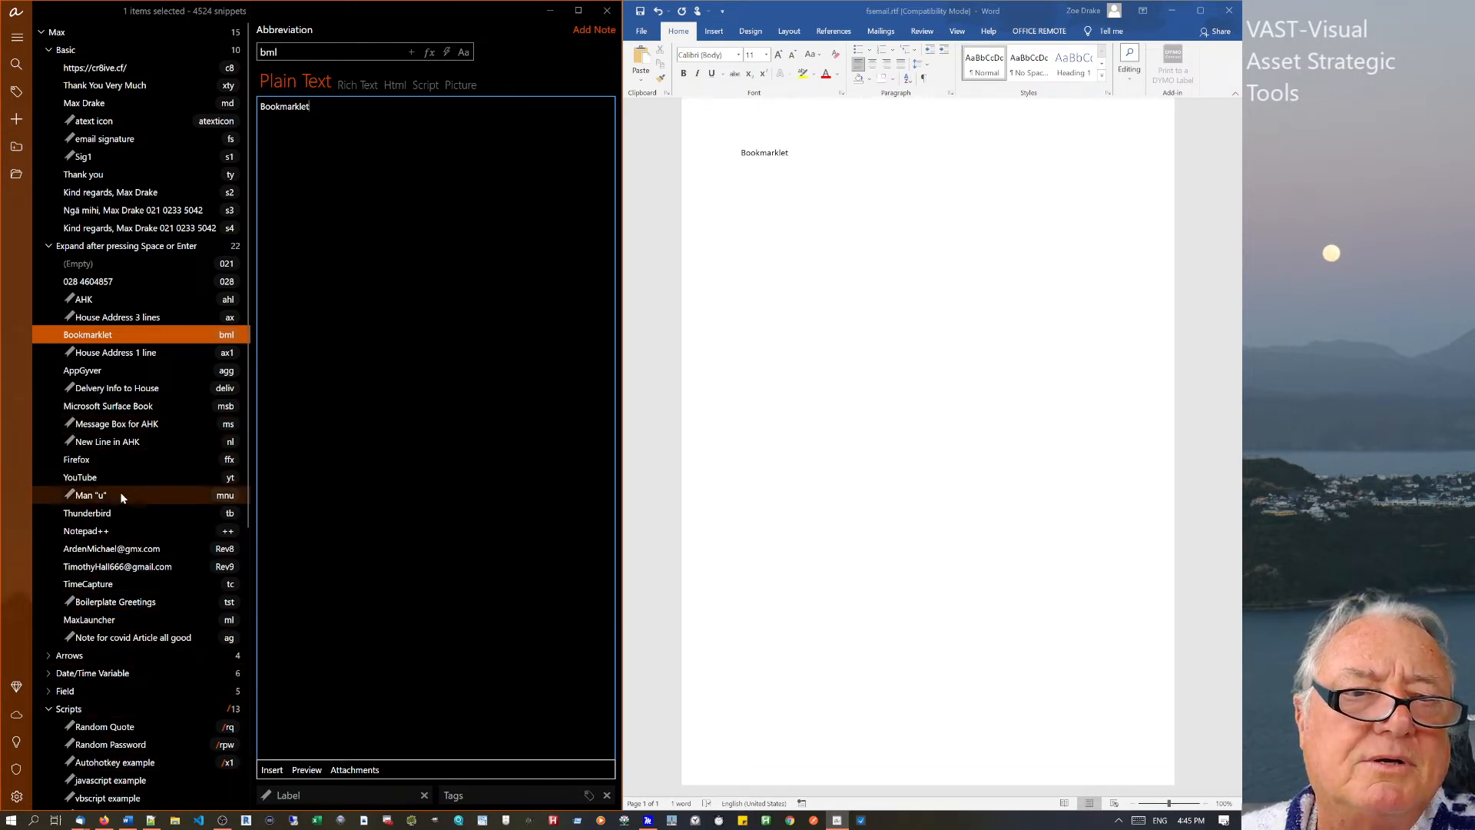
# Browse the AHK, House Address, Man "u", e-mail and covid note snippets in aText.
pyautogui.click(101, 441)
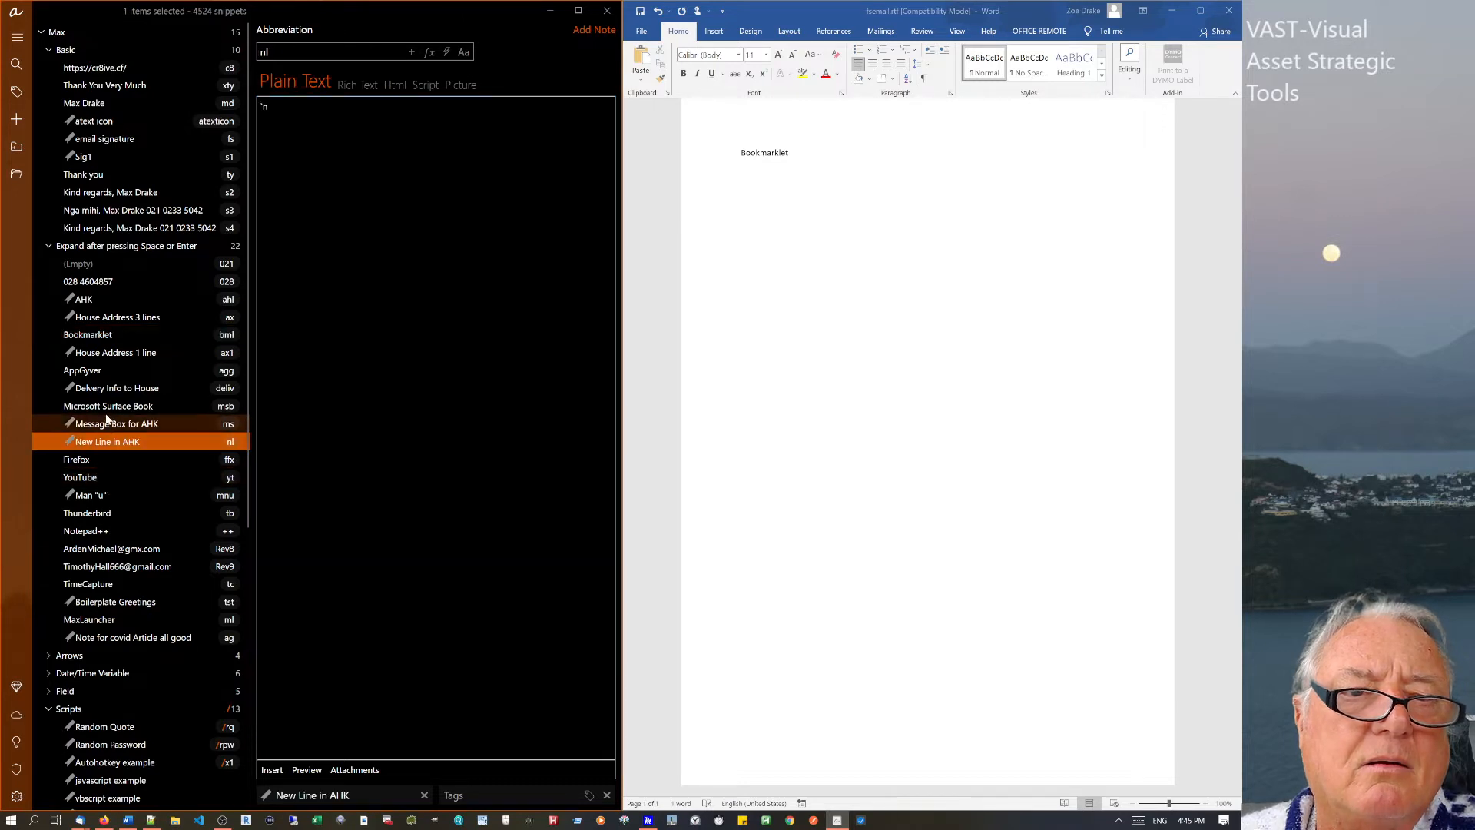
pyautogui.click(112, 389)
pyautogui.click(99, 353)
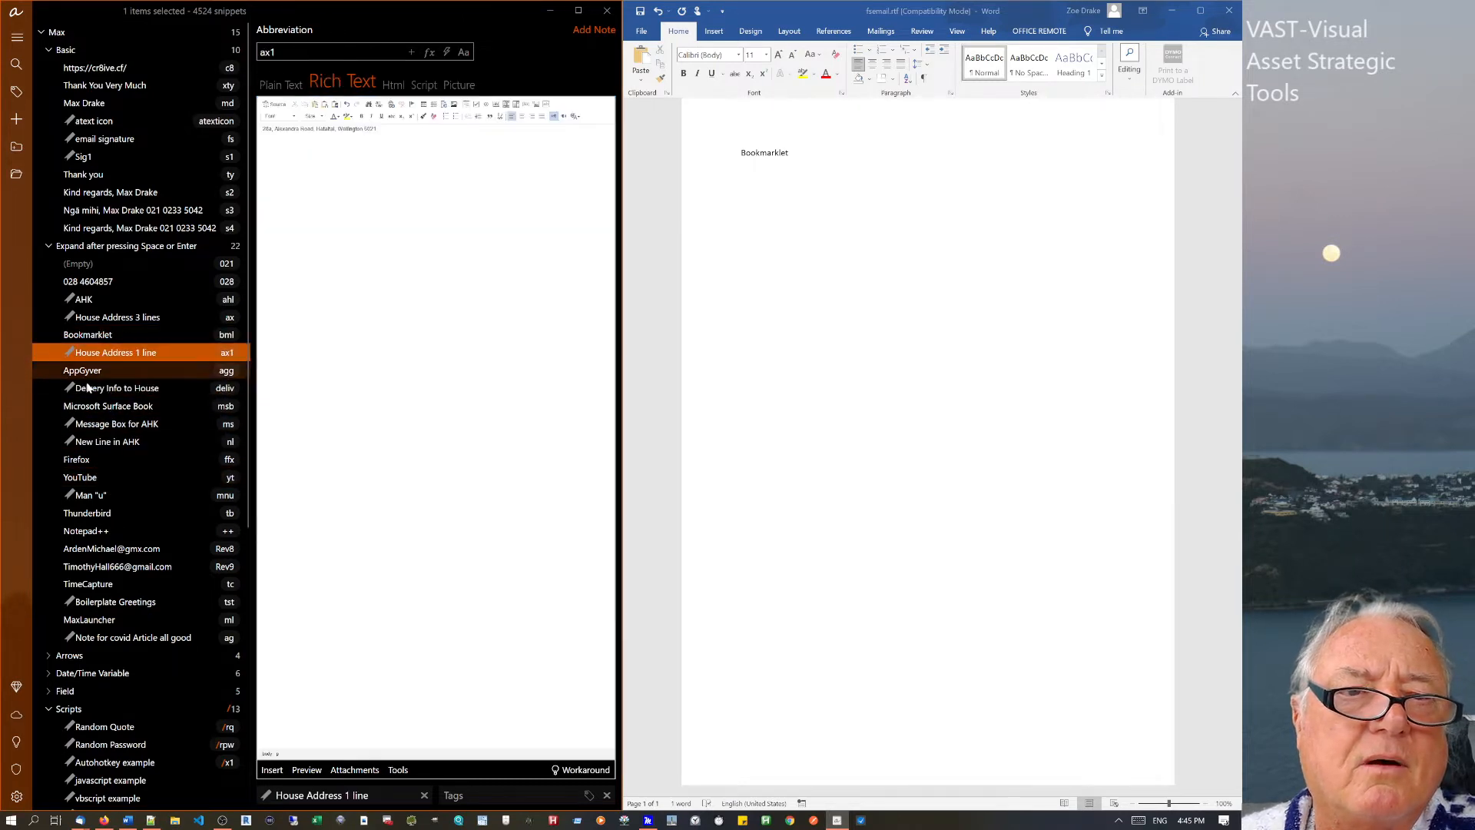
pyautogui.click(92, 421)
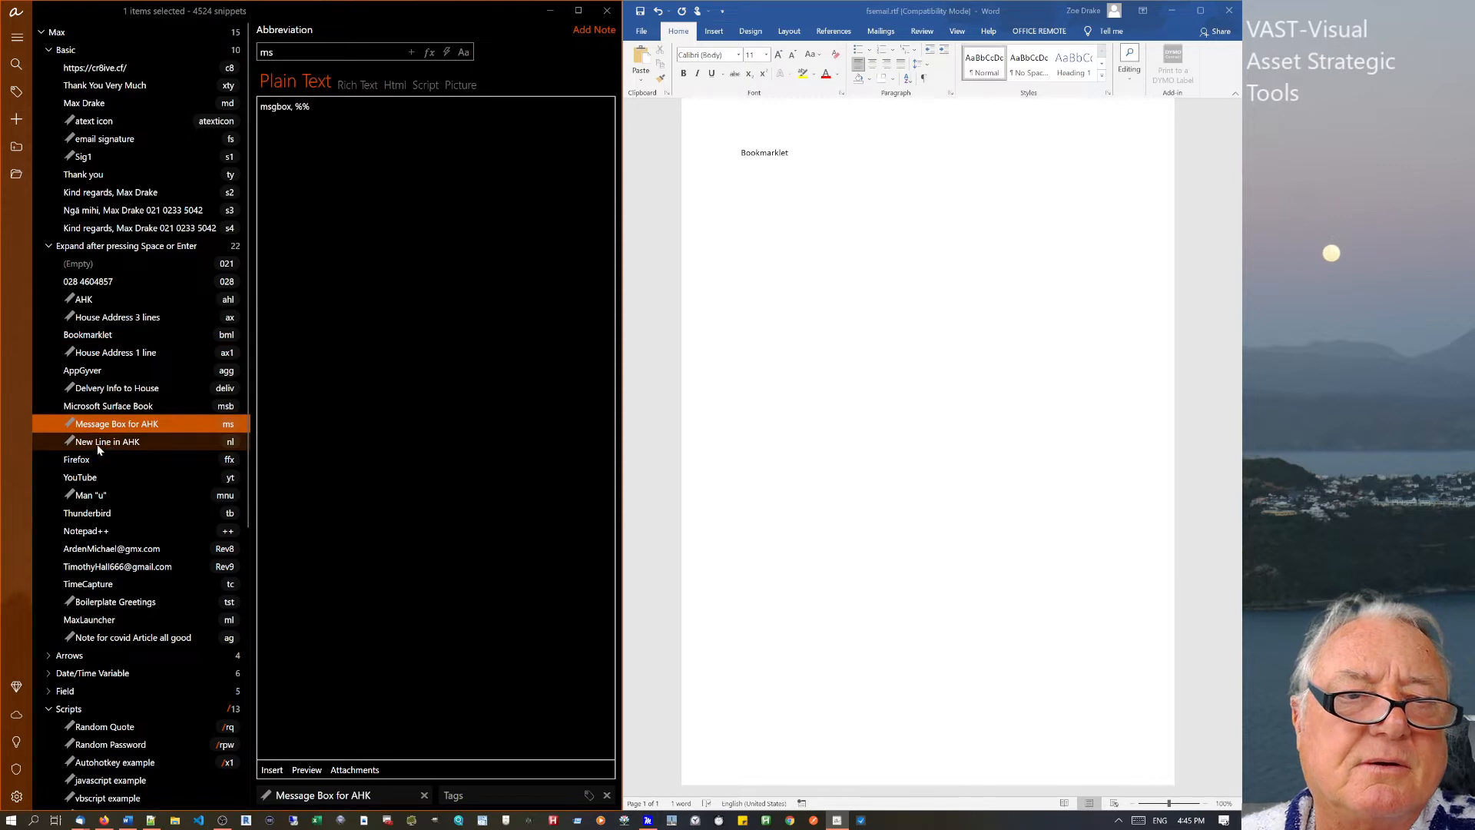
pyautogui.click(97, 443)
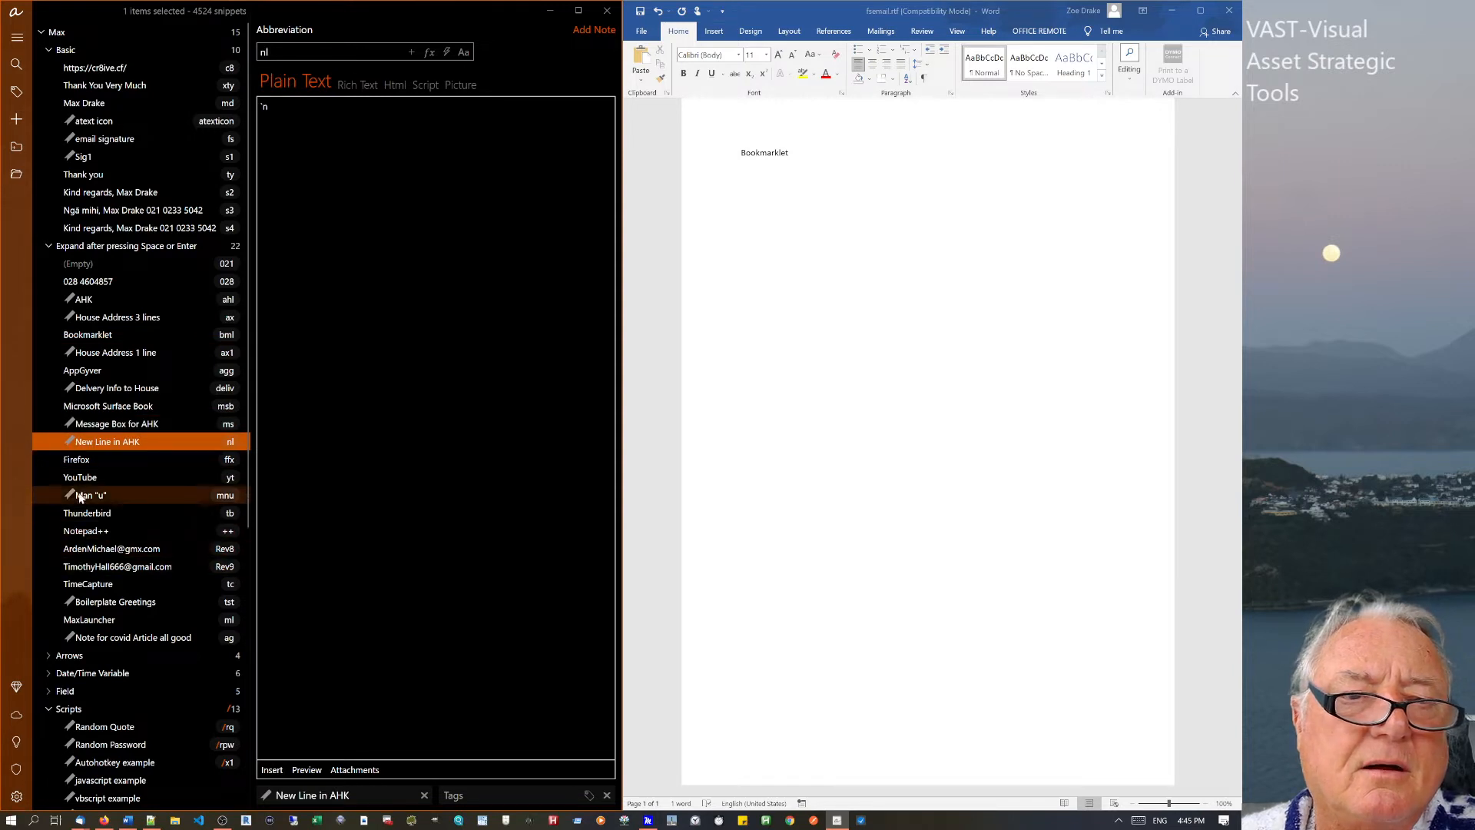
pyautogui.click(80, 496)
pyautogui.click(77, 549)
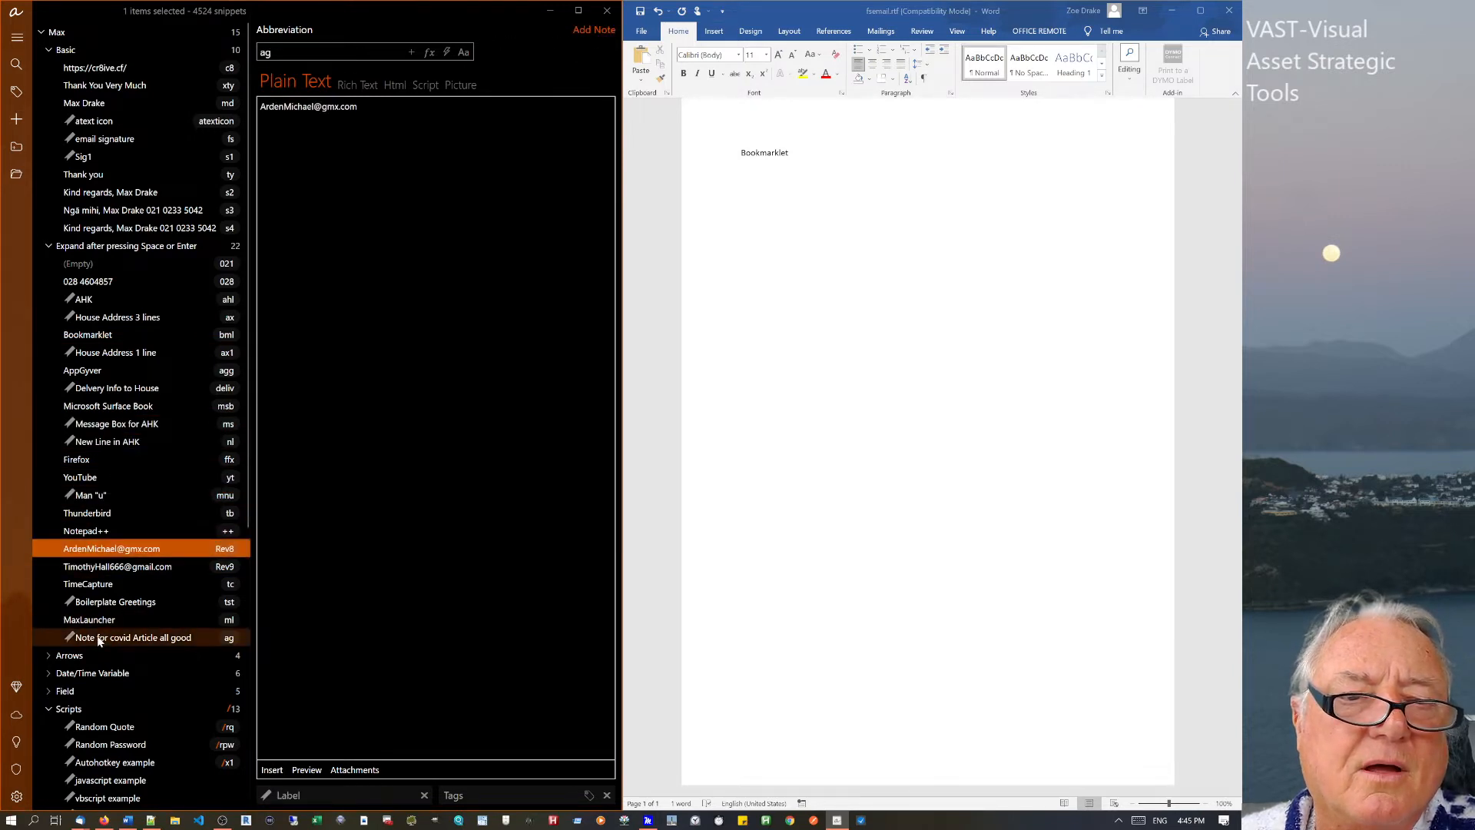
pyautogui.click(106, 639)
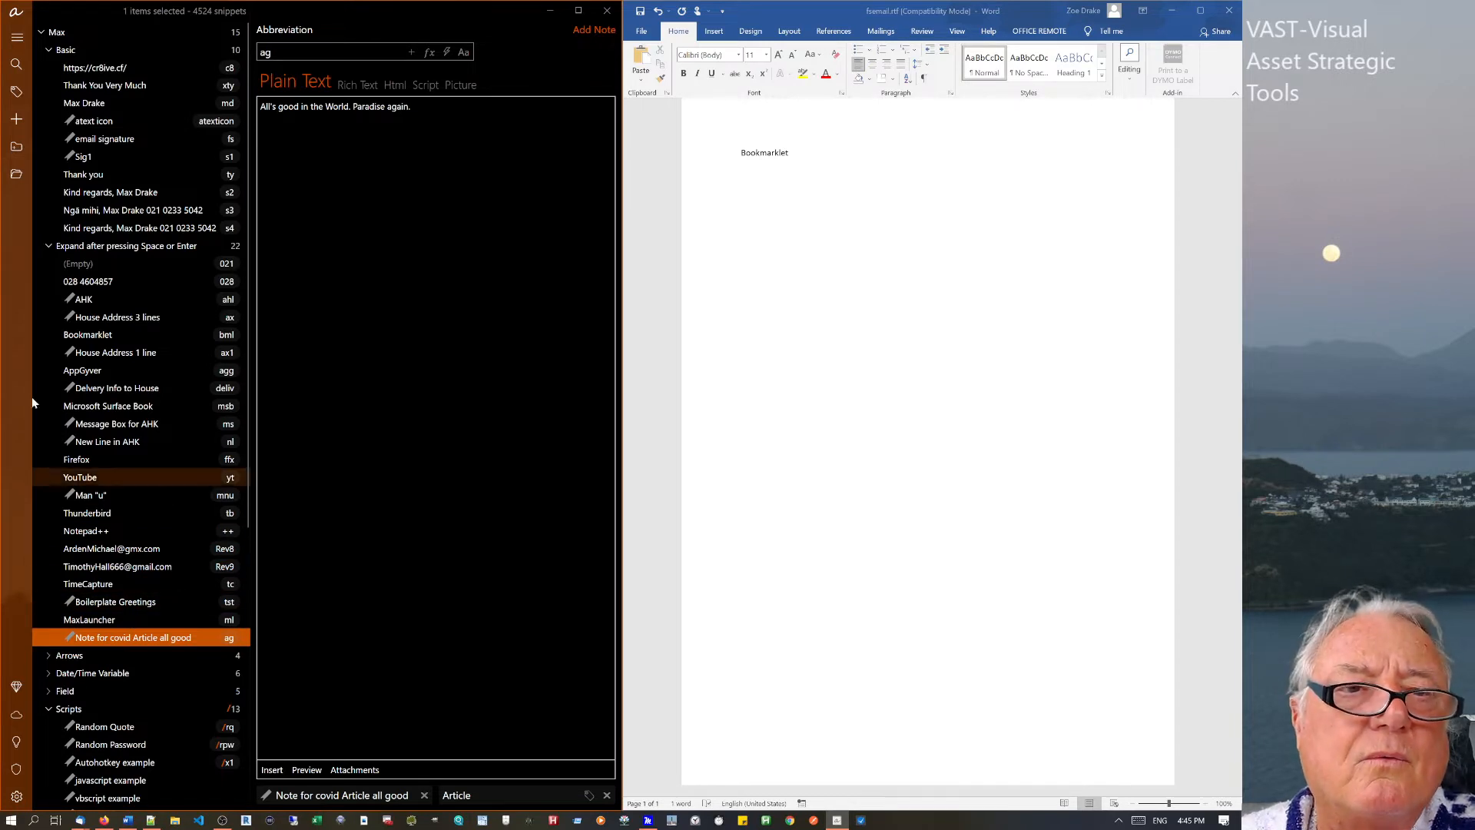
pyautogui.click(84, 264)
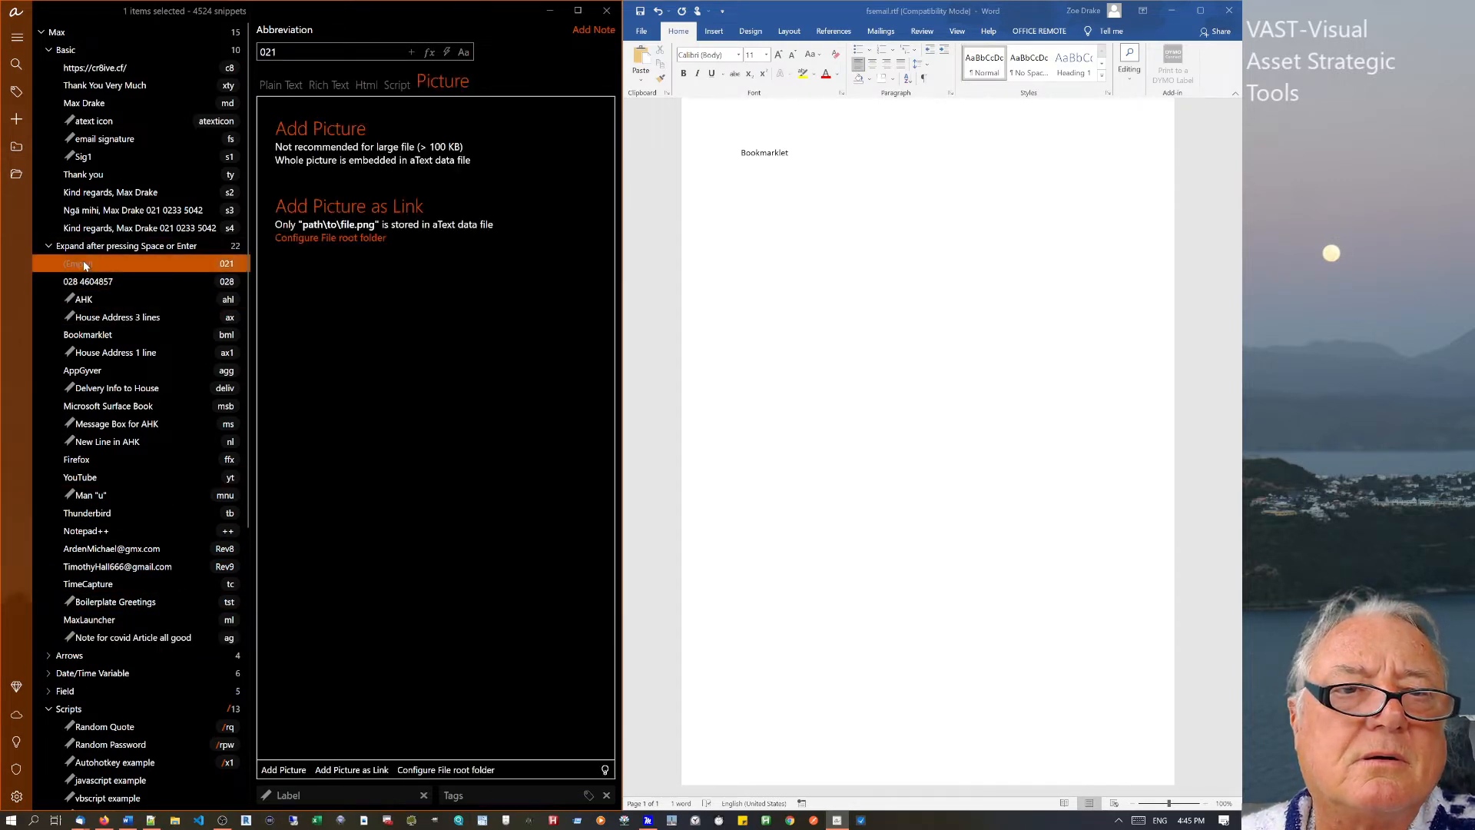
pyautogui.click(80, 299)
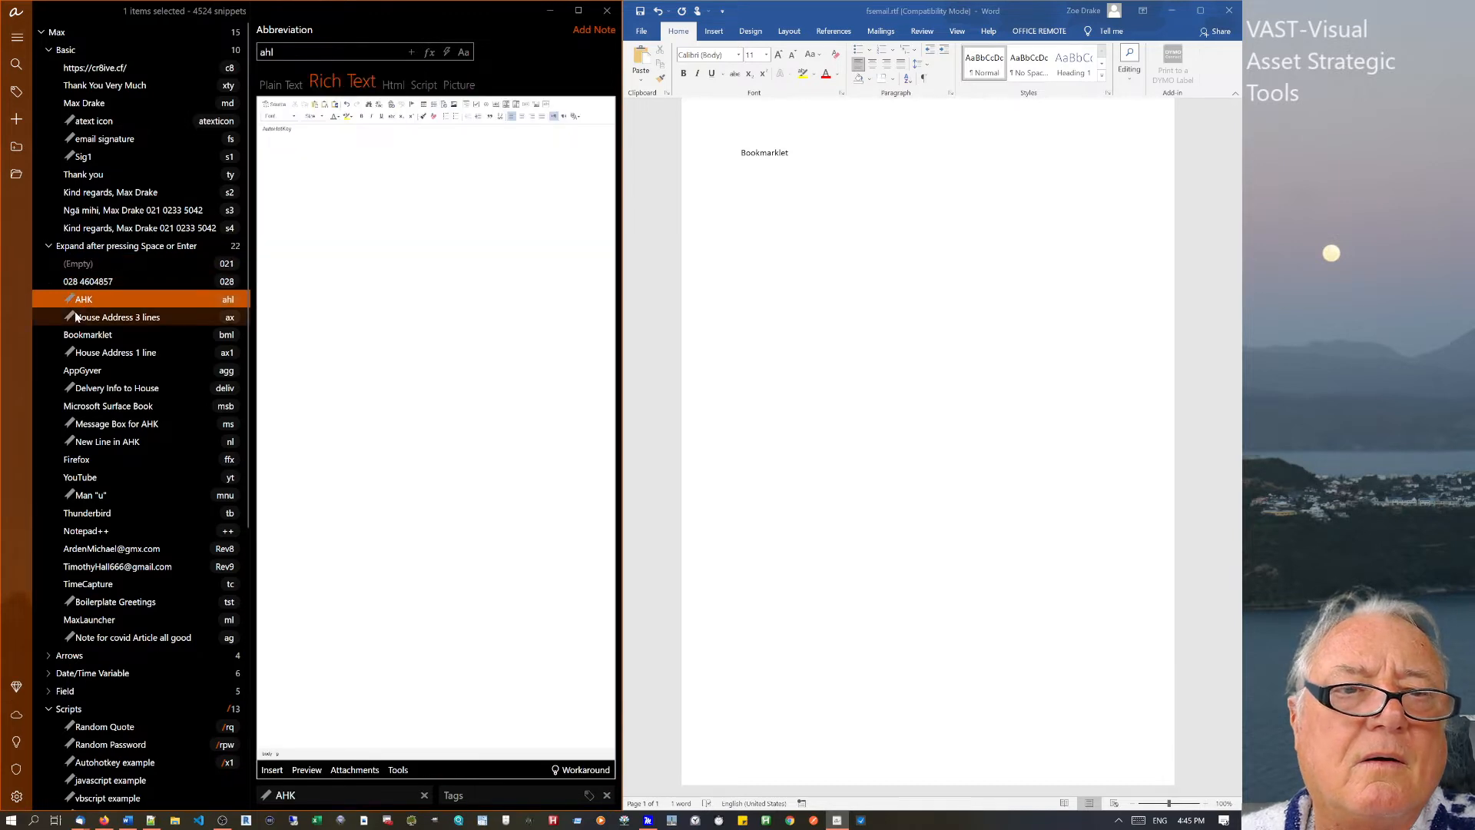
pyautogui.click(80, 318)
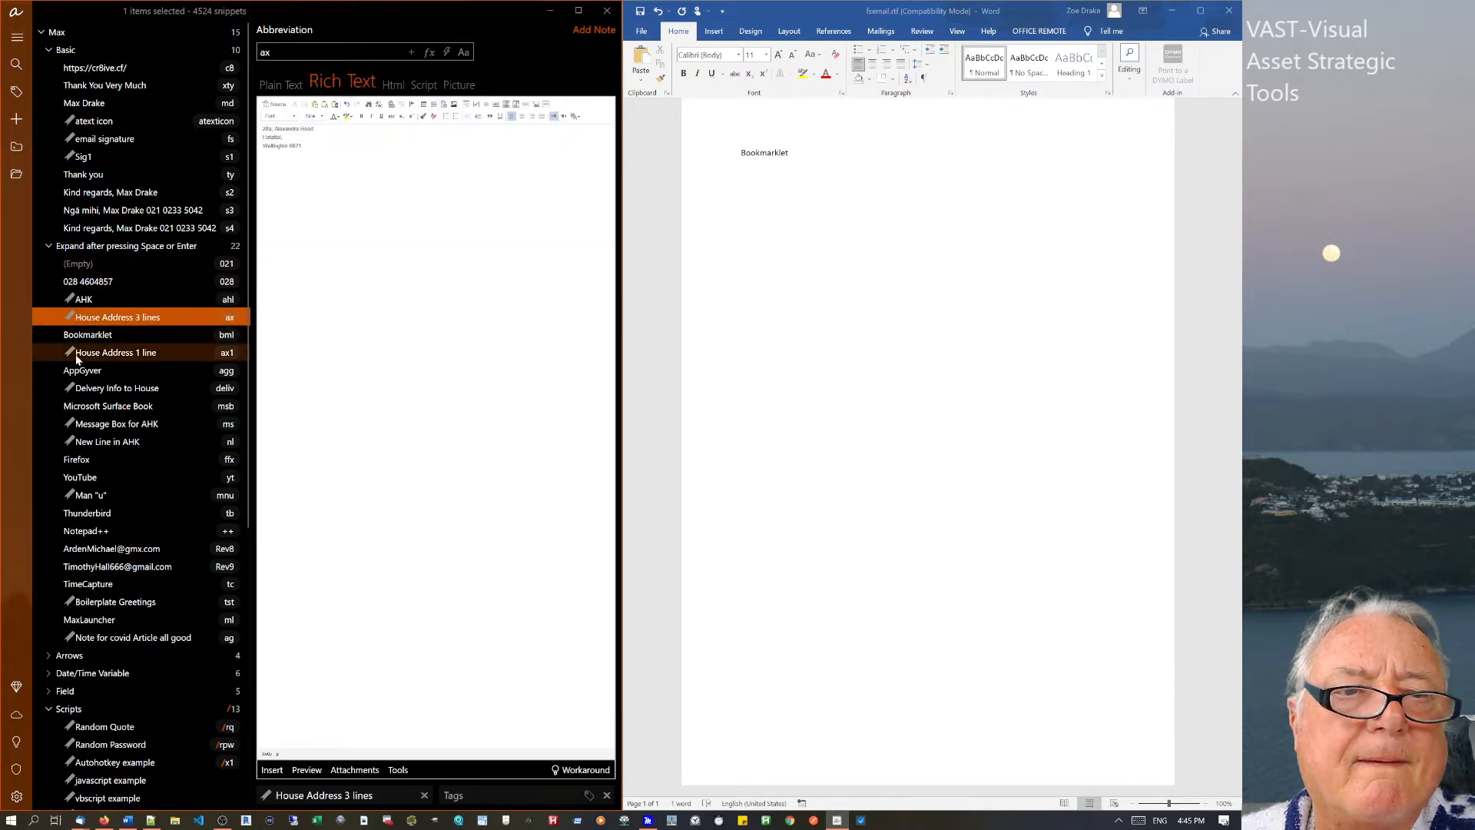
pyautogui.click(76, 356)
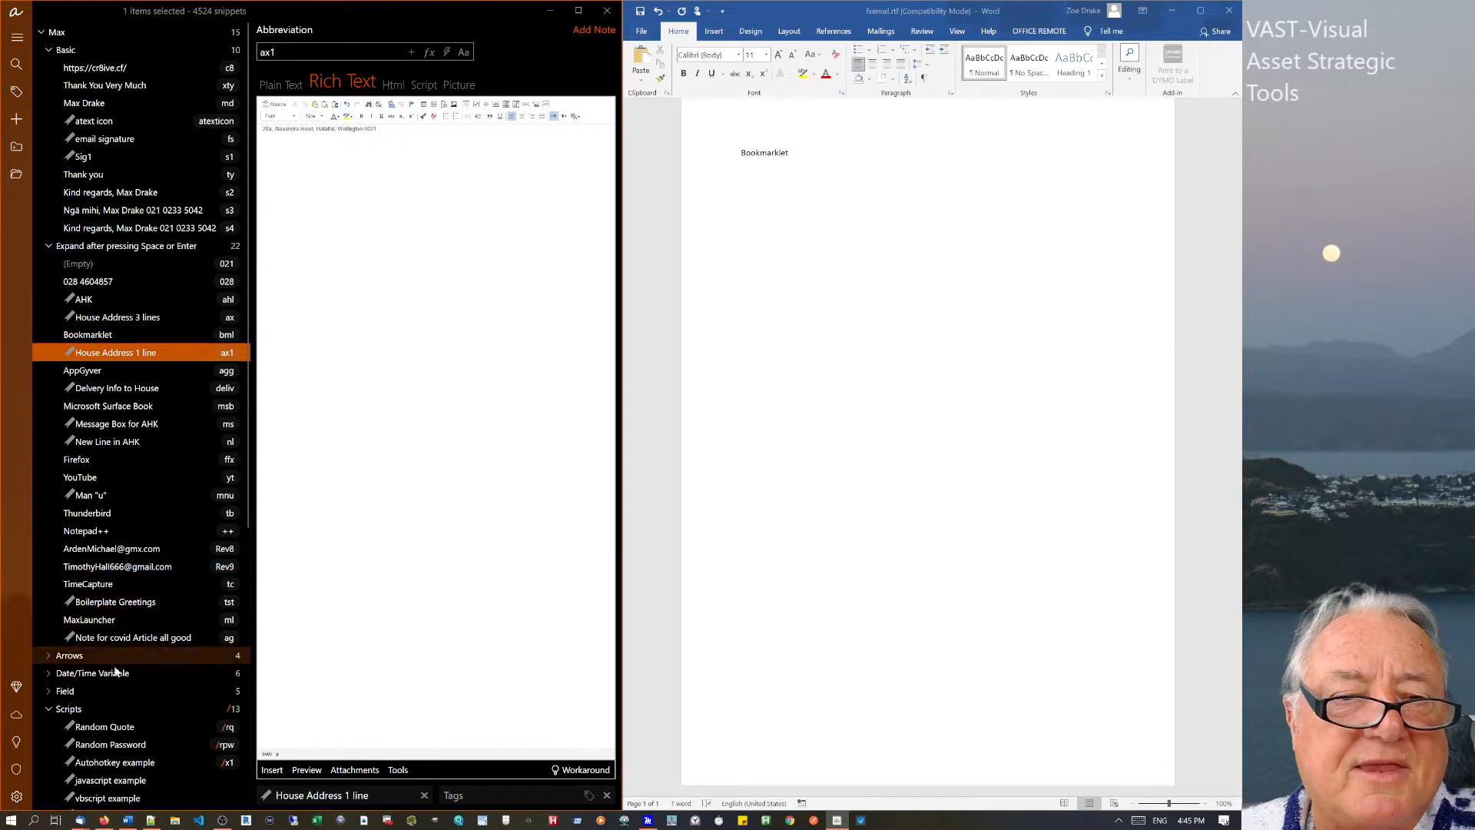
# Expand the Date/Time Variable group, view the Today snippet, then return to Man "u".
pyautogui.click(46, 674)
pyautogui.click(80, 695)
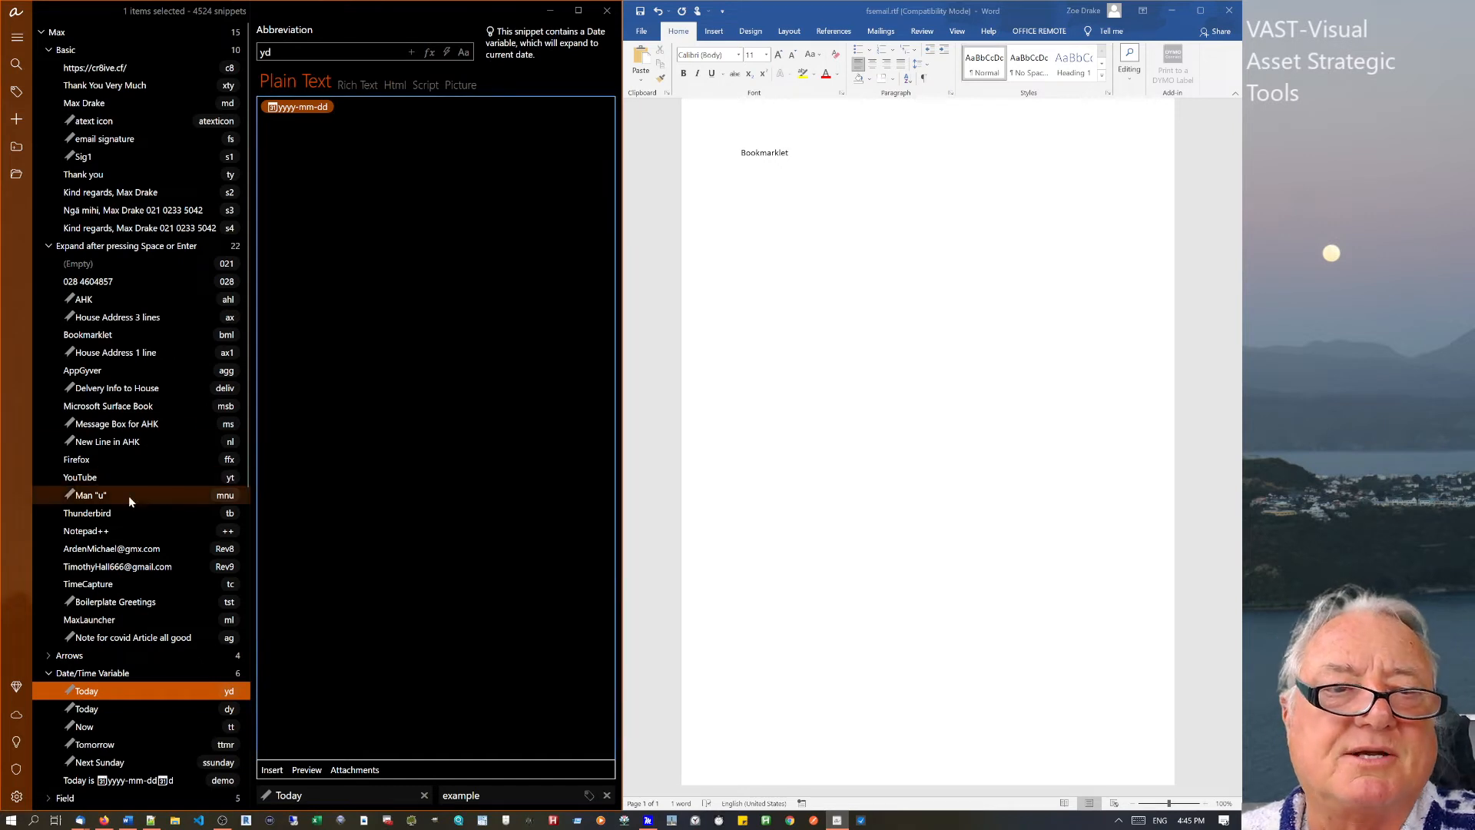
pyautogui.click(106, 492)
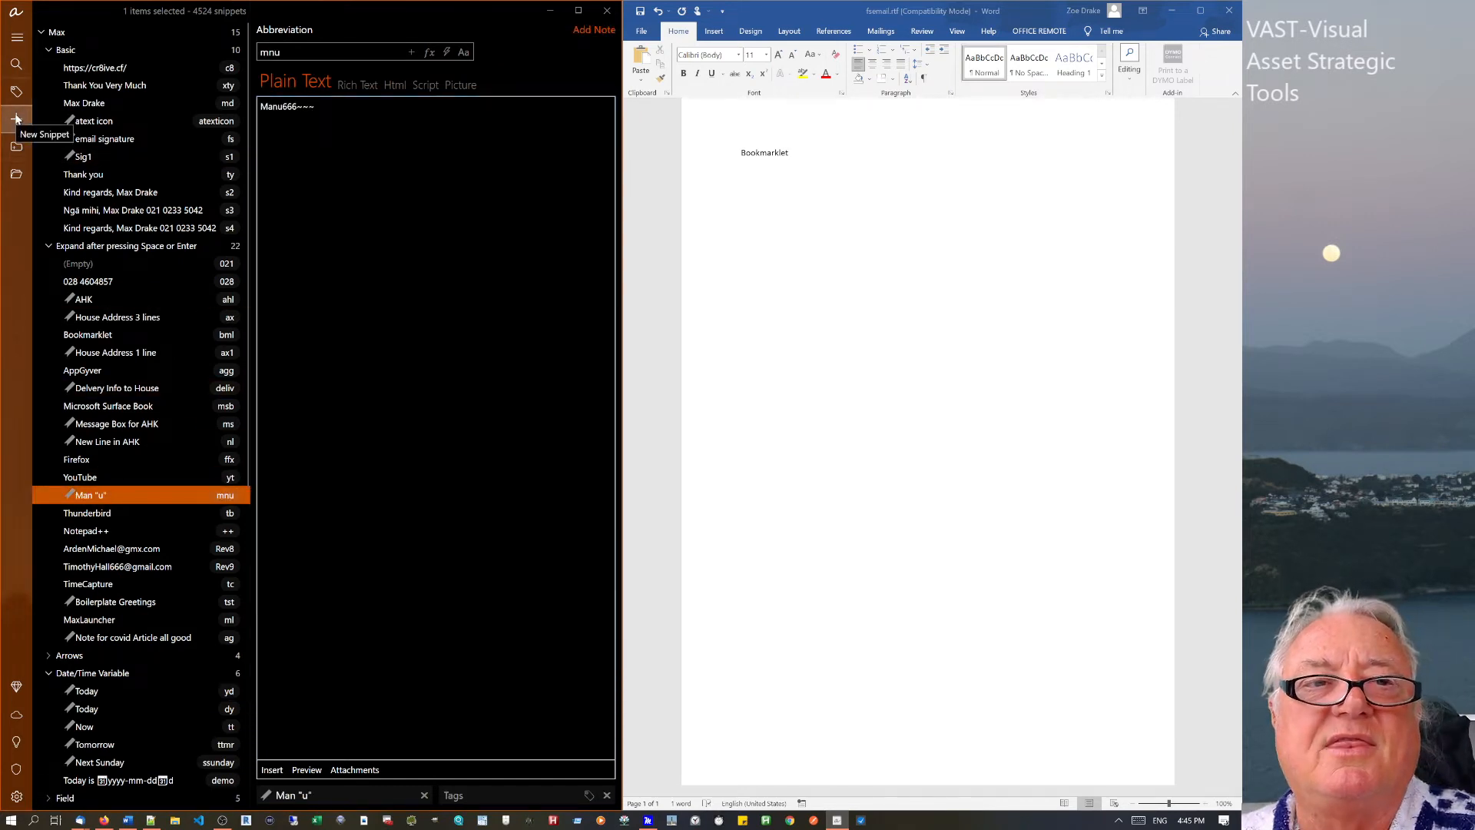
# Create a blank snippet with abbreviation pow in the Space-or-Enter group.
pyautogui.rightClick(163, 427)
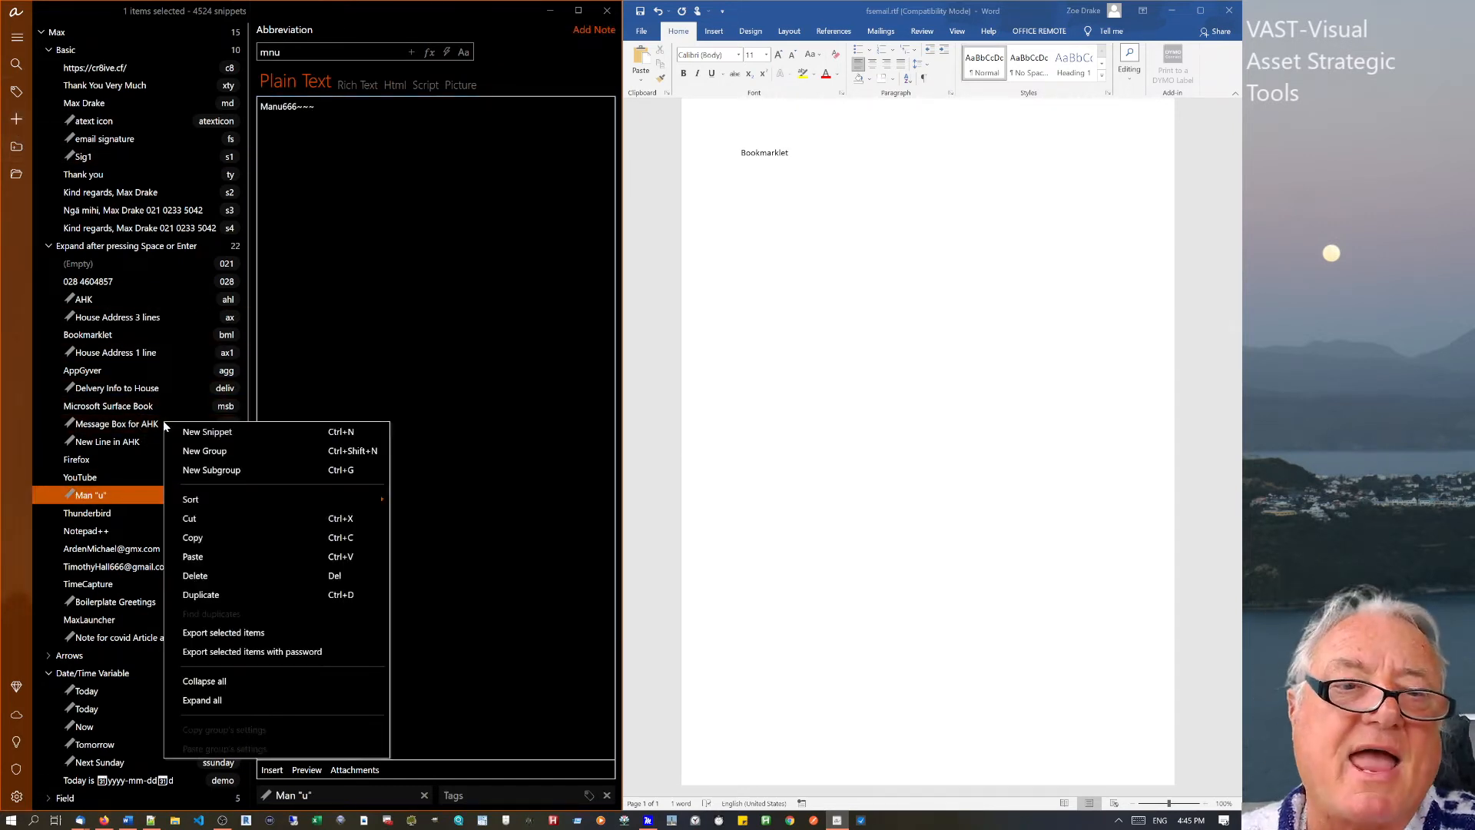
pyautogui.click(206, 432)
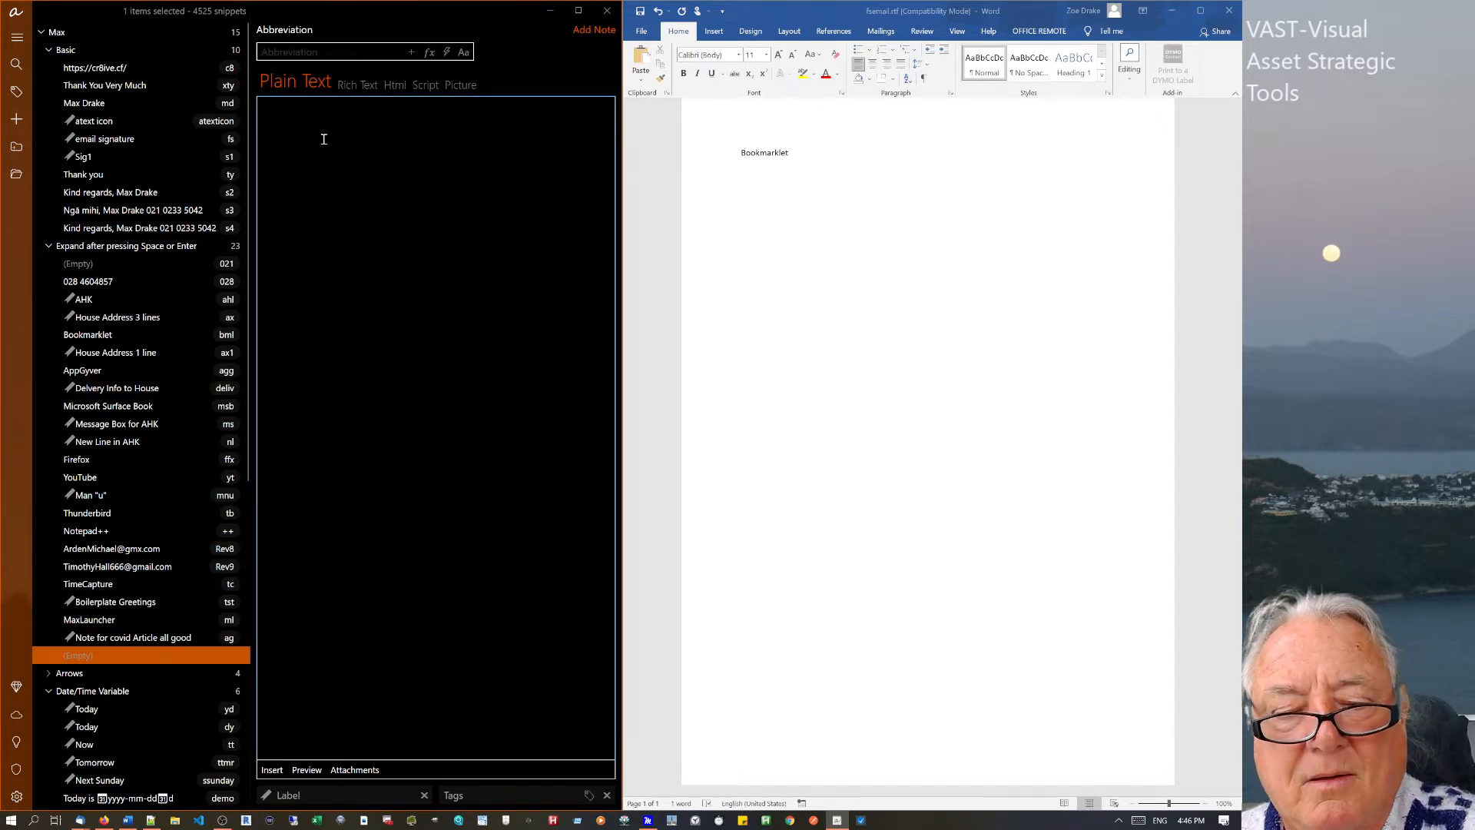
pyautogui.write('tyr')
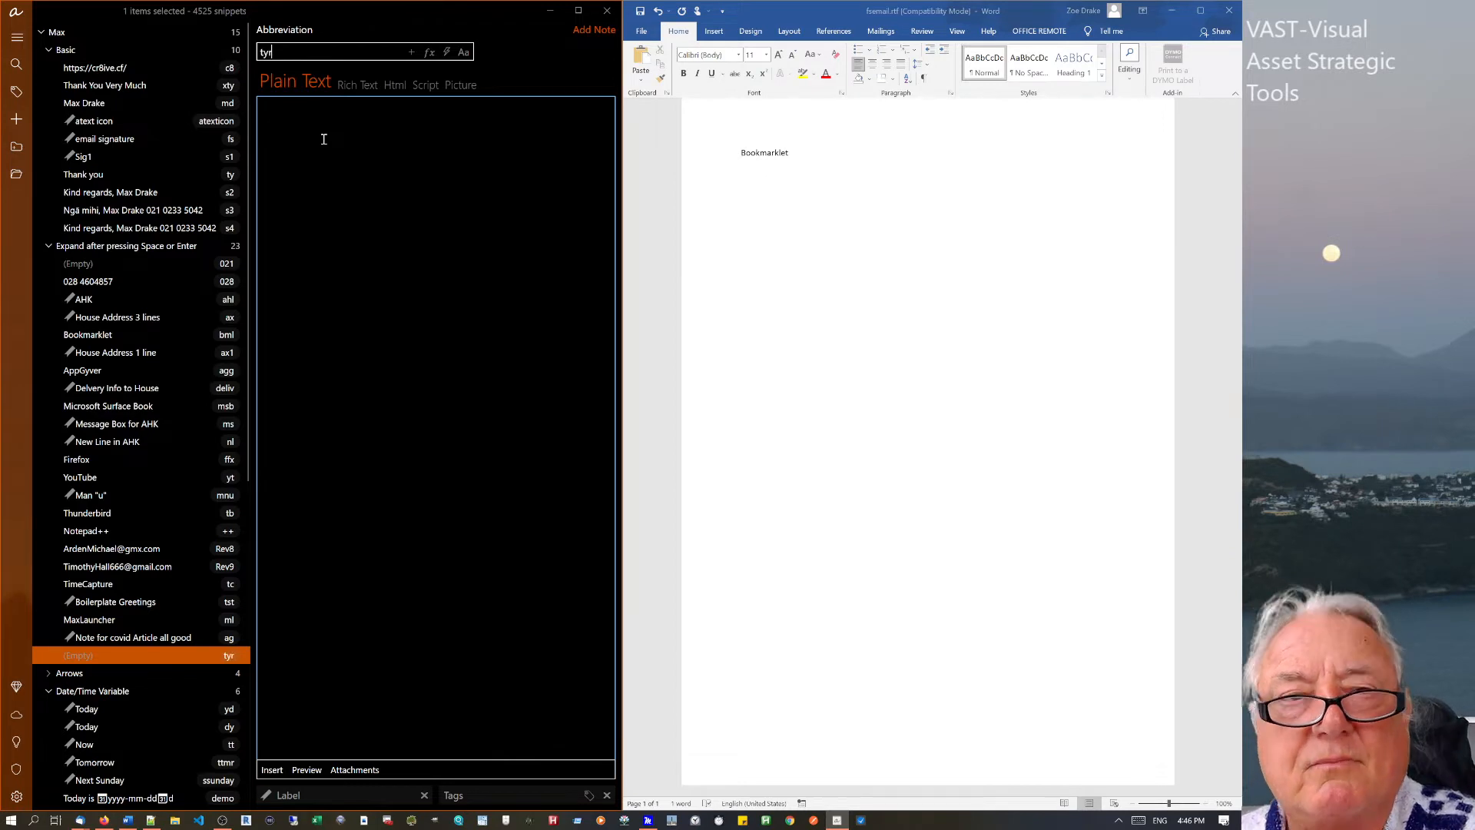
pyautogui.press('BackSpace')
pyautogui.press('BackSpace')
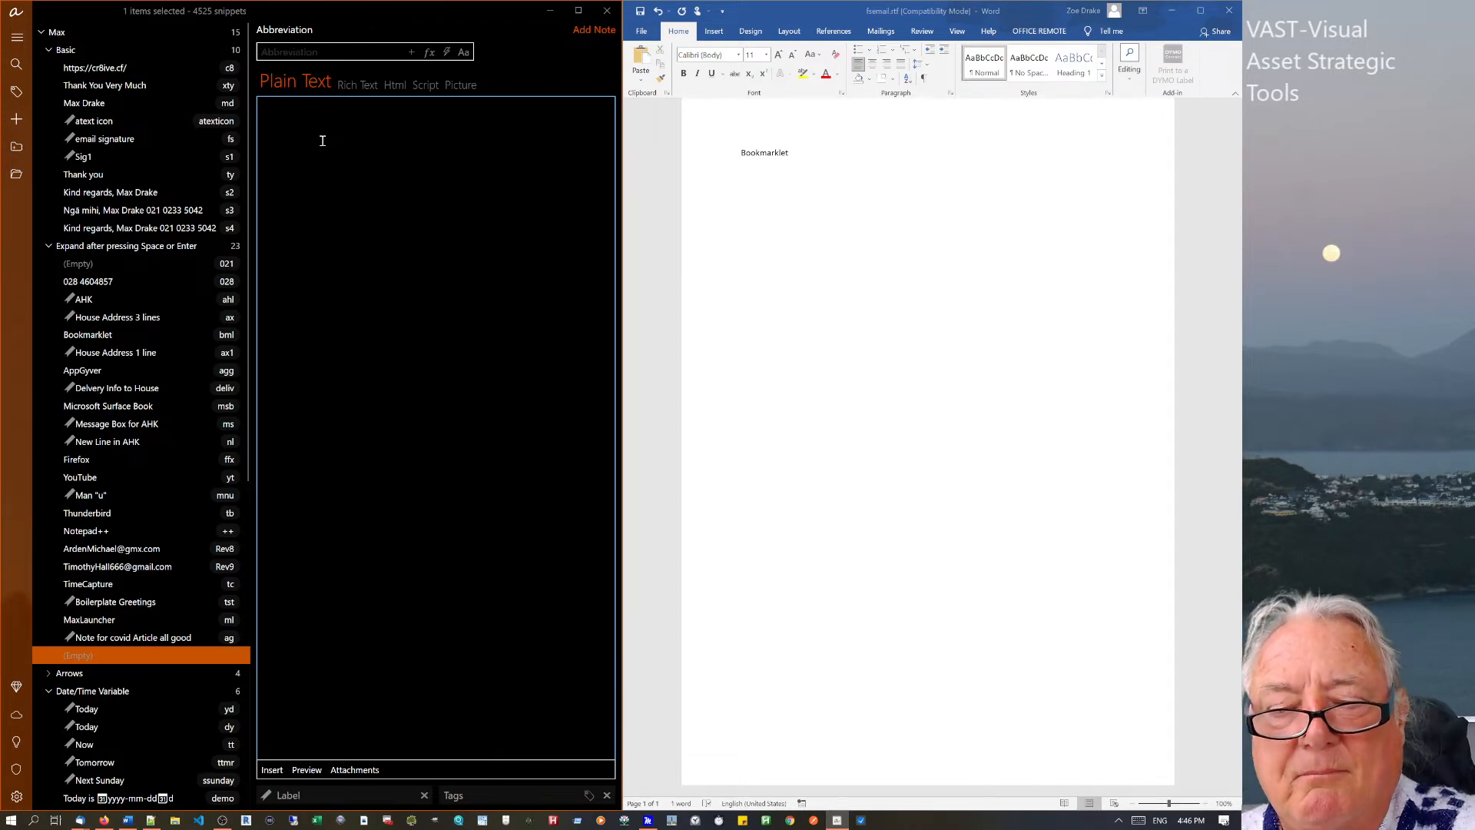
pyautogui.write('pow')
pyautogui.click(299, 139)
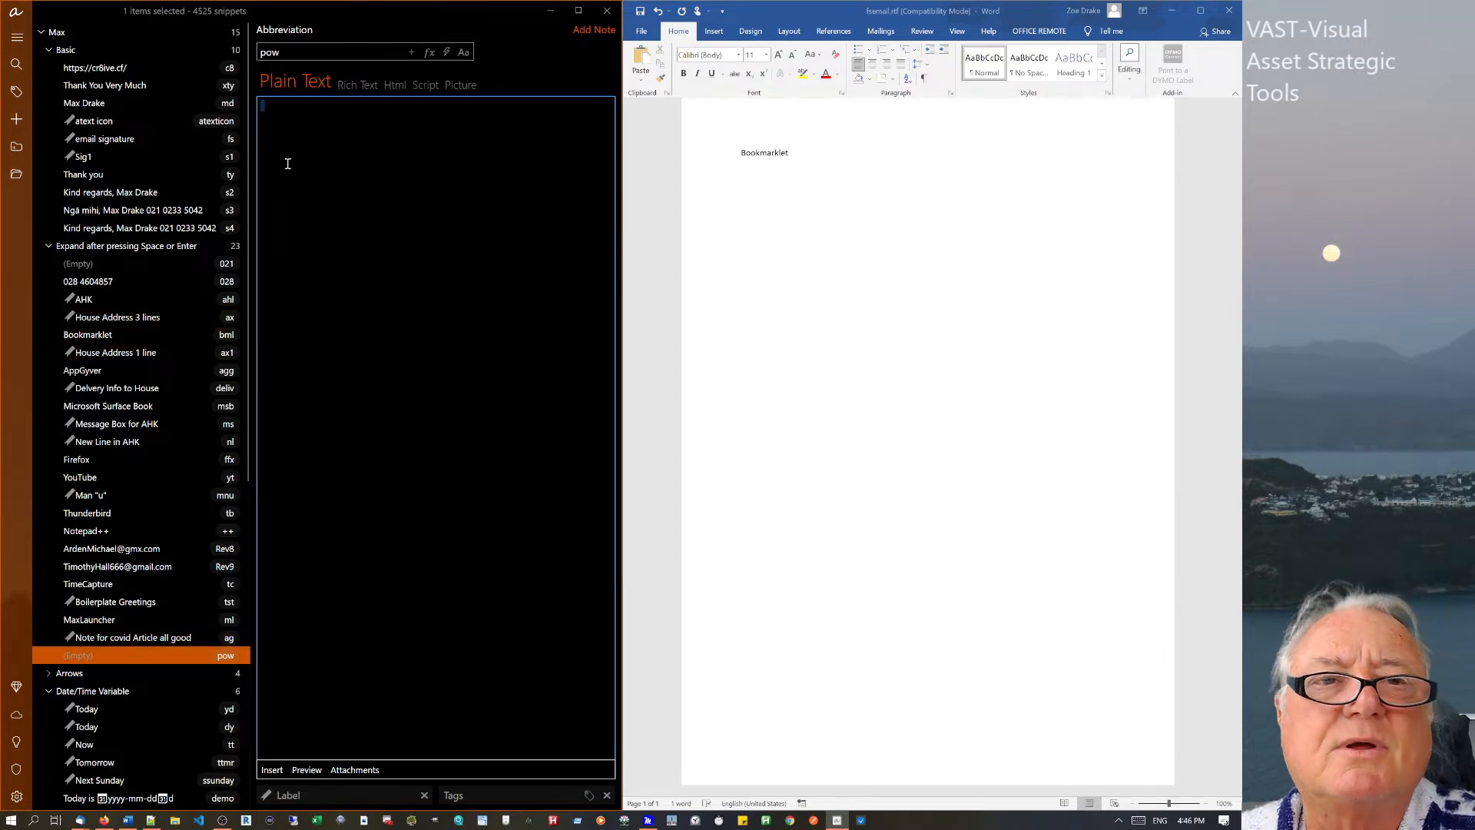
# Type 'The rain in' and nest the House Address 1 line snippet after it.
pyautogui.write('The rain is')
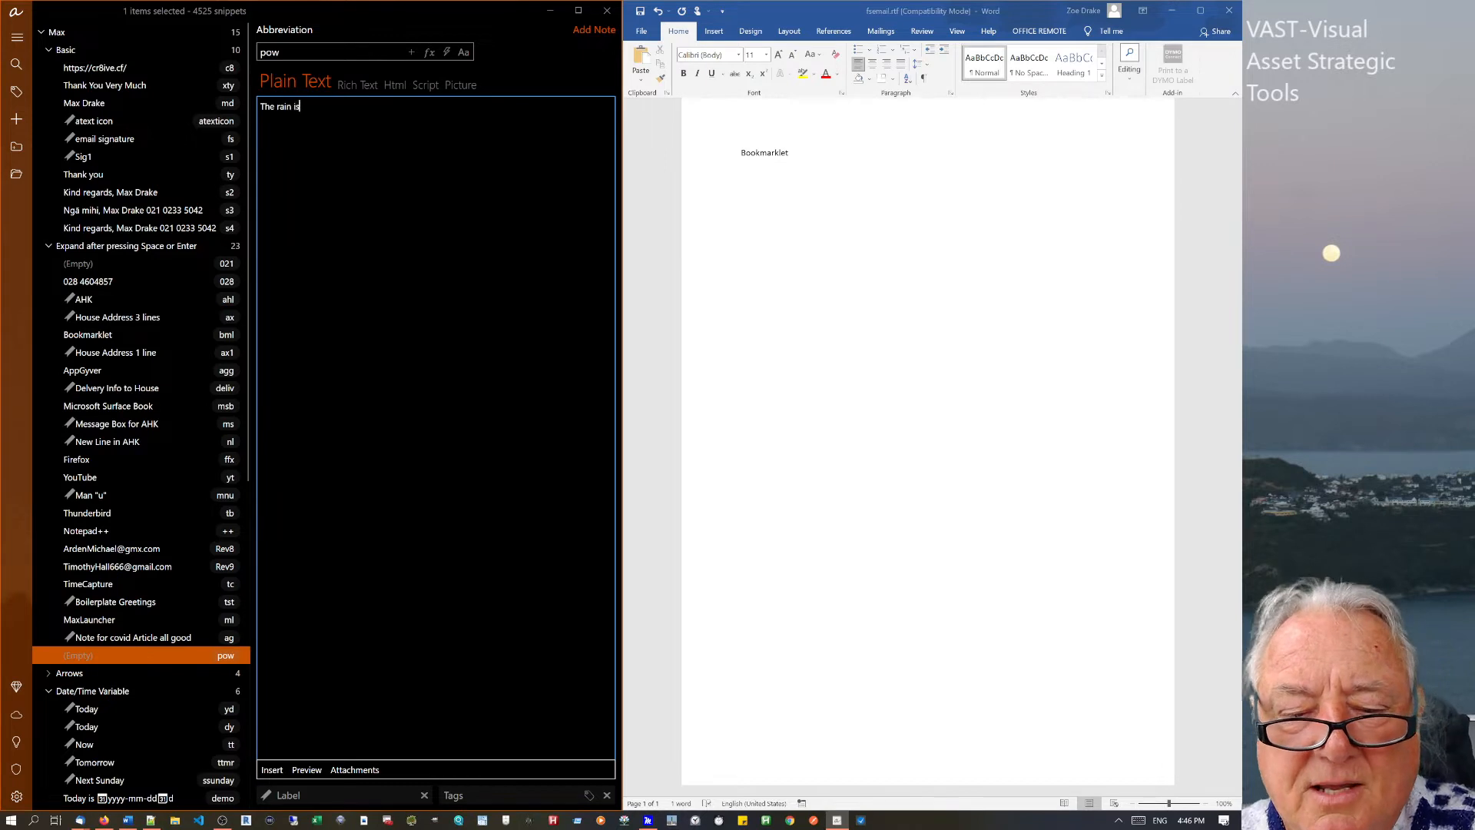
pyautogui.press('BackSpace')
pyautogui.write('n in')
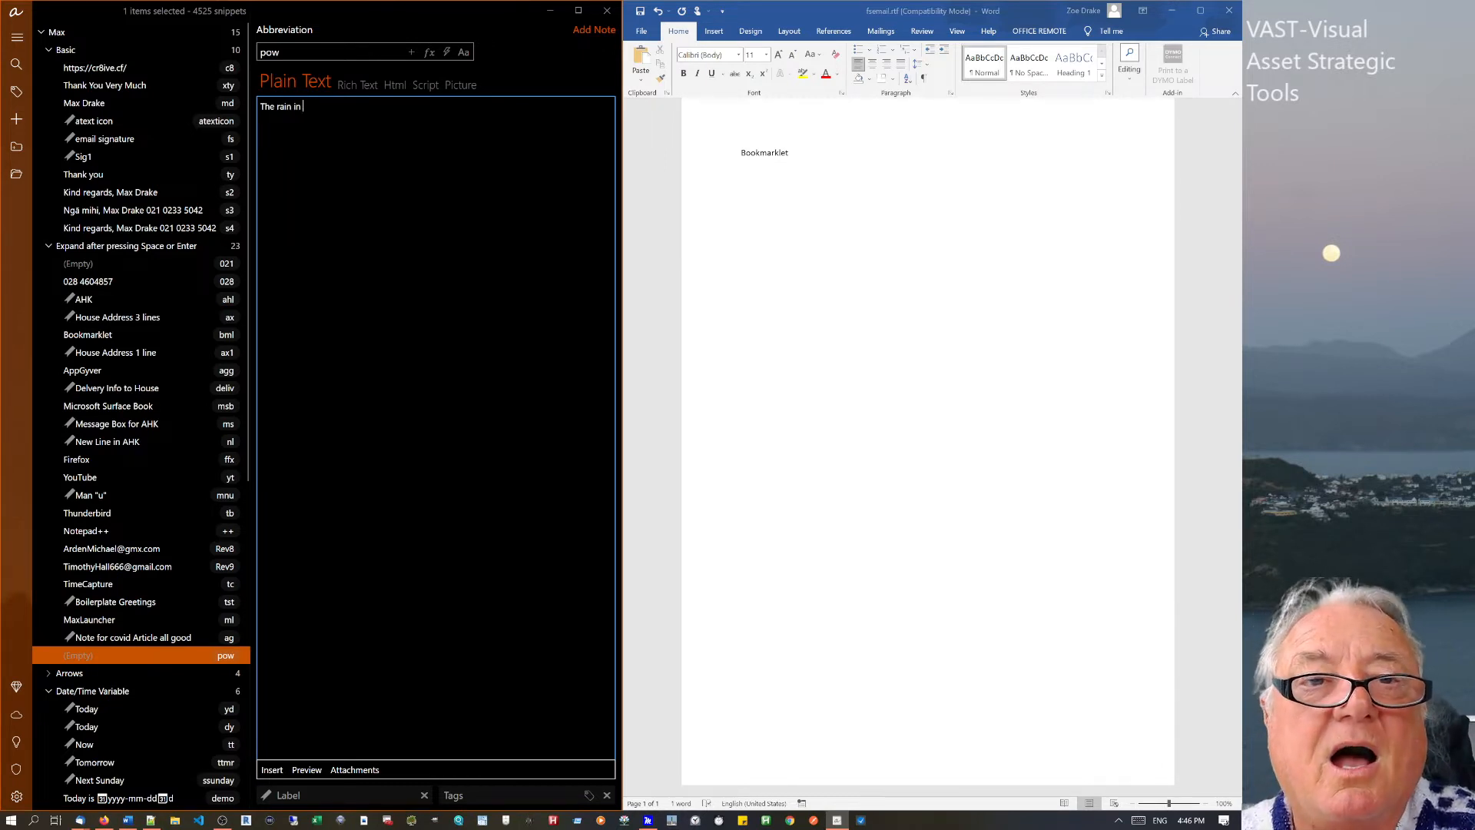
pyautogui.rightClick(321, 109)
pyautogui.moveTo(369, 119)
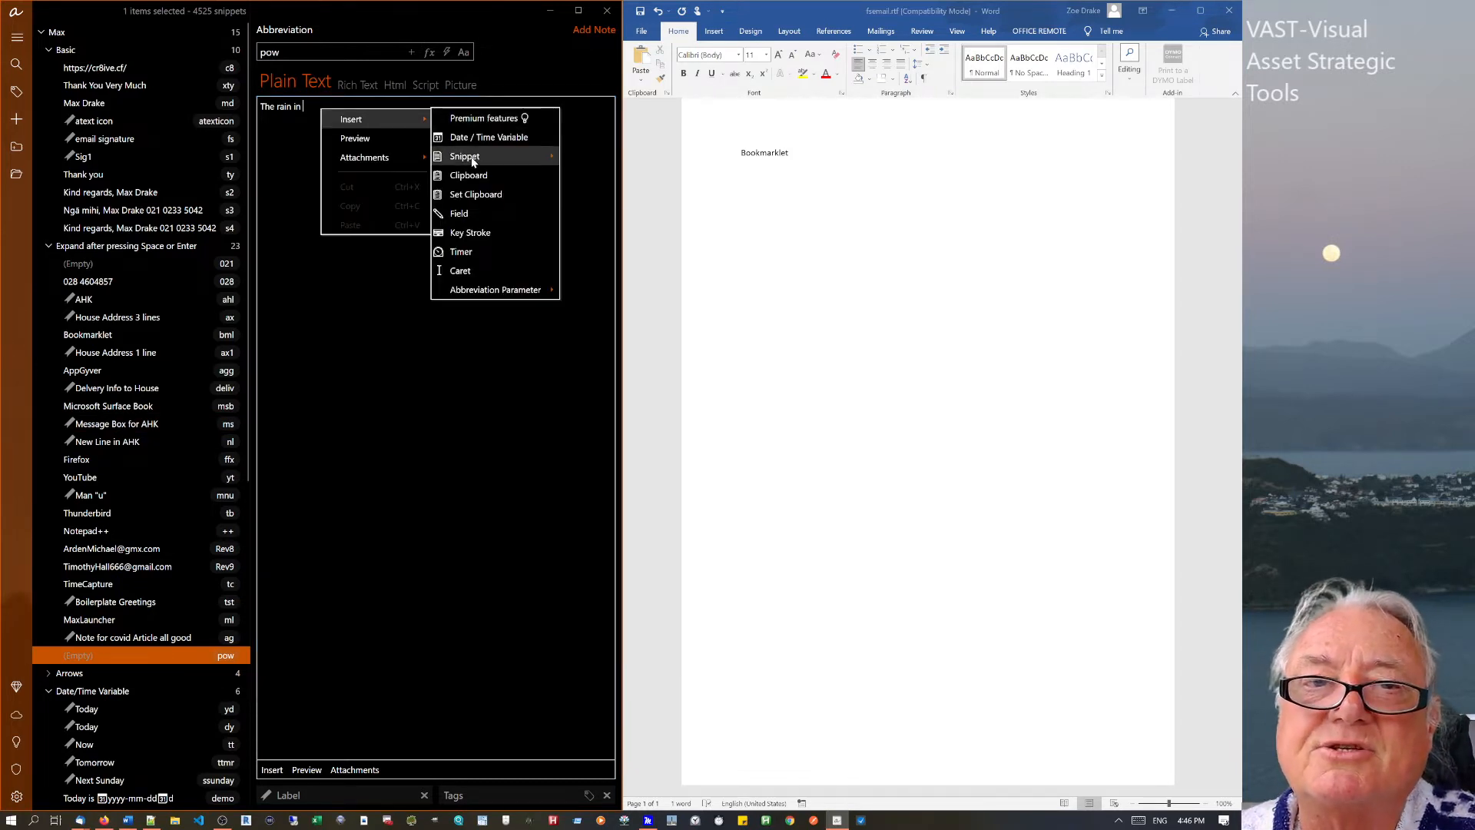
pyautogui.moveTo(472, 160)
pyautogui.moveTo(586, 152)
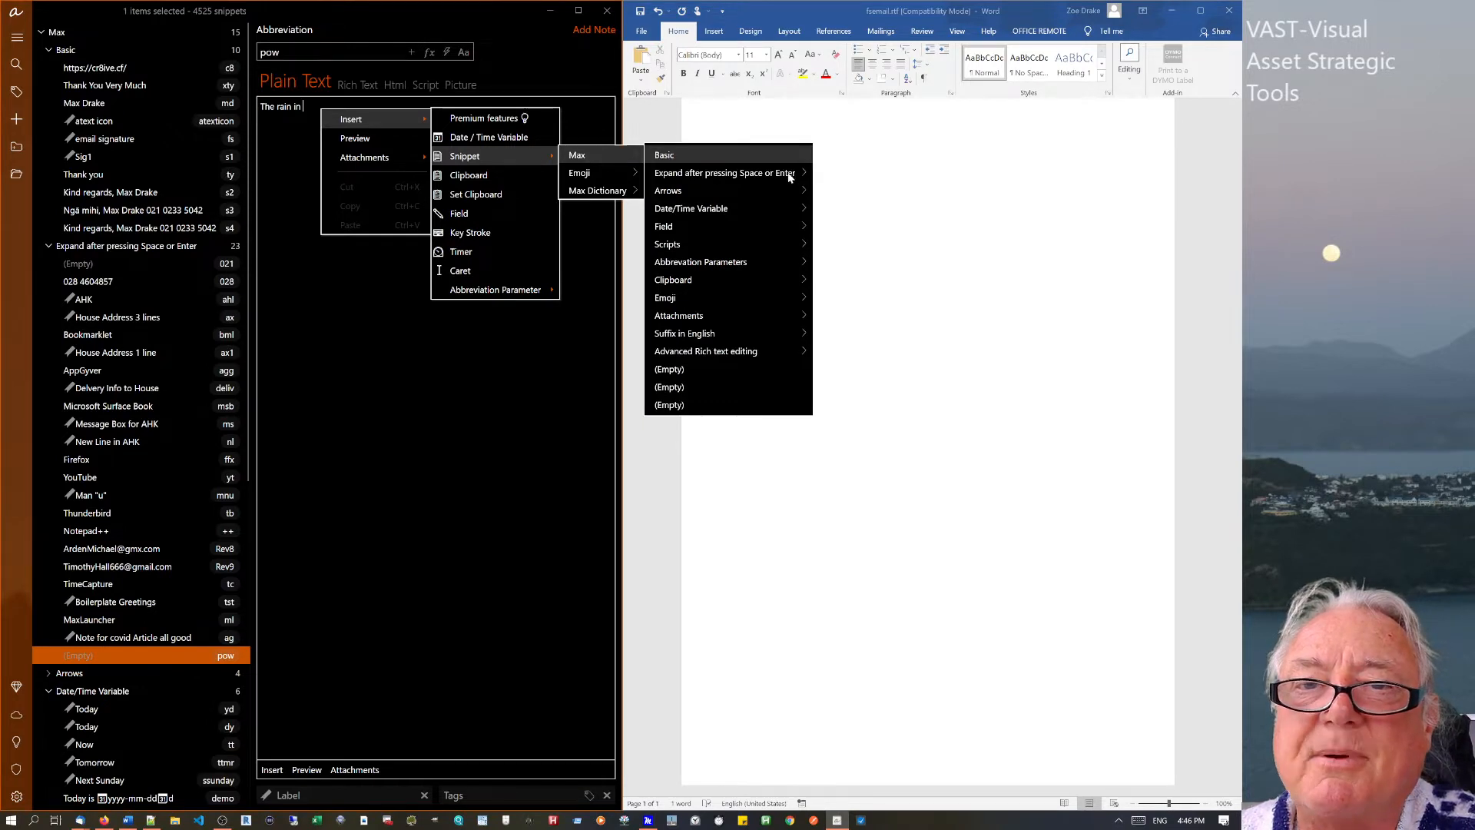
pyautogui.moveTo(792, 178)
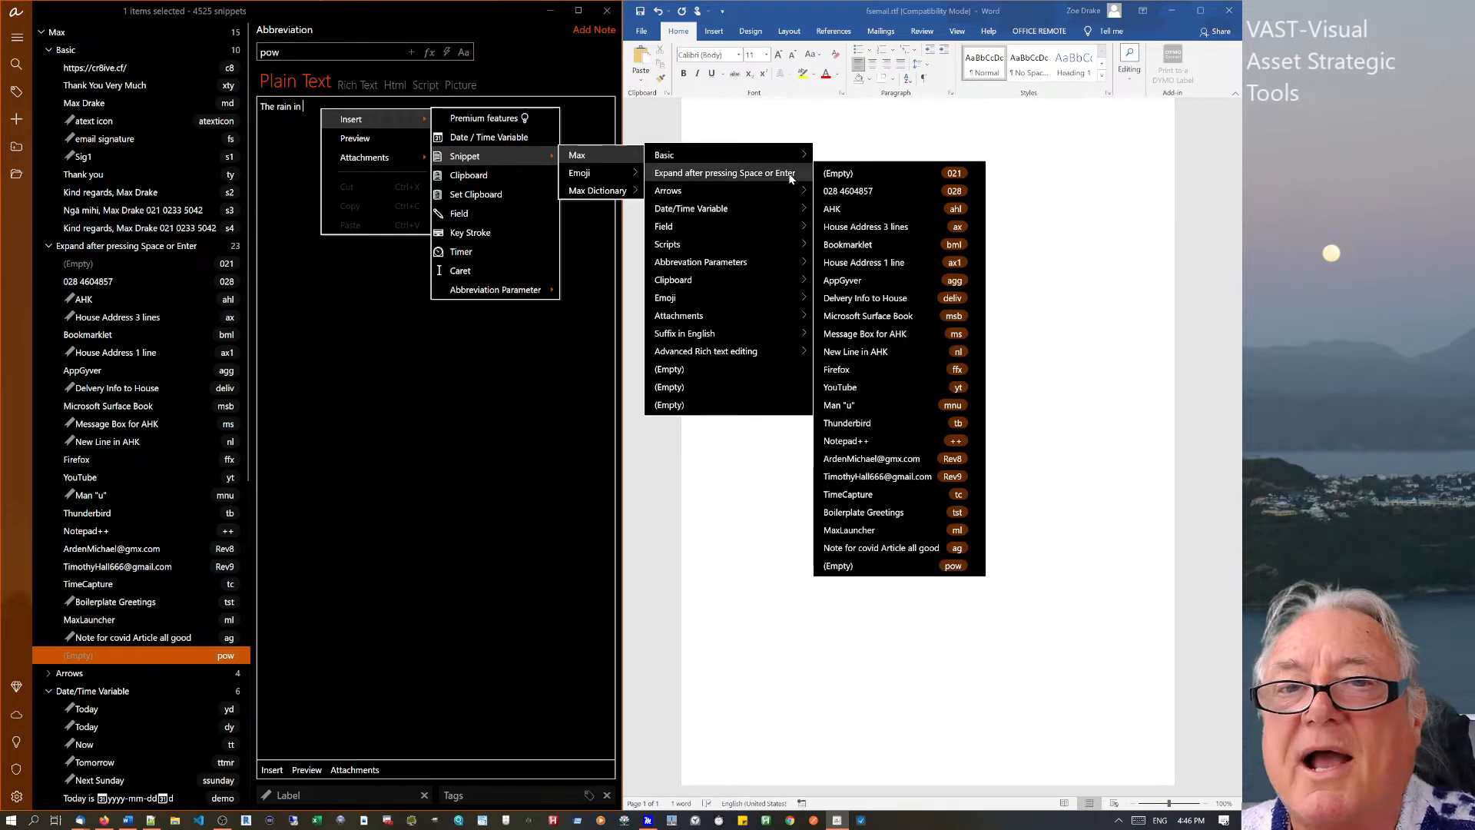
pyautogui.click(857, 262)
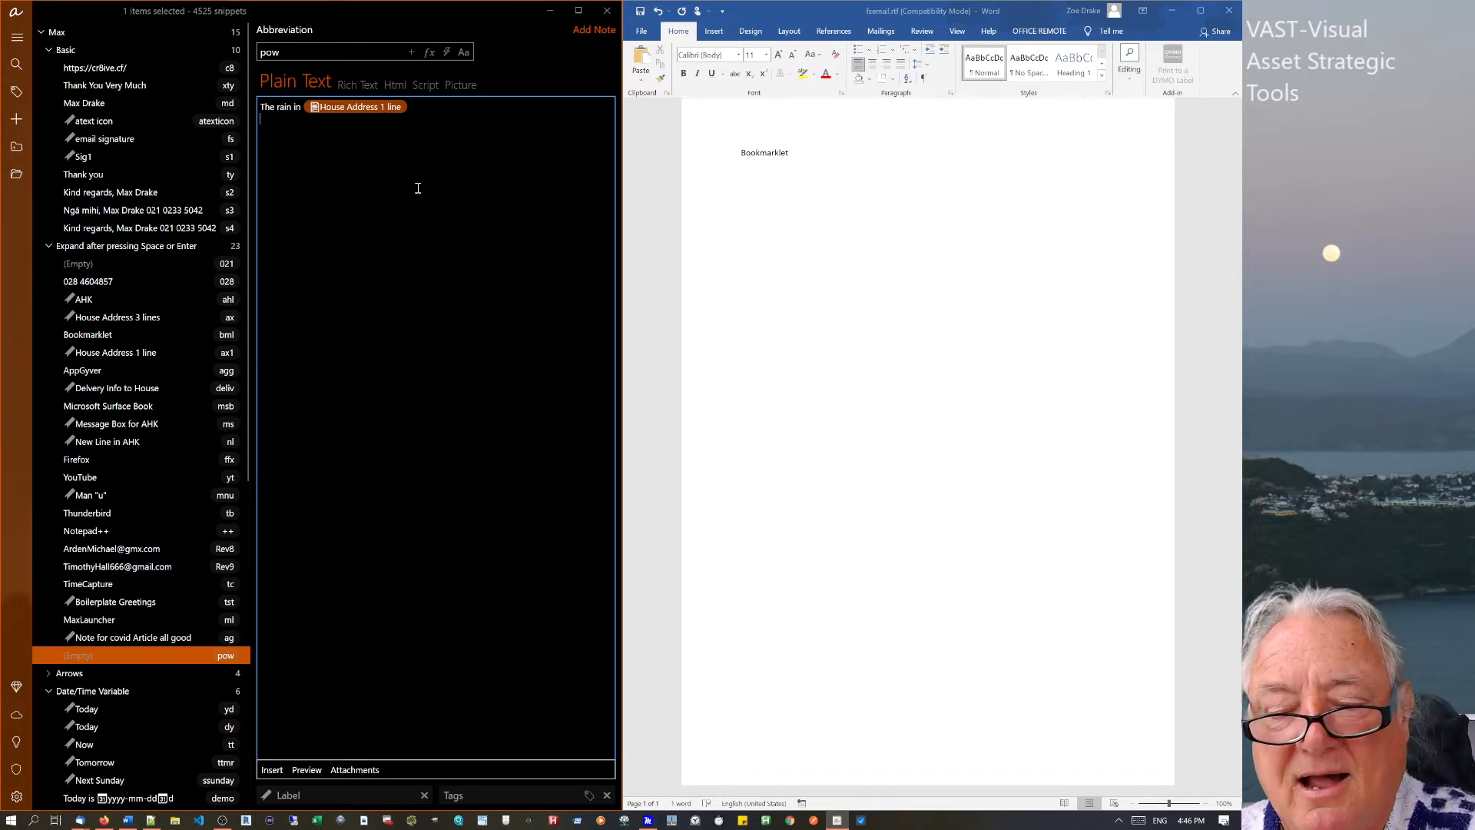
# Nest the md snippet on the next line and type 'wants'.
pyautogui.rightClick(320, 141)
pyautogui.moveTo(354, 153)
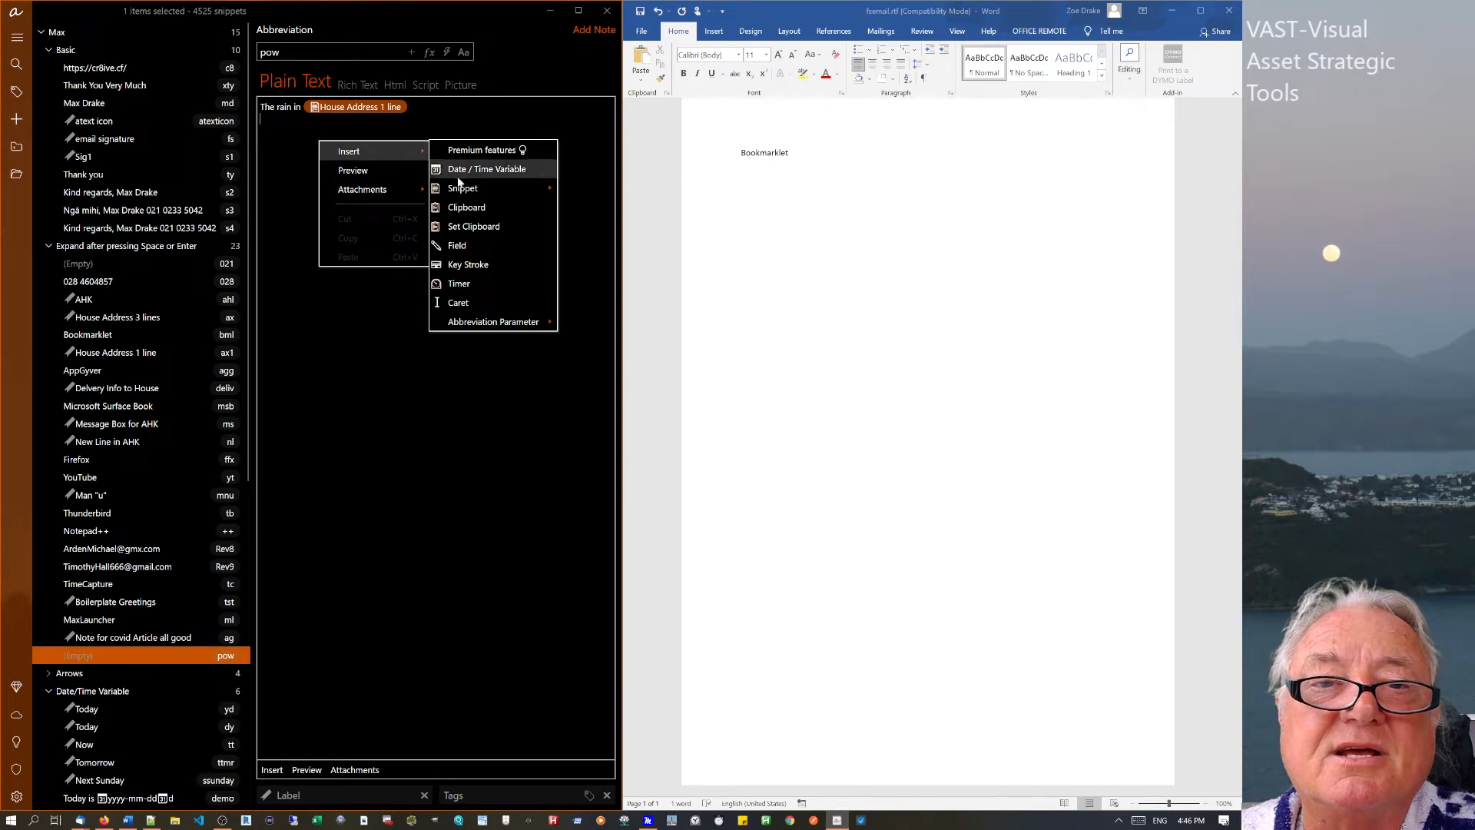
pyautogui.moveTo(464, 189)
pyautogui.moveTo(615, 189)
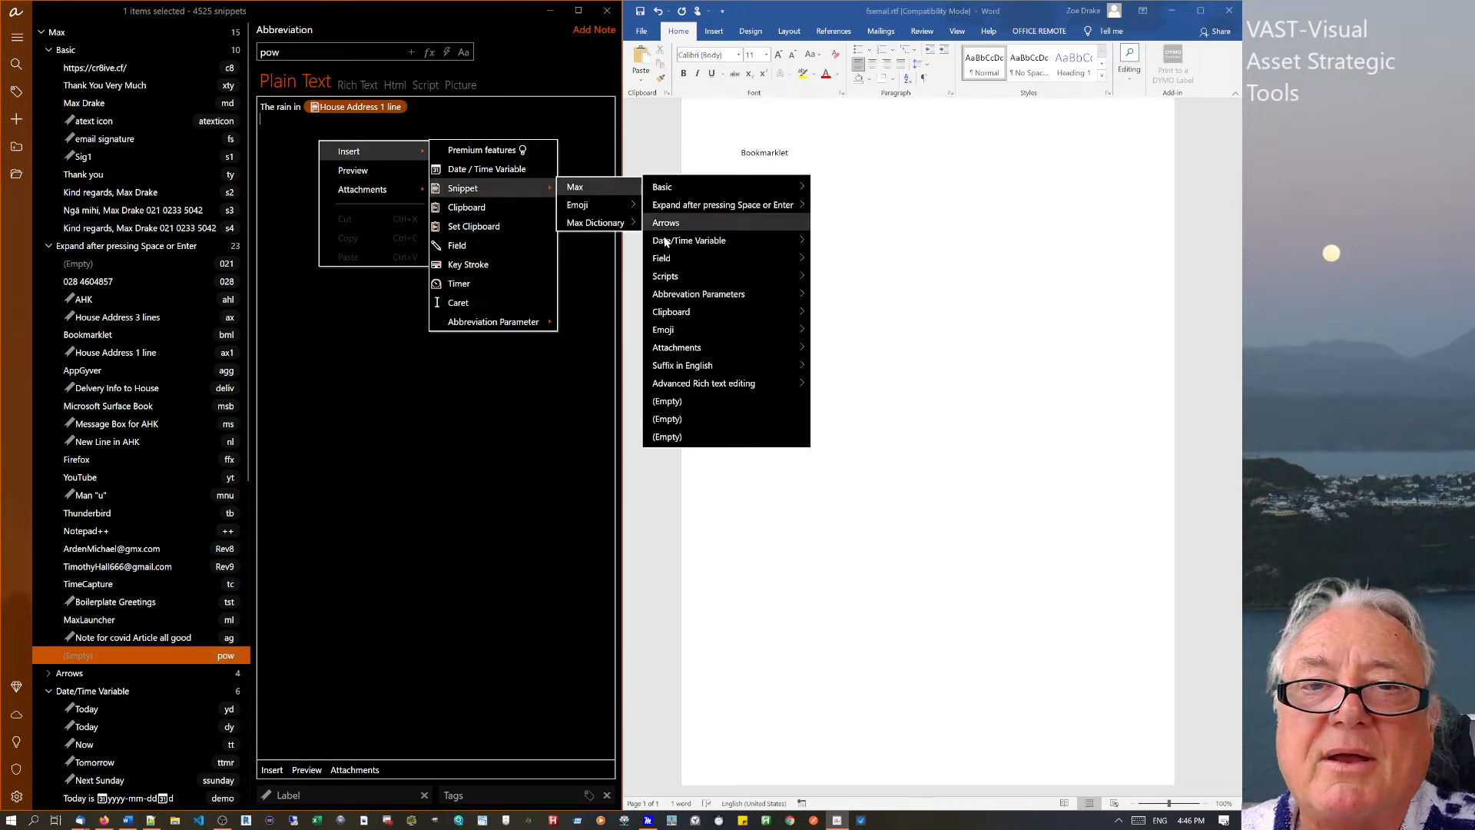
pyautogui.moveTo(776, 204)
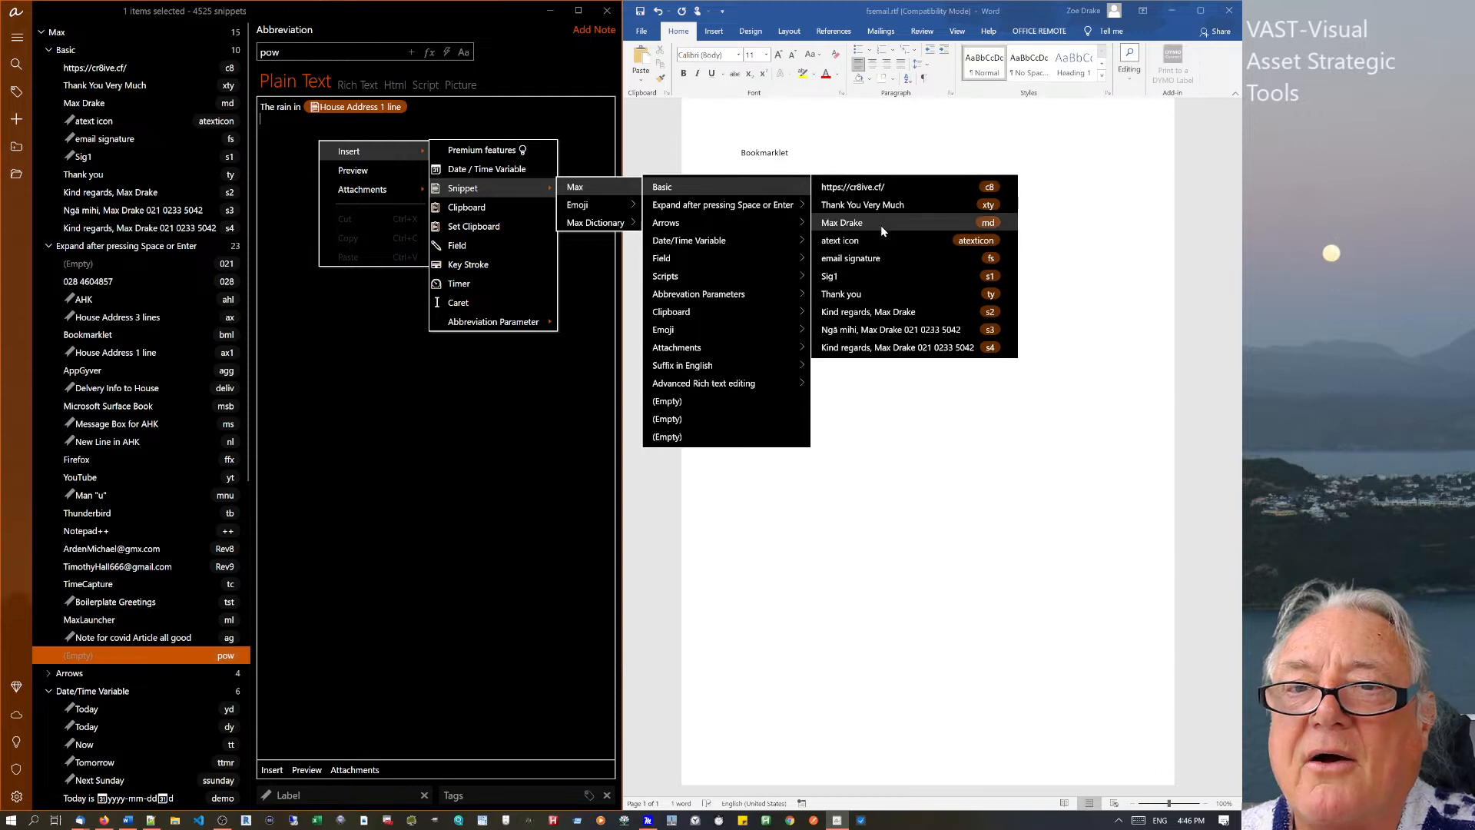
pyautogui.click(880, 223)
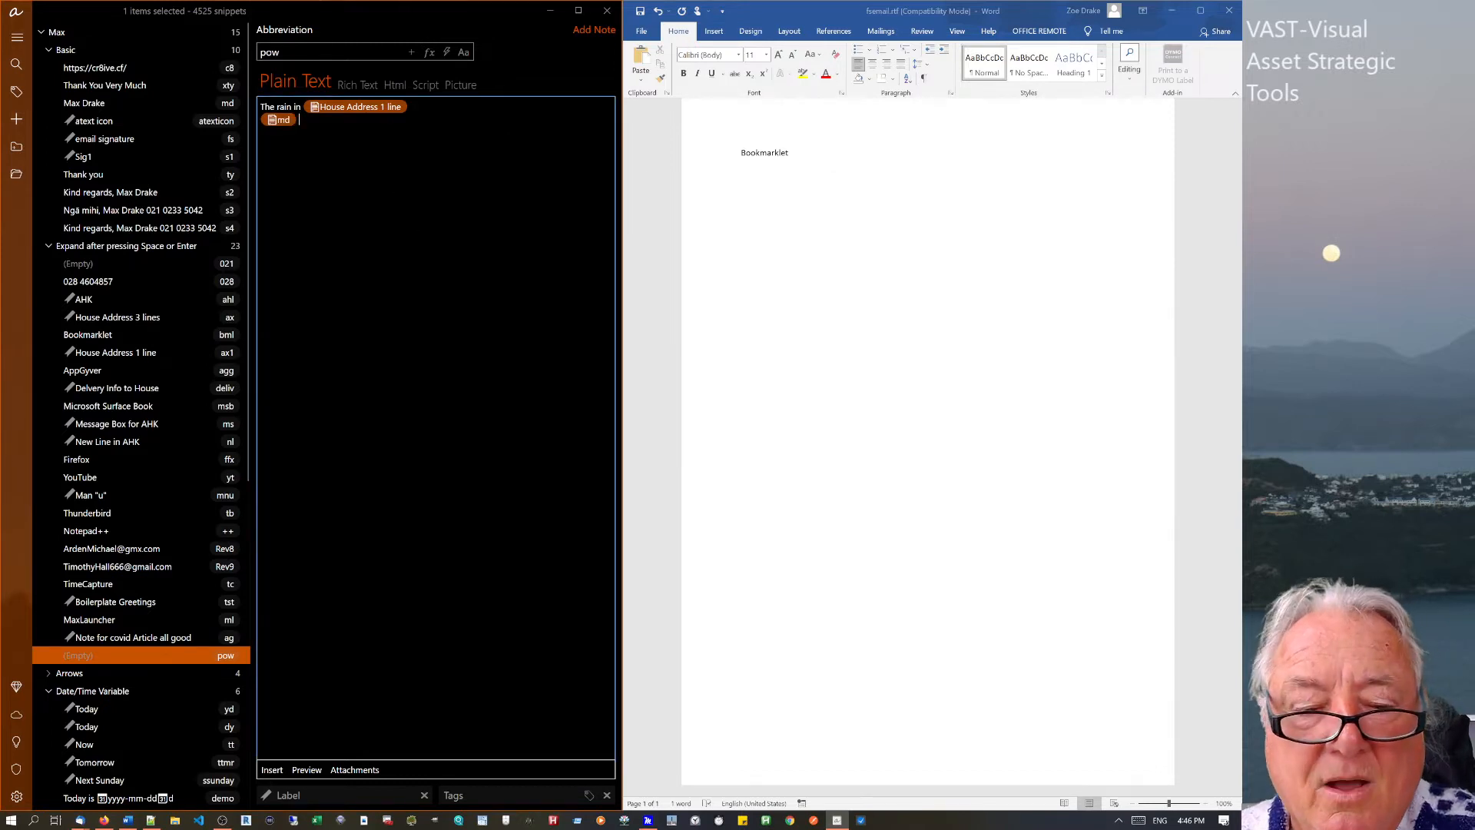
pyautogui.write('wantsd')
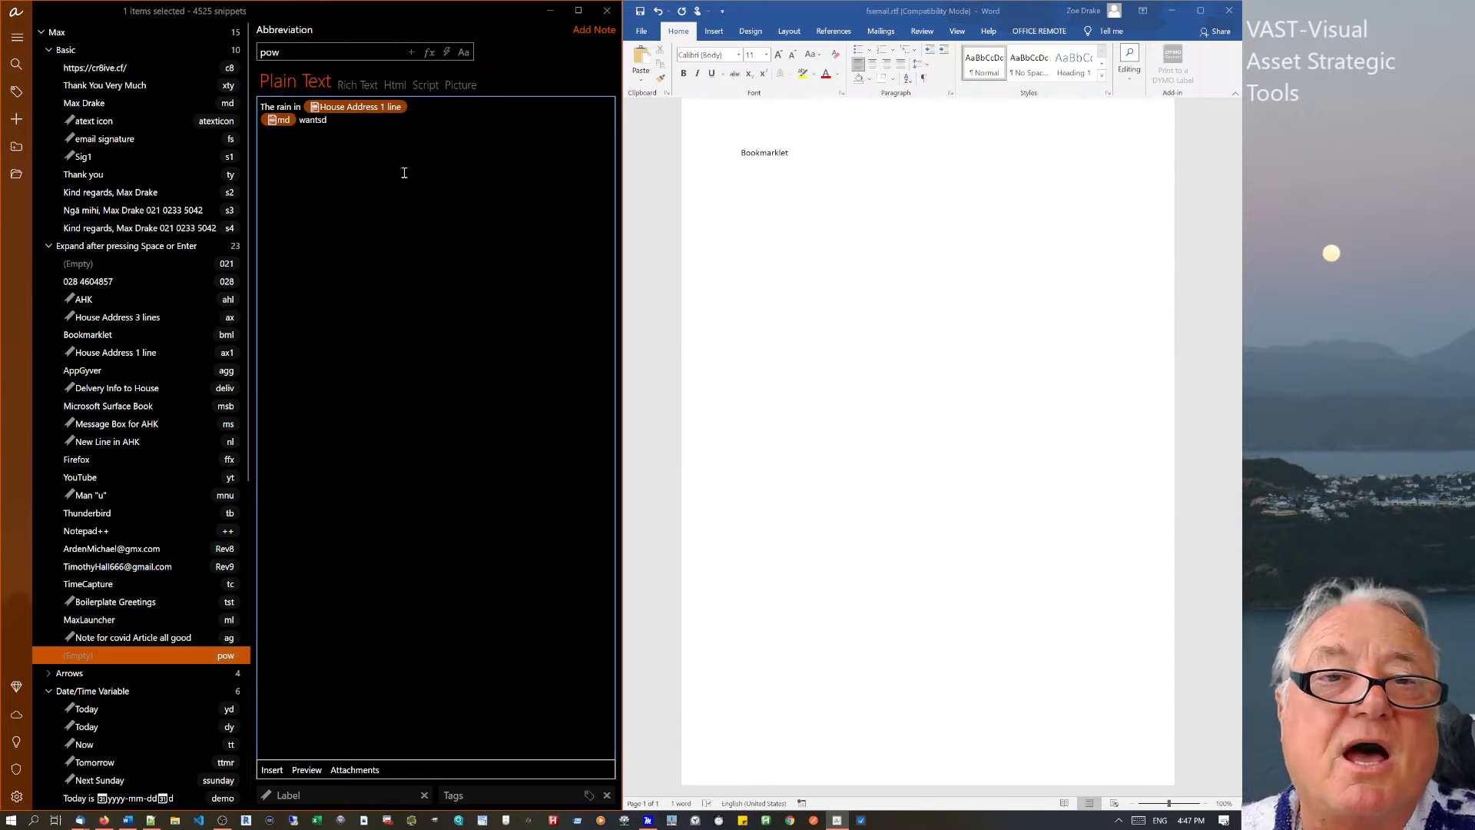
# Insert a single-line fill-in field named customer after 'wants'.
pyautogui.rightClick(384, 123)
pyautogui.moveTo(429, 135)
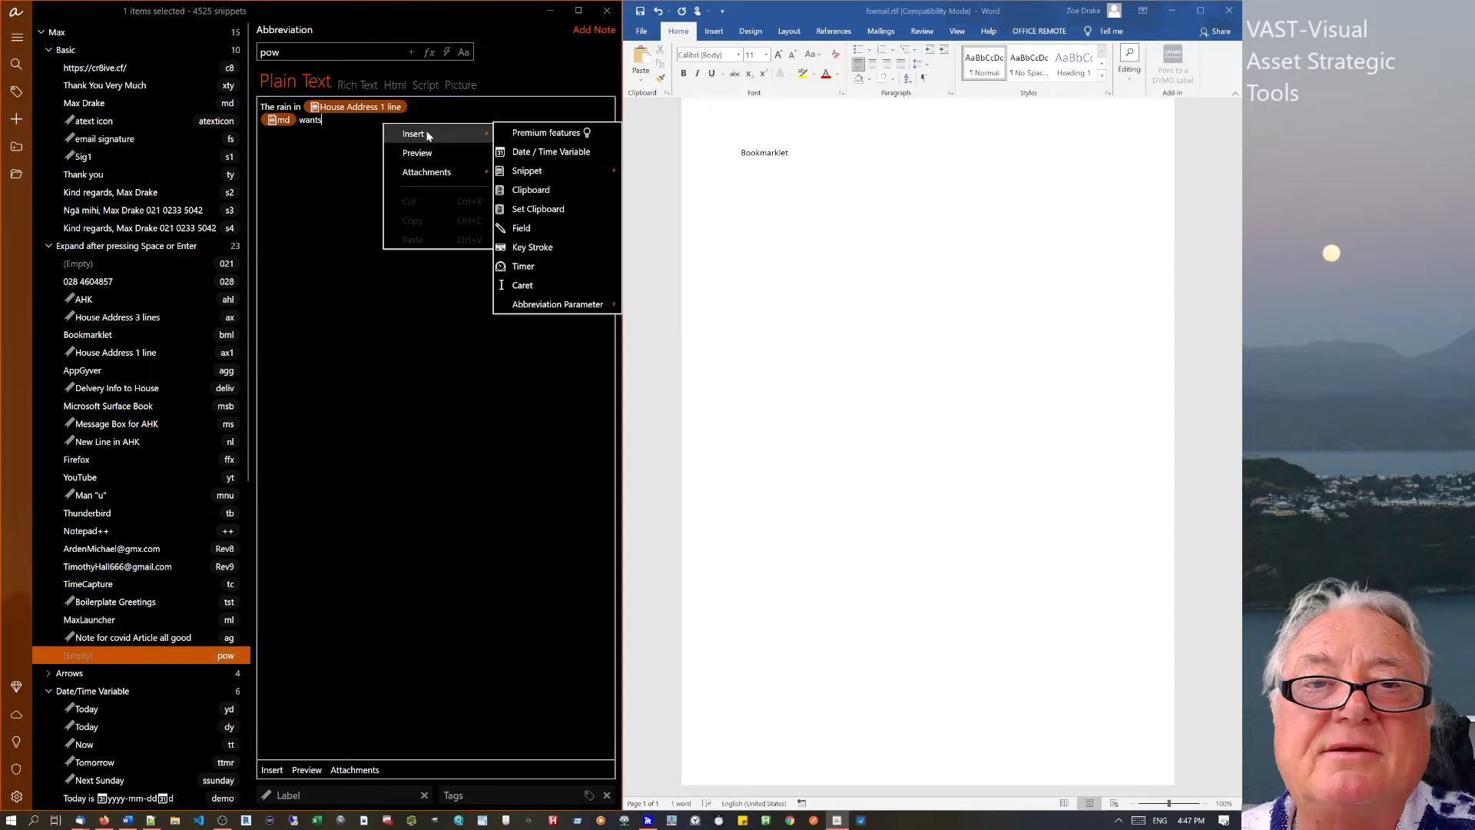
pyautogui.click(527, 227)
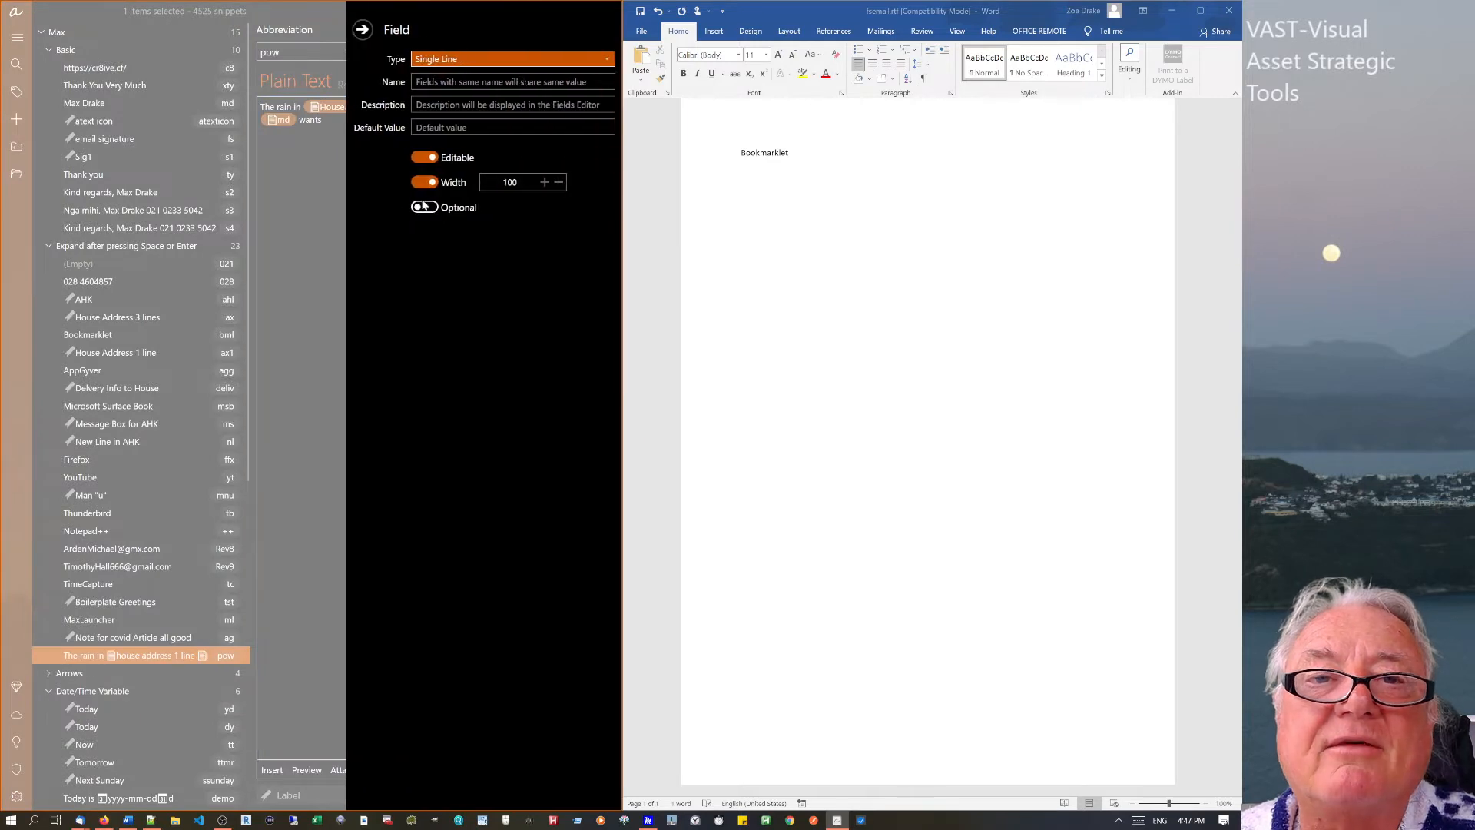
pyautogui.click(463, 61)
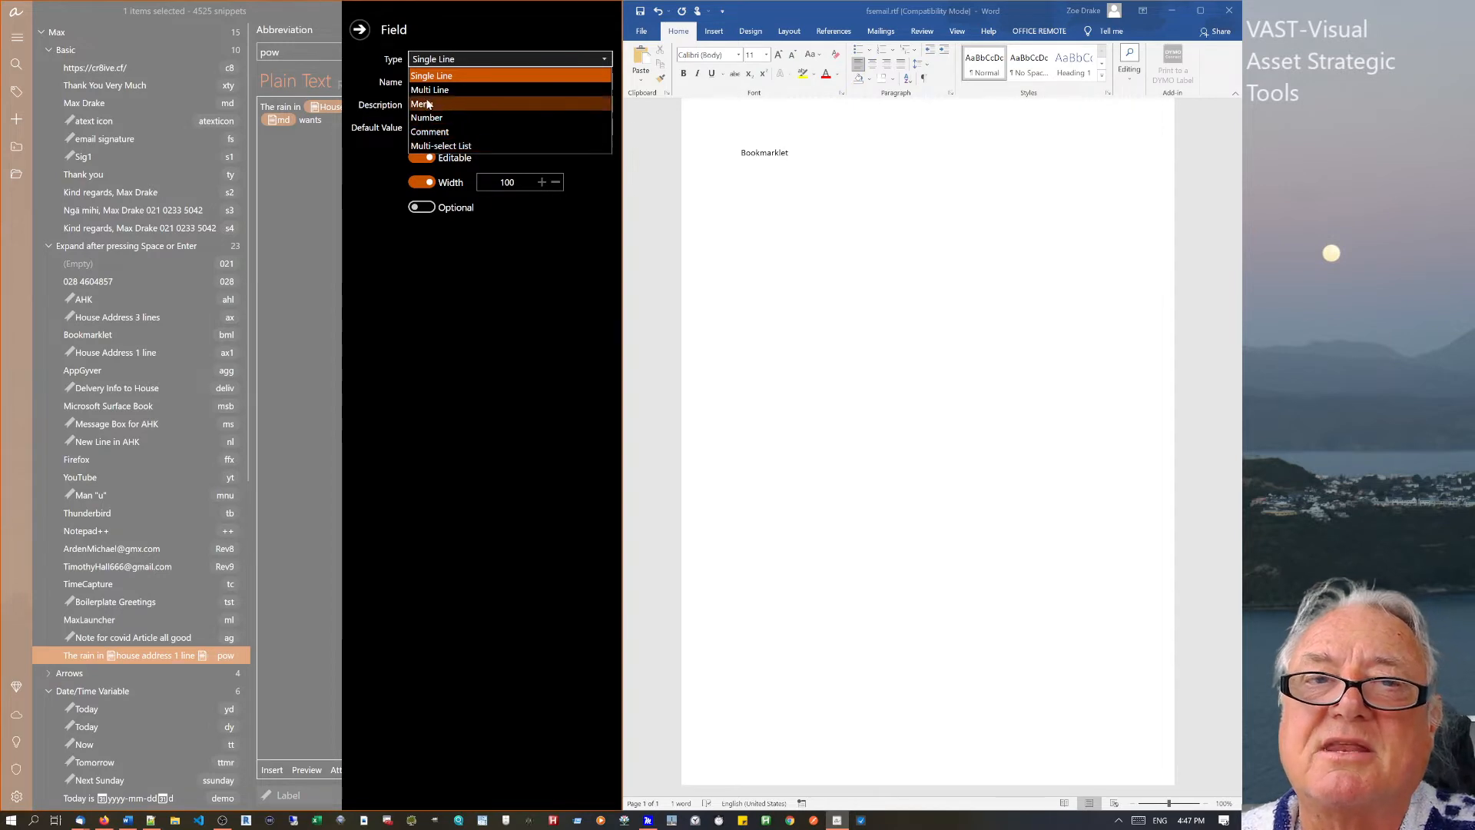
pyautogui.click(443, 60)
pyautogui.click(421, 80)
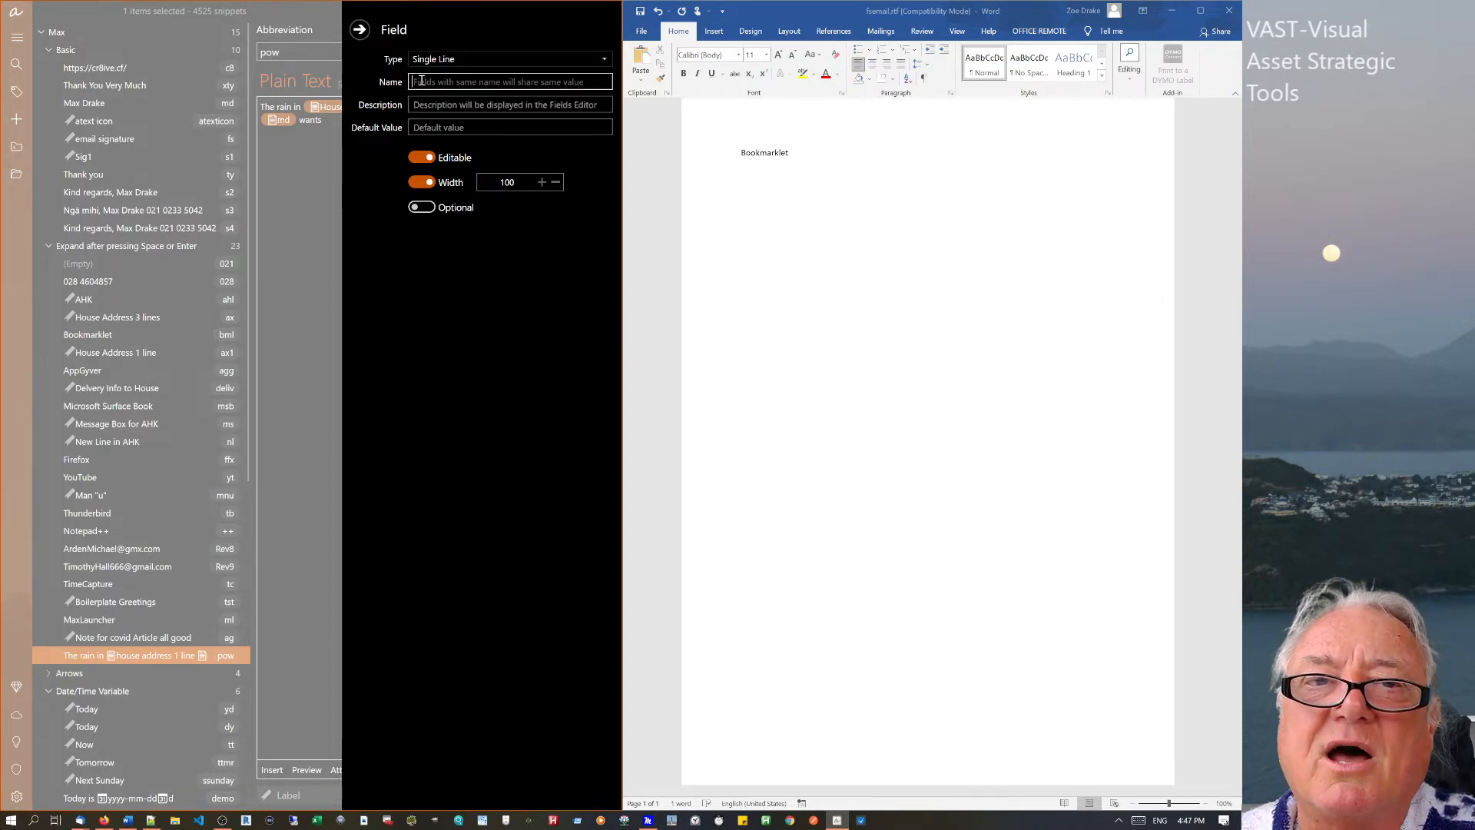
pyautogui.write('cust')
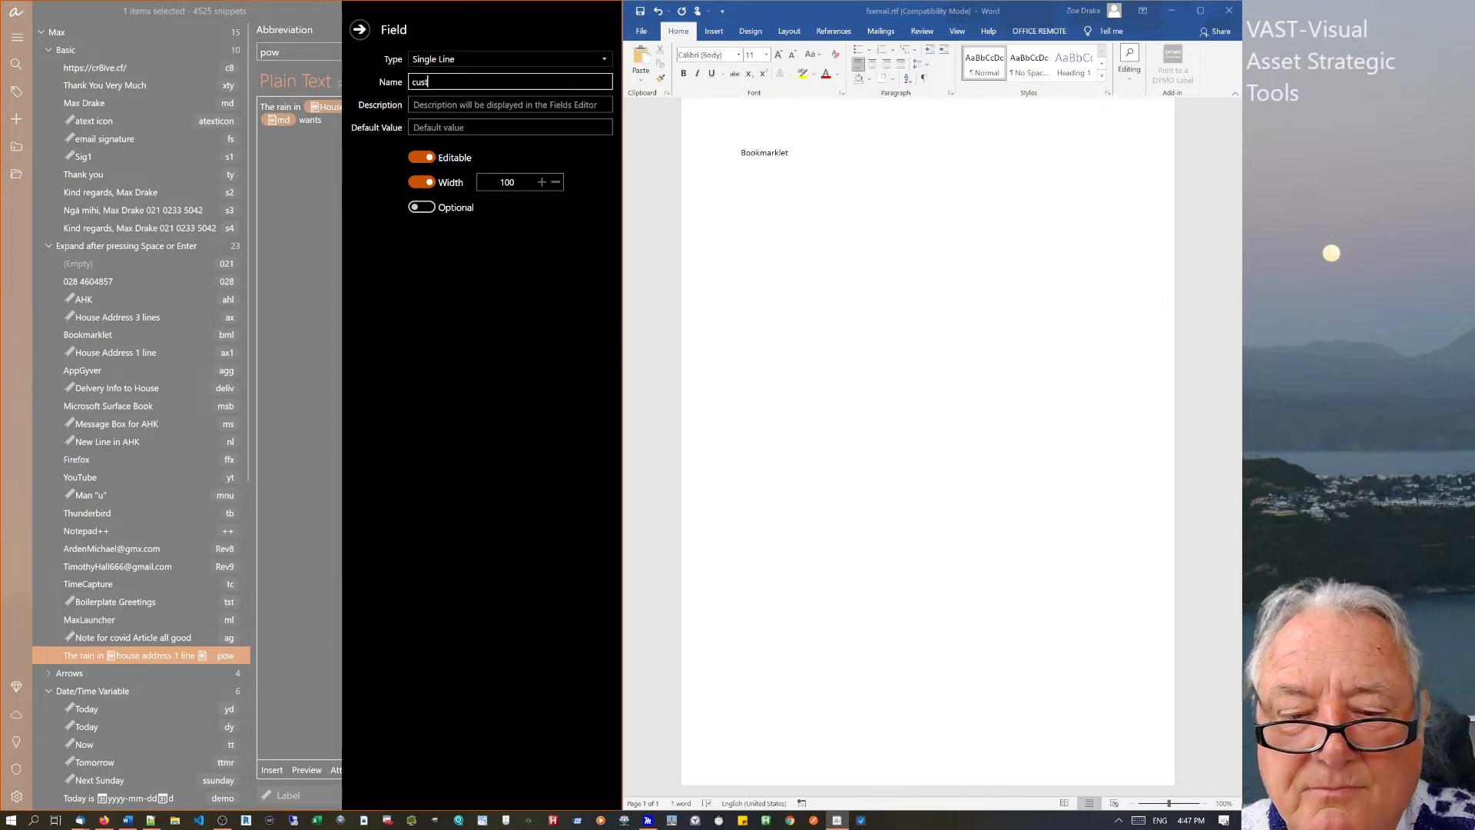
pyautogui.write('omer')
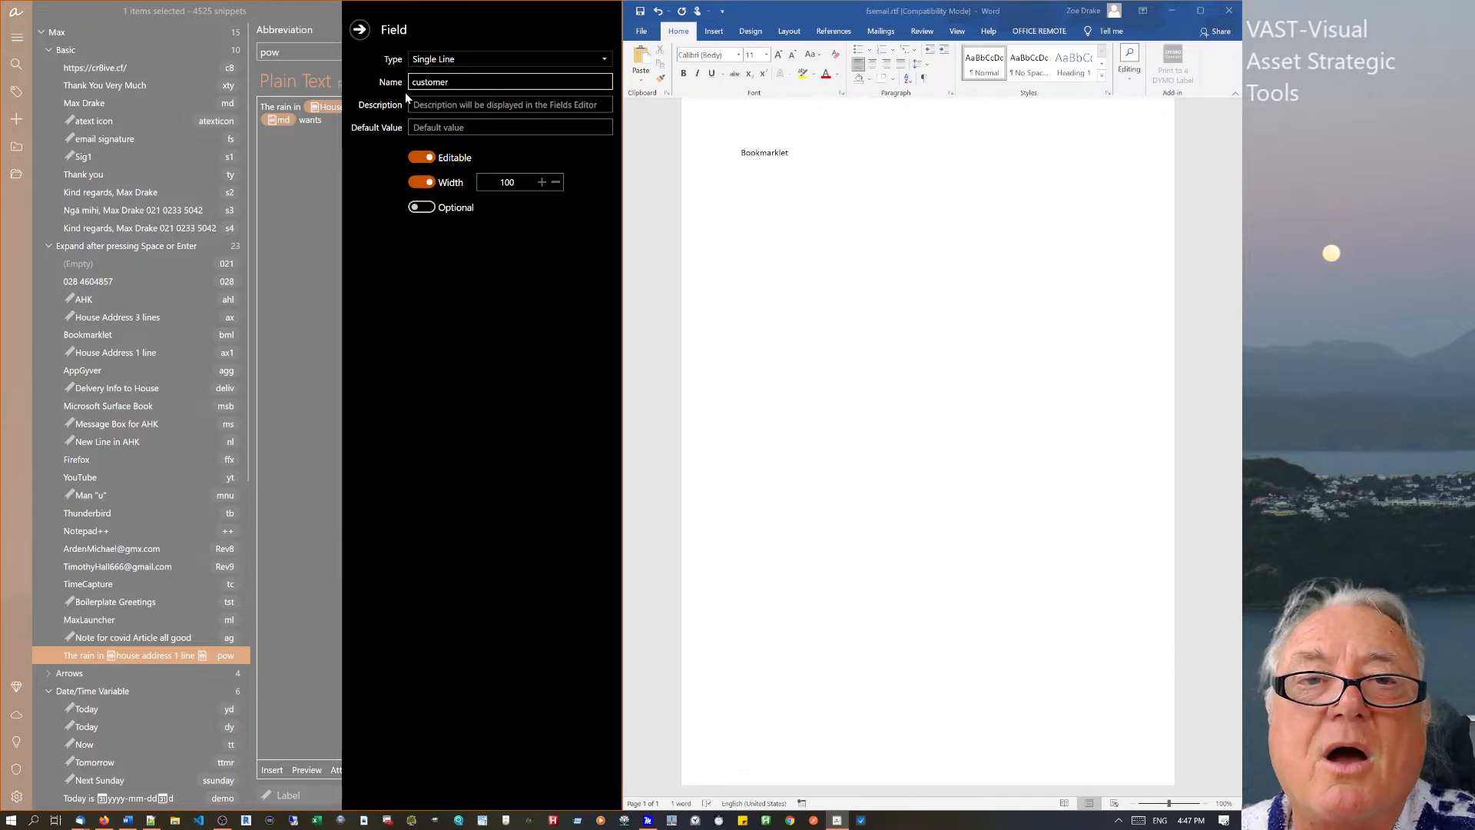
# Give the field description customer and a default customer name, then type 'we will deliver on'.
pyautogui.moveTo(481, 84); pyautogui.dragTo(407, 81)
pyautogui.hotkey('ctrl', 'c')
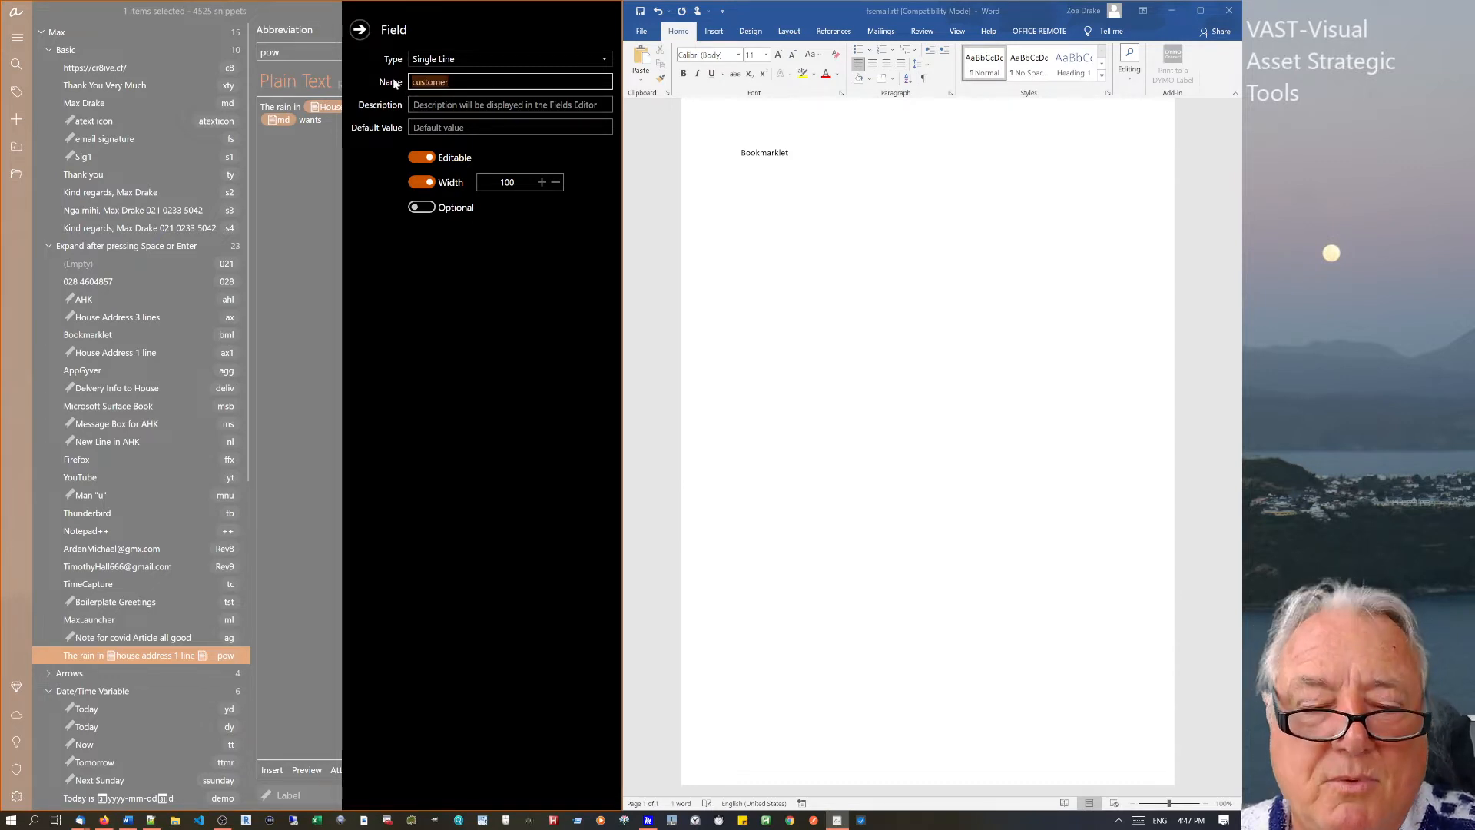
pyautogui.click(457, 105)
pyautogui.hotkey('ctrl', 'v')
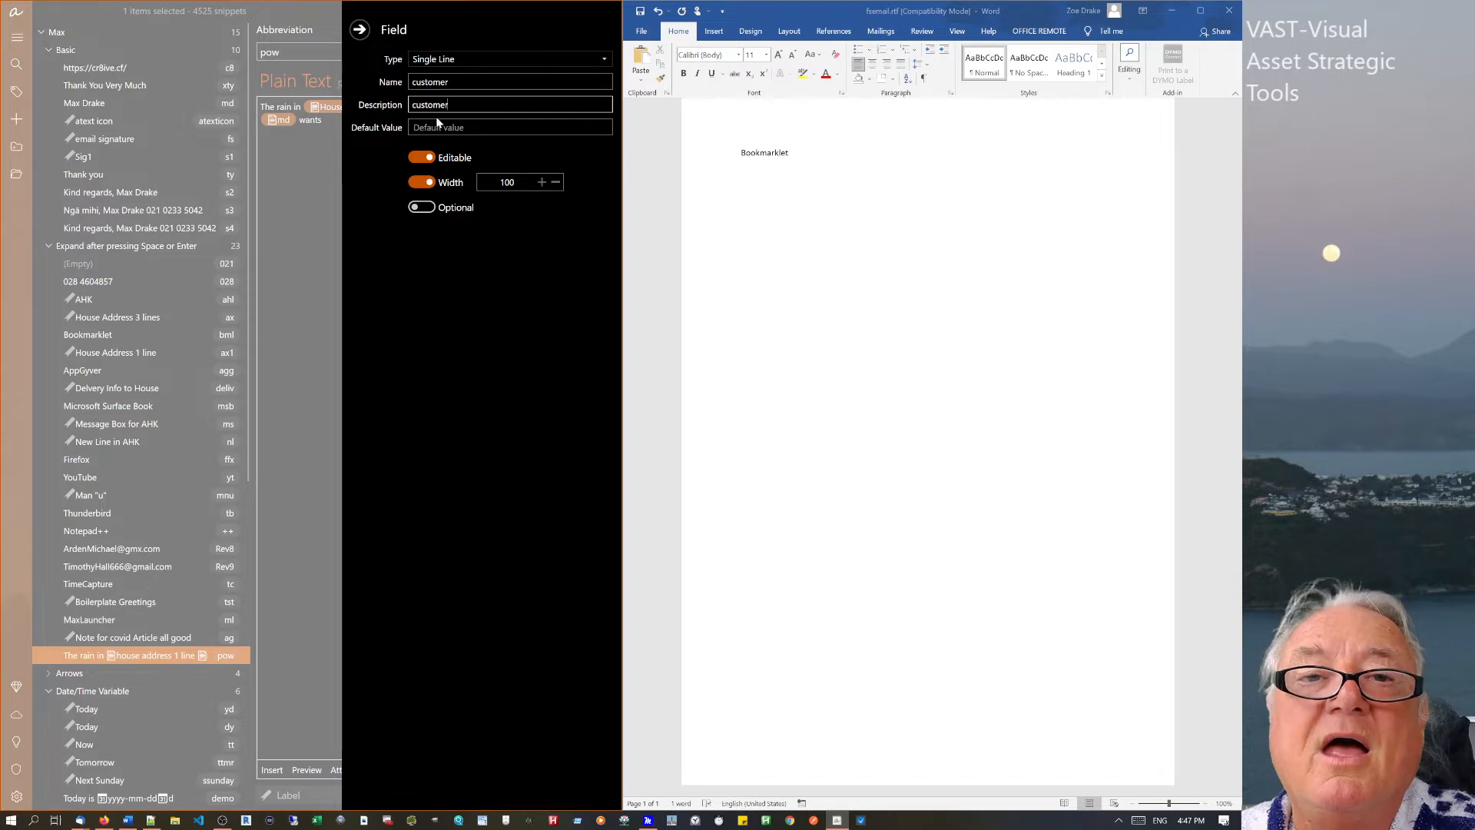
pyautogui.click(435, 127)
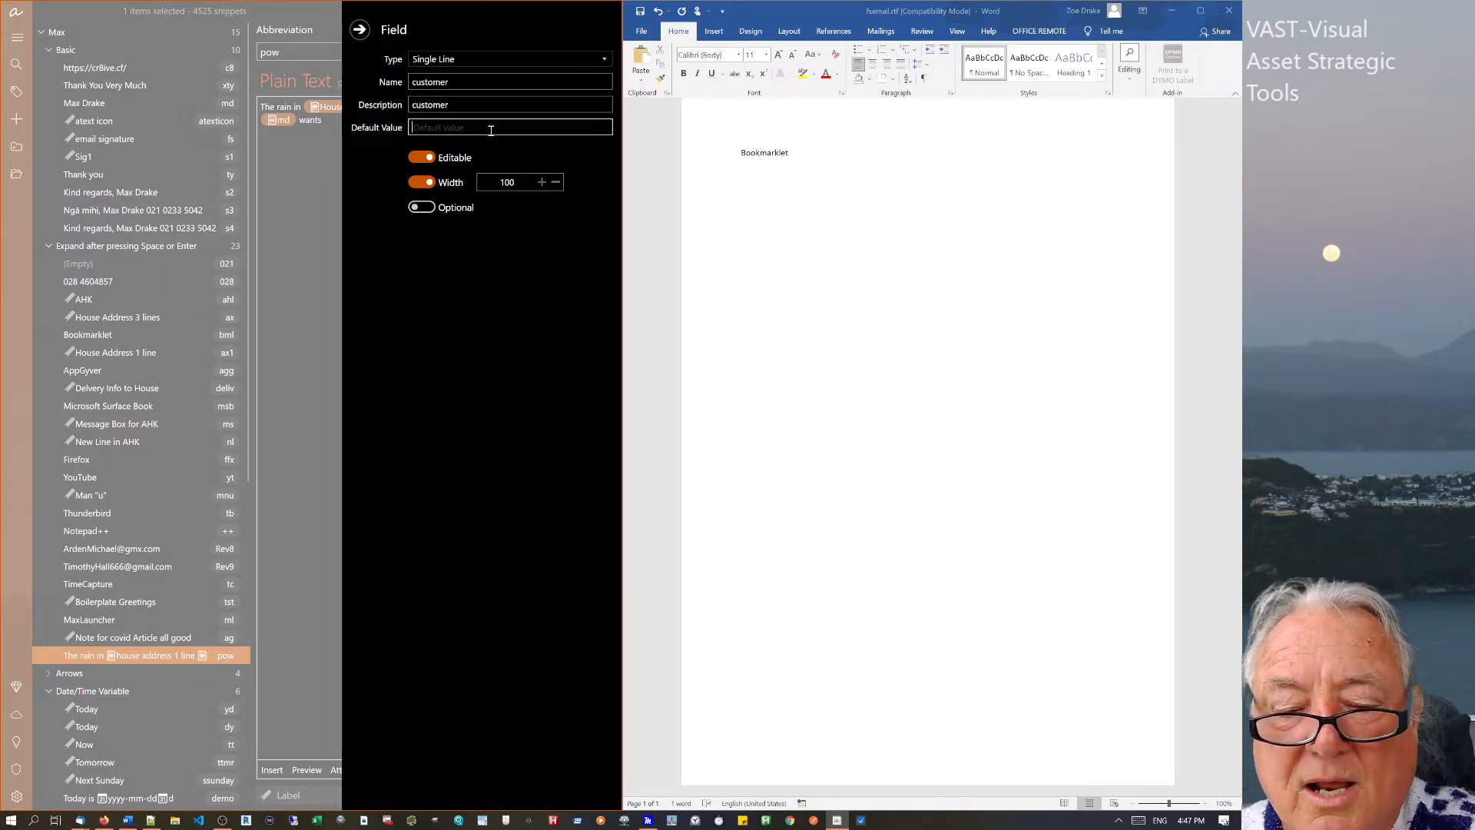
pyautogui.write('Jo Blogs')
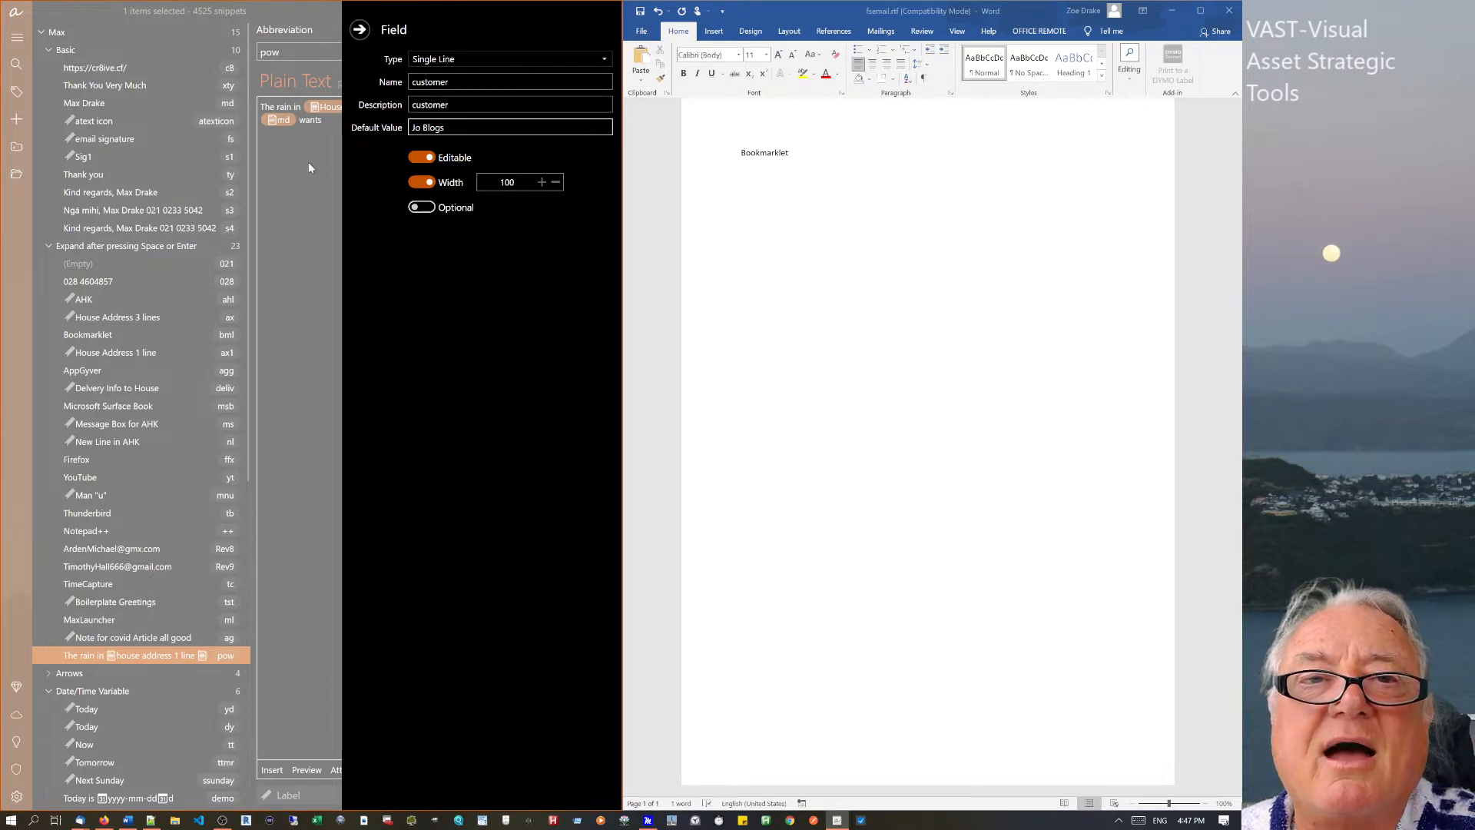
pyautogui.click(359, 29)
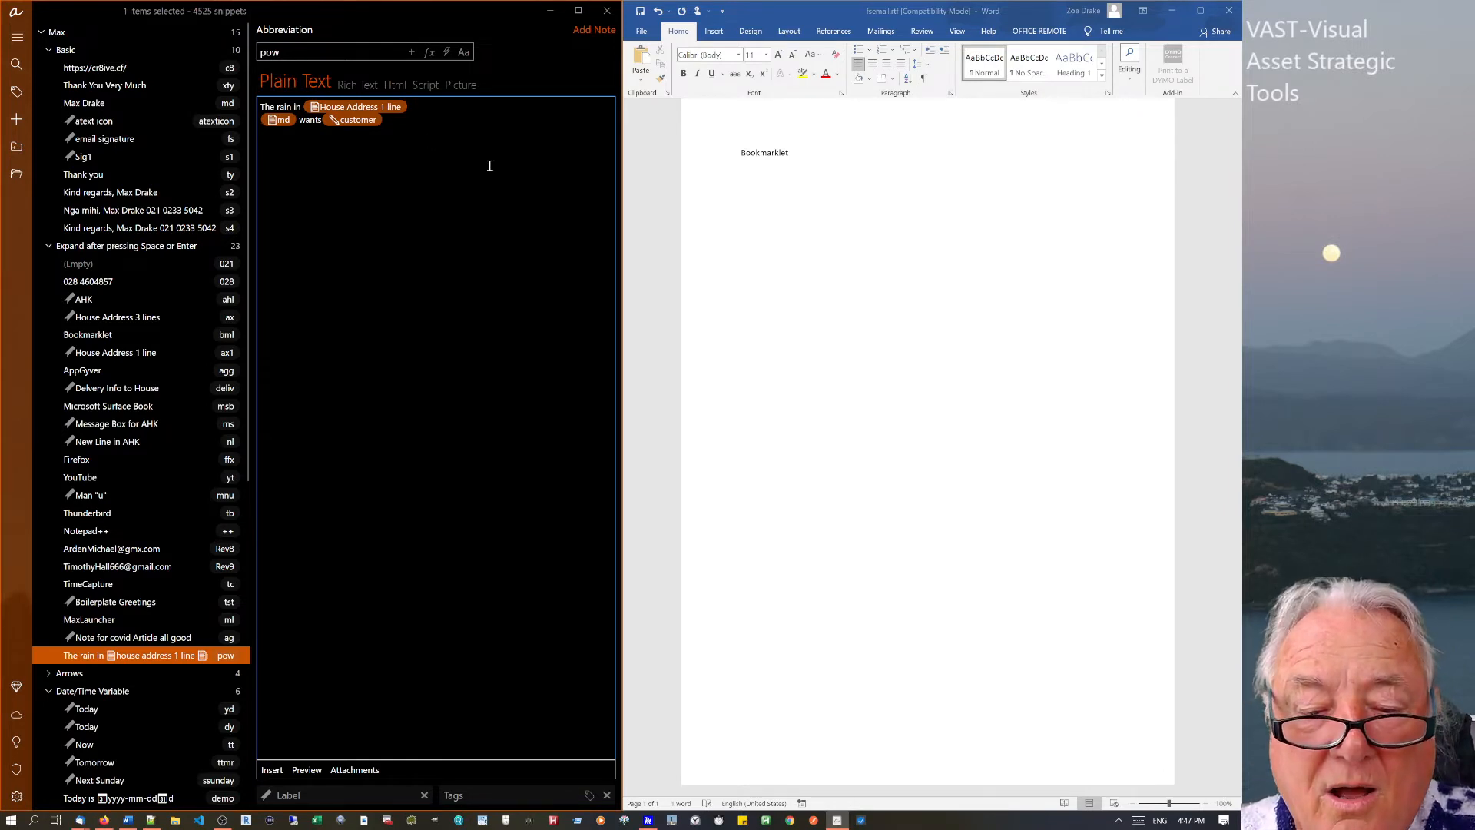
pyautogui.write('we will')
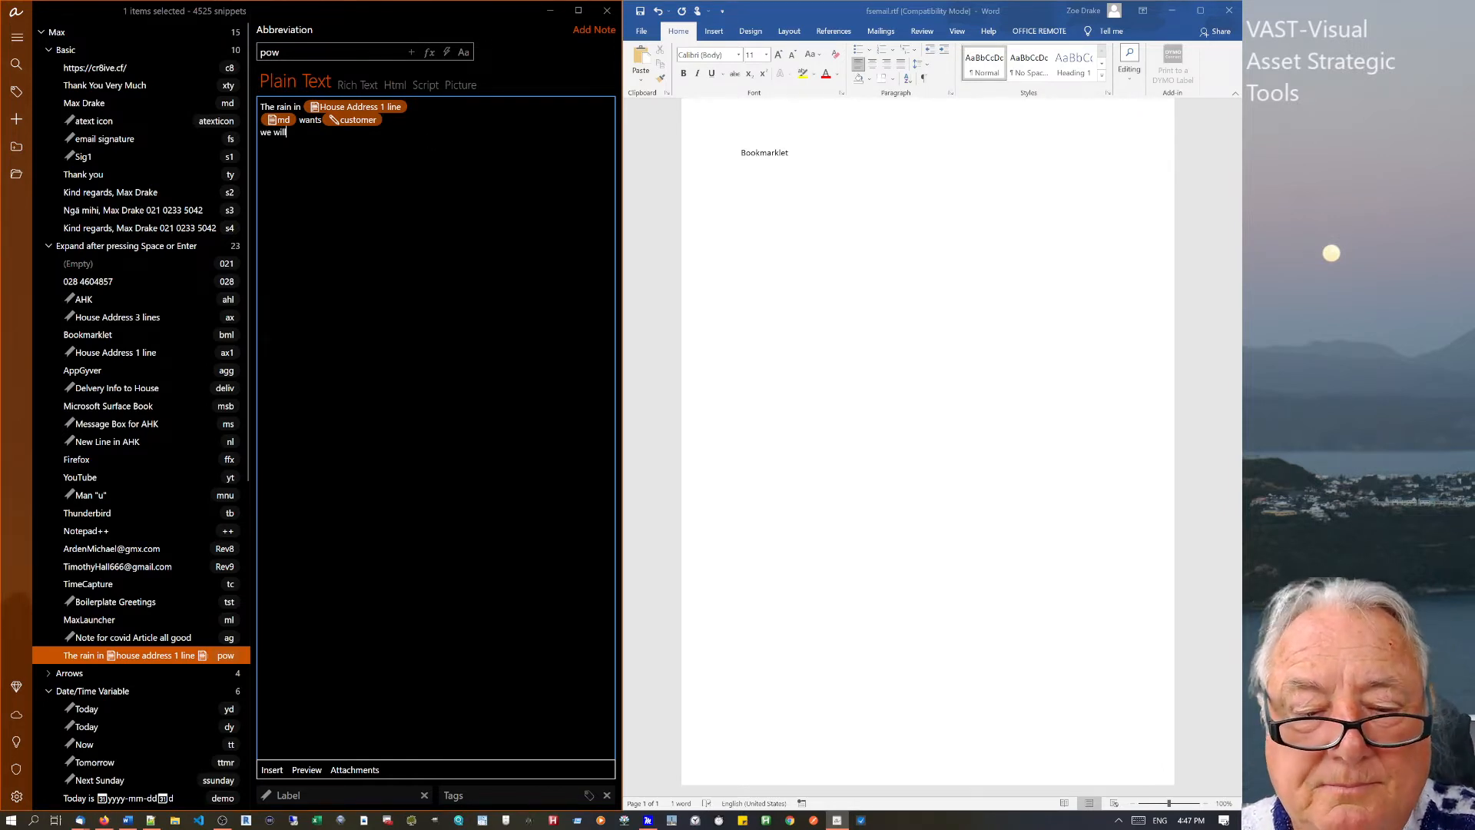
pyautogui.write(' deliver on')
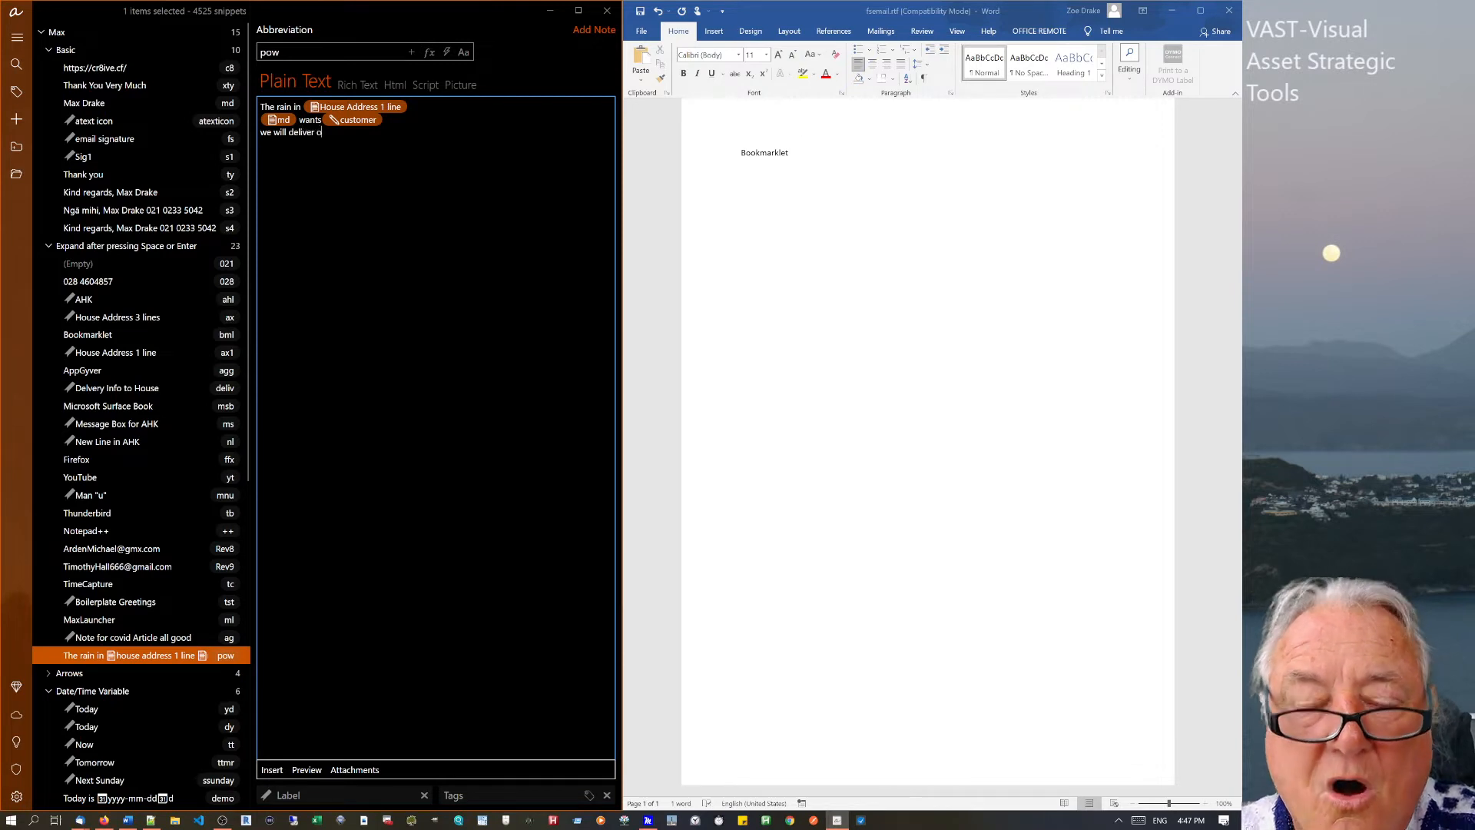
# Insert a 'dddd, dd MMMM yyyy' date field with English day suffix (Sunday, 28th November 2021).
pyautogui.rightClick(335, 131)
pyautogui.moveTo(407, 143)
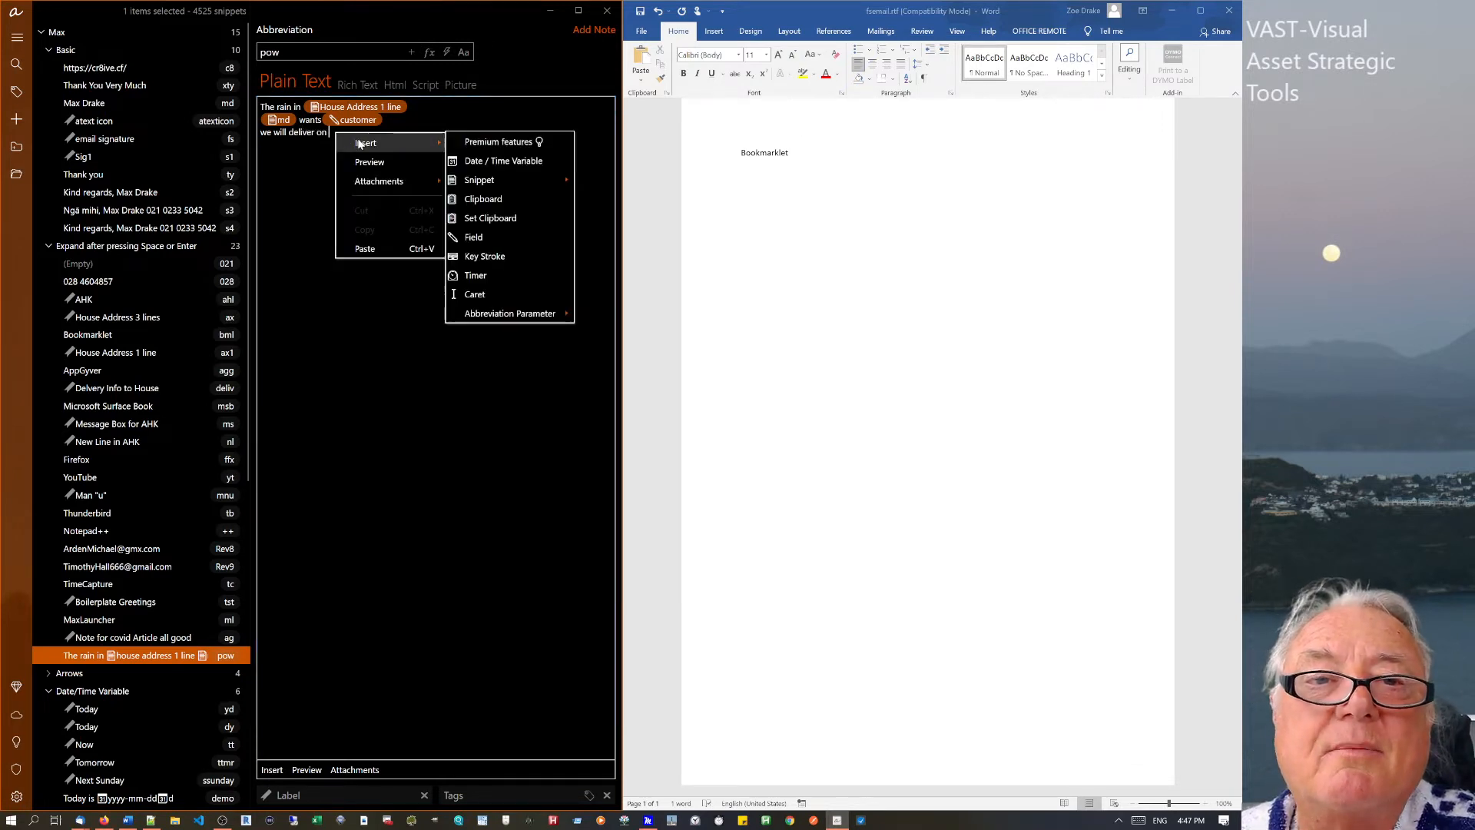
pyautogui.click(501, 161)
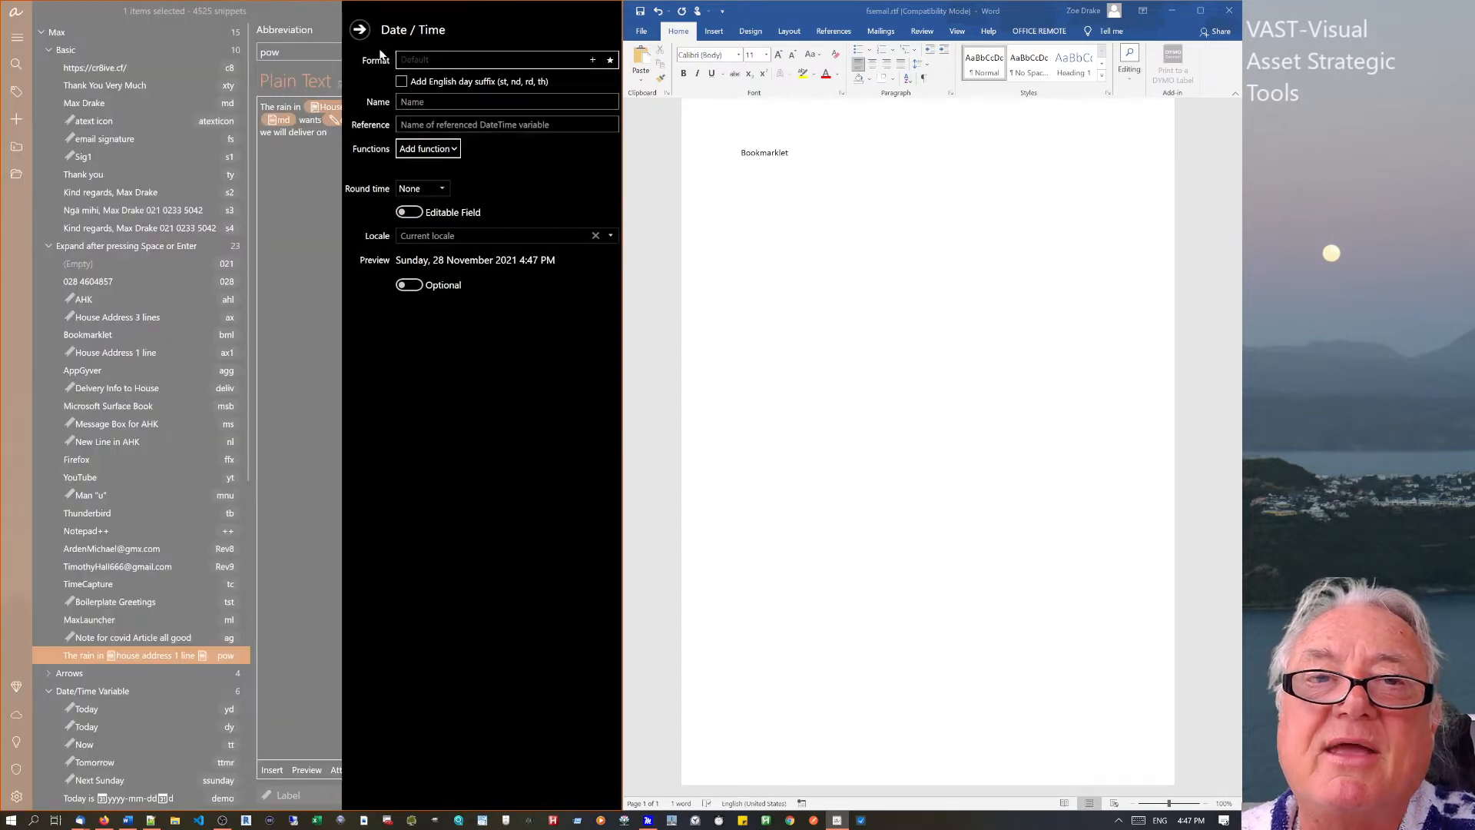
pyautogui.click(592, 60)
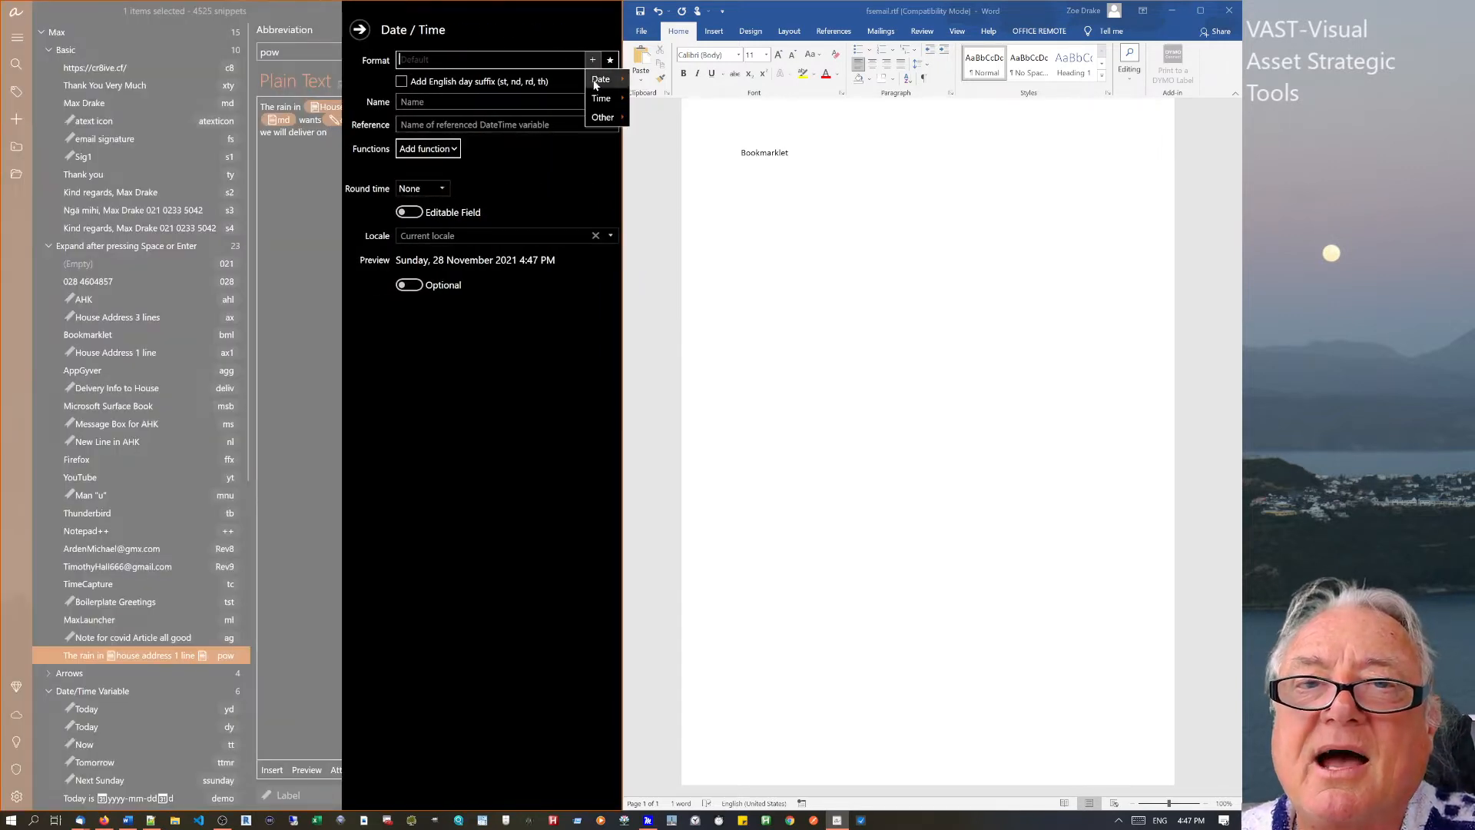
pyautogui.moveTo(595, 84)
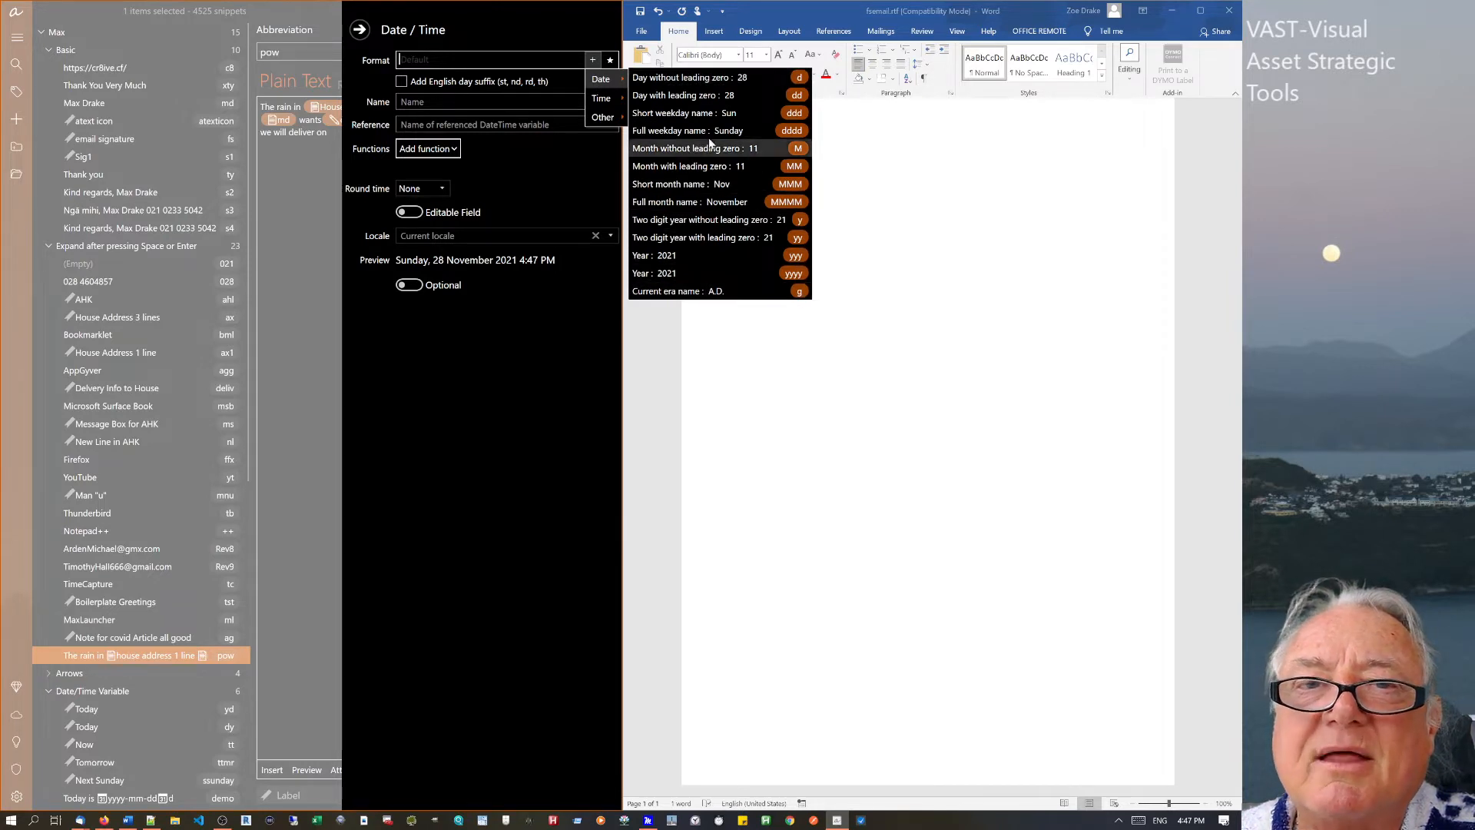
pyautogui.click(610, 60)
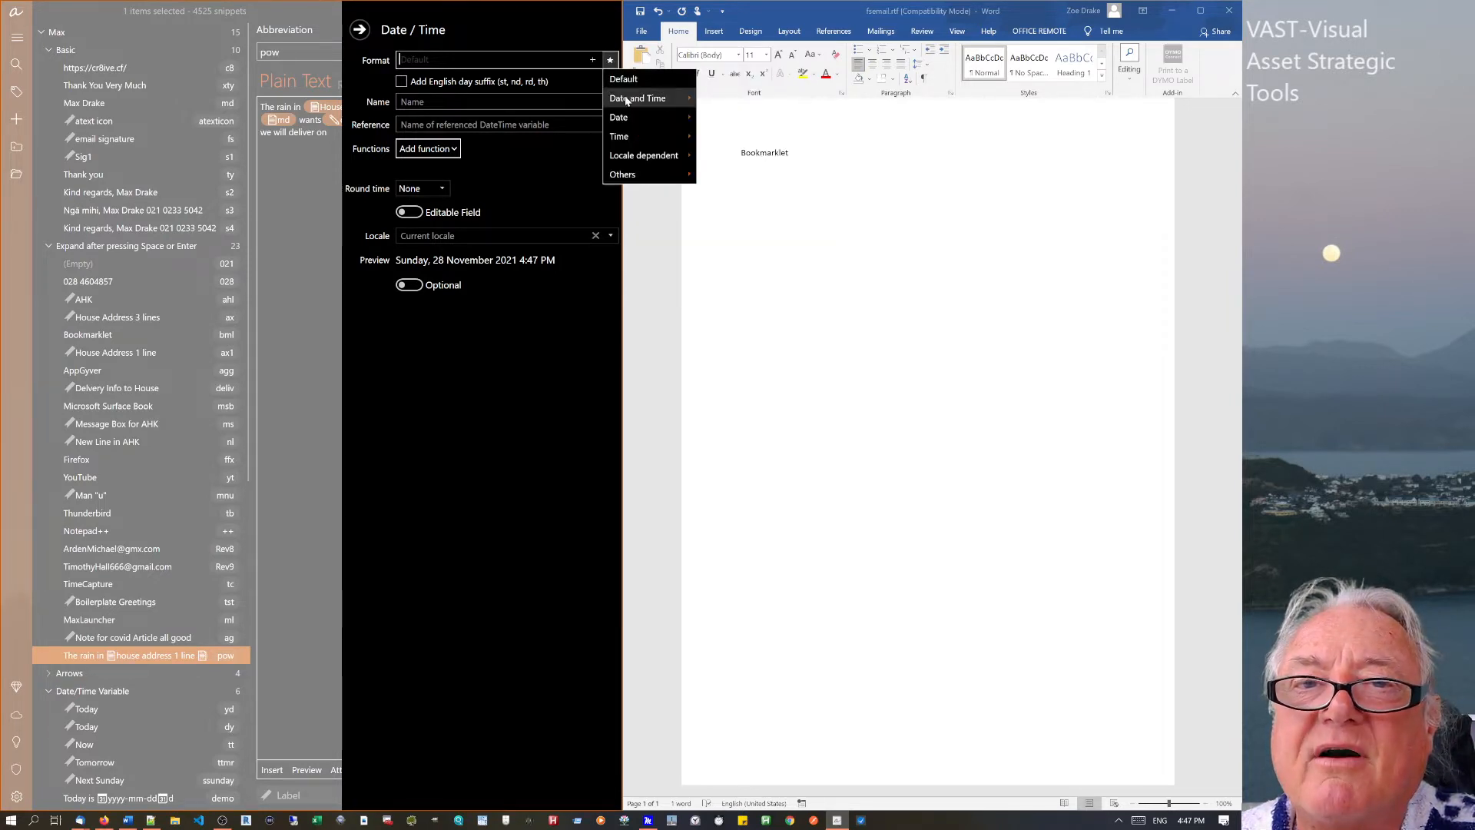
pyautogui.moveTo(653, 117)
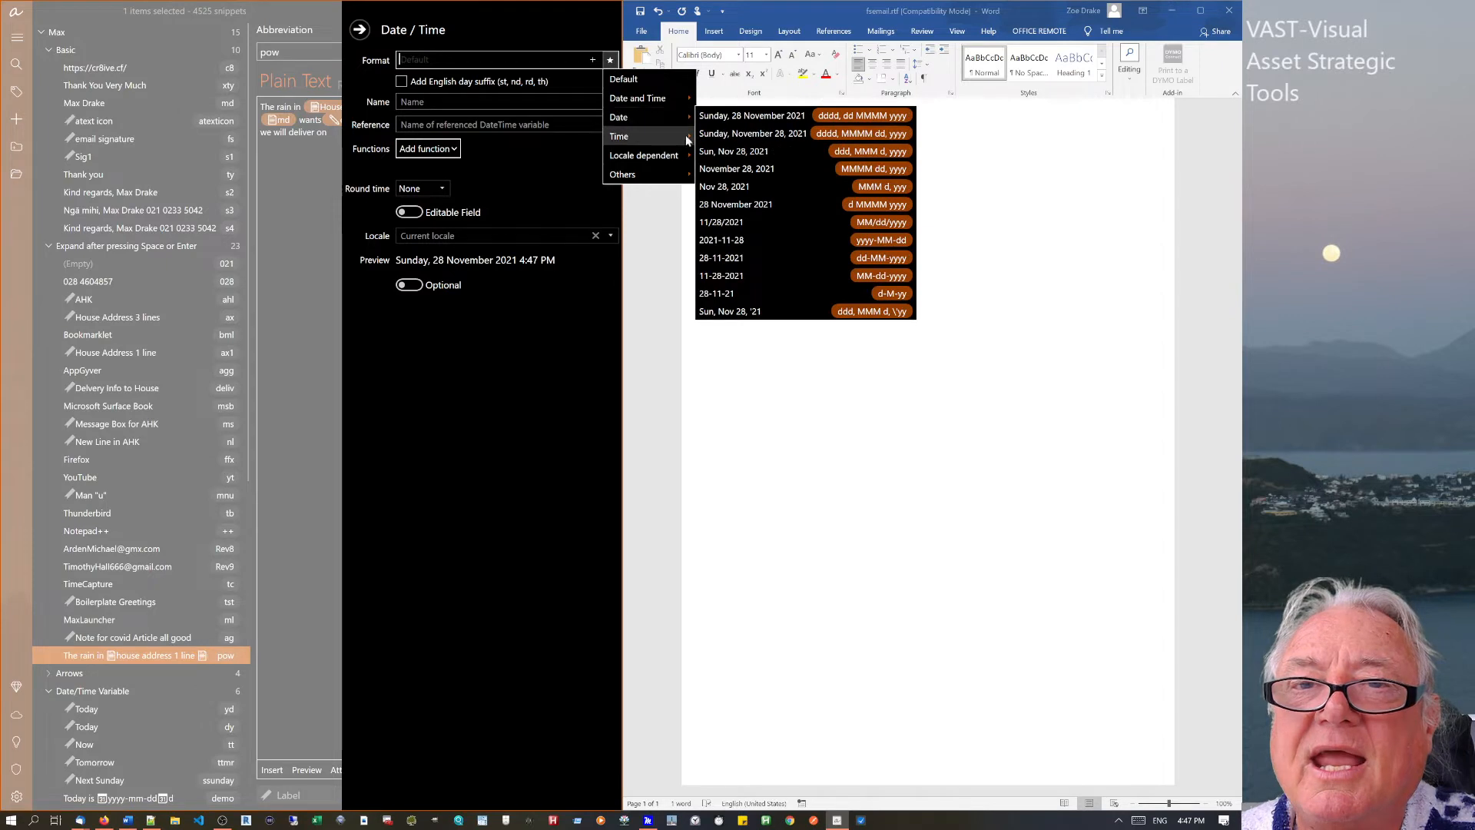
pyautogui.click(785, 121)
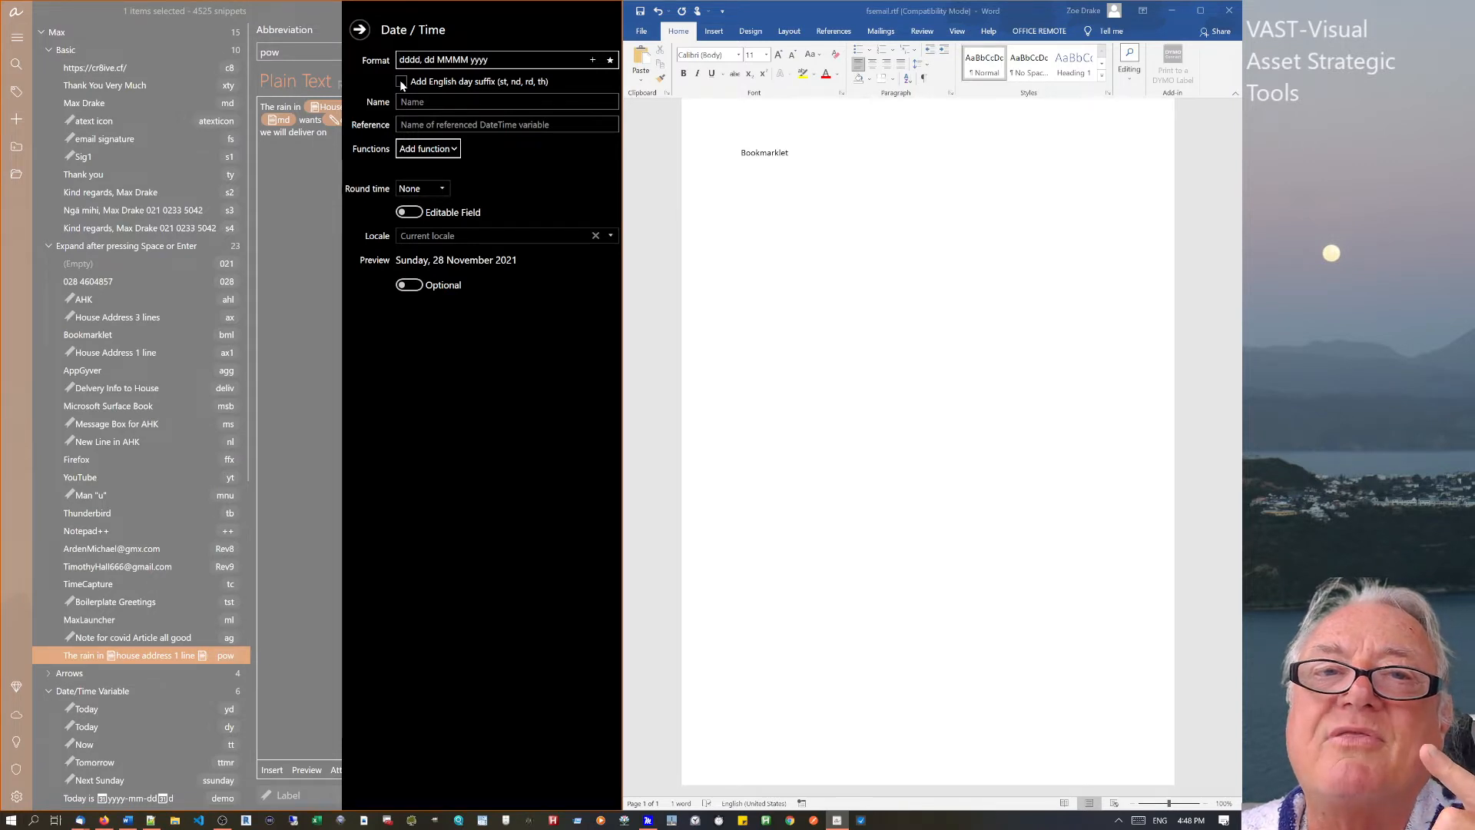
pyautogui.click(400, 80)
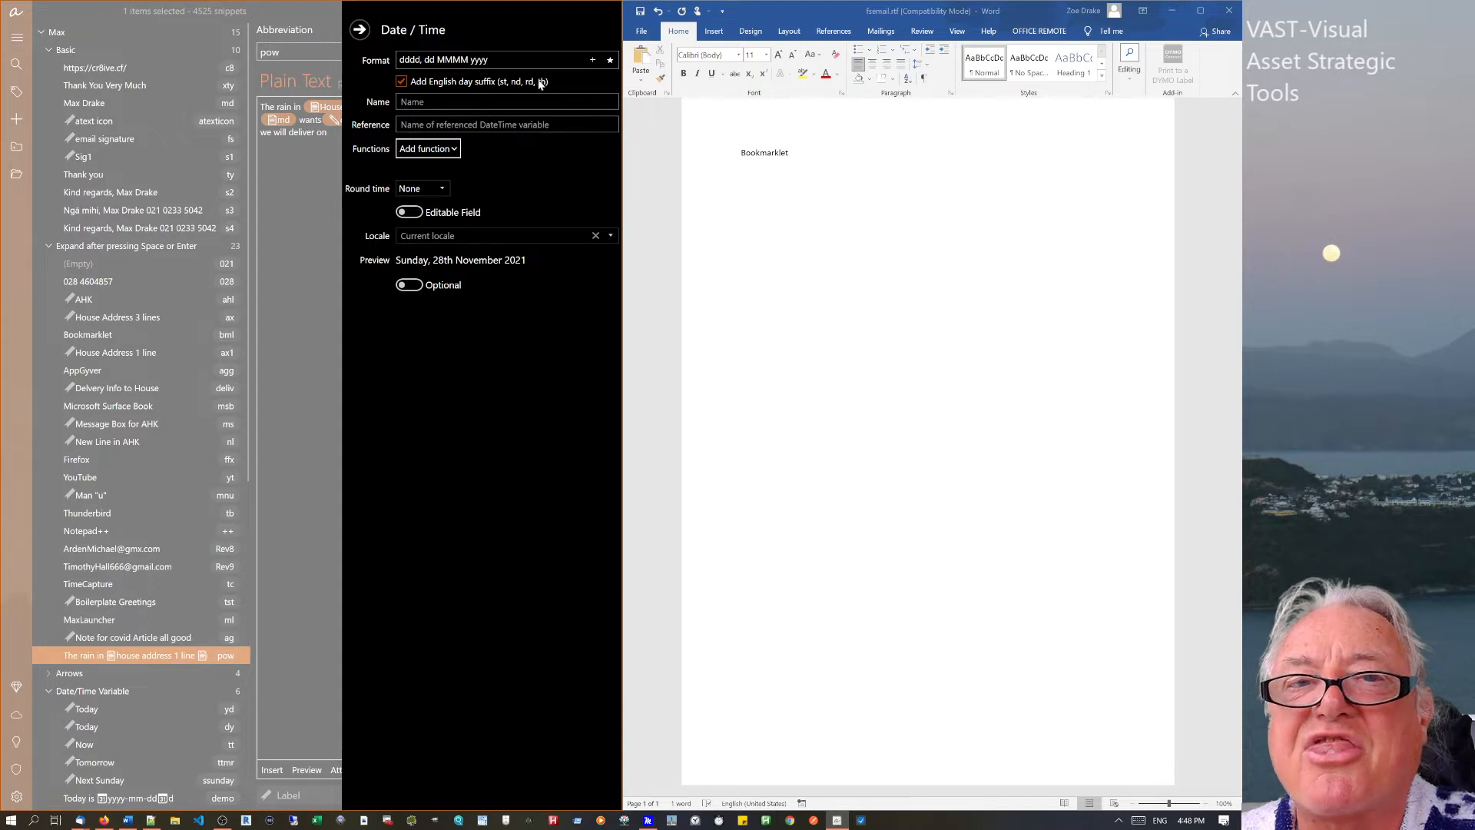
pyautogui.click(360, 29)
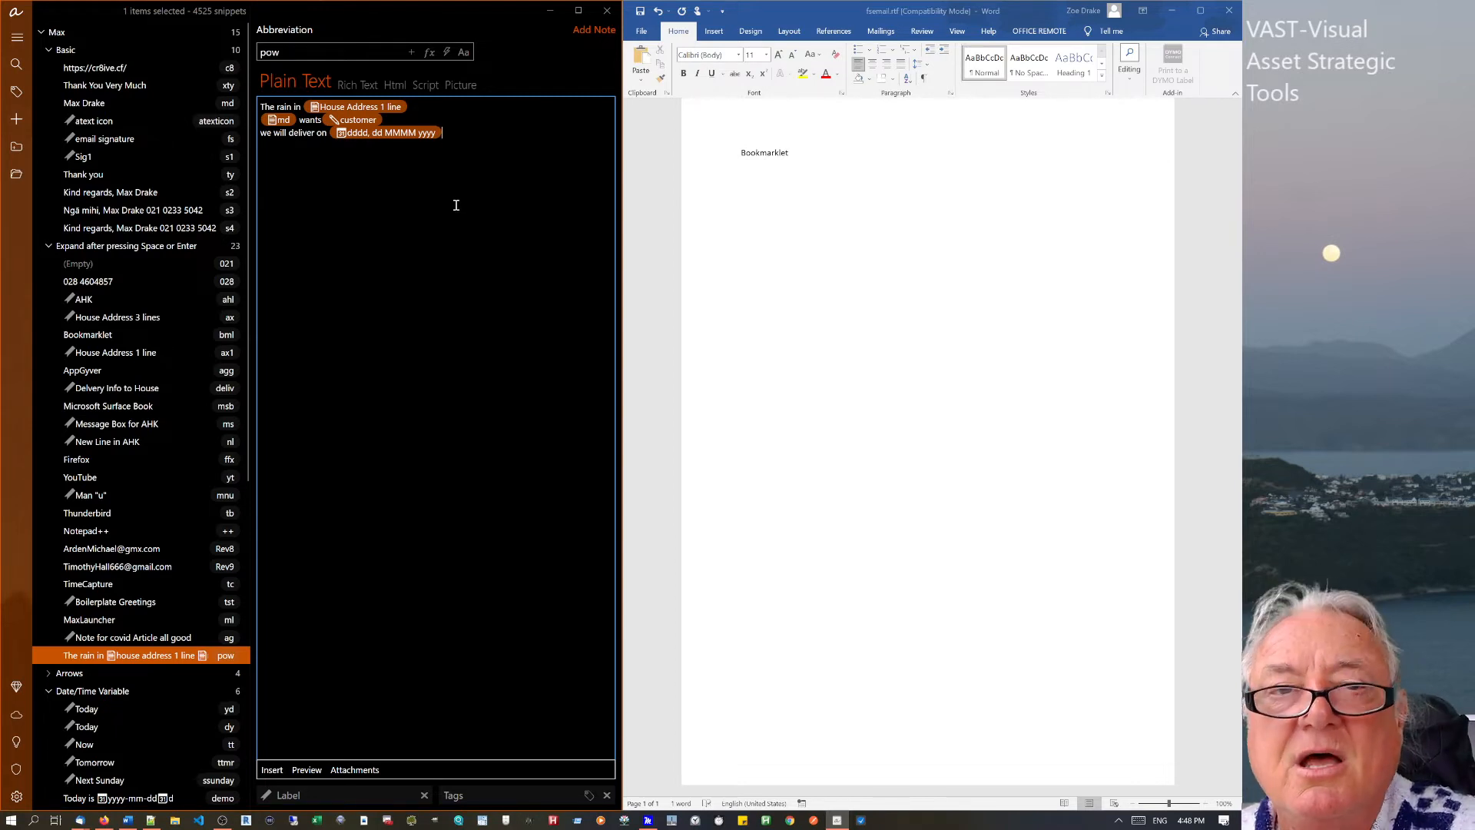
# Add a 200 ms timer after the date field and begin the 'this is also' line.
pyautogui.rightClick(456, 138)
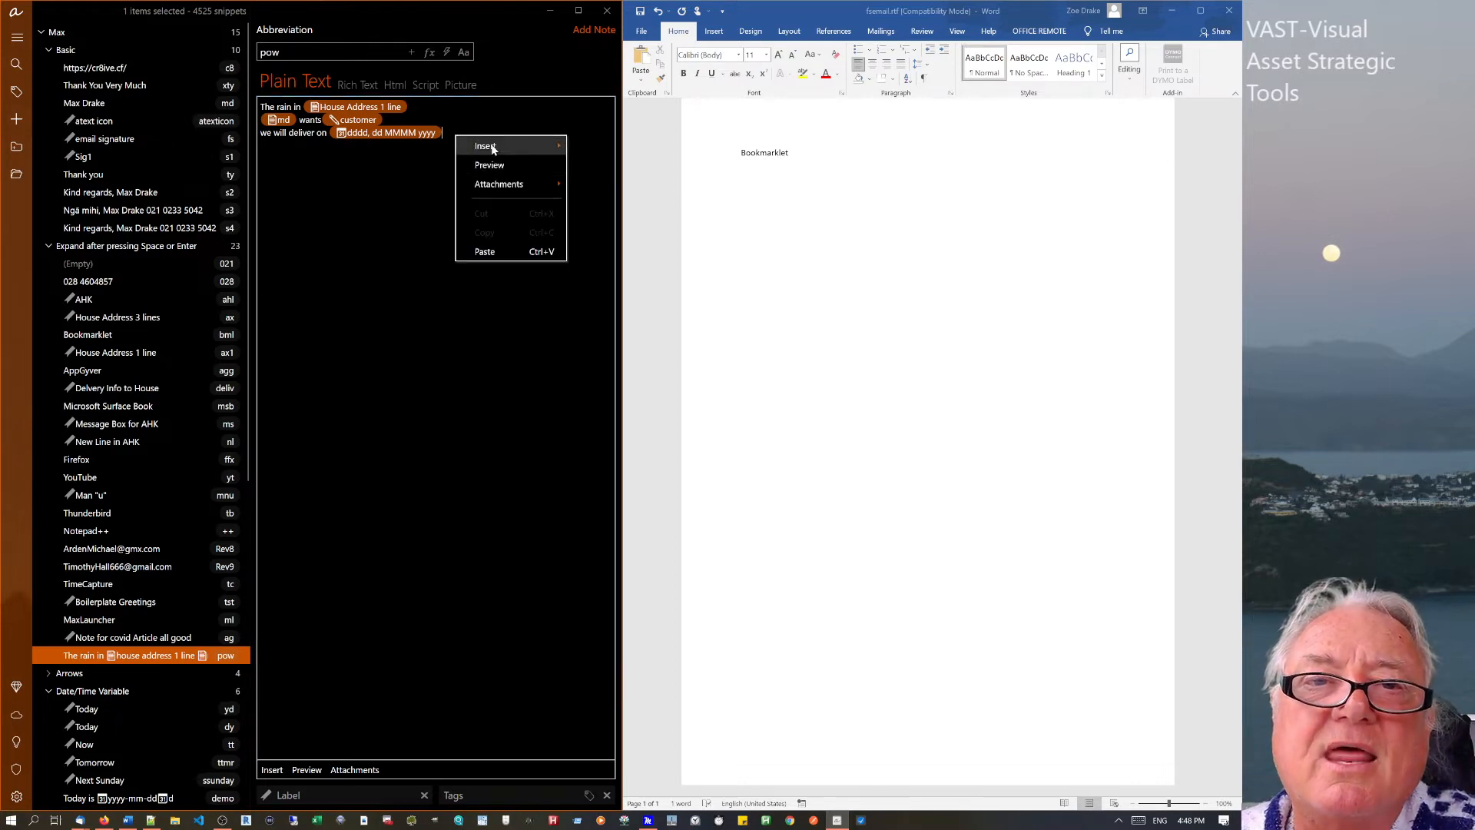
pyautogui.moveTo(484, 146)
pyautogui.click(596, 280)
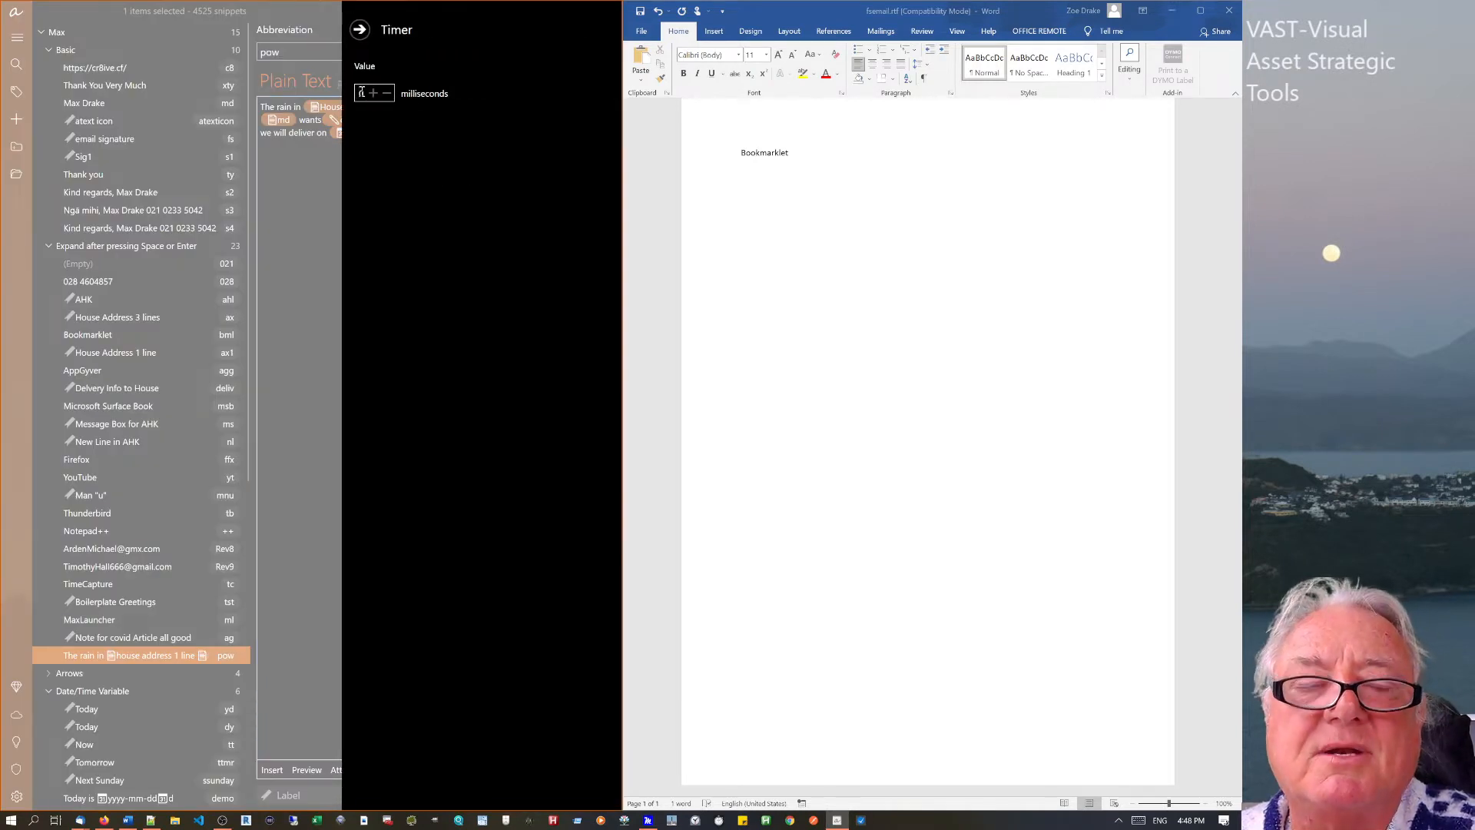
pyautogui.write('20')
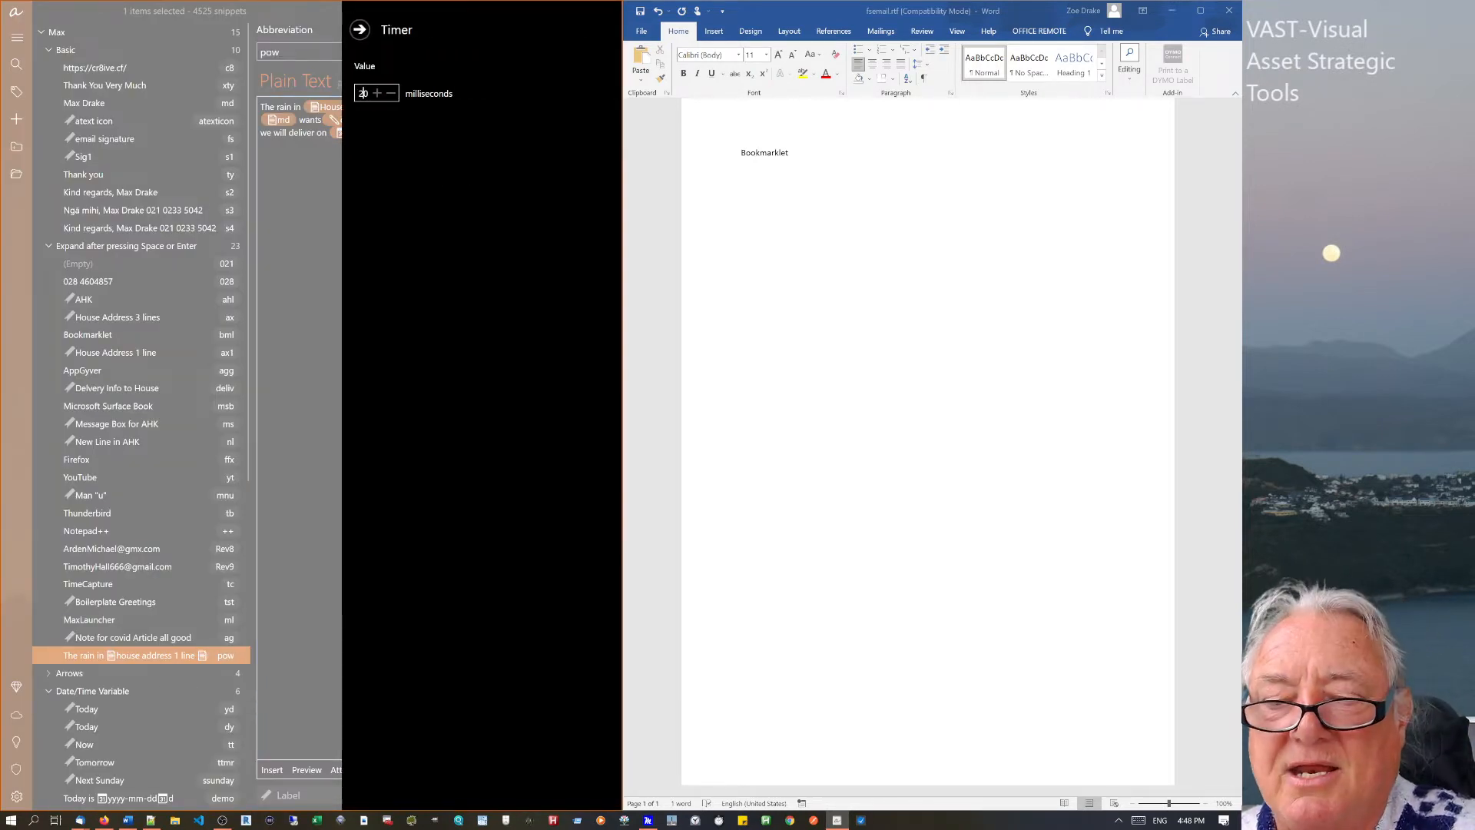
pyautogui.write('0')
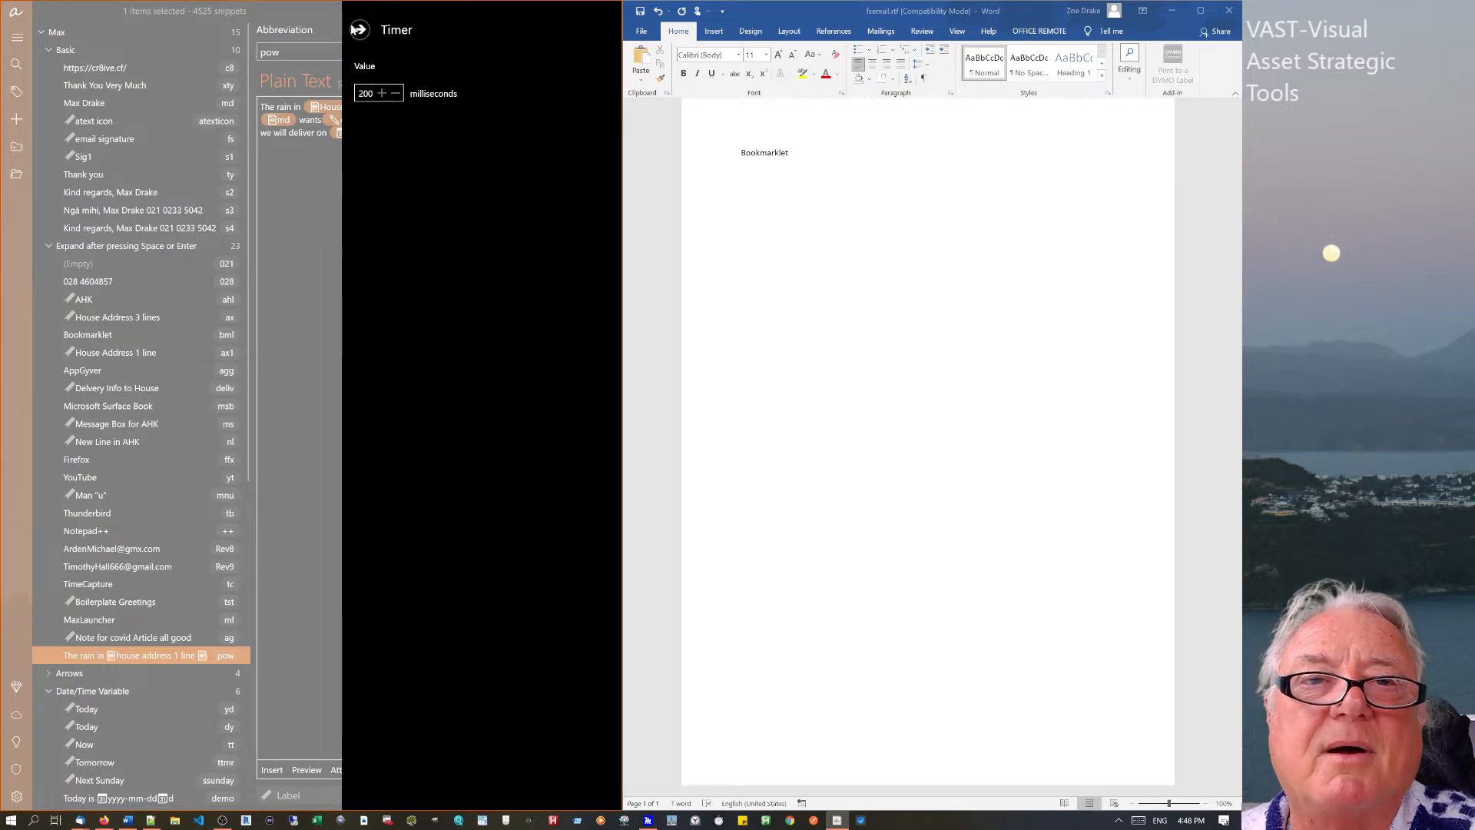
pyautogui.click(359, 29)
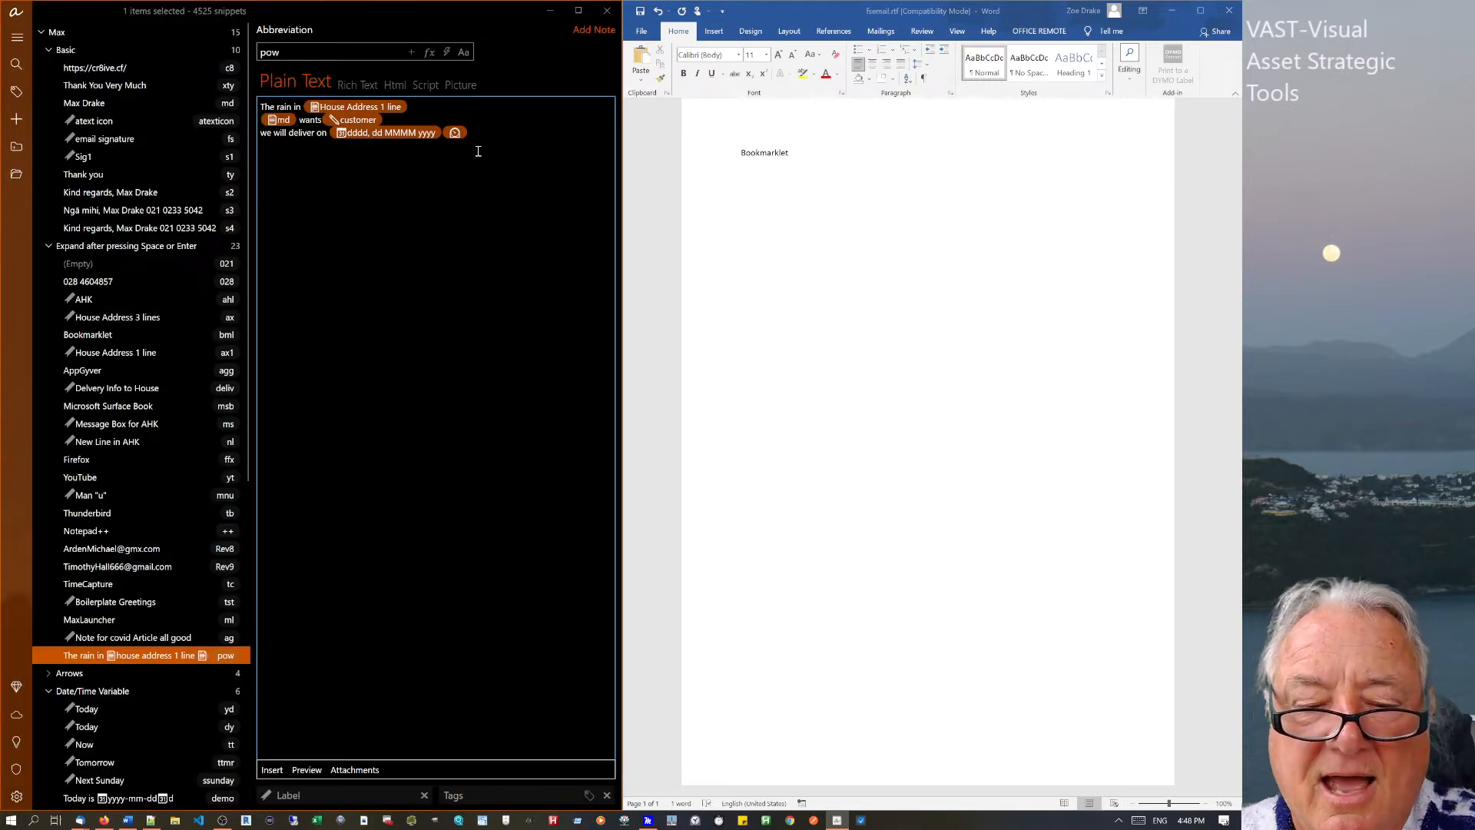
pyautogui.write('is also')
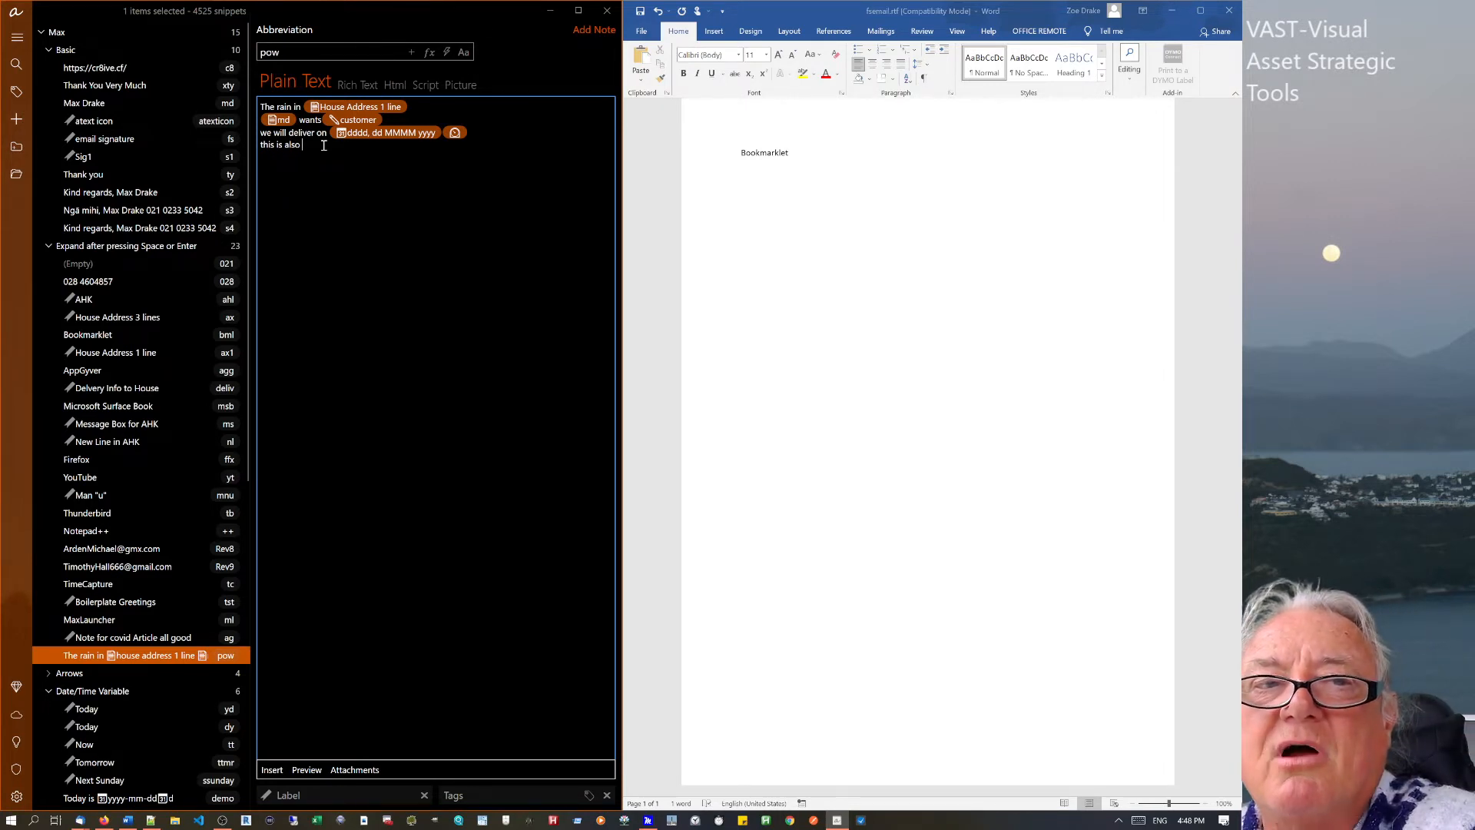
# Add a Ctrl+2 keystroke with 20 ms delay before and 200 ms after.
pyautogui.rightClick(323, 147)
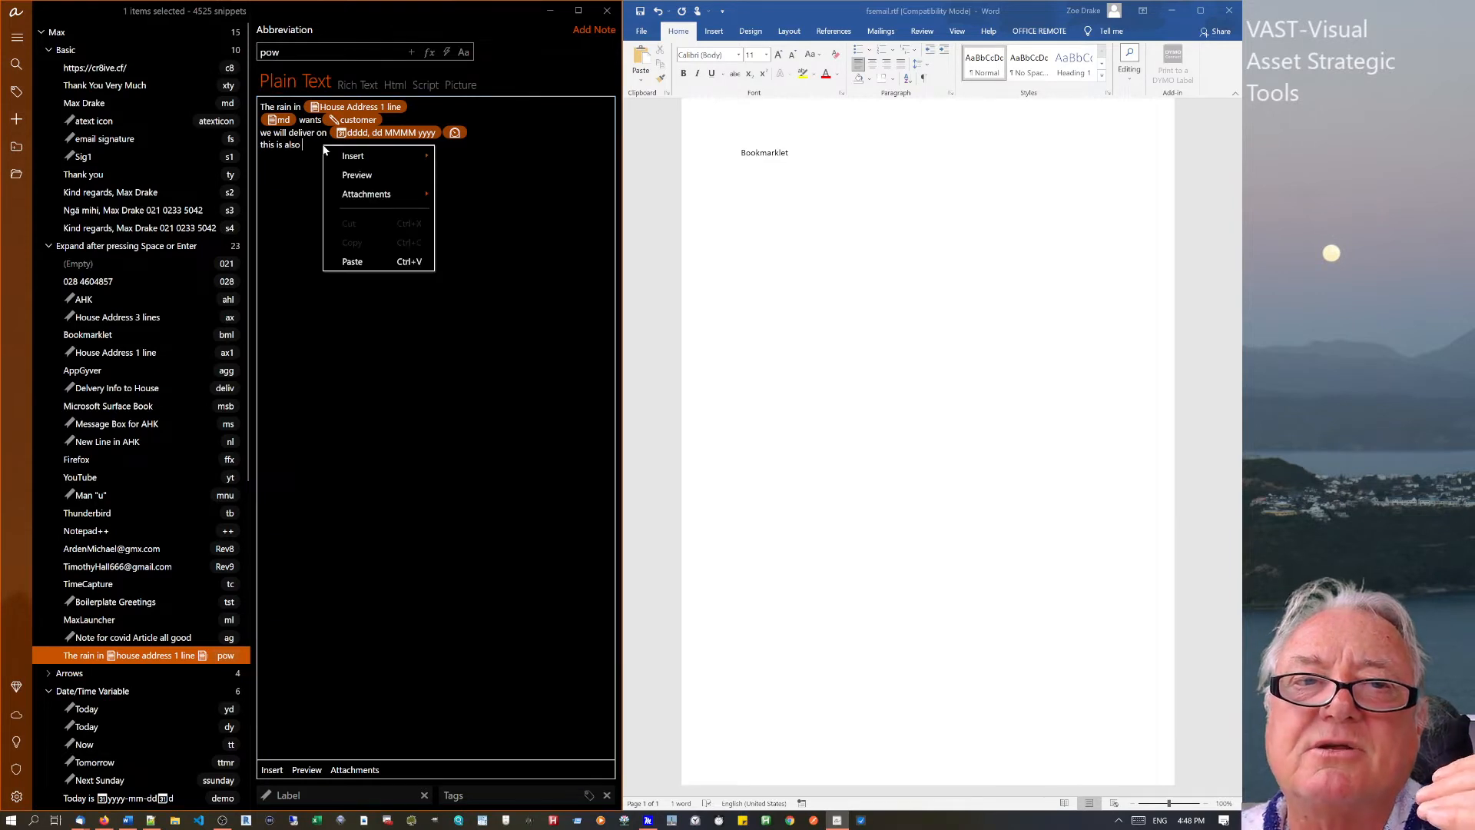
pyautogui.moveTo(347, 155)
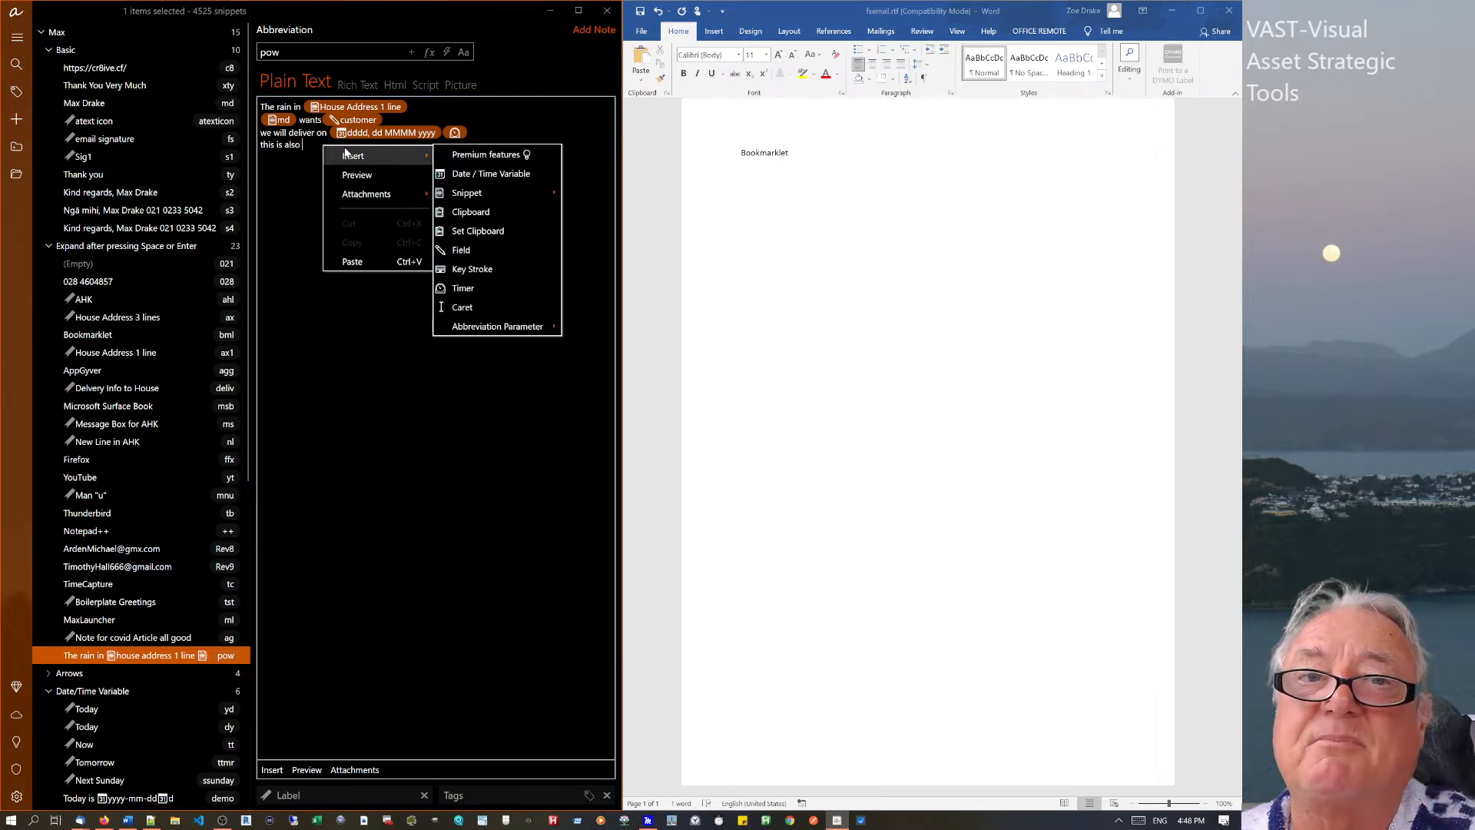
pyautogui.click(458, 269)
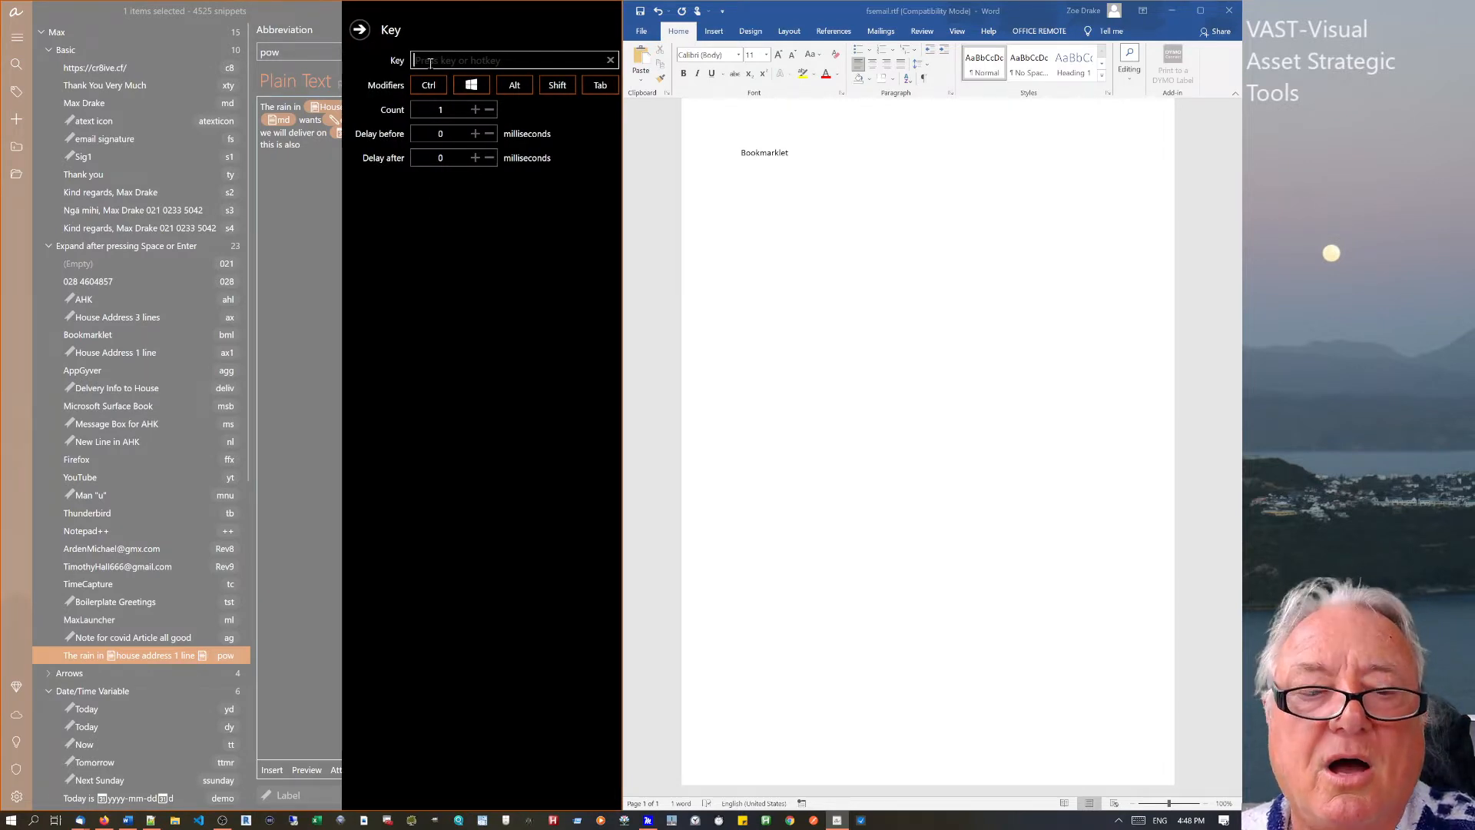
pyautogui.hotkey('ctrl', '2')
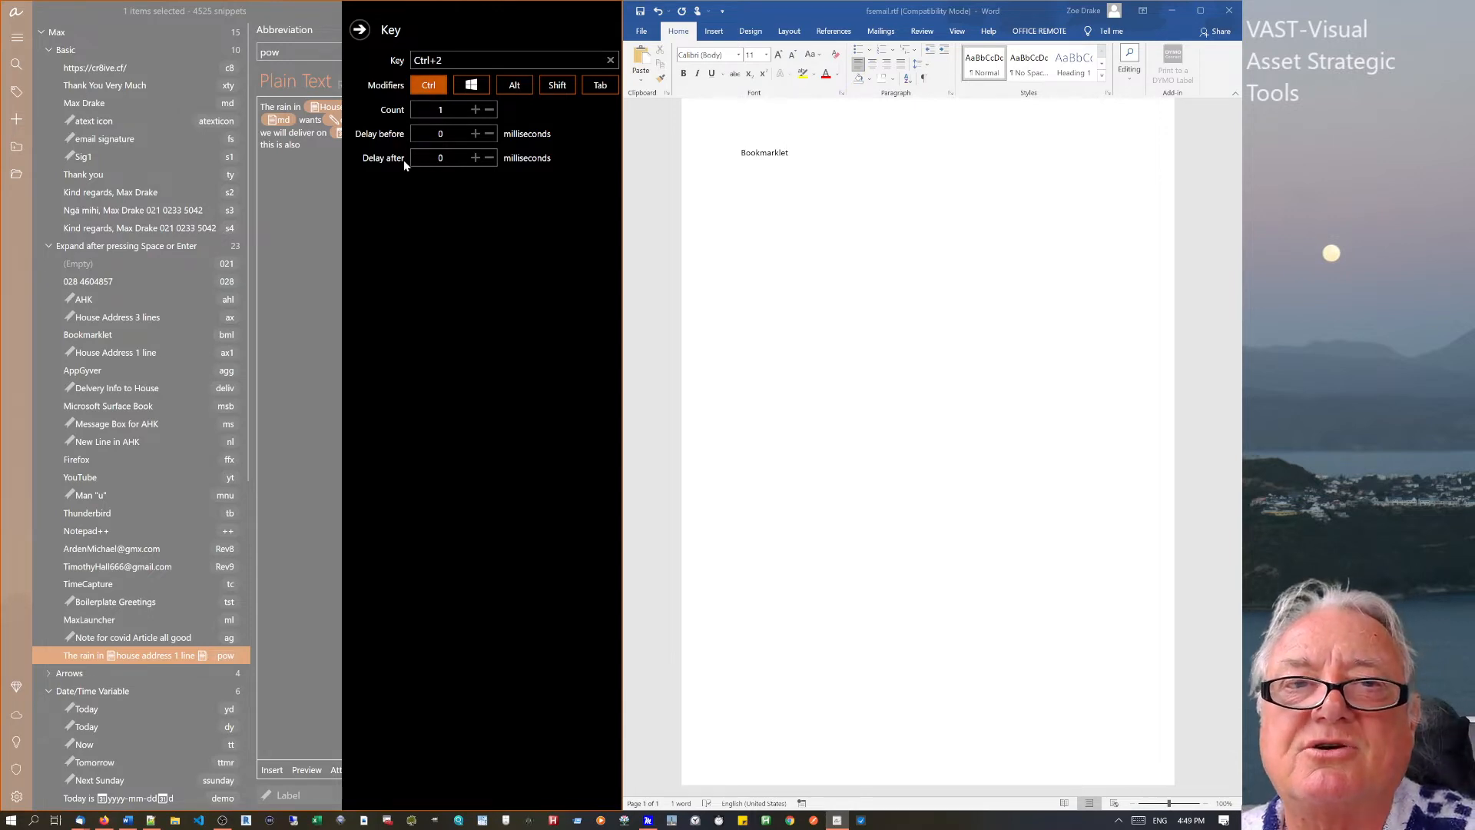
pyautogui.click(452, 135)
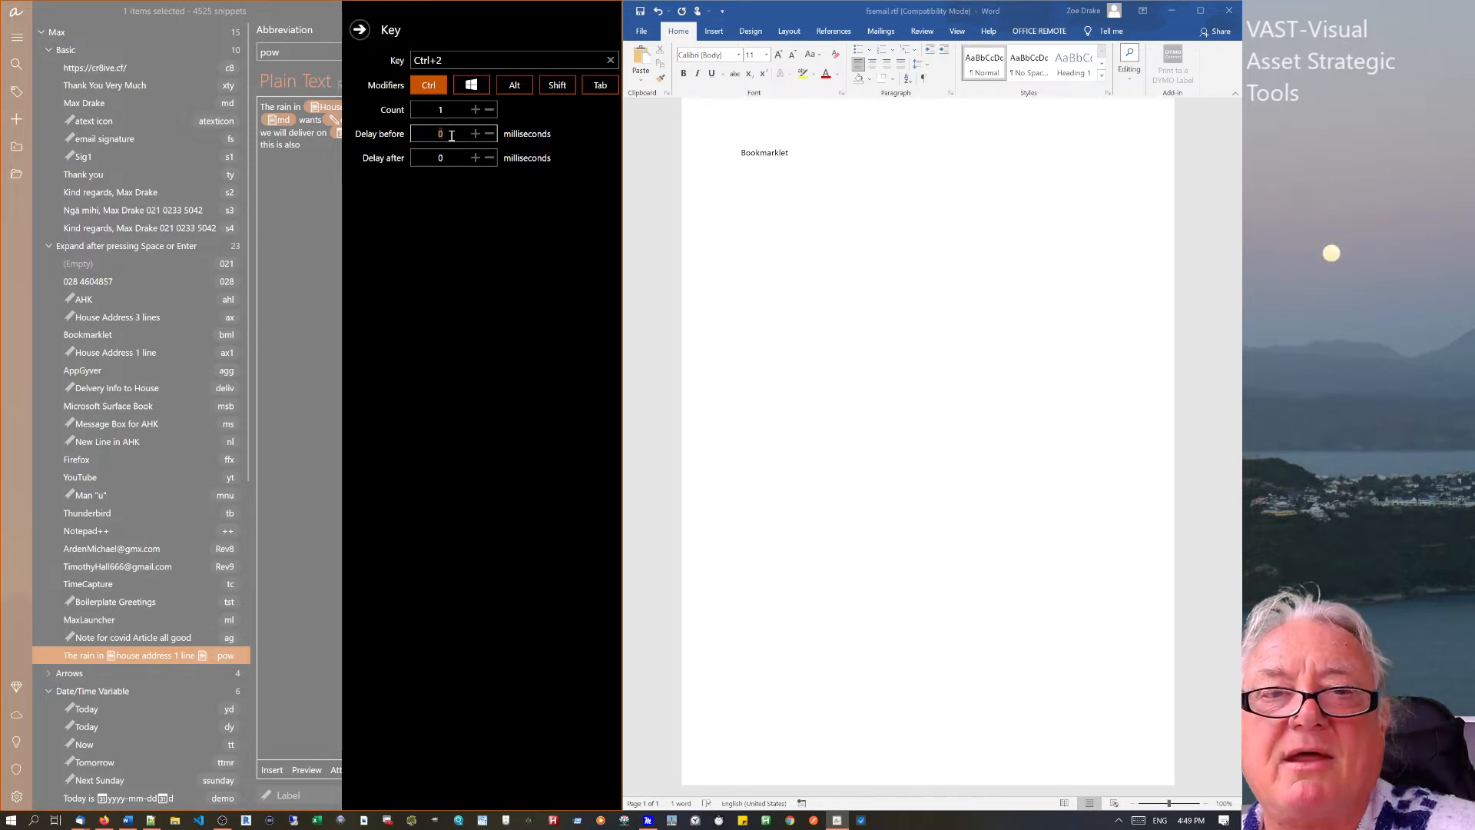
pyautogui.write('20')
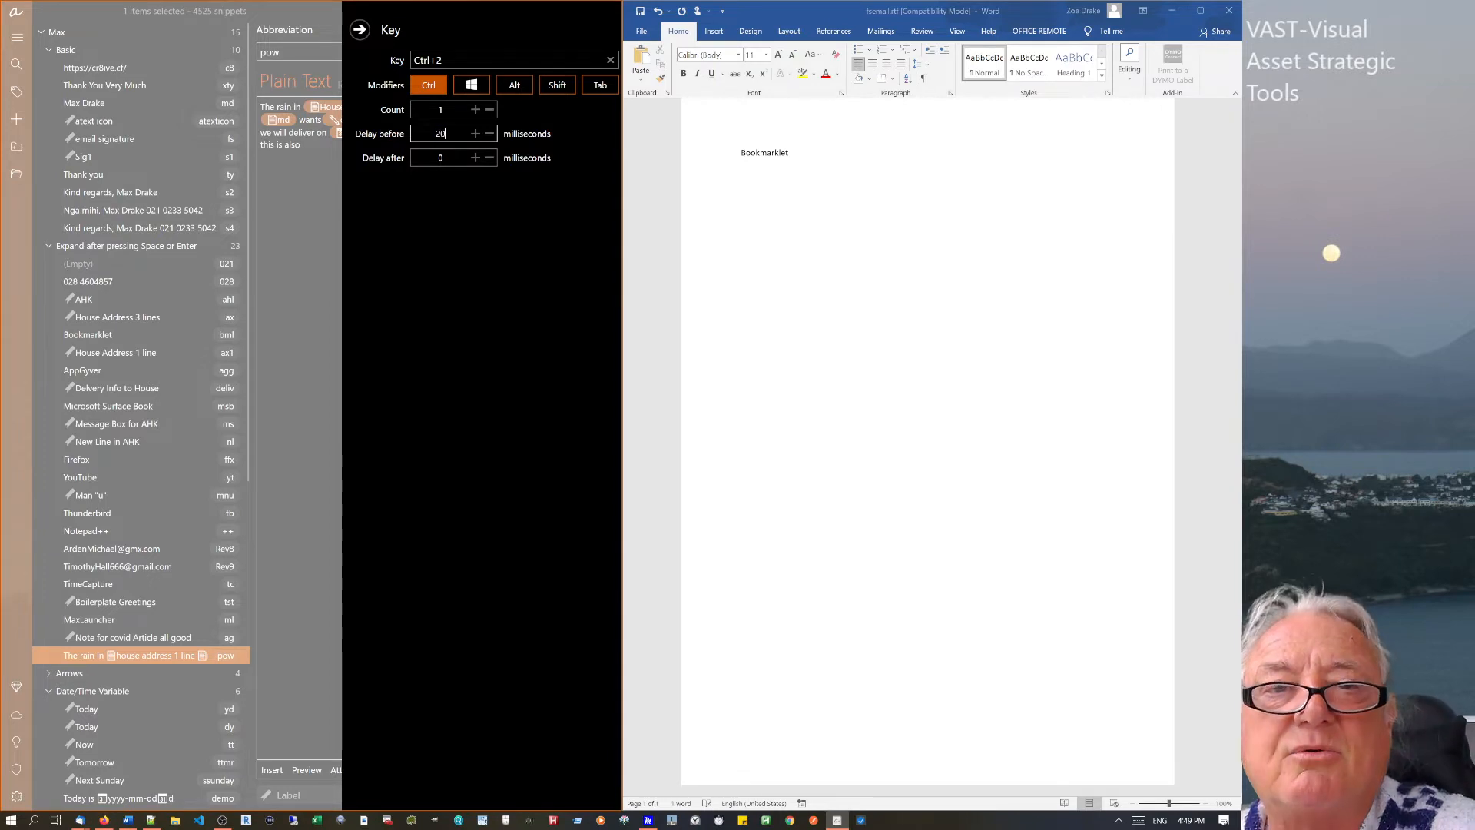
pyautogui.click(455, 157)
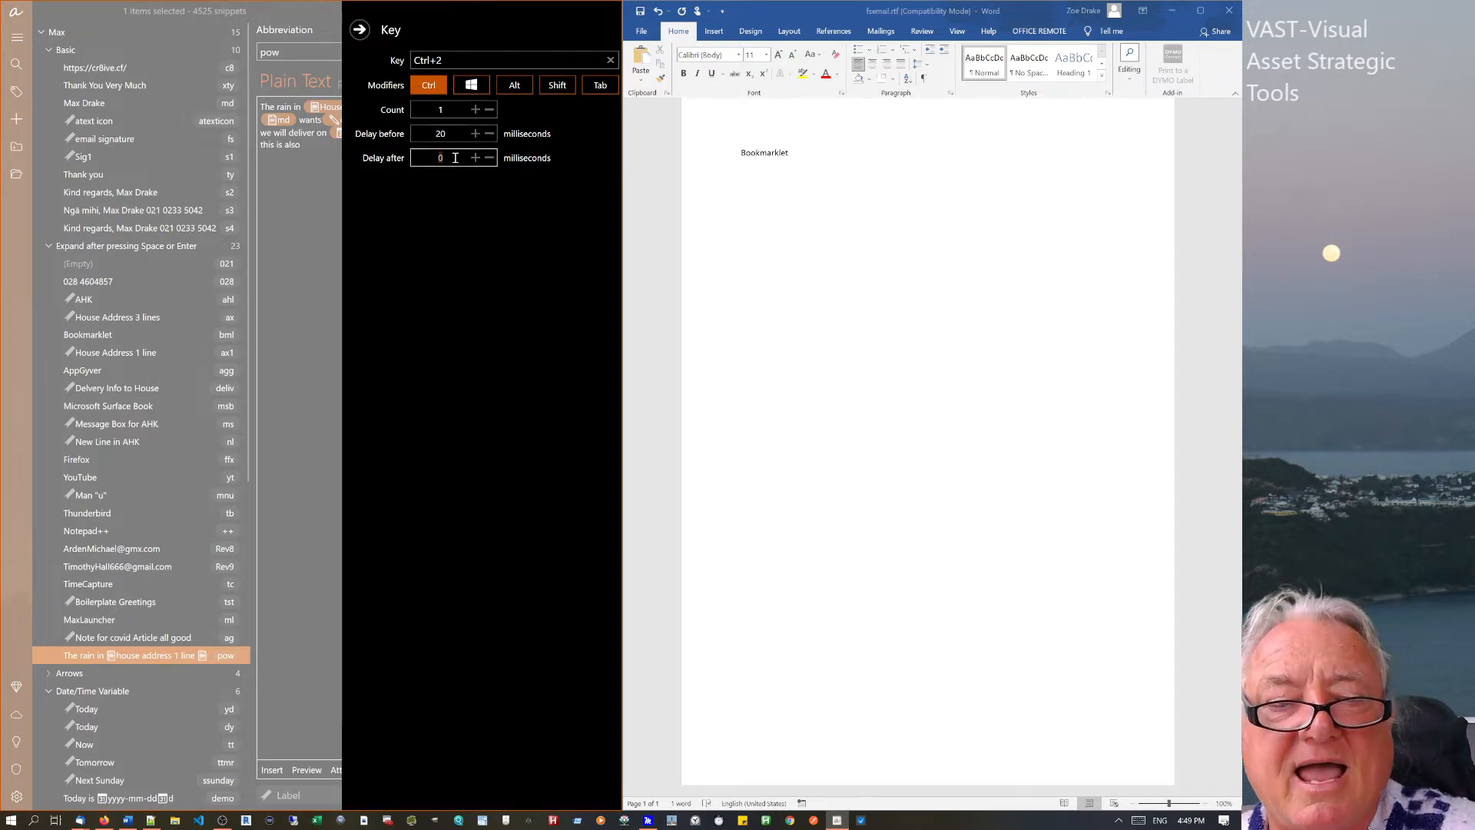
pyautogui.write('200')
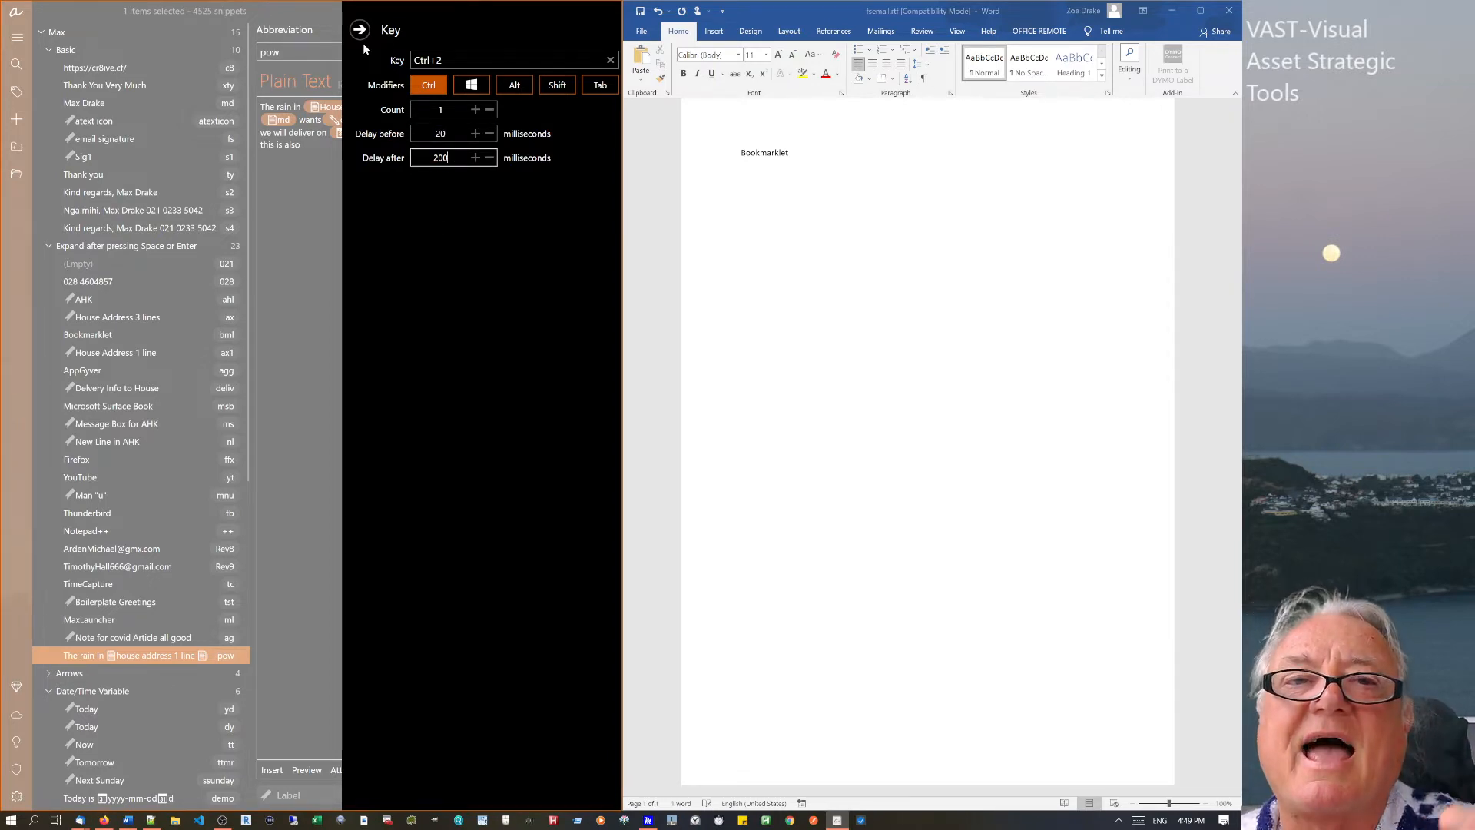
pyautogui.click(360, 30)
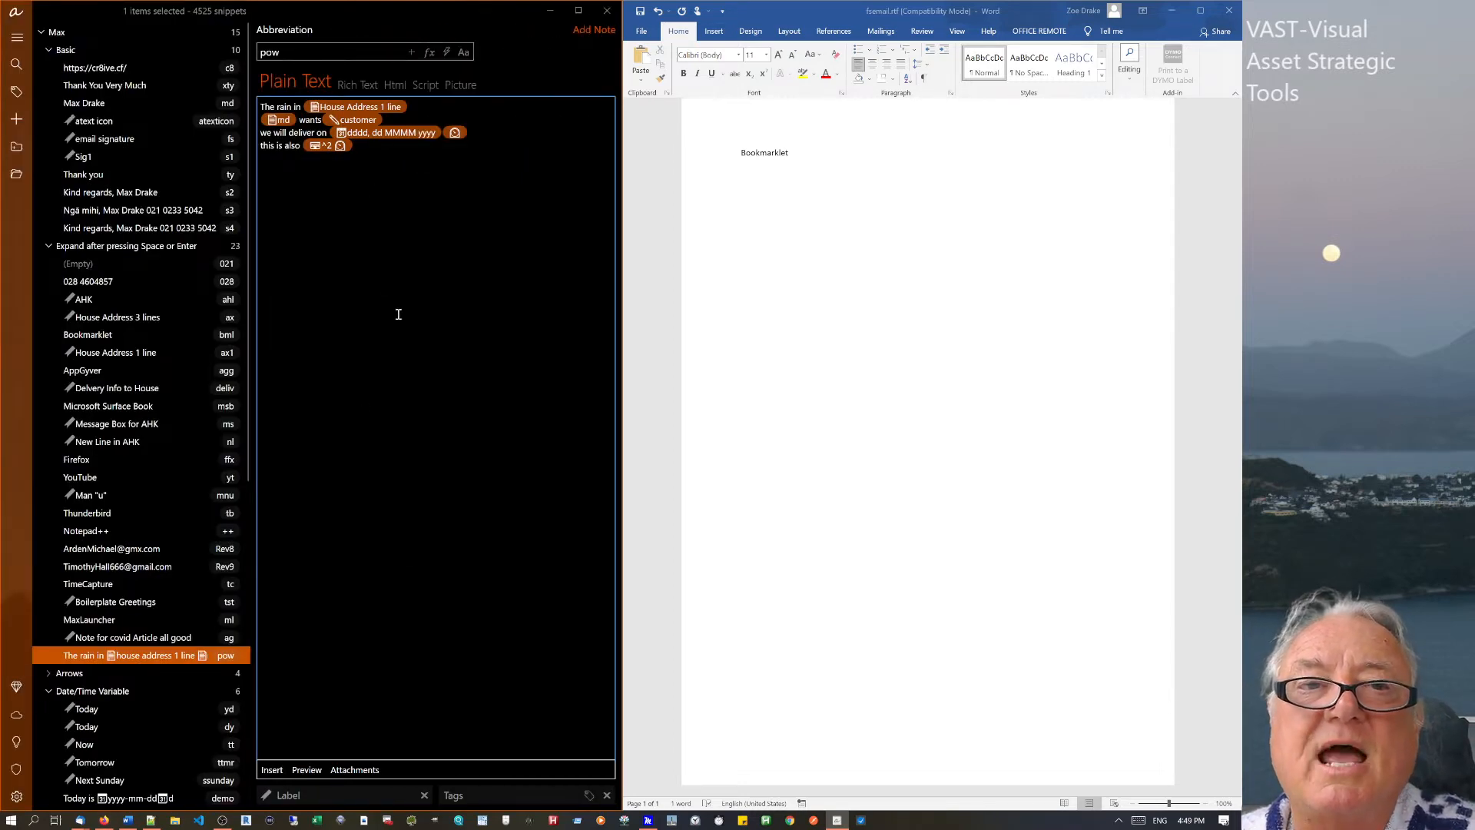
# Expand pow on a new line below Bookmarklet in Word.
pyautogui.click(805, 152)
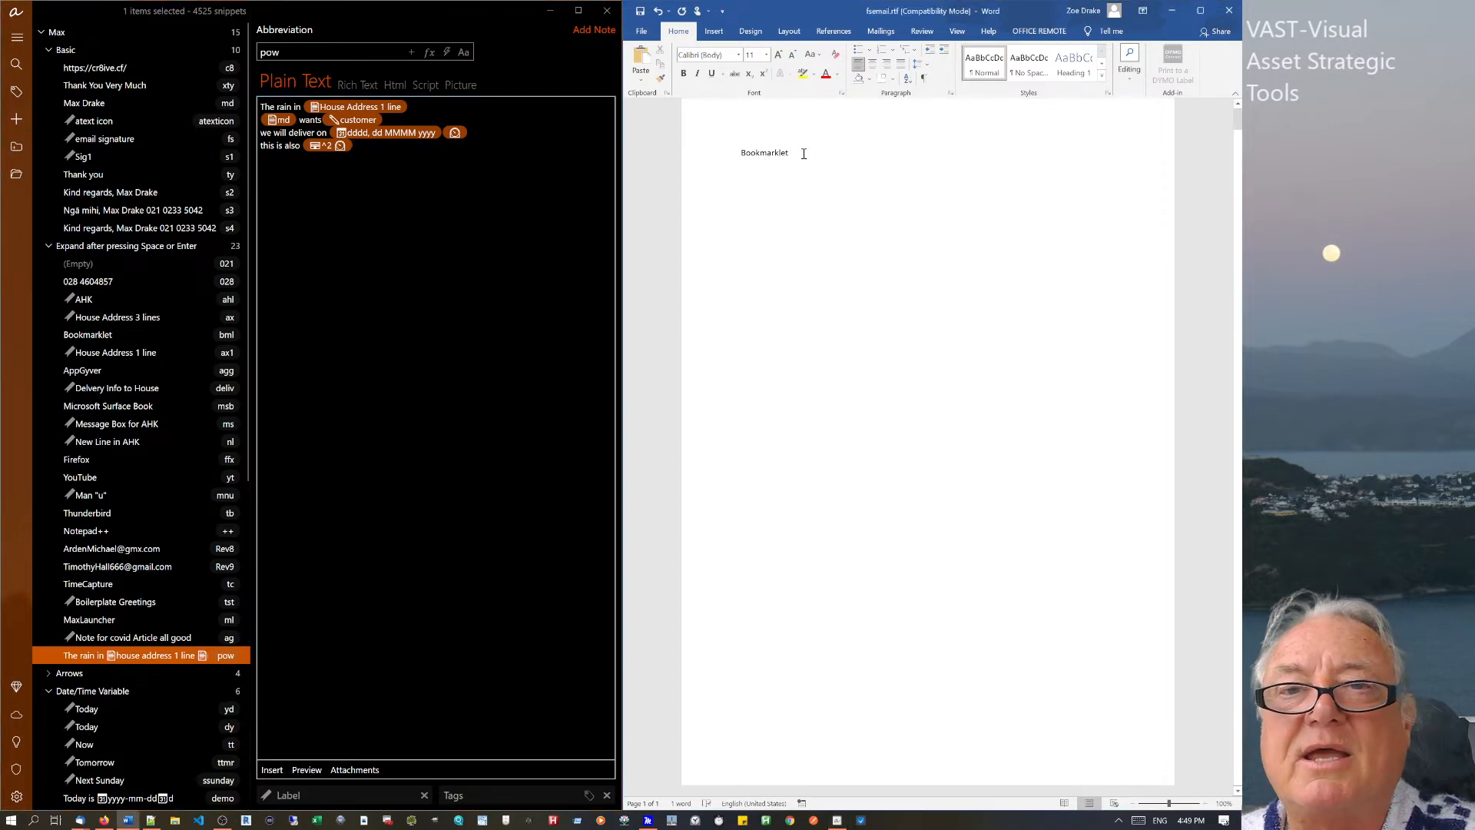
pyautogui.press('Return')
pyautogui.write('pow')
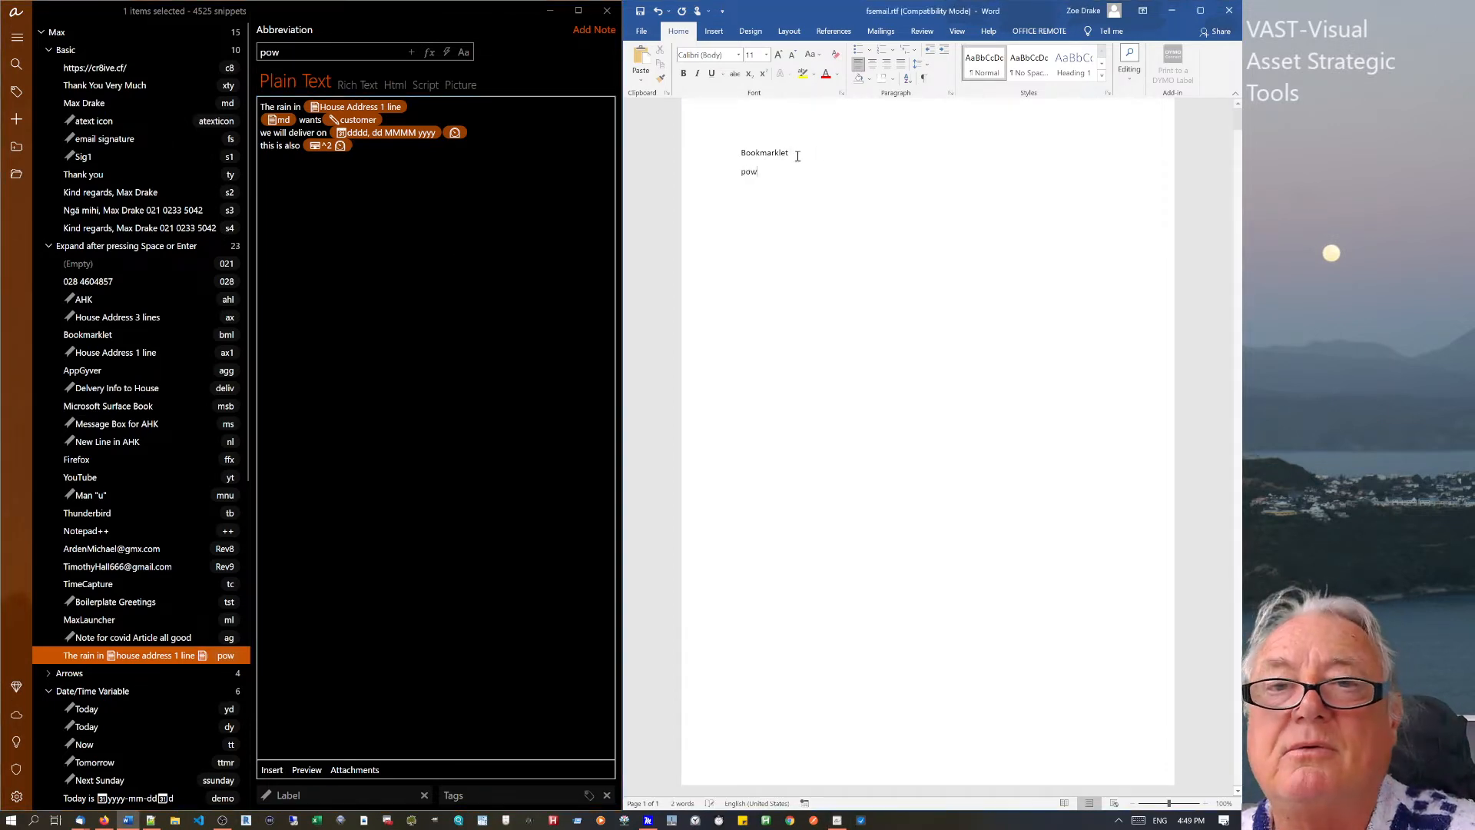
pyautogui.press('space')
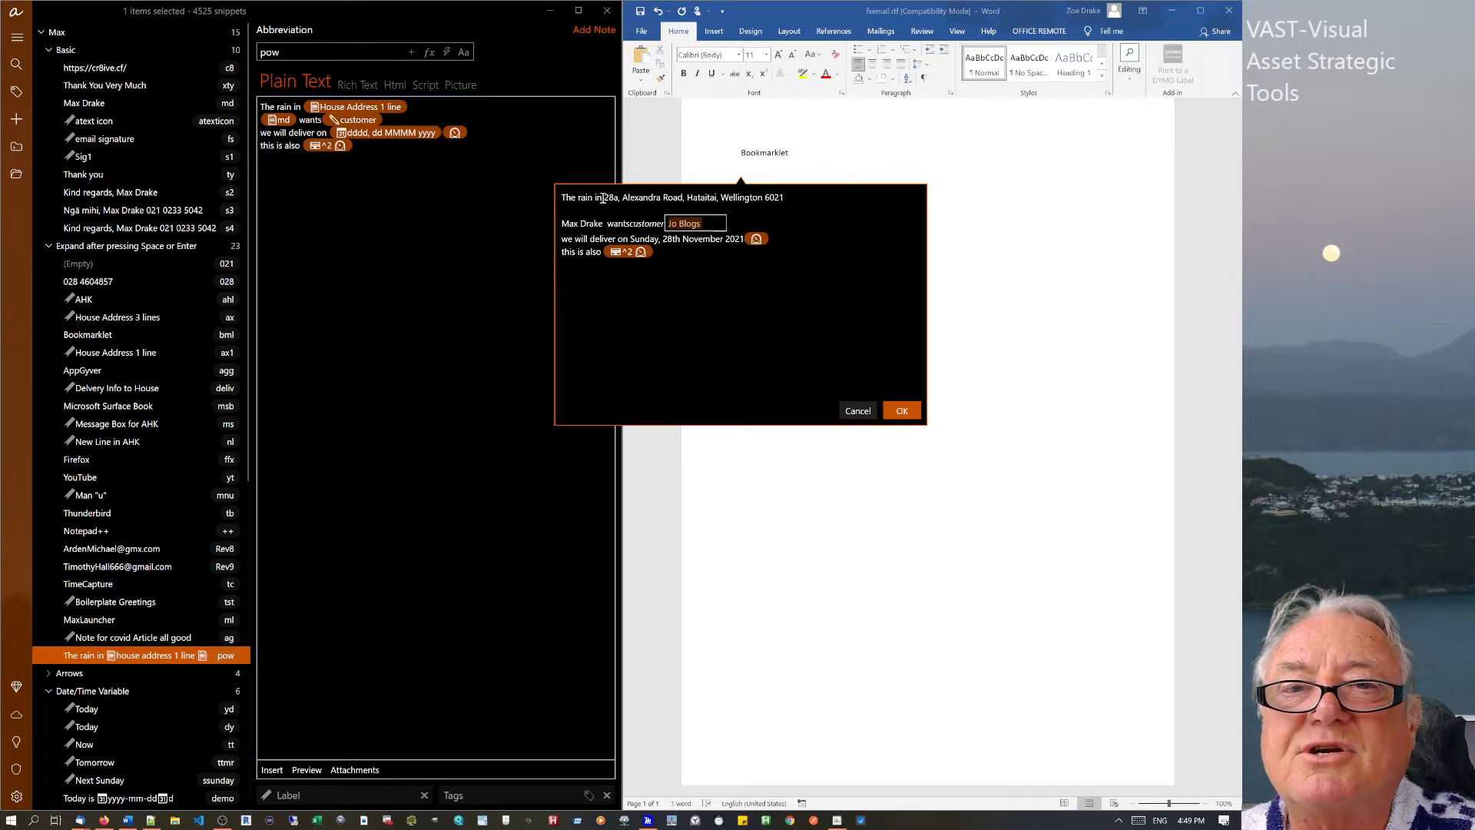
# Enter a new customer name in the fill-in form and review the address and delivery date.
pyautogui.moveTo(596, 197); pyautogui.dragTo(798, 199)
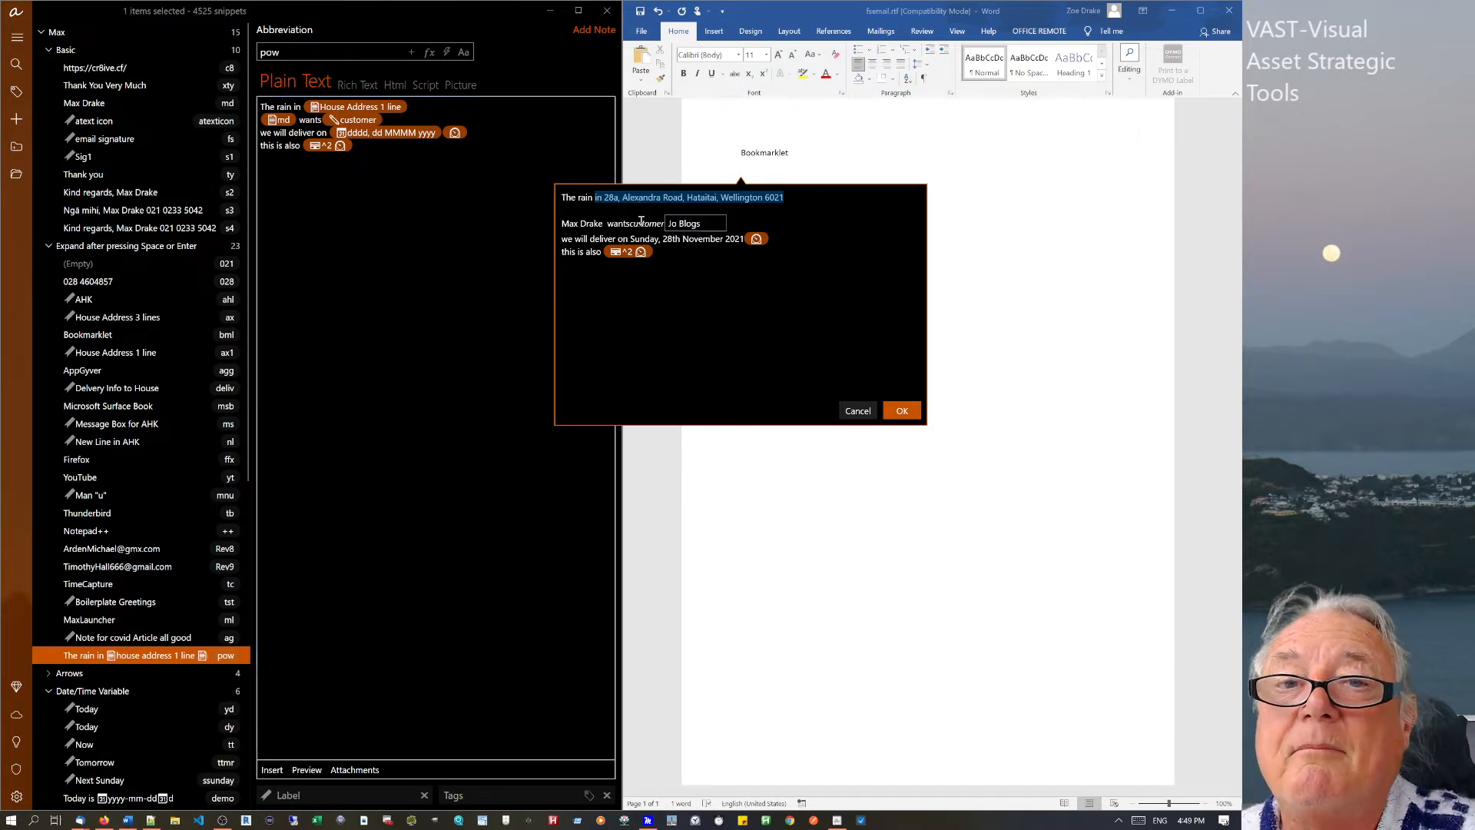
pyautogui.click(709, 224)
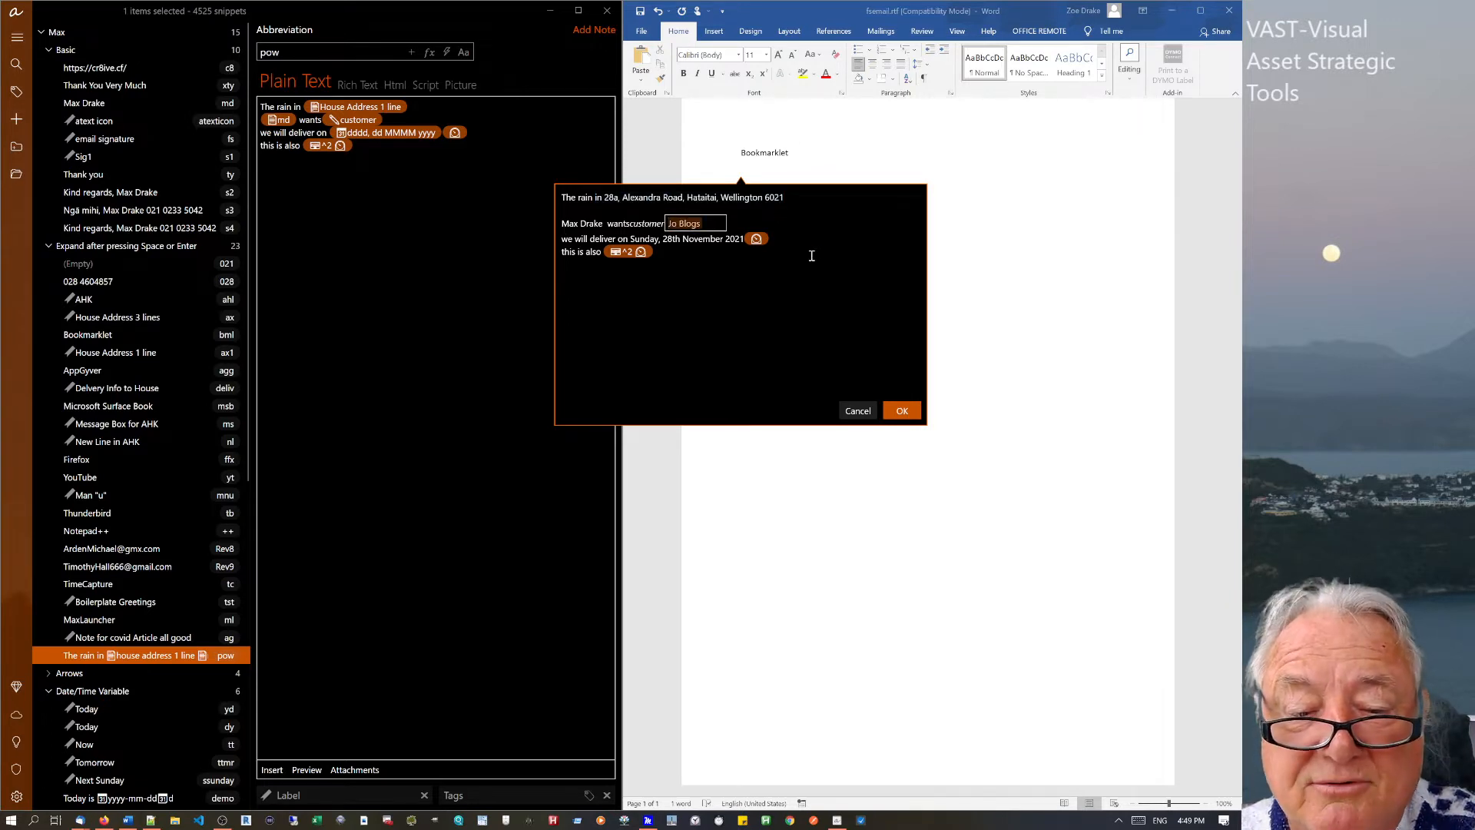
pyautogui.write('fred Da')
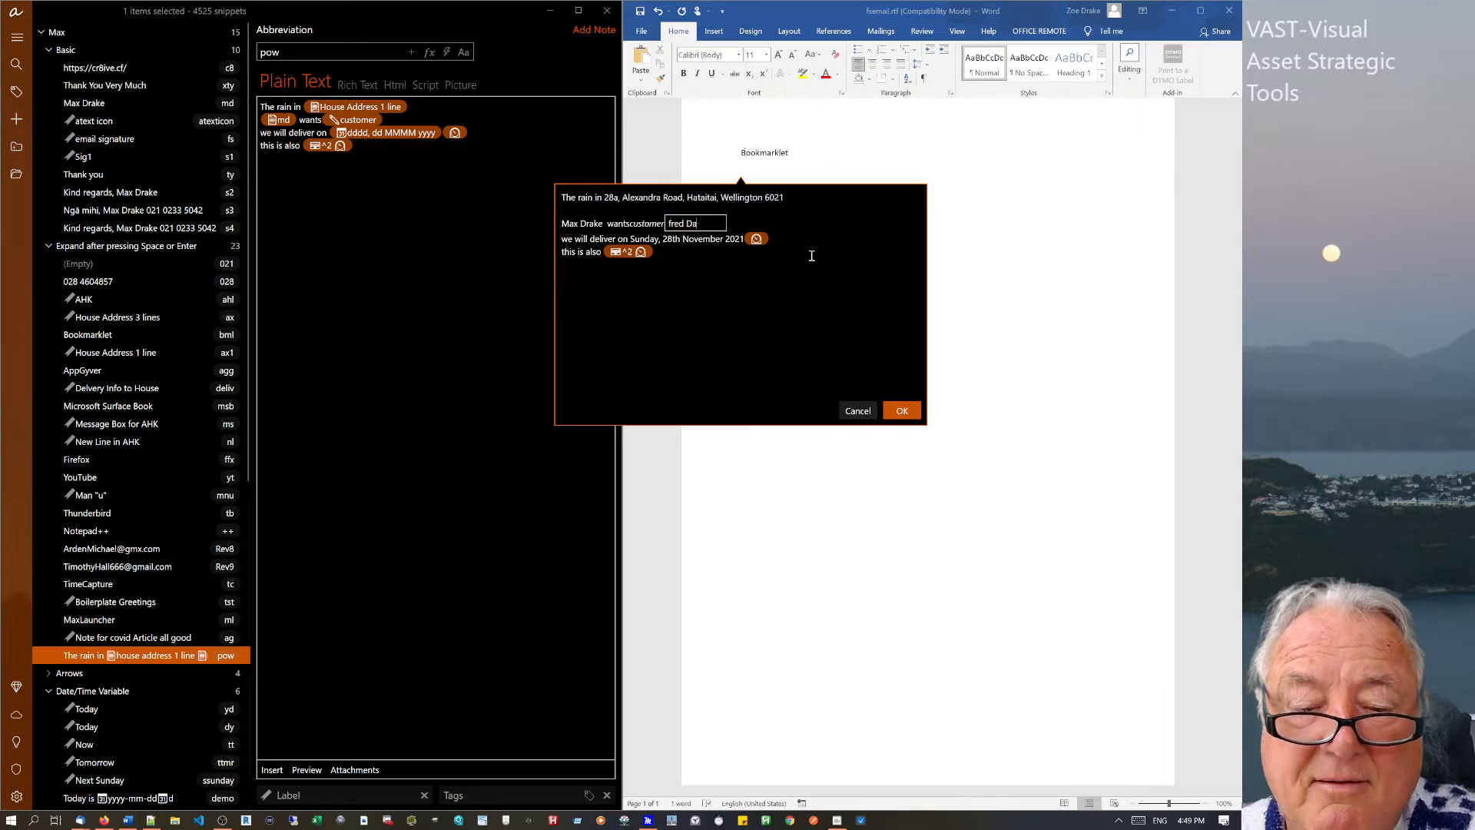
pyautogui.write('gg')
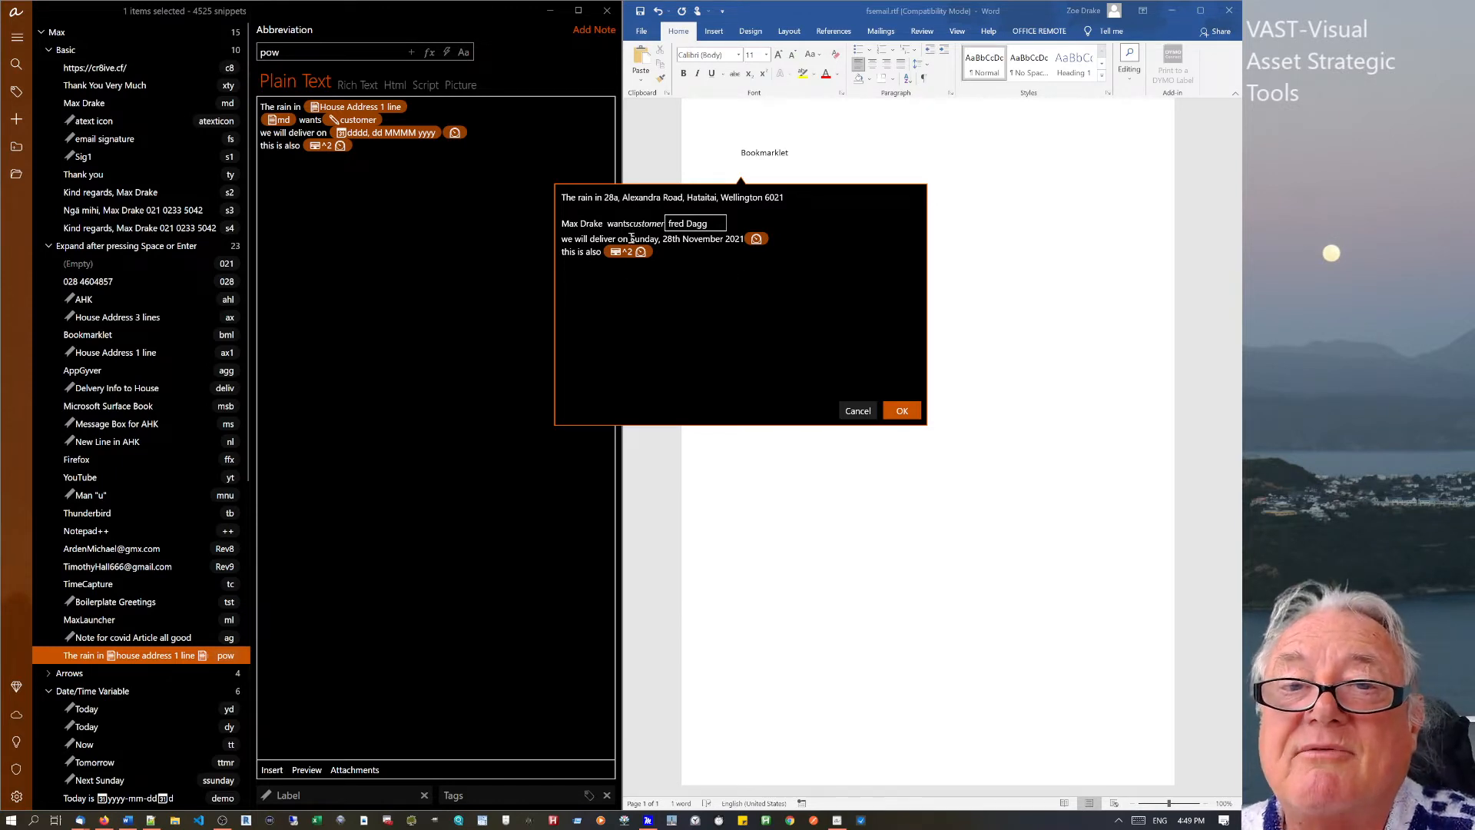
pyautogui.moveTo(630, 239); pyautogui.dragTo(682, 240)
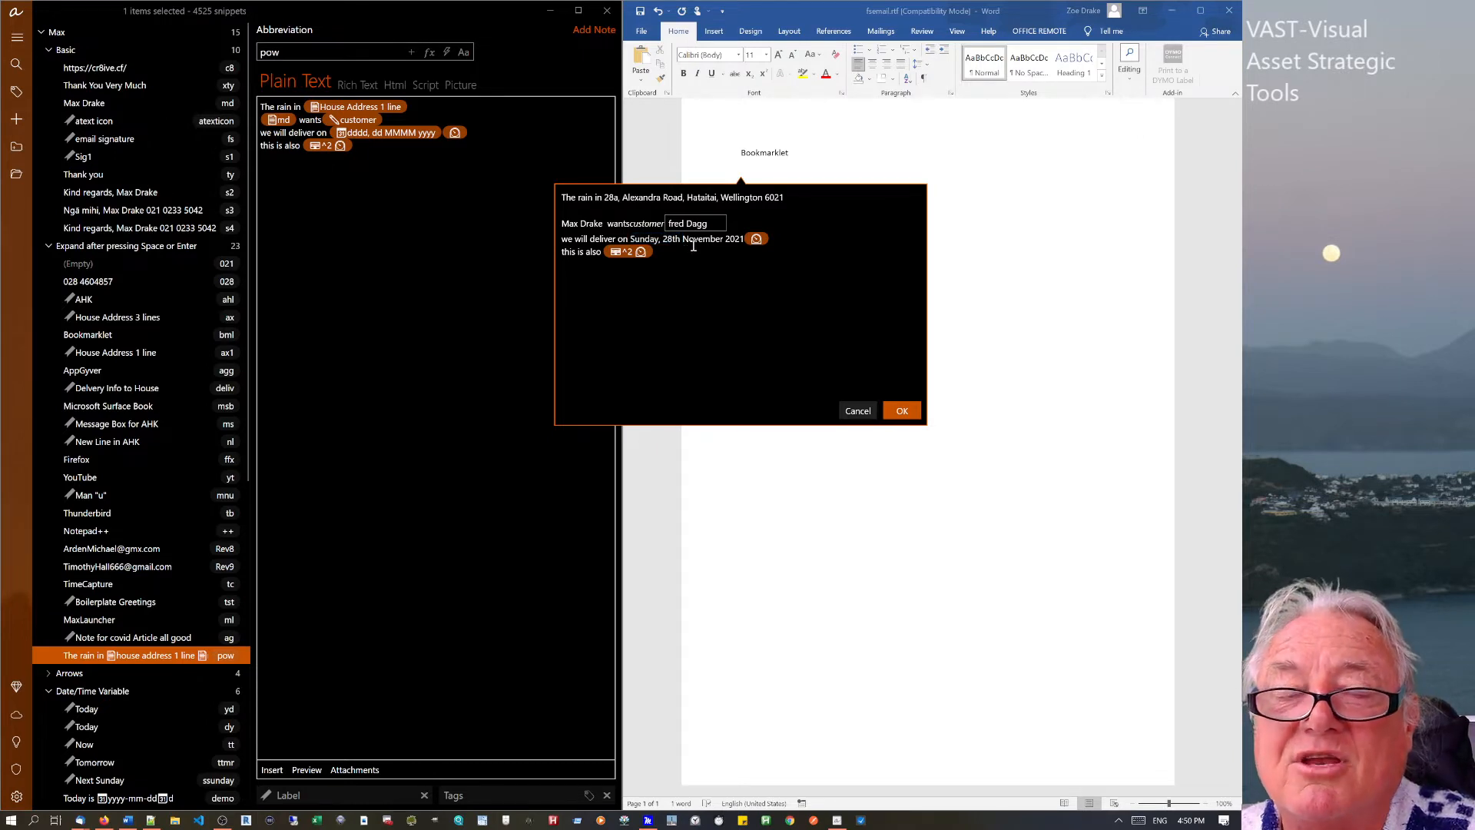
# Insert the filled pow snippet into Word and add 20211128 with the Ctrl+2 hotkey.
pyautogui.click(905, 413)
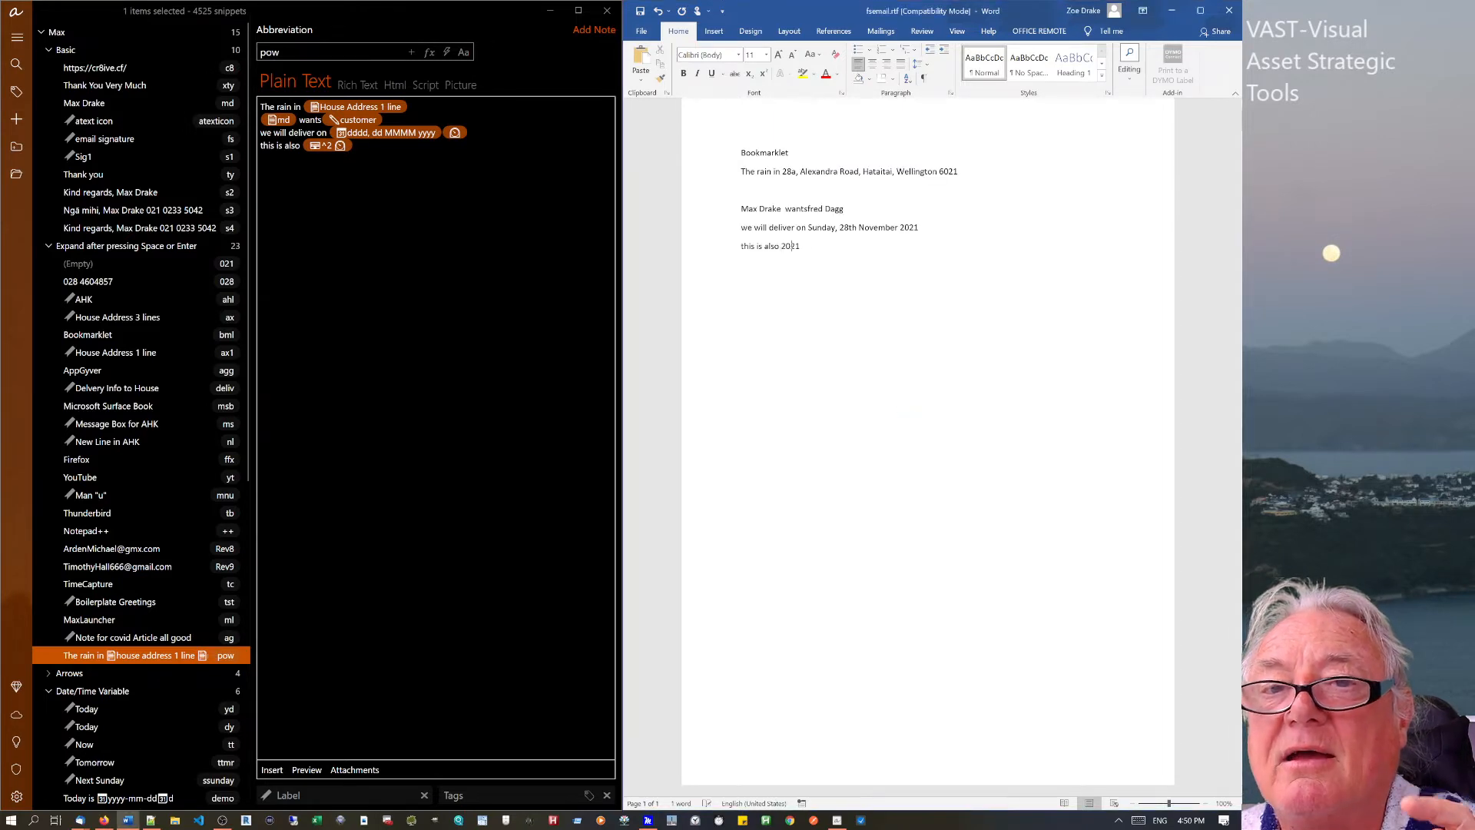
pyautogui.middleClick(905, 413)
pyautogui.click(792, 250)
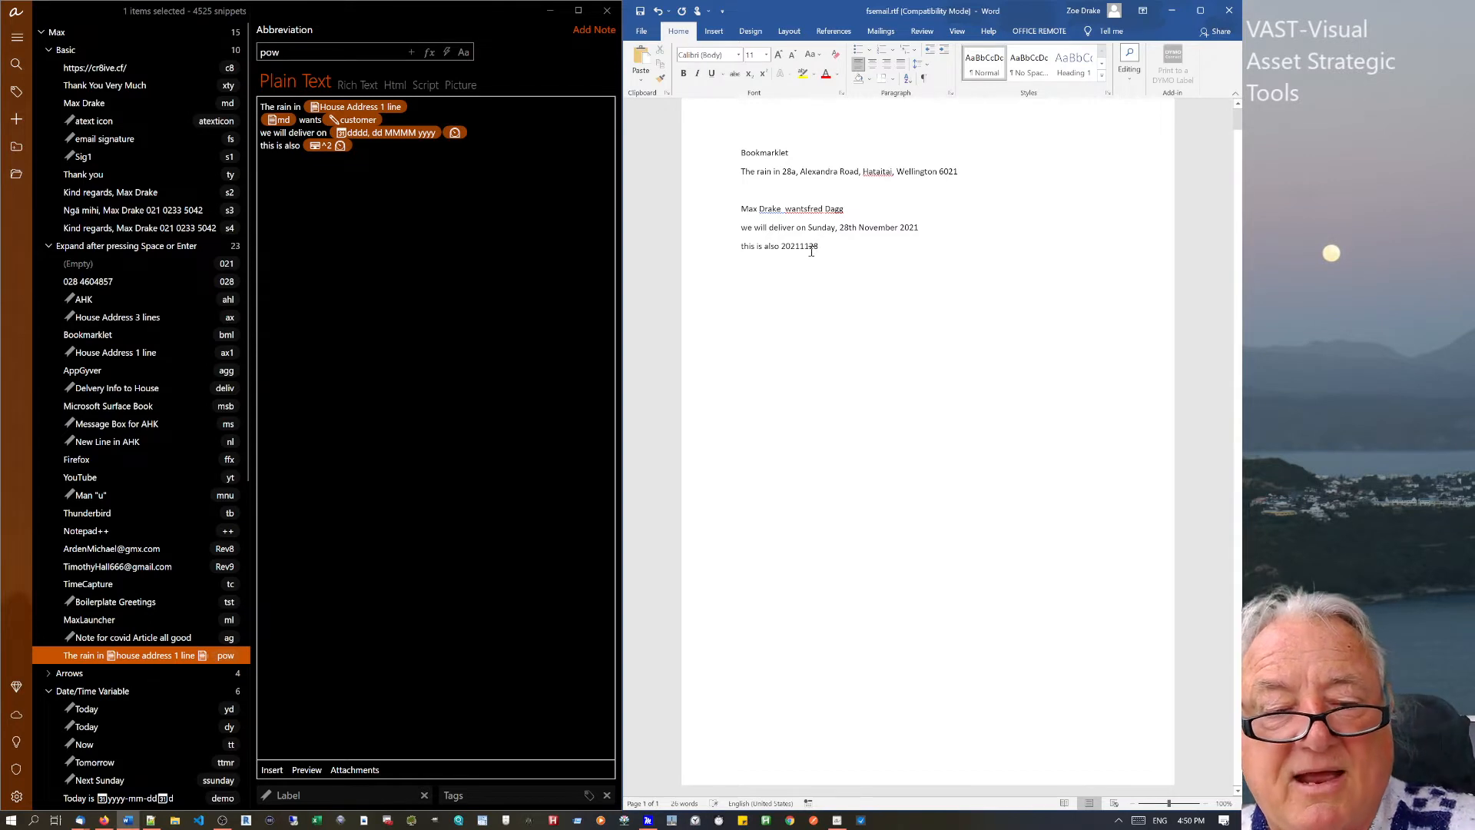
pyautogui.hotkey('ctrl', '2')
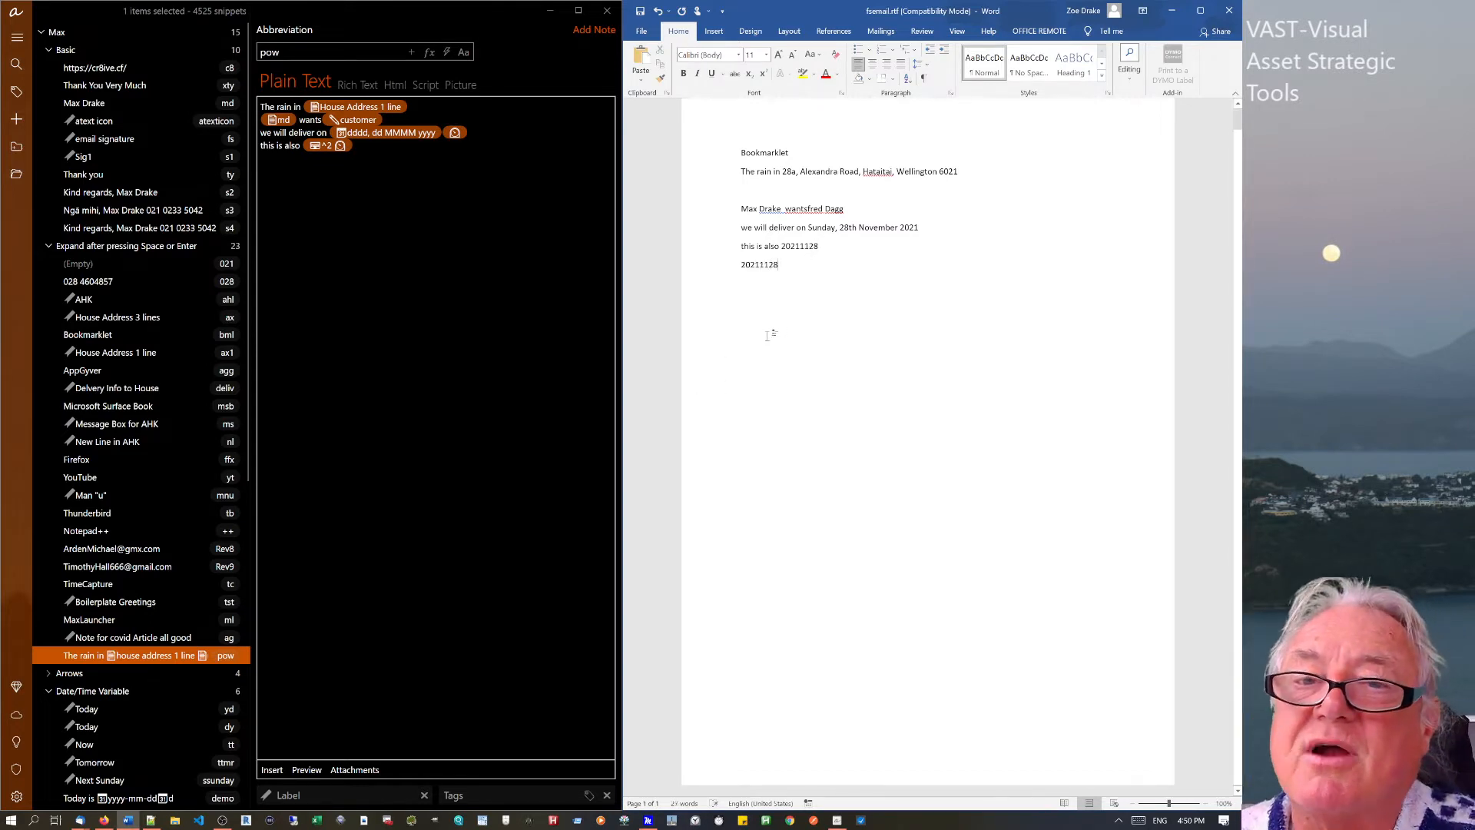
pyautogui.moveTo(804, 267); pyautogui.dragTo(698, 266)
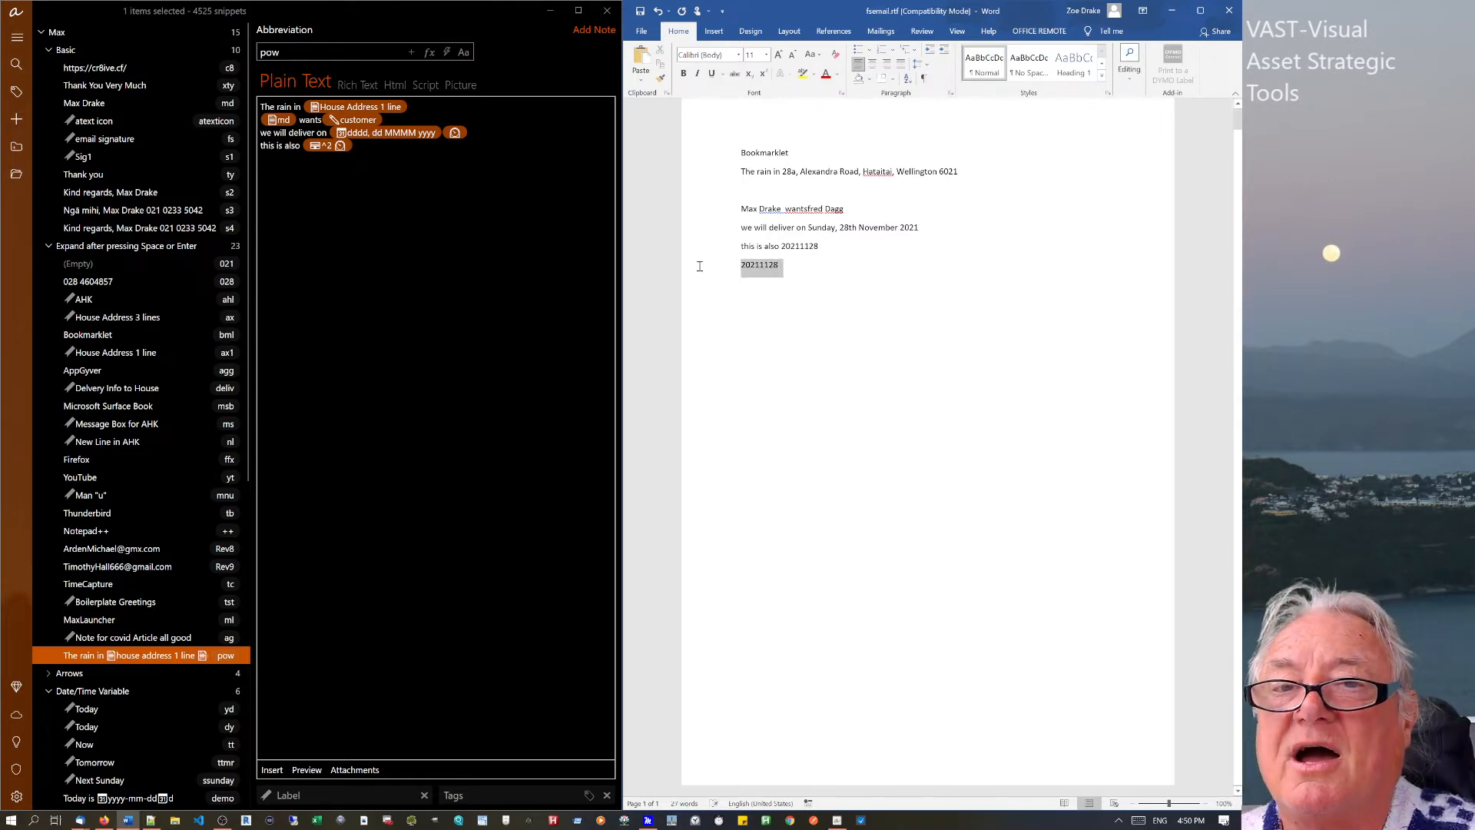
pyautogui.click(854, 372)
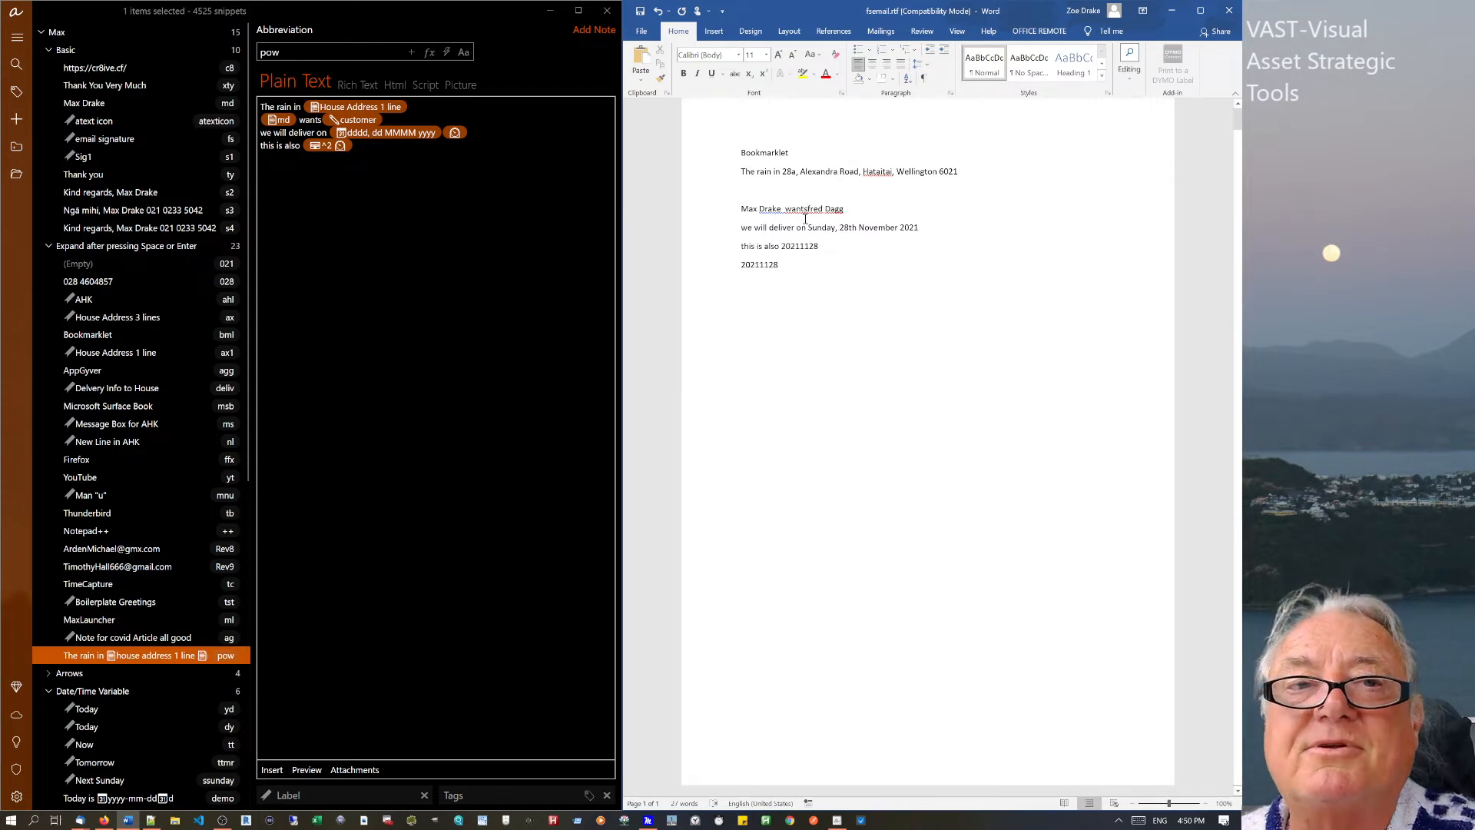
# Inspect the customer field in the pow snippet and switch to its Rich Text version.
pyautogui.click(323, 120)
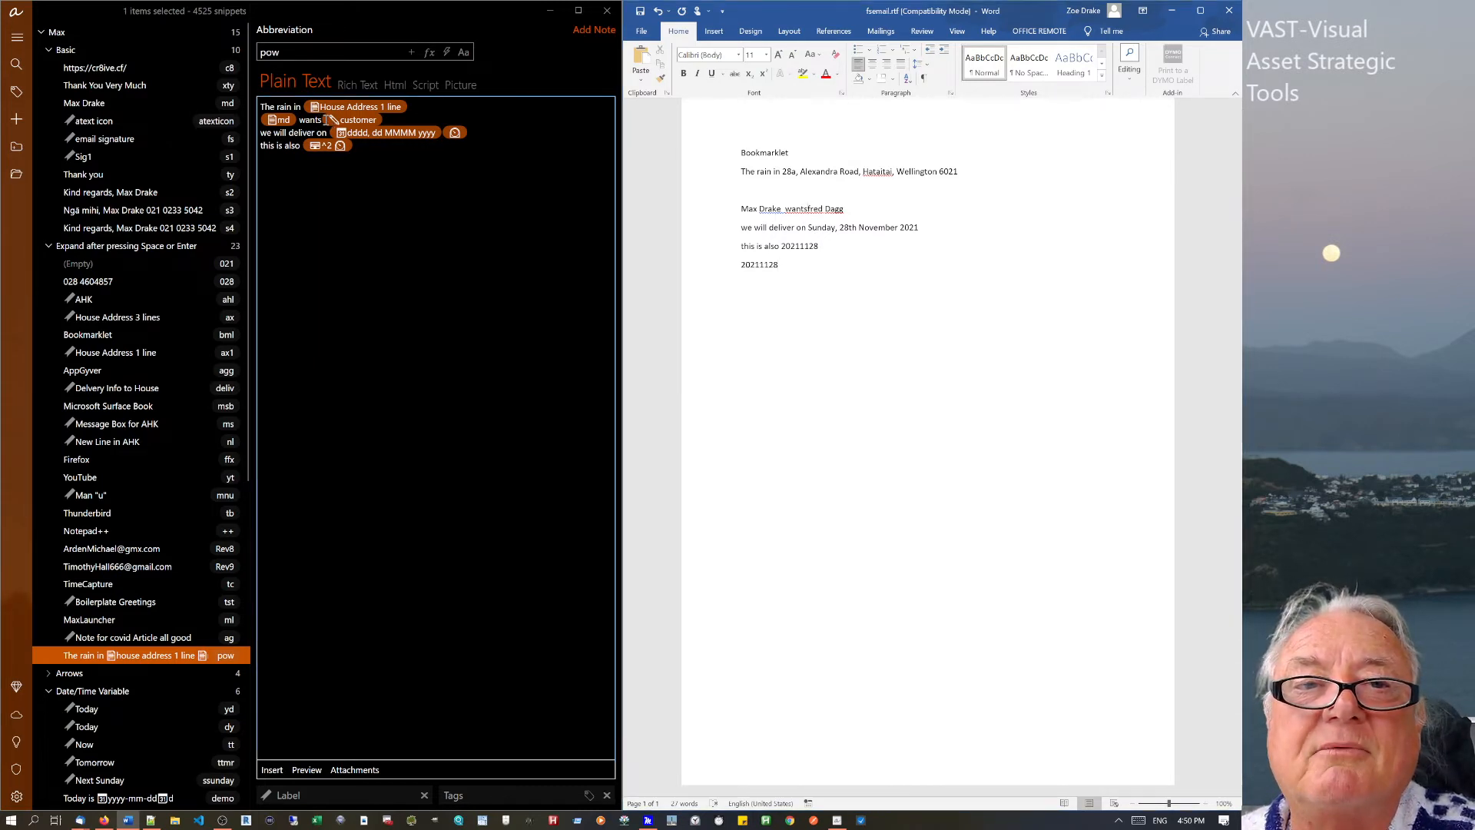
pyautogui.click(322, 120)
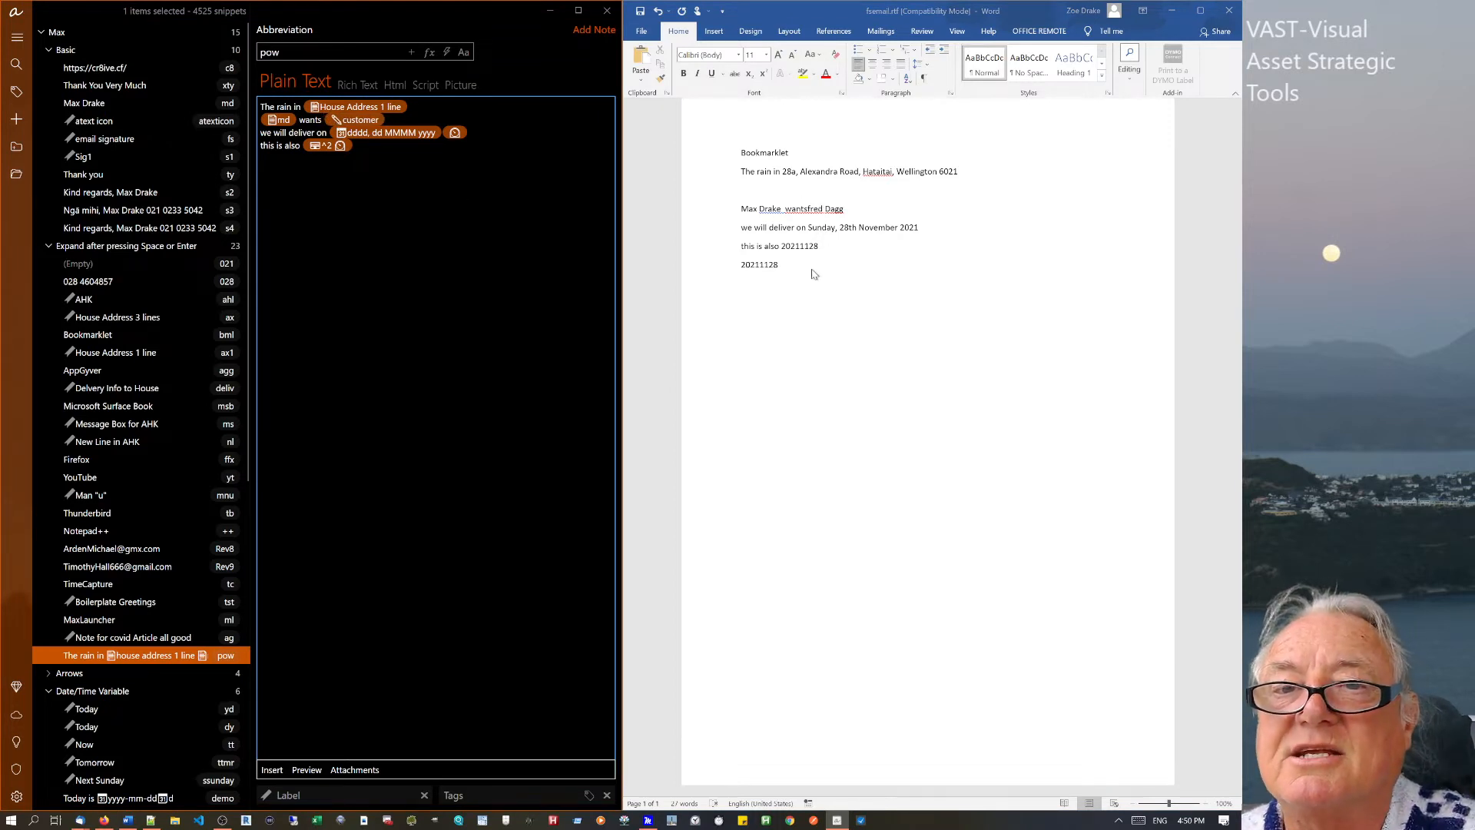
pyautogui.click(808, 209)
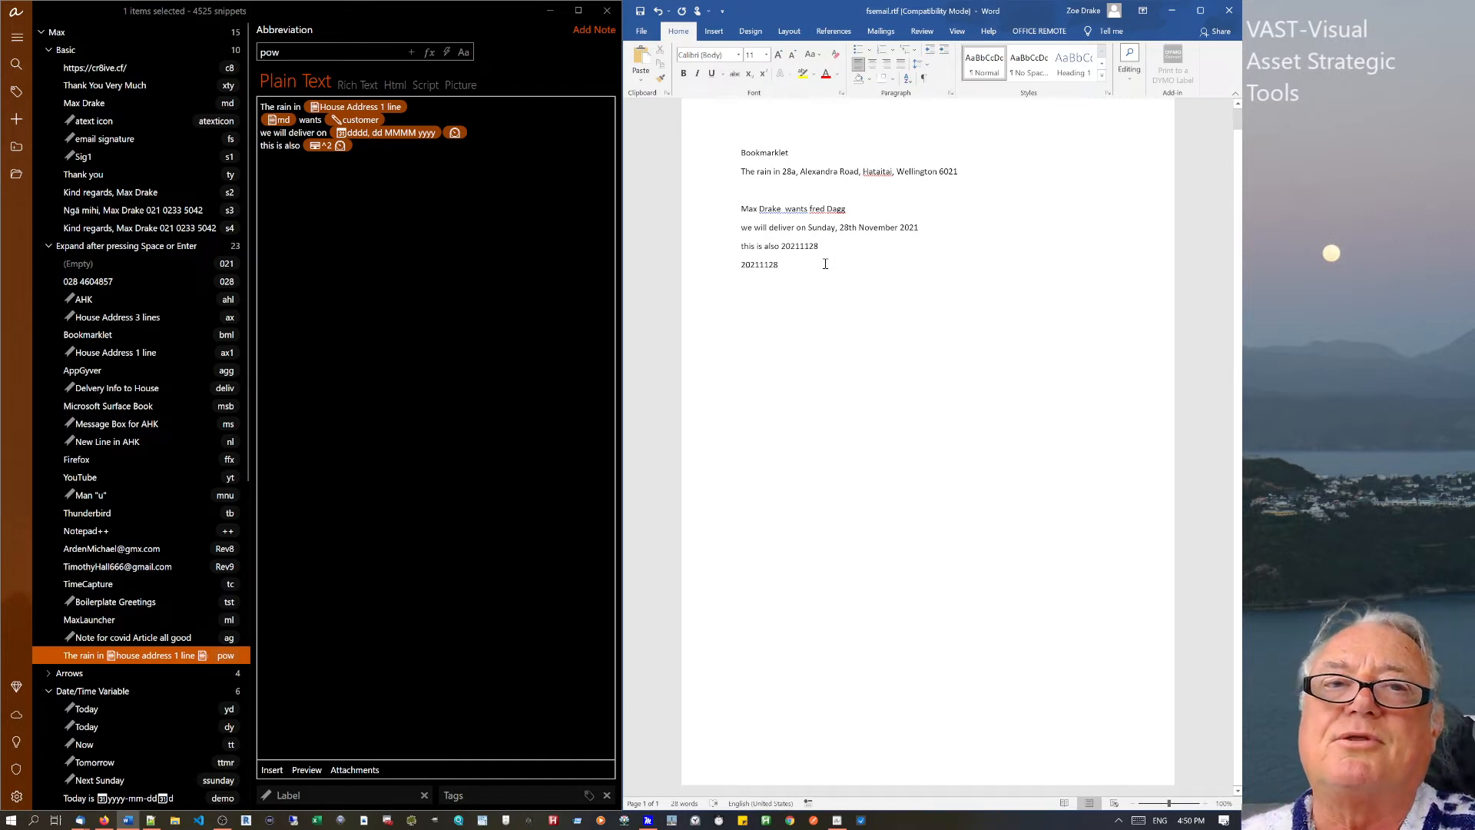
pyautogui.click(343, 83)
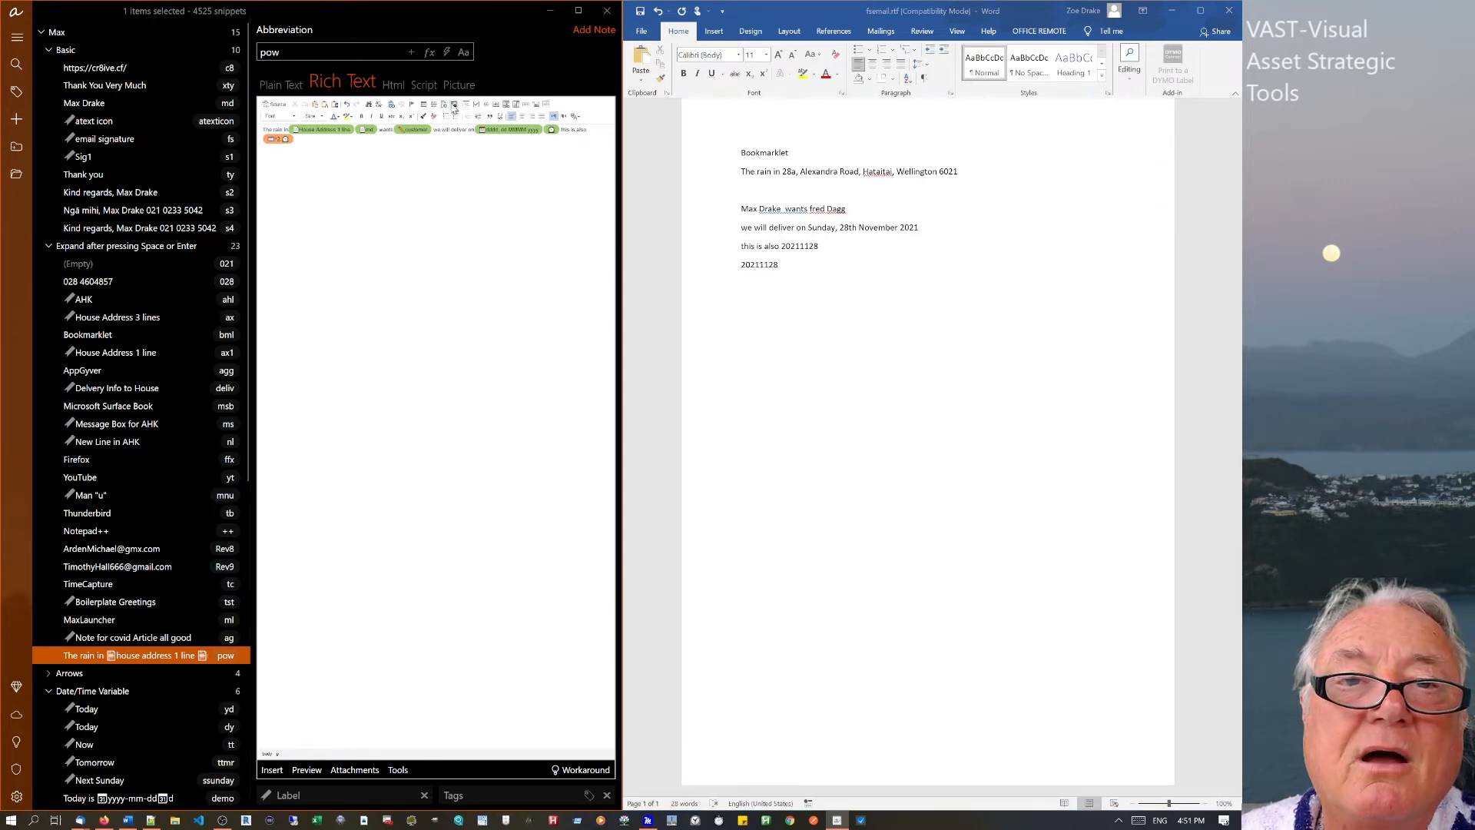
# Insert the first tyre photo from the Tyres folder after the rich-text pow snippet's text.
pyautogui.click(453, 105)
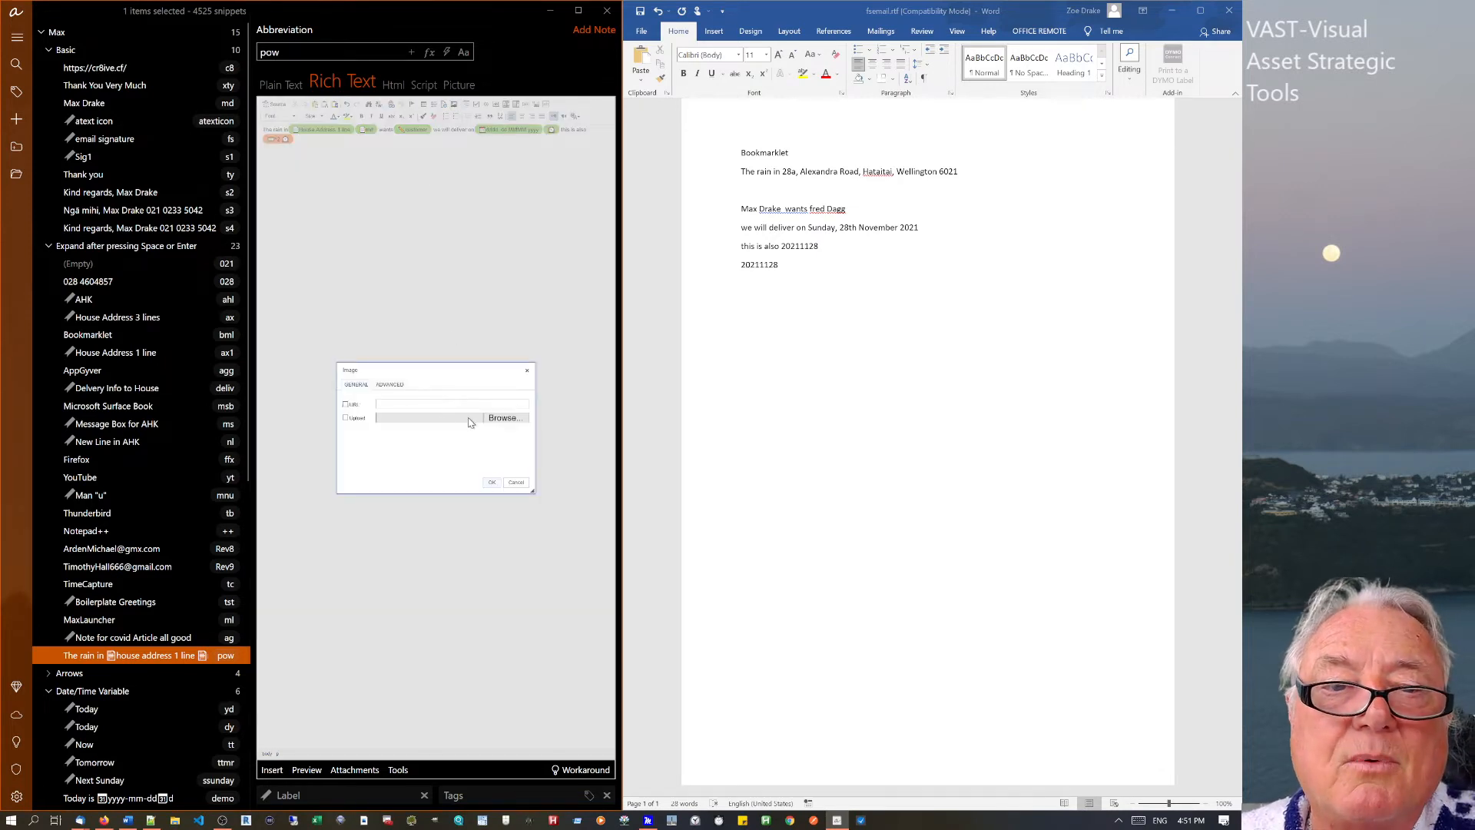
pyautogui.click(507, 420)
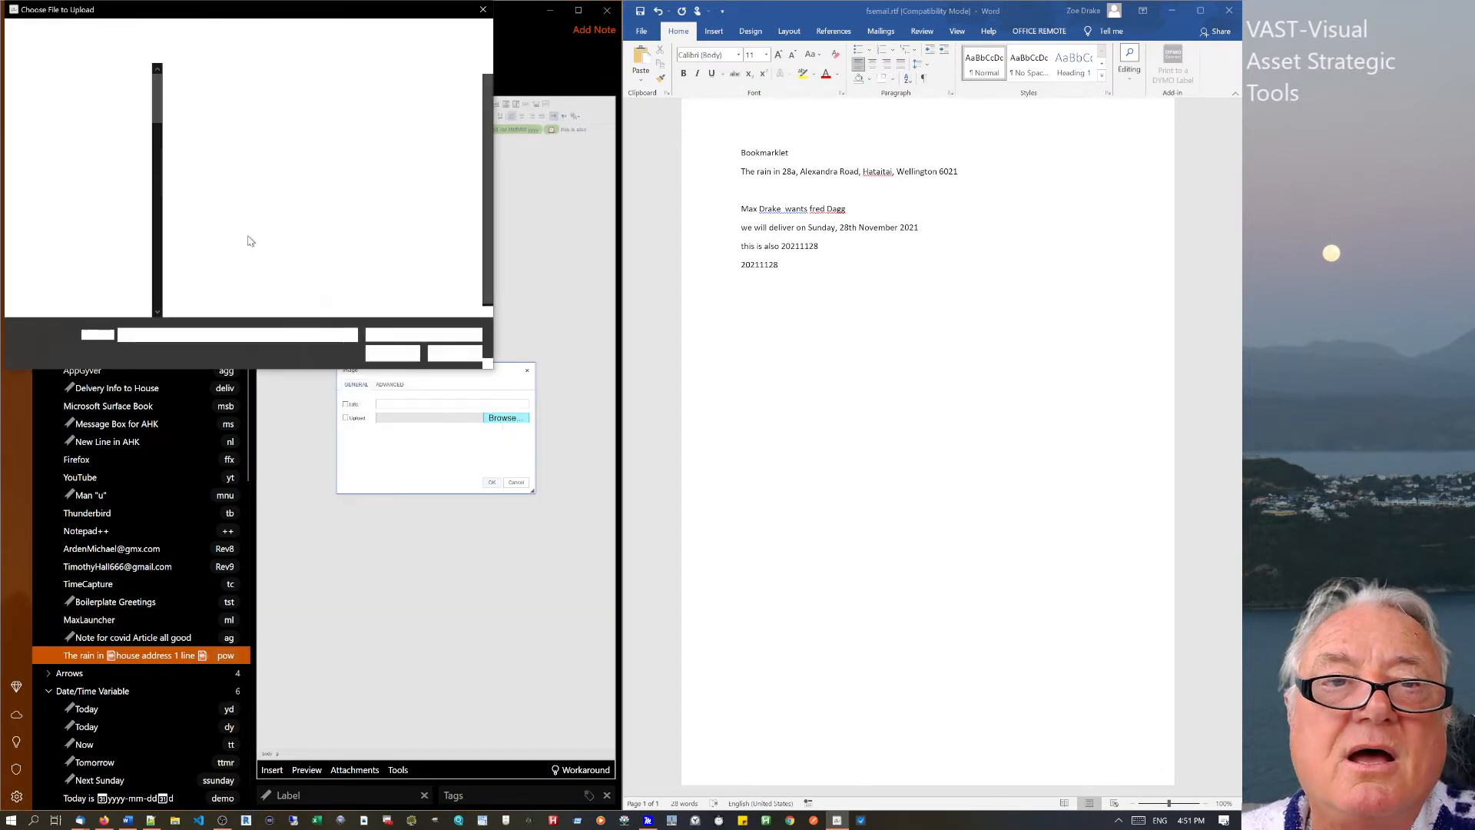
pyautogui.click(206, 107)
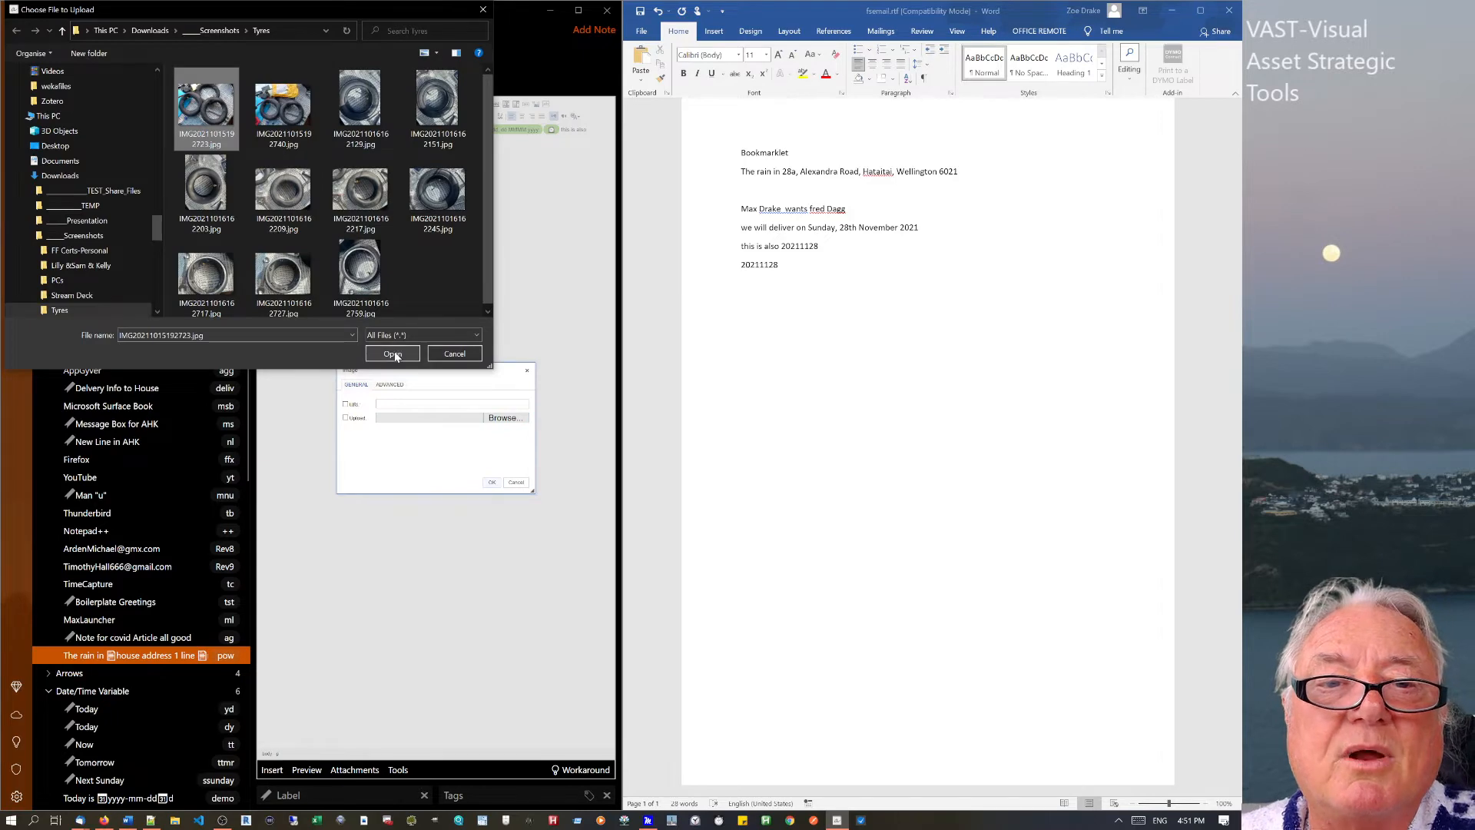
pyautogui.click(393, 355)
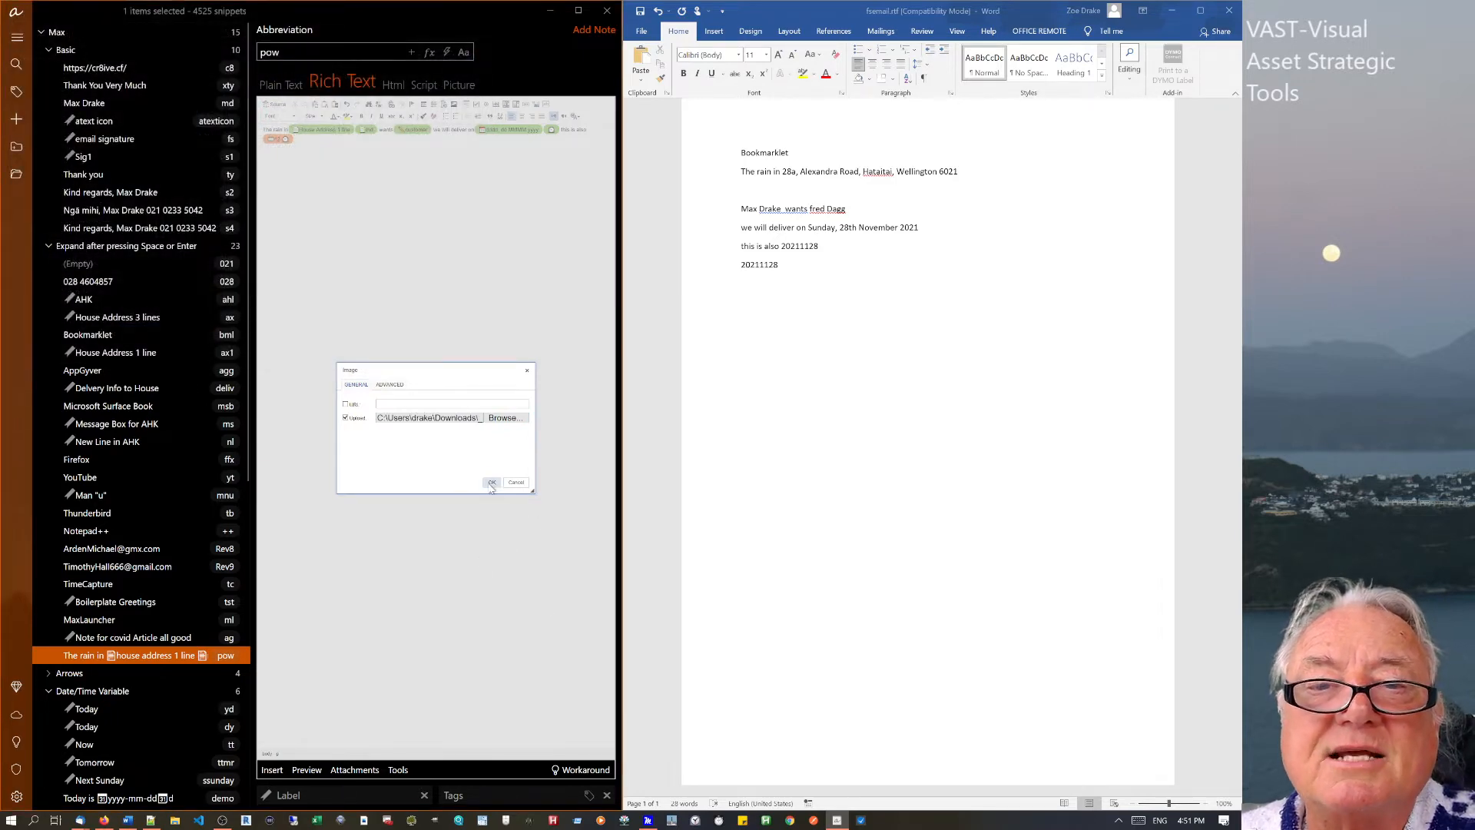
pyautogui.click(492, 484)
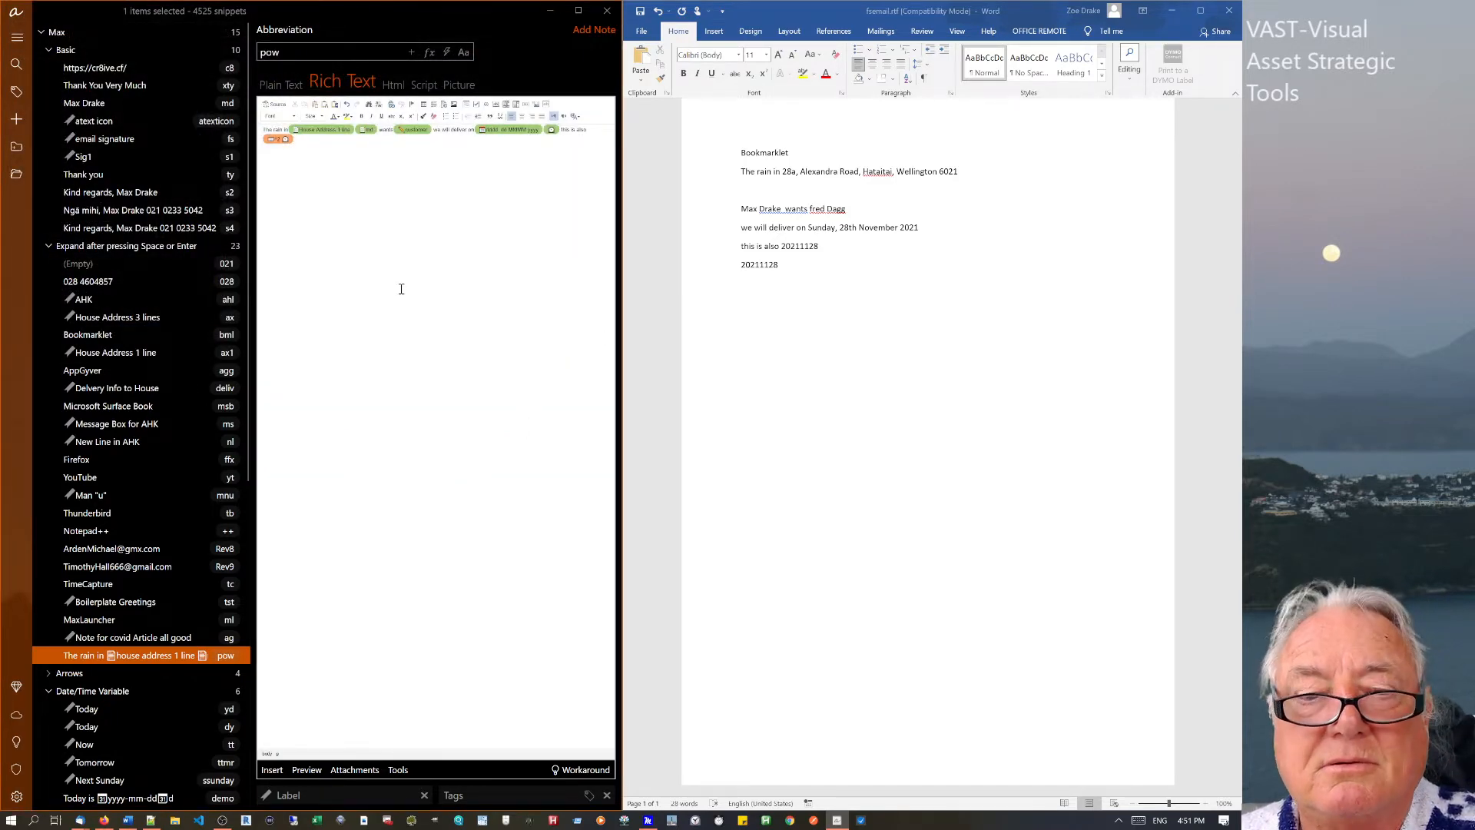
pyautogui.click(364, 769)
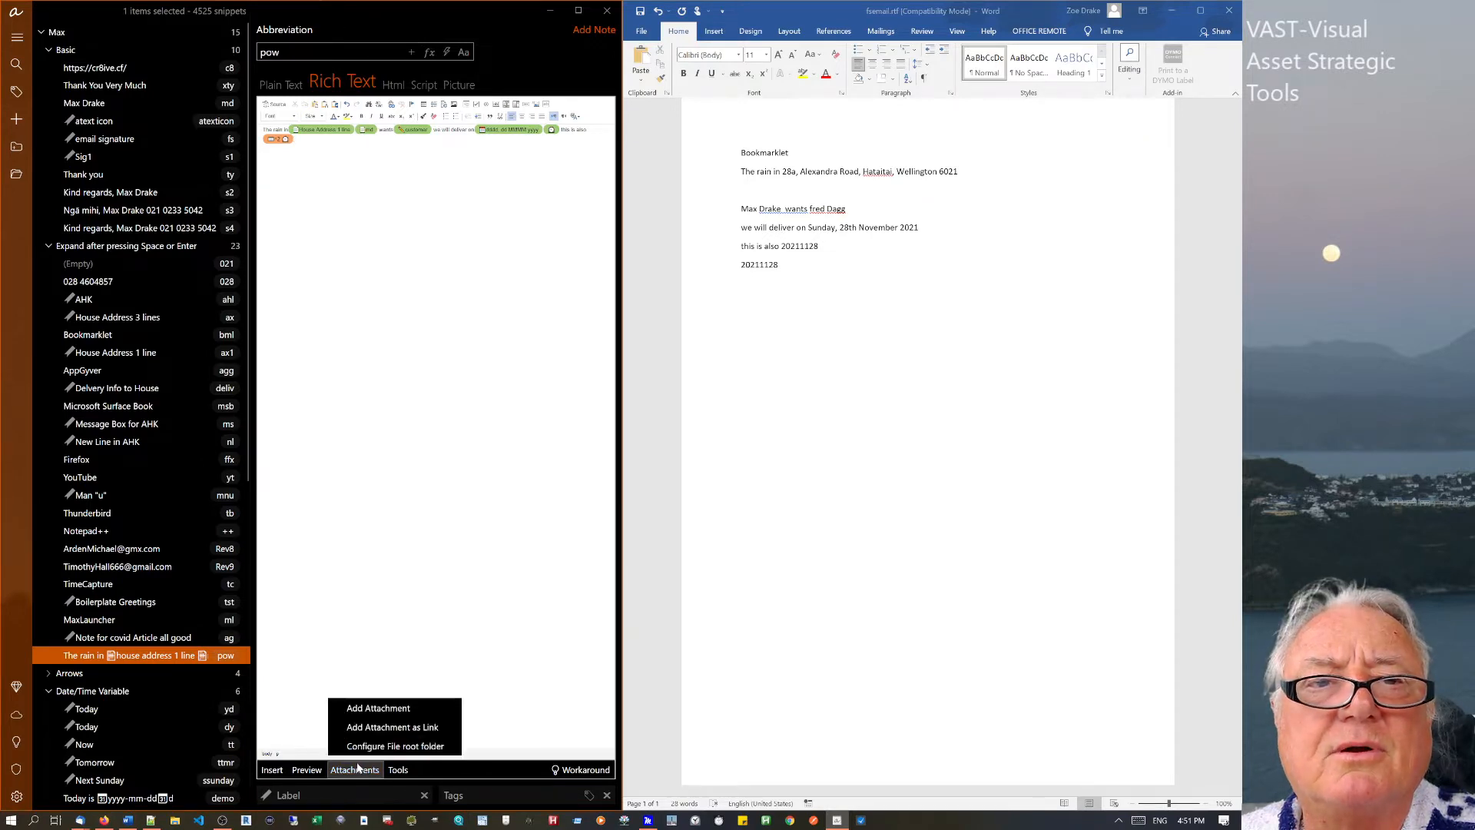
pyautogui.click(376, 707)
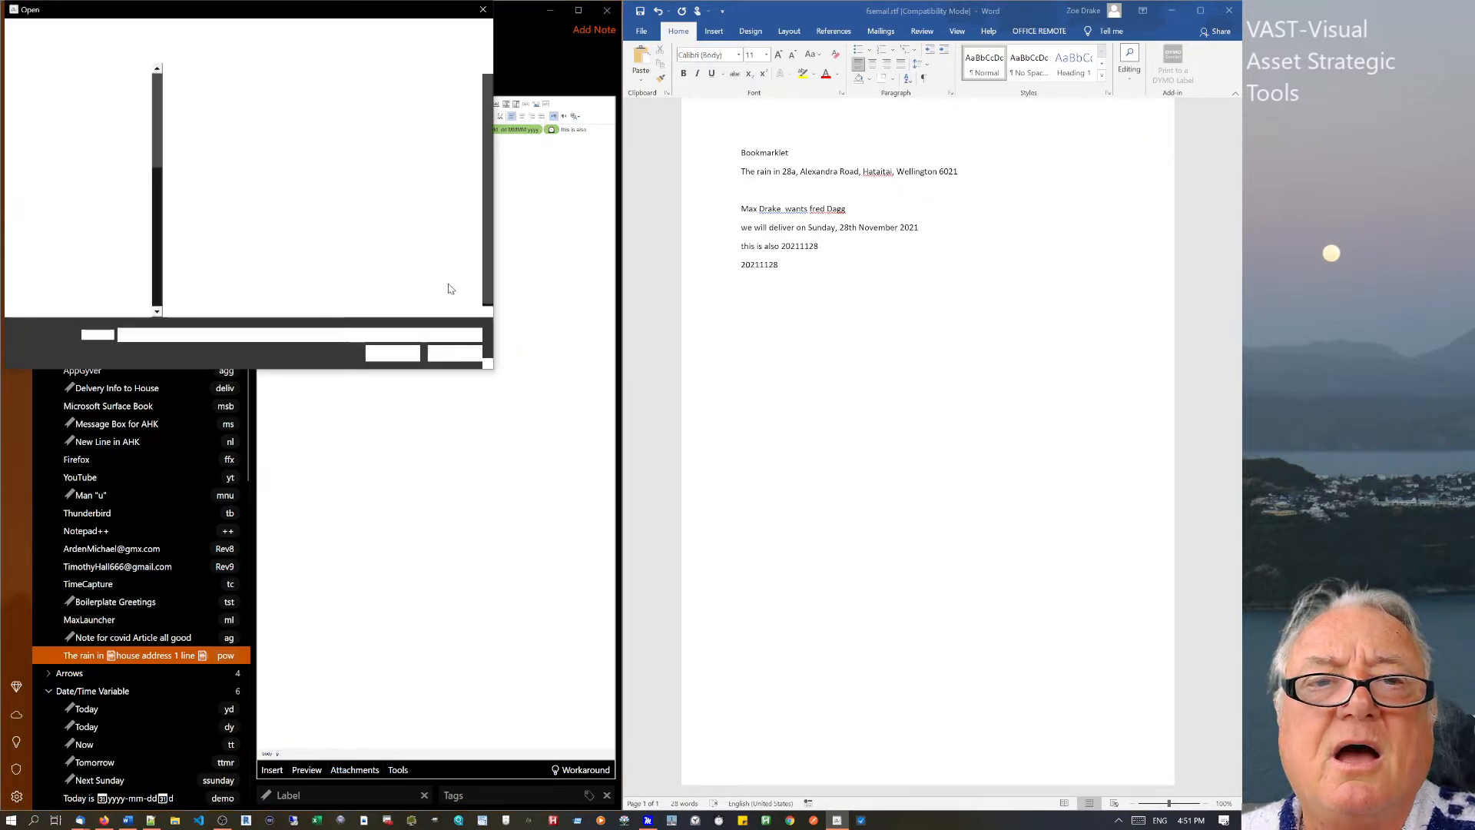
pyautogui.click(224, 107)
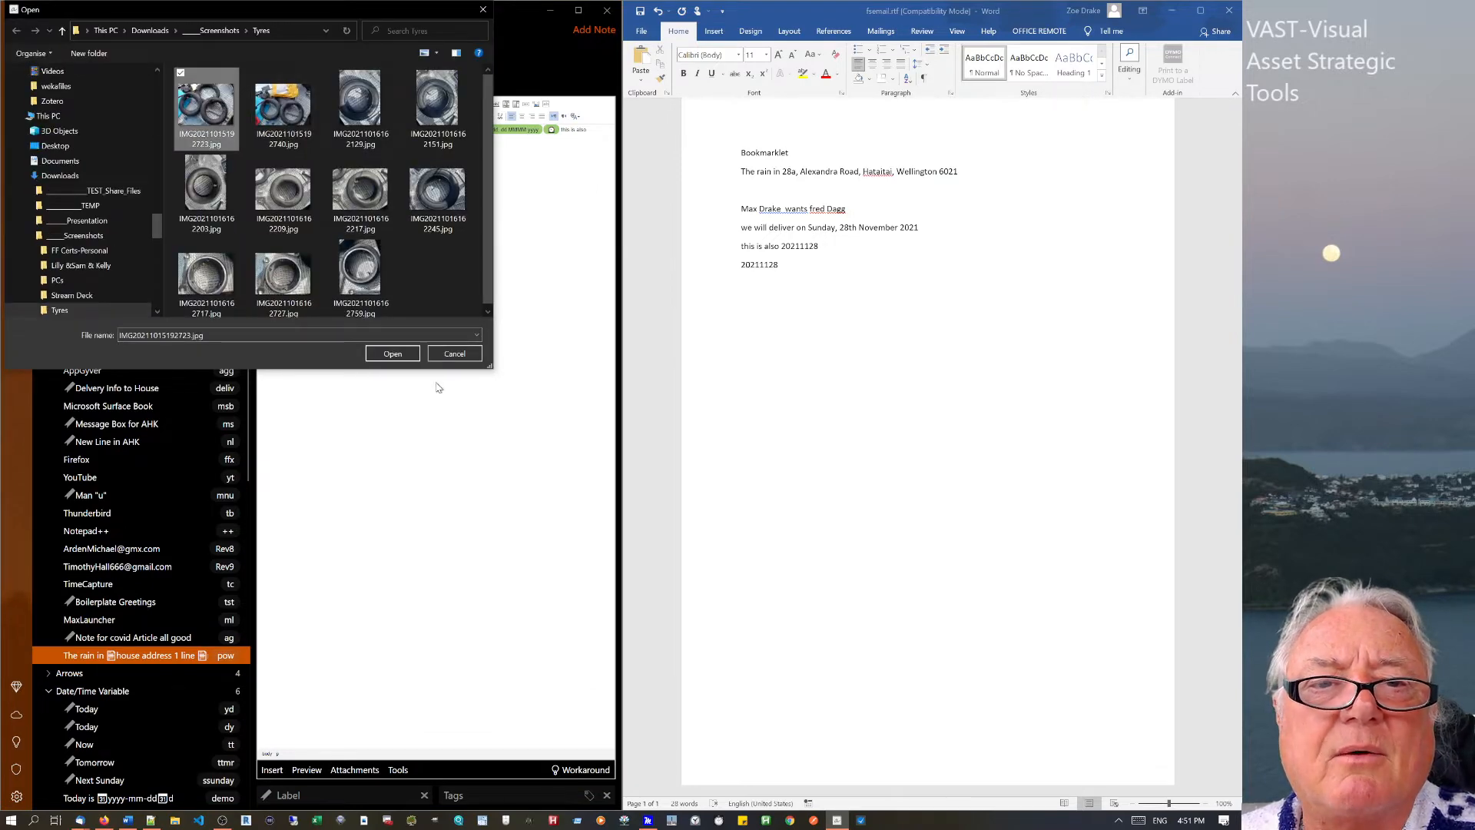
pyautogui.click(393, 353)
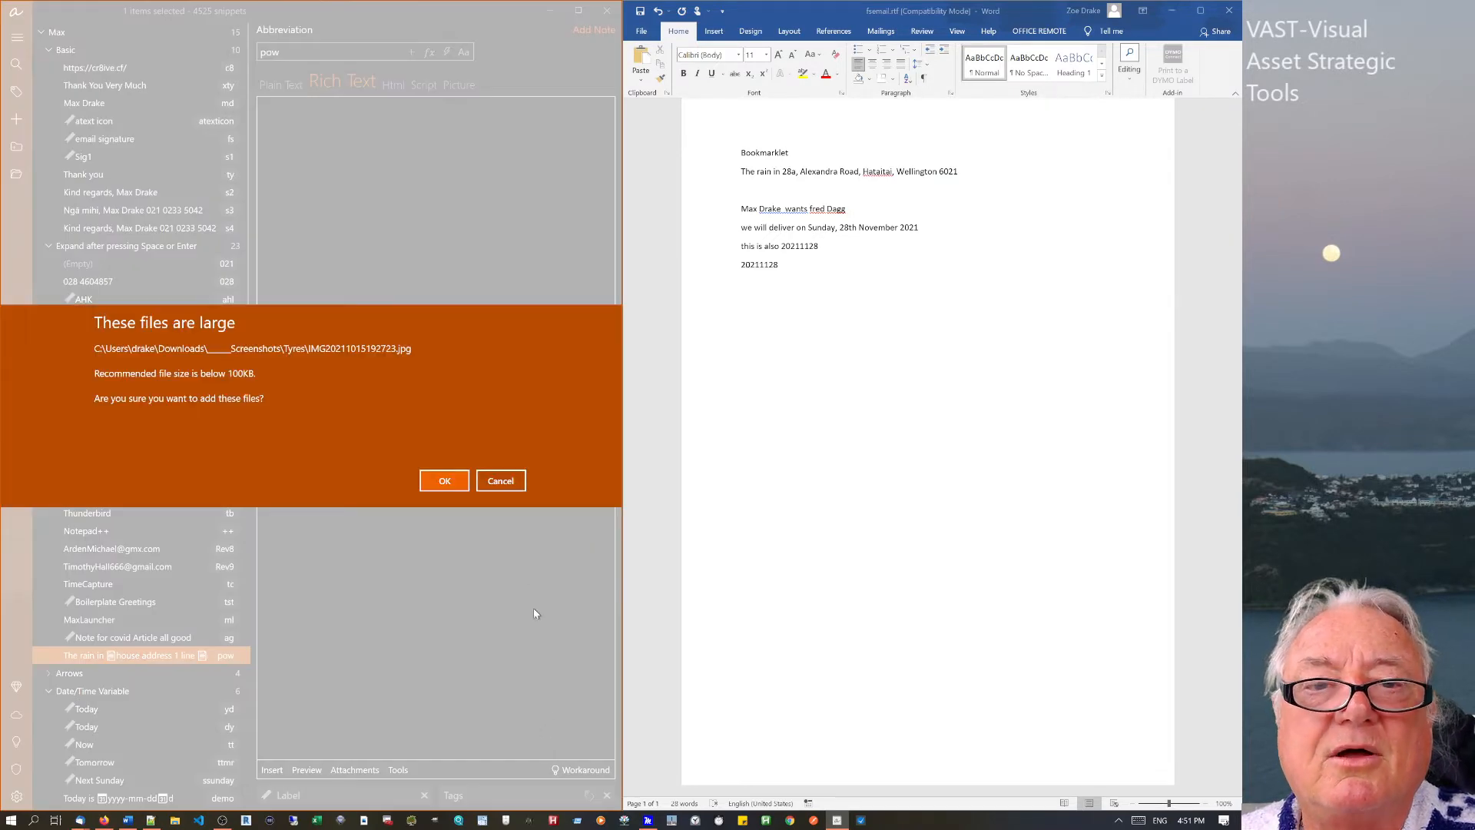
pyautogui.click(445, 481)
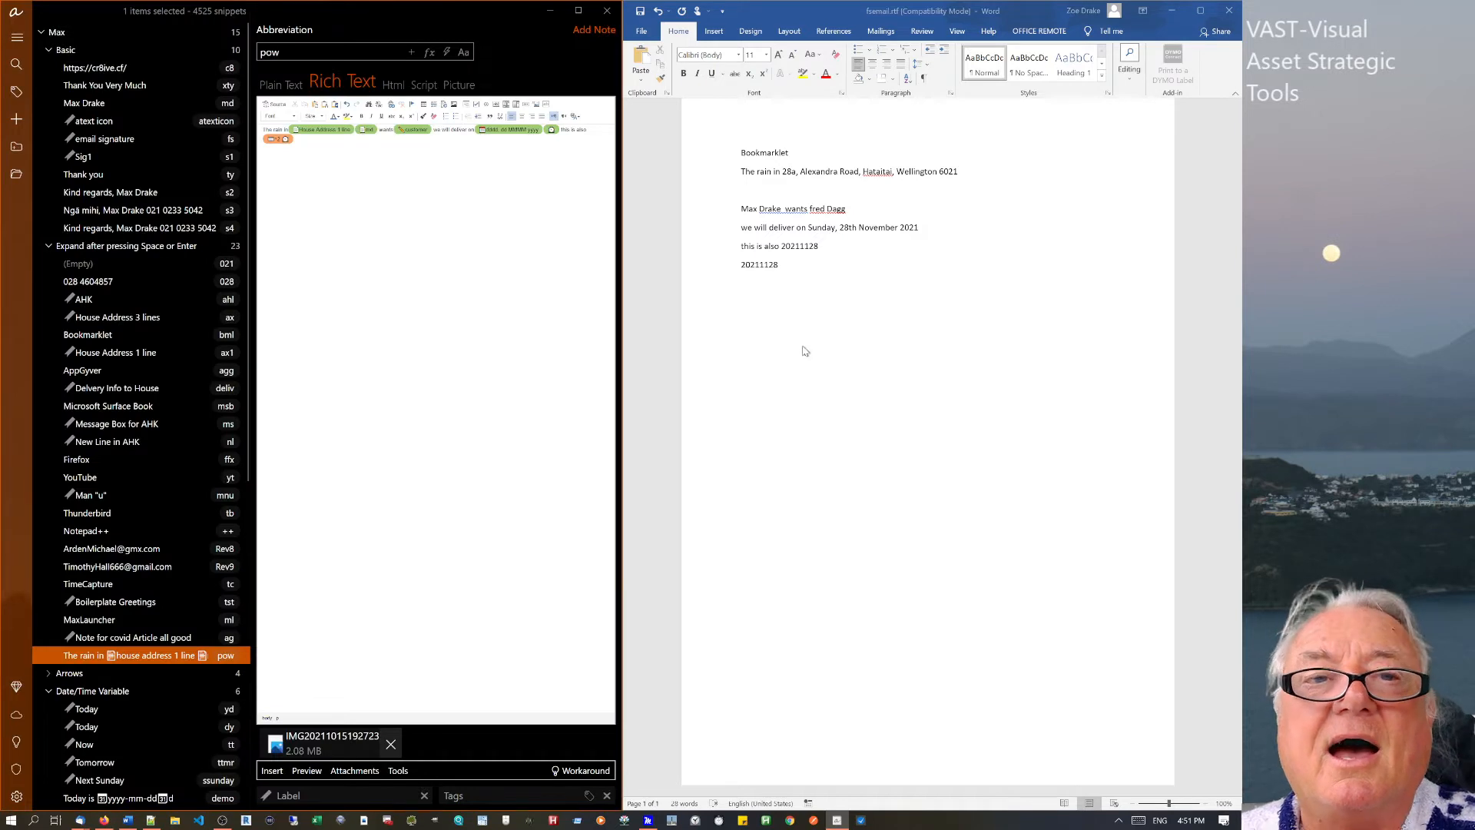
pyautogui.click(791, 290)
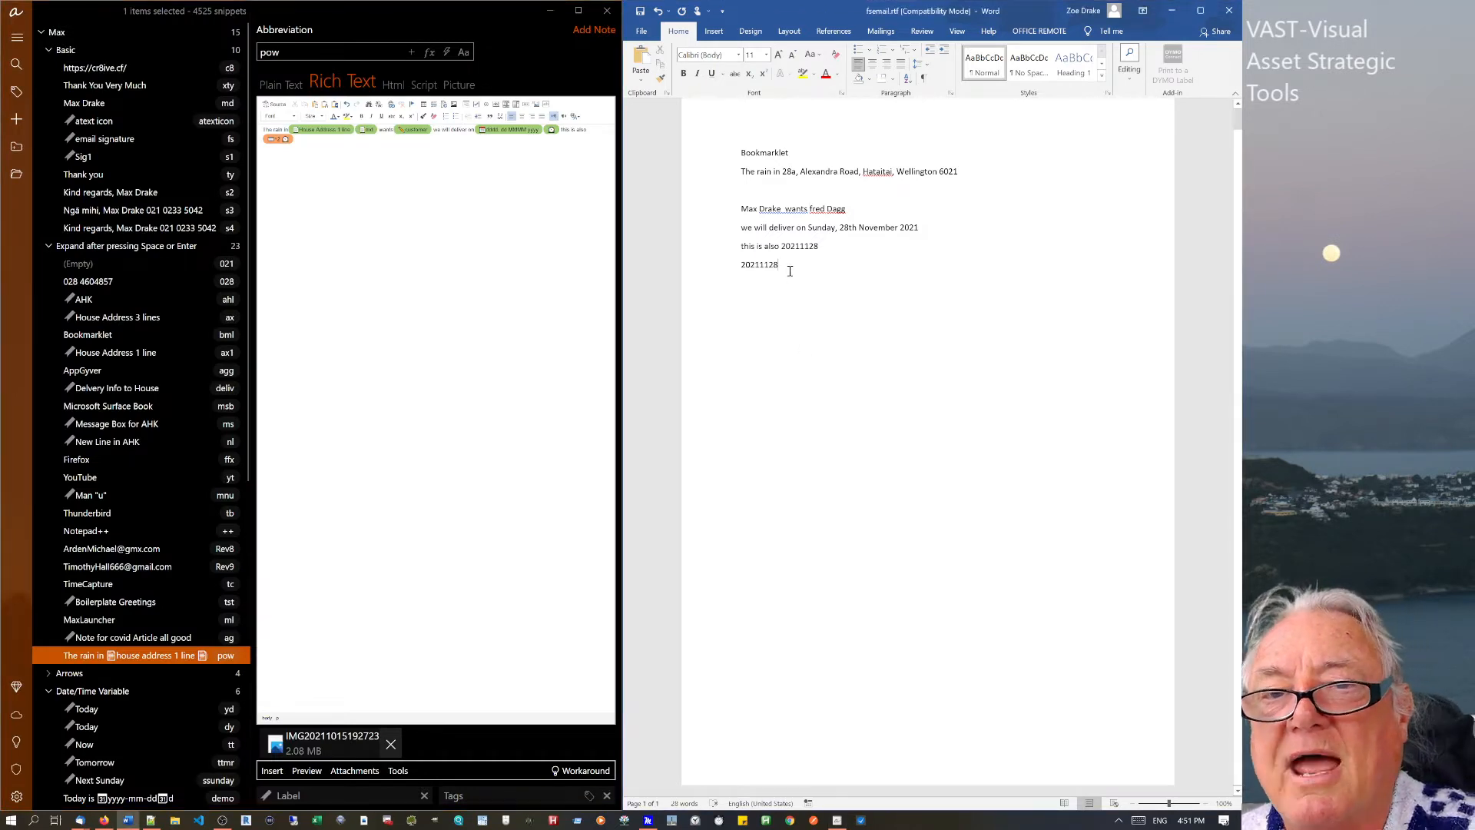
pyautogui.press('Return')
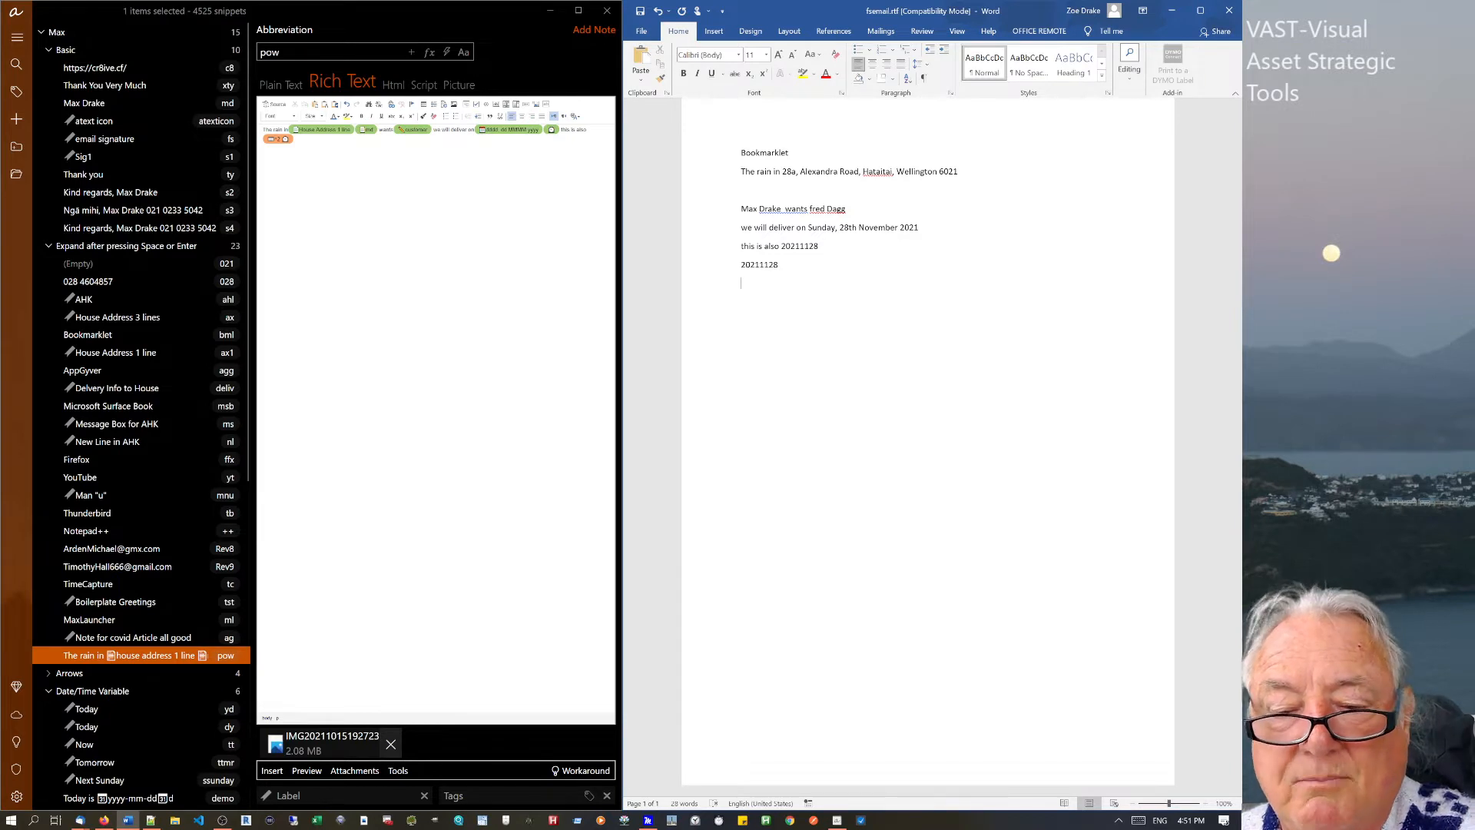
# Expand pow in Word with a different customer name through the fill-in popup.
pyautogui.write('pow')
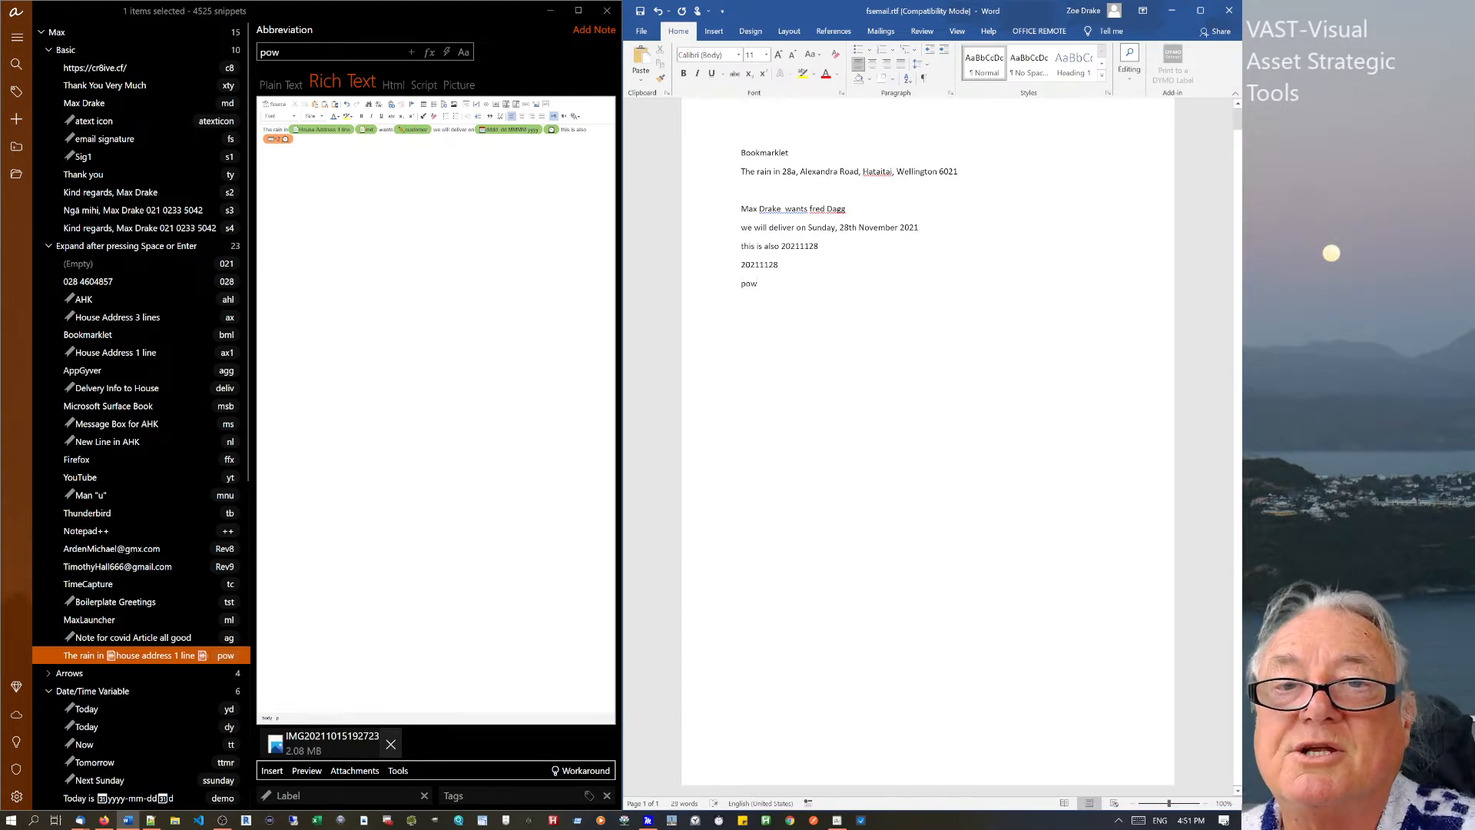
pyautogui.press('space')
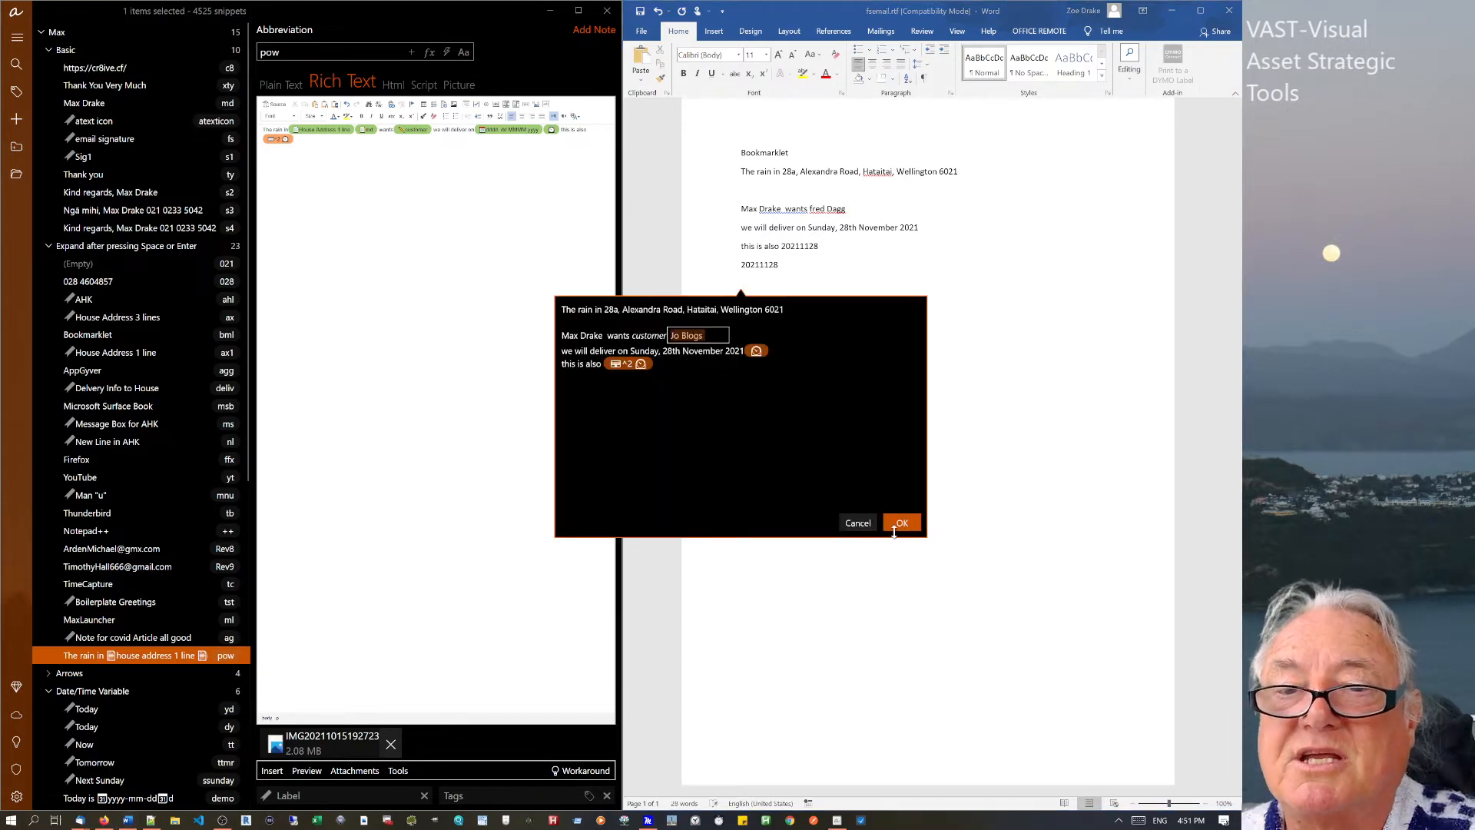
pyautogui.click(900, 523)
pyautogui.middleClick(869, 574)
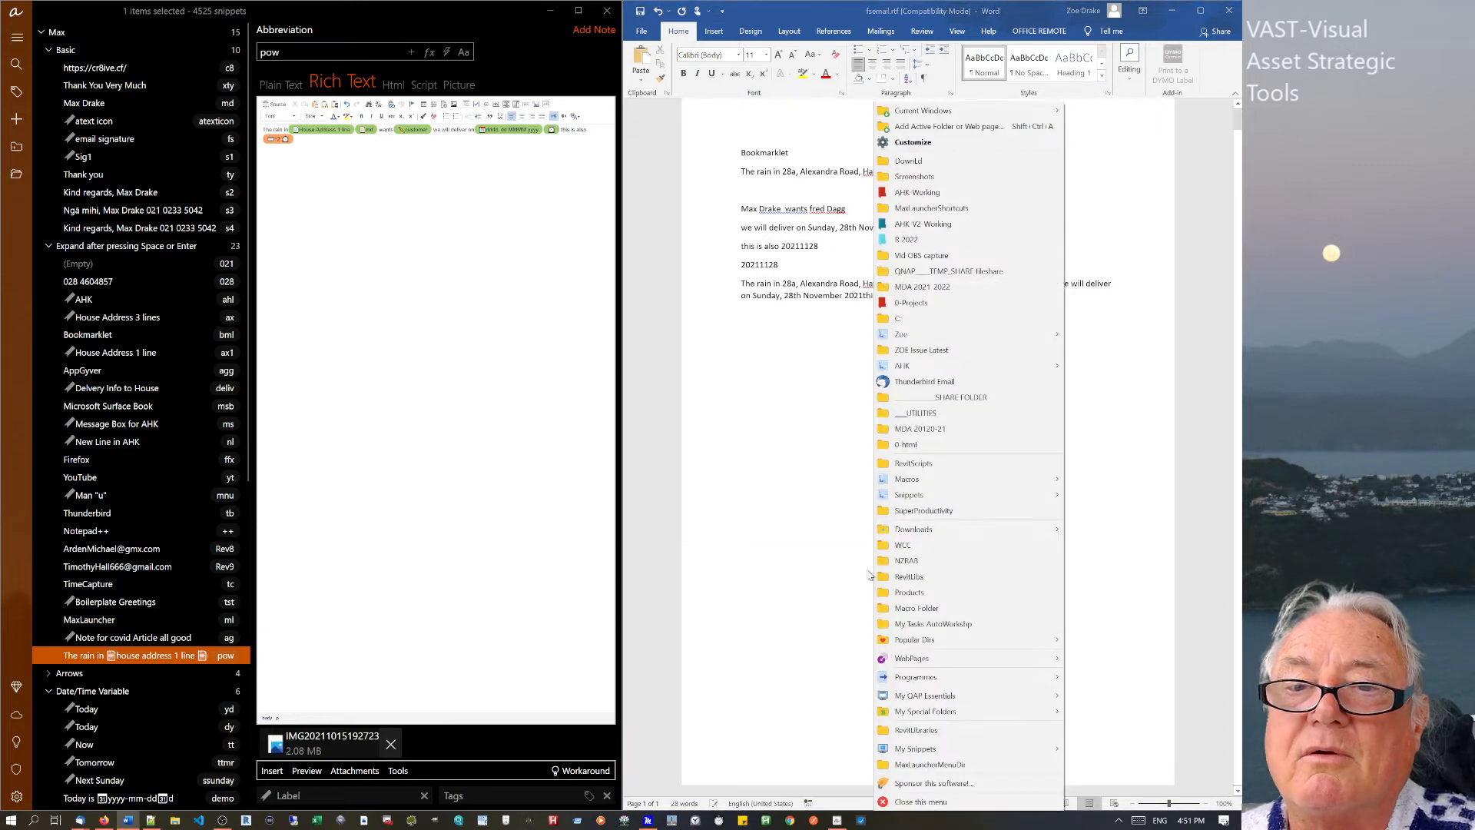
pyautogui.click(778, 482)
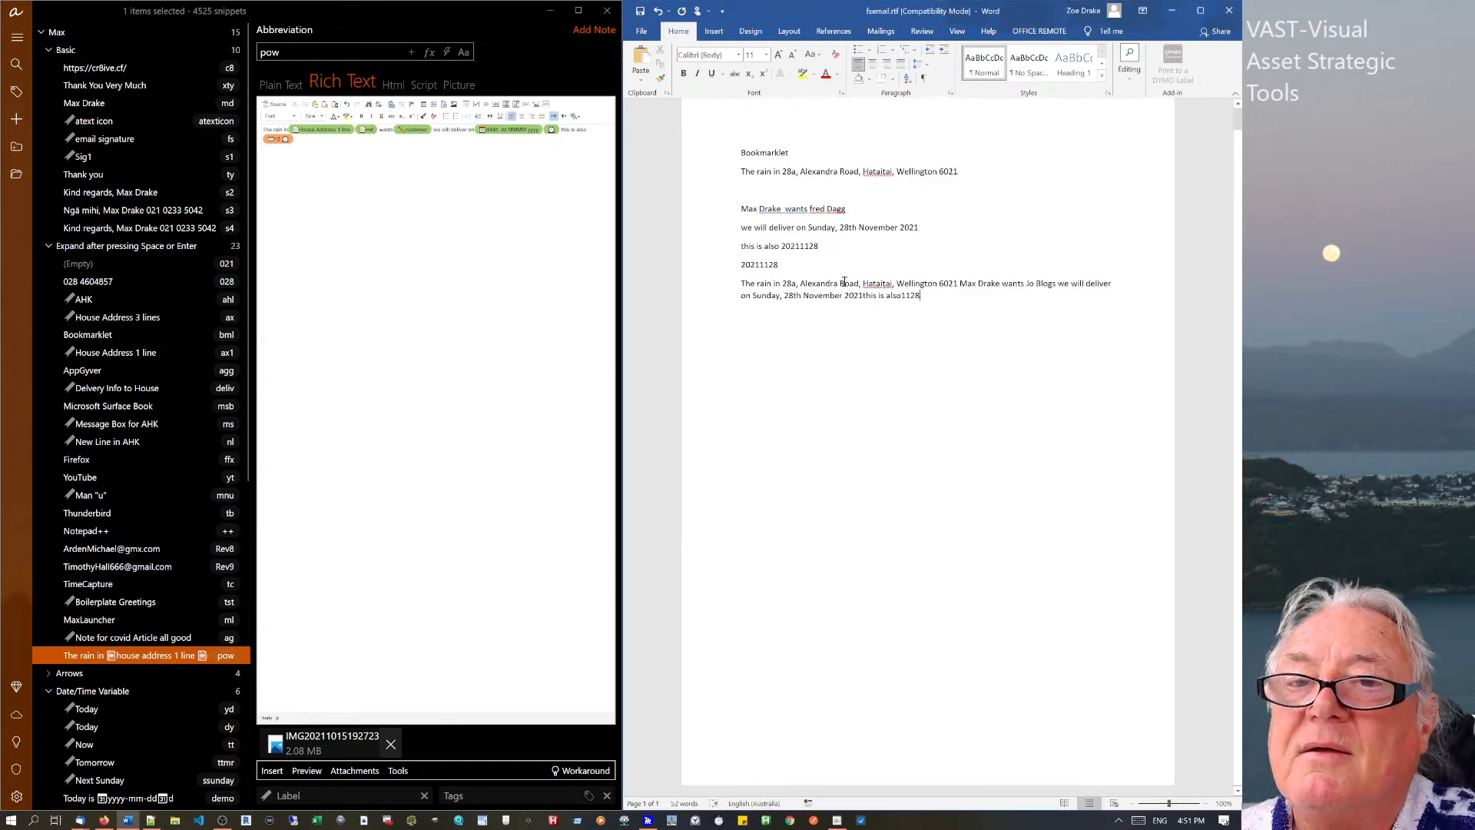
# Inspect the run-together ending 'this is also1128' in Word, then return to aText.
pyautogui.moveTo(902, 295)
pyautogui.mouseDown()
pyautogui.moveTo(934, 284)
pyautogui.moveTo(917, 309)
pyautogui.moveTo(883, 296)
pyautogui.mouseUp()
pyautogui.click(926, 301)
pyautogui.click(862, 301)
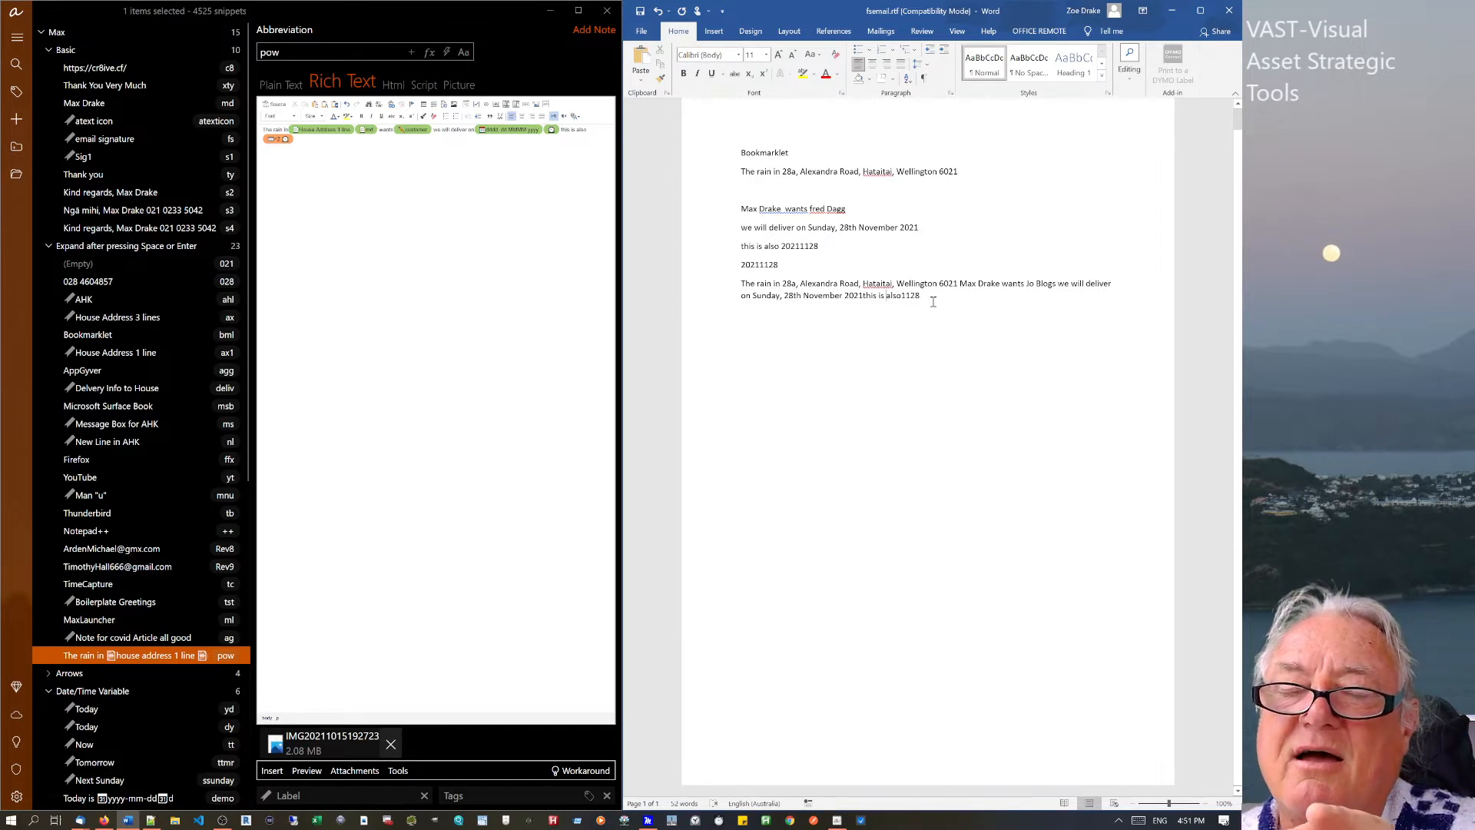
pyautogui.doubleClick(926, 301)
pyautogui.click(923, 305)
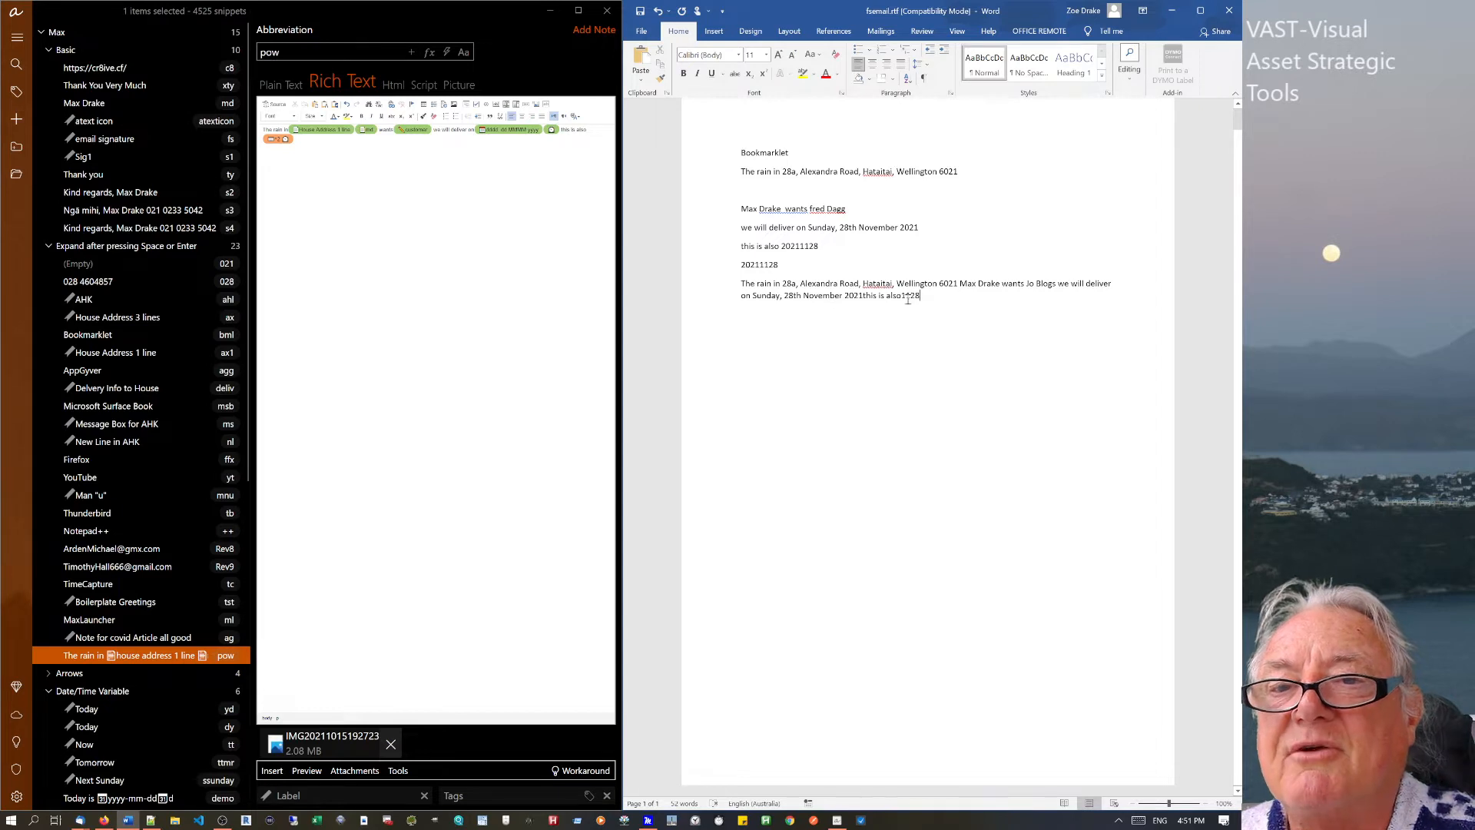
pyautogui.doubleClick(905, 298)
pyautogui.click(928, 294)
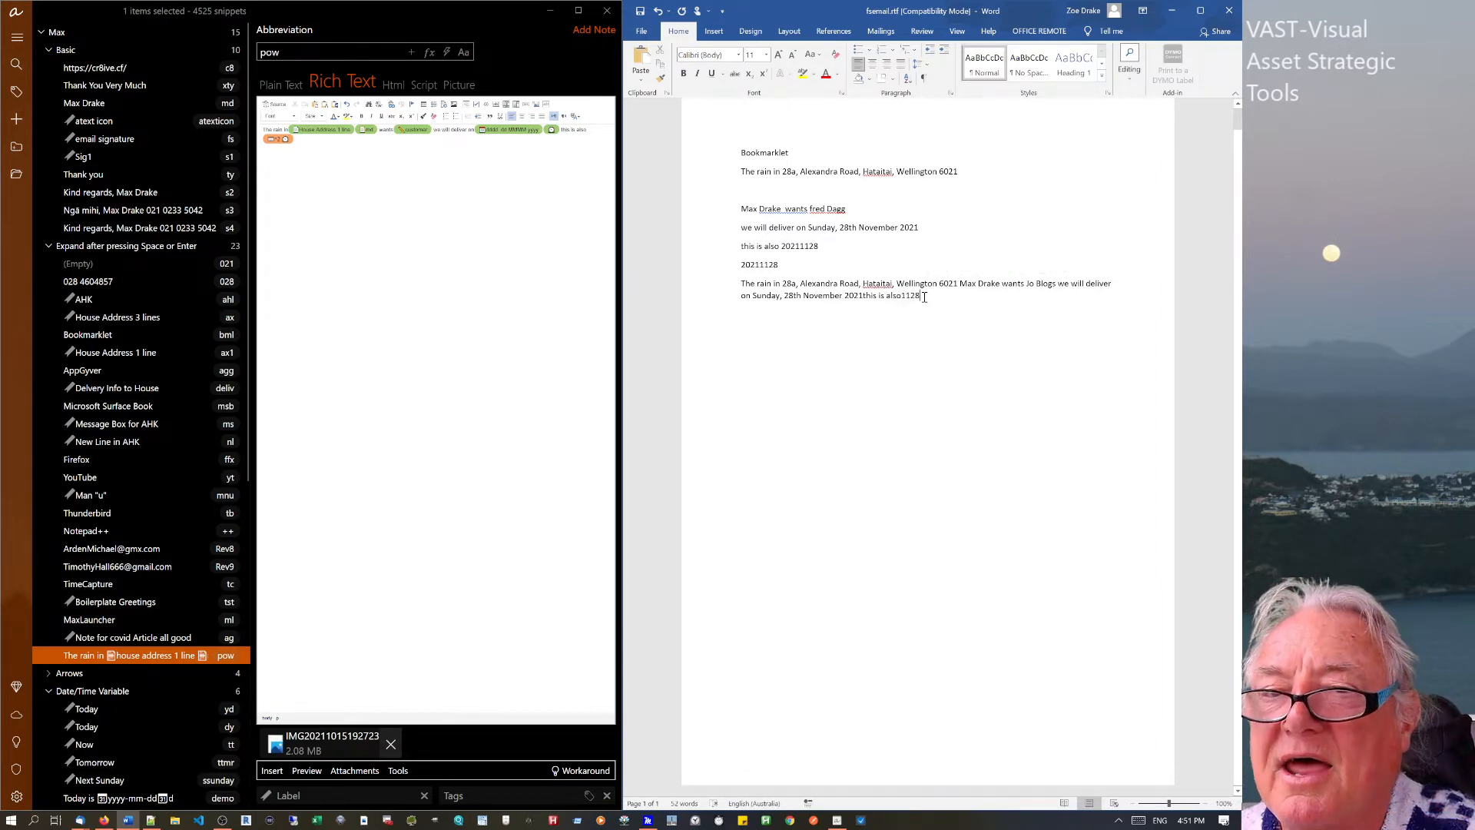
pyautogui.click(284, 142)
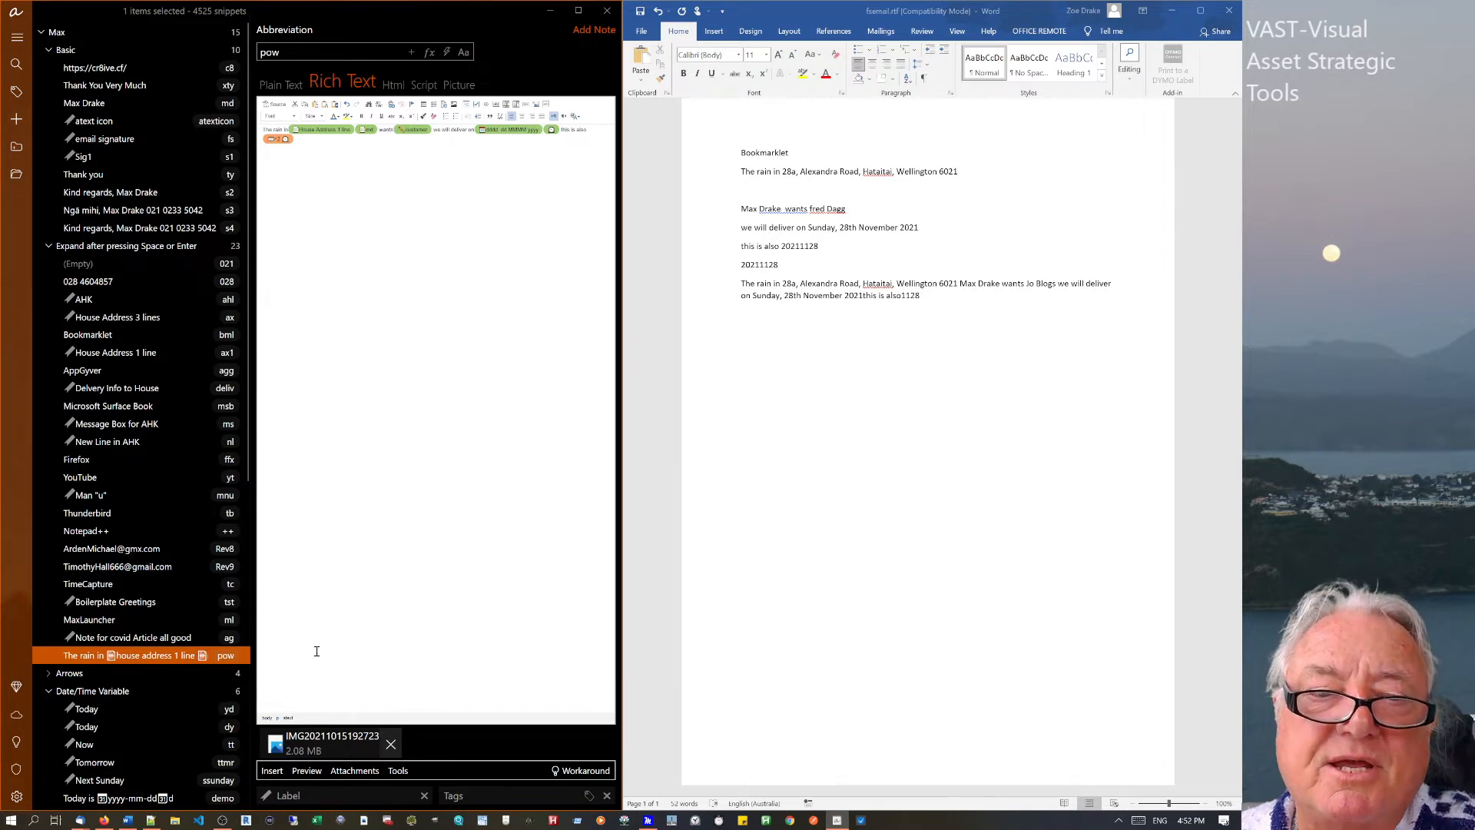
# Append an empty 2-column, 3-row table to the pow snippet's rich text.
pyautogui.click(389, 745)
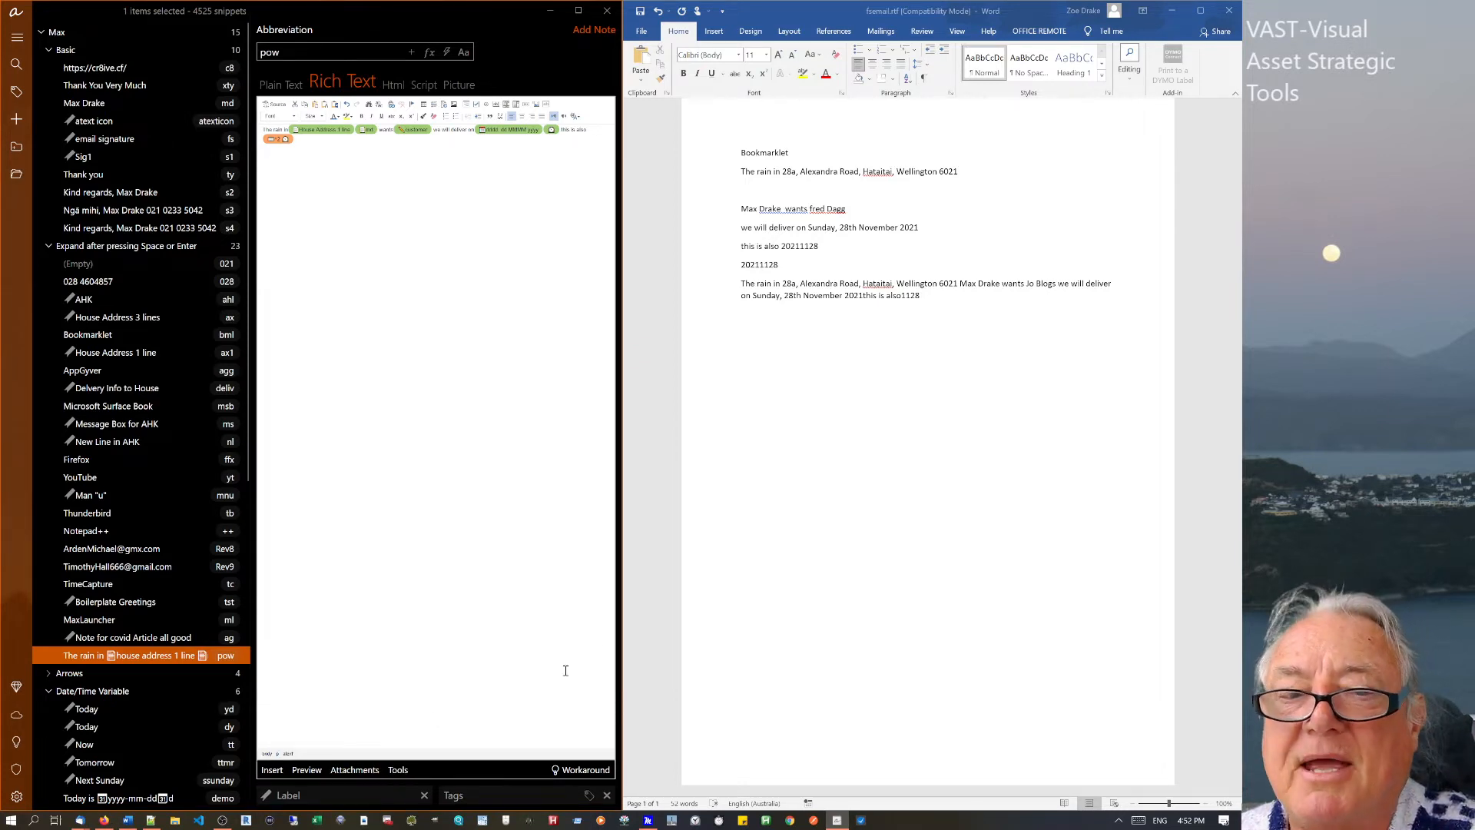
pyautogui.click(891, 435)
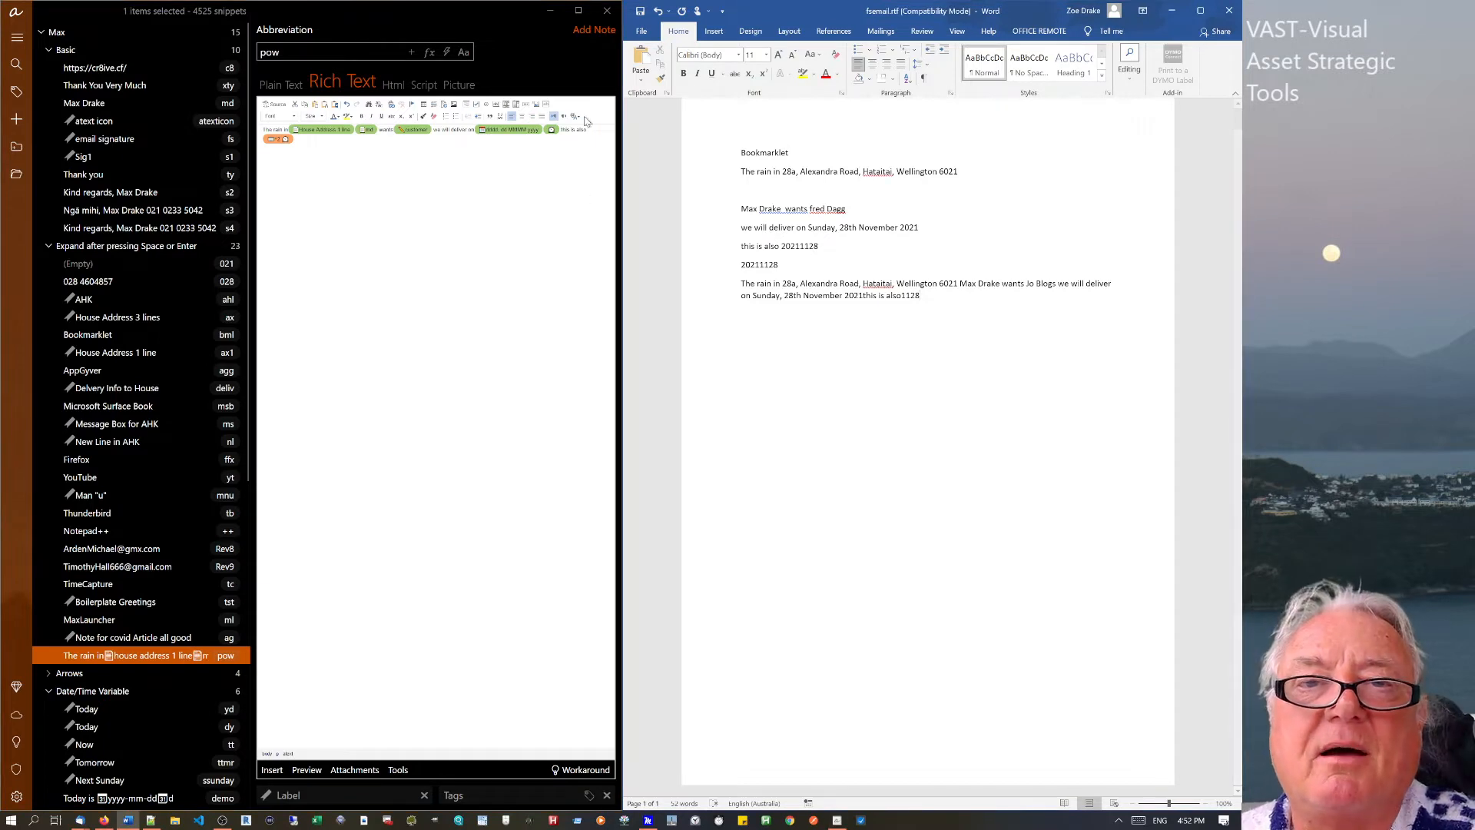
pyautogui.click(434, 105)
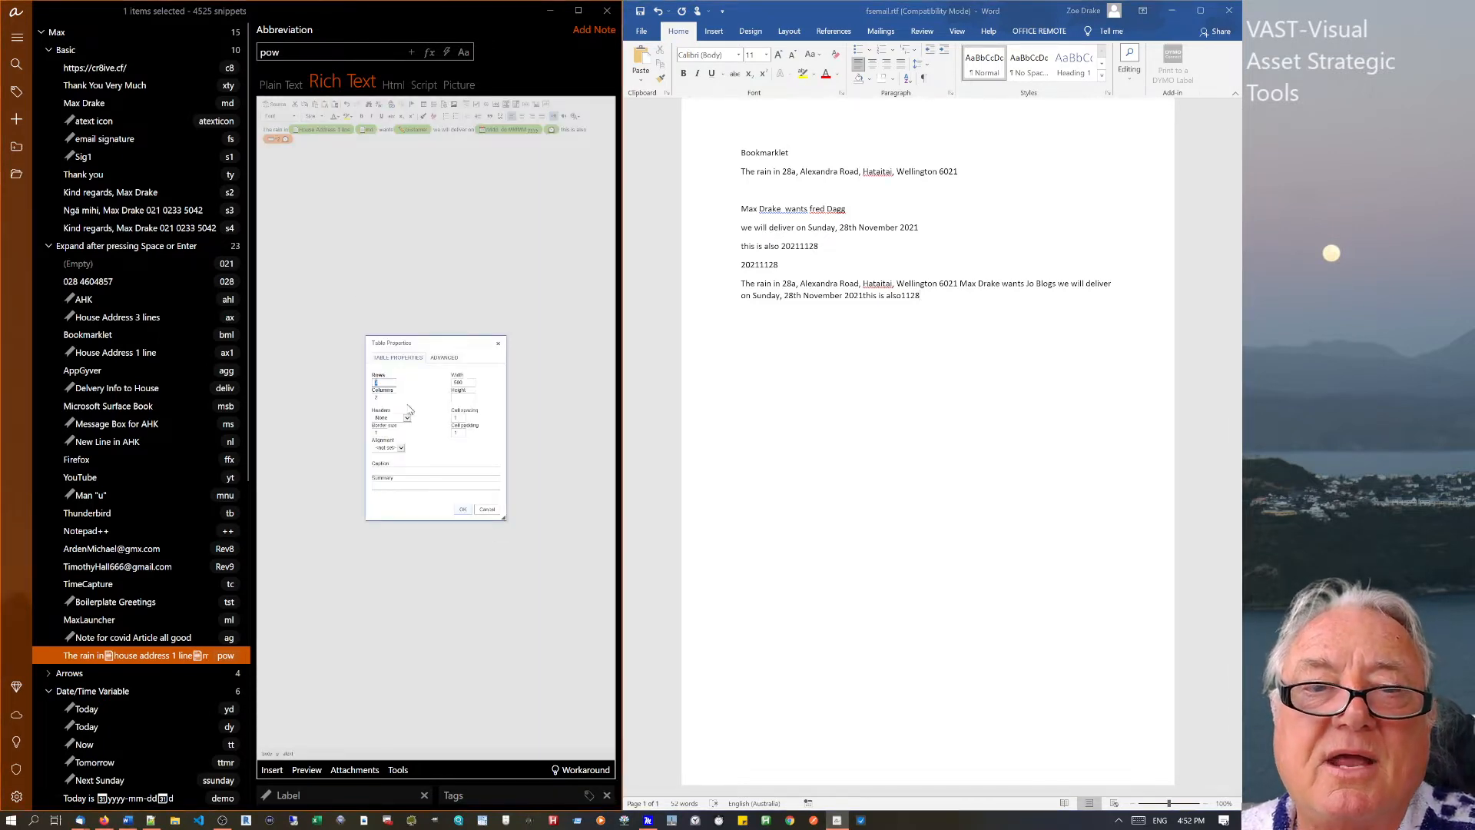
pyautogui.click(463, 510)
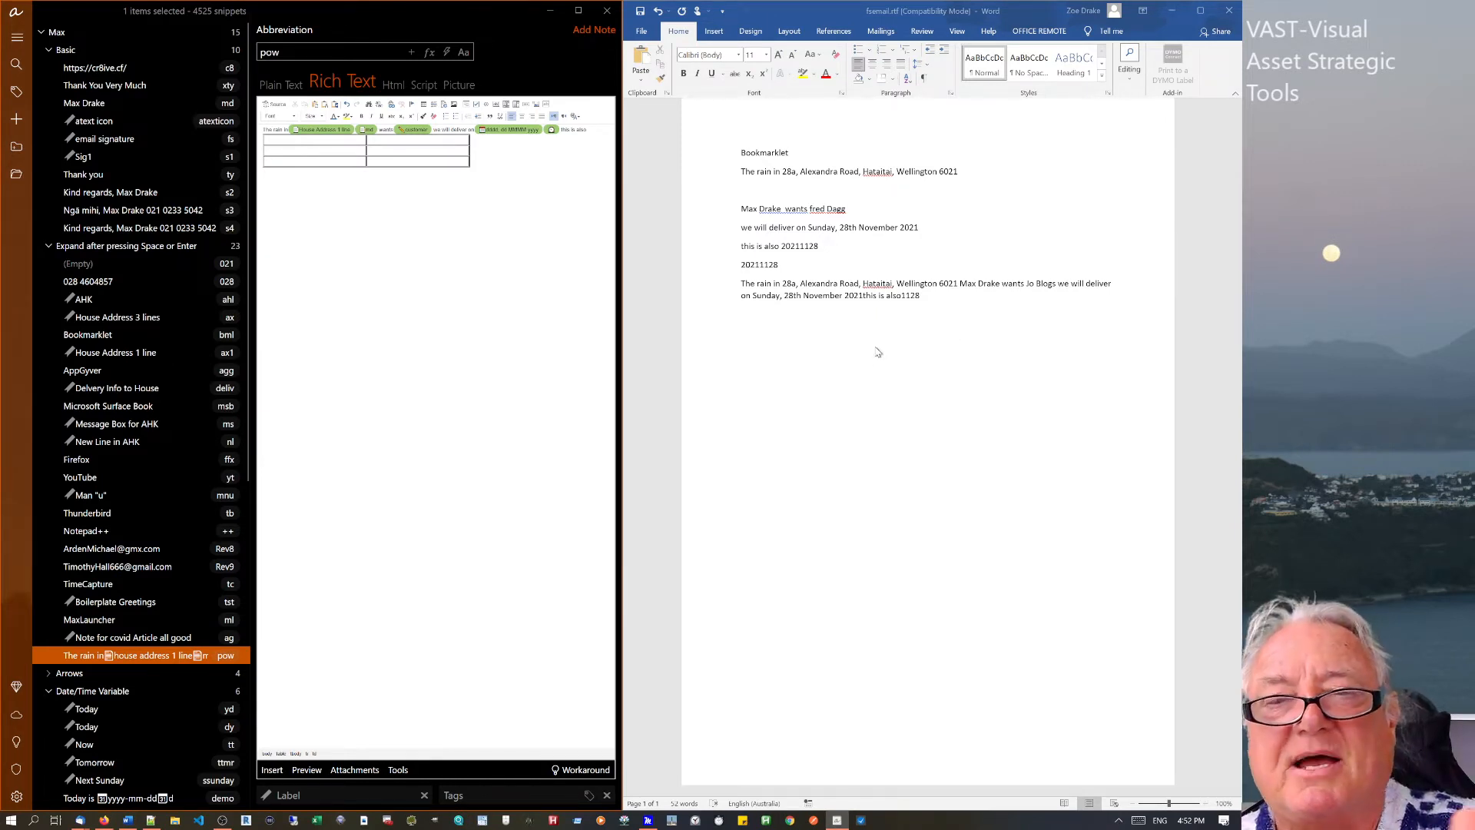
pyautogui.click(941, 301)
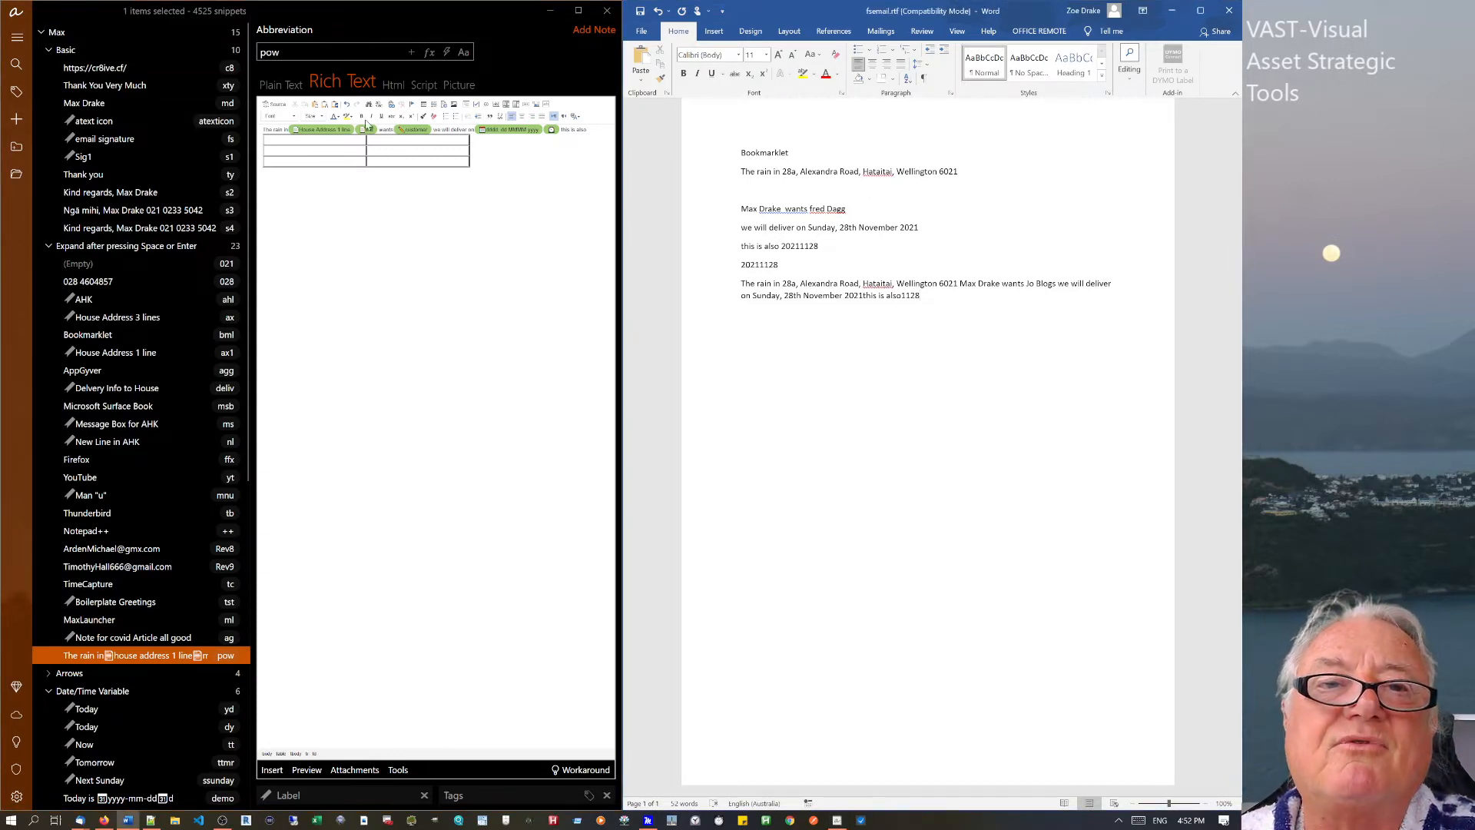
# Expand pow on a new Word line, producing the text, 'this is also' and an empty two-column table.
pyautogui.click(380, 143)
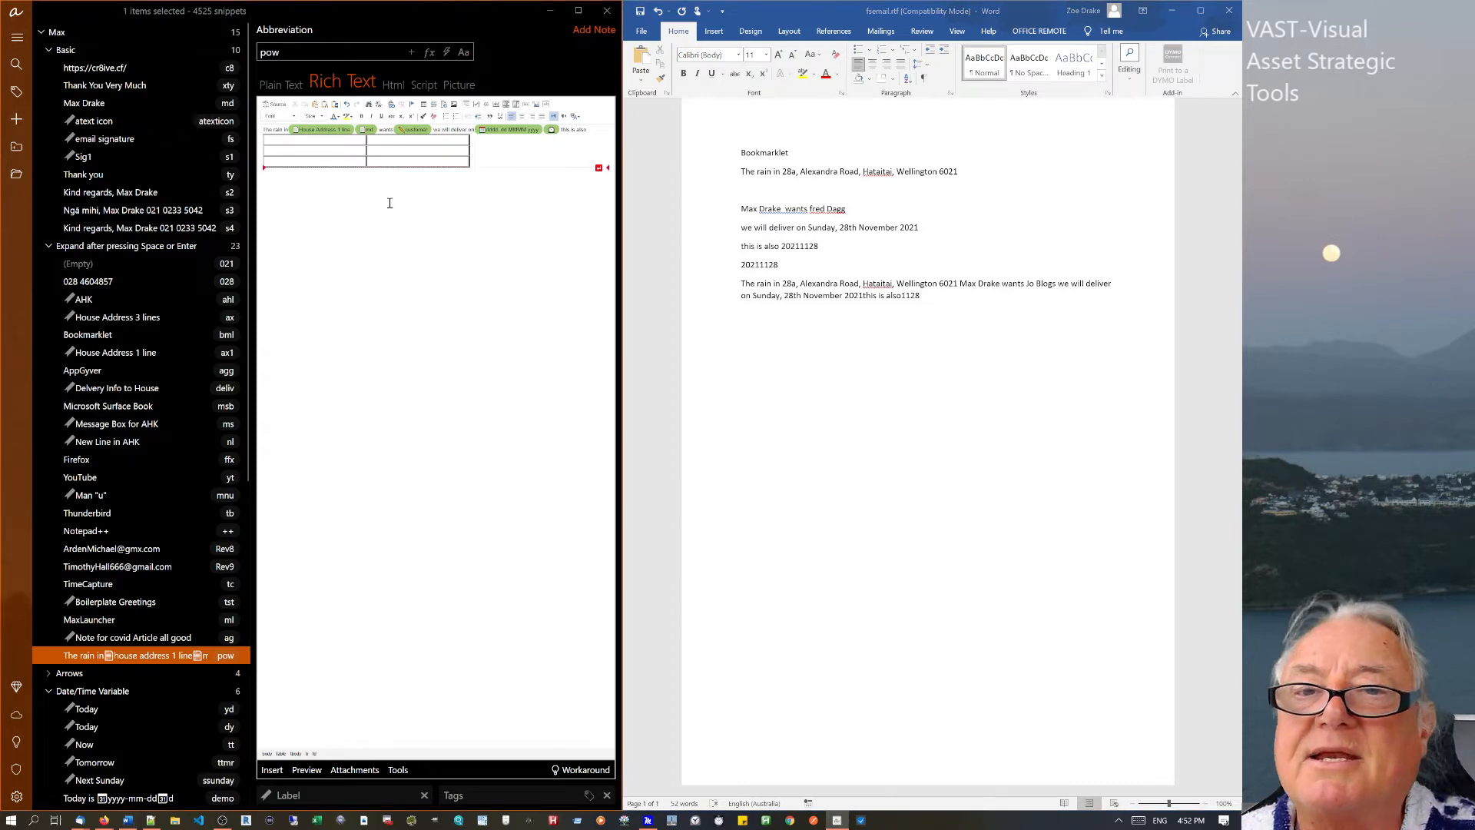
pyautogui.click(939, 299)
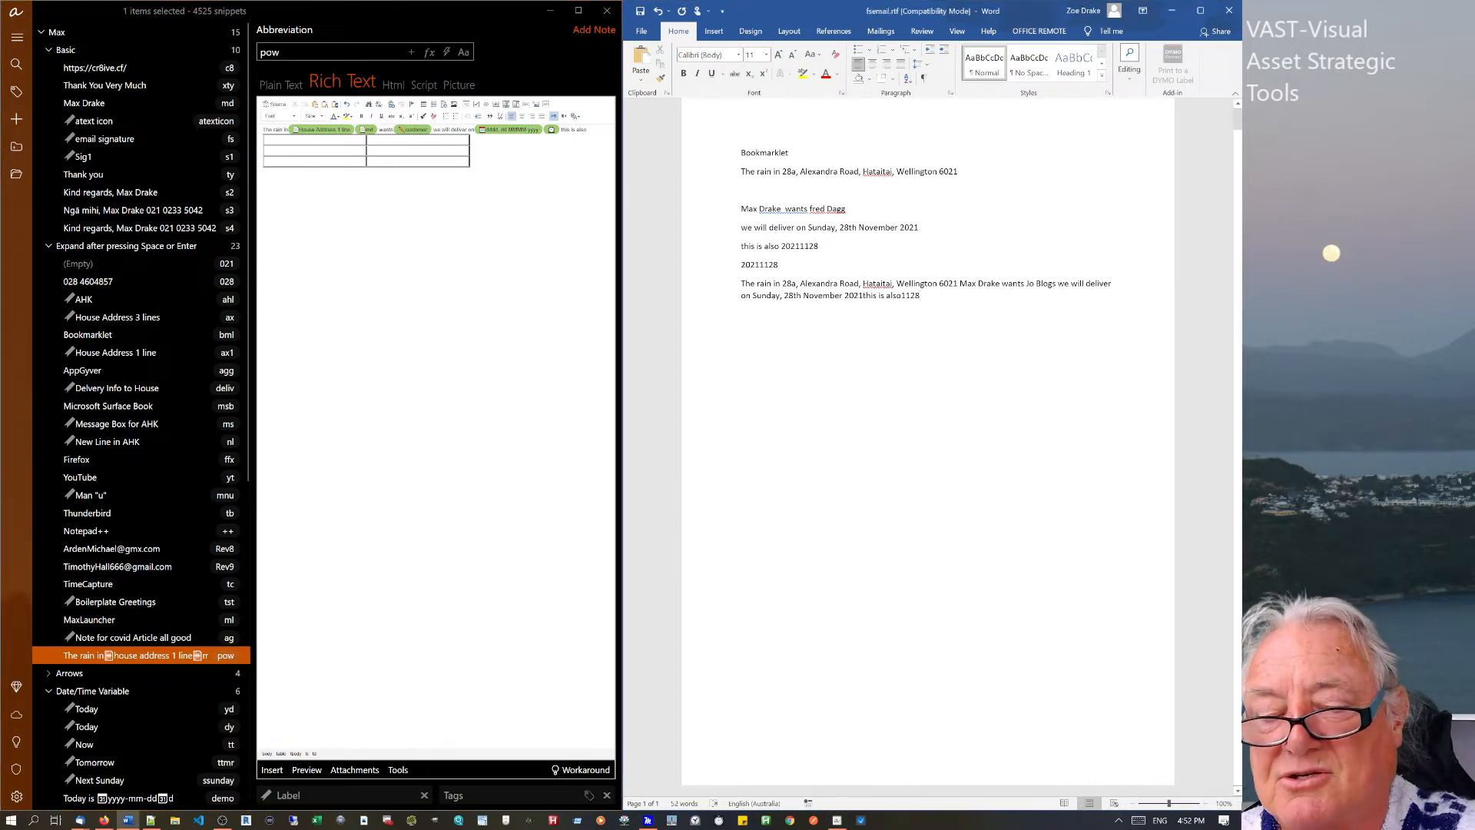
pyautogui.press('Return')
pyautogui.write('pow')
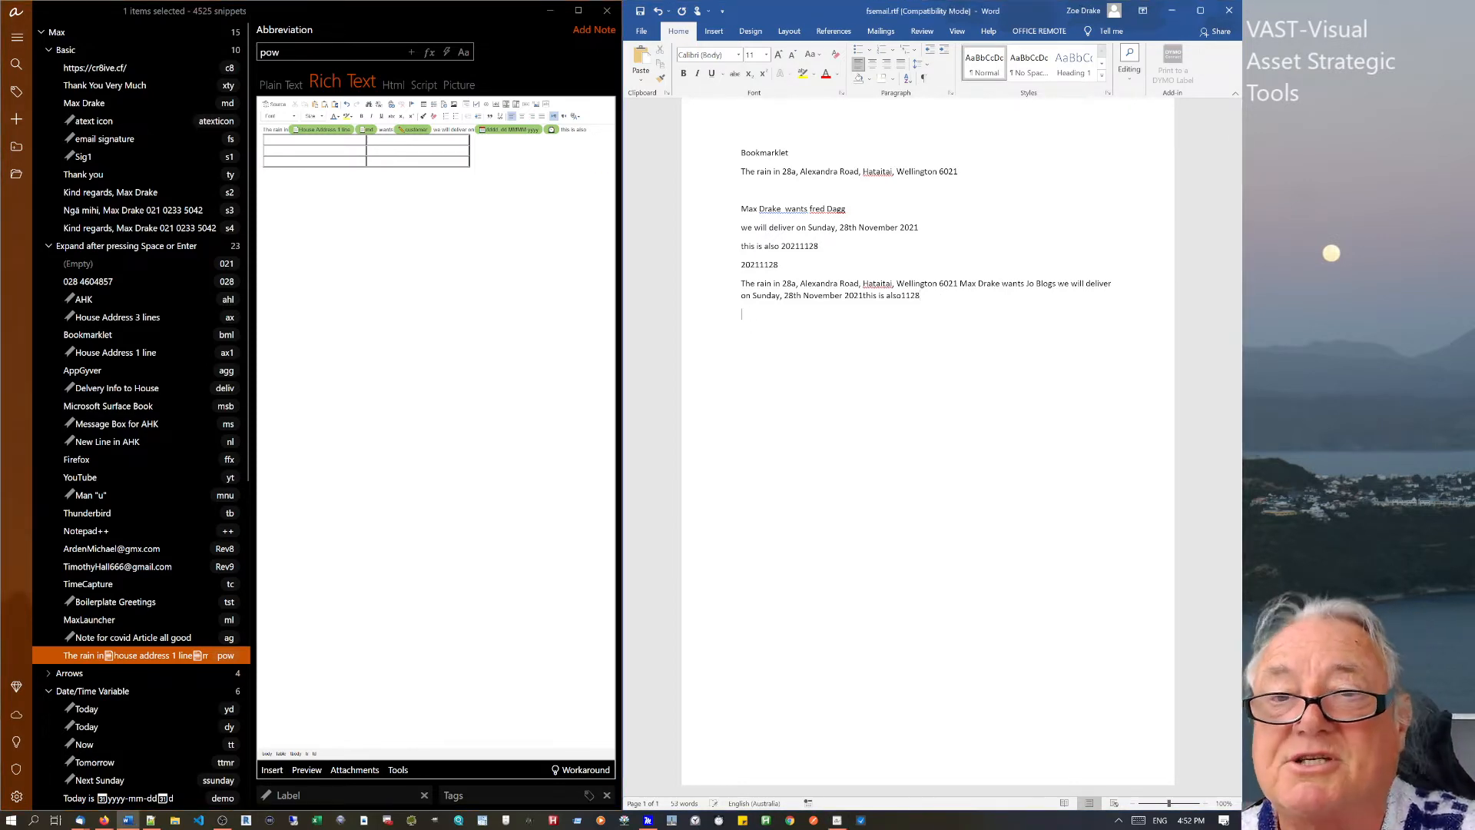
pyautogui.click(902, 553)
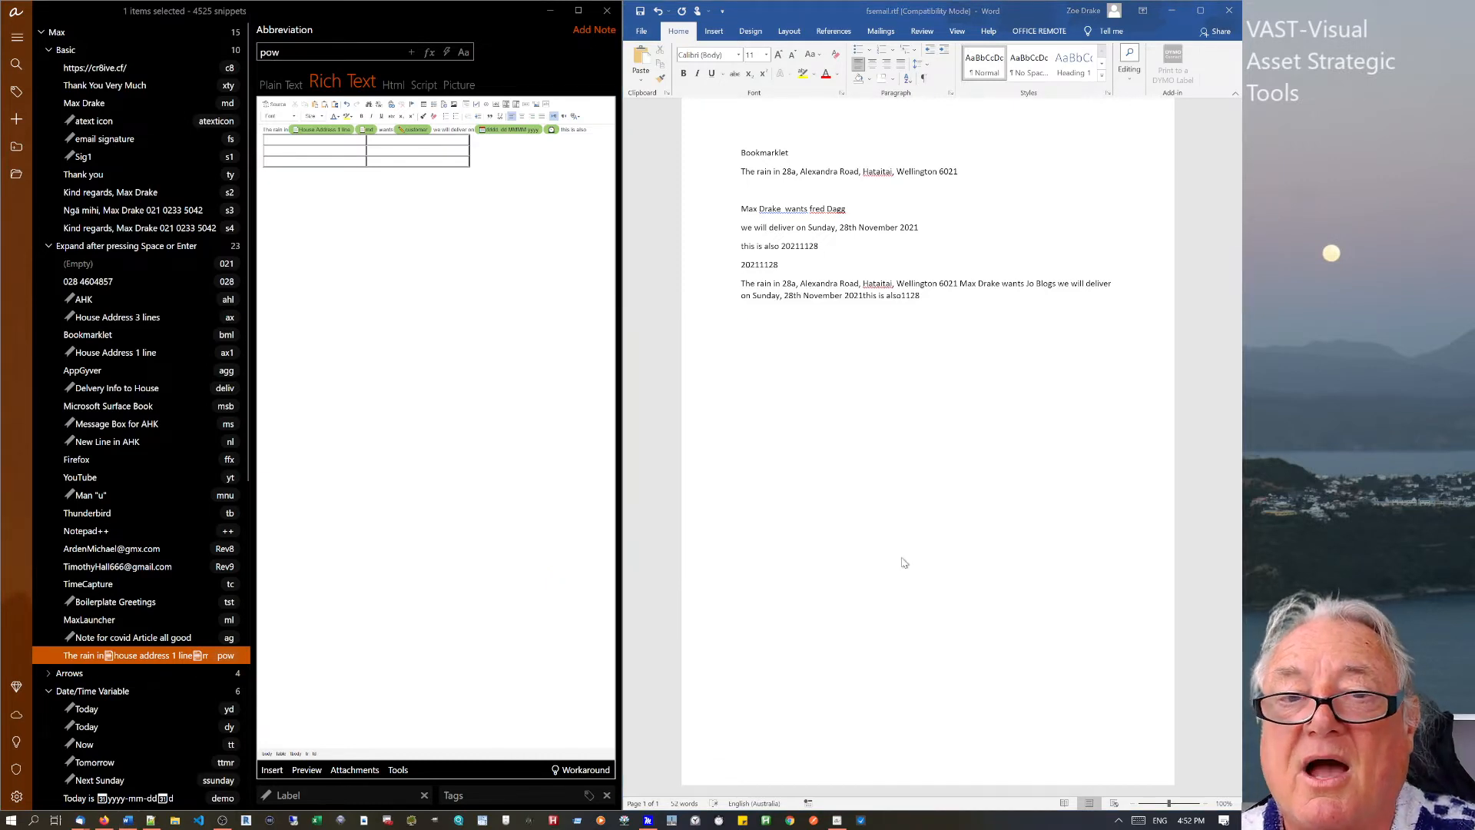
pyautogui.middleClick(855, 531)
pyautogui.click(779, 396)
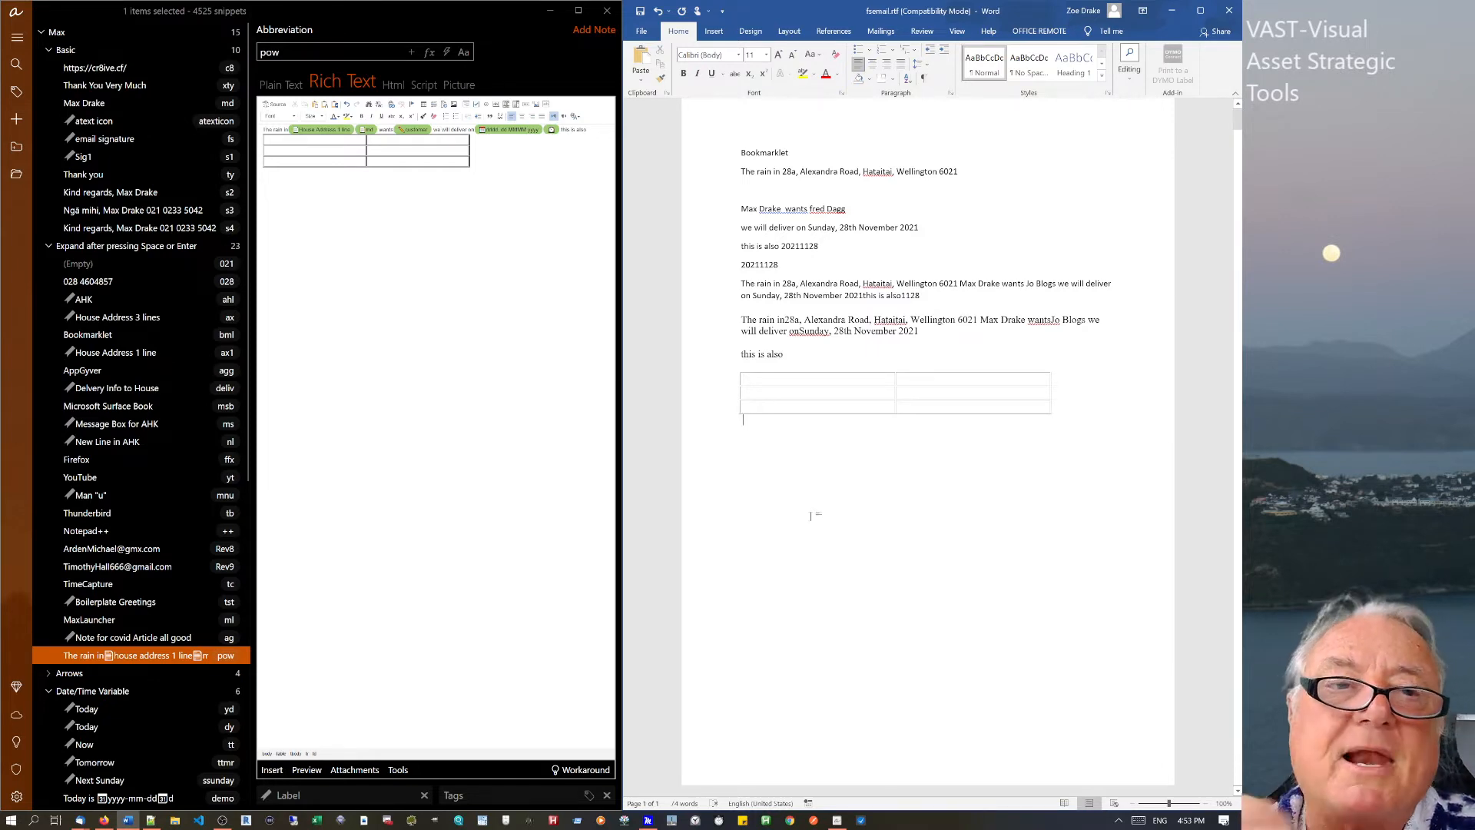
pyautogui.click(86, 248)
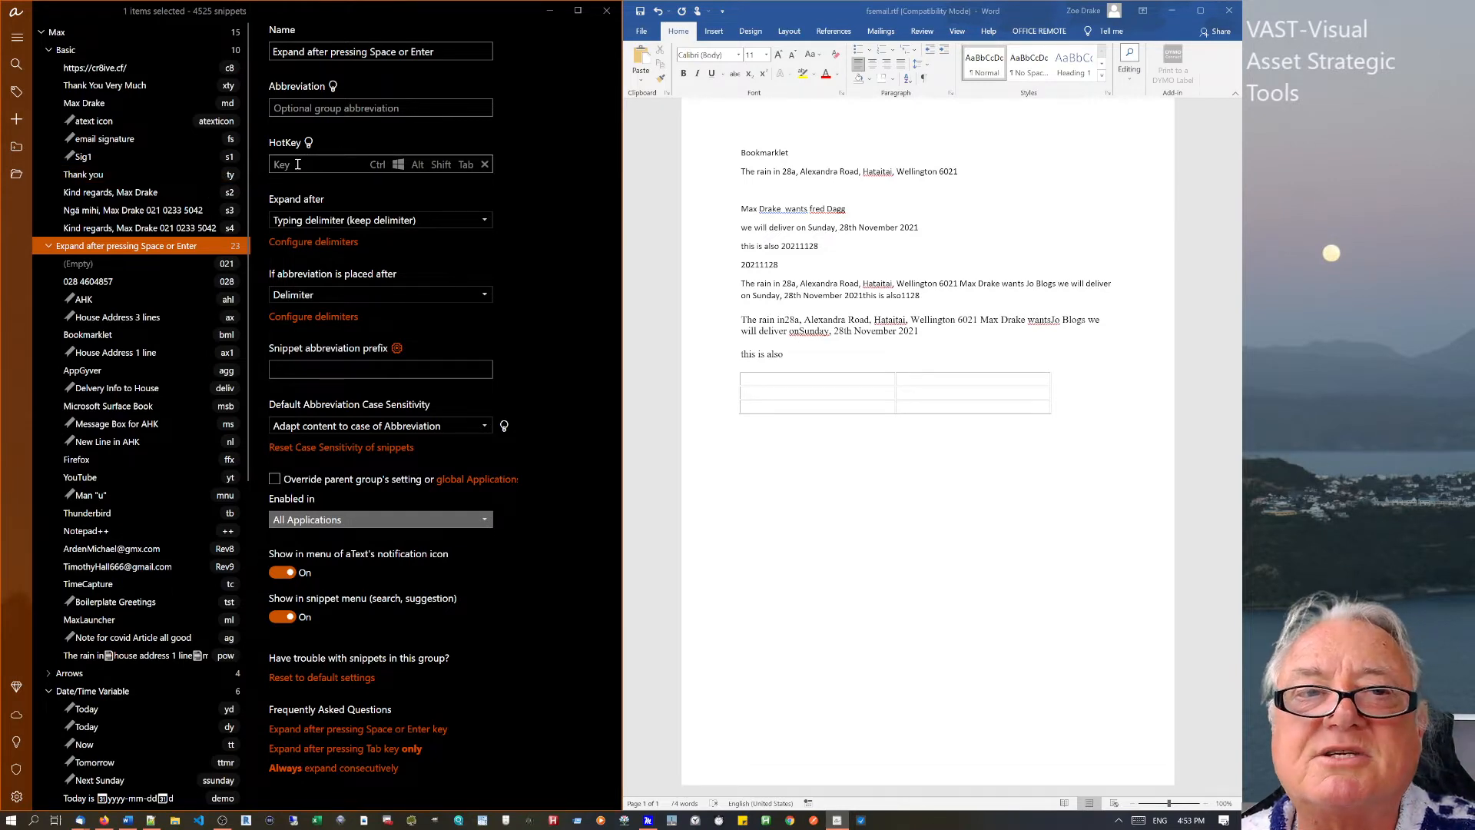
# Try Win+5, then Ctrl added, as the phone-number snippet's hotkey, and leave it cleared.
pyautogui.click(99, 281)
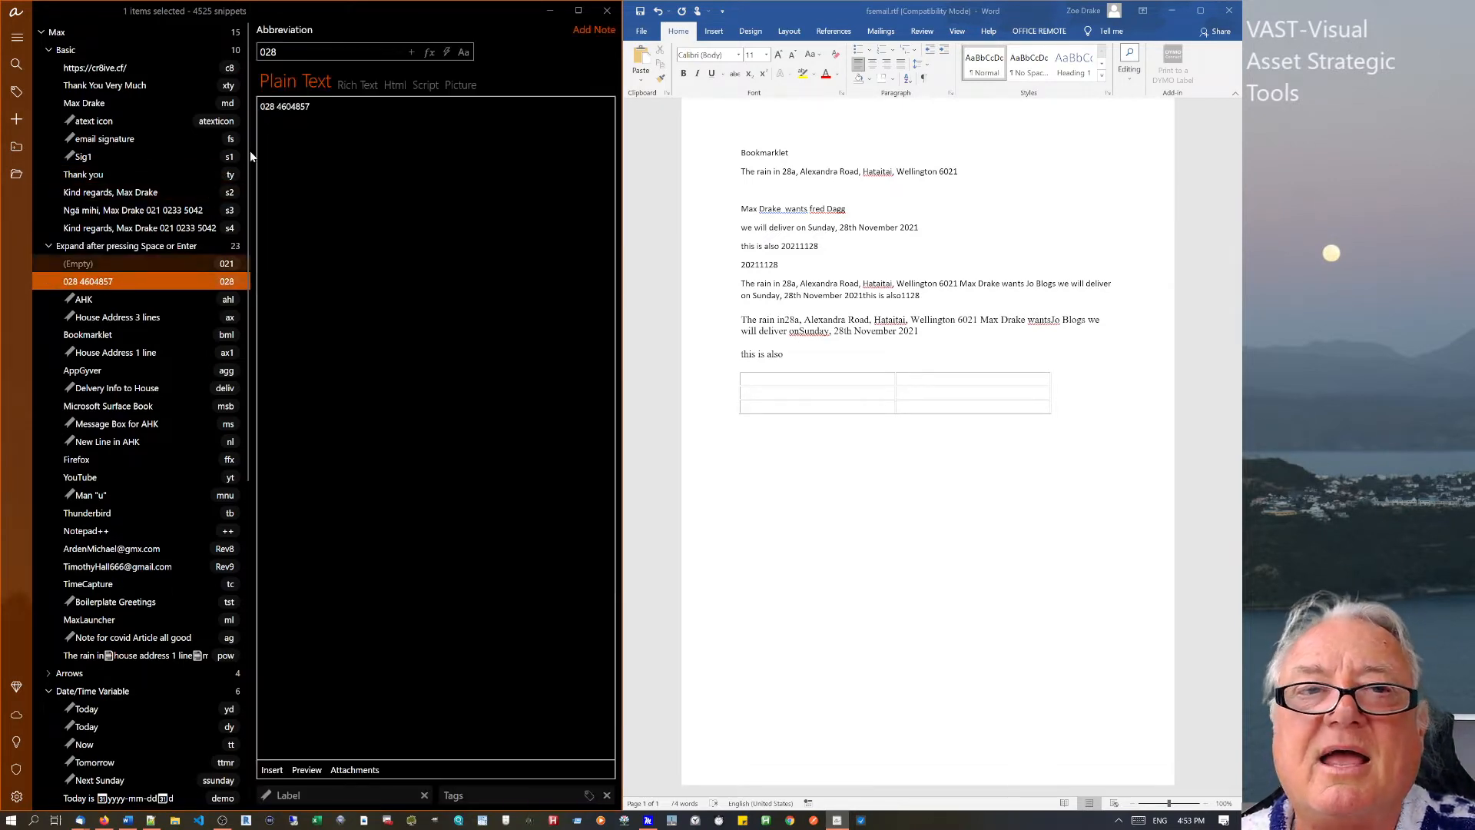
pyautogui.click(449, 52)
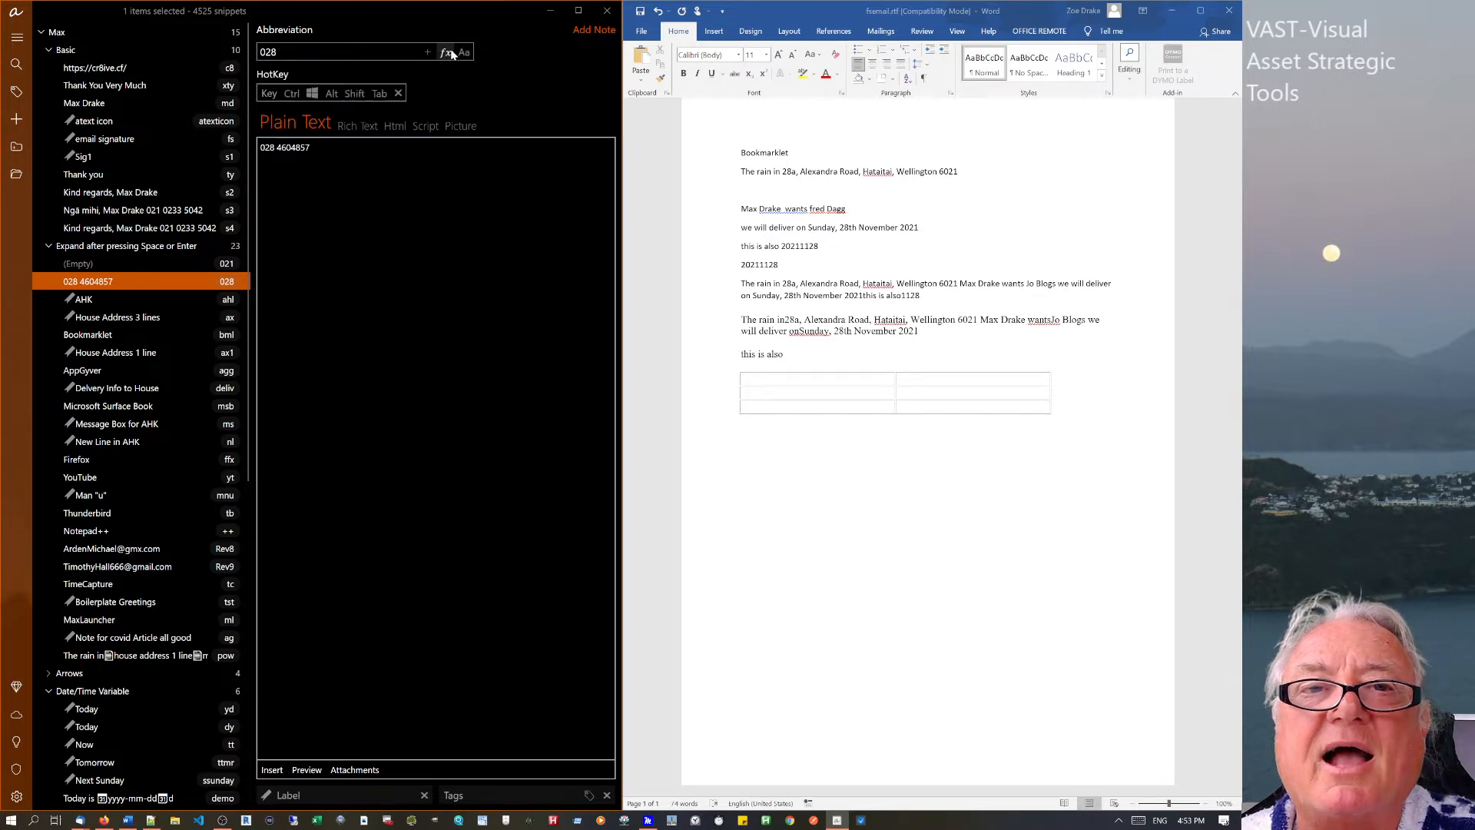
pyautogui.click(266, 94)
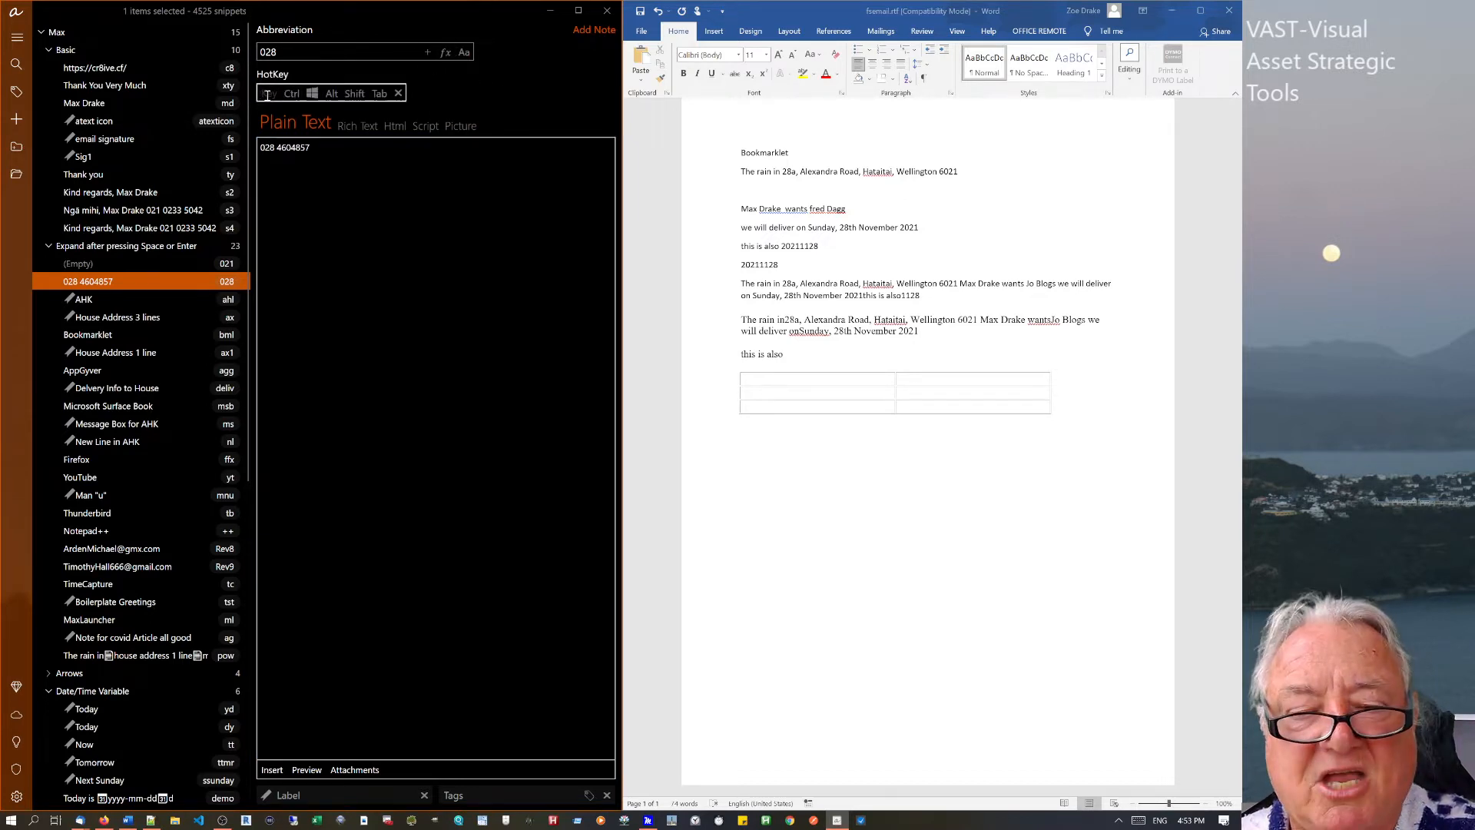
pyautogui.press('super+5')
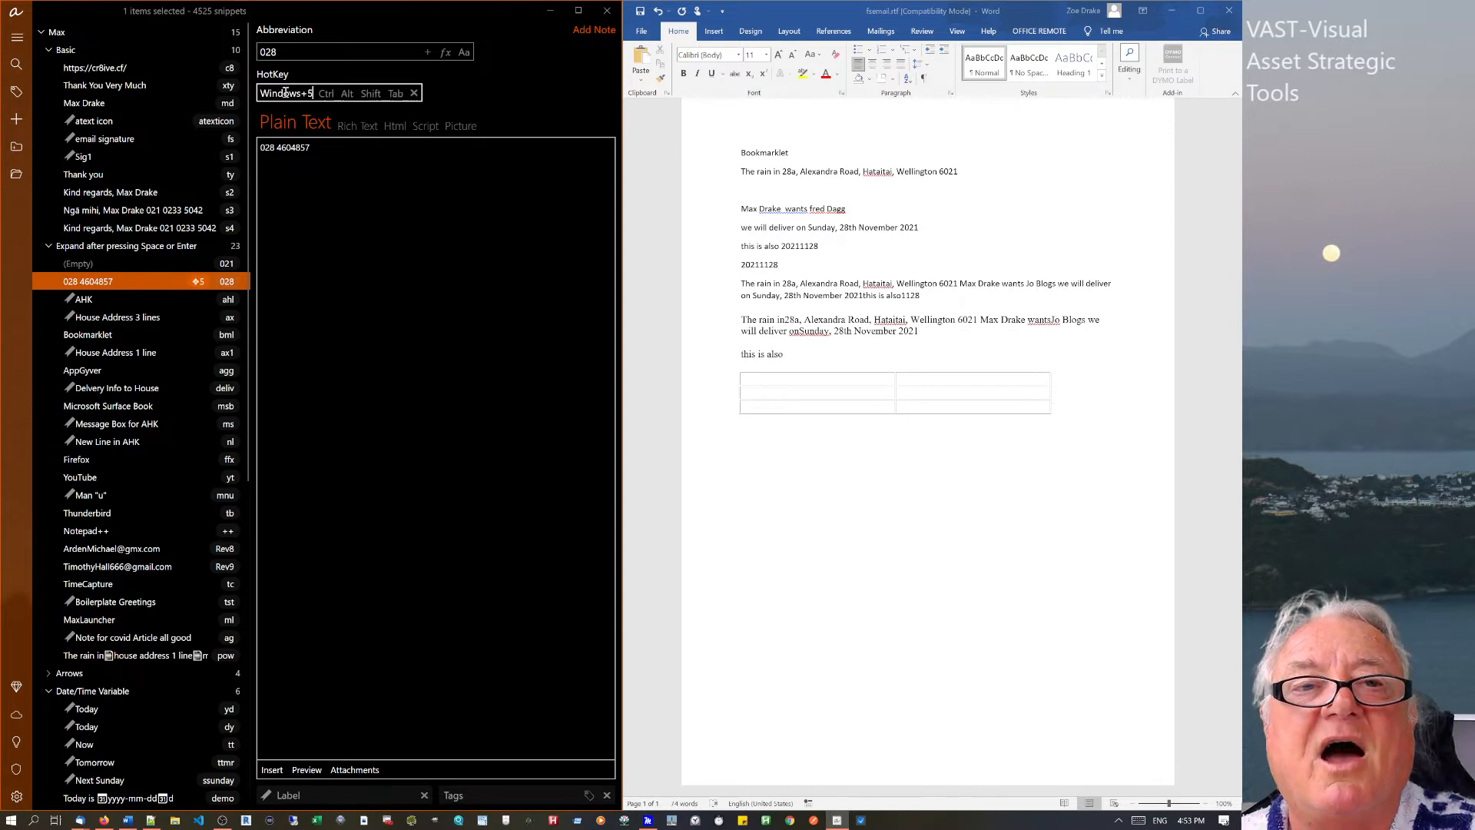
pyautogui.click(327, 94)
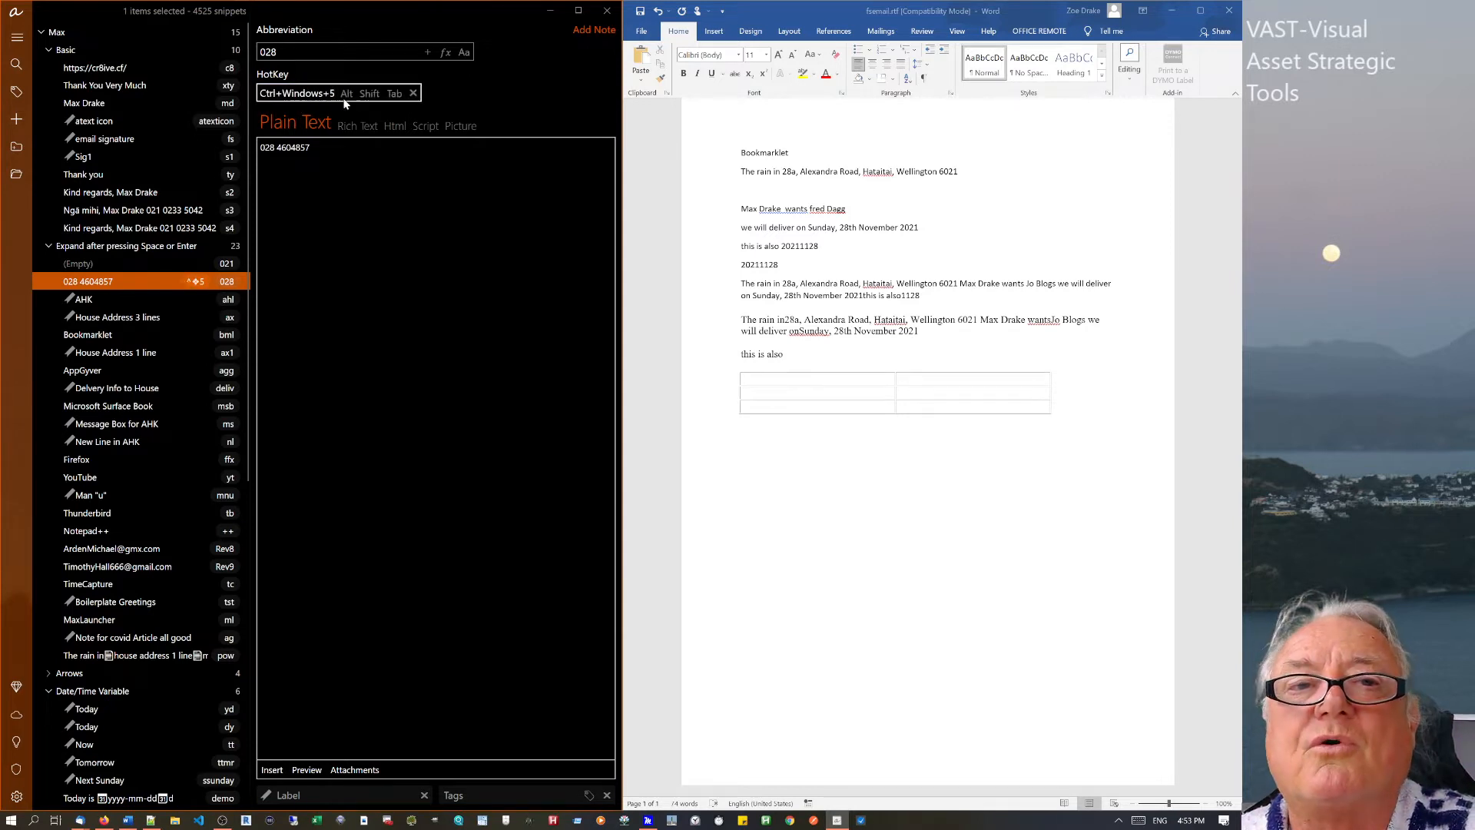
pyautogui.click(413, 93)
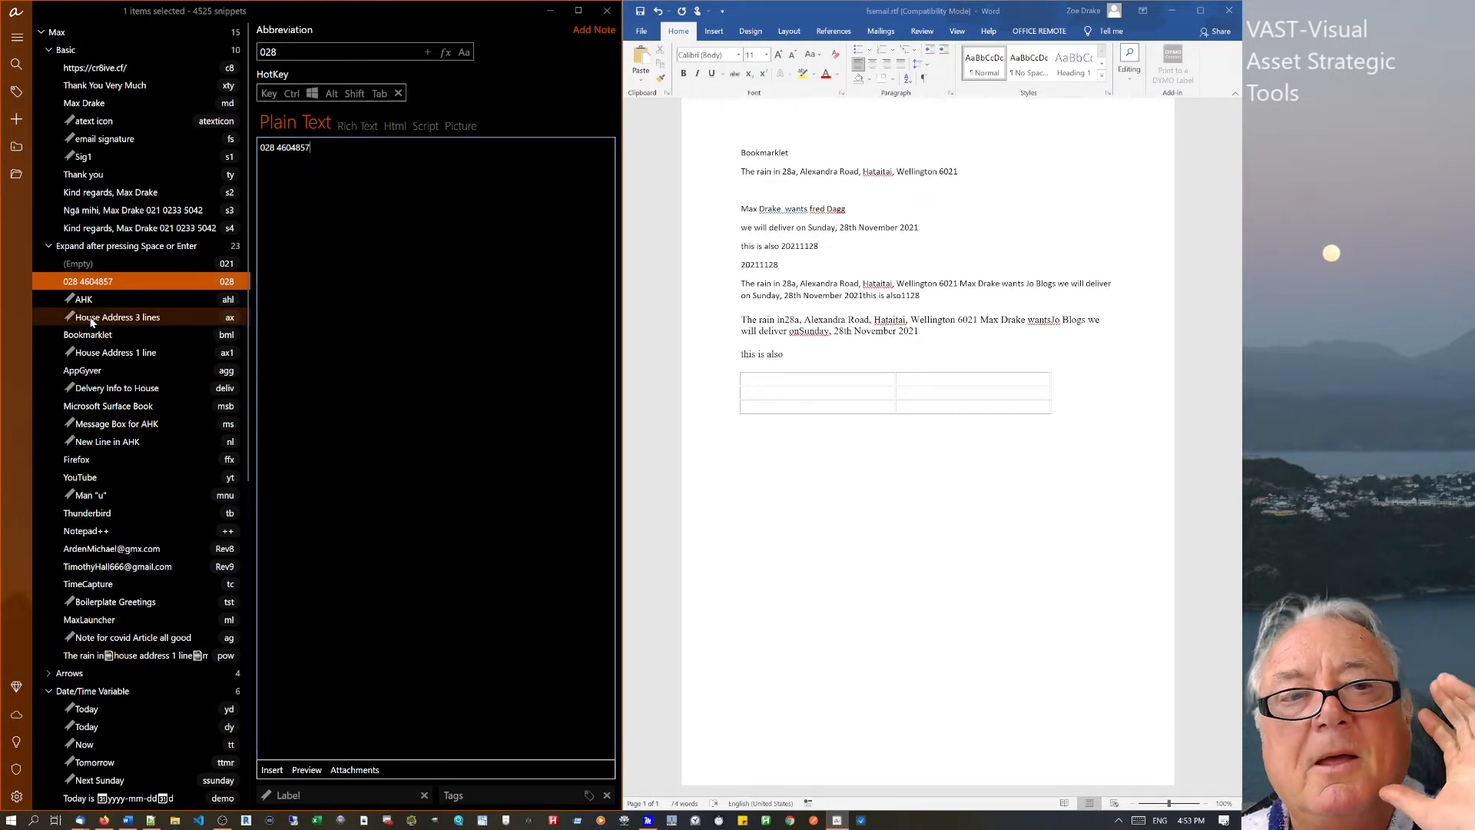
# Open the Field calculation snippet in the Field group.
pyautogui.scroll(-2, 114, 504)
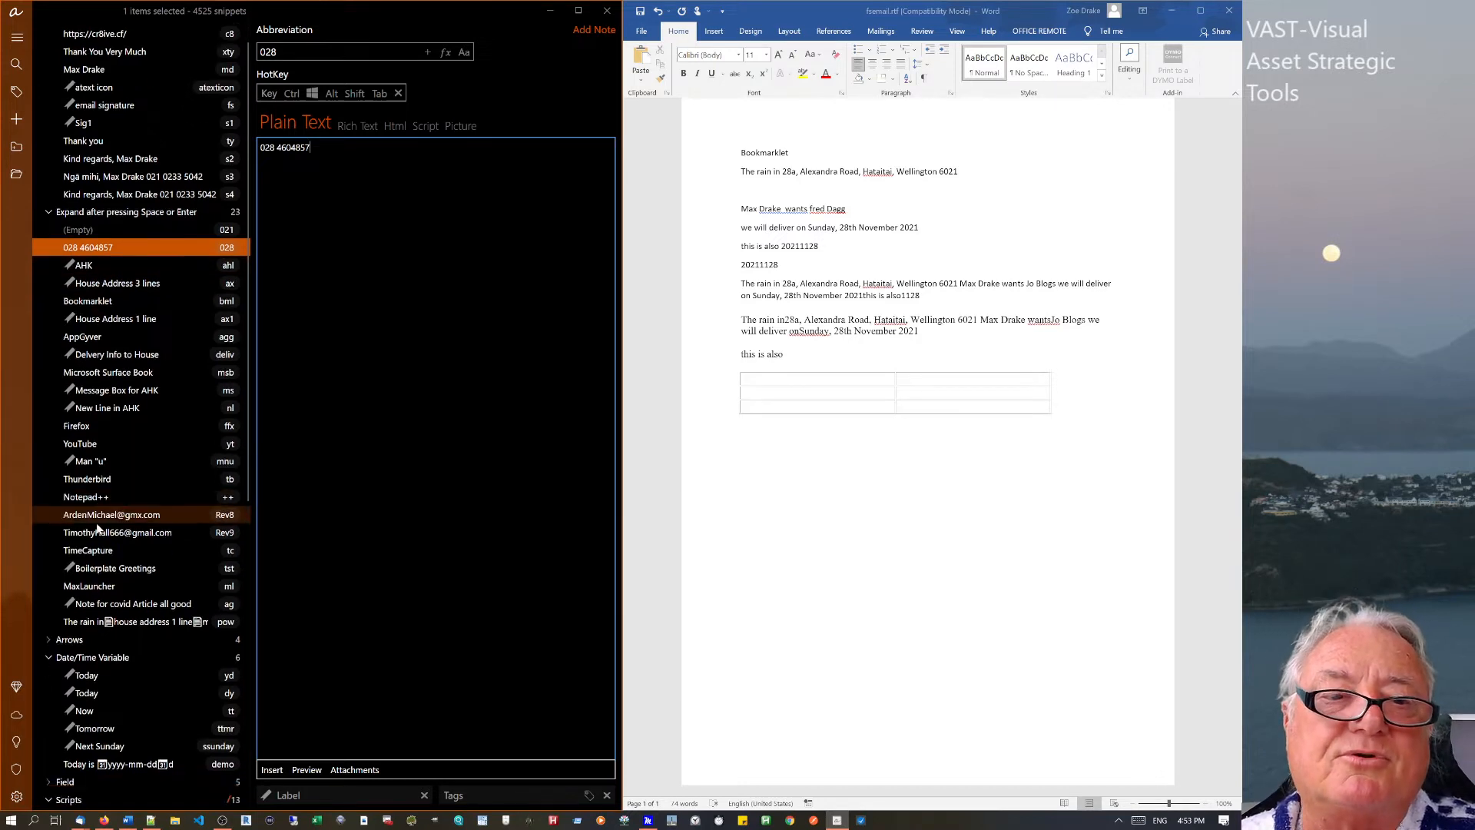
pyautogui.click(436, 123)
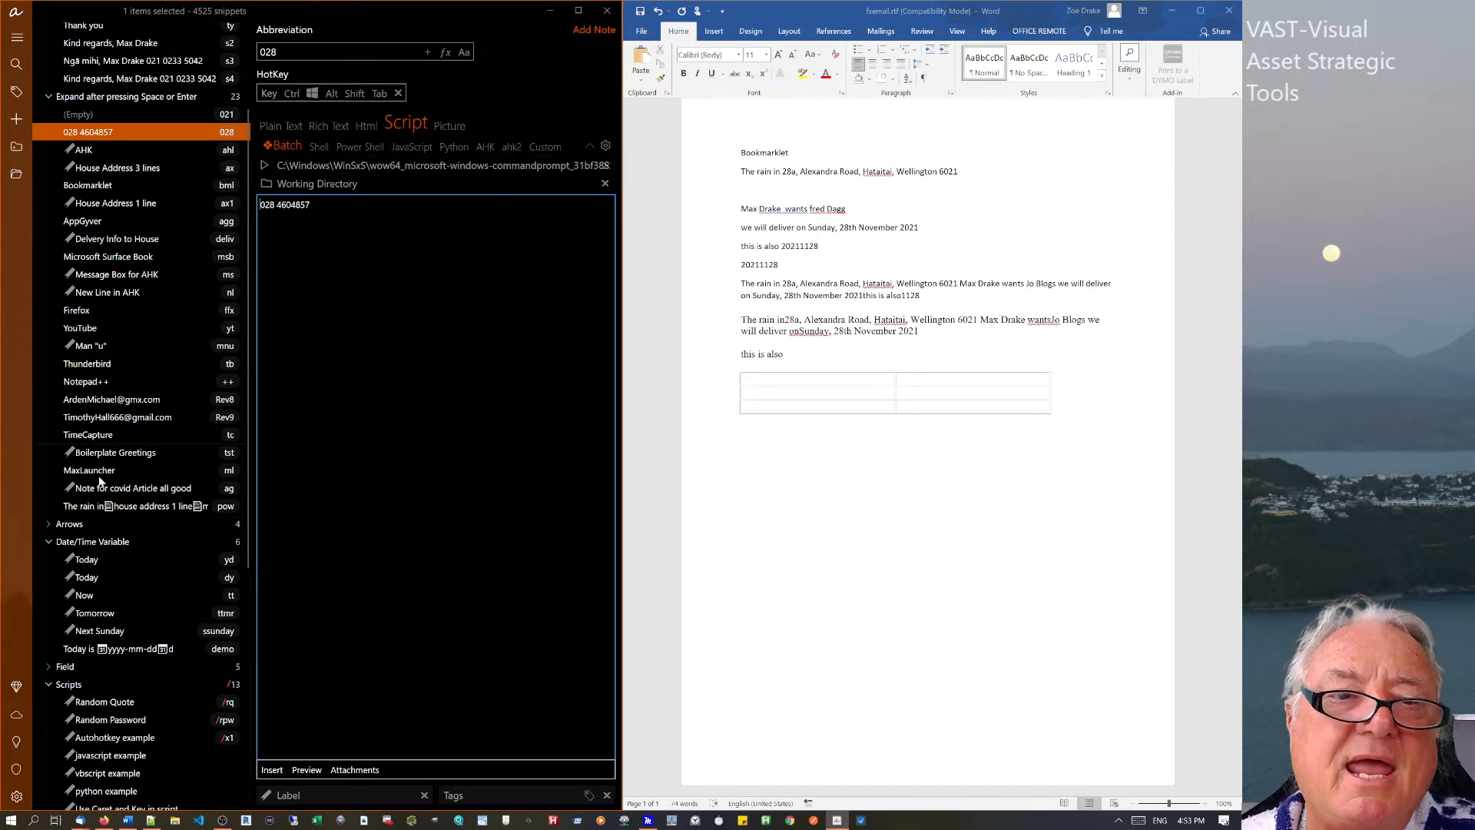
pyautogui.click(112, 690)
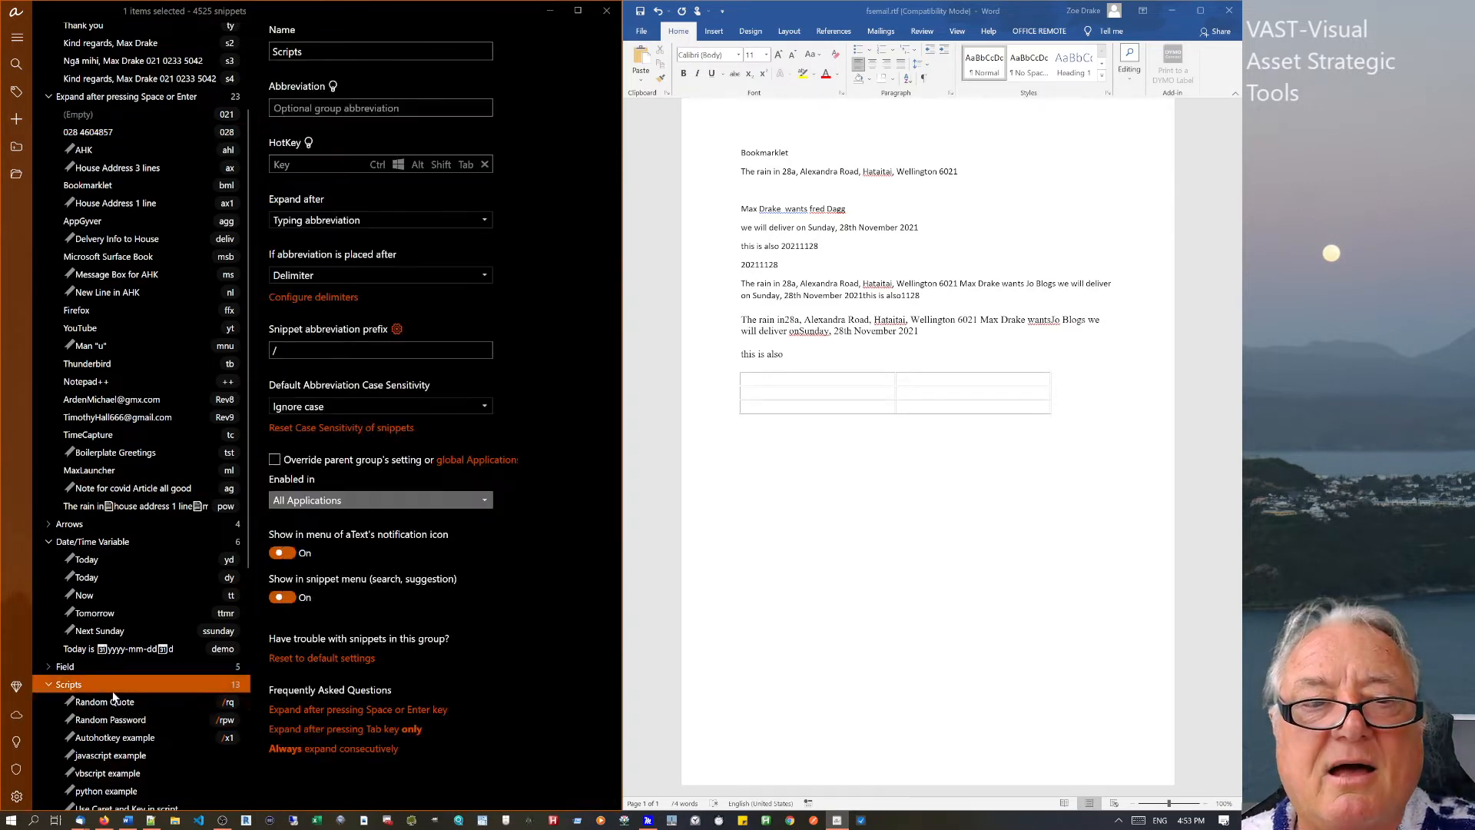
pyautogui.click(60, 670)
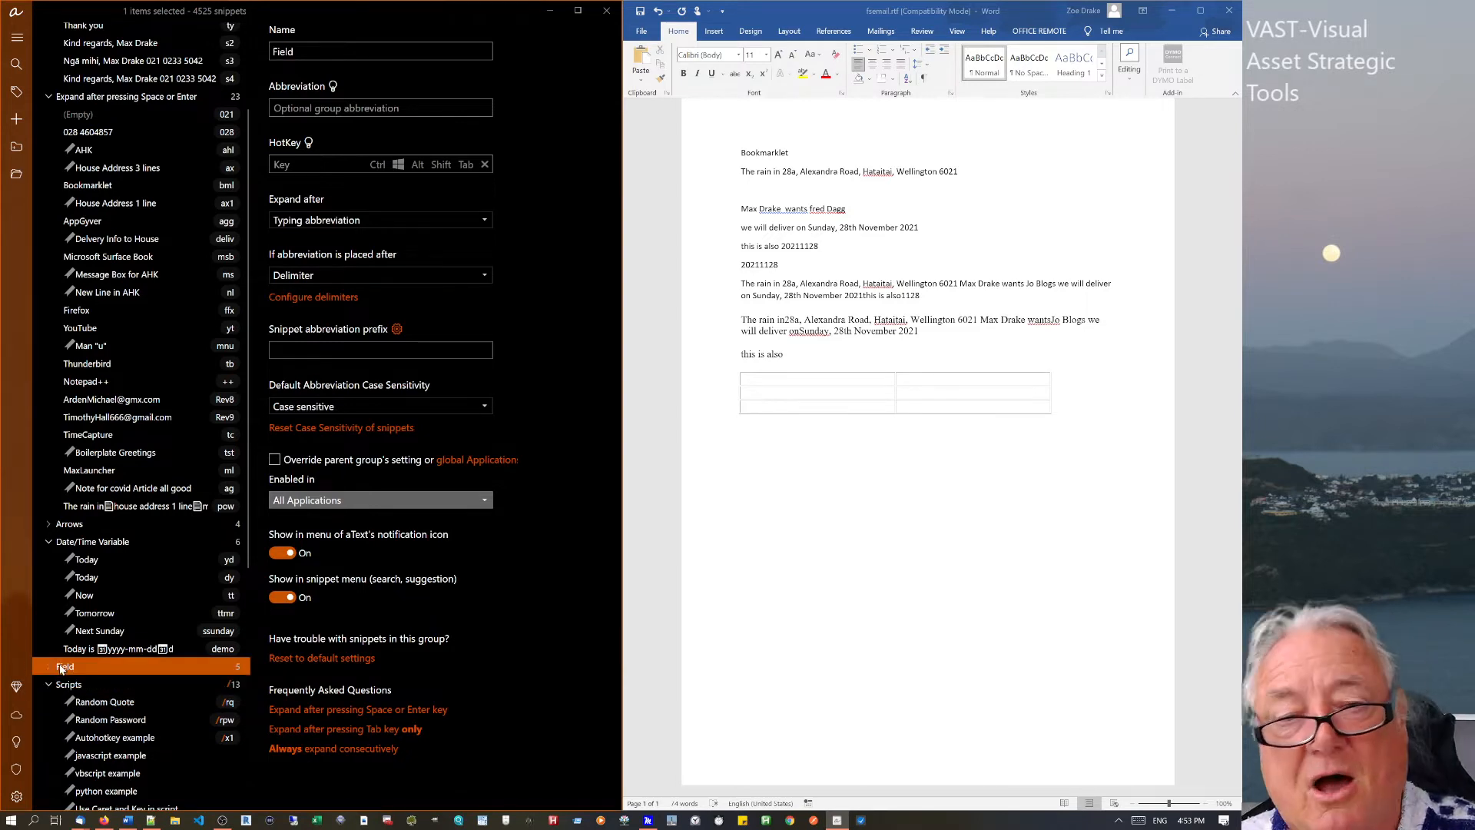
pyautogui.click(50, 668)
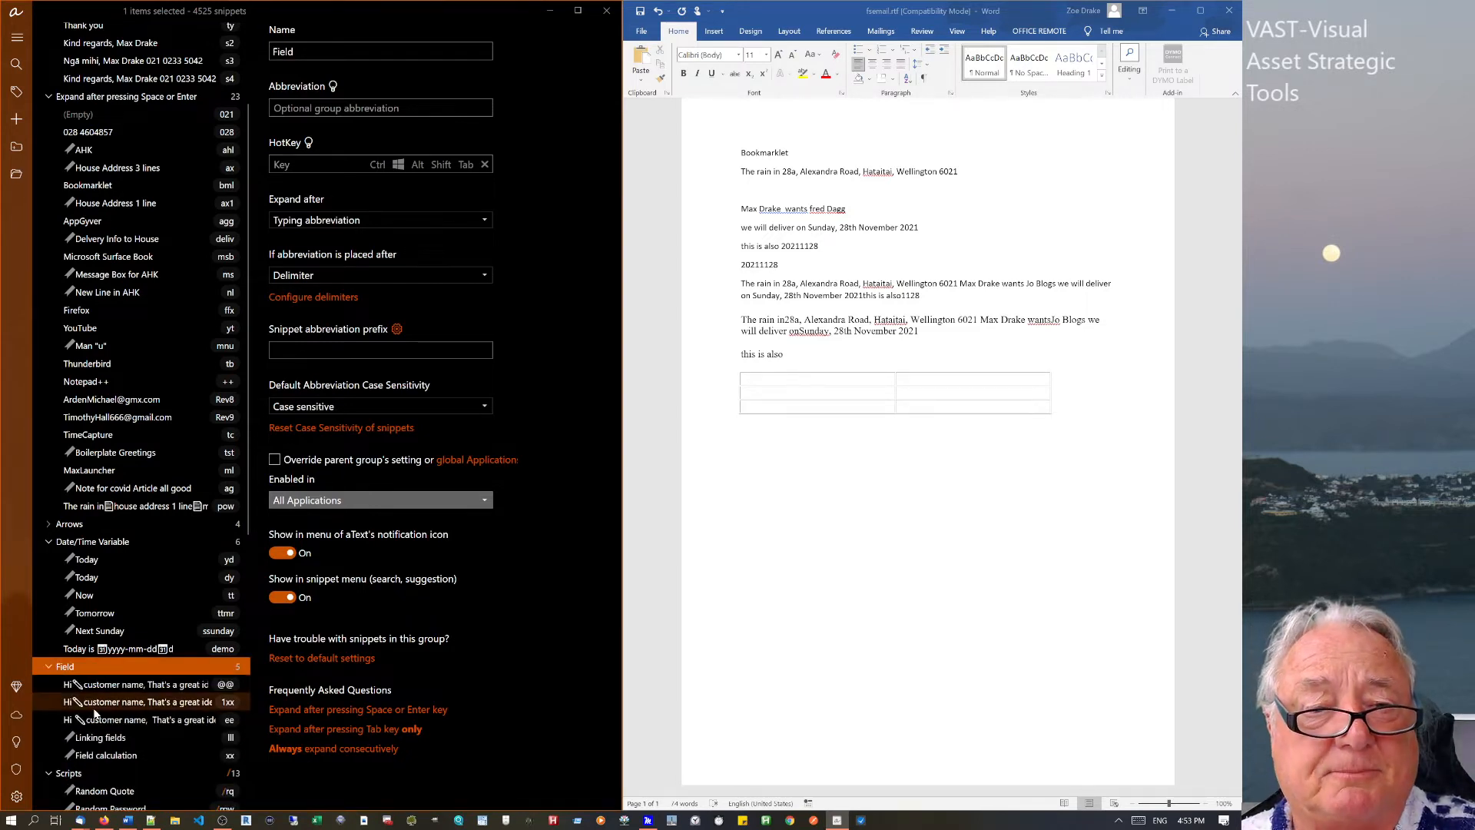
pyautogui.click(91, 756)
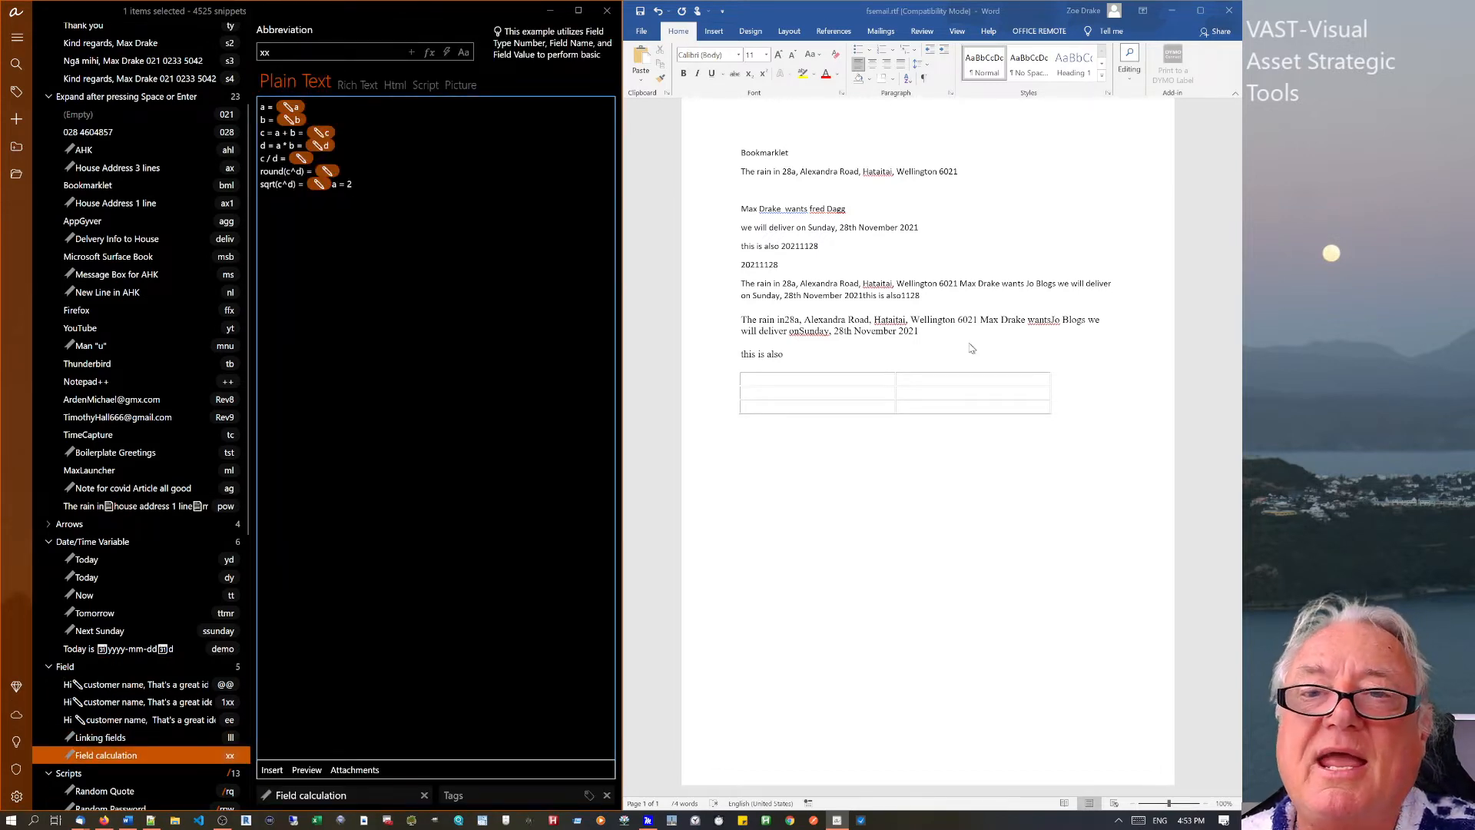
# Type xx below the Word table, set a = 1 and b = 3, and insert the results.
pyautogui.click(1060, 432)
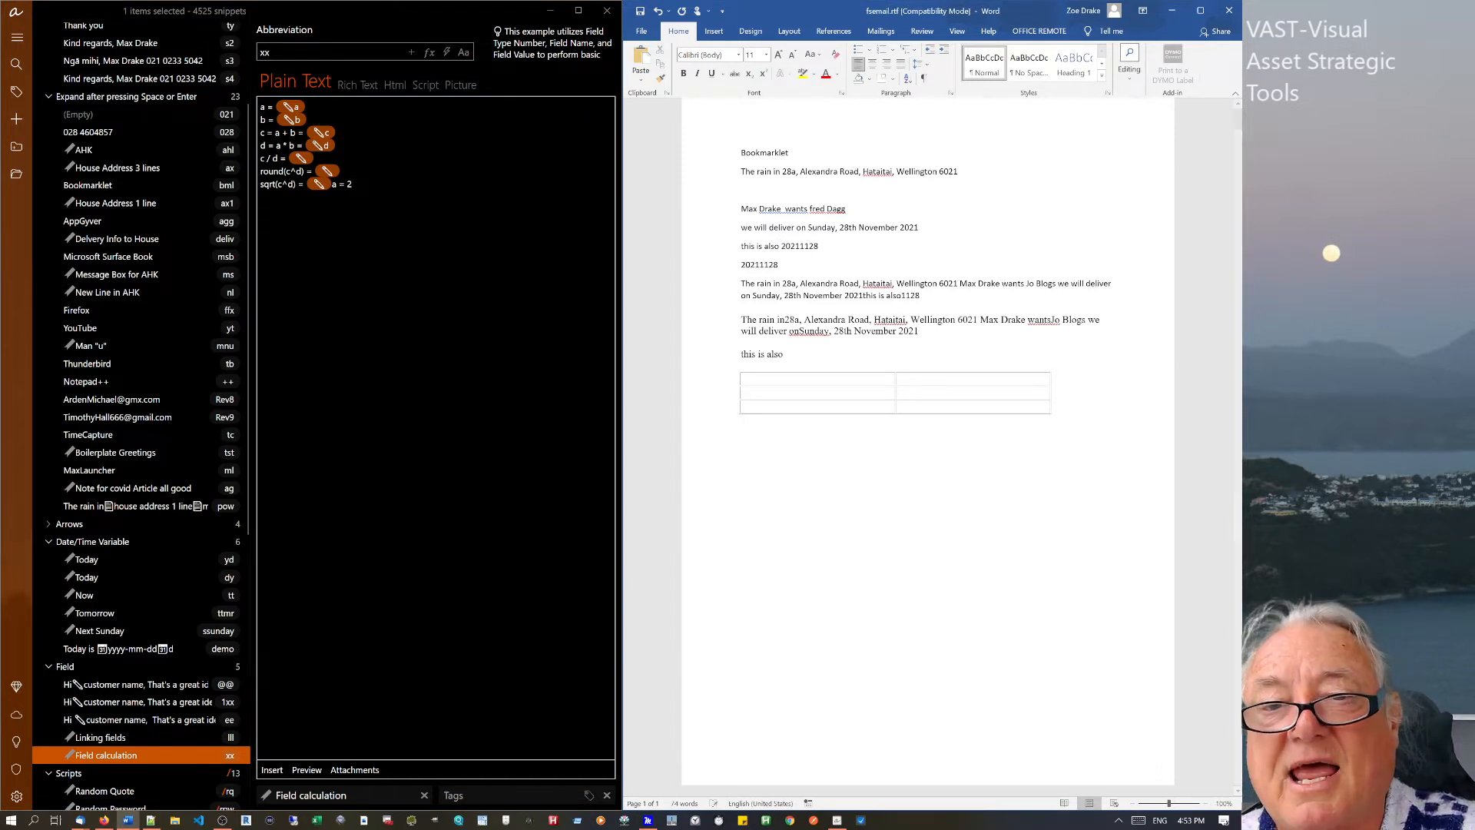
pyautogui.write('xx')
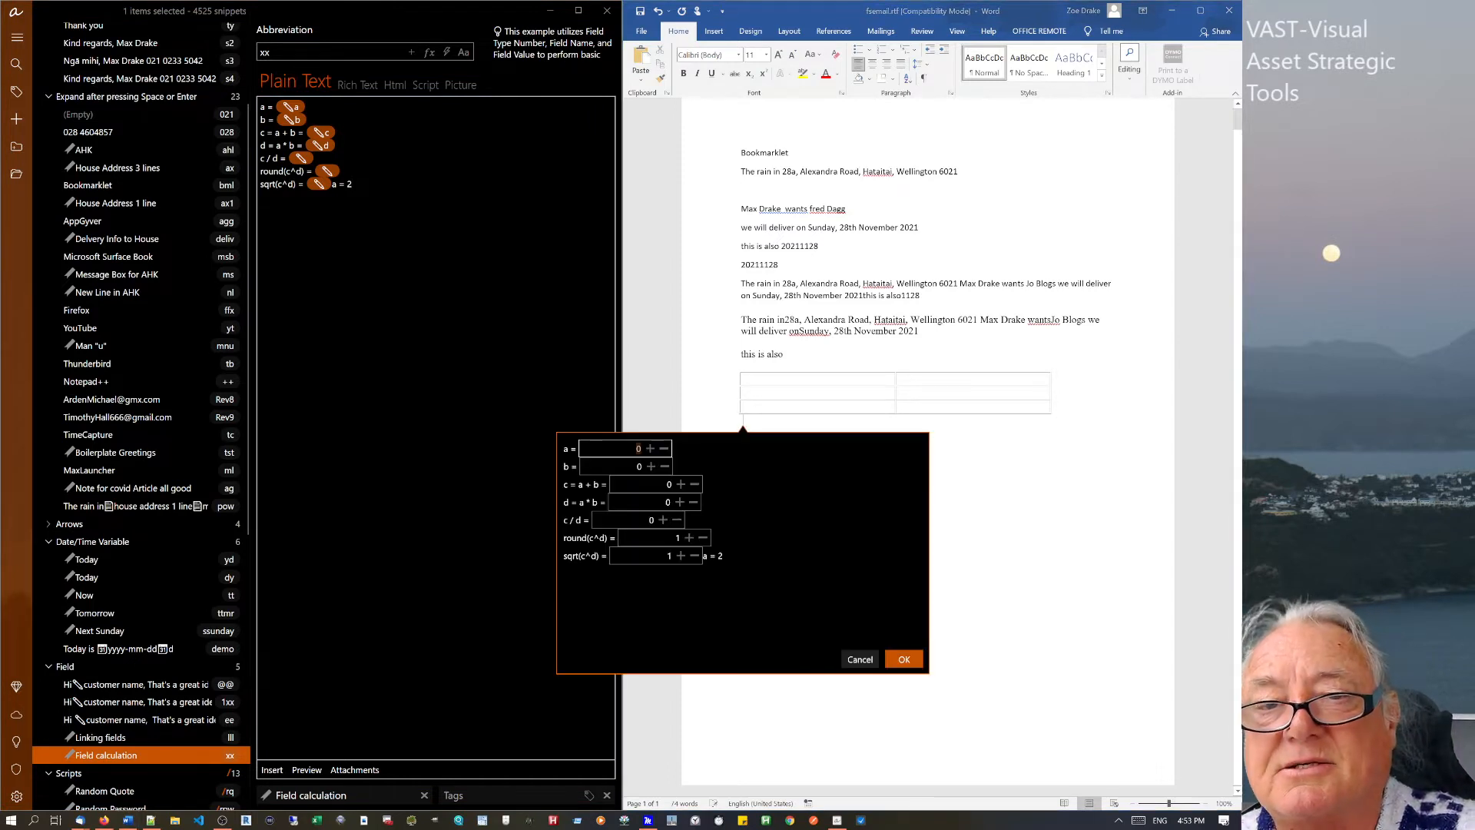
pyautogui.click(649, 449)
pyautogui.click(651, 467)
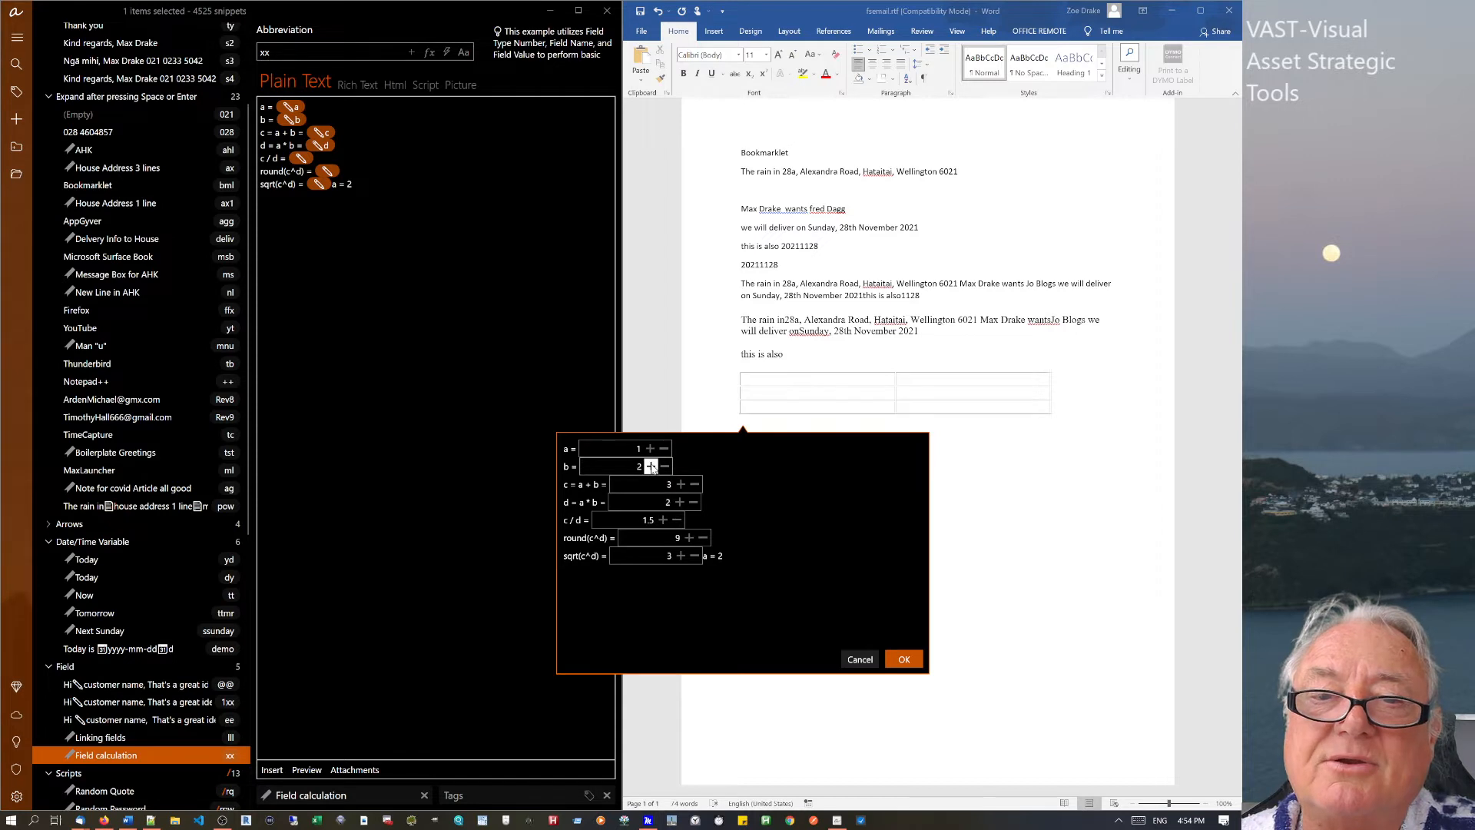
pyautogui.click(651, 467)
pyautogui.click(651, 467)
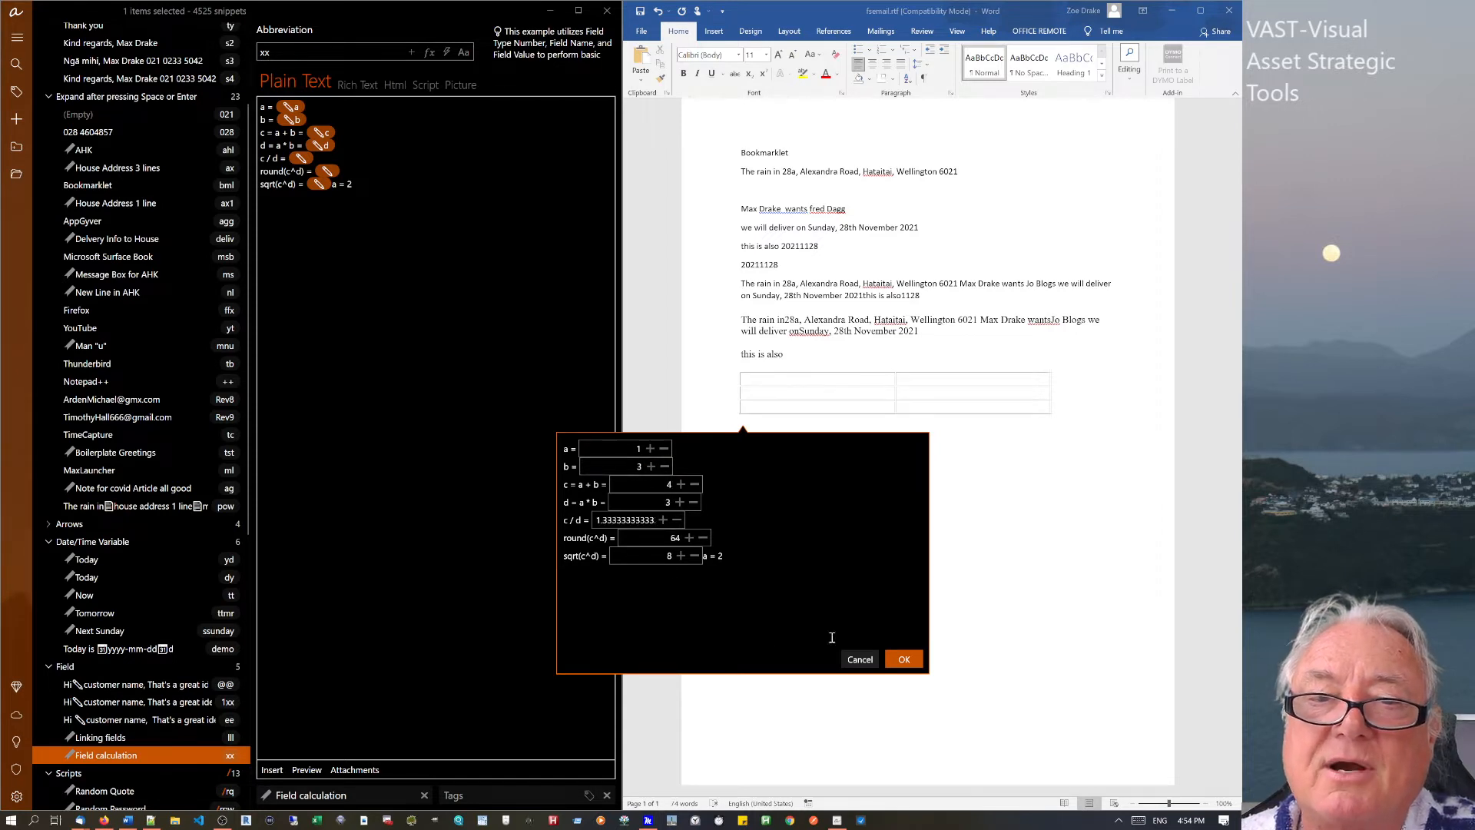
pyautogui.click(904, 659)
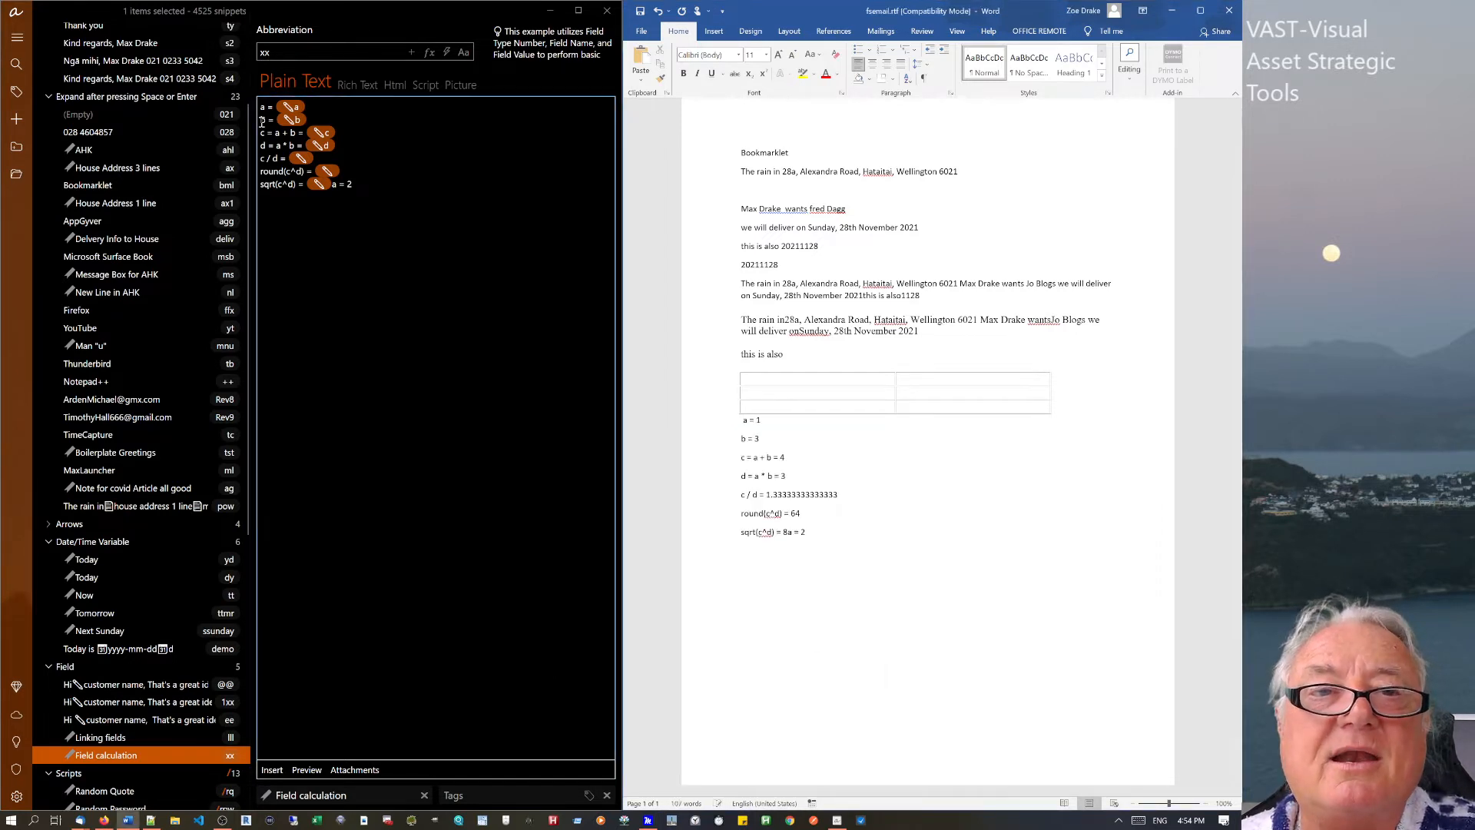
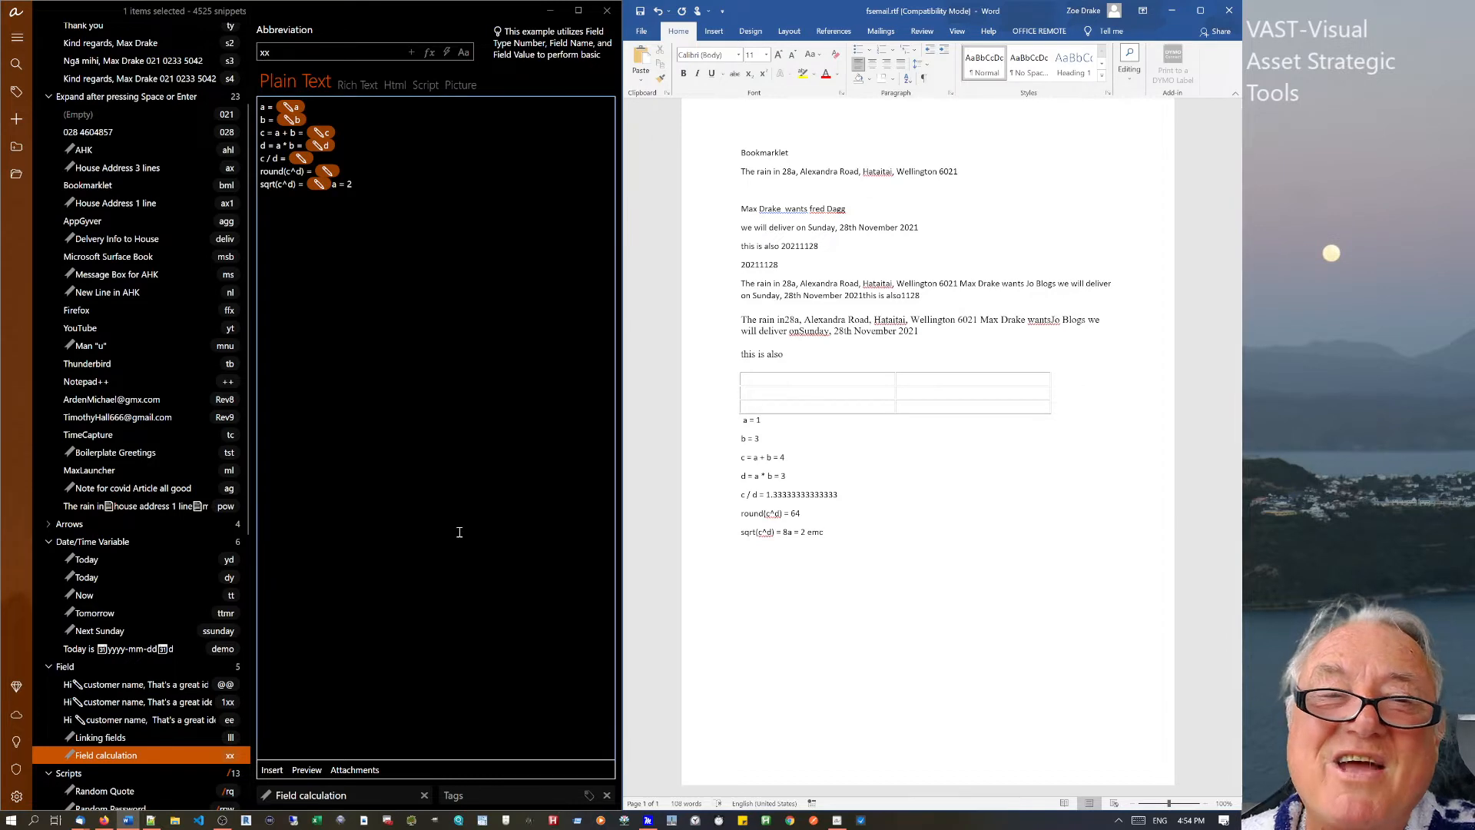
# Leave the Field calculation editor and Word, then select the Scripts group to view its / prefix.
pyautogui.click(355, 299)
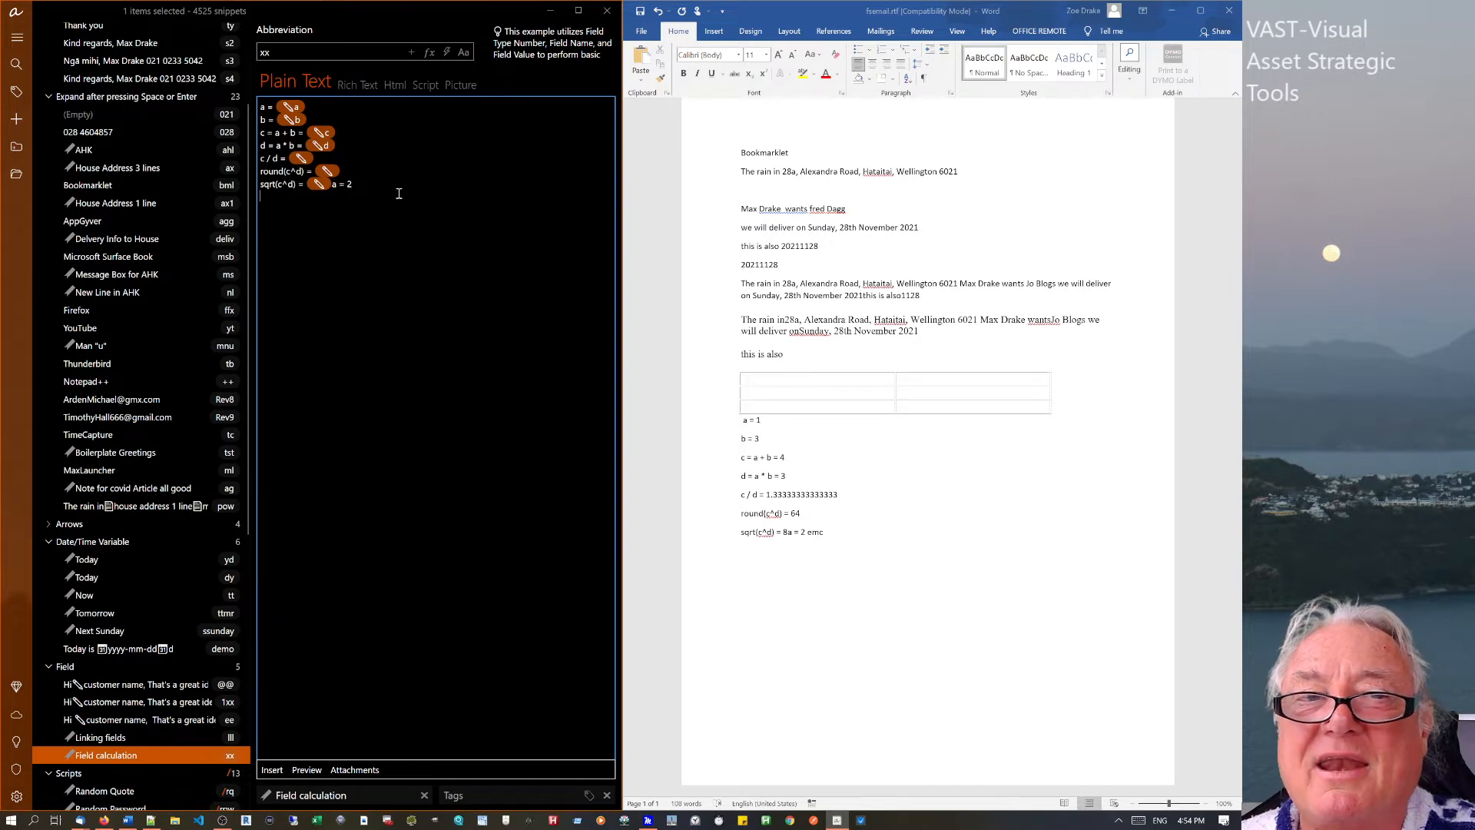
pyautogui.click(891, 542)
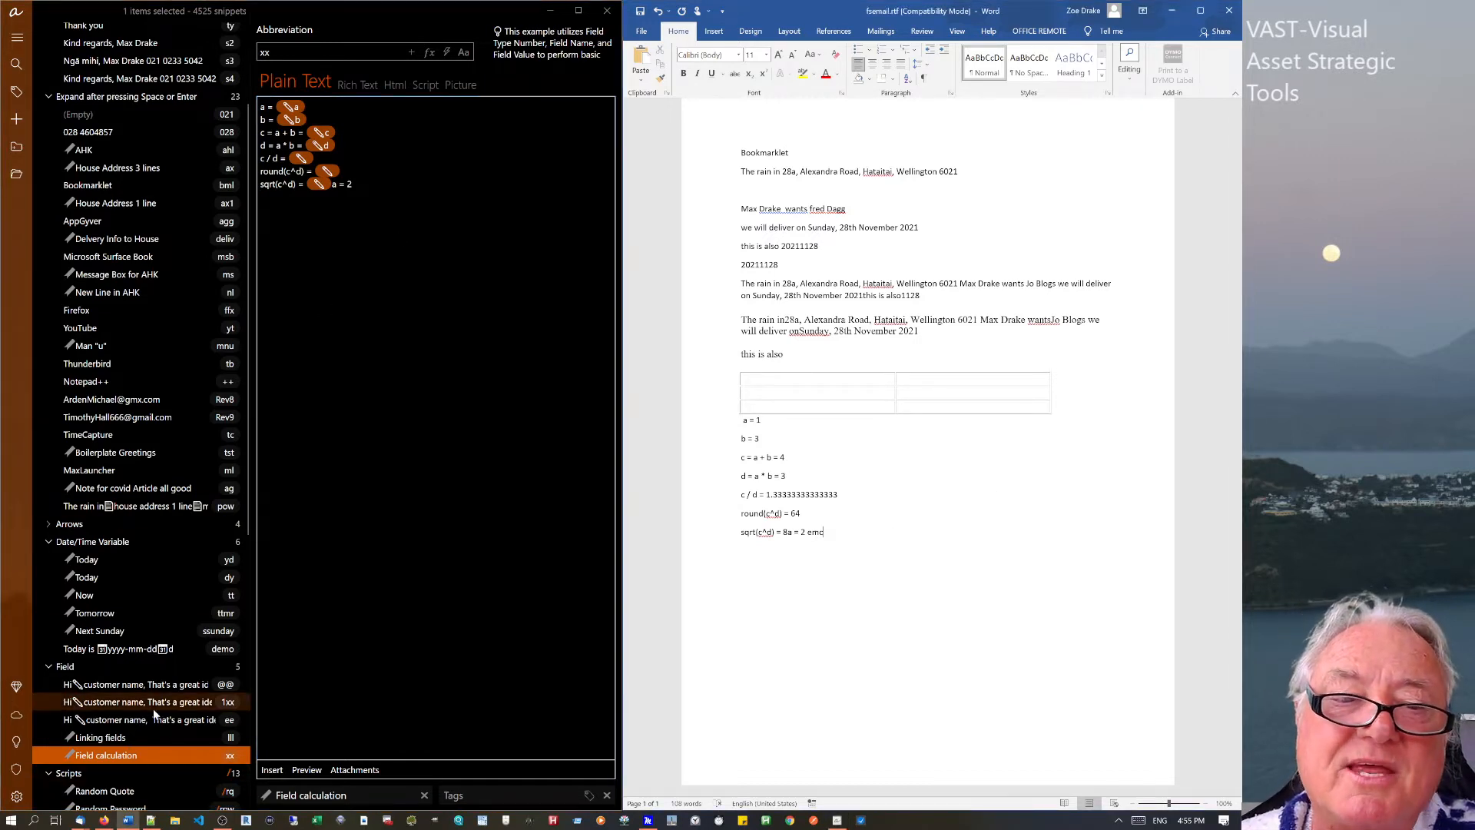
pyautogui.click(82, 774)
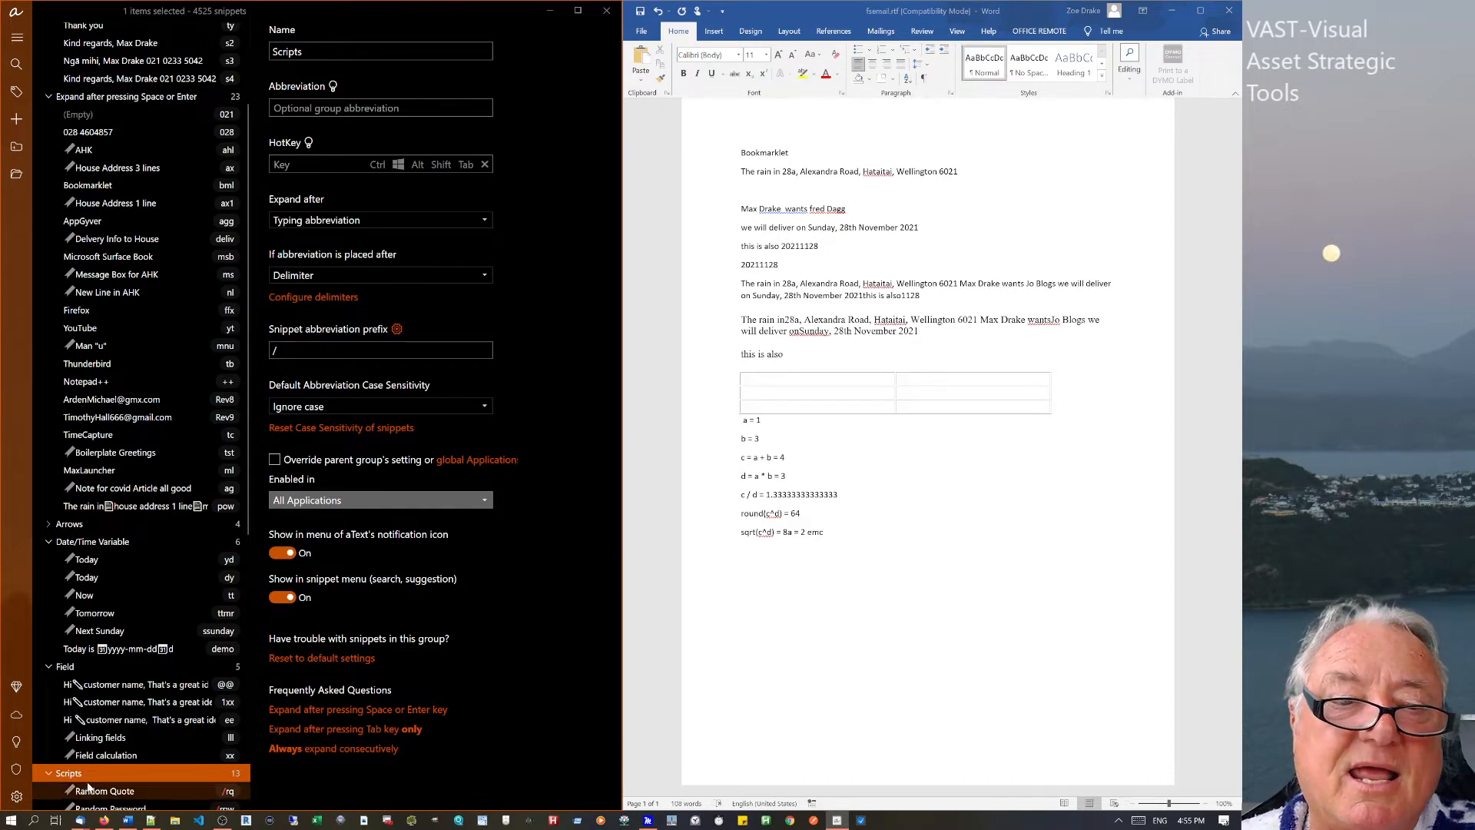
# Collapse Scripts, browse Abbreviation Parameters' single parameter snippet, then open the Random Quote script (/rq).
pyautogui.doubleClick(88, 778)
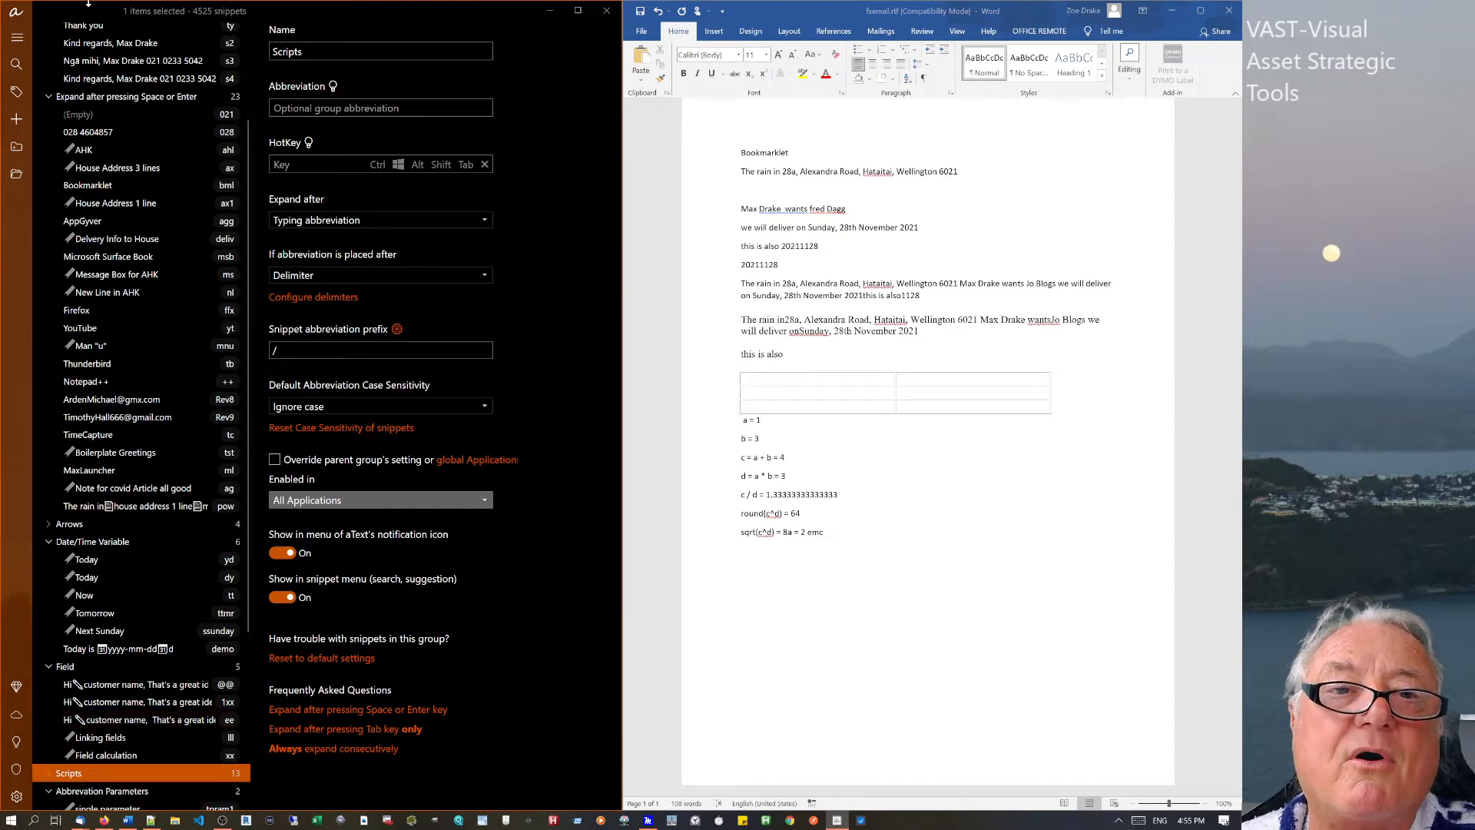
pyautogui.click(90, 791)
pyautogui.scroll(-3, 125, 776)
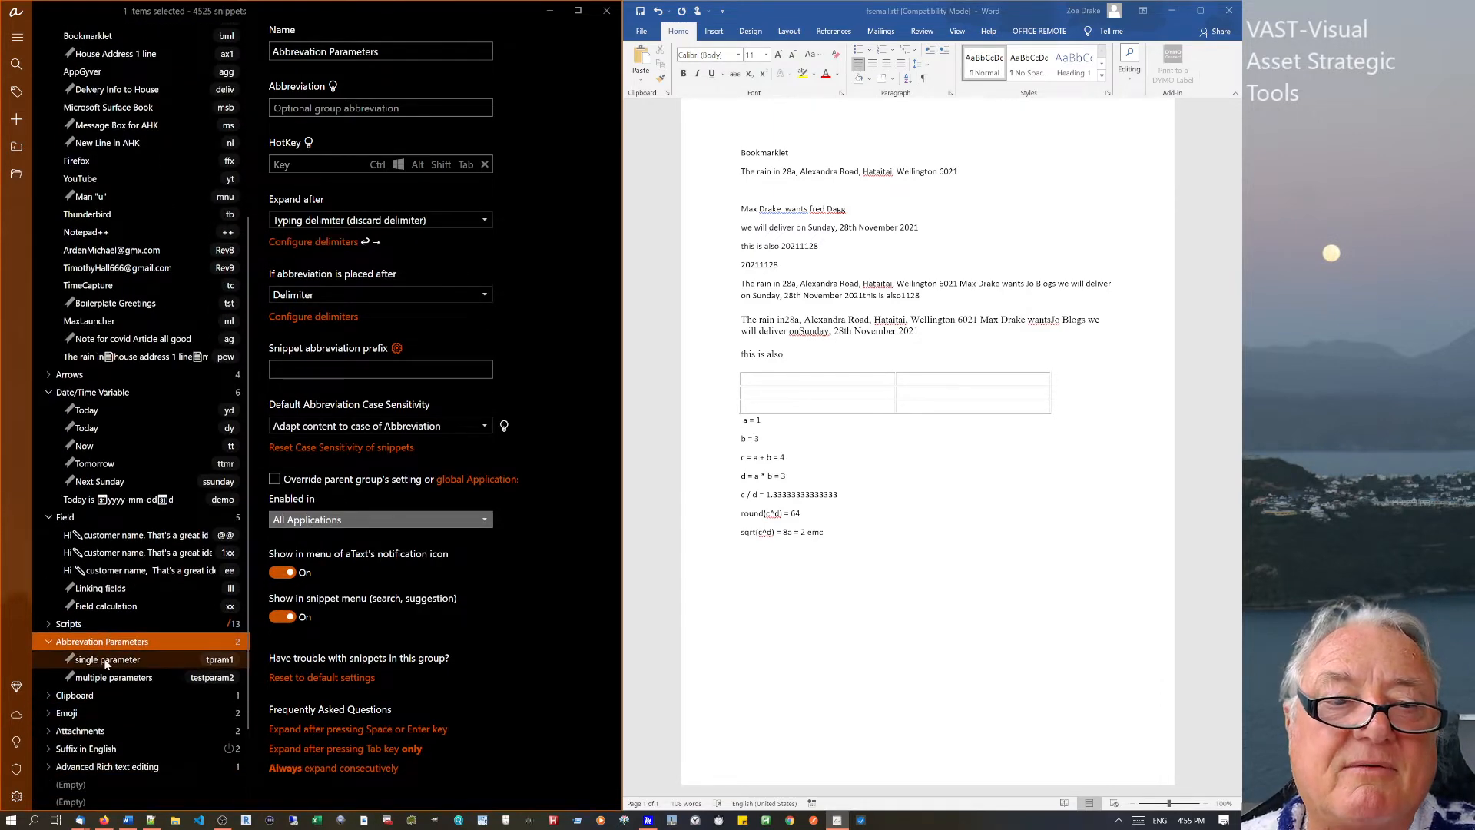
pyautogui.click(106, 660)
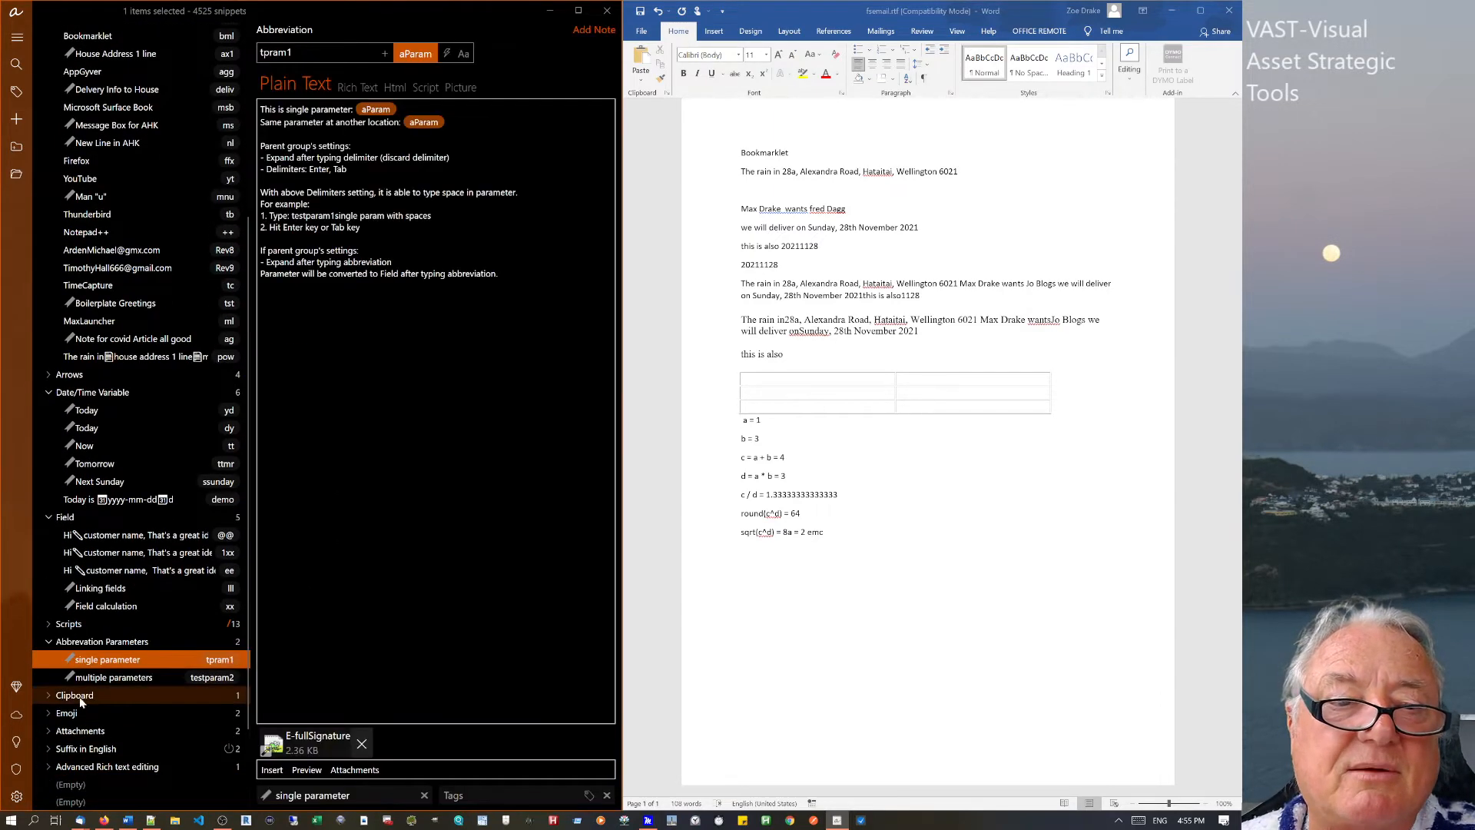
pyautogui.click(45, 625)
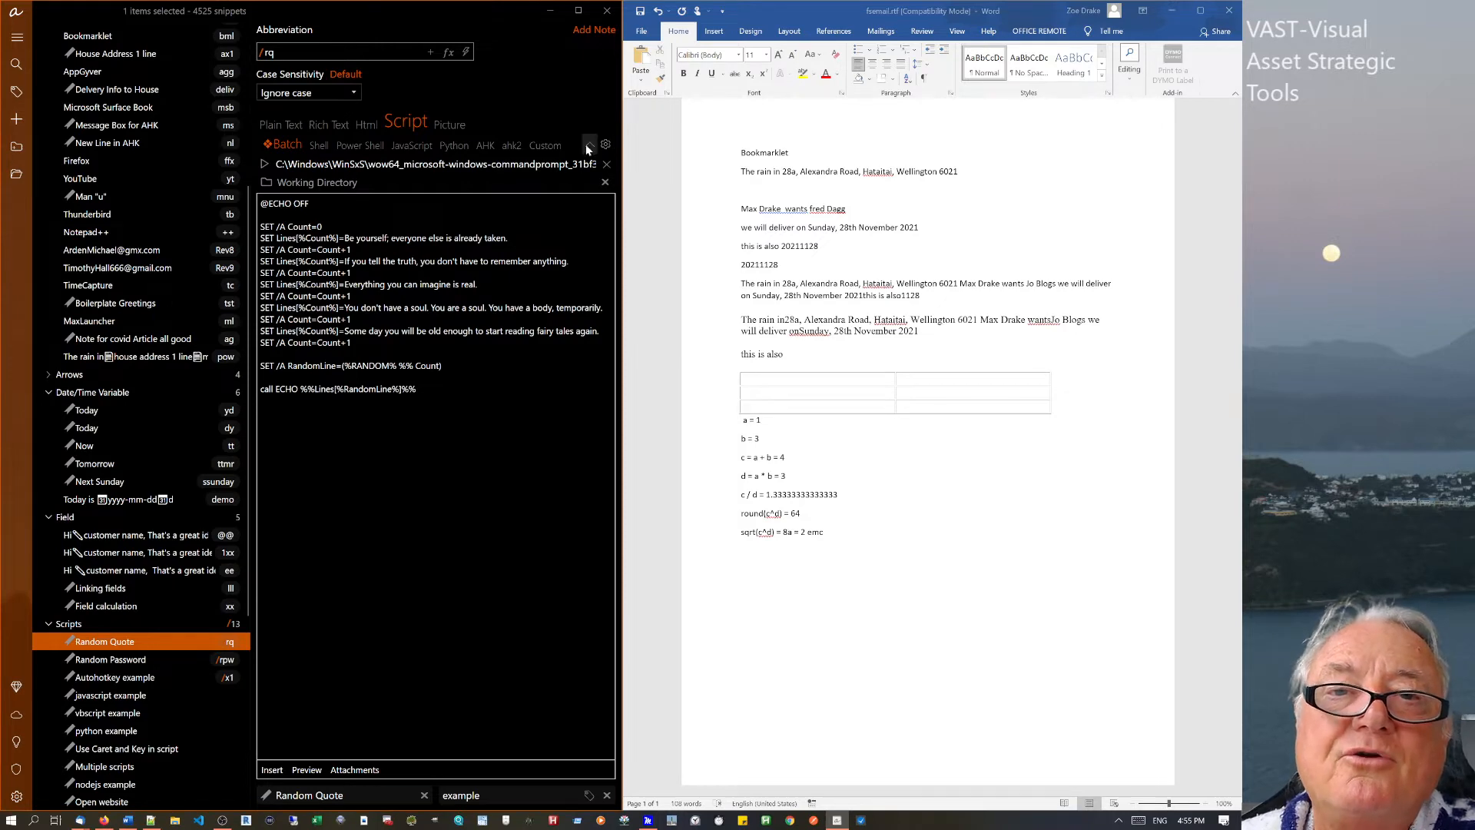
# In Scripting preferences, add a Custom Script host named rust with extension .yd, WSL left off.
pyautogui.click(605, 145)
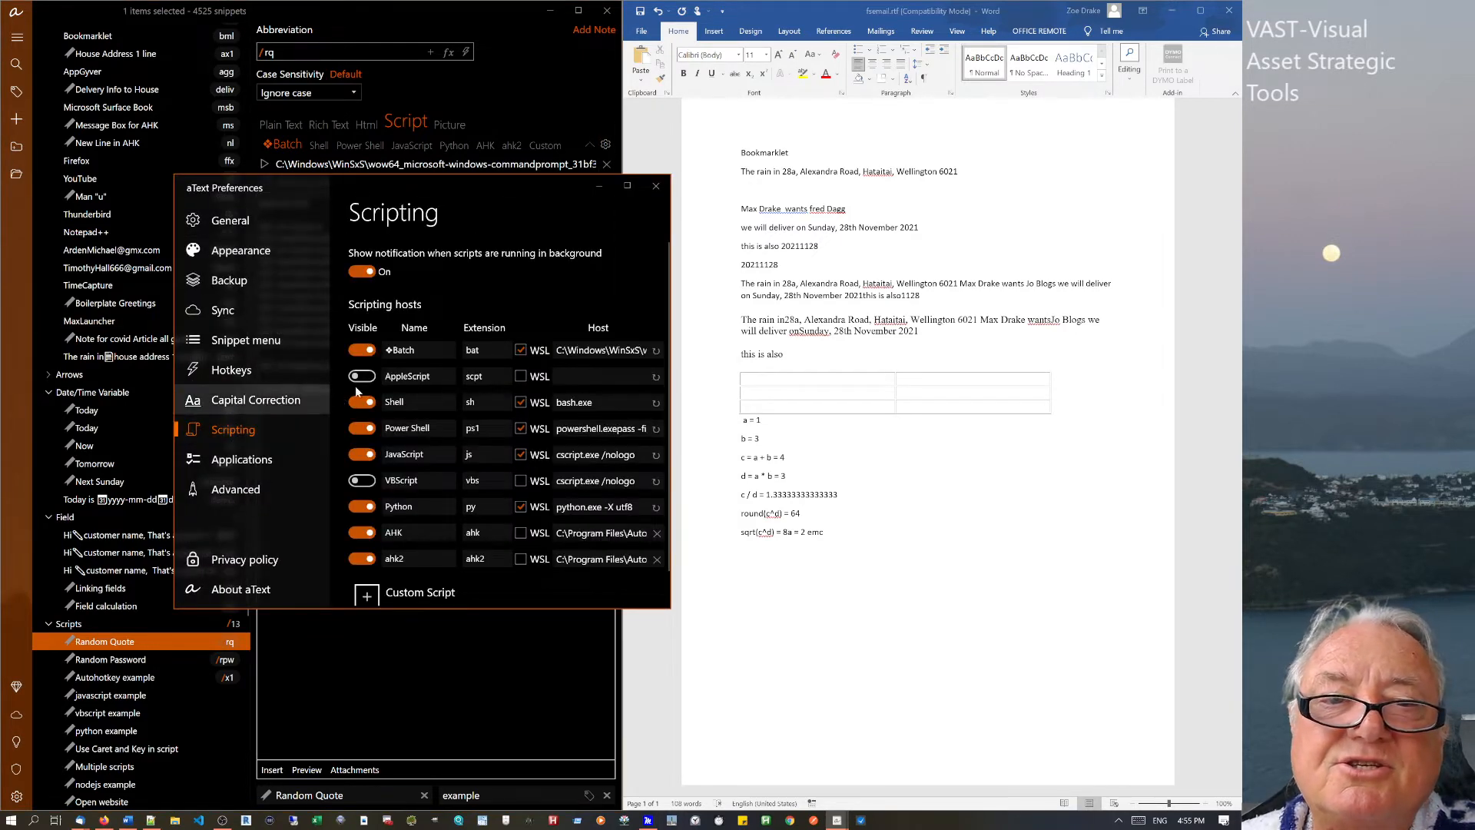
pyautogui.click(366, 598)
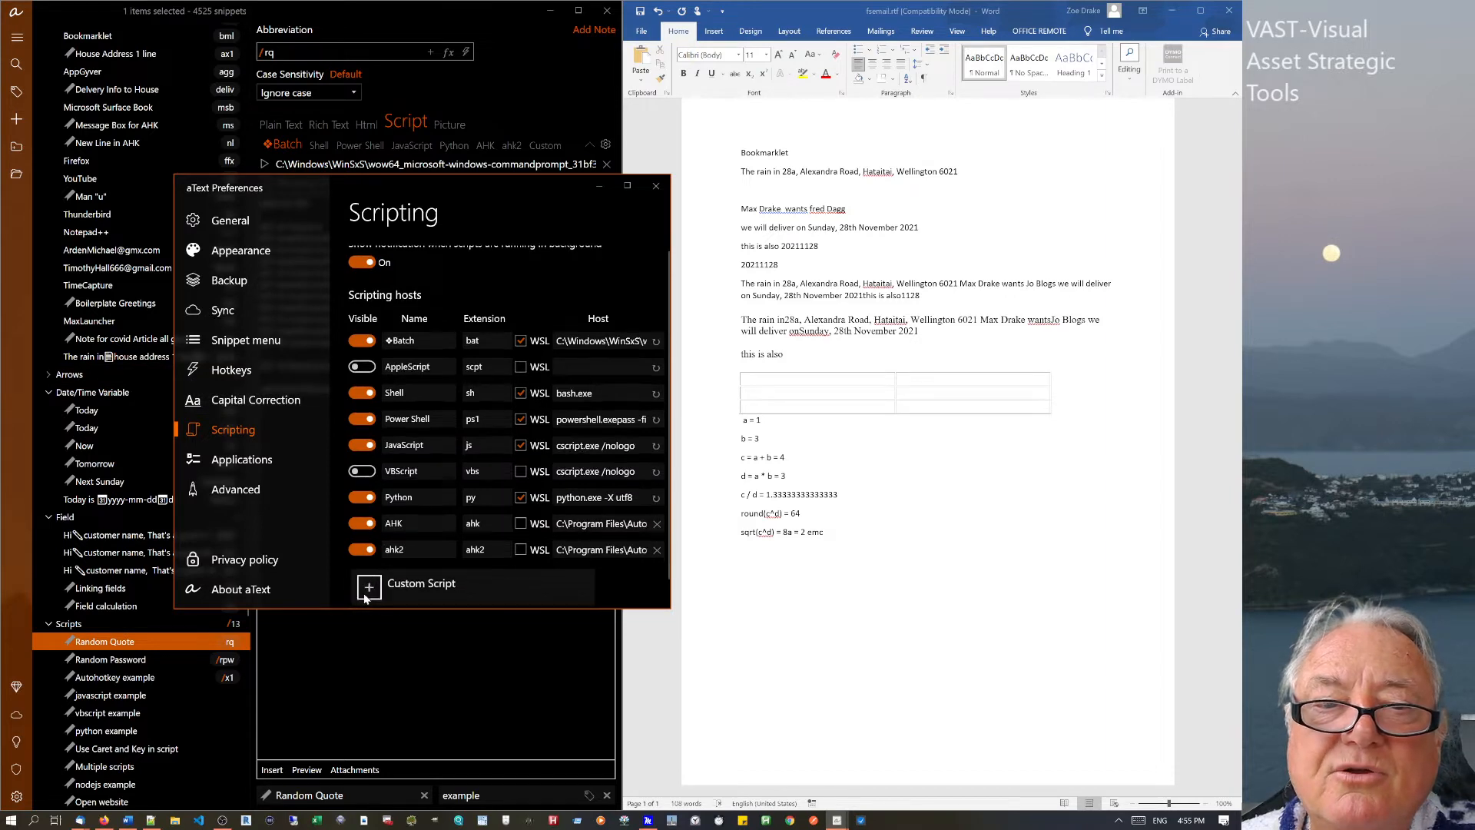
pyautogui.click(412, 574)
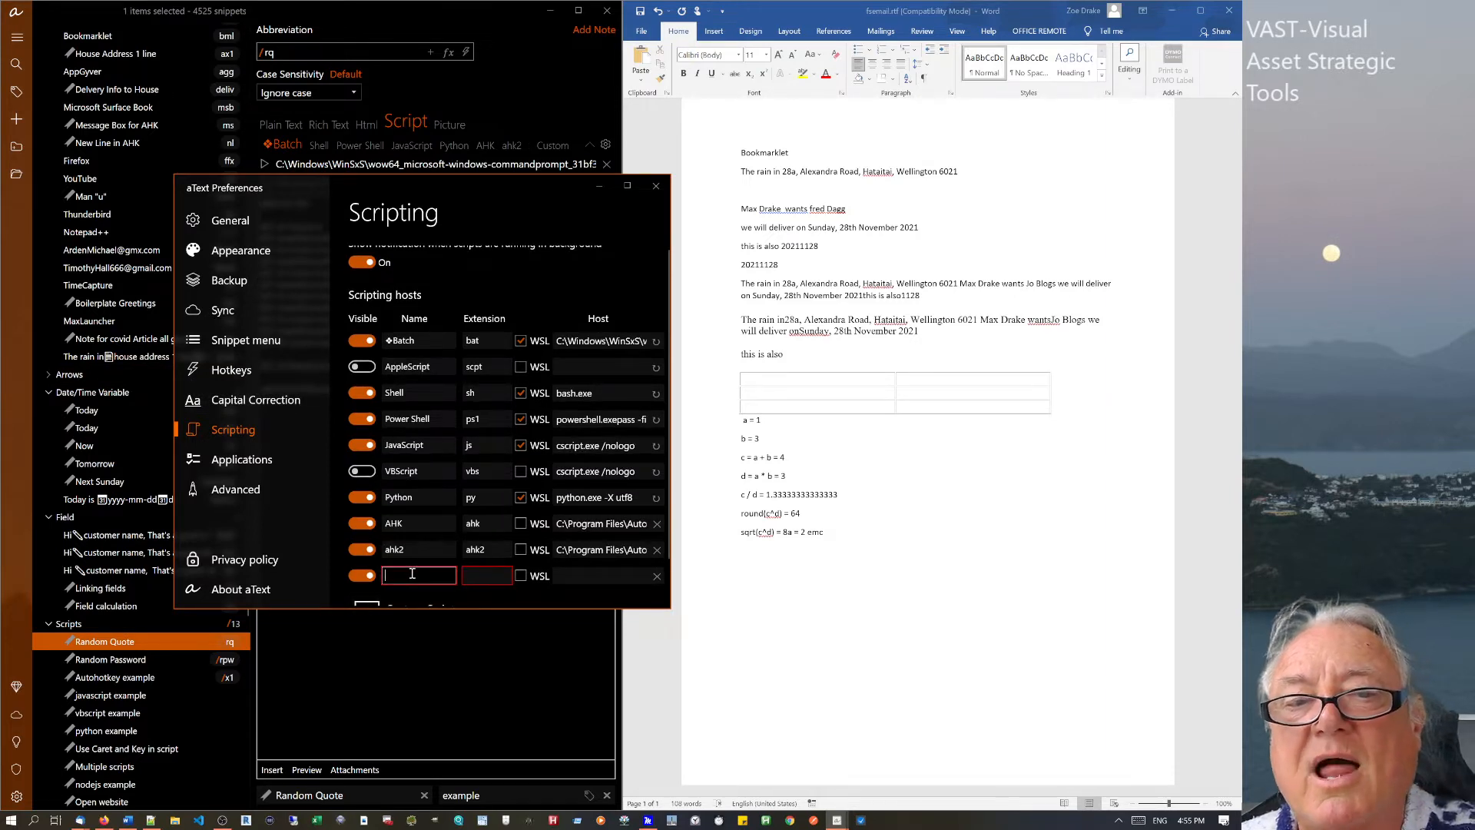
pyautogui.write('rust')
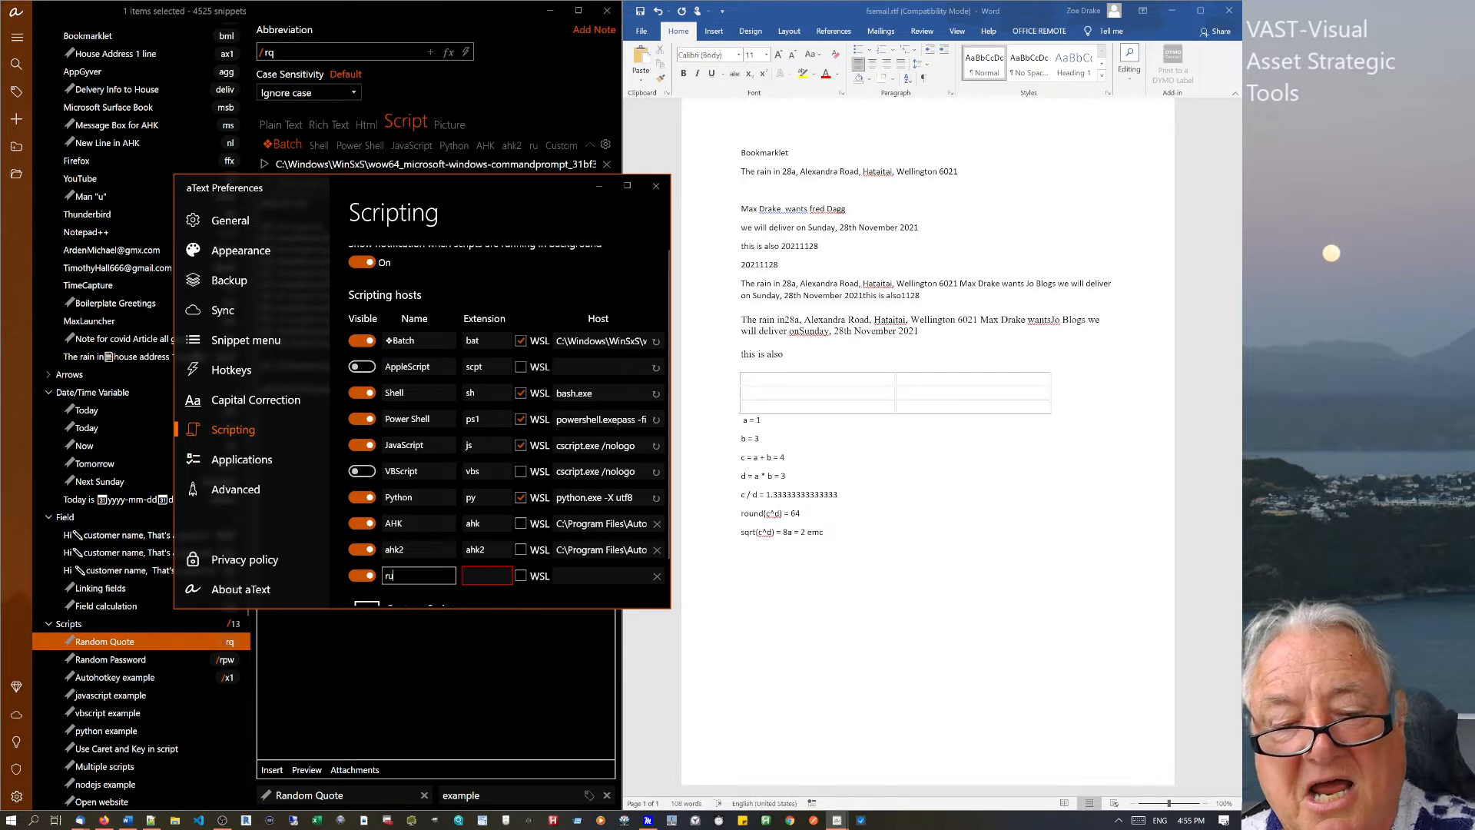
pyautogui.click(474, 575)
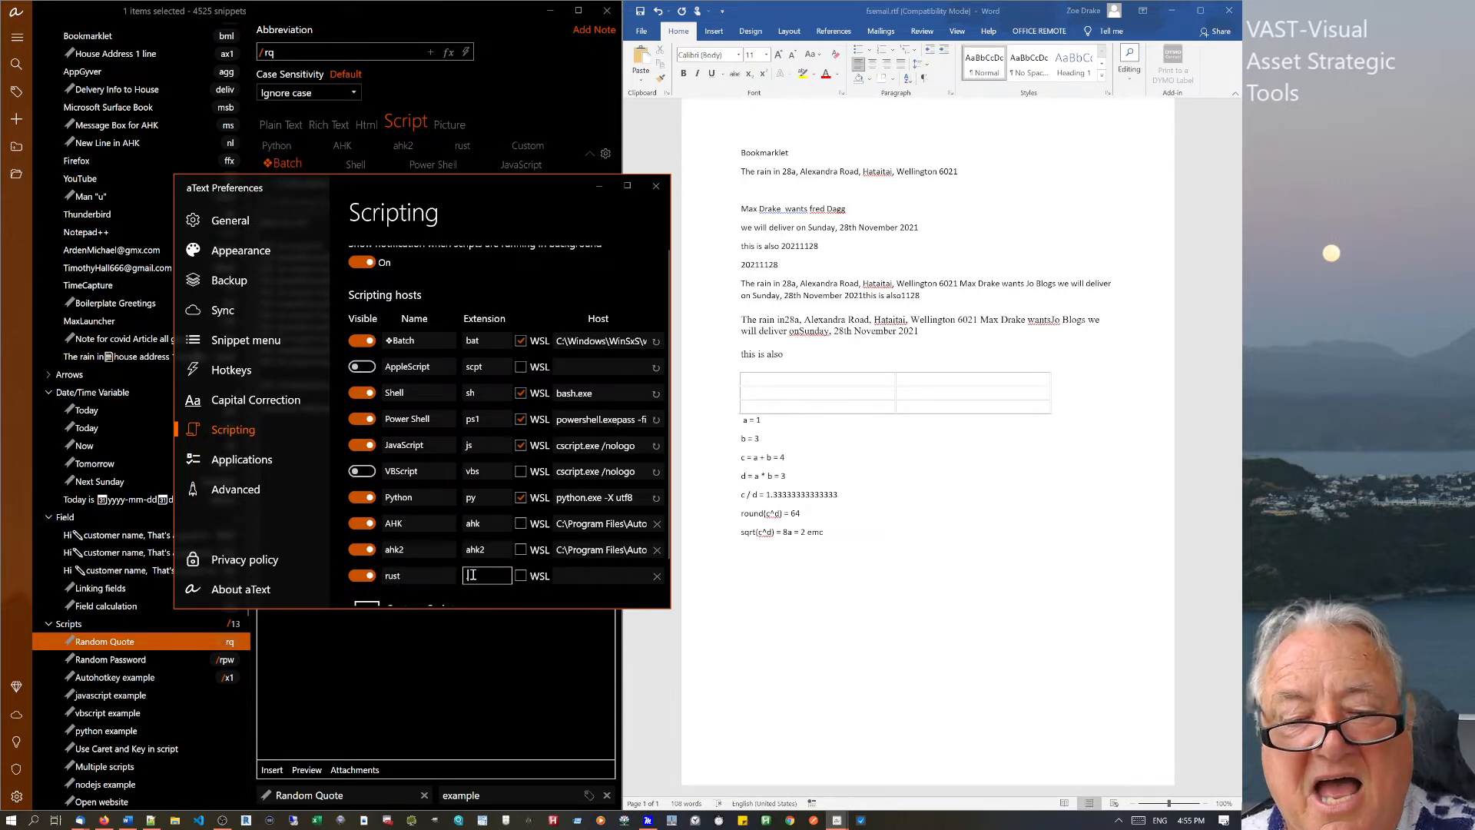
pyautogui.write('.yd')
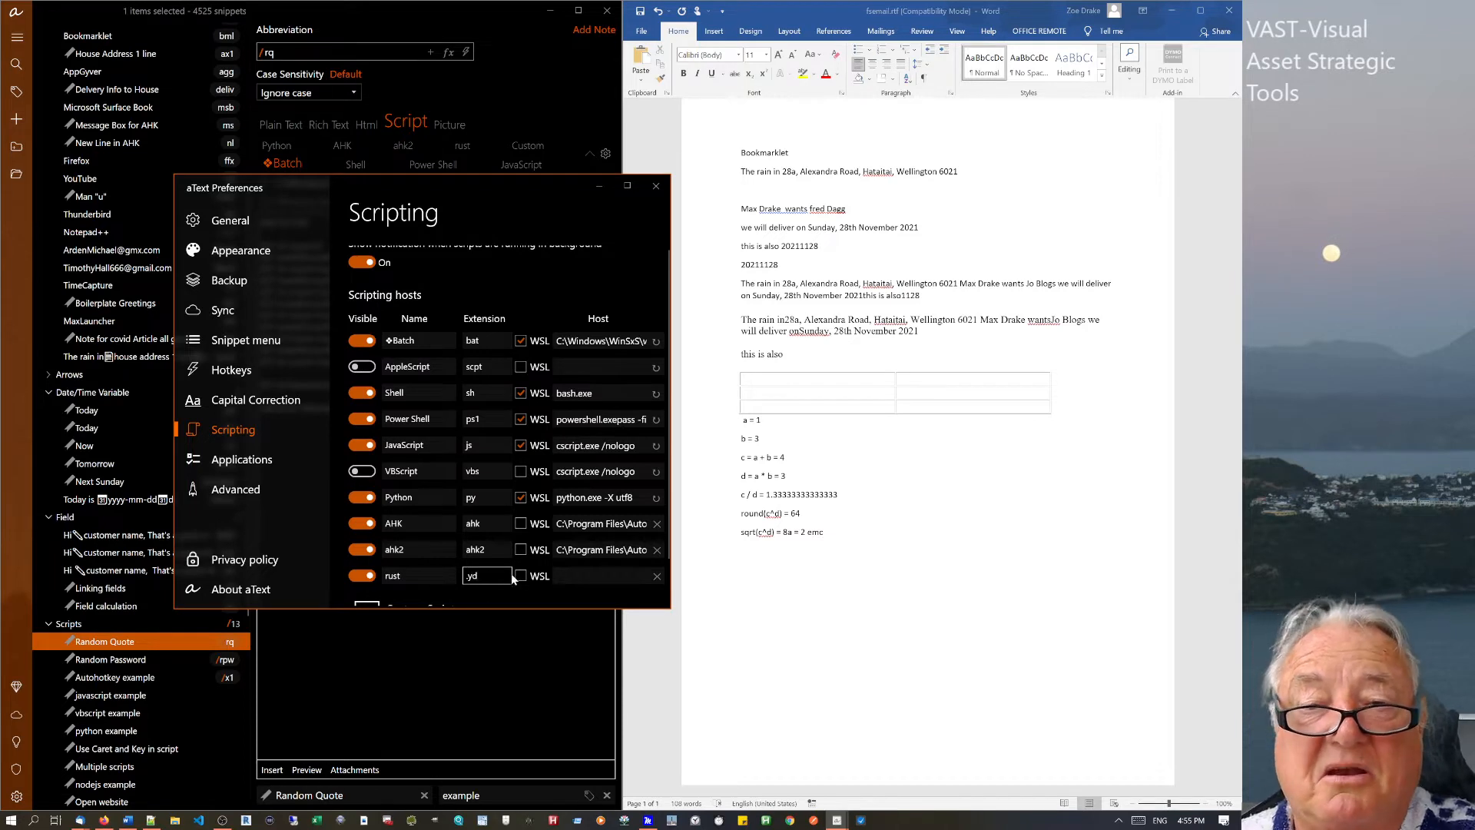
pyautogui.click(518, 576)
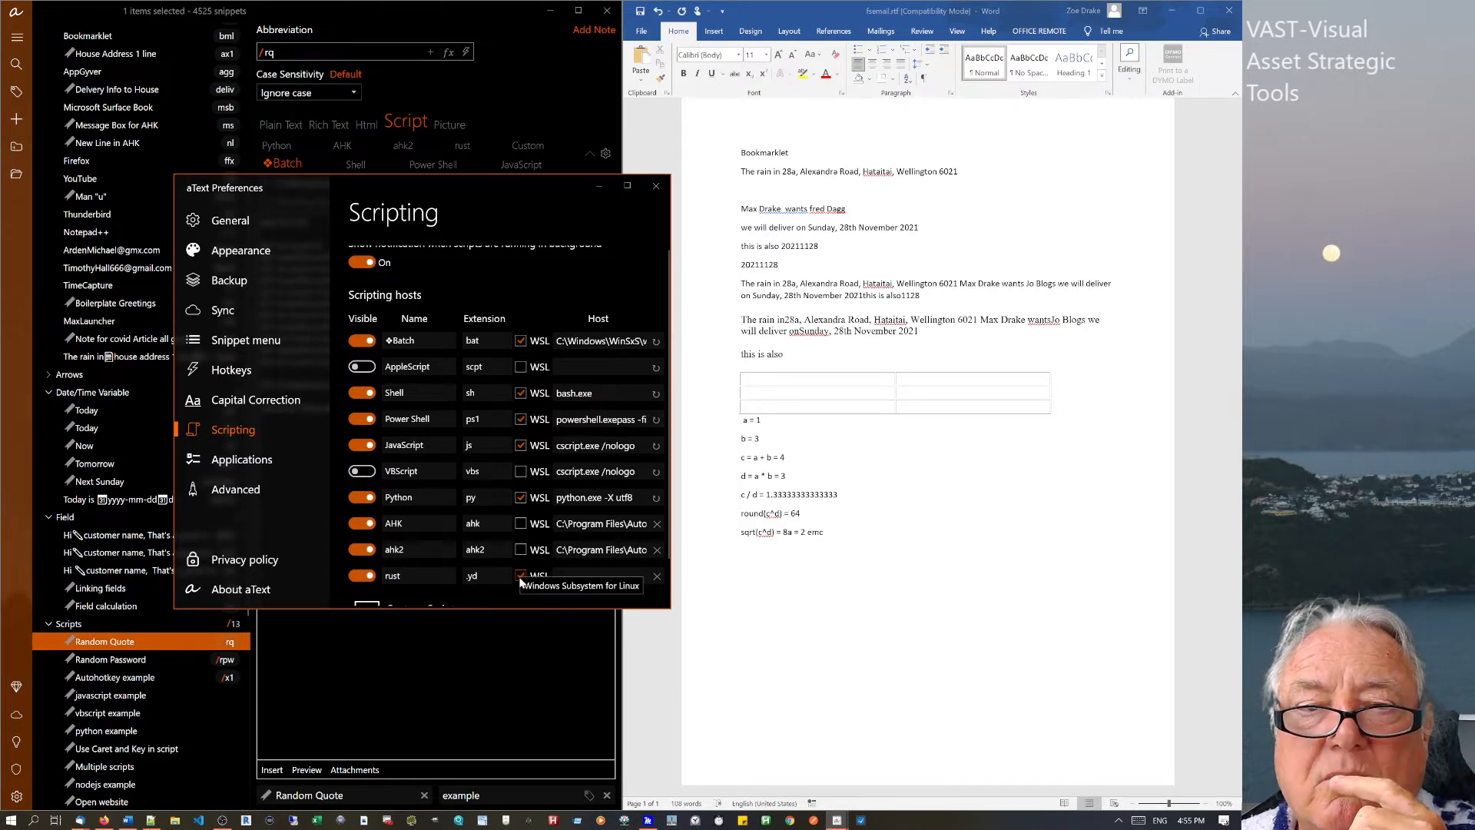
pyautogui.click(521, 575)
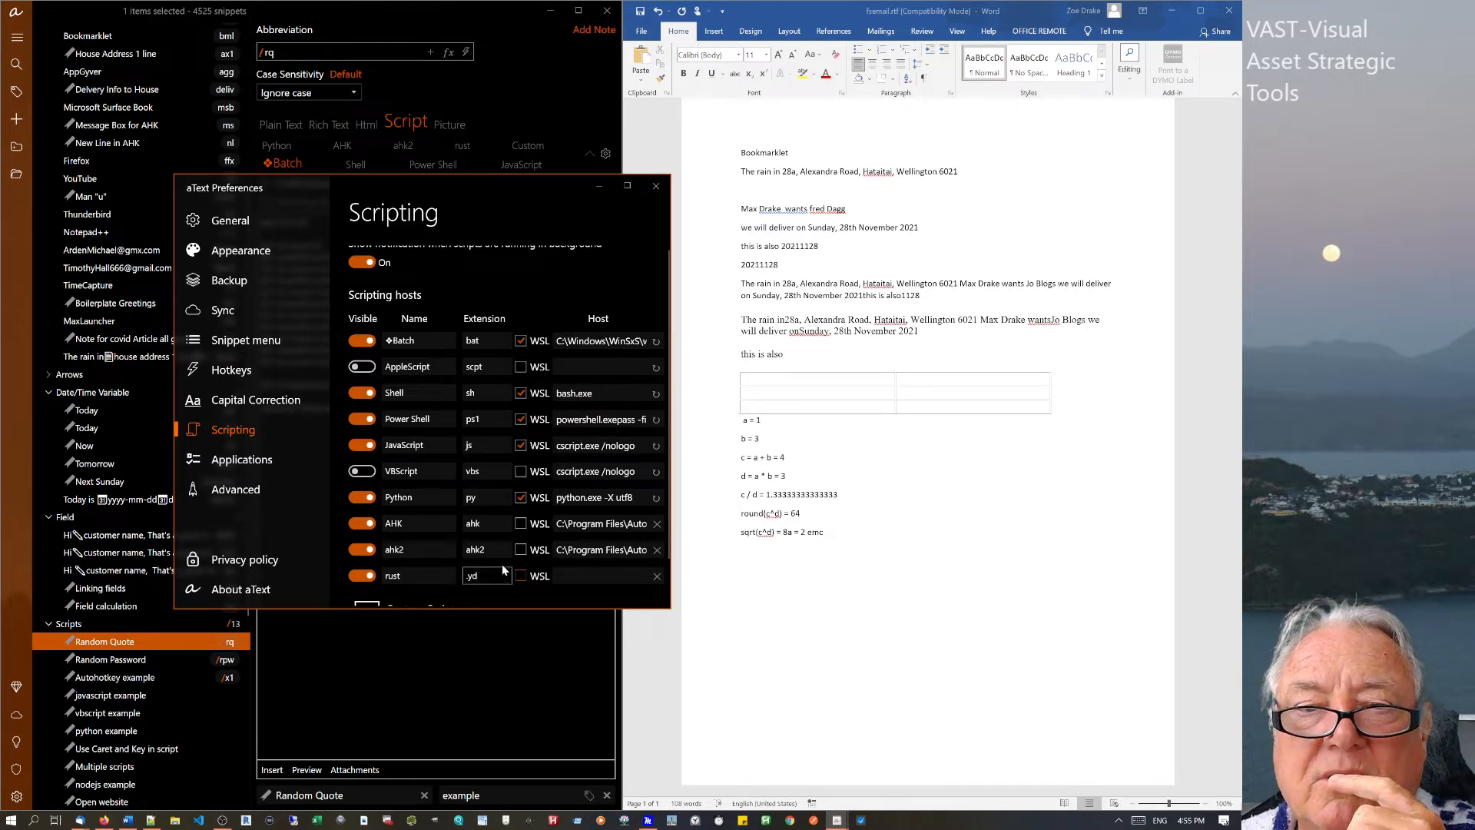
# Turn off WSL for Python, Batch, Power Shell and JavaScript, review host extensions, and close Preferences.
pyautogui.click(521, 498)
pyautogui.click(520, 340)
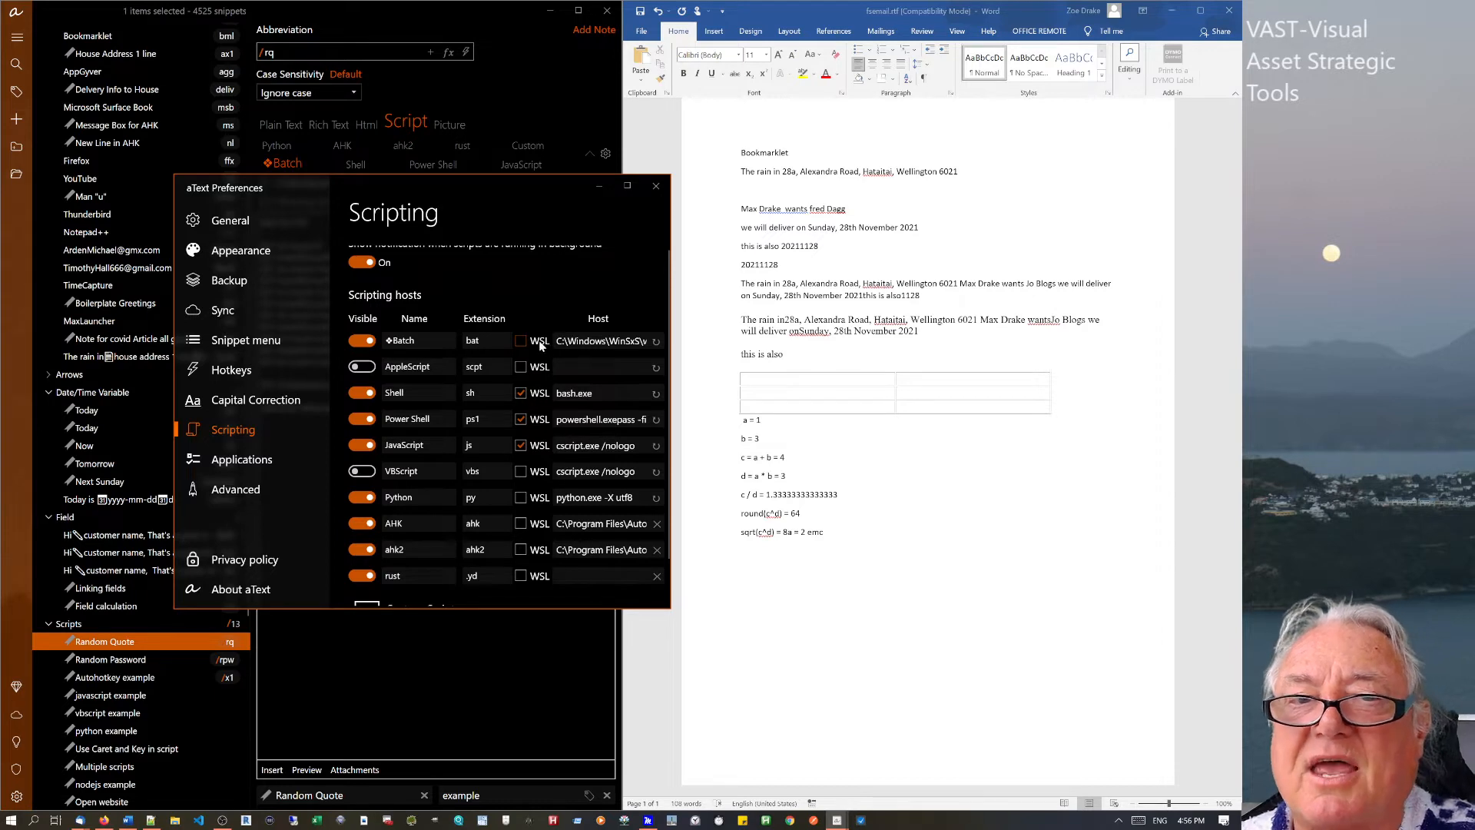
pyautogui.click(521, 419)
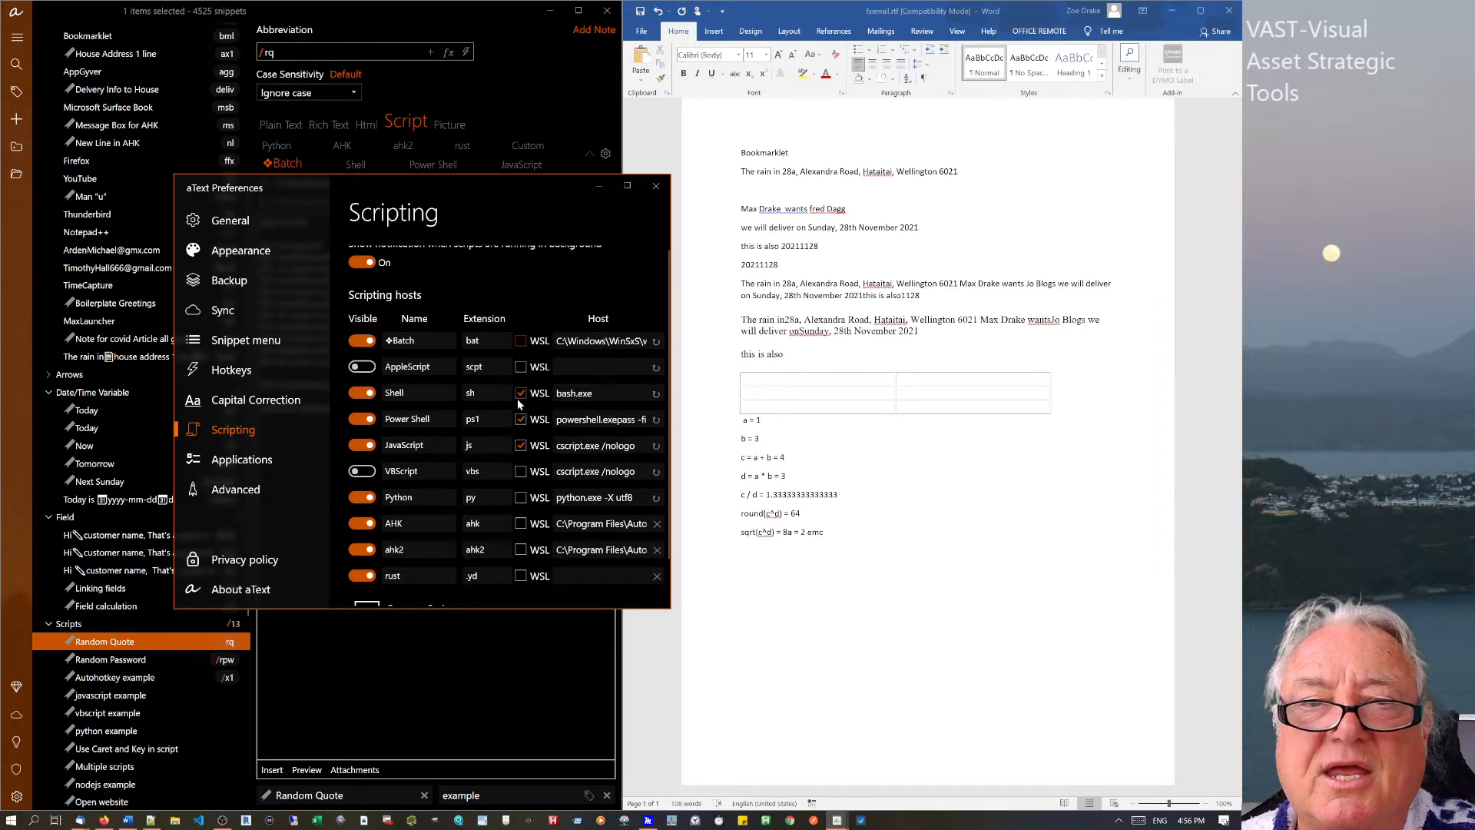
pyautogui.click(521, 419)
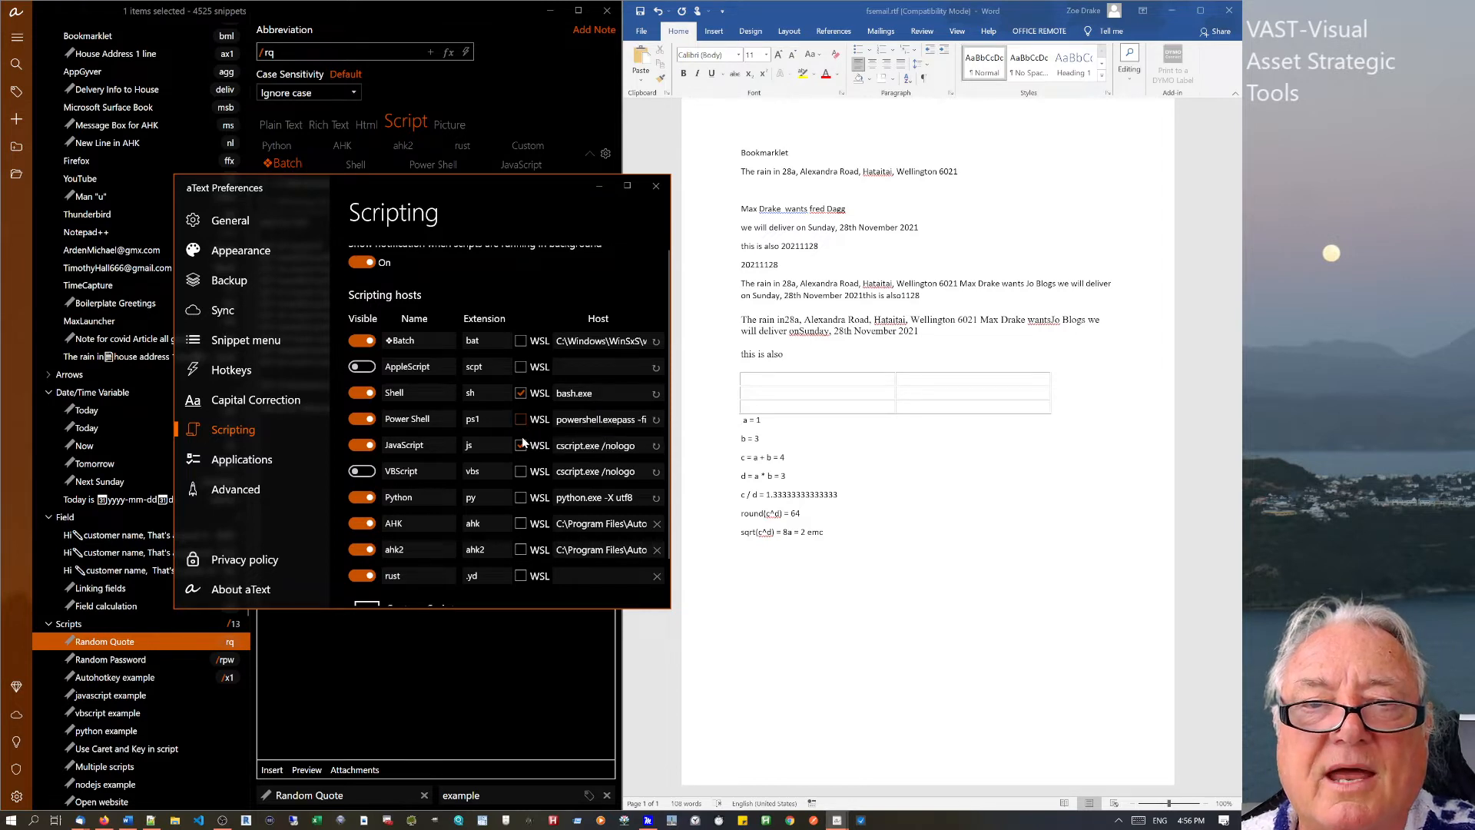
pyautogui.click(520, 446)
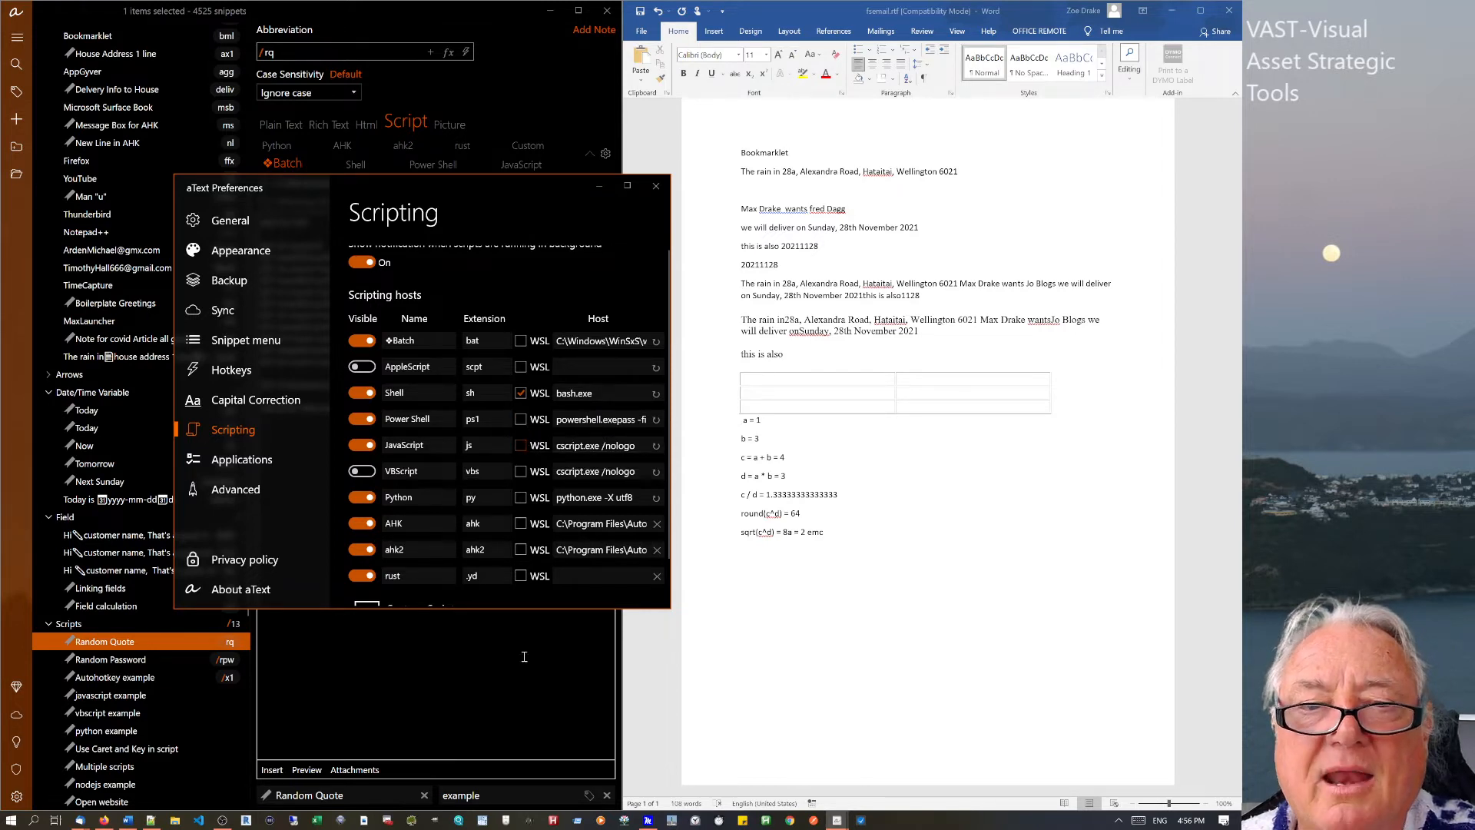
pyautogui.click(628, 578)
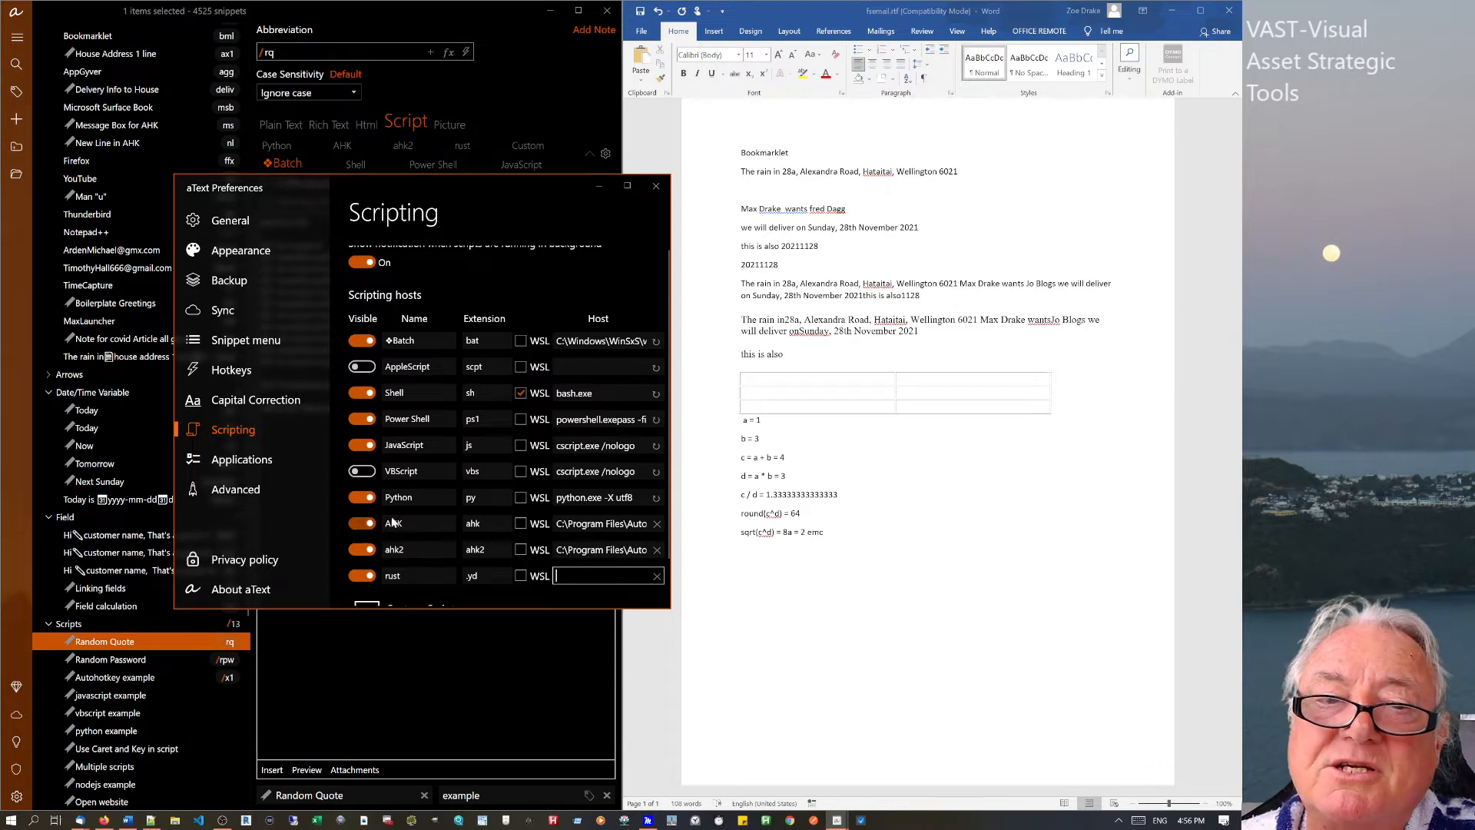
pyautogui.doubleClick(488, 526)
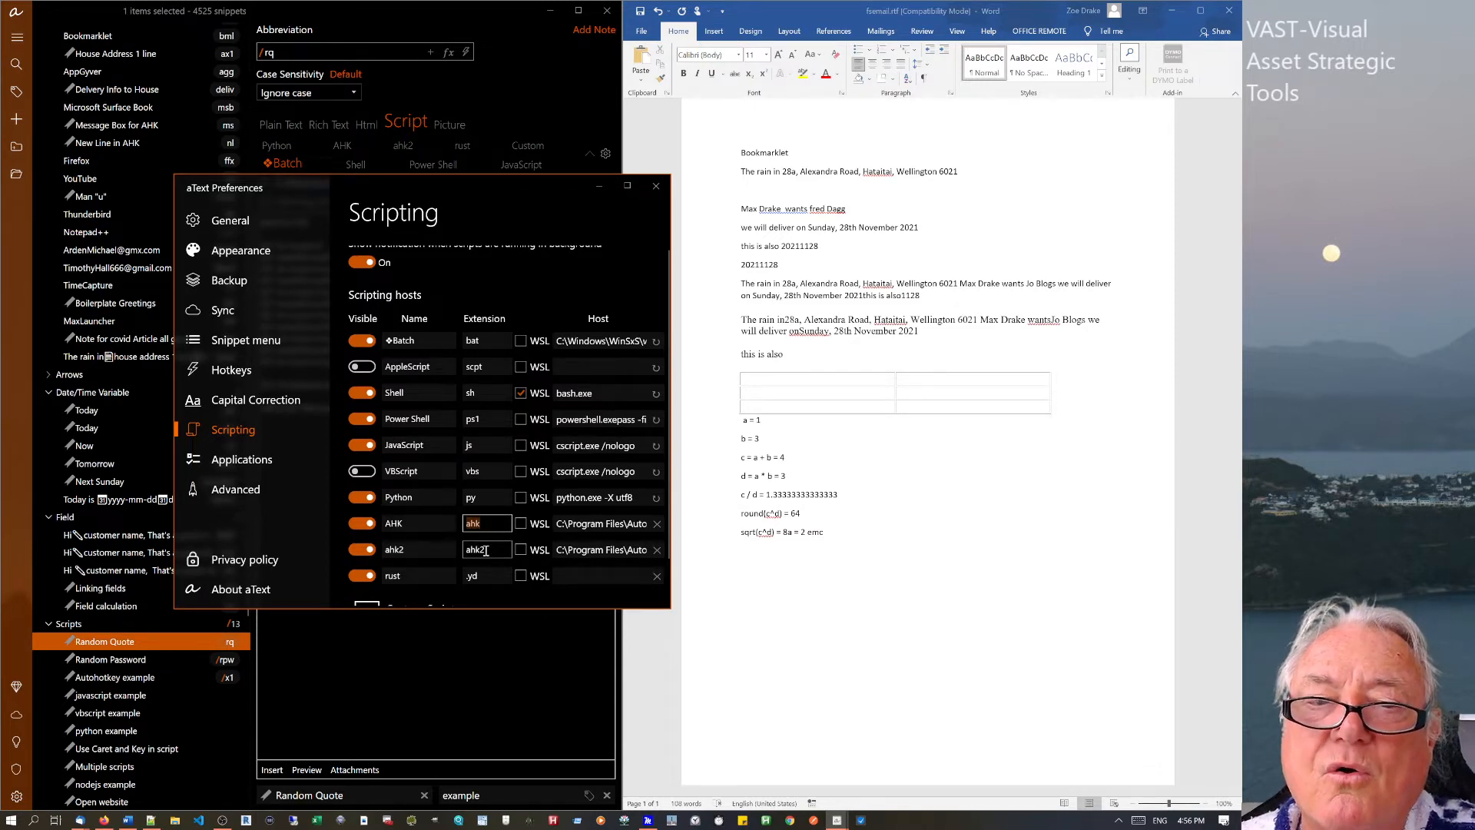
pyautogui.doubleClick(491, 552)
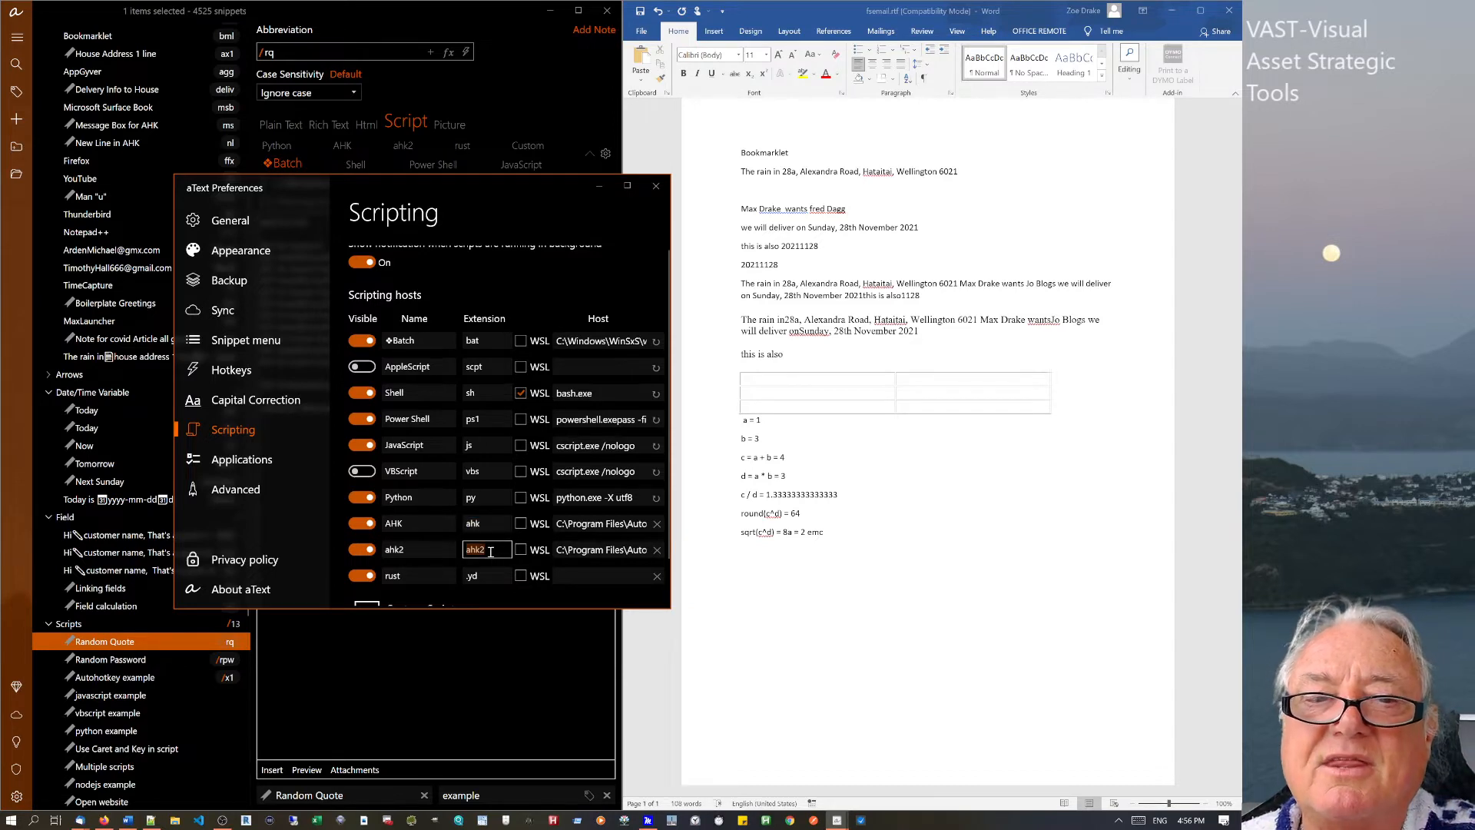
pyautogui.scroll(1, 487, 513)
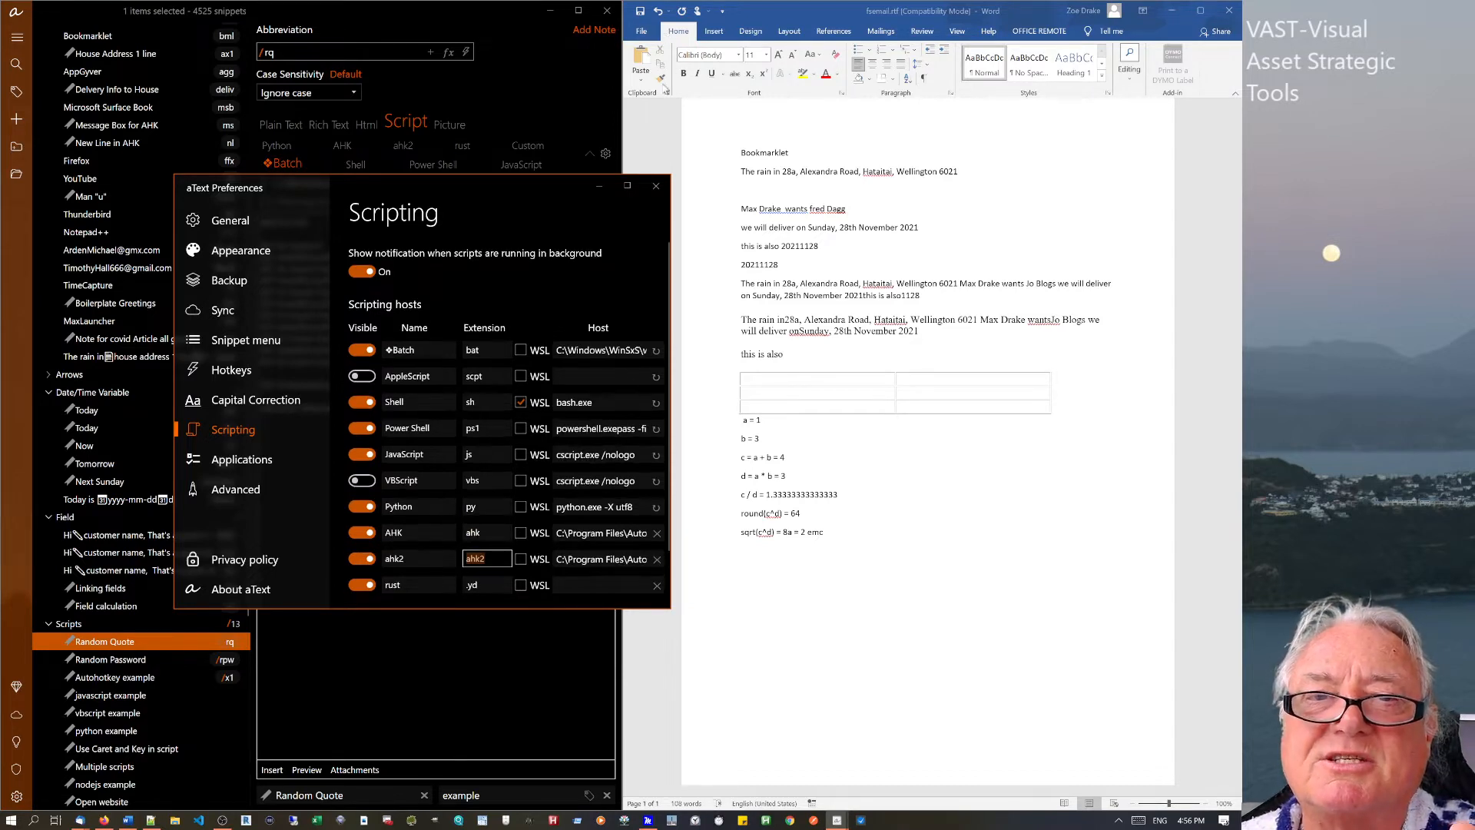
pyautogui.click(656, 188)
# Switch the Random Quote snippet's script language to Power Shell.
pyautogui.click(401, 392)
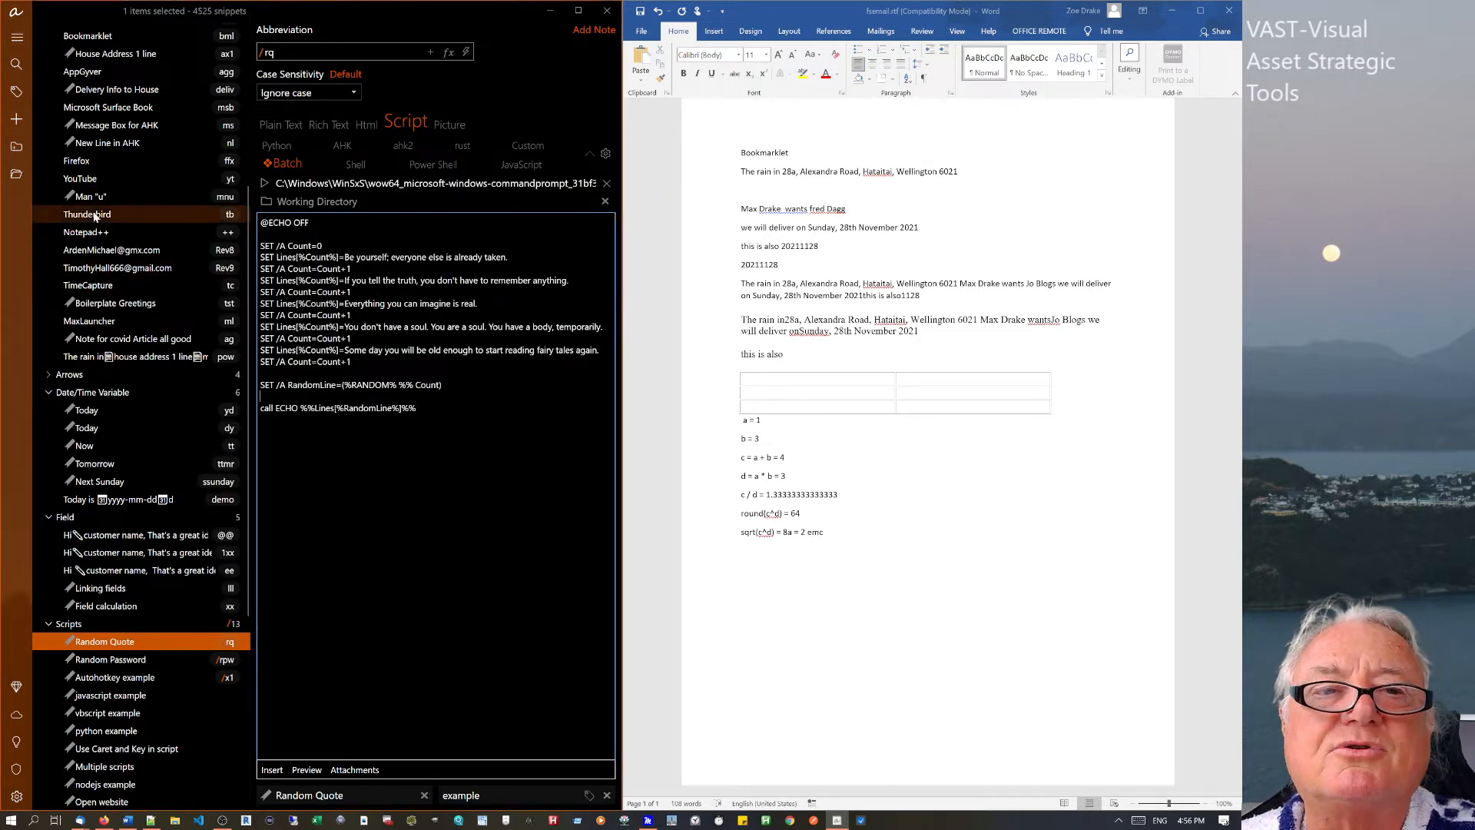
pyautogui.scroll(1, 98, 224)
pyautogui.scroll(5, 98, 223)
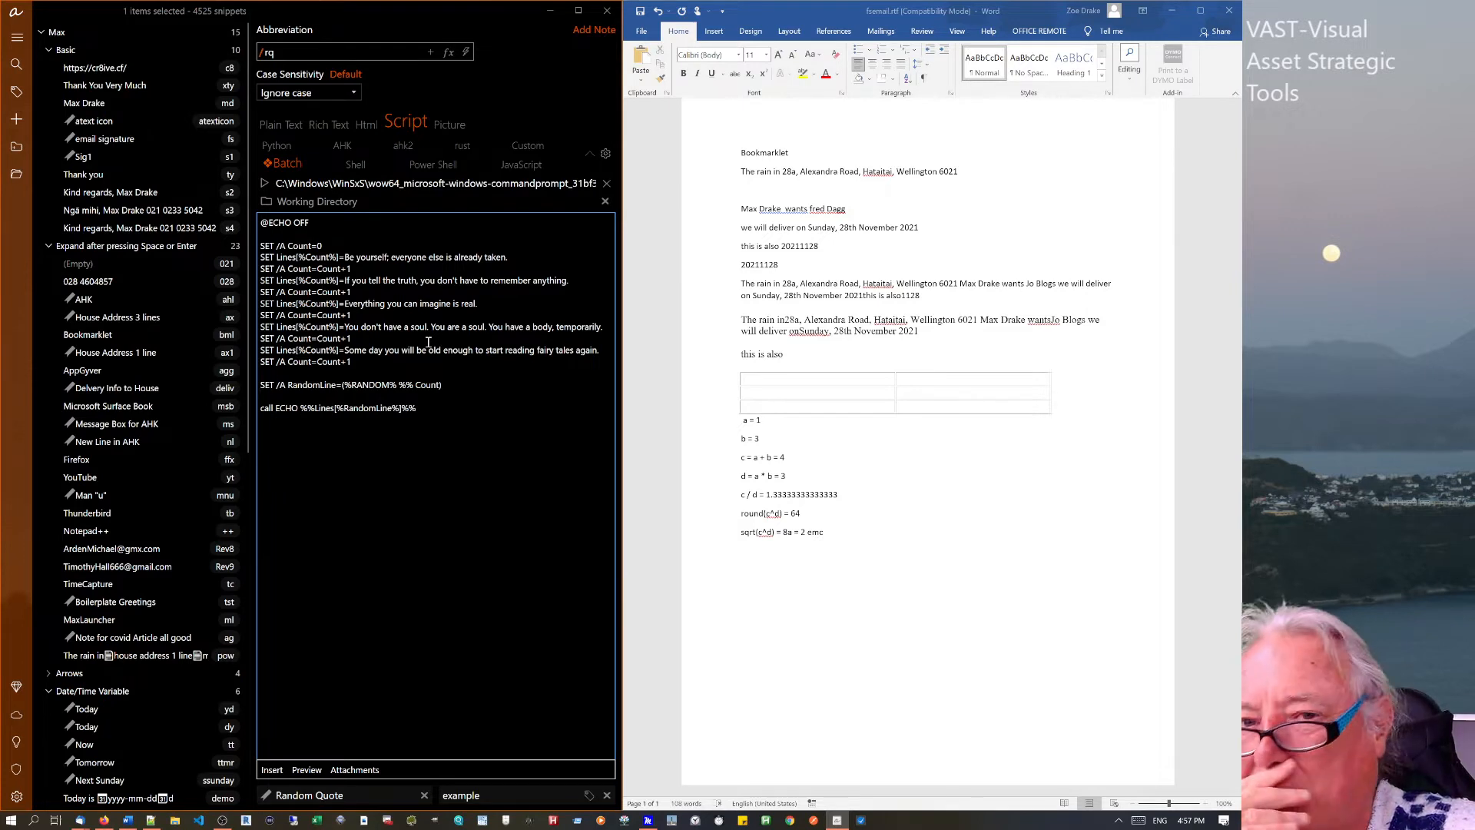
pyautogui.click(431, 165)
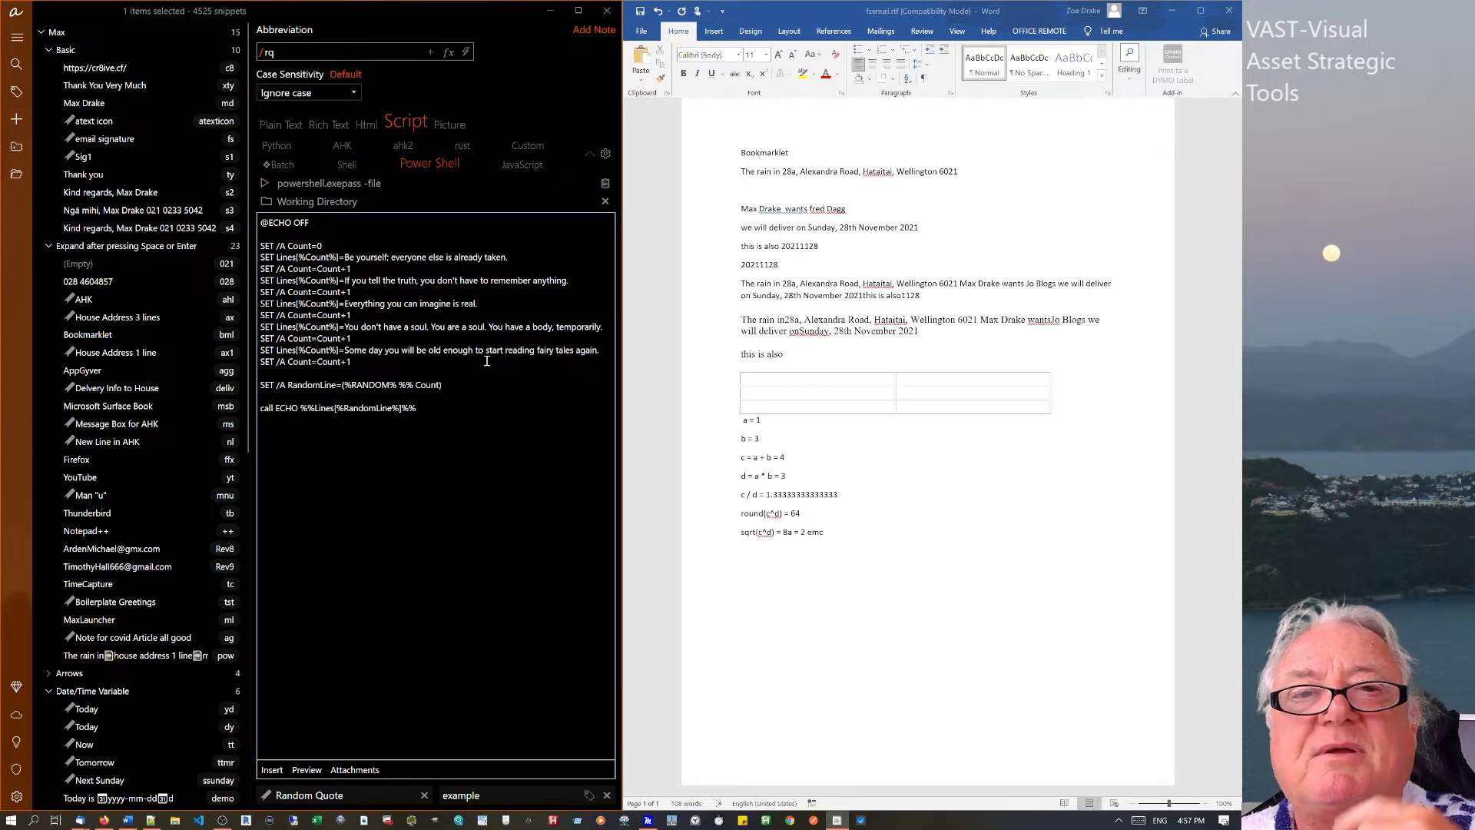
pyautogui.click(437, 241)
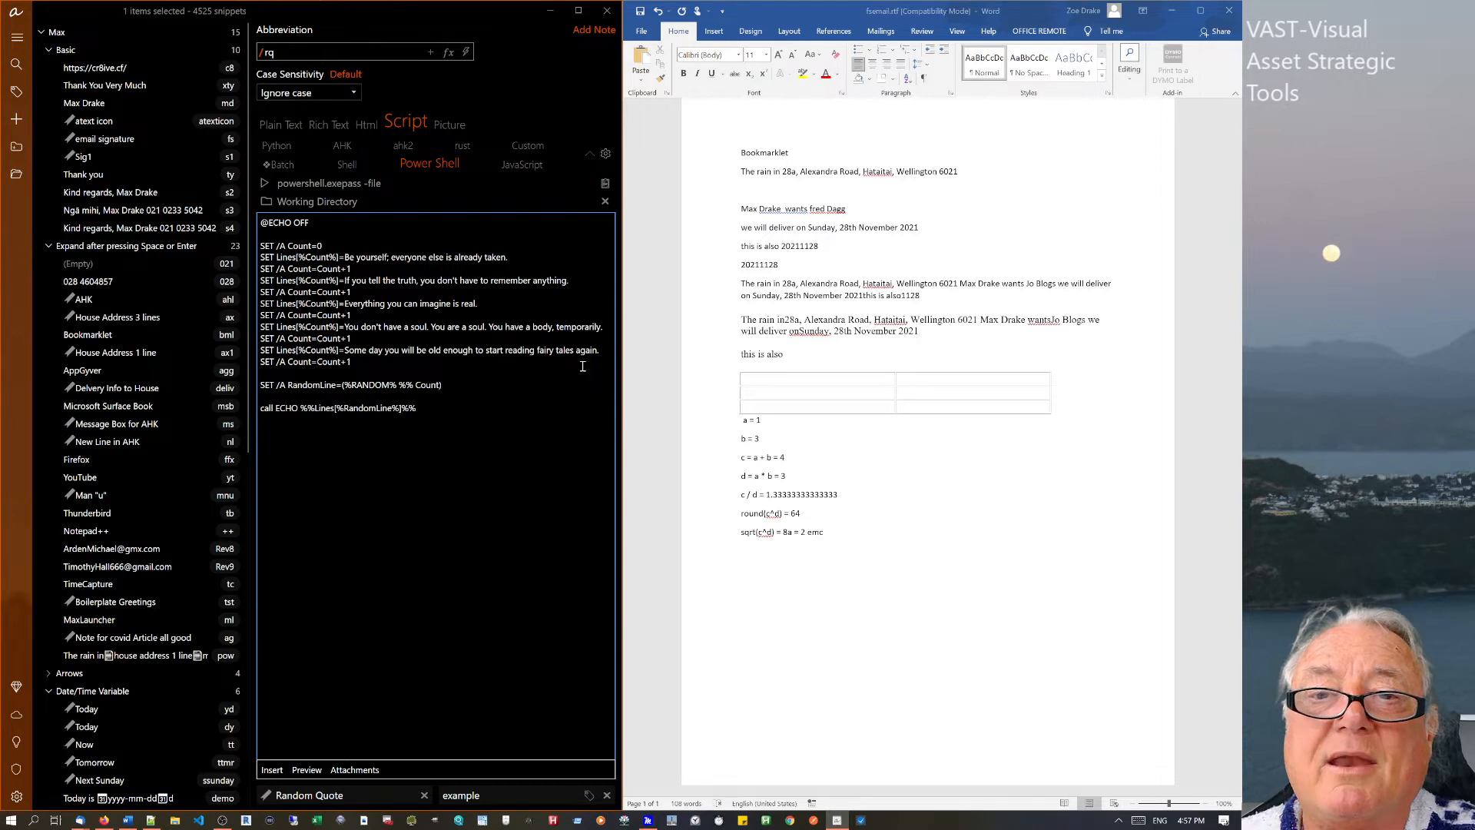
pyautogui.click(831, 534)
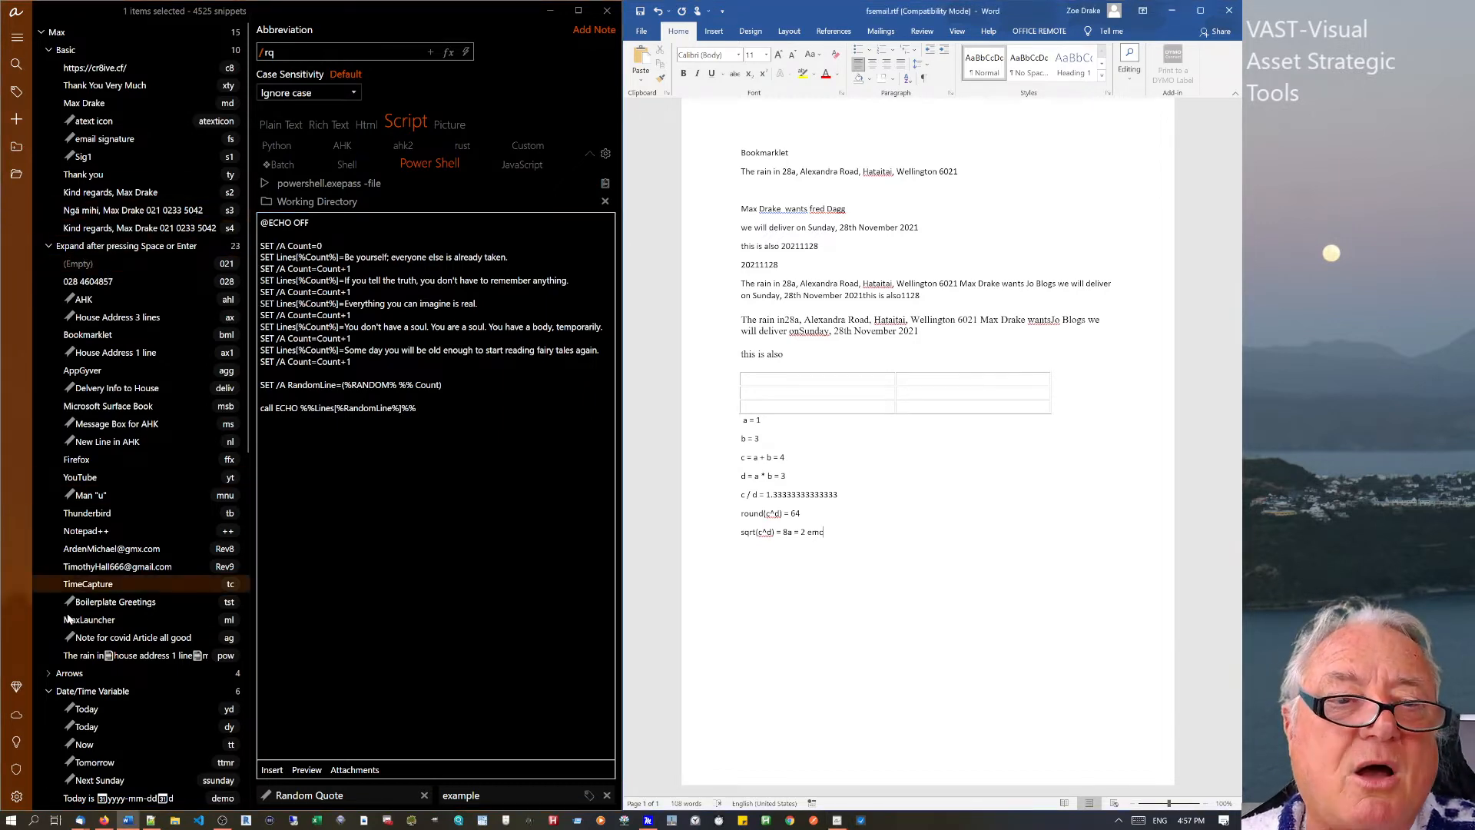
# Collapse the Date/Time Variable and Field groups and show the Scripts group's / prefix settings.
pyautogui.click(66, 687)
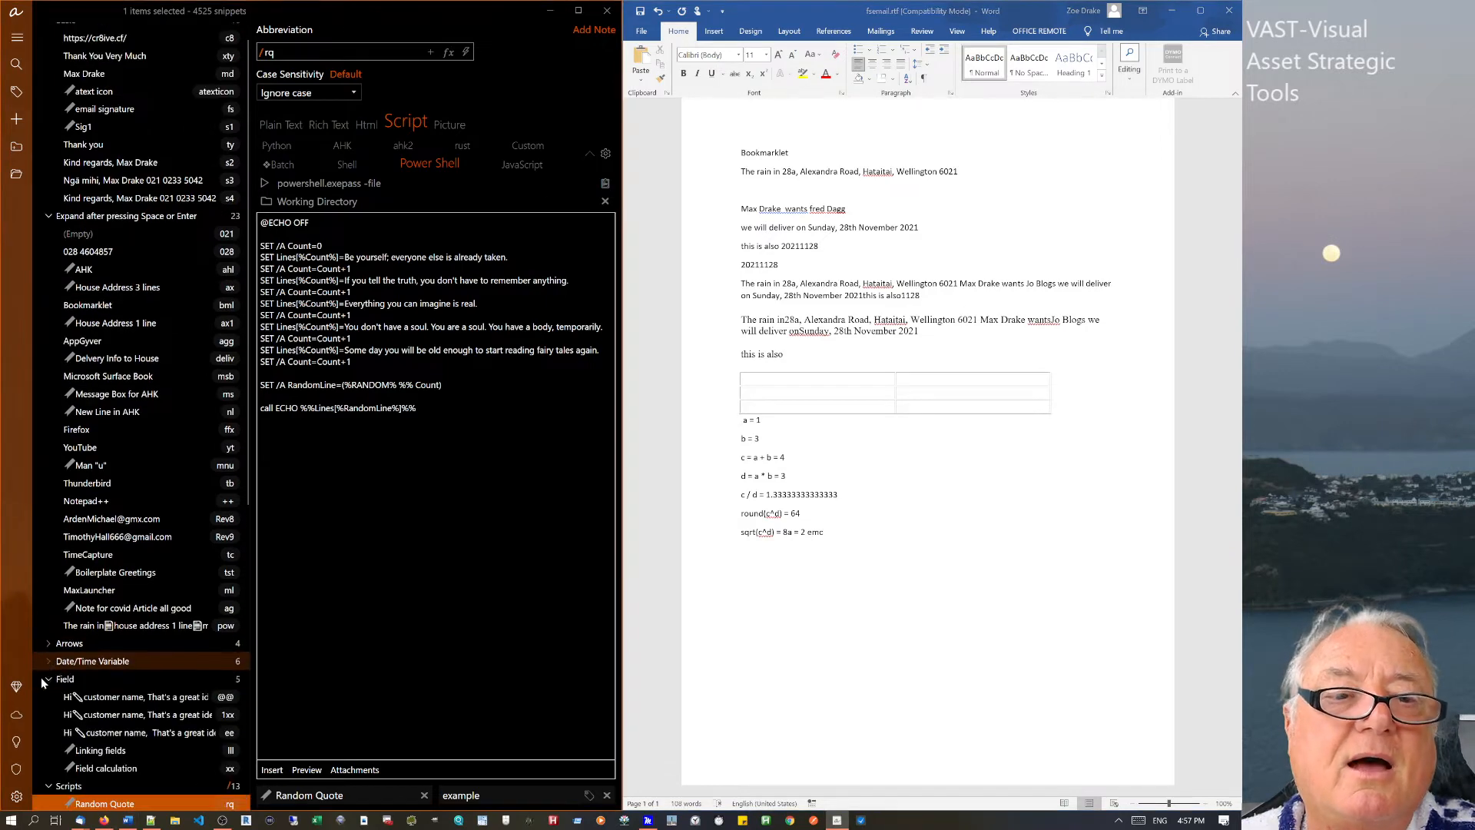
pyautogui.click(48, 677)
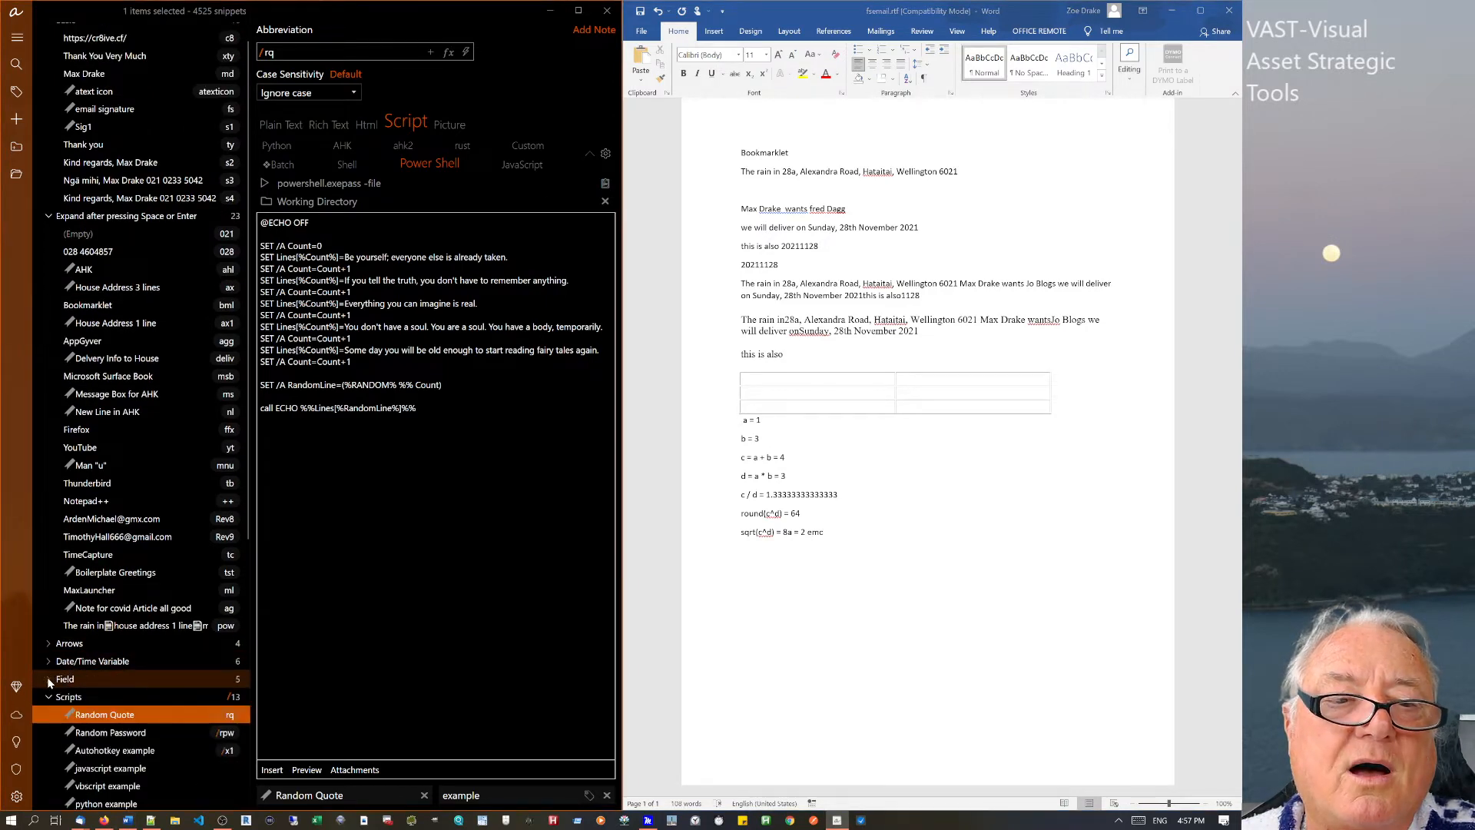
pyautogui.click(67, 697)
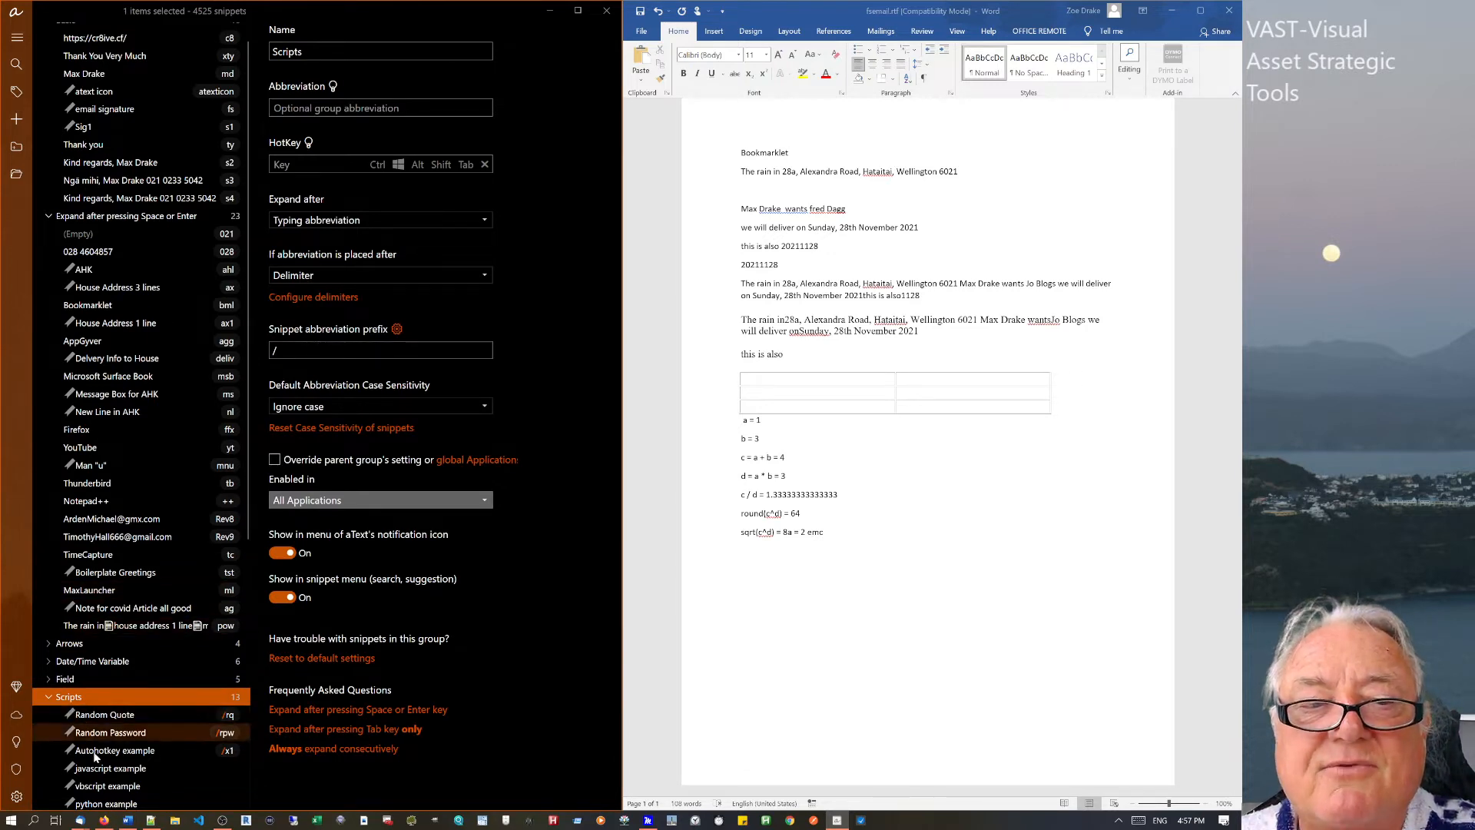
# On a new Word line, trigger Scripts snippets: the Autohotkey example, /x1 and /rq.
pyautogui.click(302, 350)
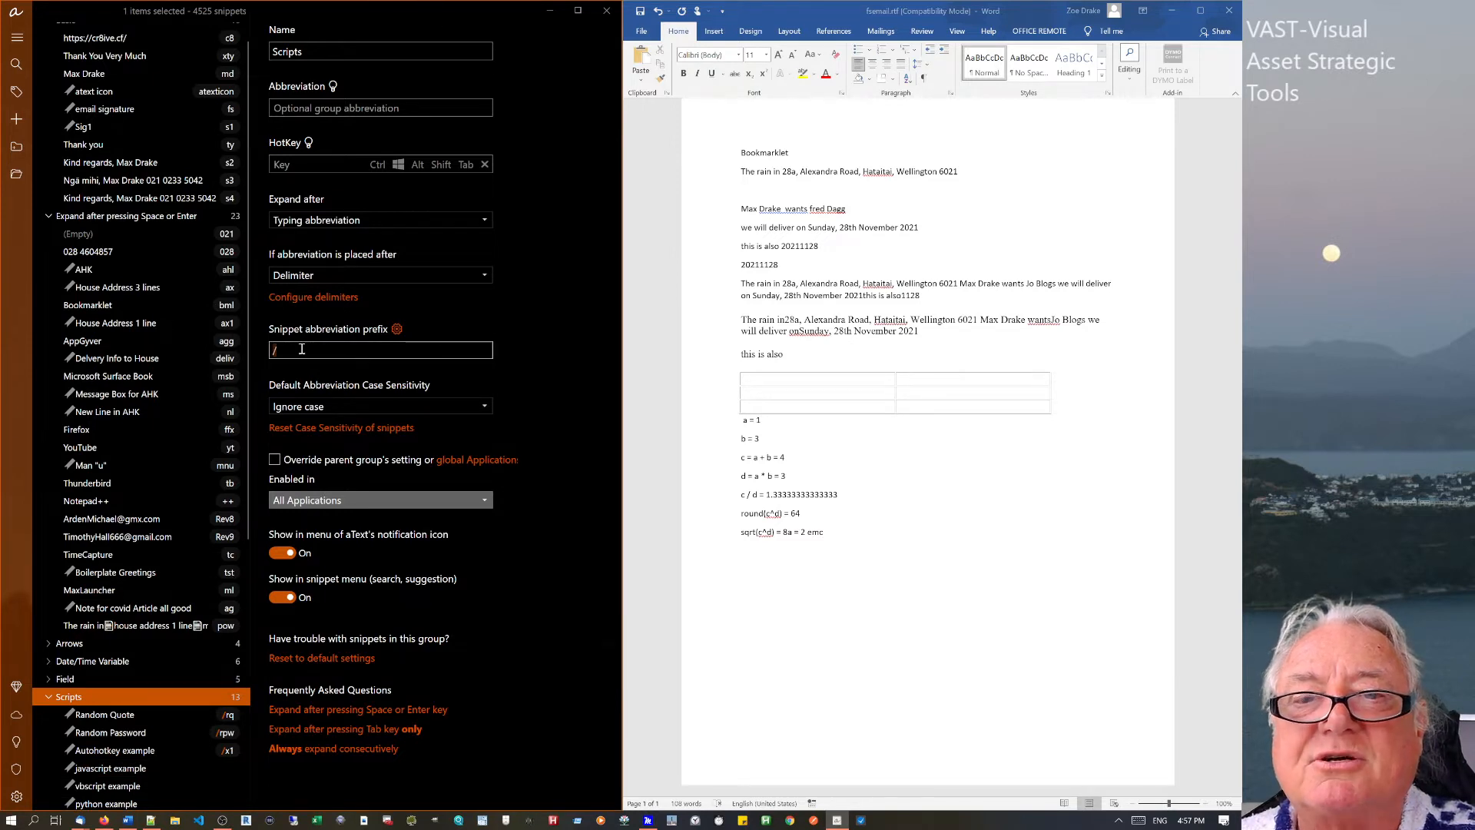
pyautogui.click(833, 536)
pyautogui.press('Return')
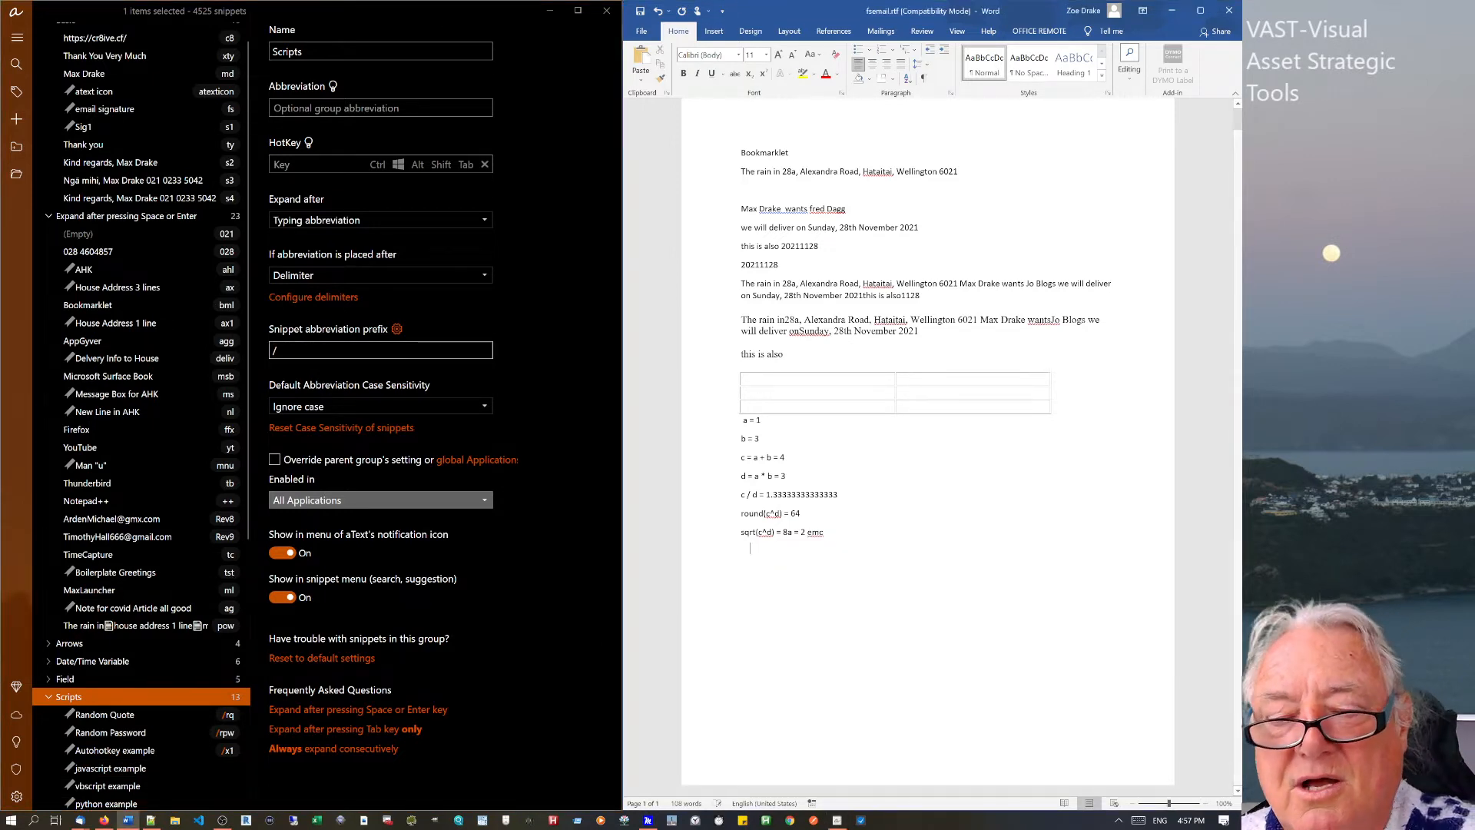
pyautogui.write('/')
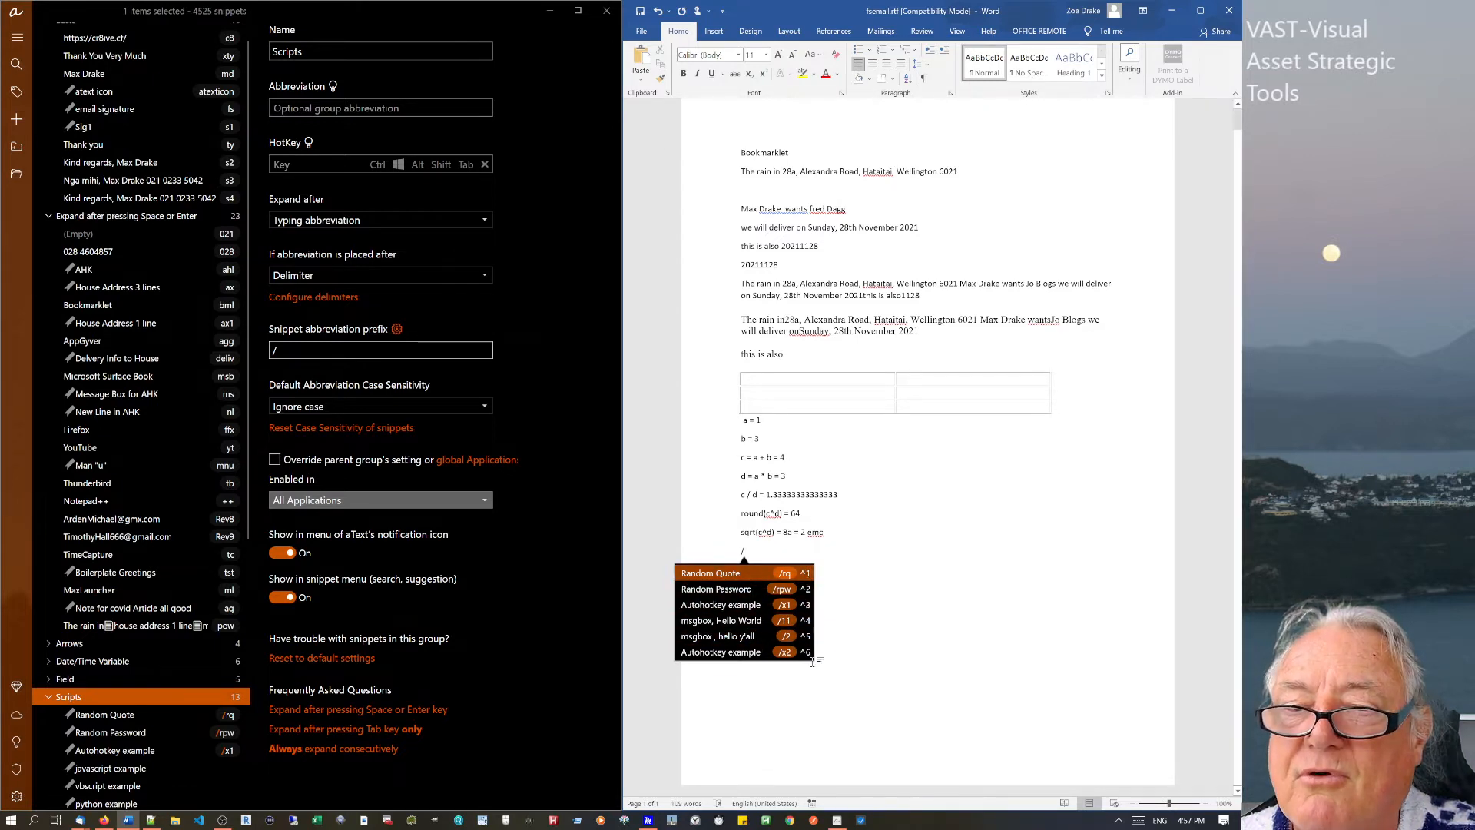
pyautogui.click(794, 605)
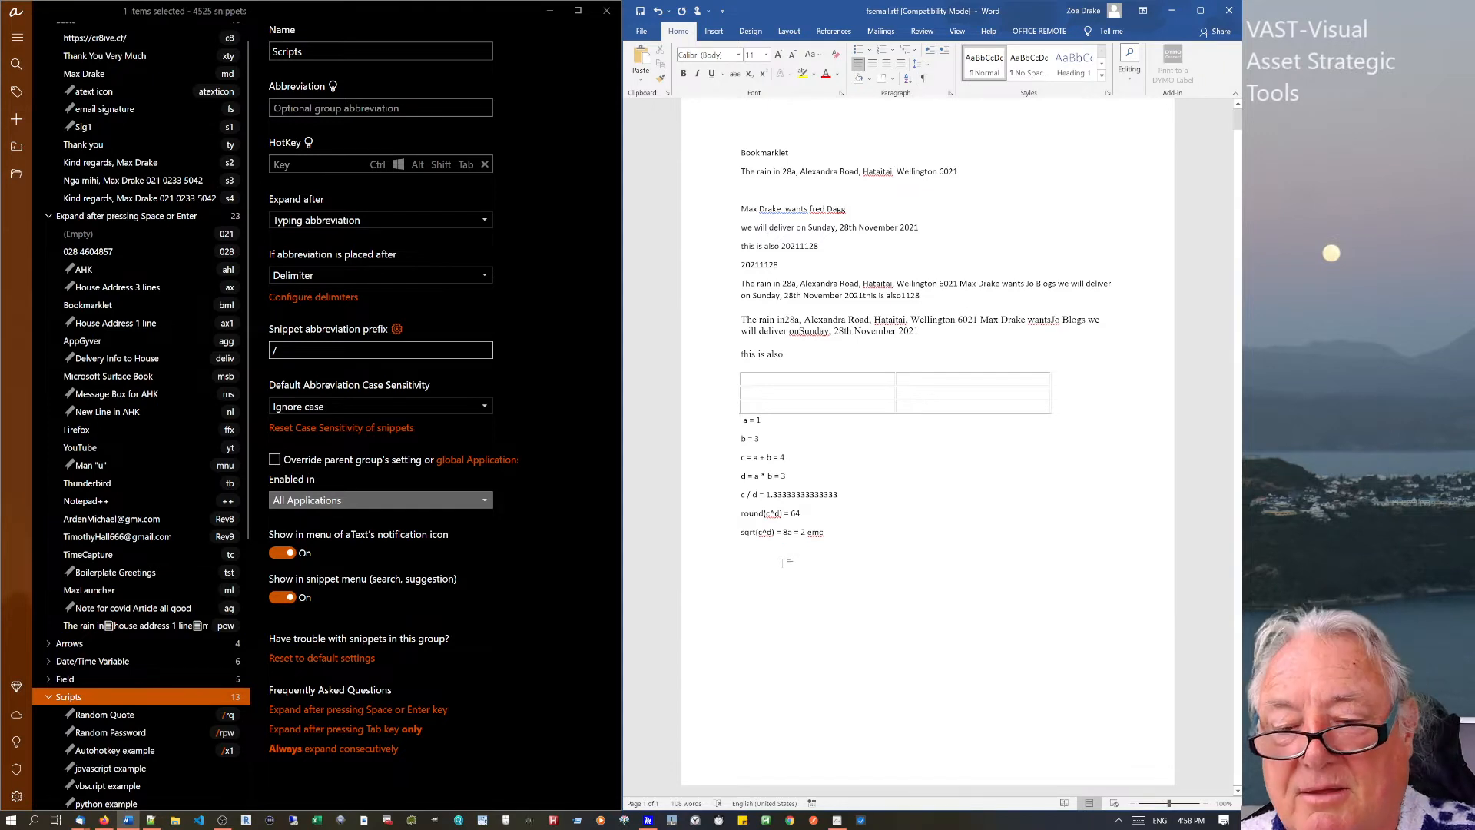
pyautogui.write('/')
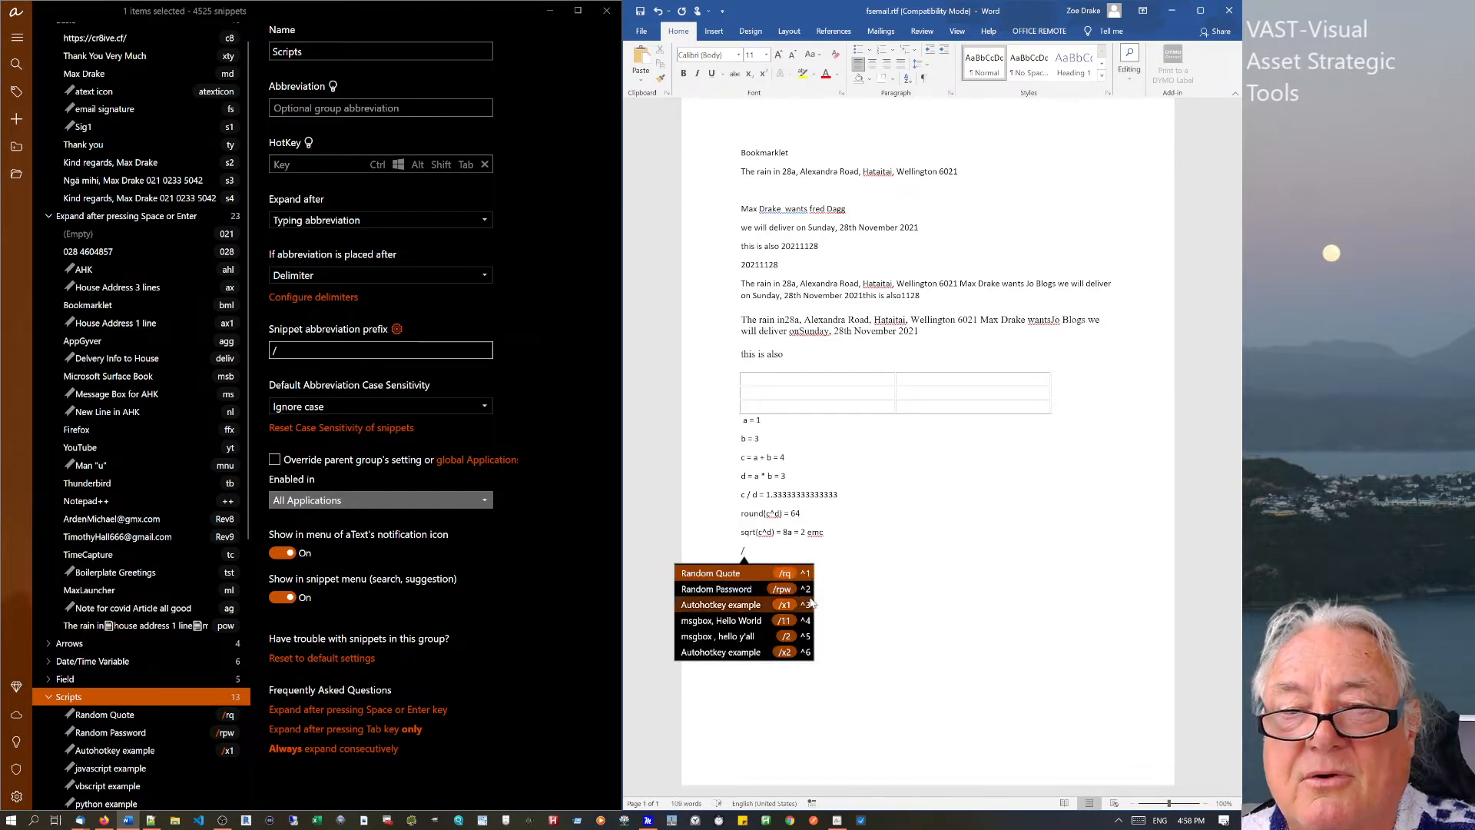
pyautogui.write('x1')
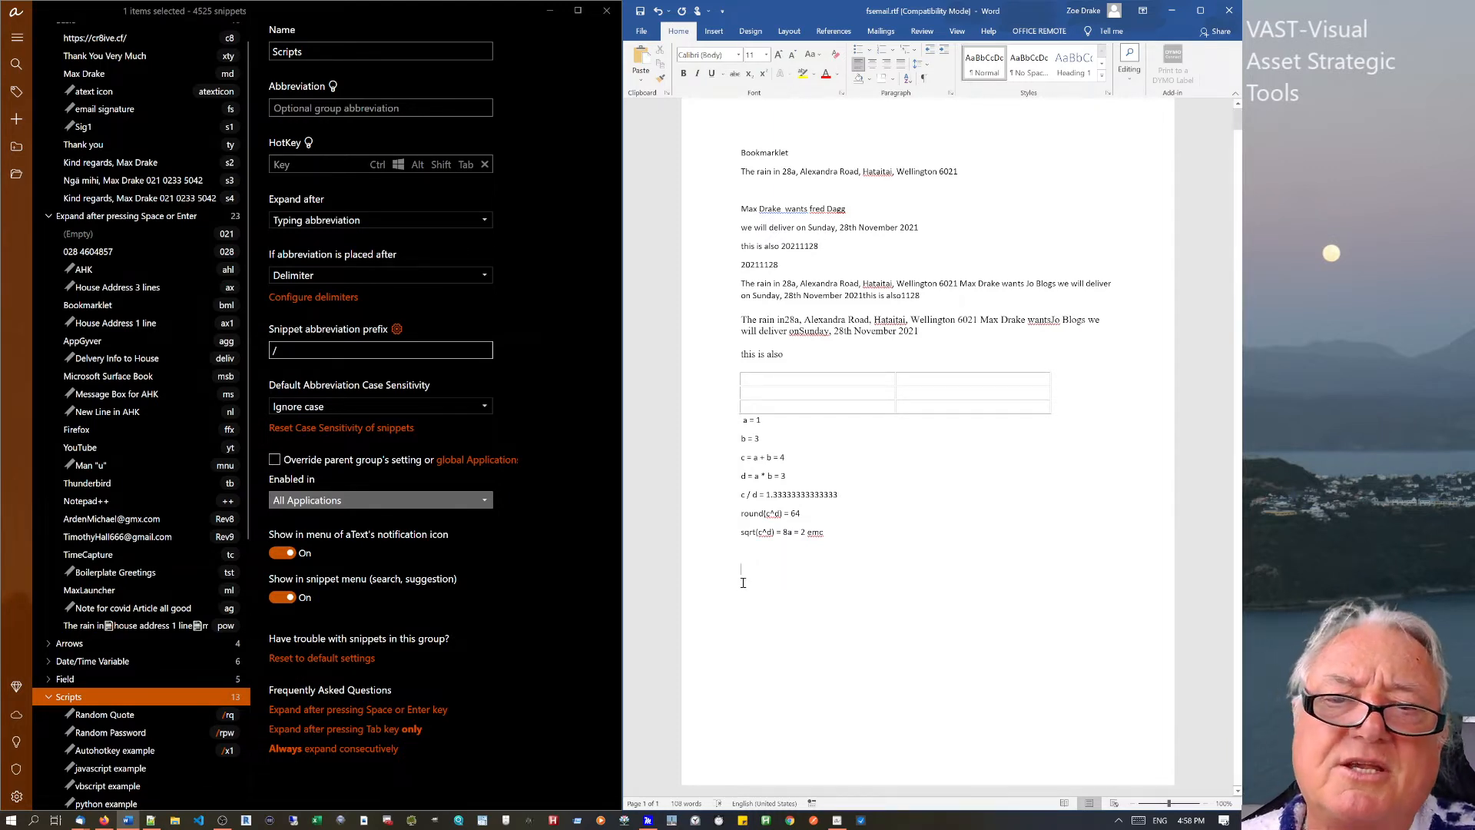
pyautogui.write('/')
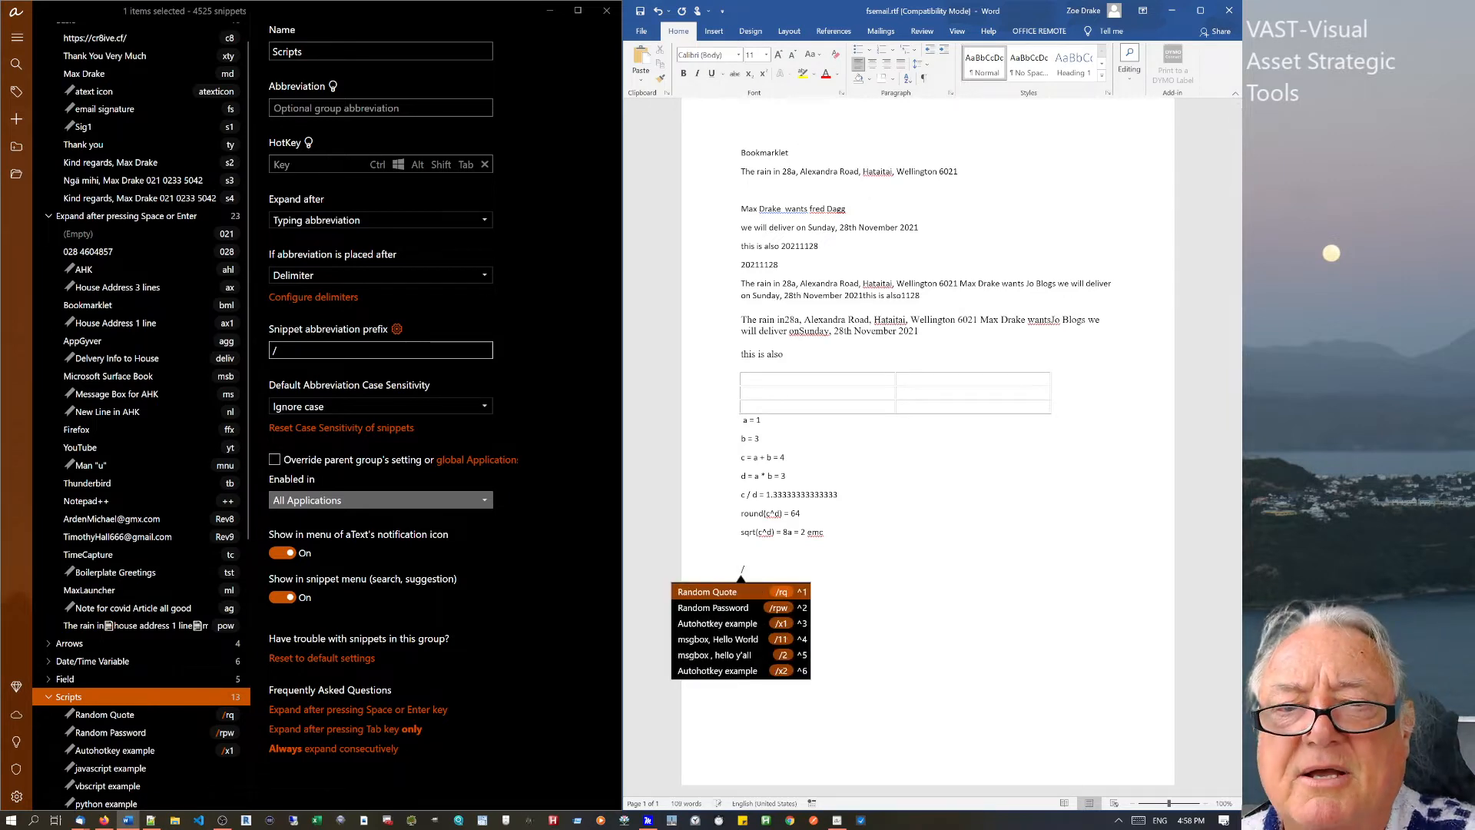
pyautogui.write('r')
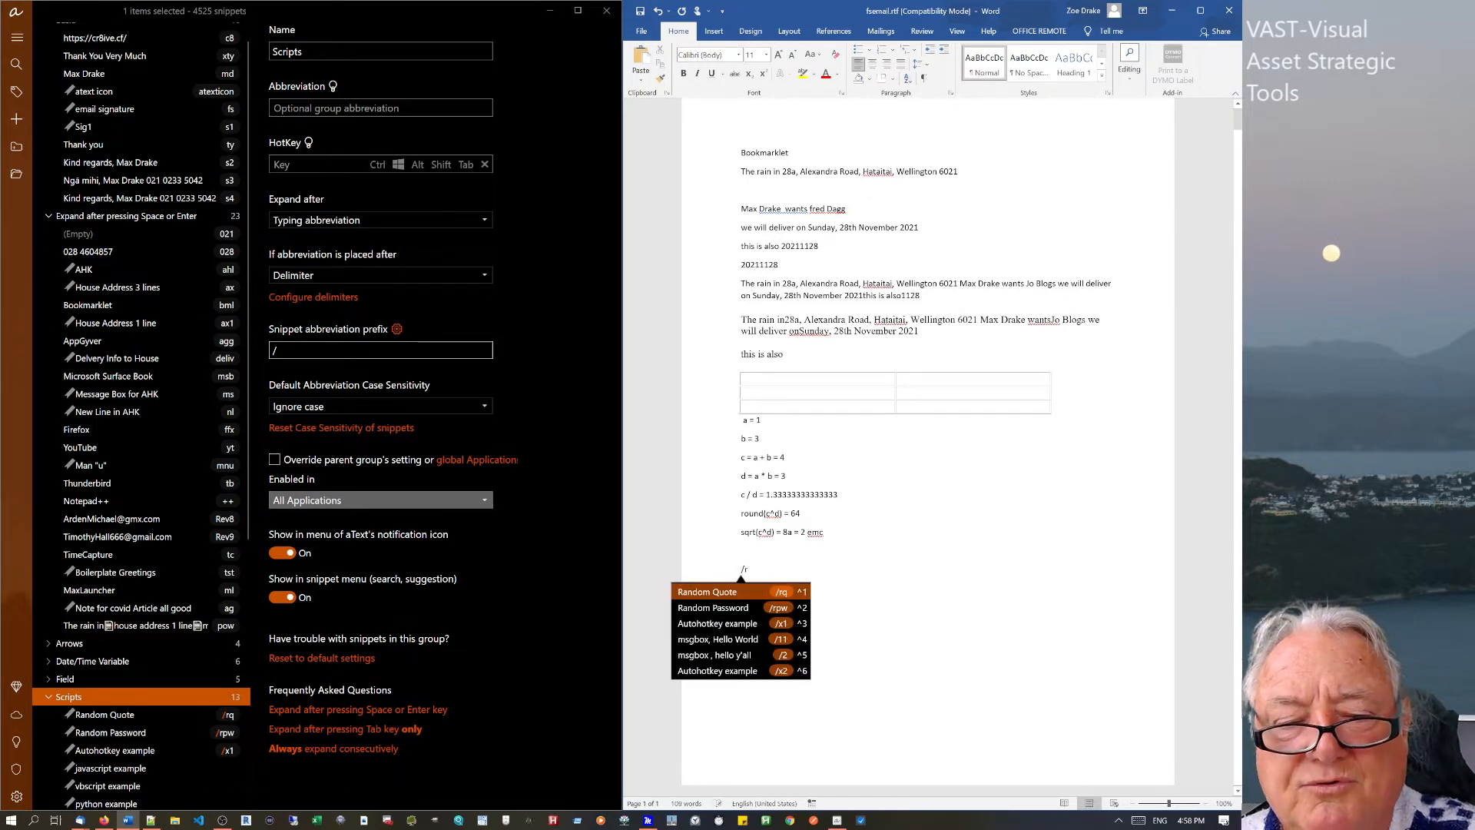
pyautogui.write('q')
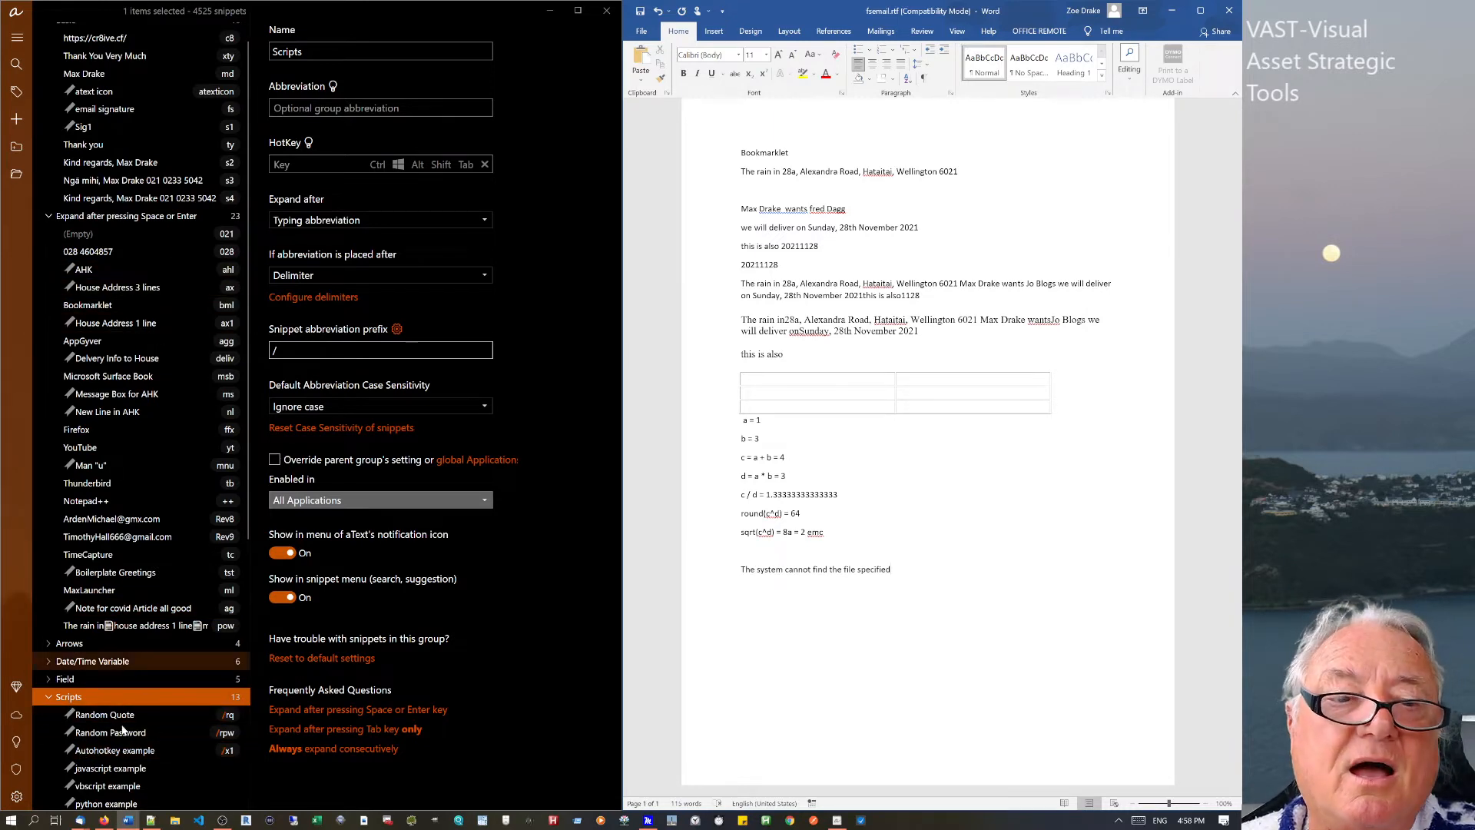
# Switch Random Quote to Batch, test it in Word with r, and check the command-prompt interpreter path.
pyautogui.click(96, 719)
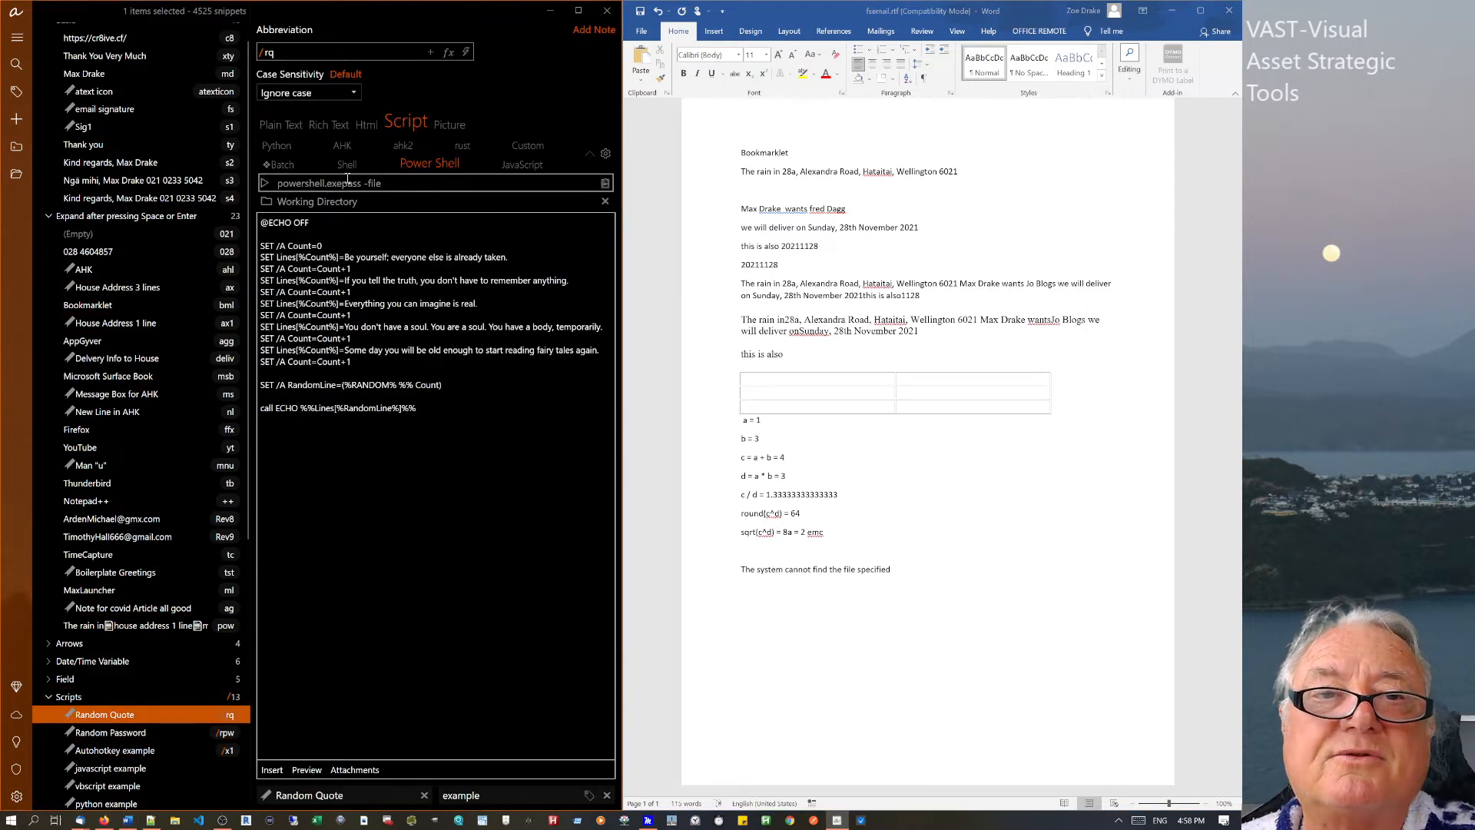
pyautogui.click(280, 164)
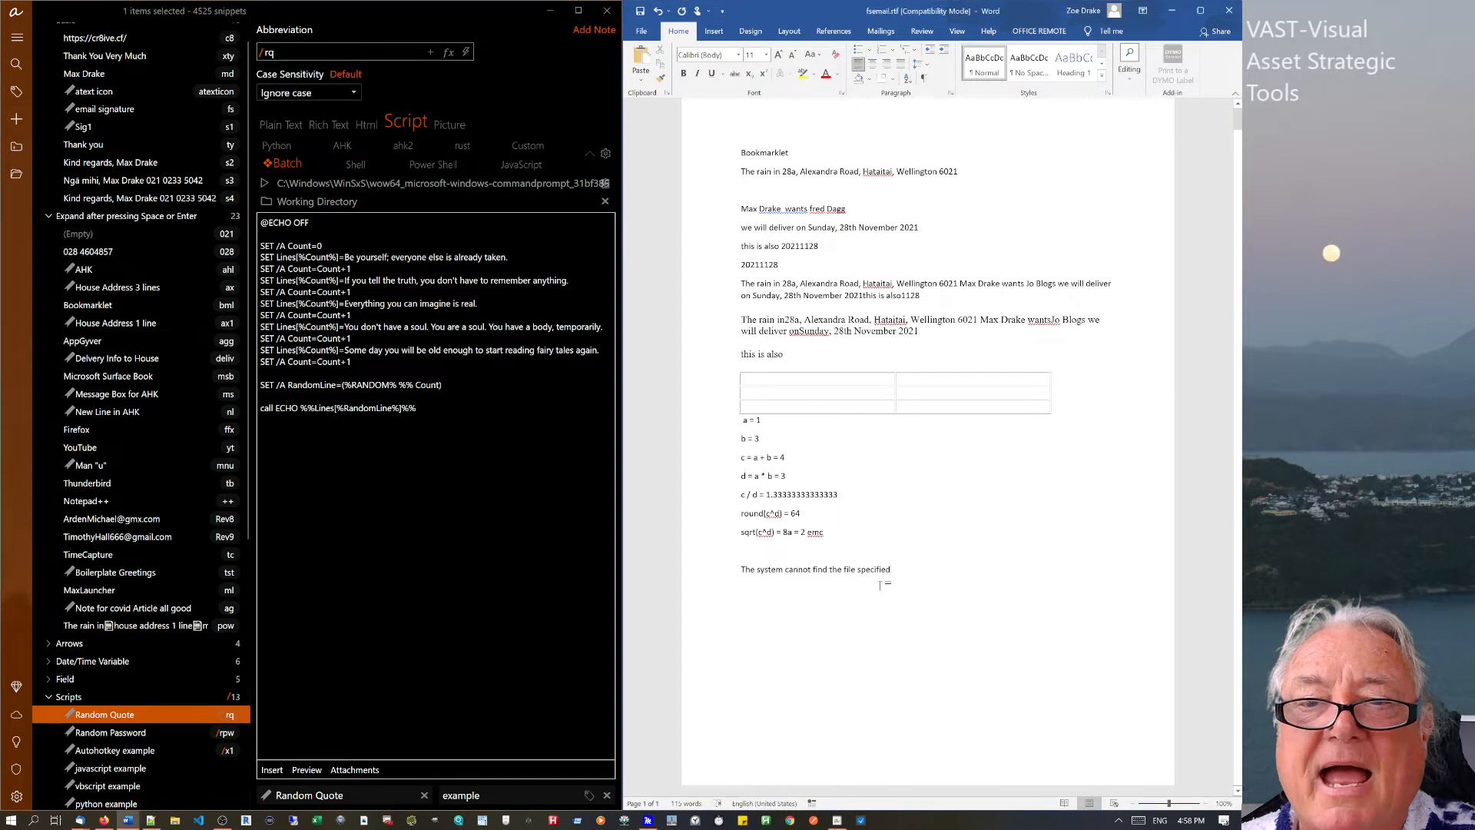
pyautogui.click(907, 572)
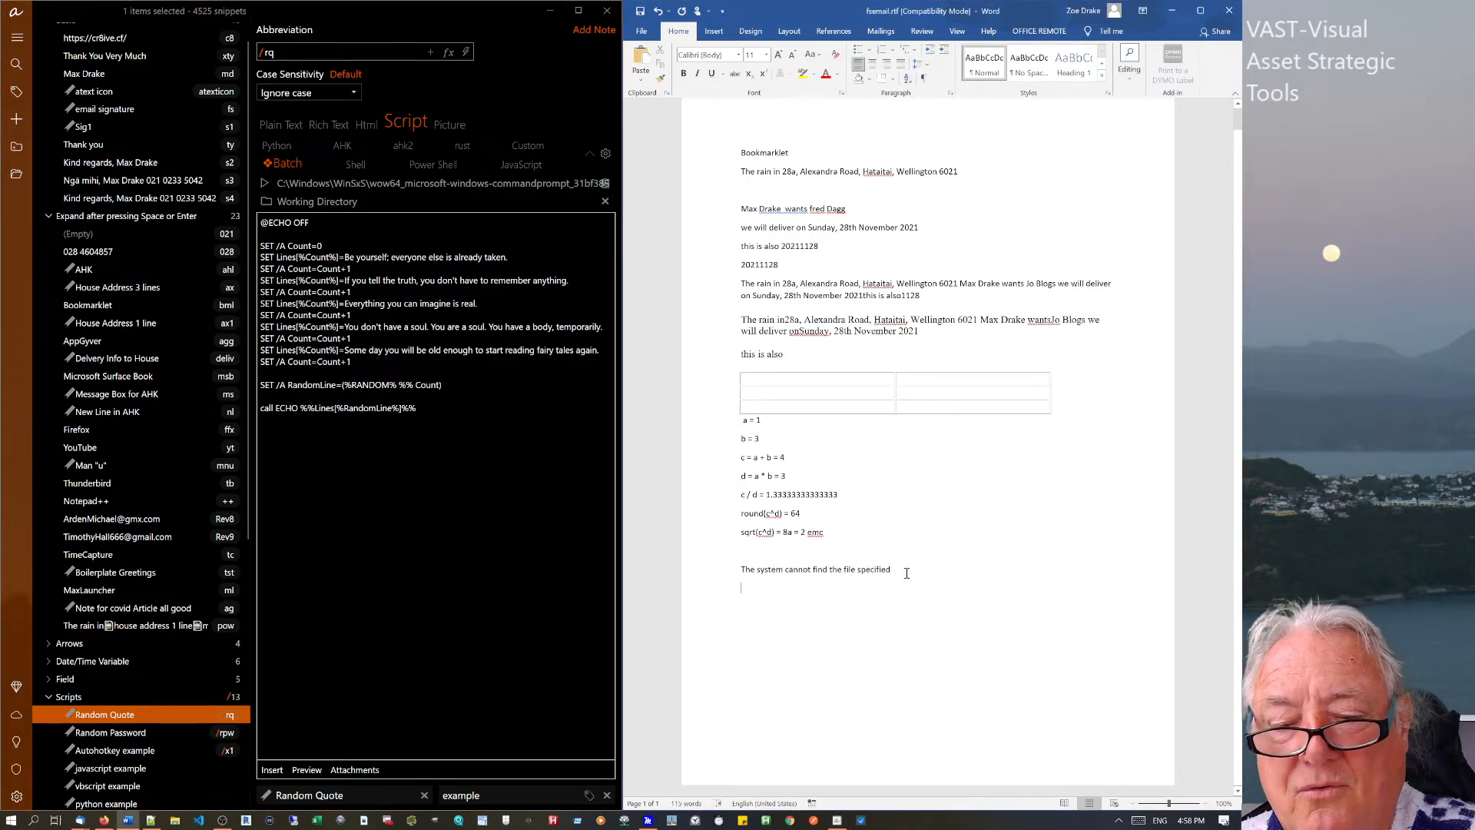
pyautogui.write('r')
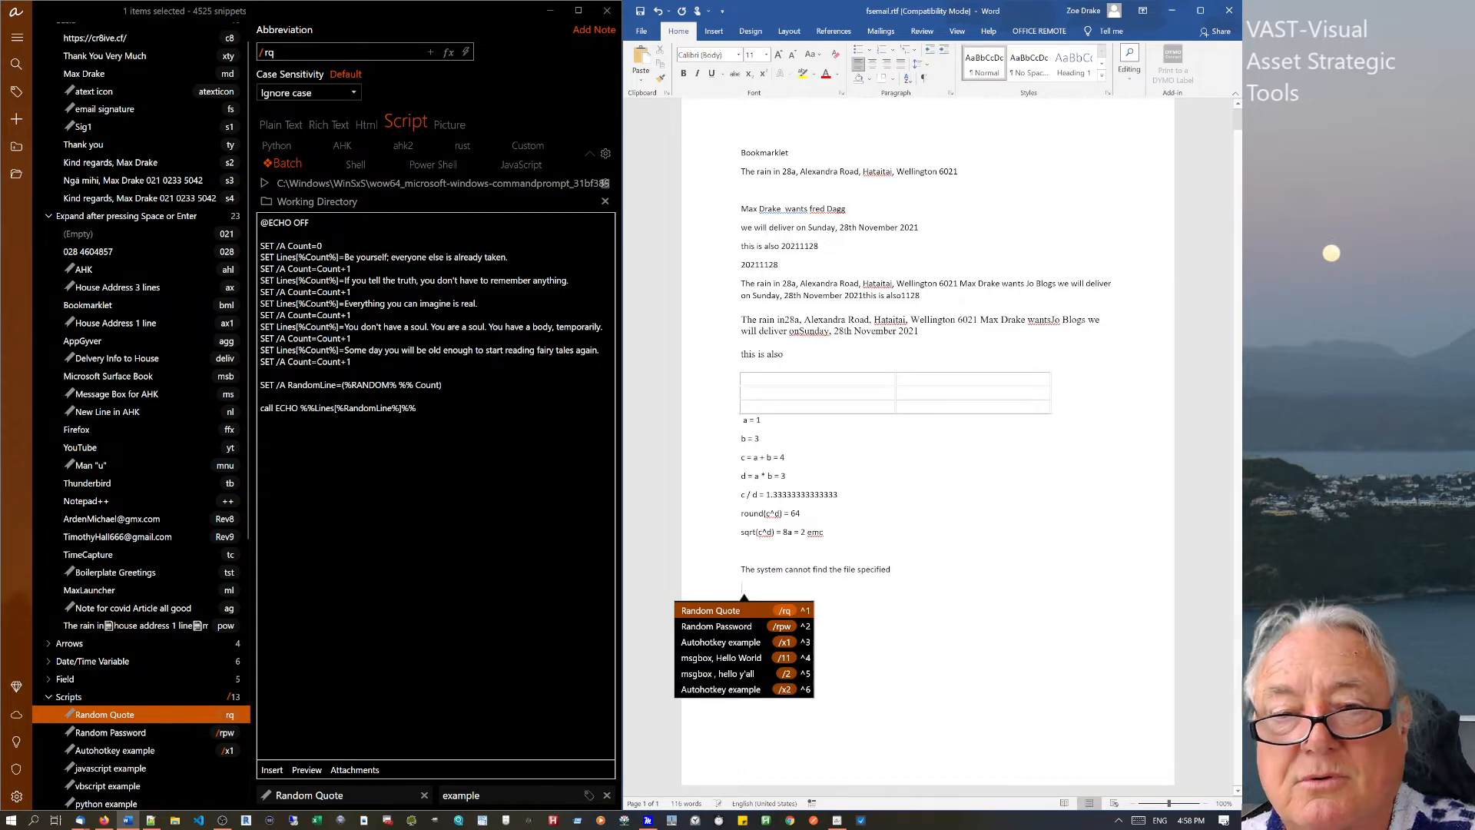
pyautogui.click(540, 185)
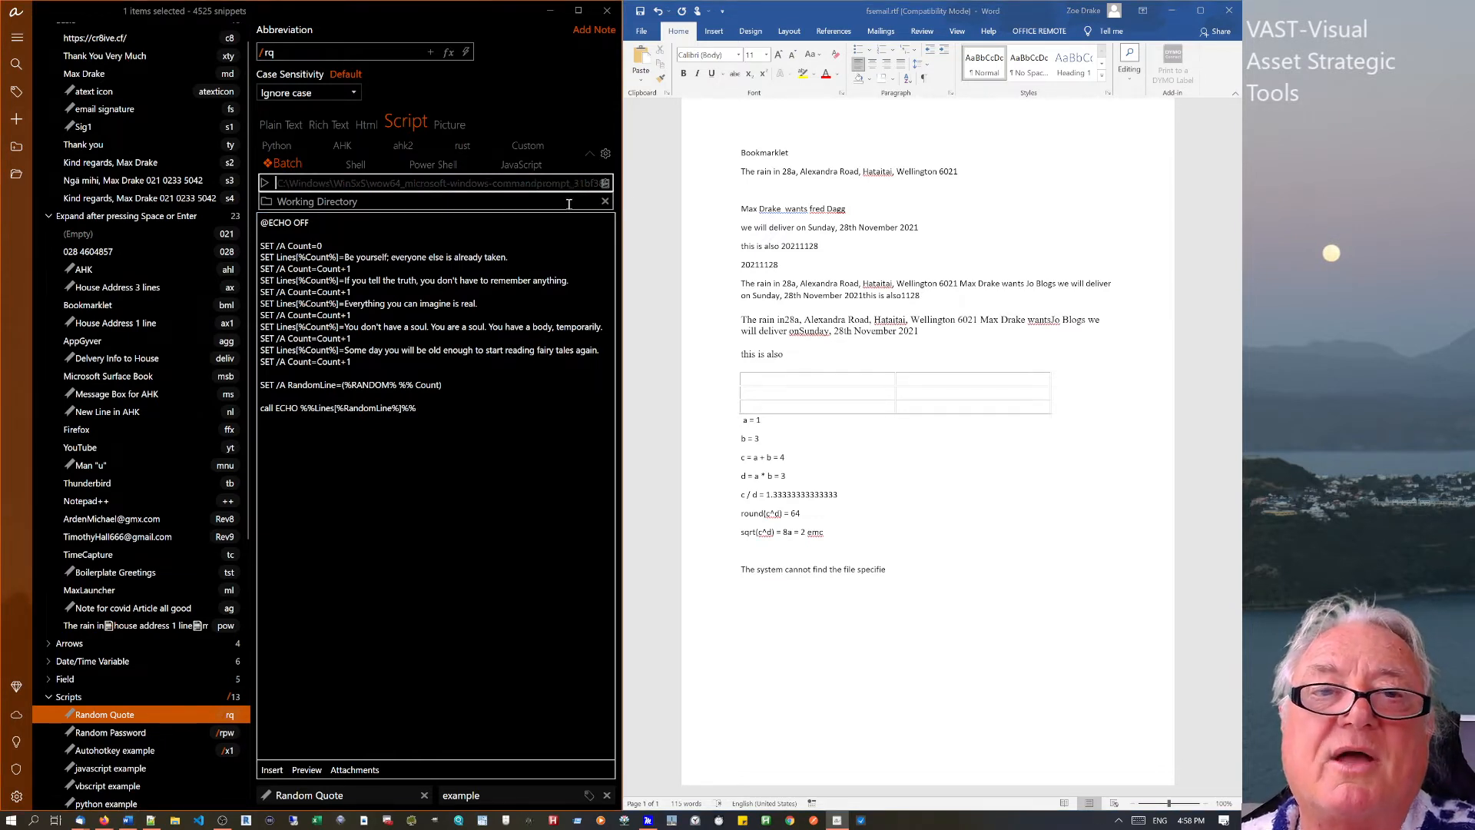
pyautogui.click(301, 238)
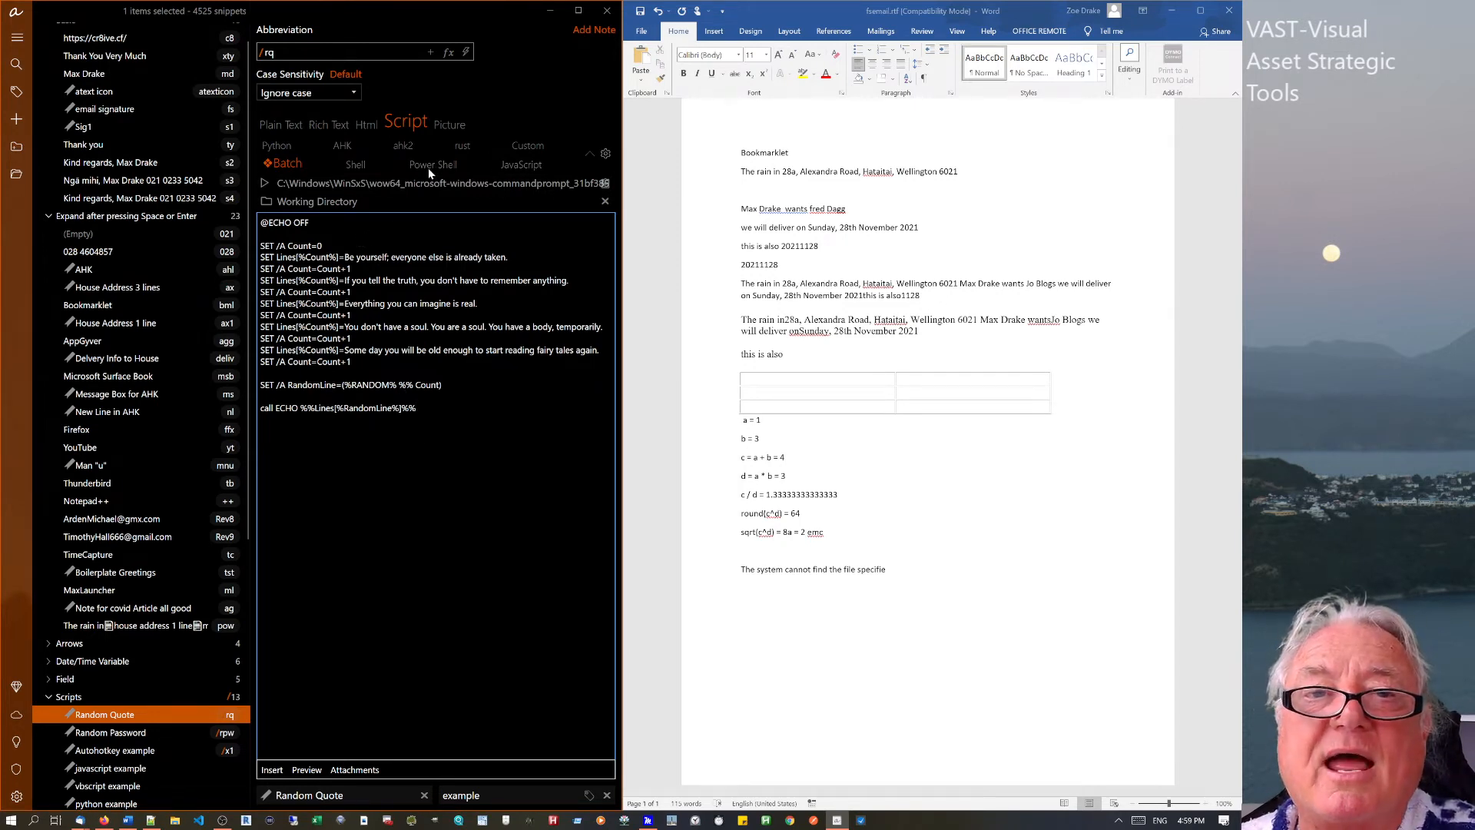
# Set Random Quote to AHK, then in Word run Random Quote and the msgbox, Hello World snippet via /.
pyautogui.click(354, 164)
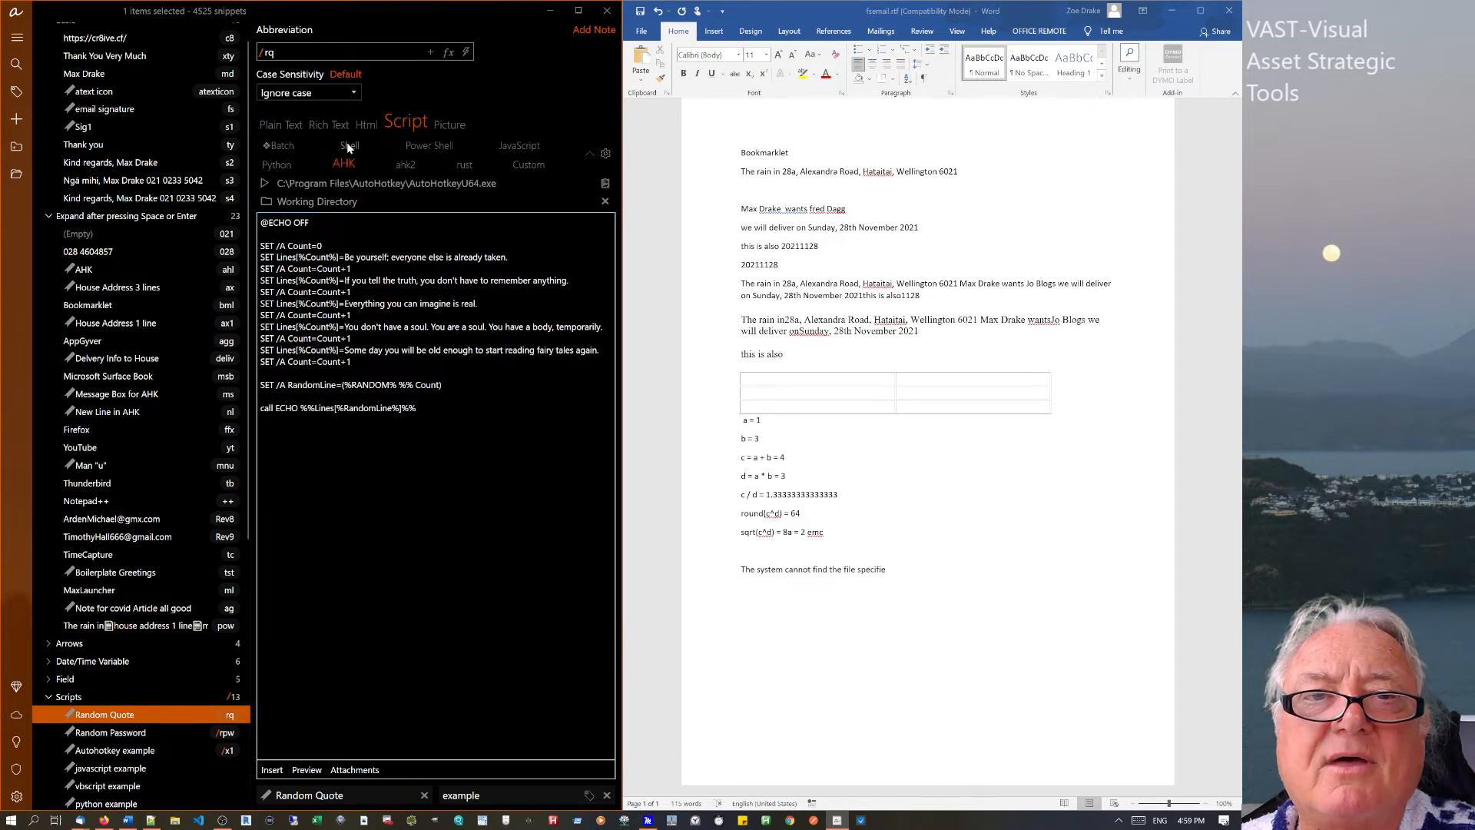
pyautogui.click(344, 145)
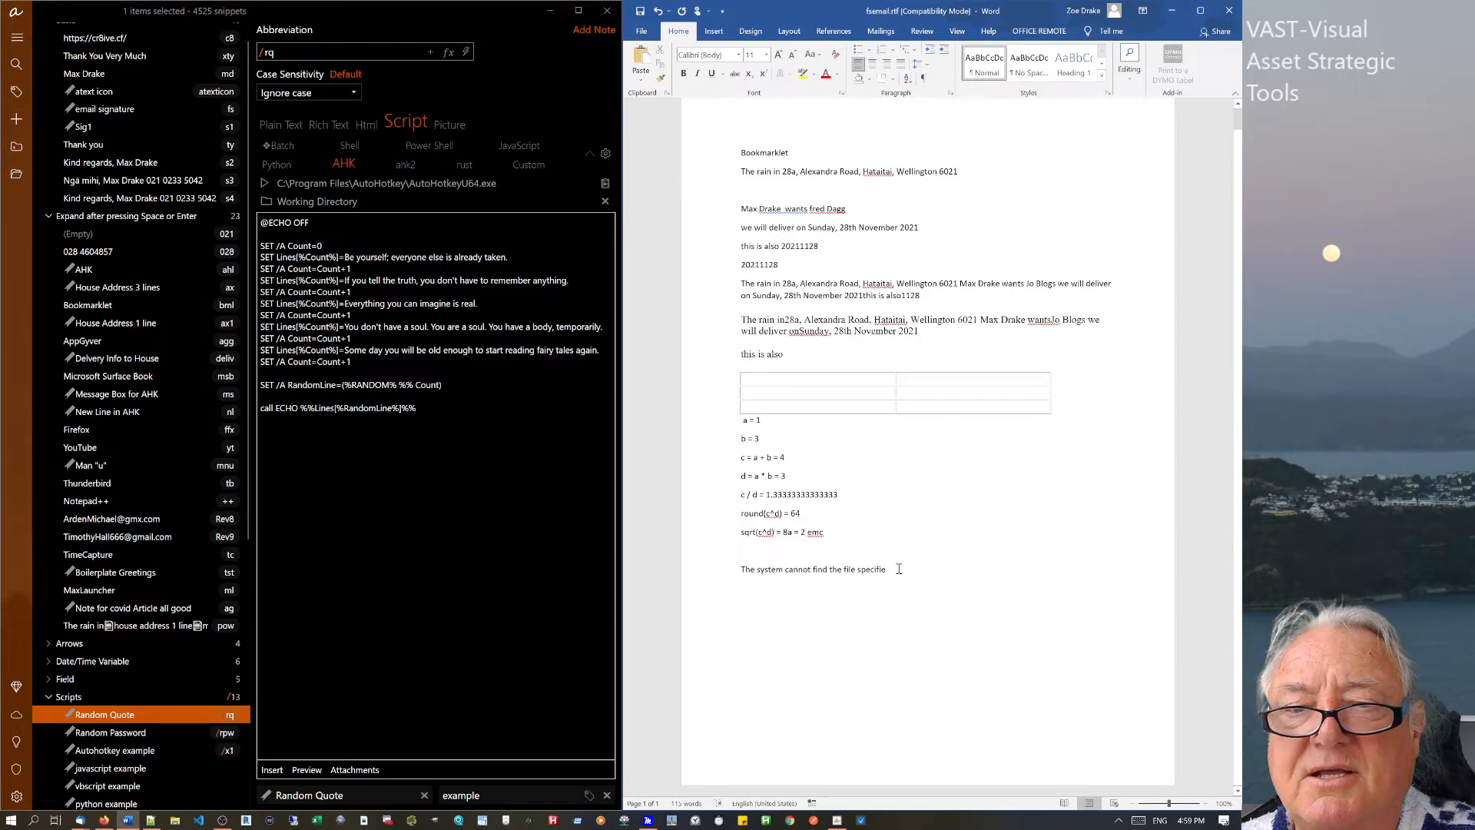
pyautogui.press('Return')
pyautogui.write('/')
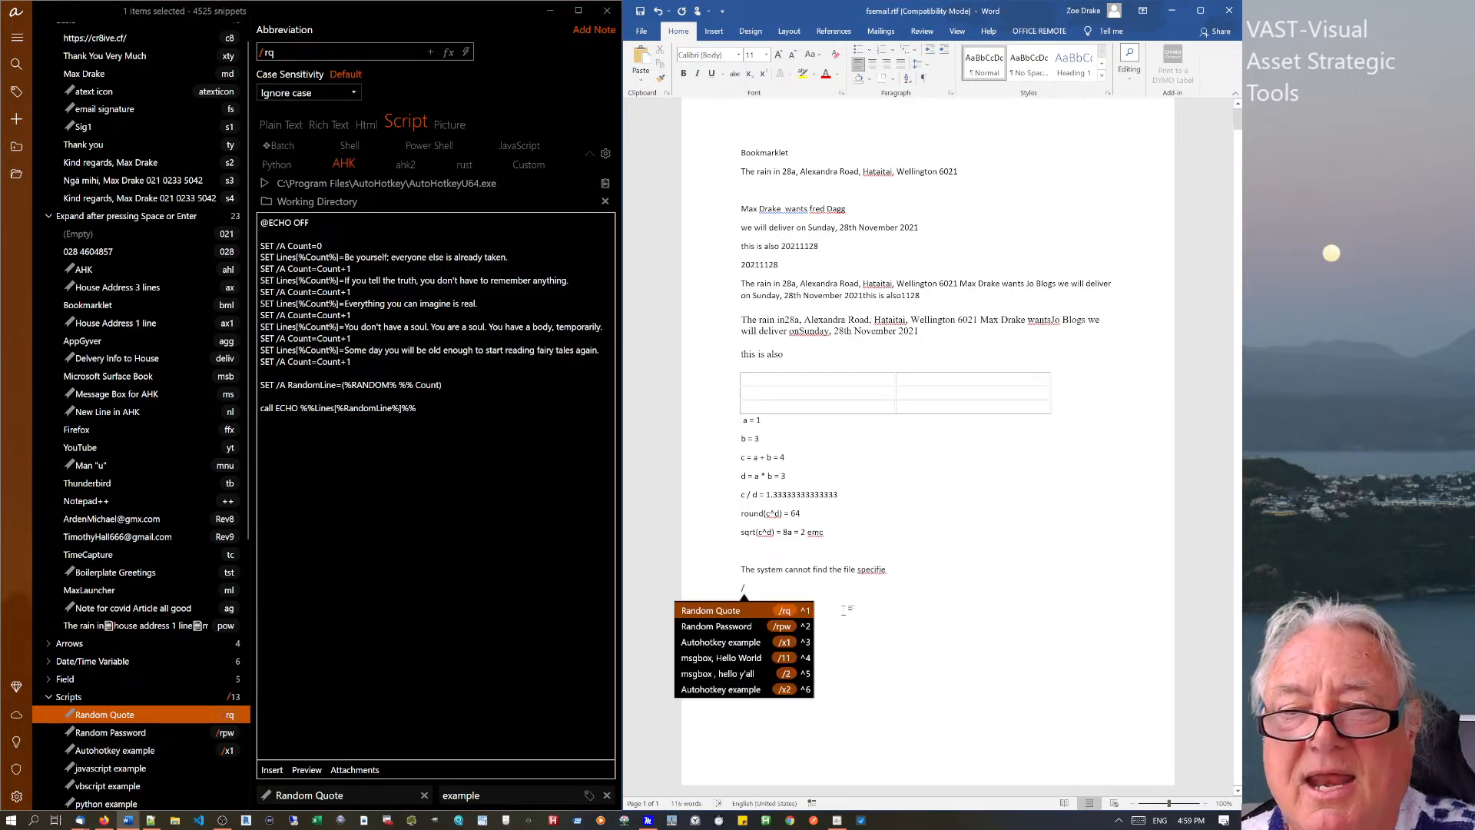
pyautogui.click(789, 645)
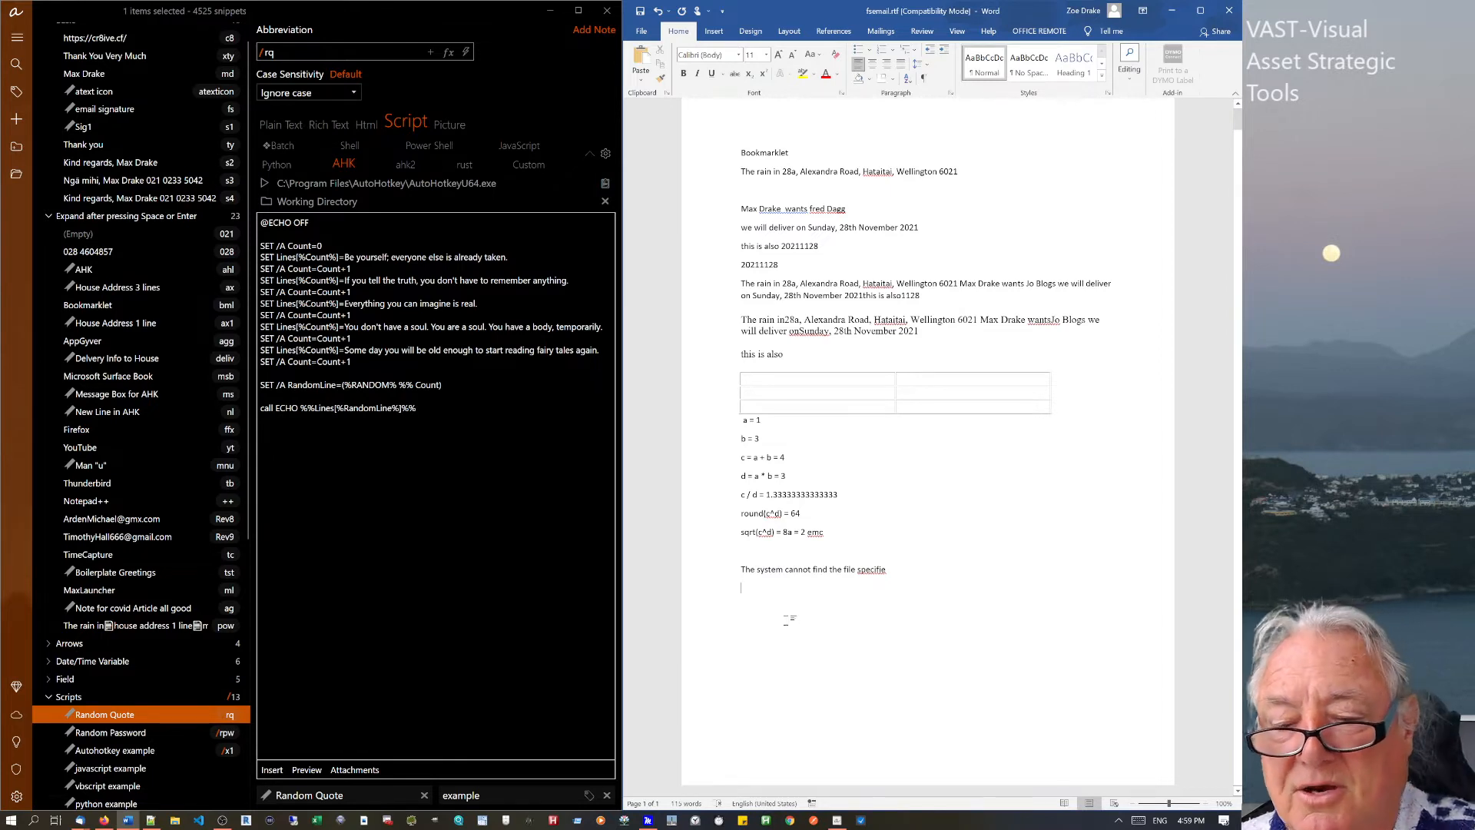
pyautogui.write('/')
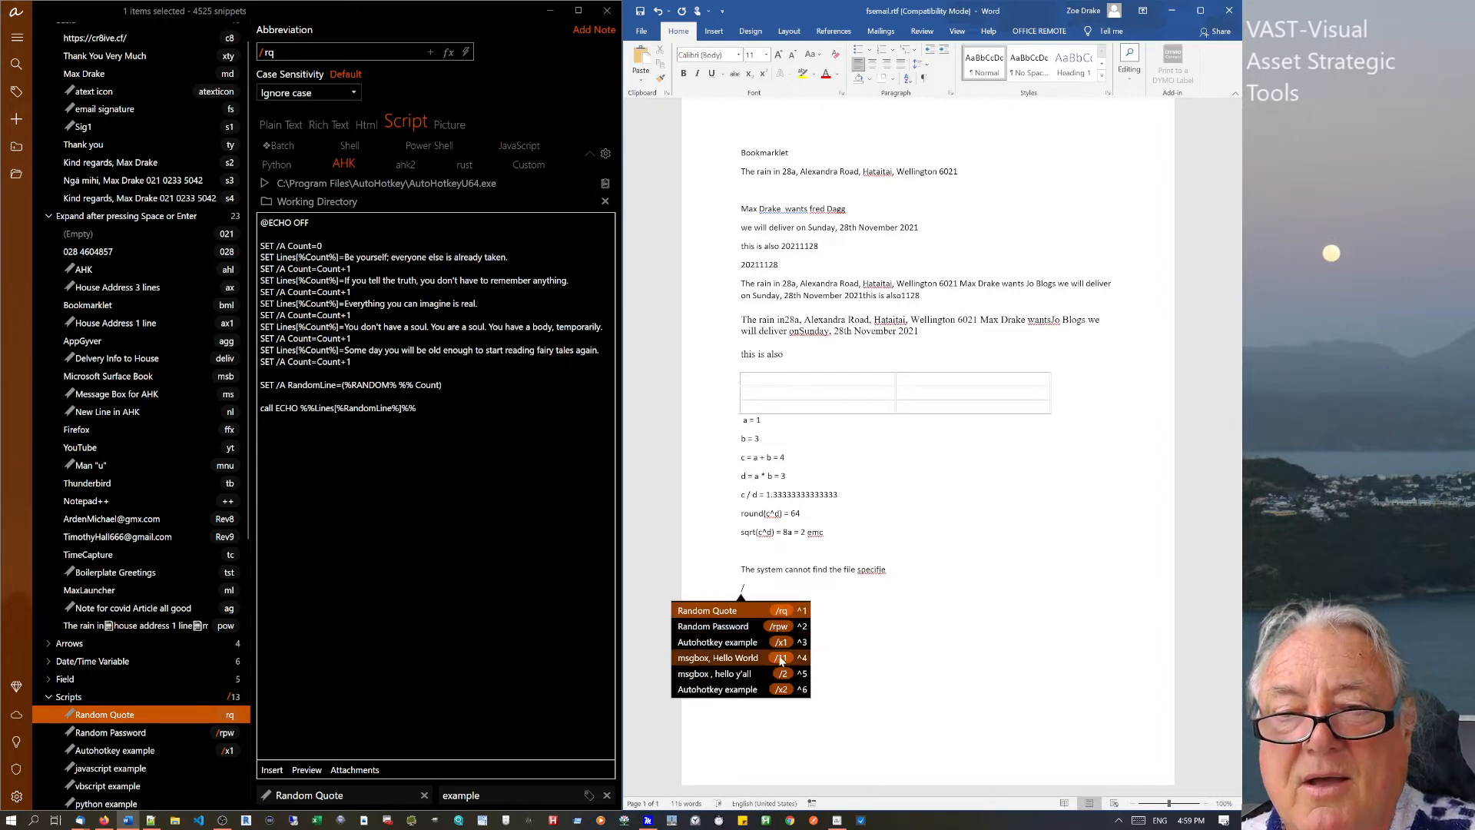
pyautogui.click(781, 659)
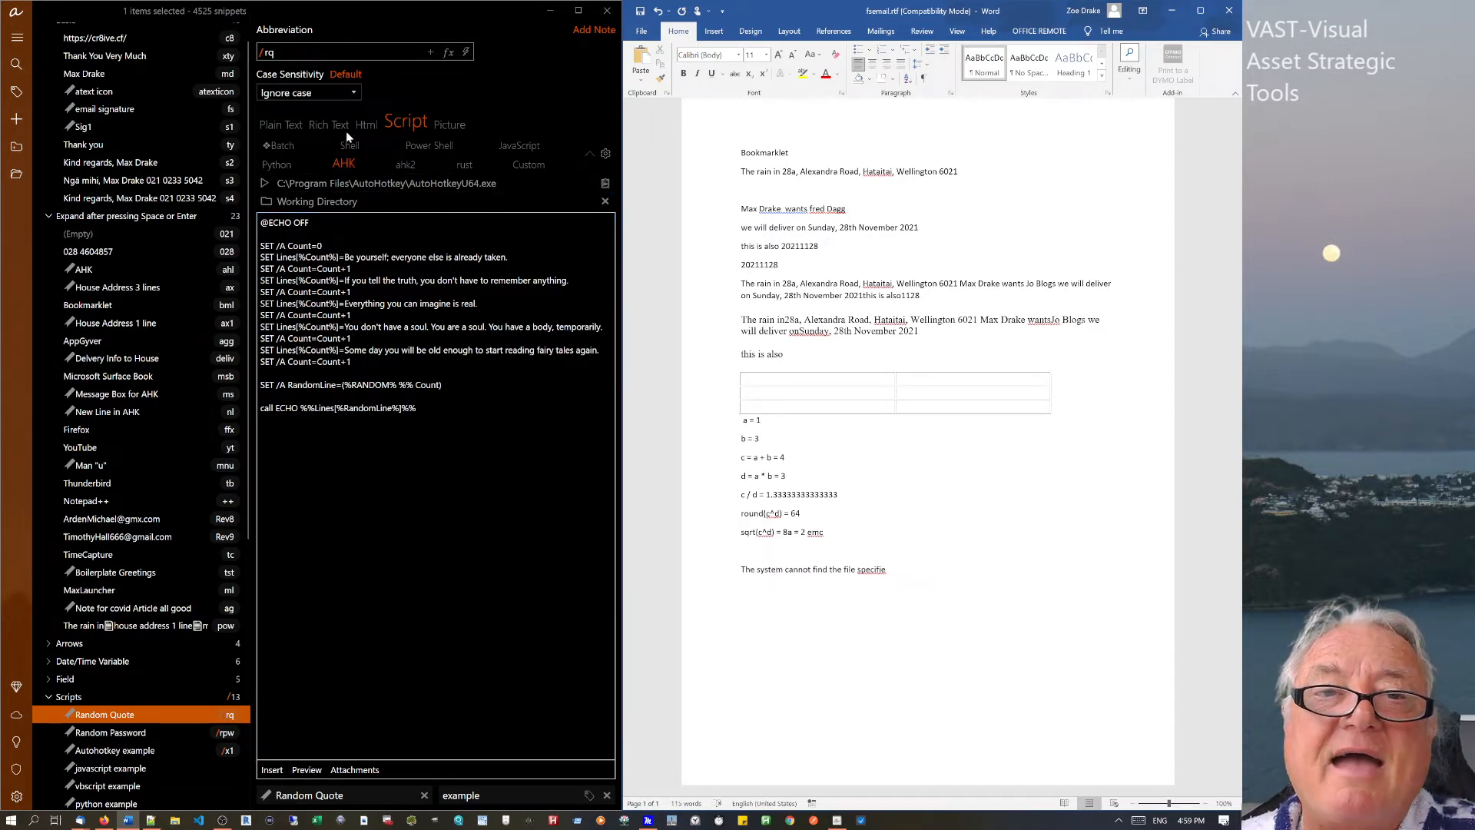
# Try switching the snippet's content type to Rich Text and Plain Text, then cancel the change.
pyautogui.click(318, 126)
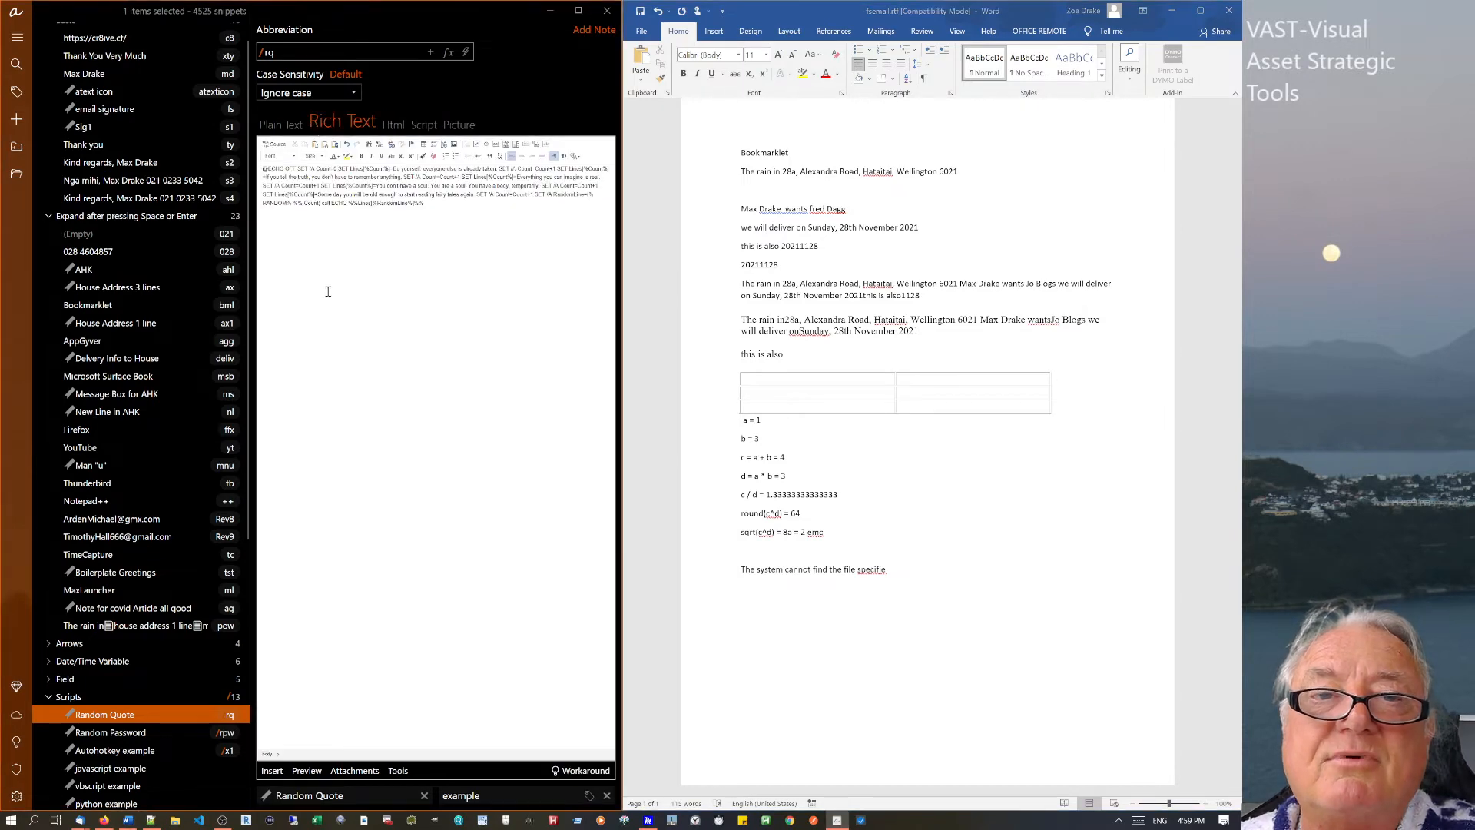
pyautogui.click(281, 125)
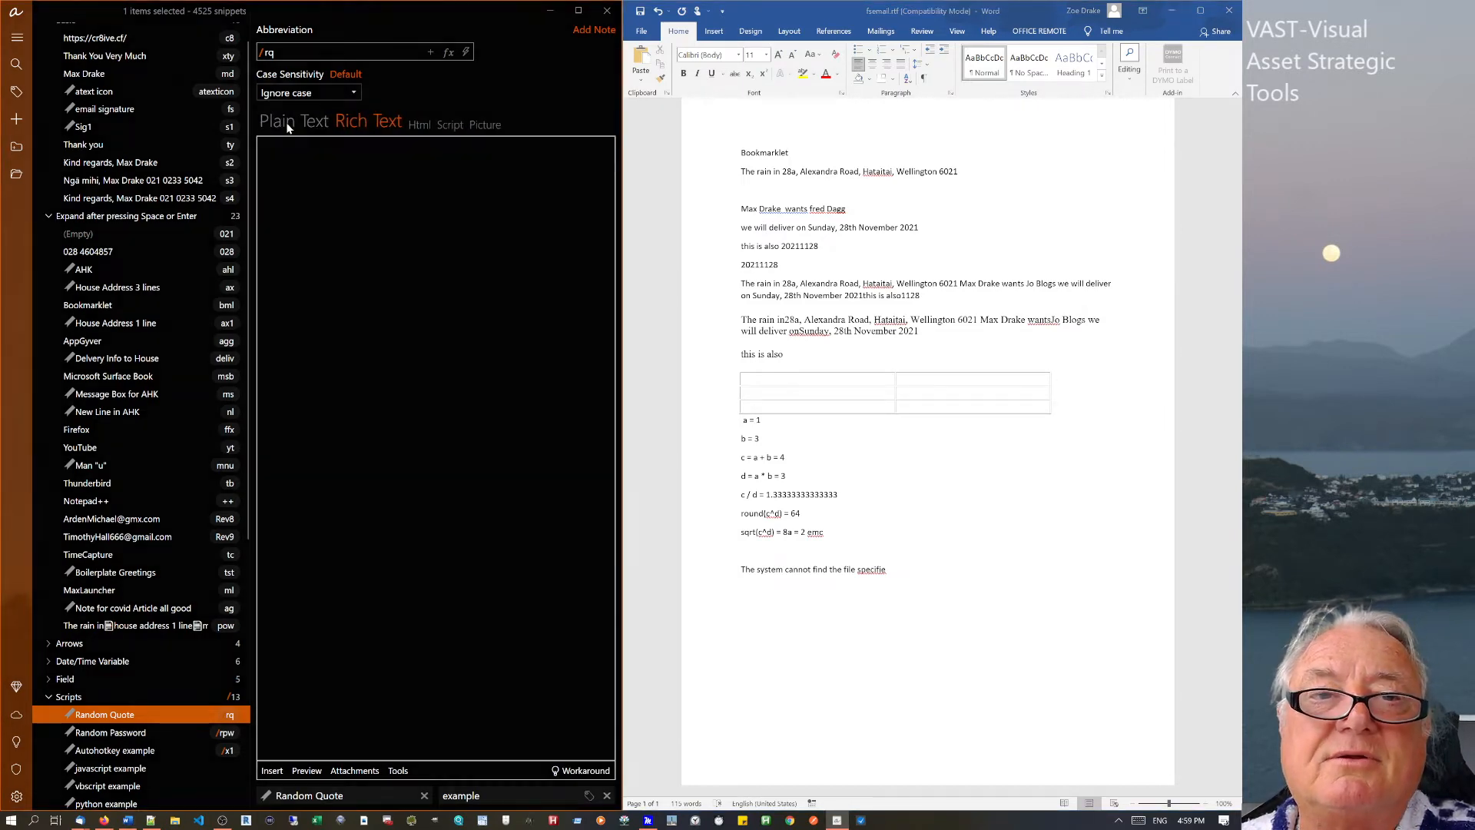
pyautogui.click(500, 481)
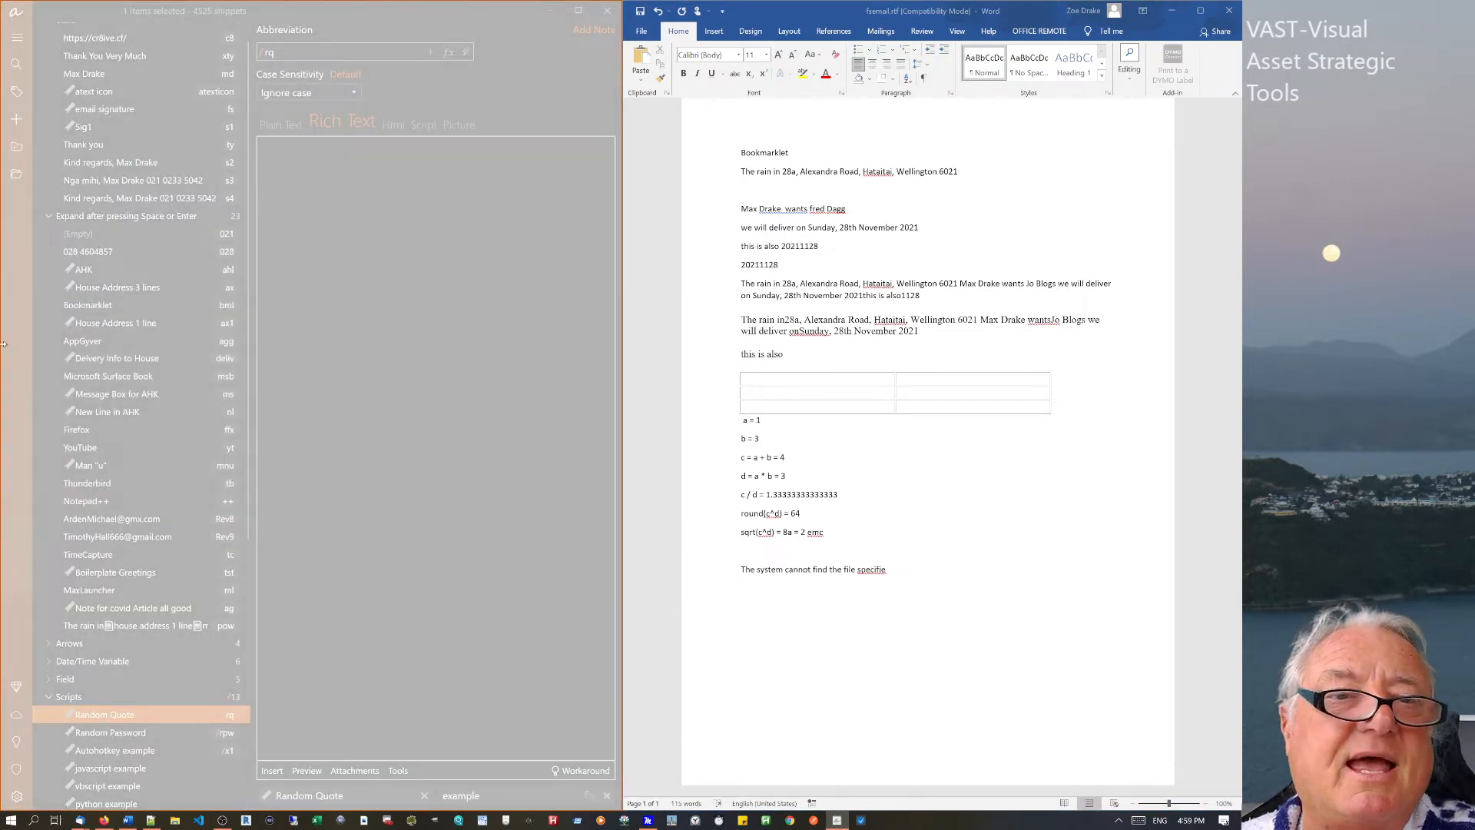
# Open the email signature snippet (fs) and view its HTML source, adding a blank line in Word.
pyautogui.click(88, 271)
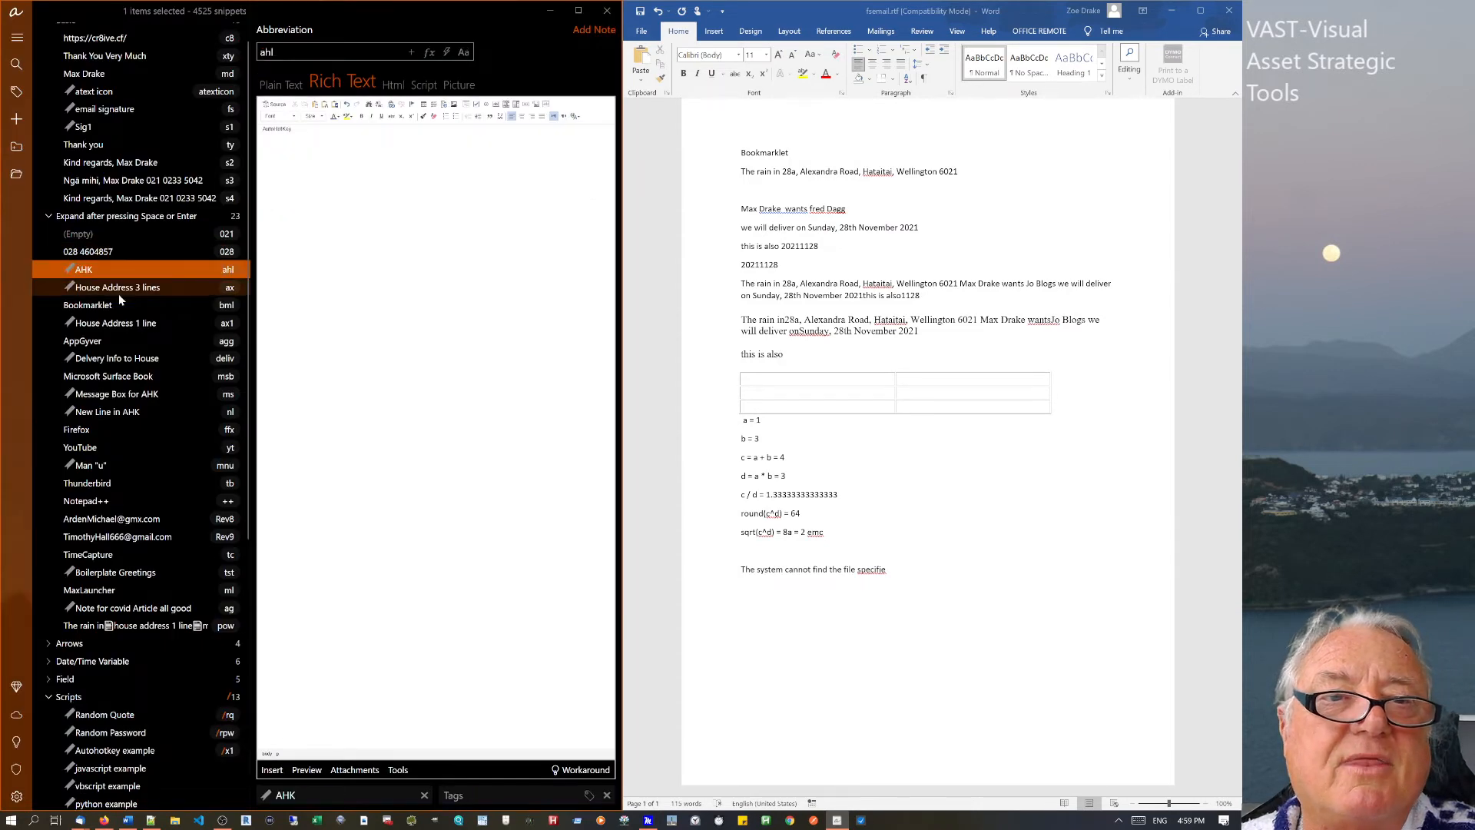
pyautogui.click(120, 108)
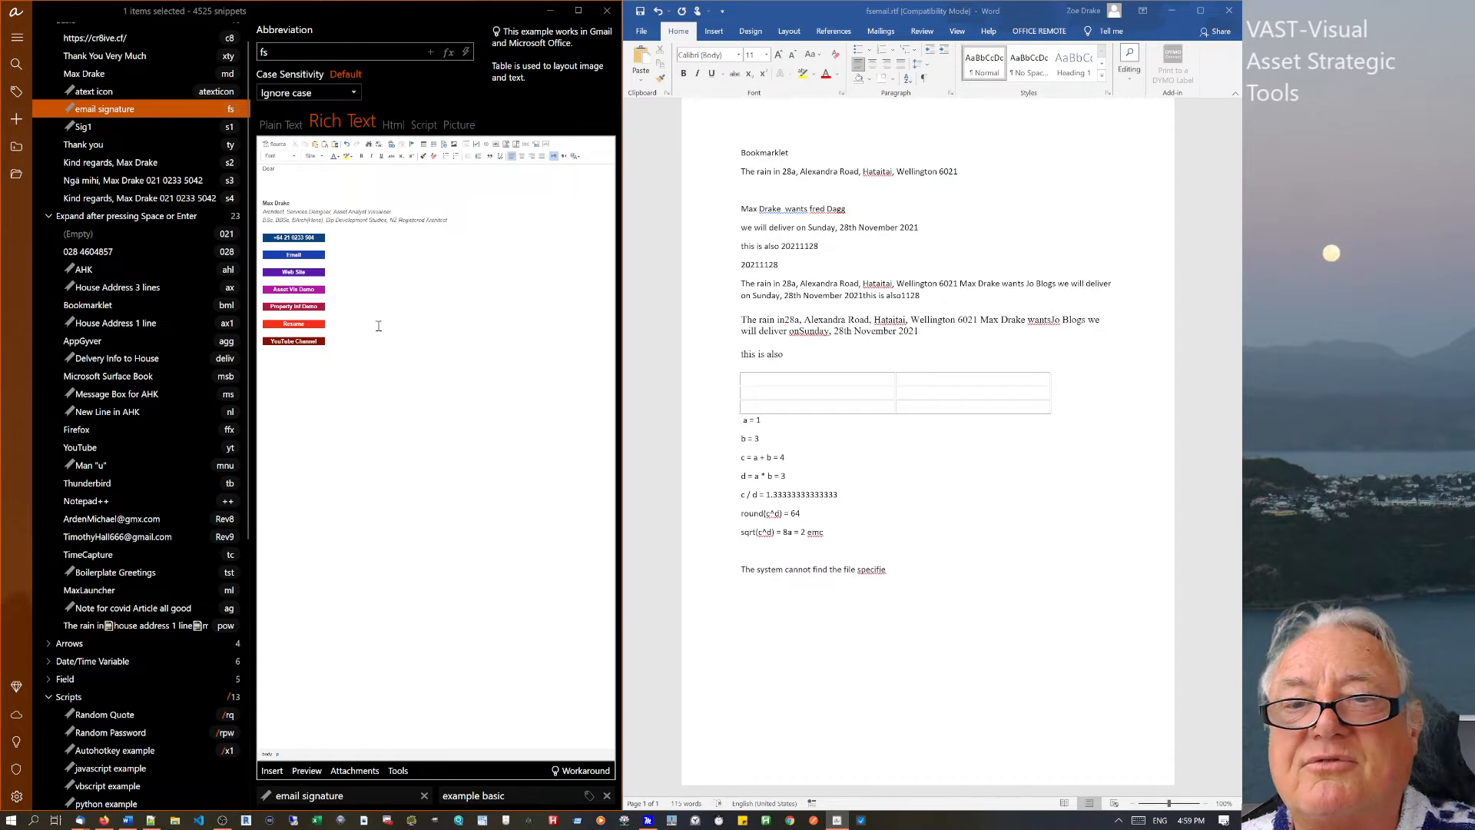
pyautogui.click(894, 569)
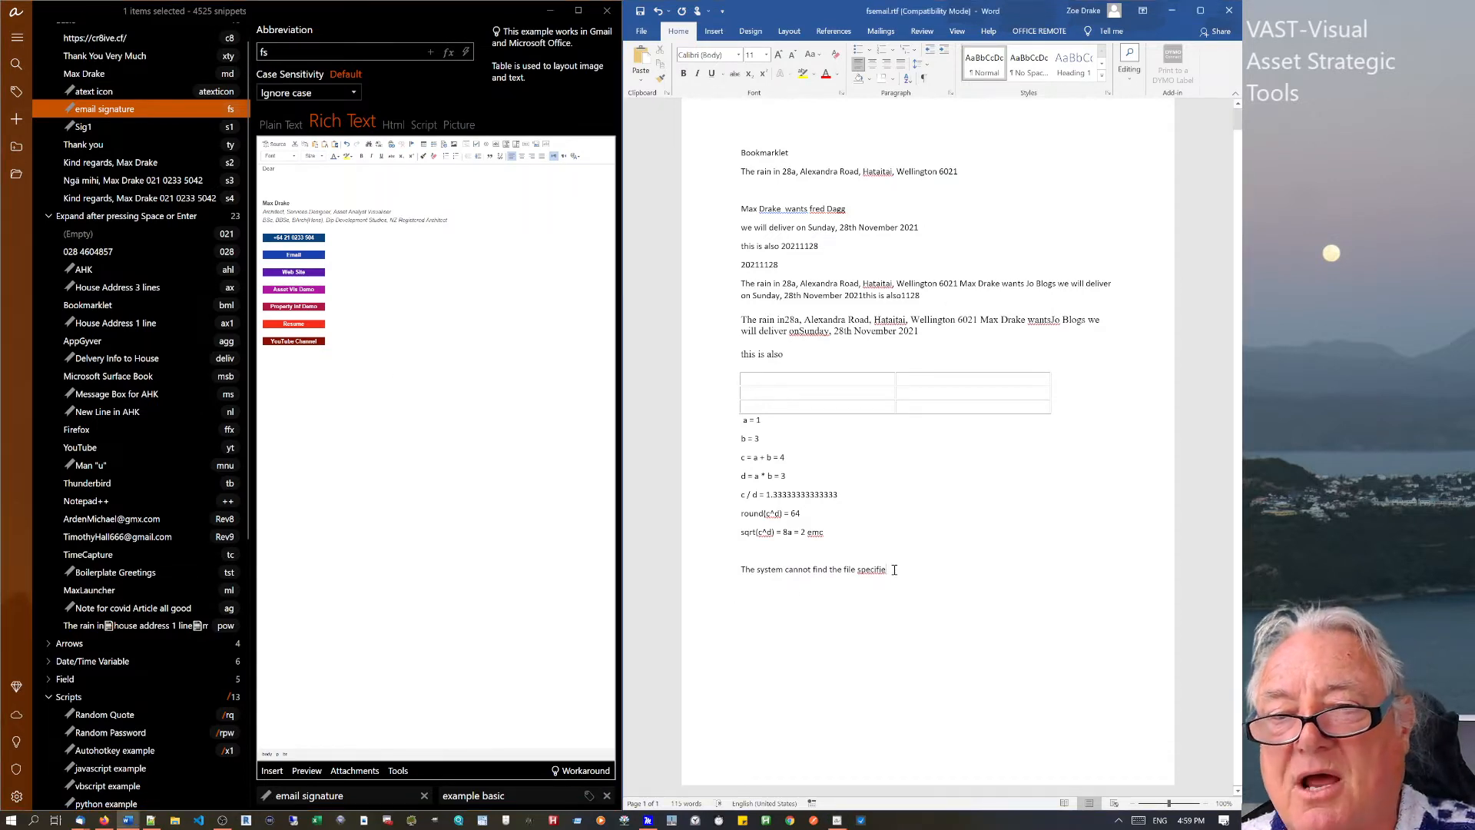
pyautogui.press('Return')
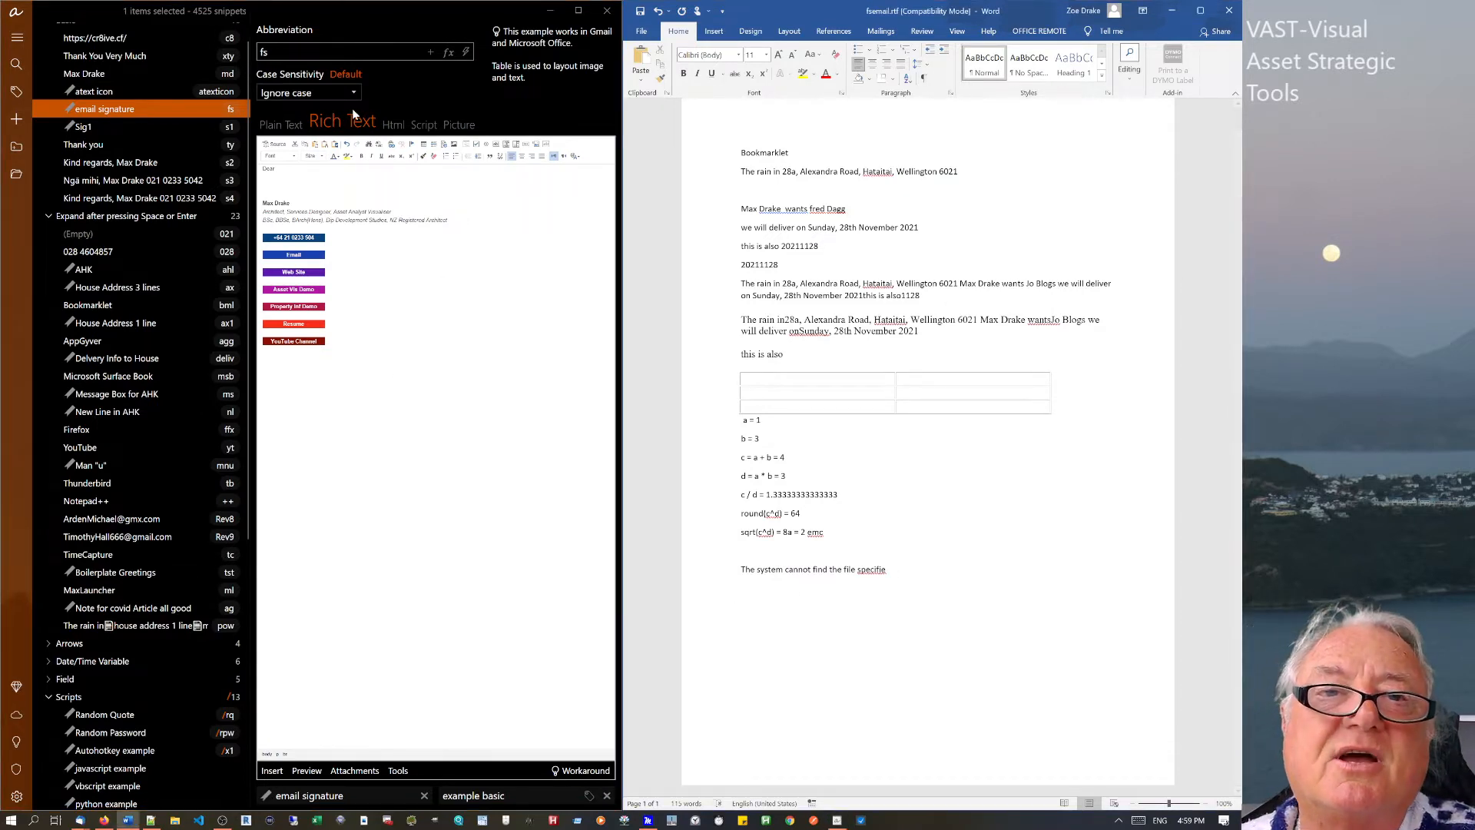
pyautogui.click(393, 123)
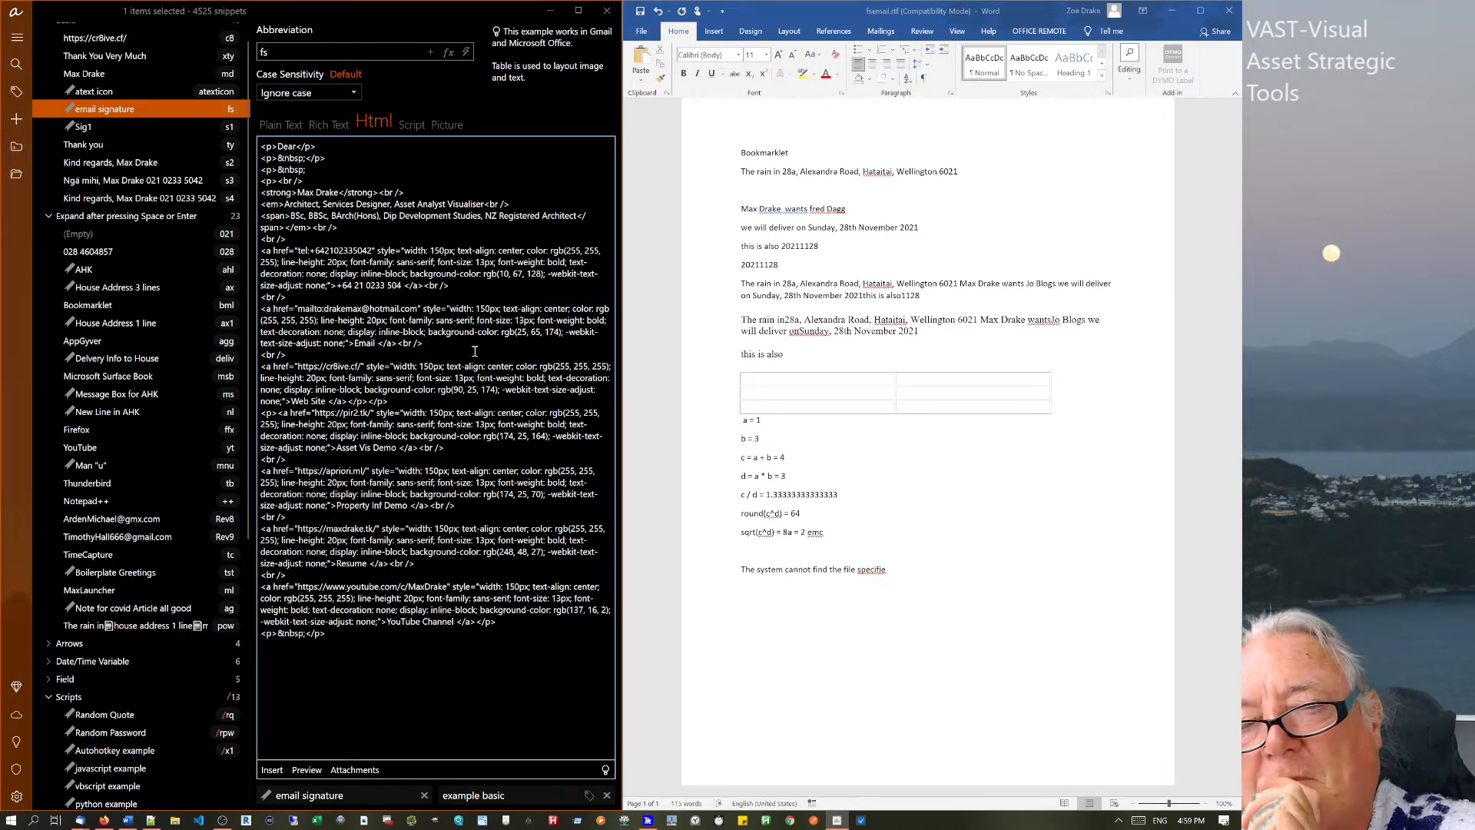
# Switch the signature to Rich Text view and type fs at the end of Word to expand it.
pyautogui.click(329, 121)
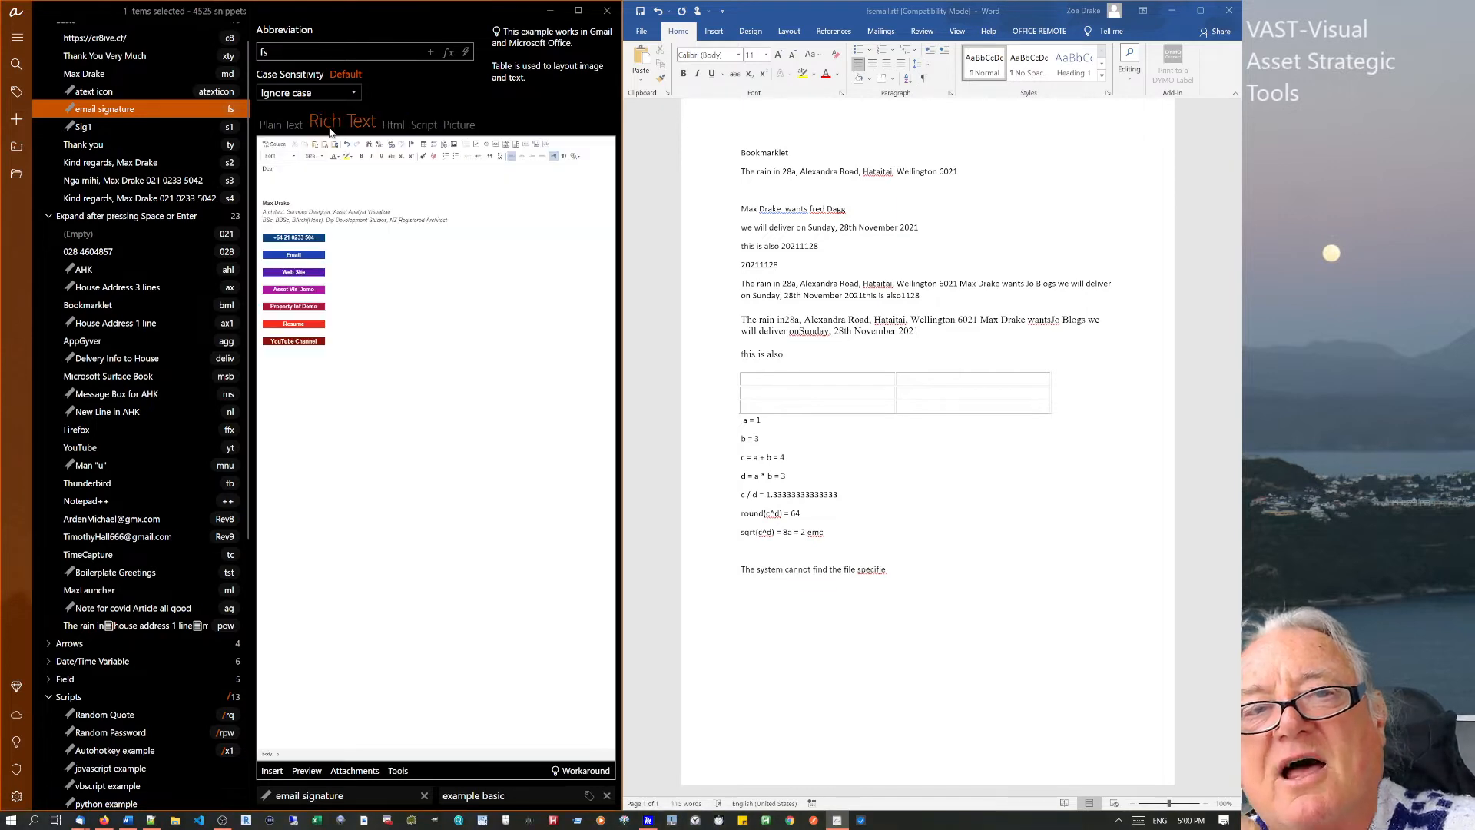
pyautogui.click(908, 570)
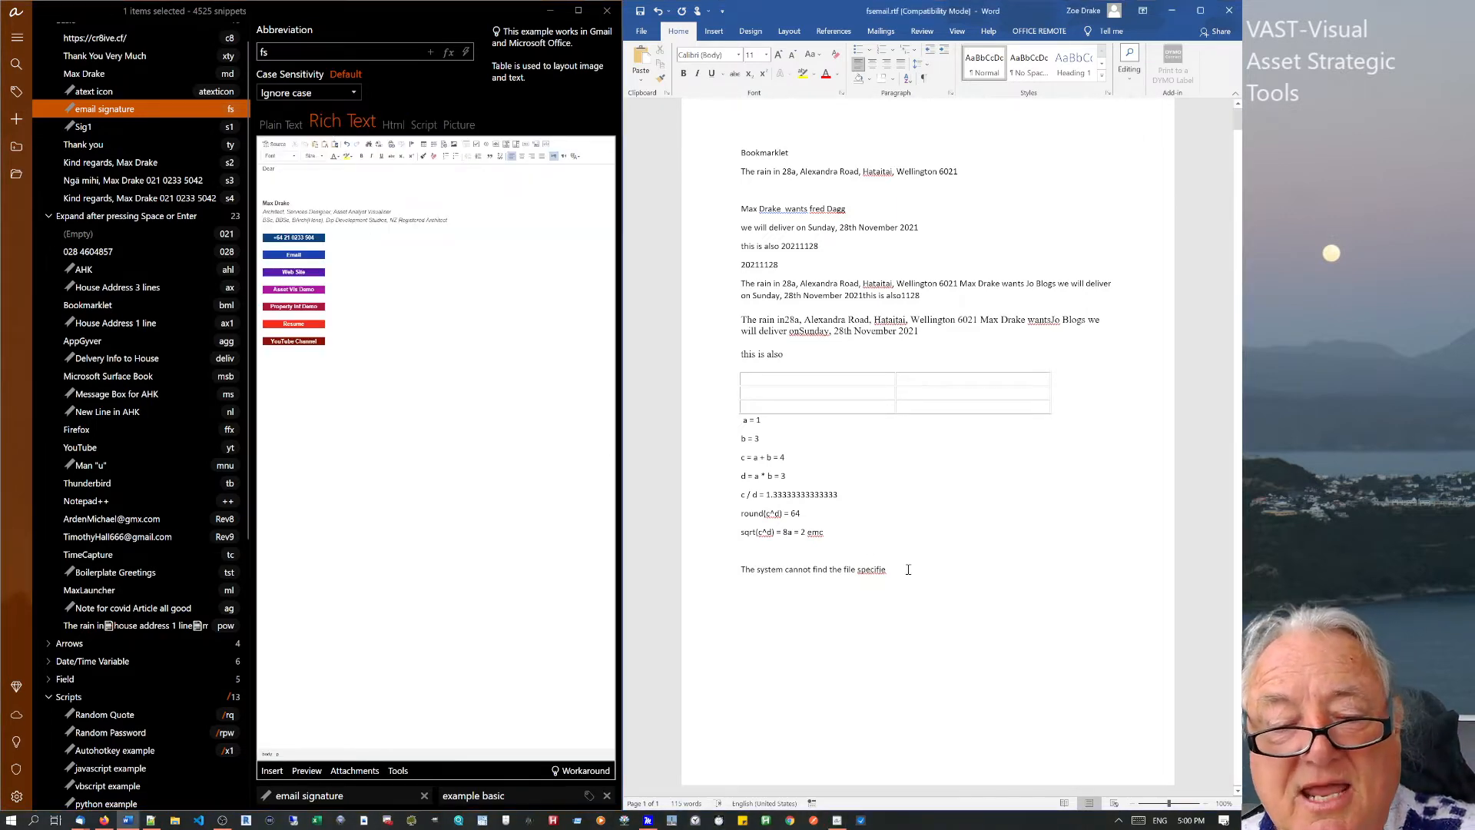
pyautogui.write('fs')
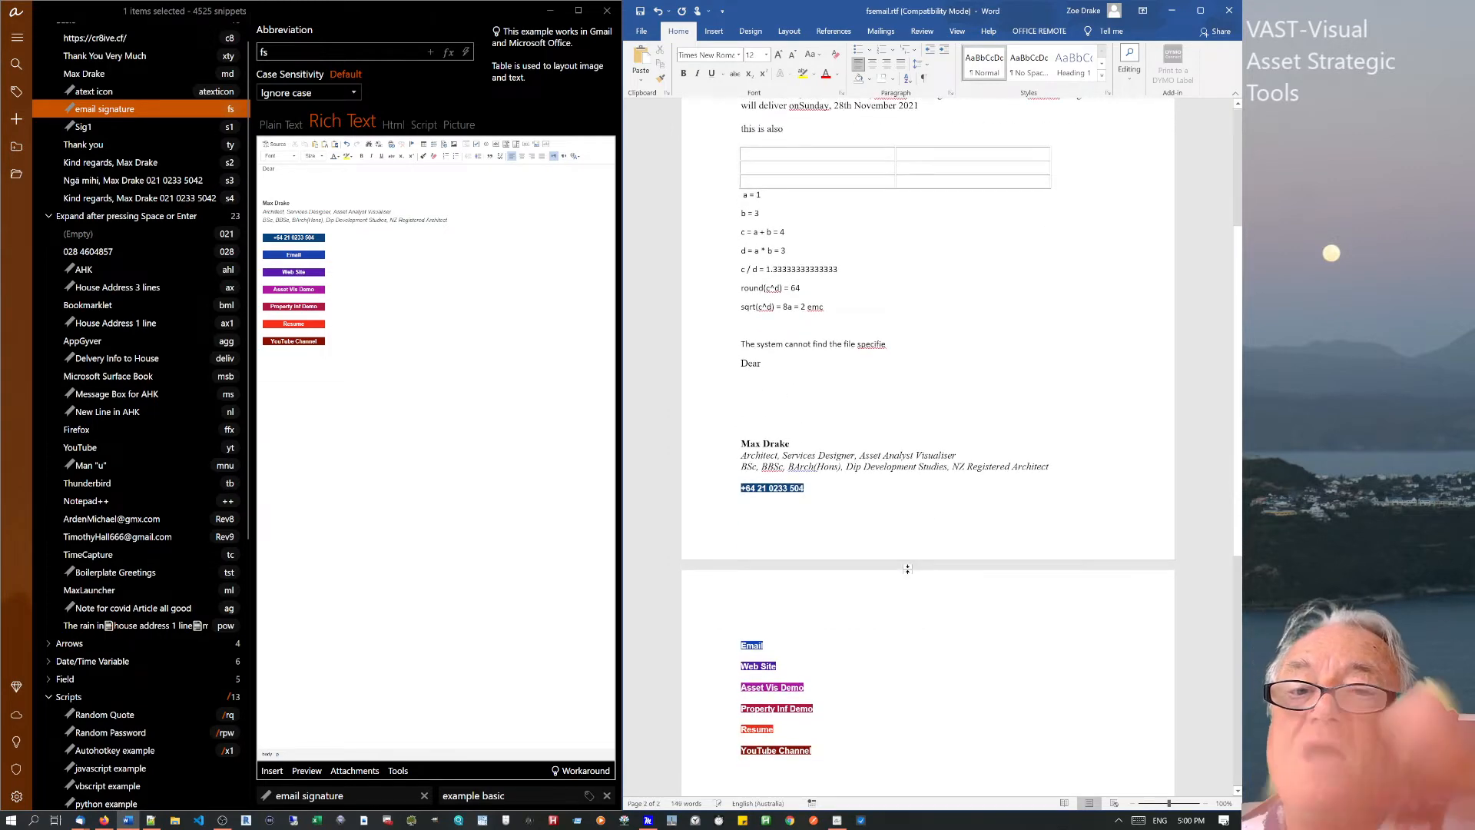
pyautogui.click(765, 689)
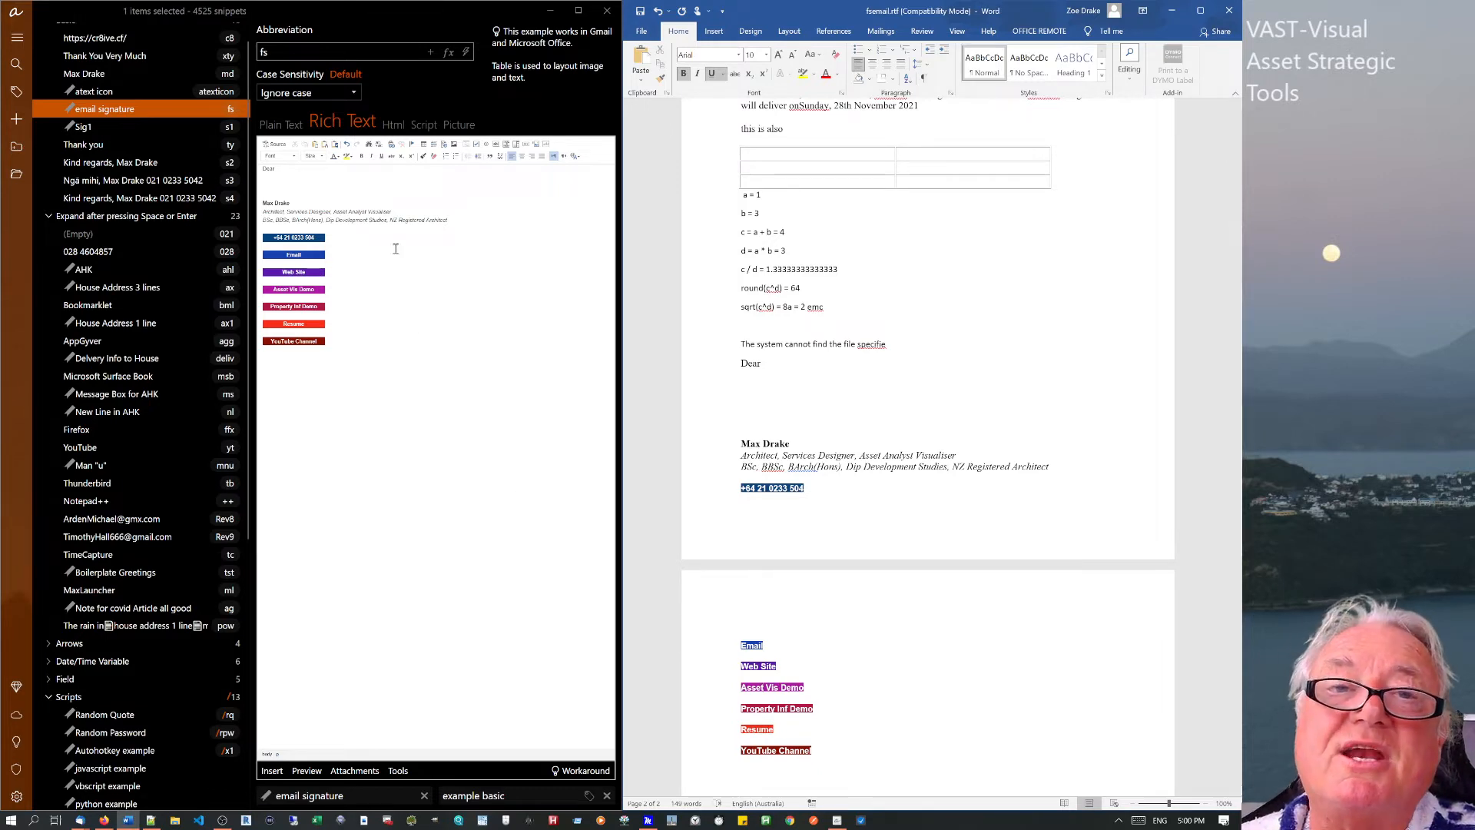
# Toggle the signature between Html and Rich Text, then open aText's main menu to Built-in snippets.
pyautogui.click(390, 123)
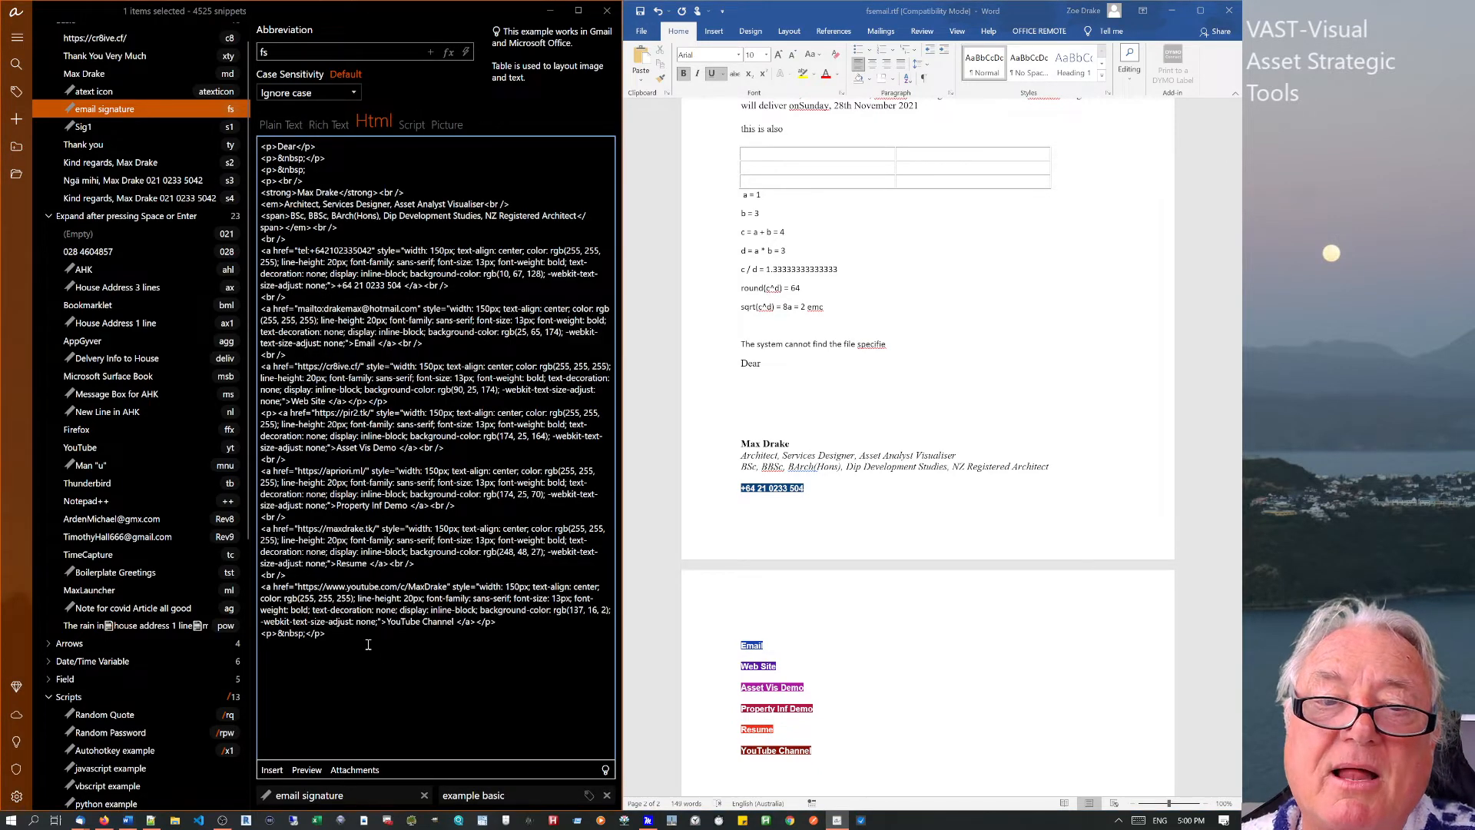
pyautogui.click(329, 122)
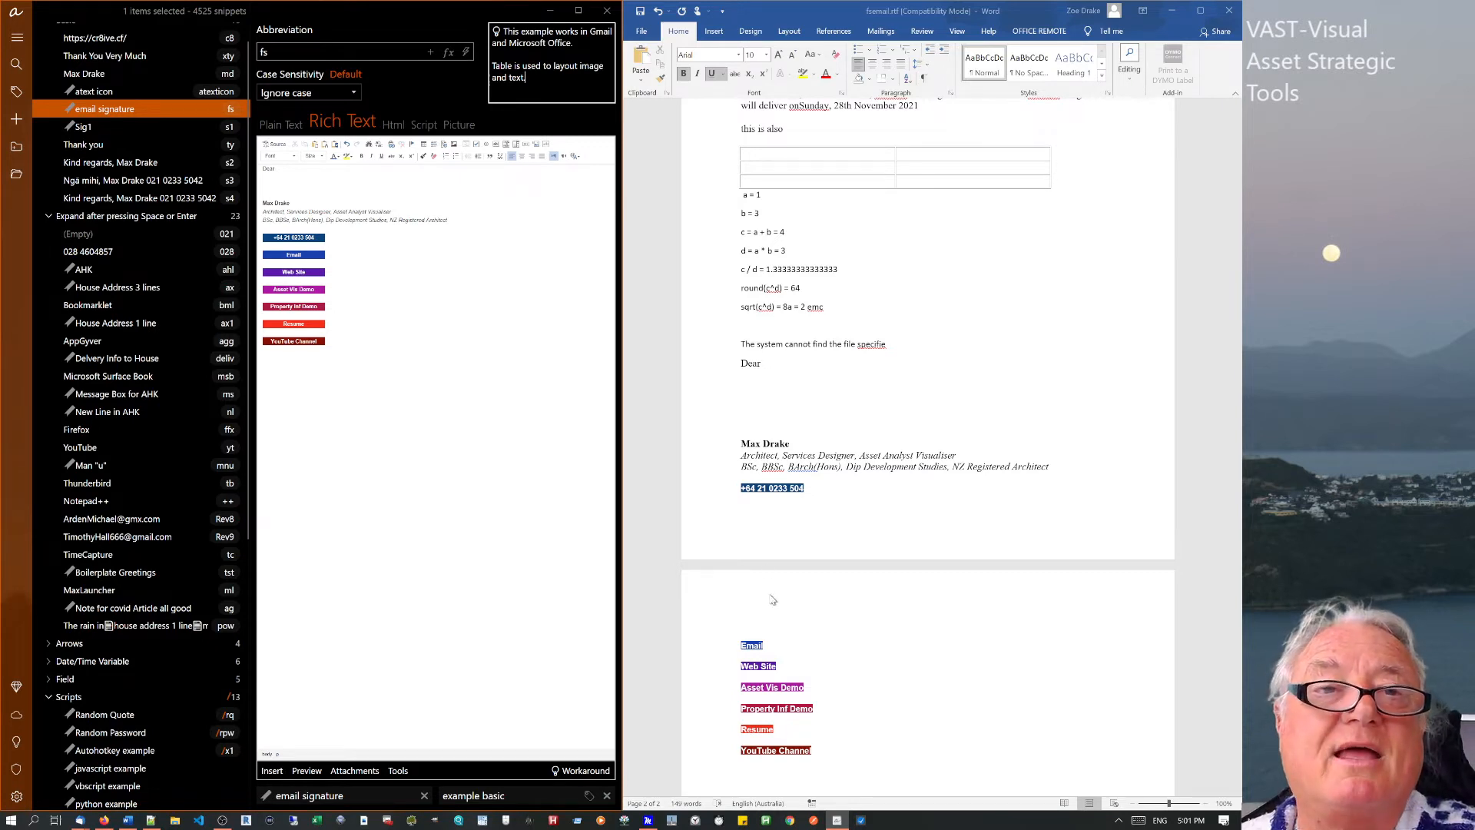
pyautogui.click(14, 13)
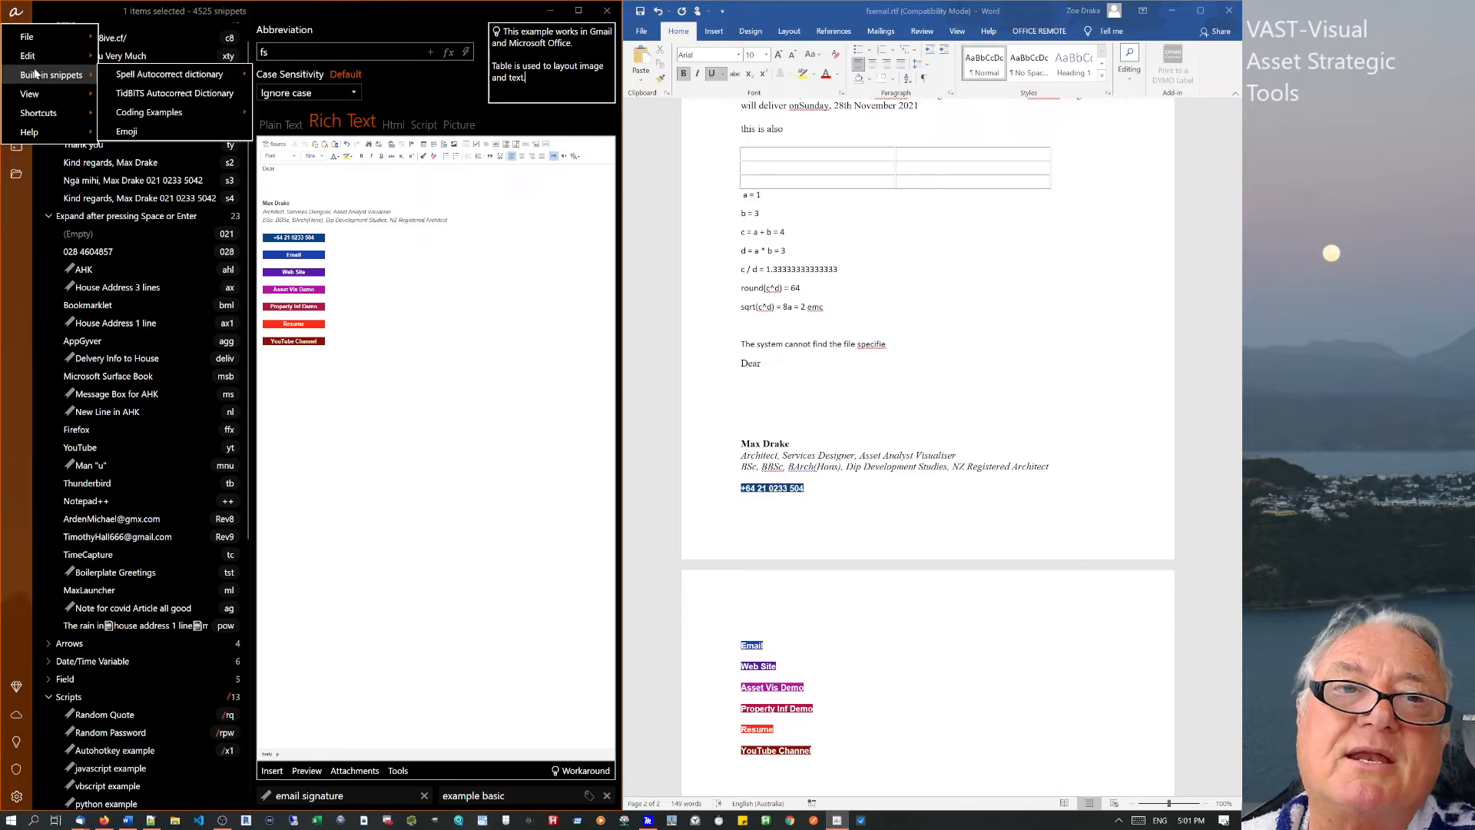
# Dismiss the menu, collapse the Max group and expand the Emoji group.
pyautogui.click(34, 6)
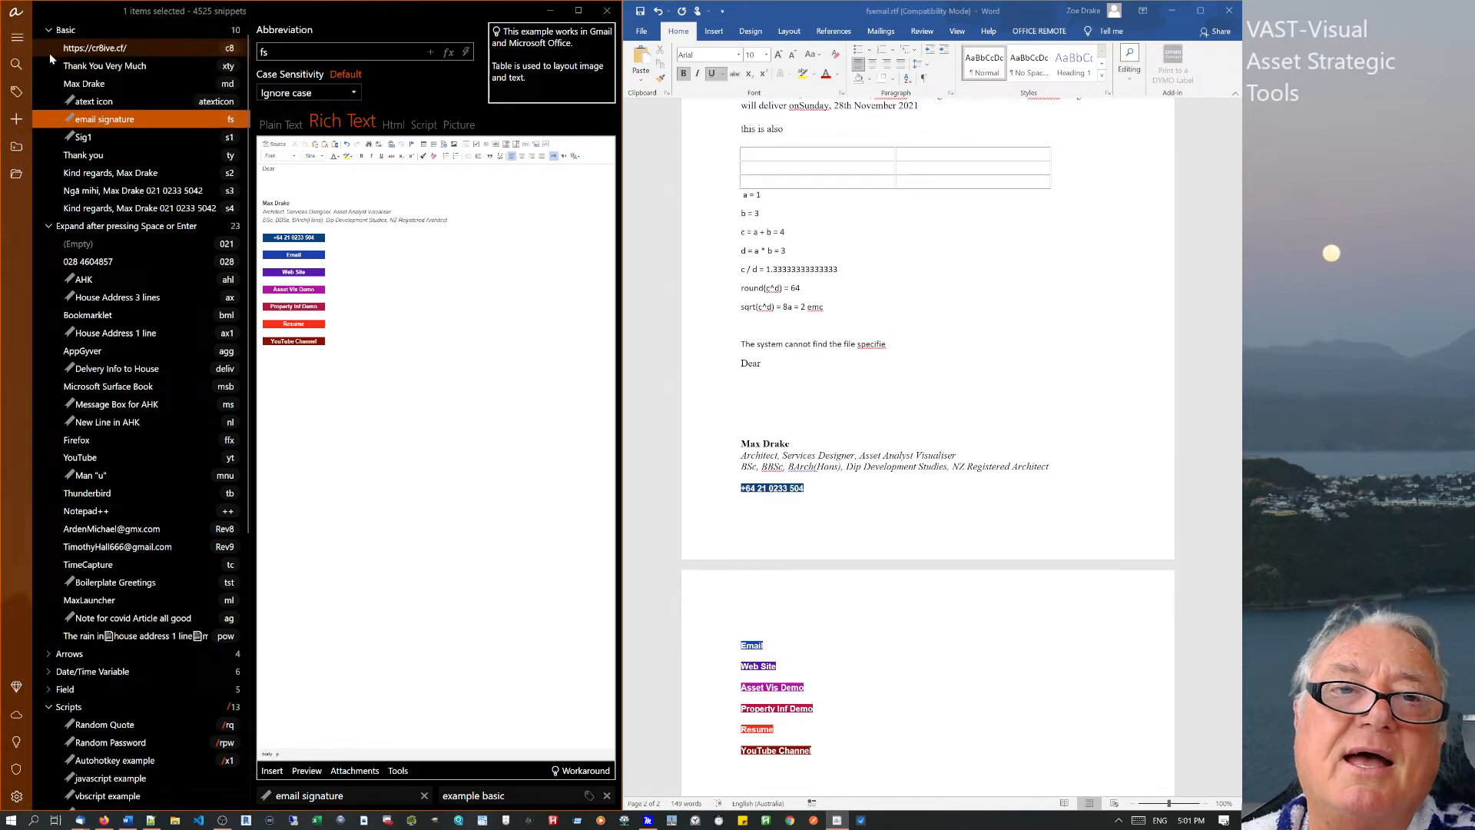
pyautogui.scroll(1, 49, 53)
pyautogui.click(46, 32)
pyautogui.click(40, 31)
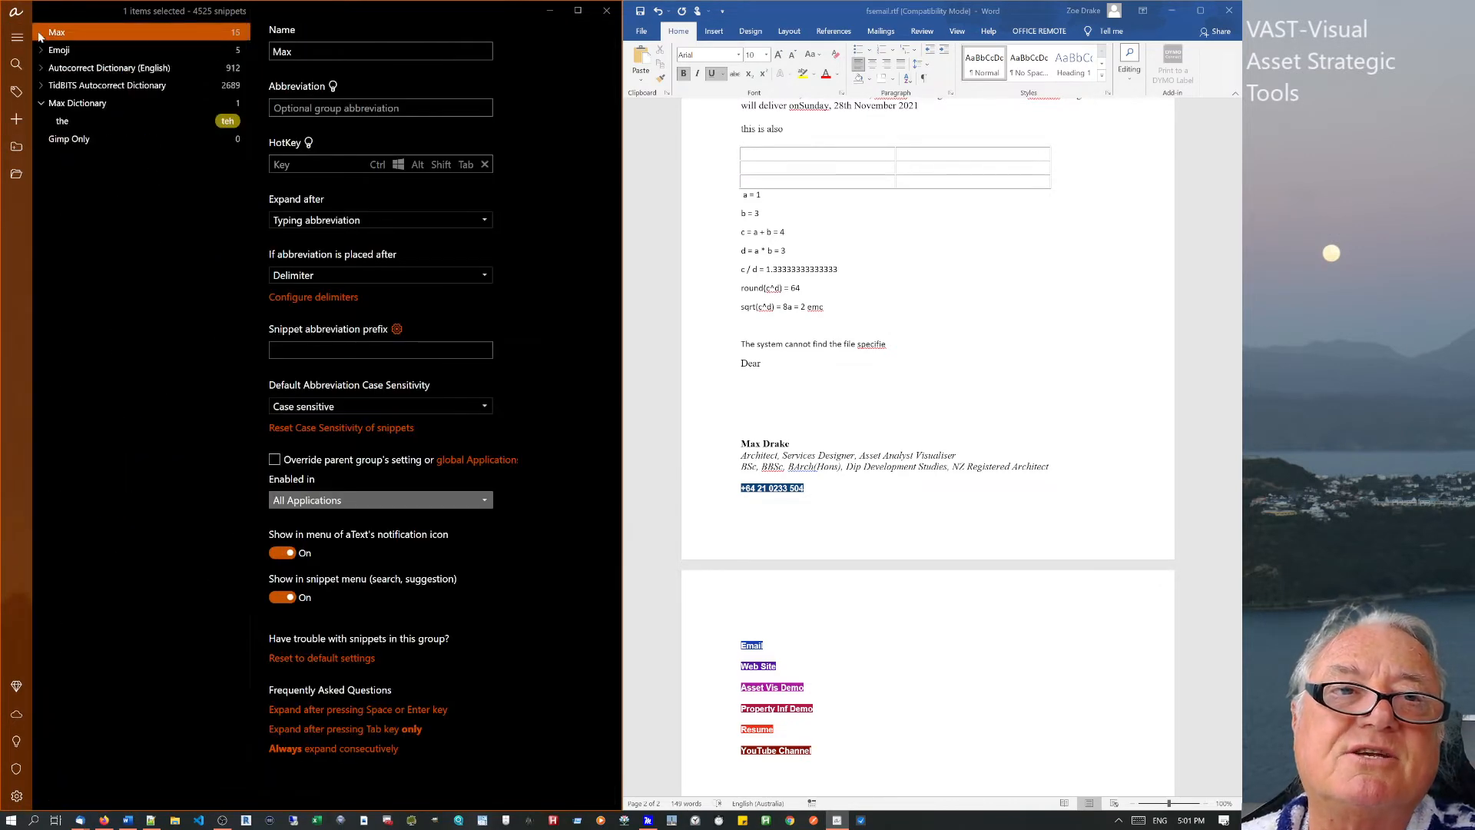
pyautogui.click(40, 49)
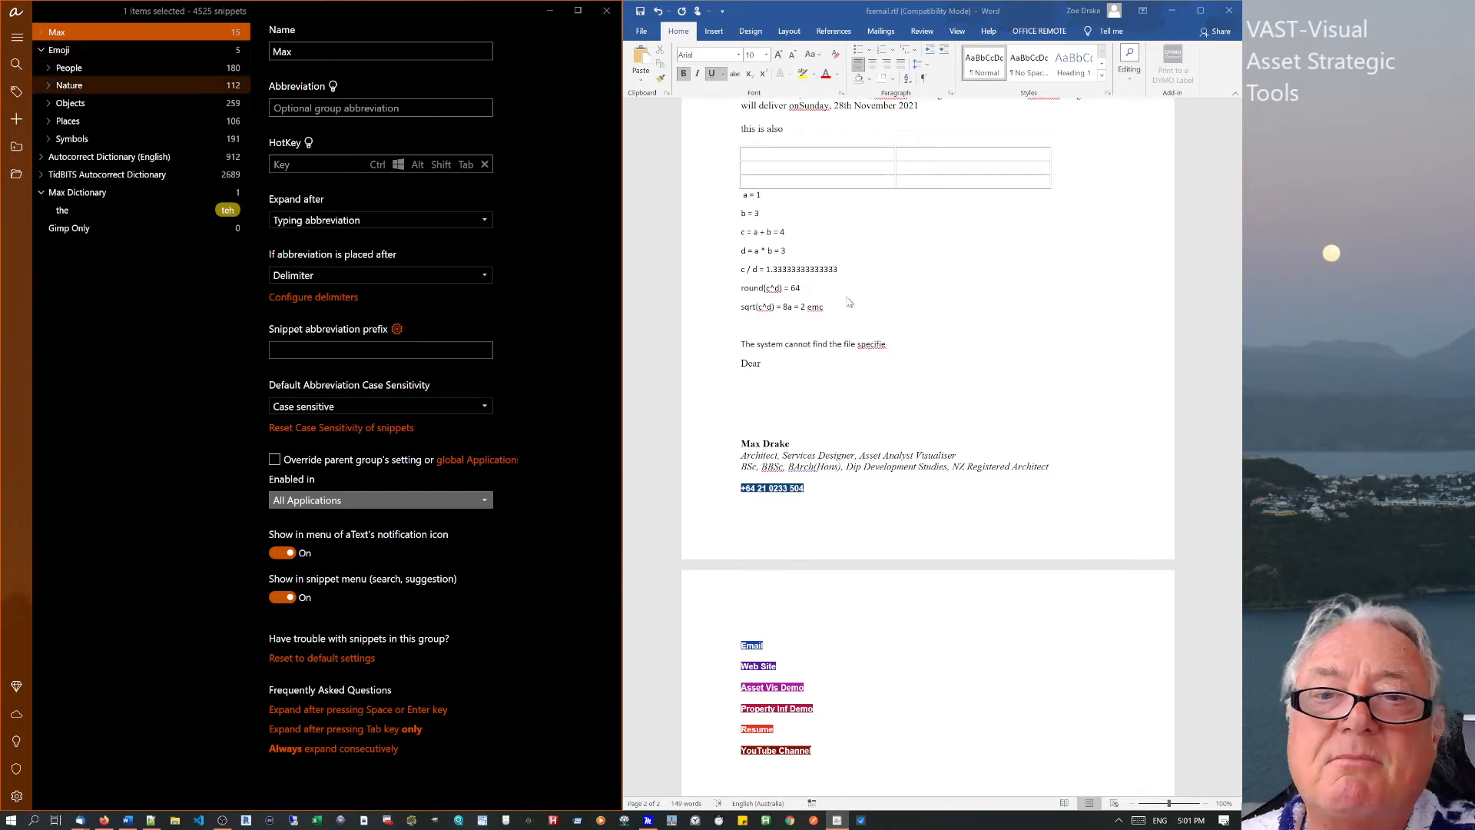
# Insert a 😄 emoji below 'Dear' in Word and bring Notepad++ forward.
pyautogui.click(760, 400)
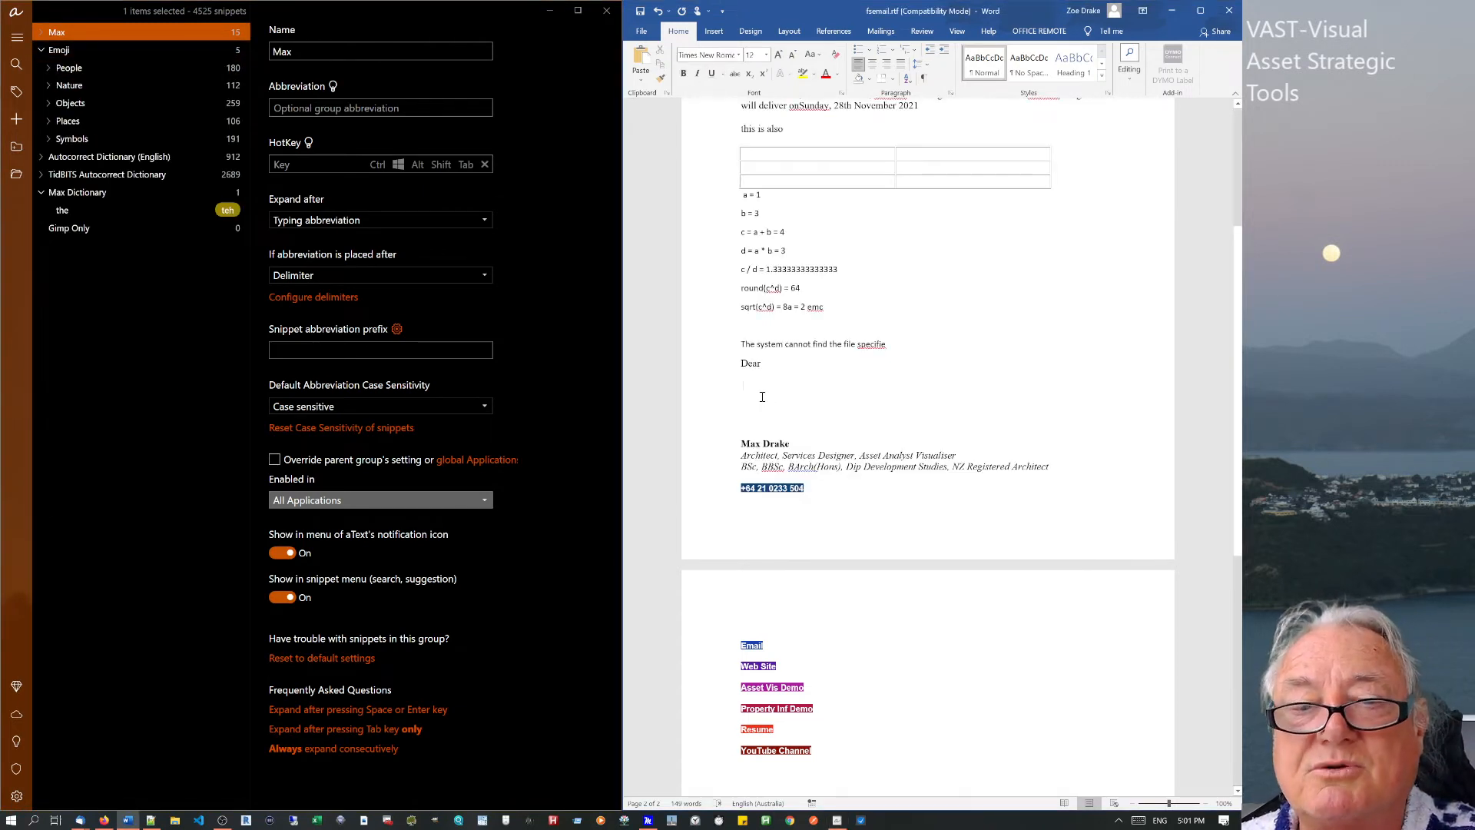
pyautogui.write('😄')
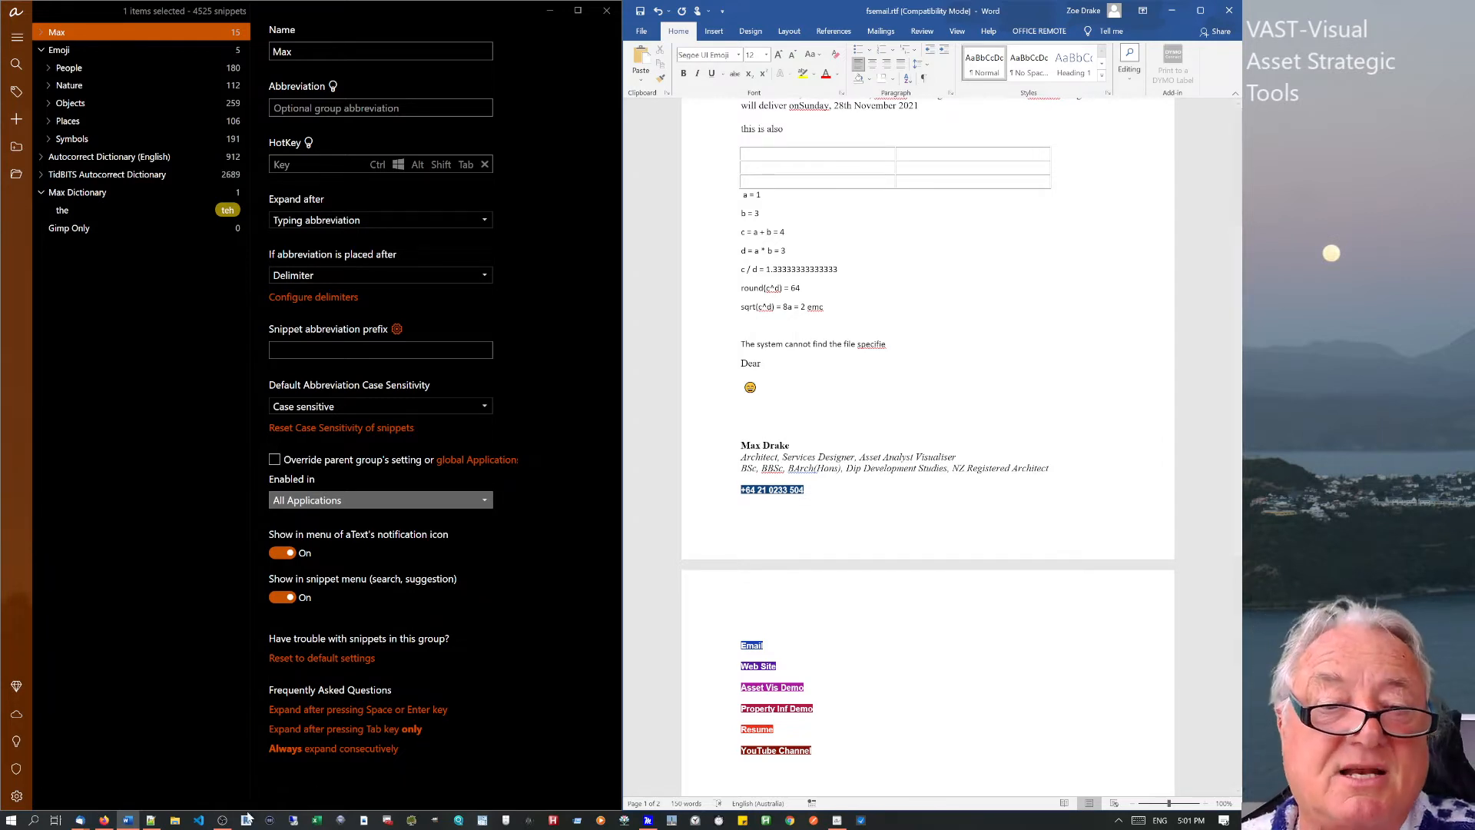
pyautogui.click(153, 822)
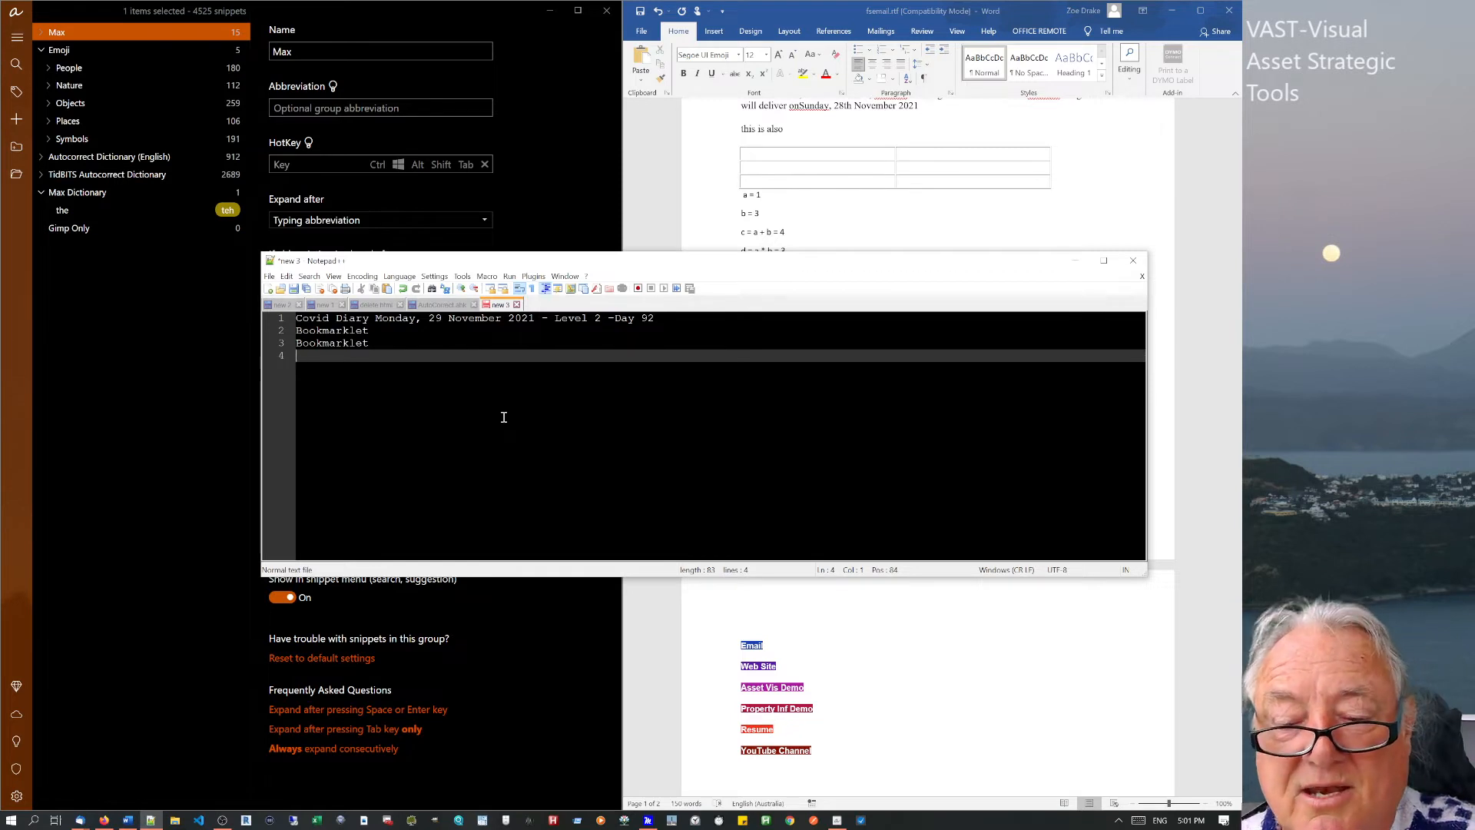
# Type :) on line 4 in Notepad++ to get a smiley, then show aText's Autocorrect Dictionary (English) group.
pyautogui.write(':')
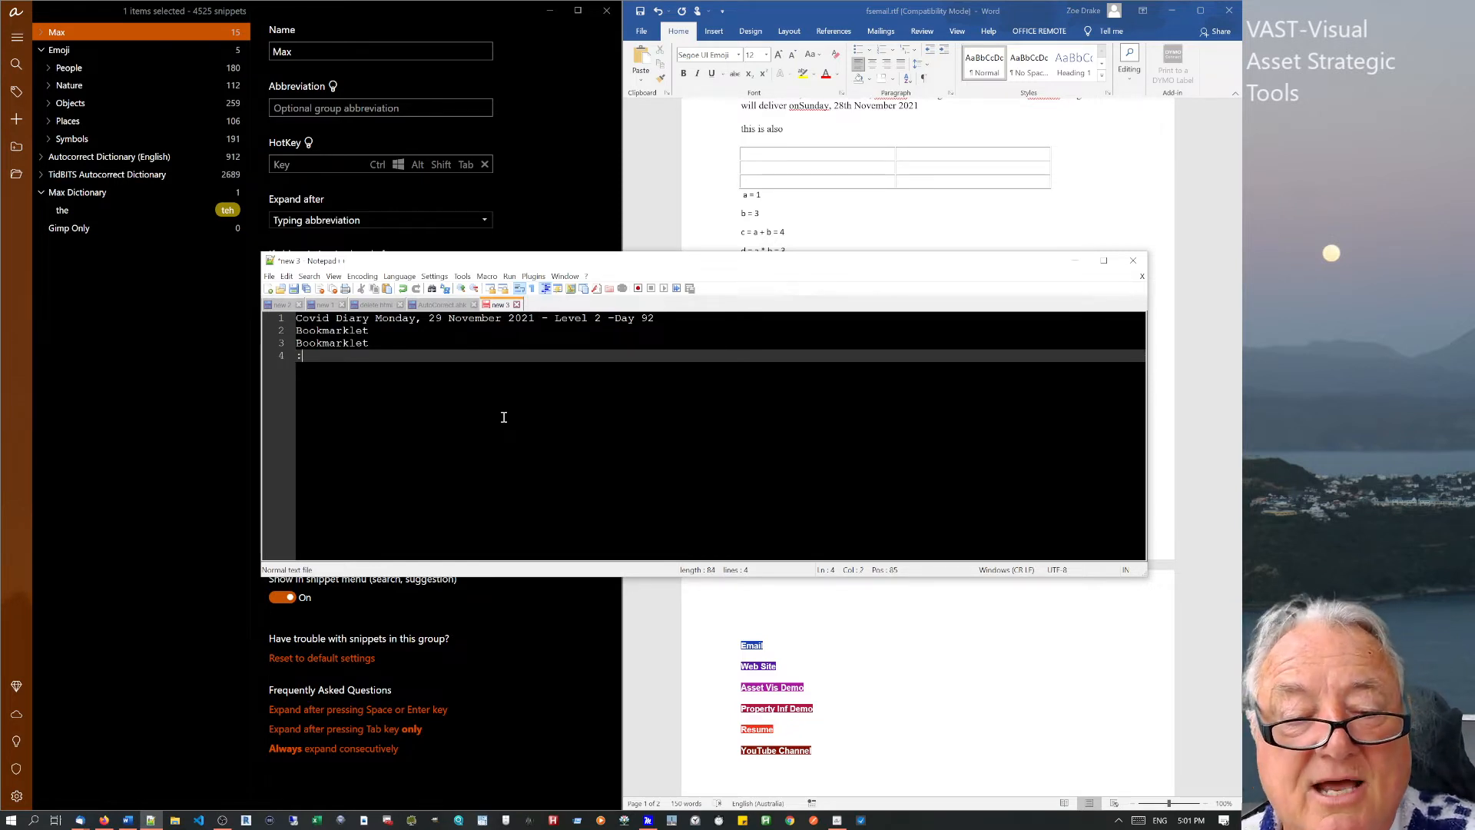
pyautogui.write(')')
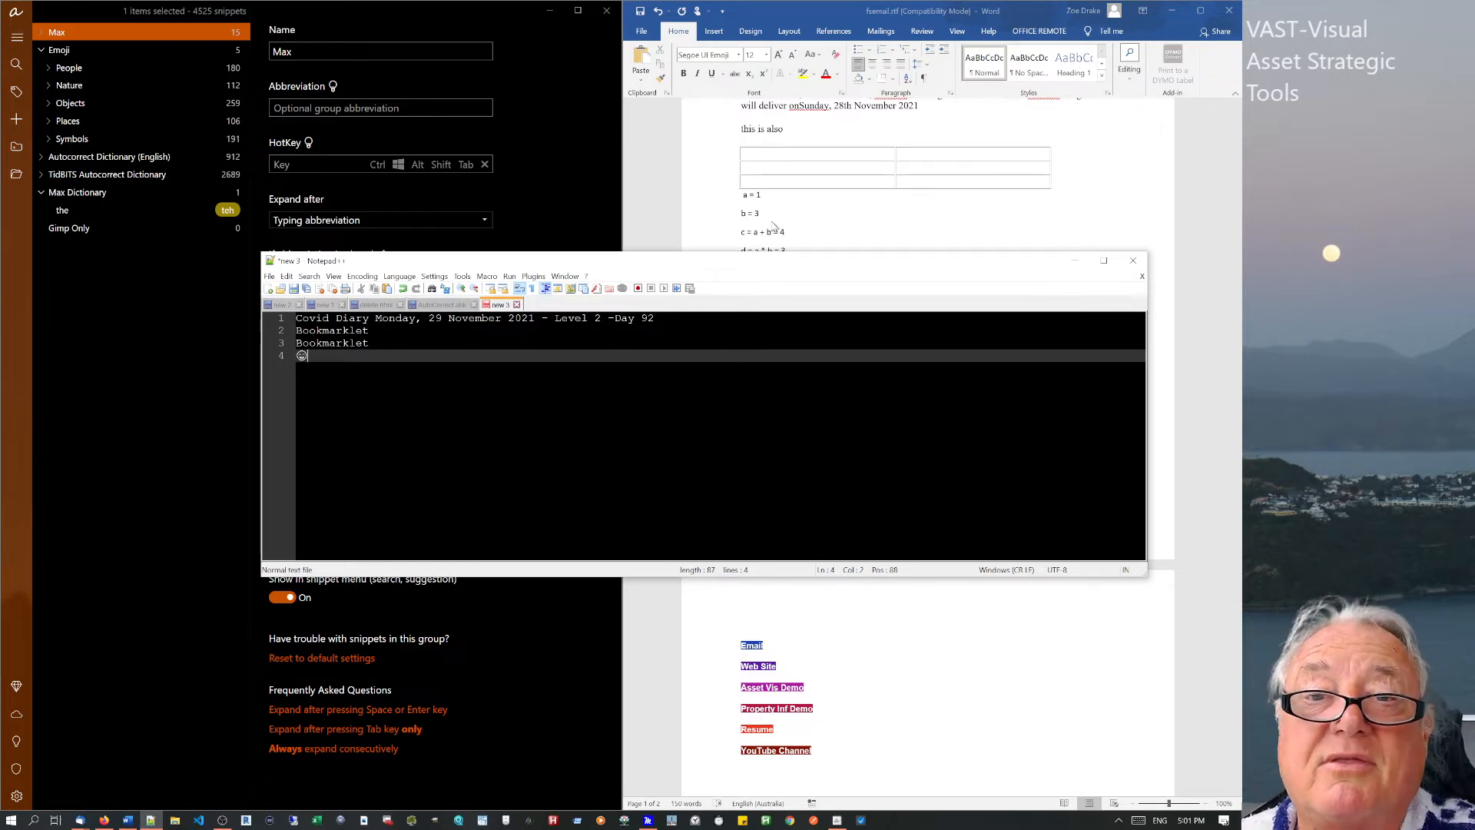
pyautogui.click(780, 223)
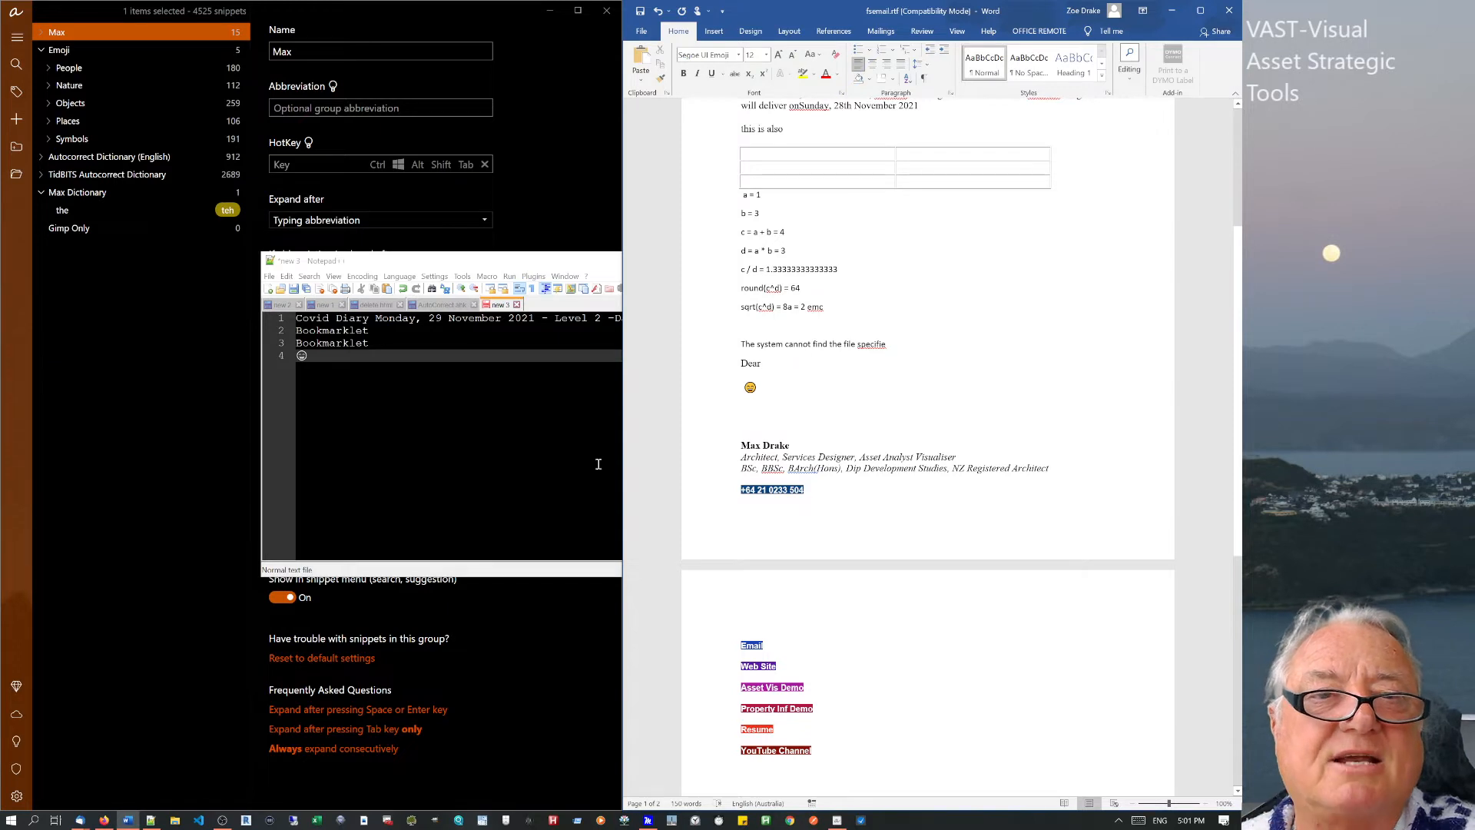
pyautogui.click(435, 363)
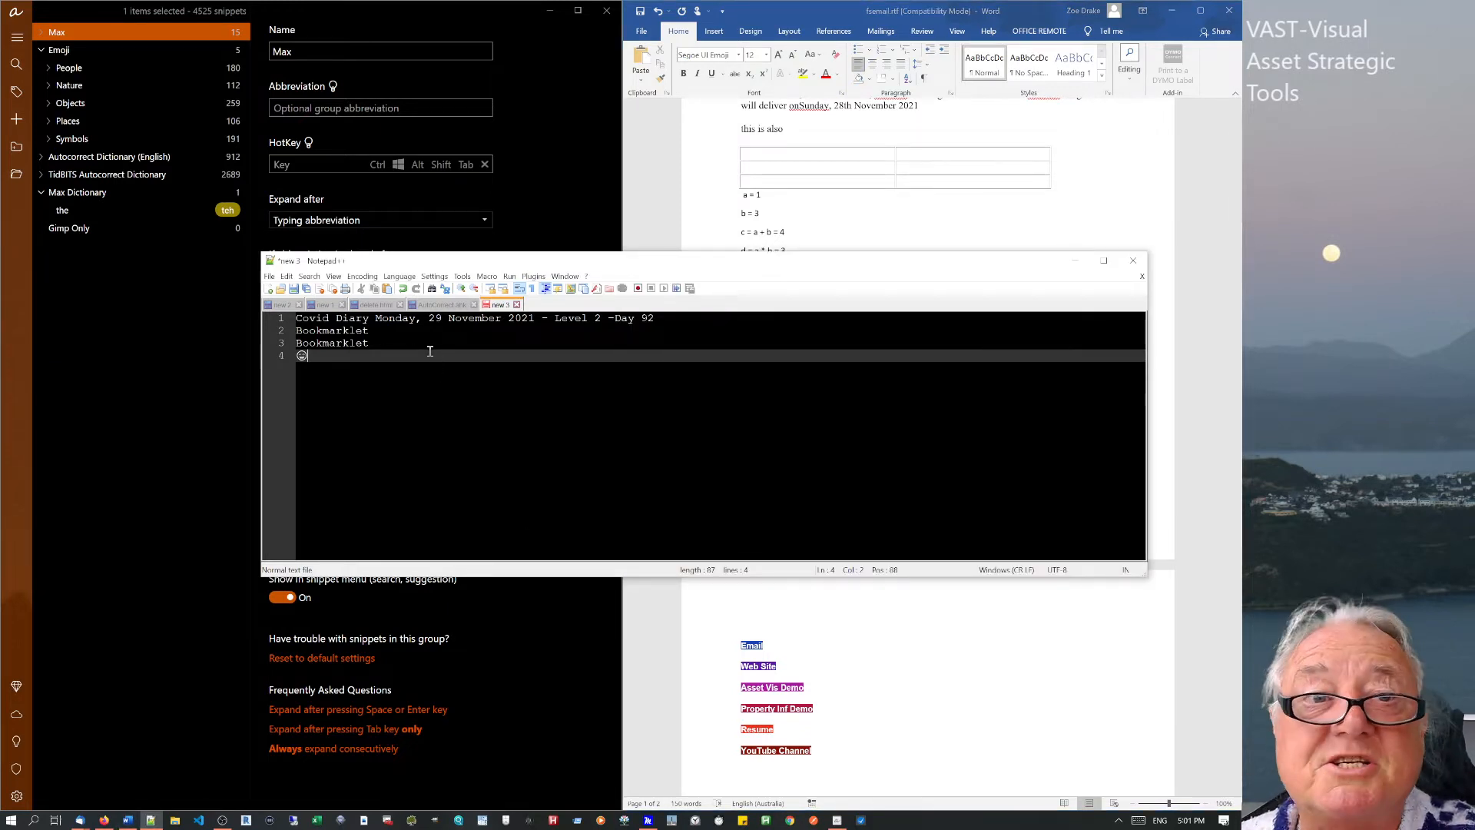
pyautogui.click(70, 158)
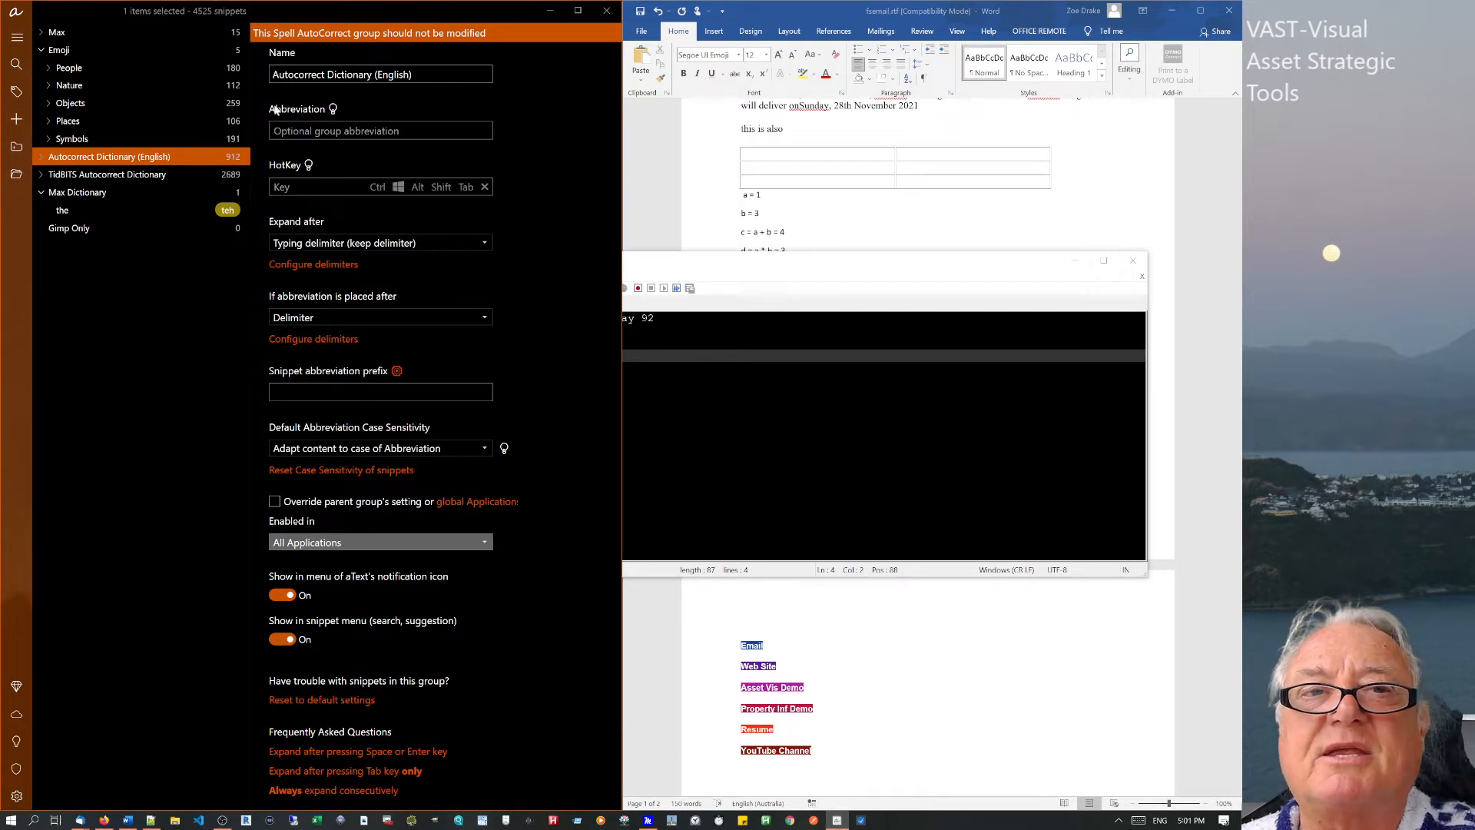
# List the Autocorrect Dictionary (English) snippets and type 'abbout' in Word, auto-corrected to About.
pyautogui.click(41, 159)
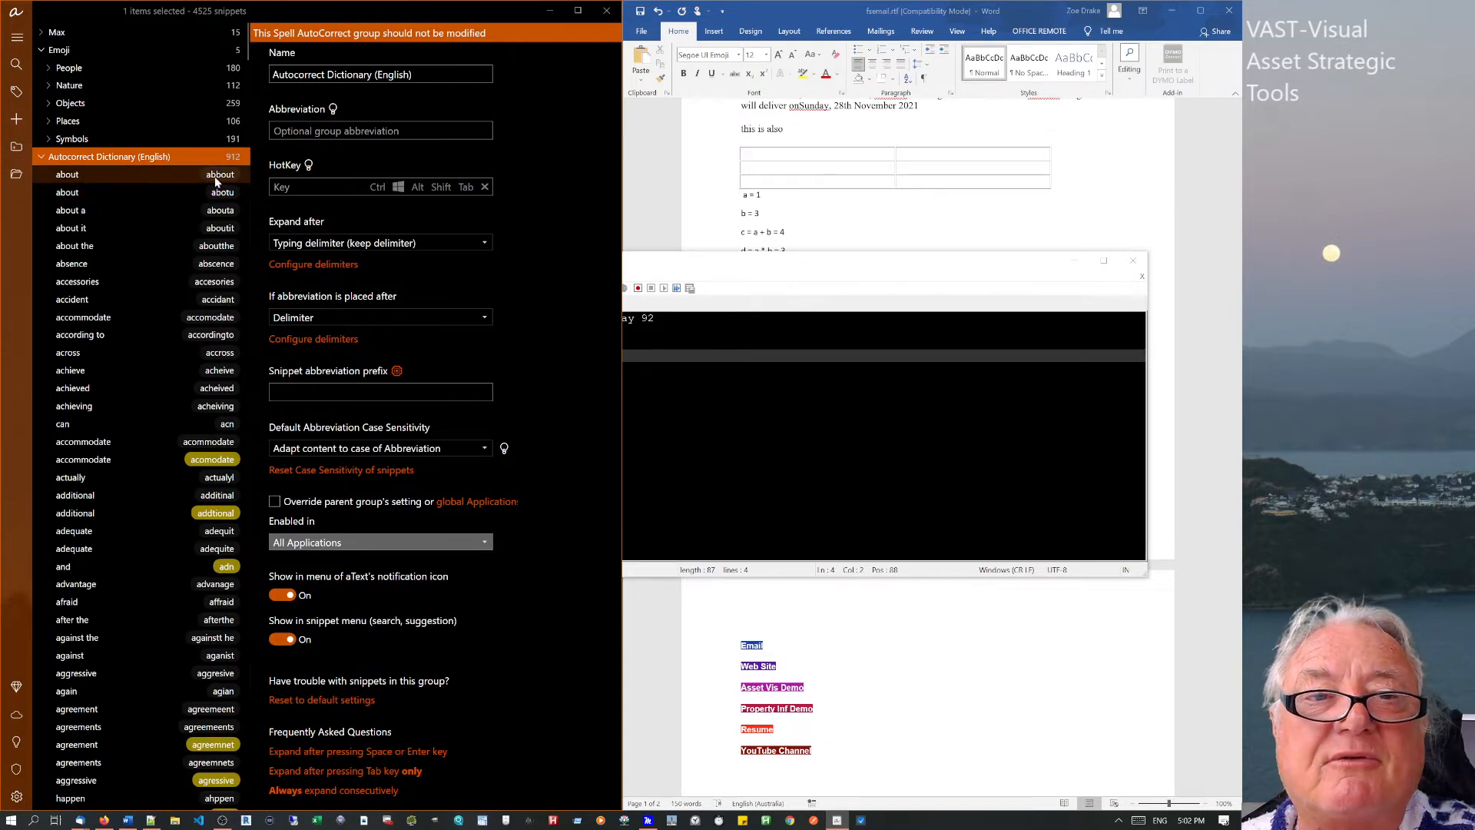
pyautogui.click(781, 612)
pyautogui.click(774, 608)
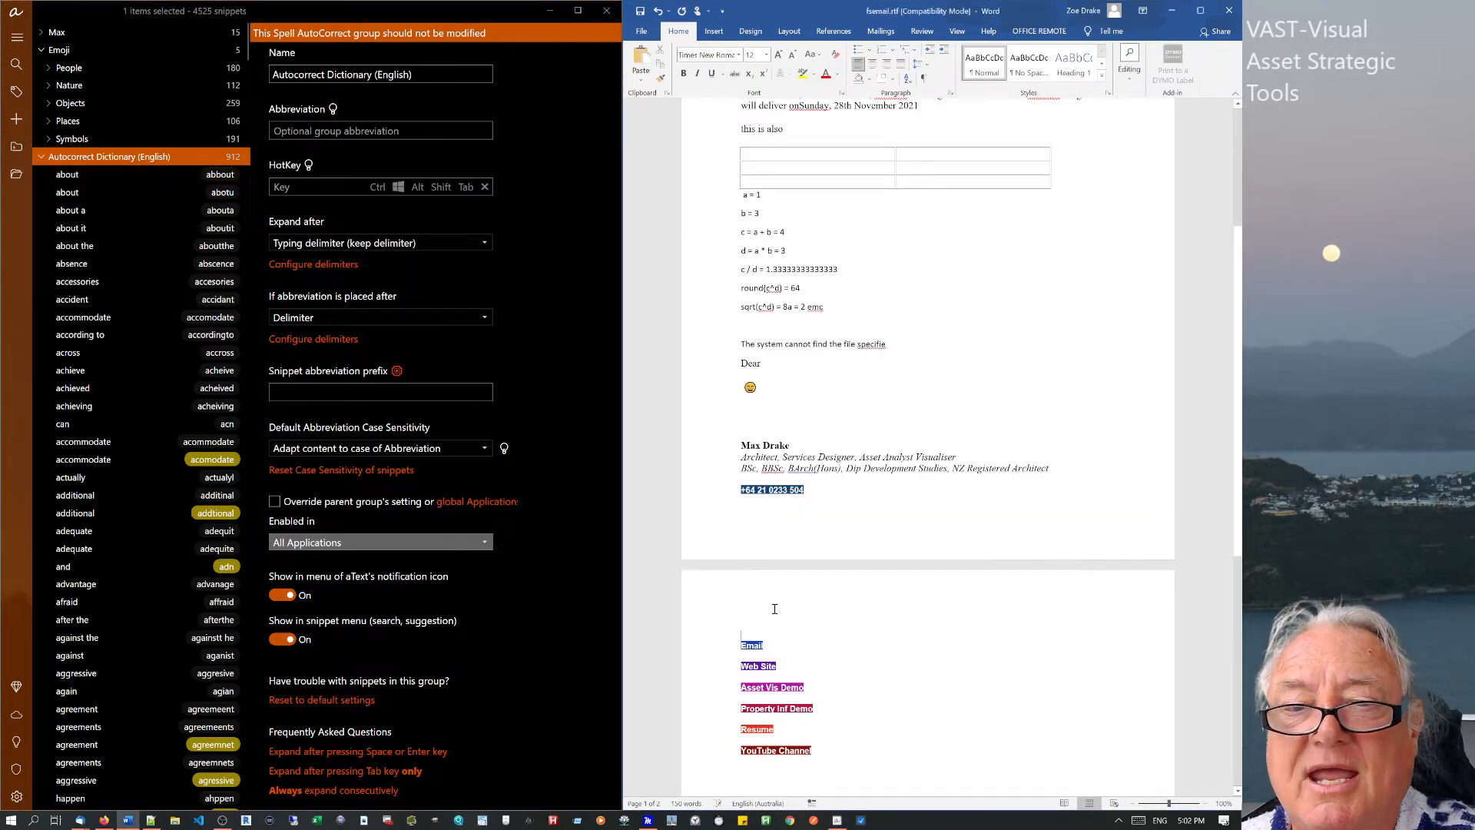
pyautogui.scroll(-10, 889, 729)
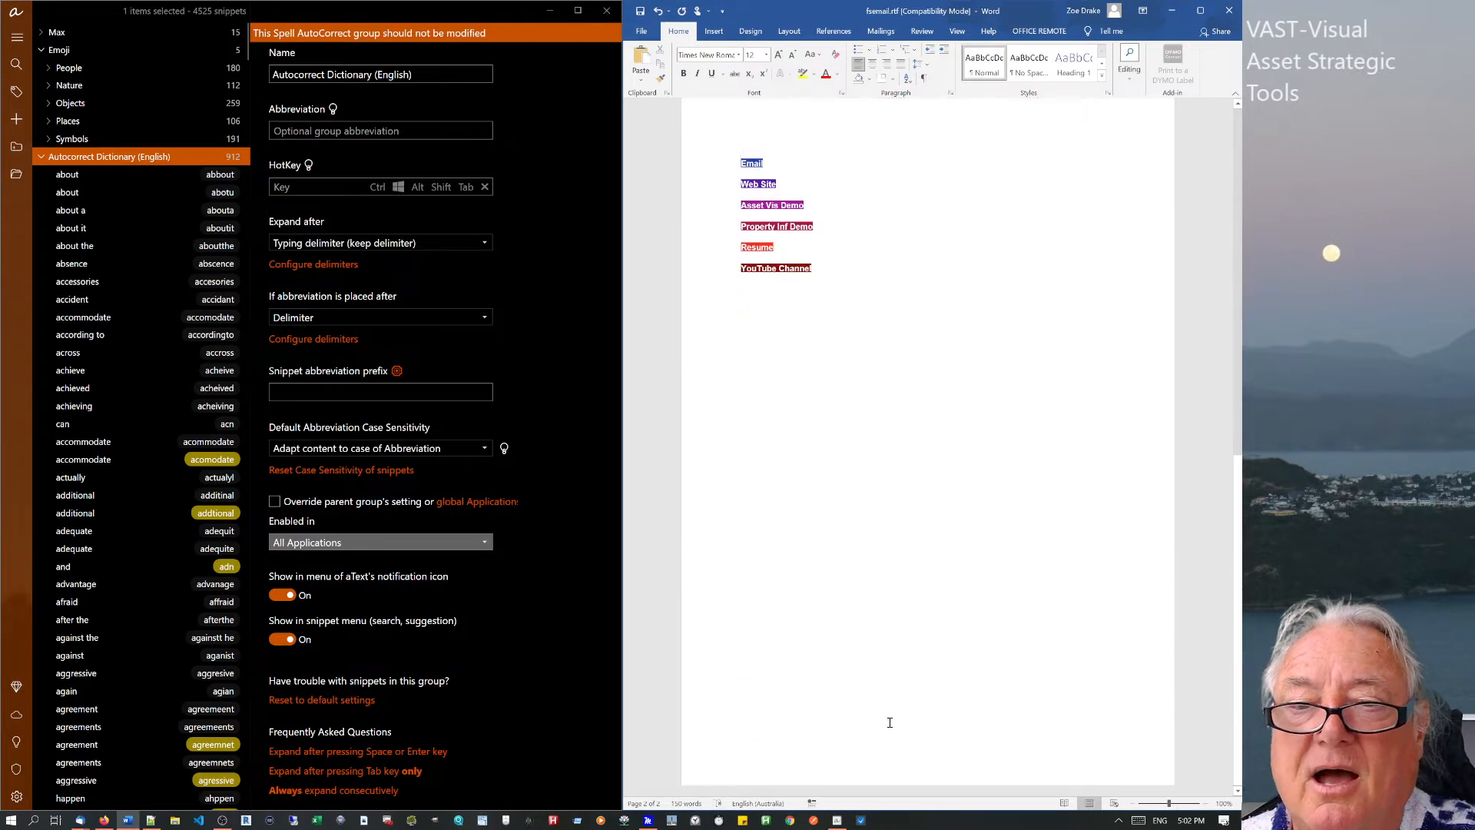
pyautogui.click(866, 392)
pyautogui.write('abb')
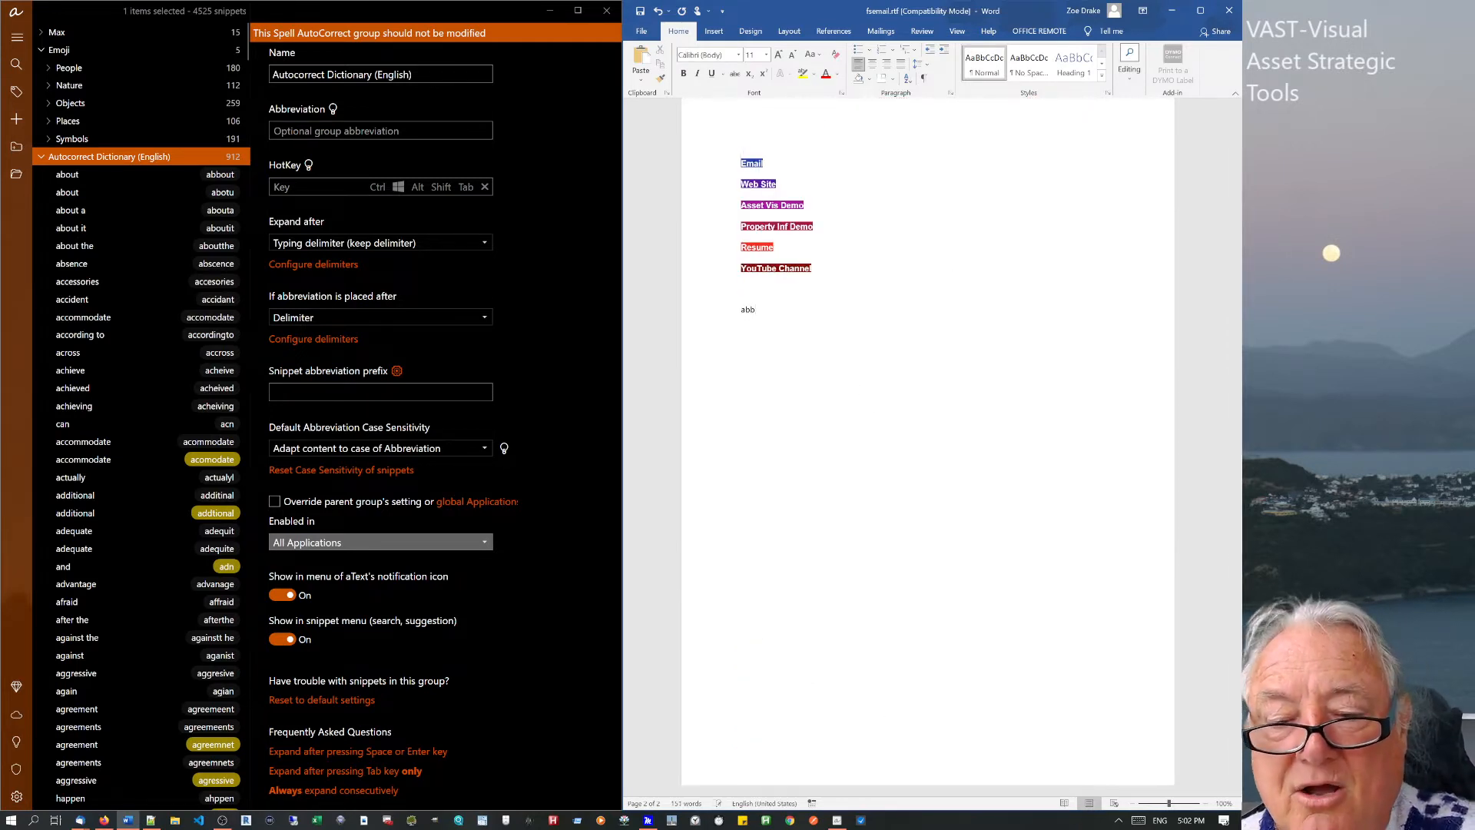
pyautogui.write('out')
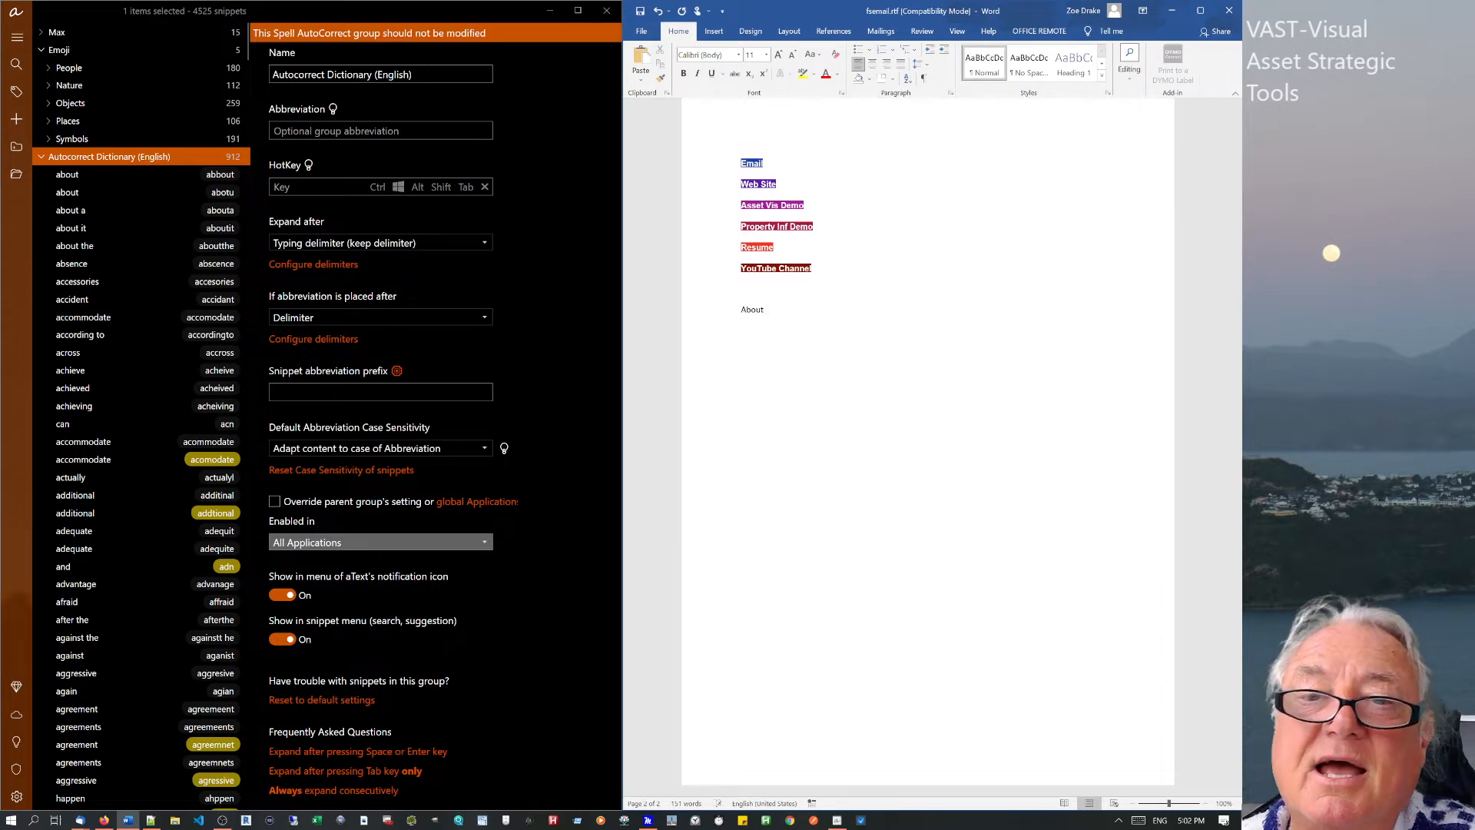
pyautogui.click(742, 311)
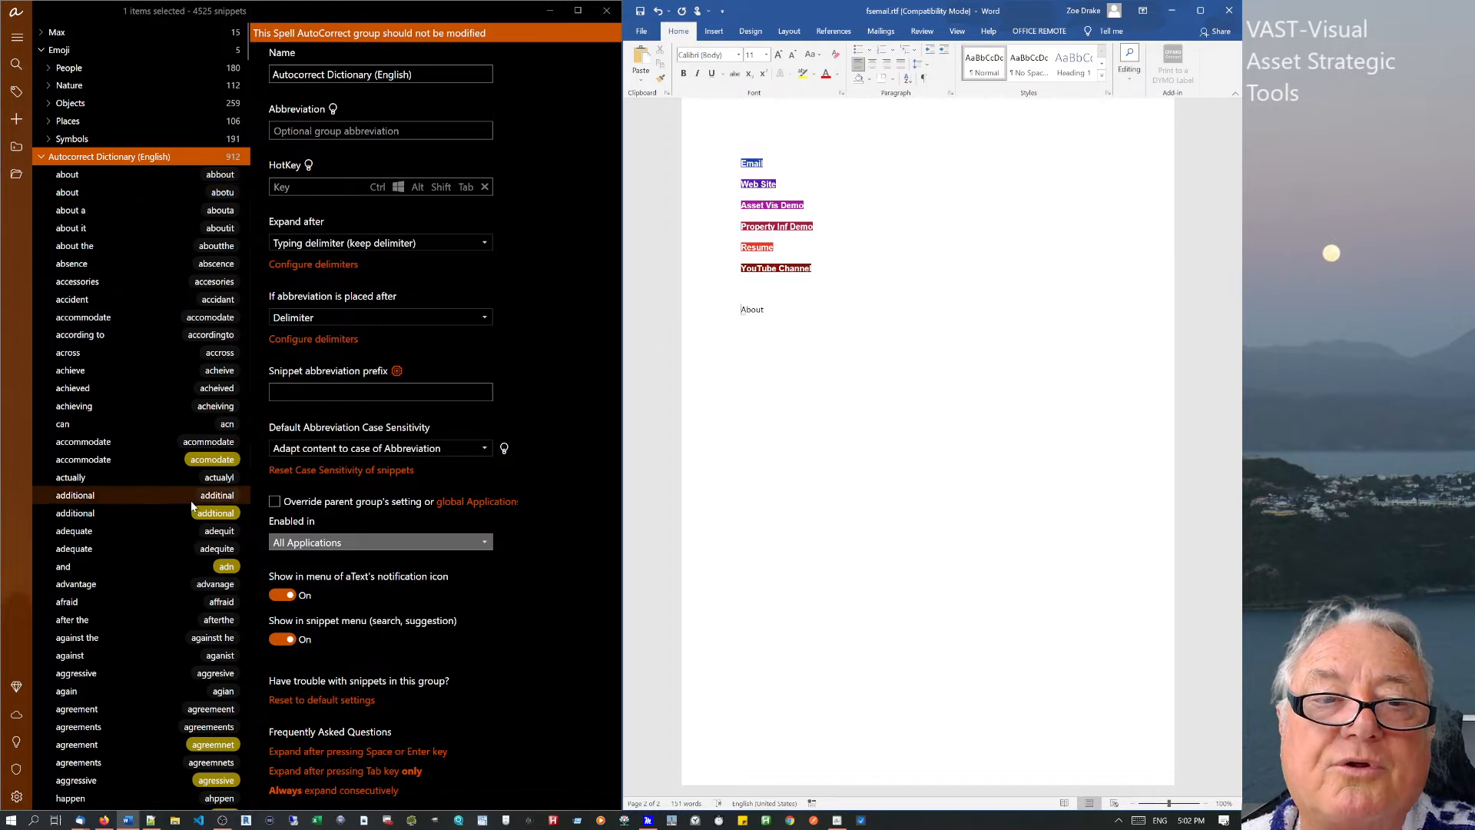
# Collapse the English dictionary and list the TidBITS Autocorrect Dictionary snippets.
pyautogui.moveTo(207, 467)
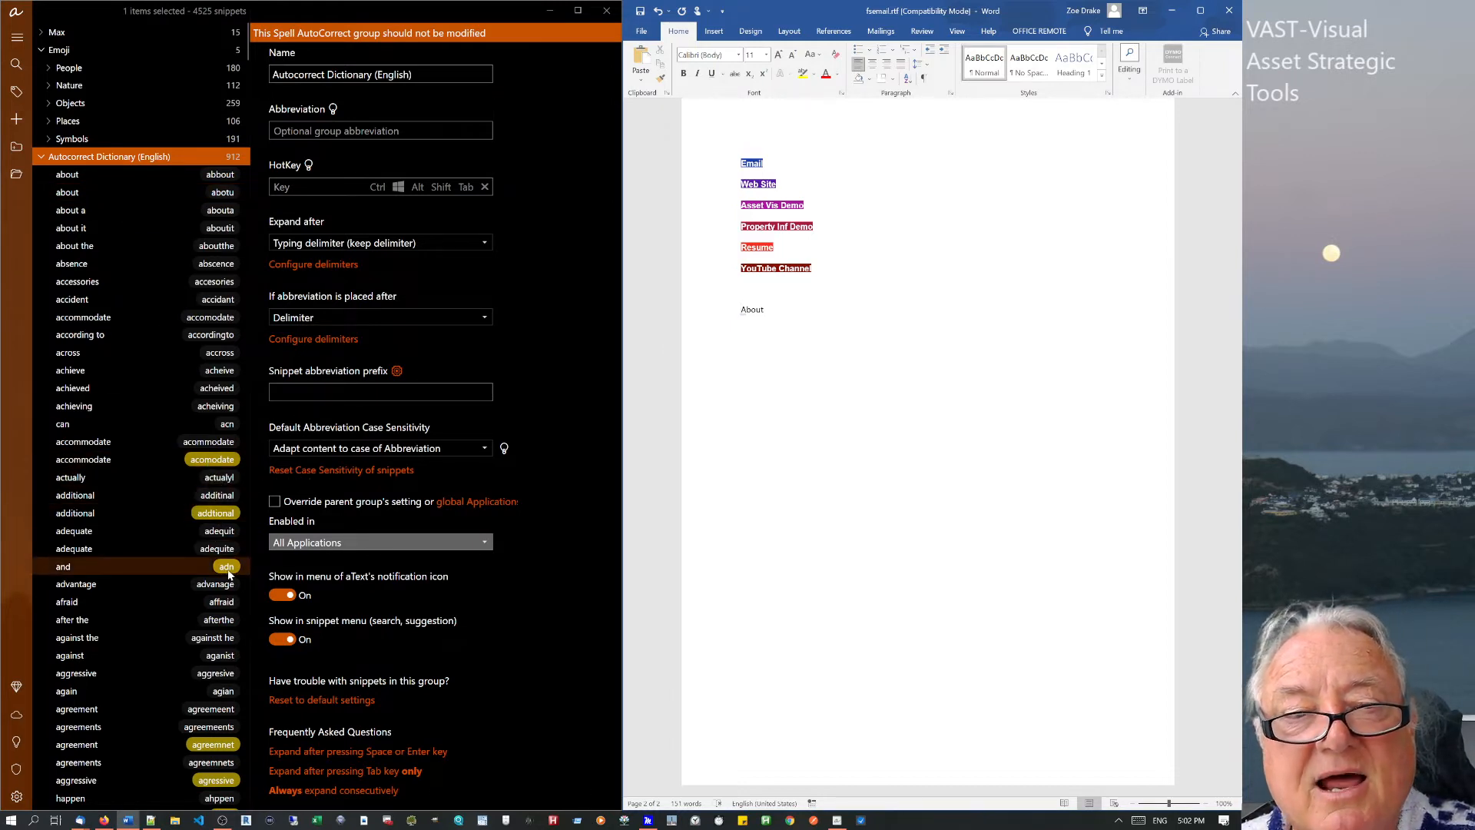
pyautogui.moveTo(227, 572)
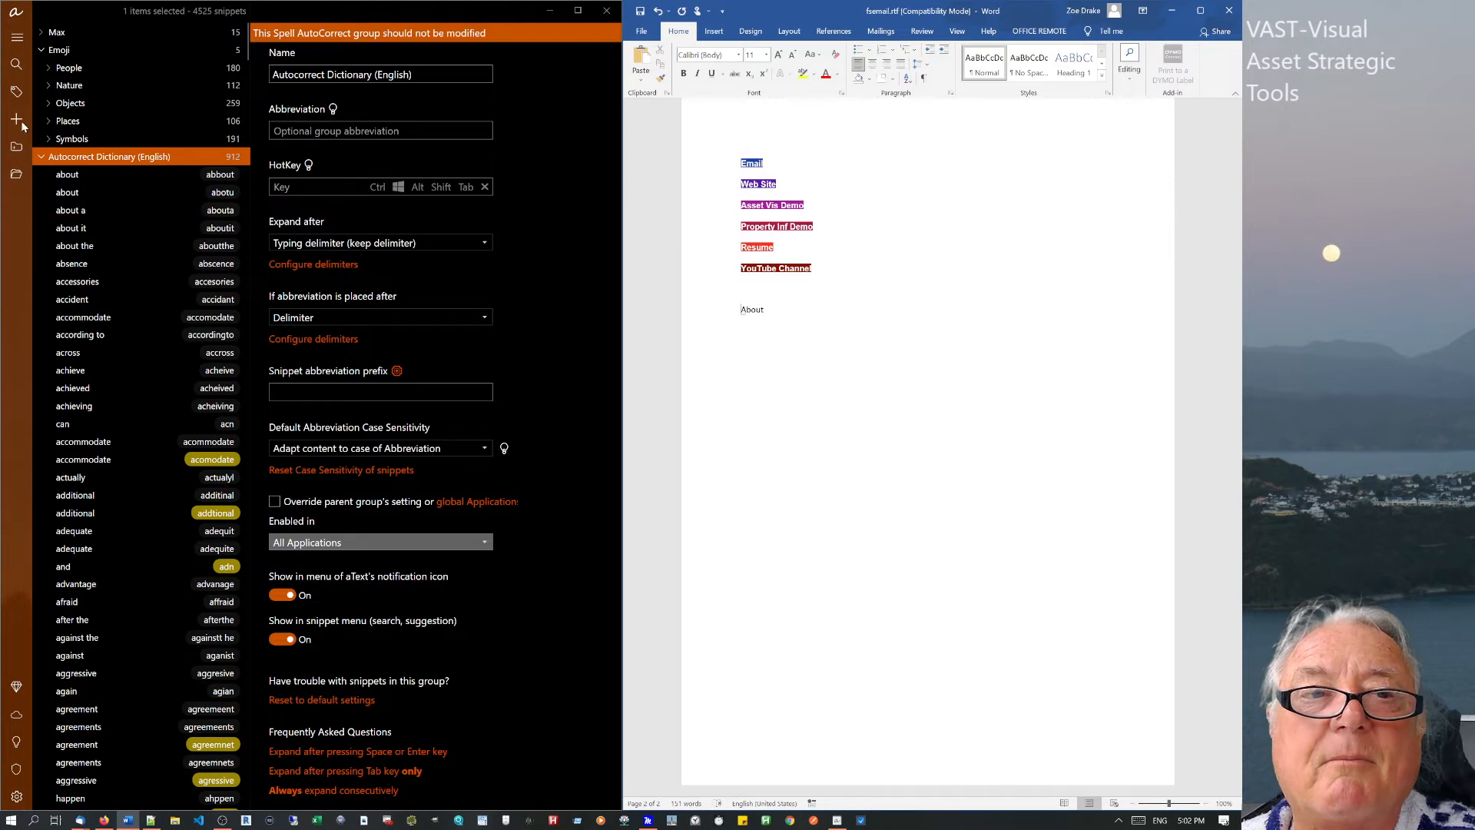
pyautogui.click(42, 159)
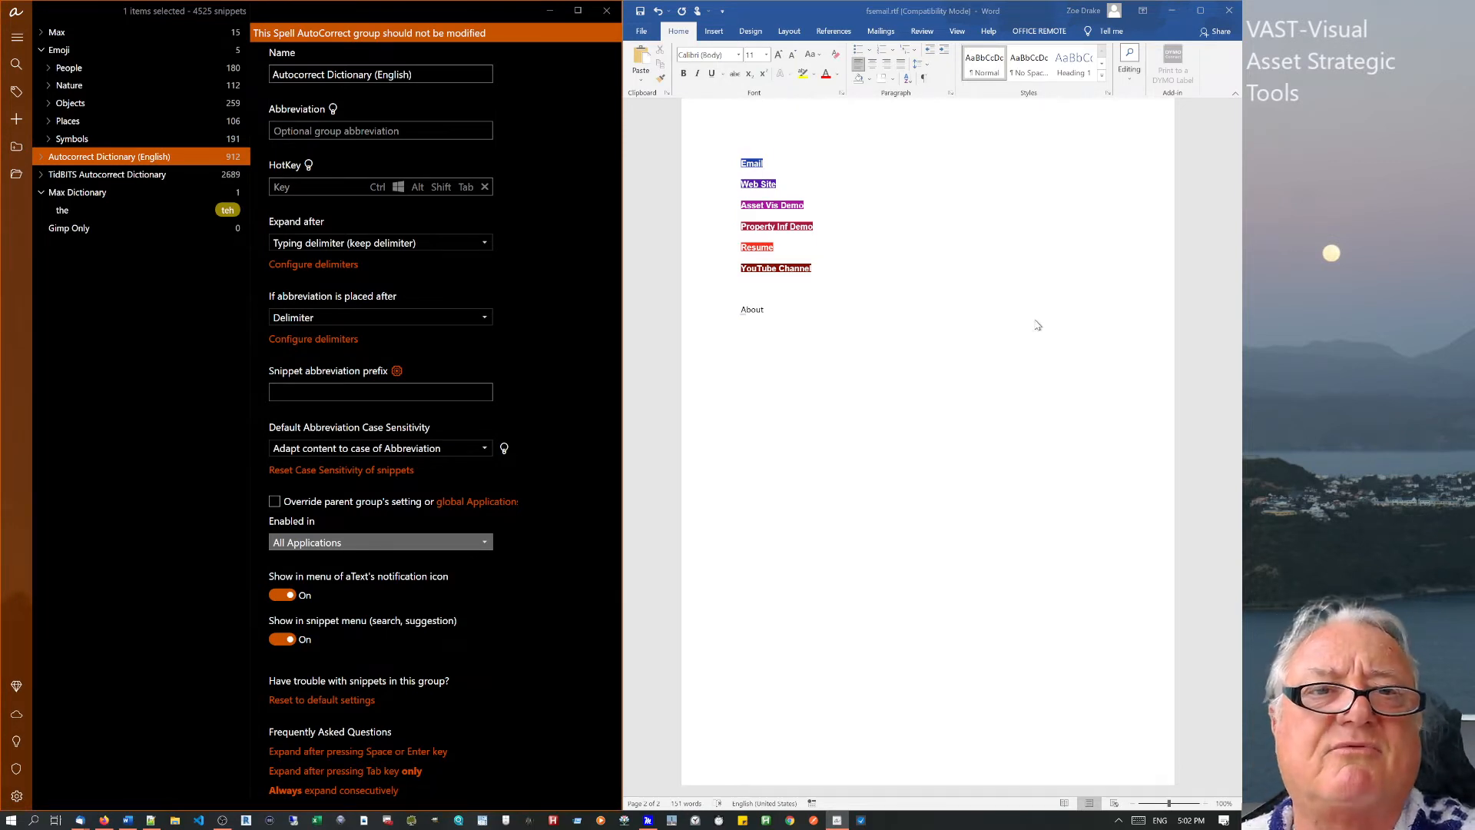
pyautogui.click(95, 177)
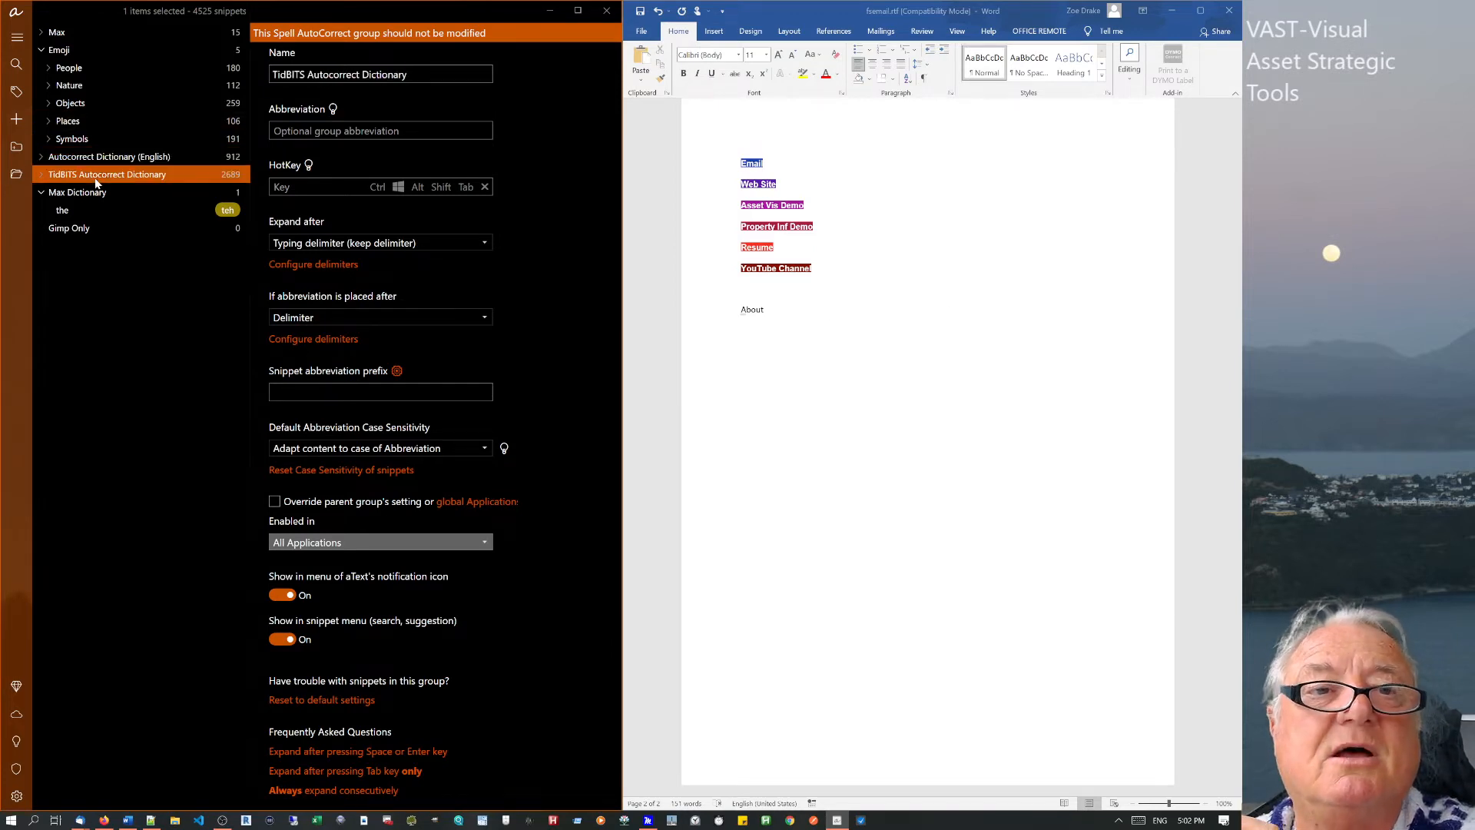
pyautogui.click(40, 176)
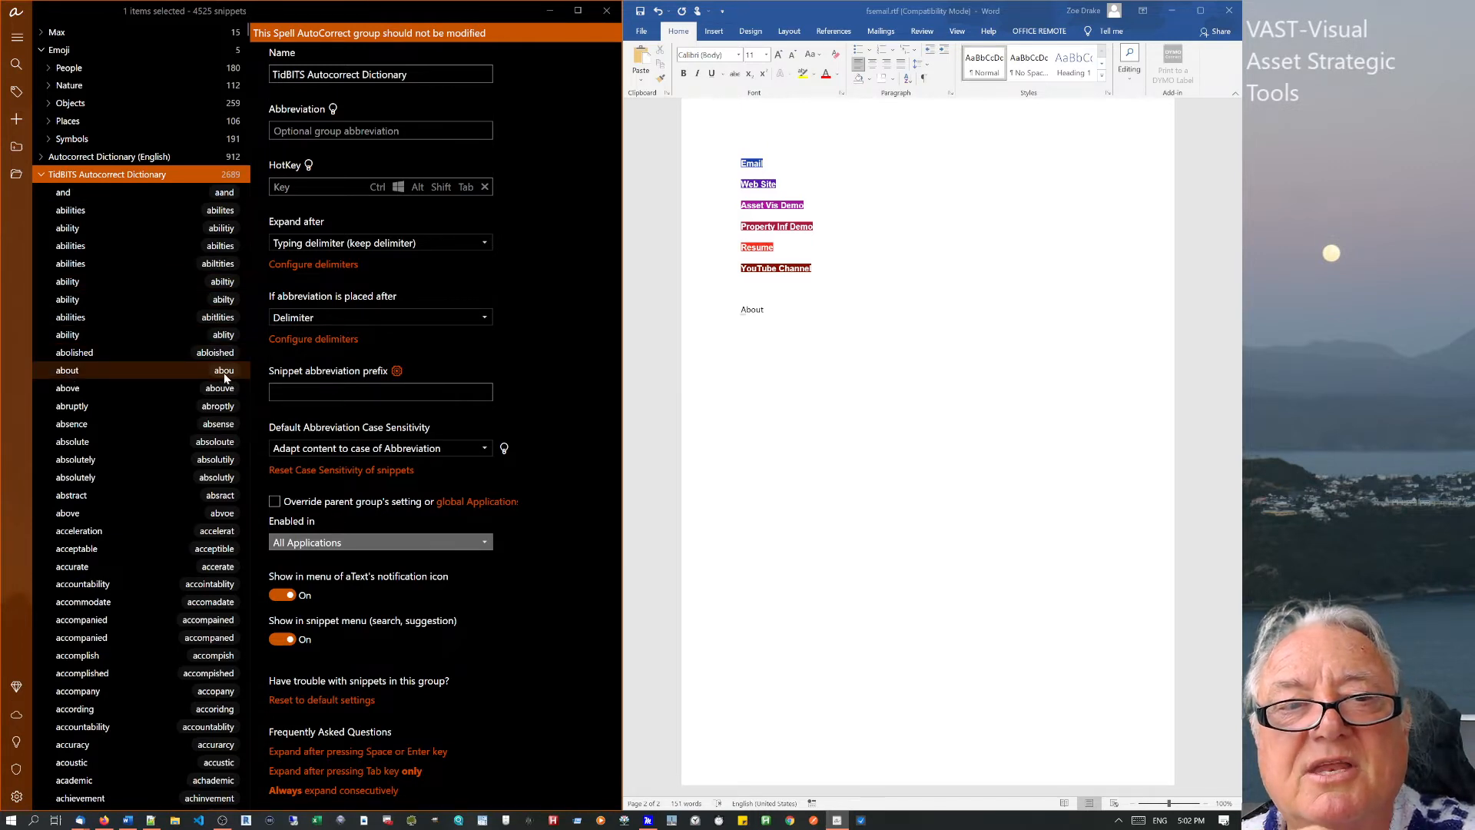
# Type 'About' on a new line below the first About in Word.
pyautogui.click(779, 307)
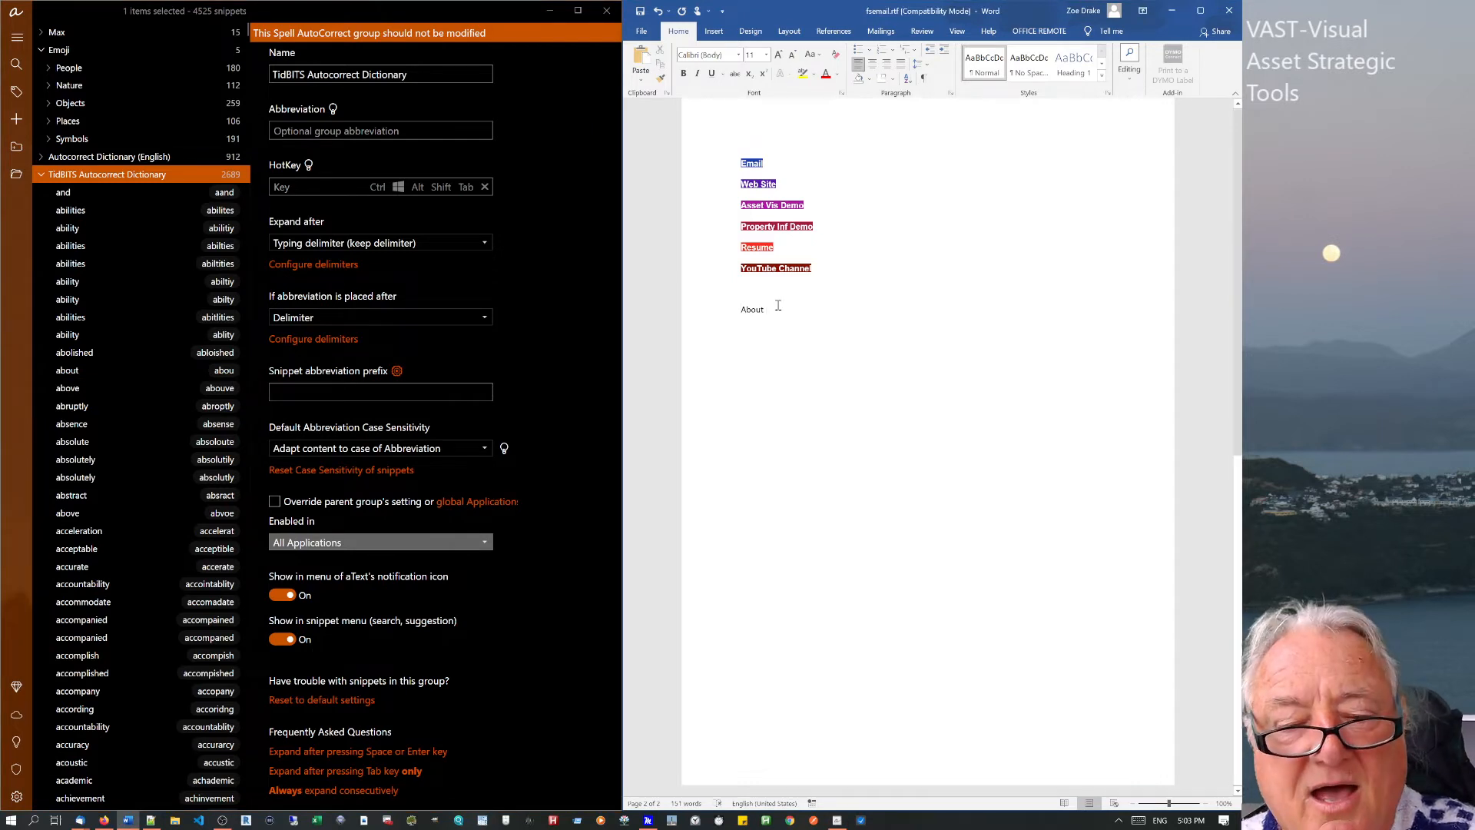
pyautogui.press('Return')
pyautogui.press('Return')
pyautogui.write('About')
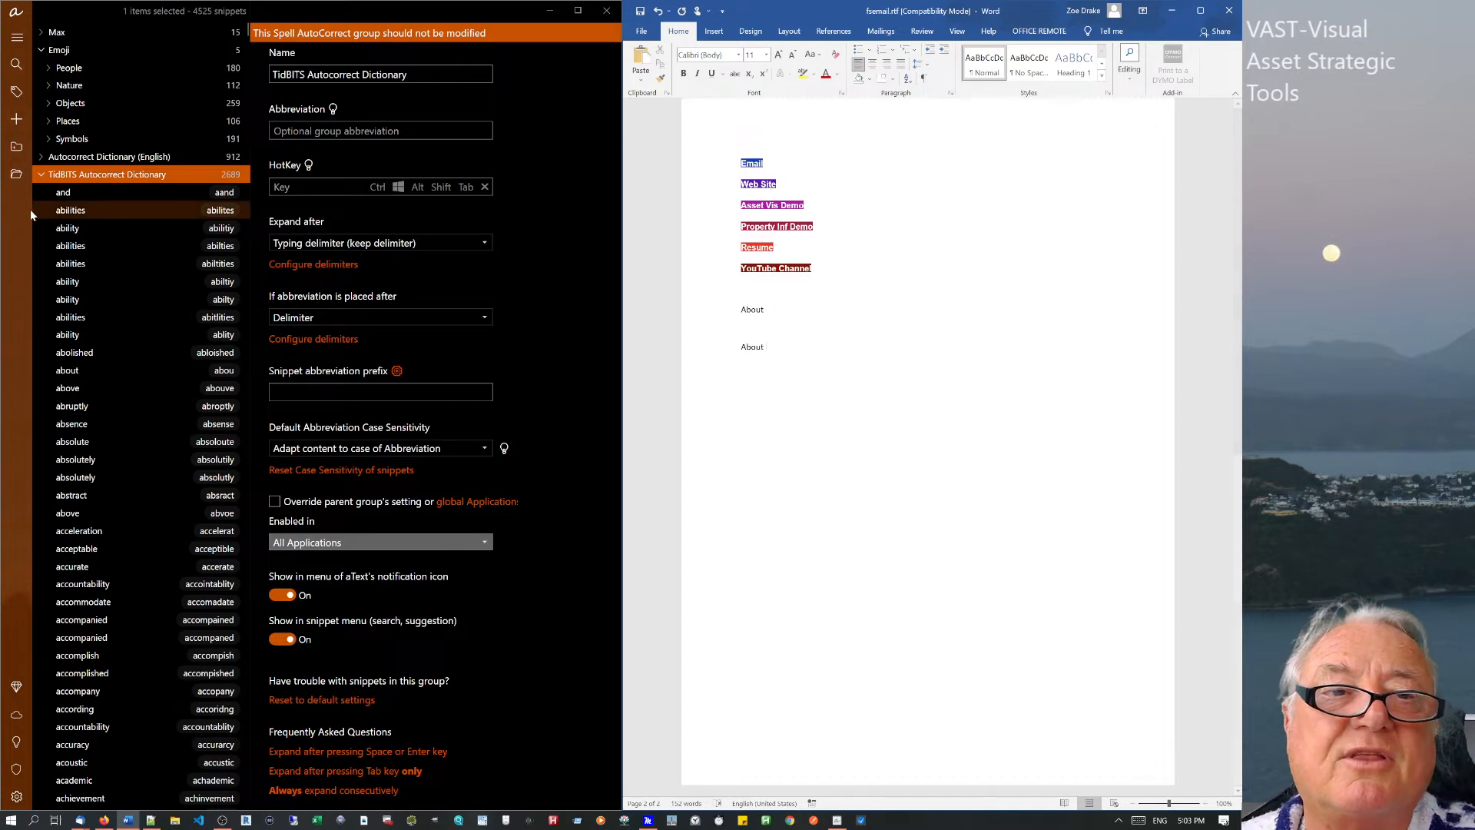
# Collapse TidBITS and step through the dictionary groups to Max Dictionary.
pyautogui.click(41, 174)
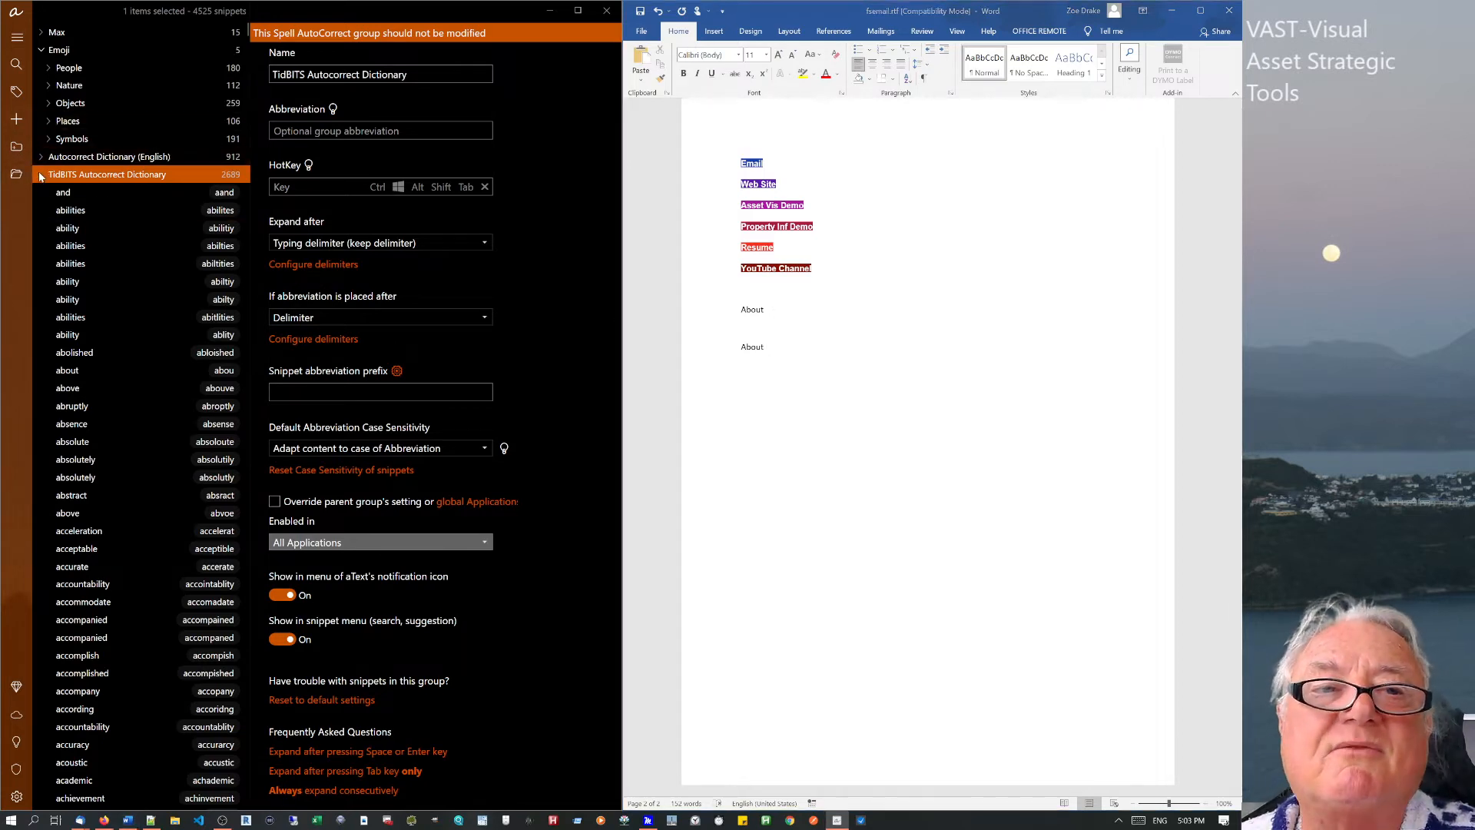
pyautogui.click(86, 159)
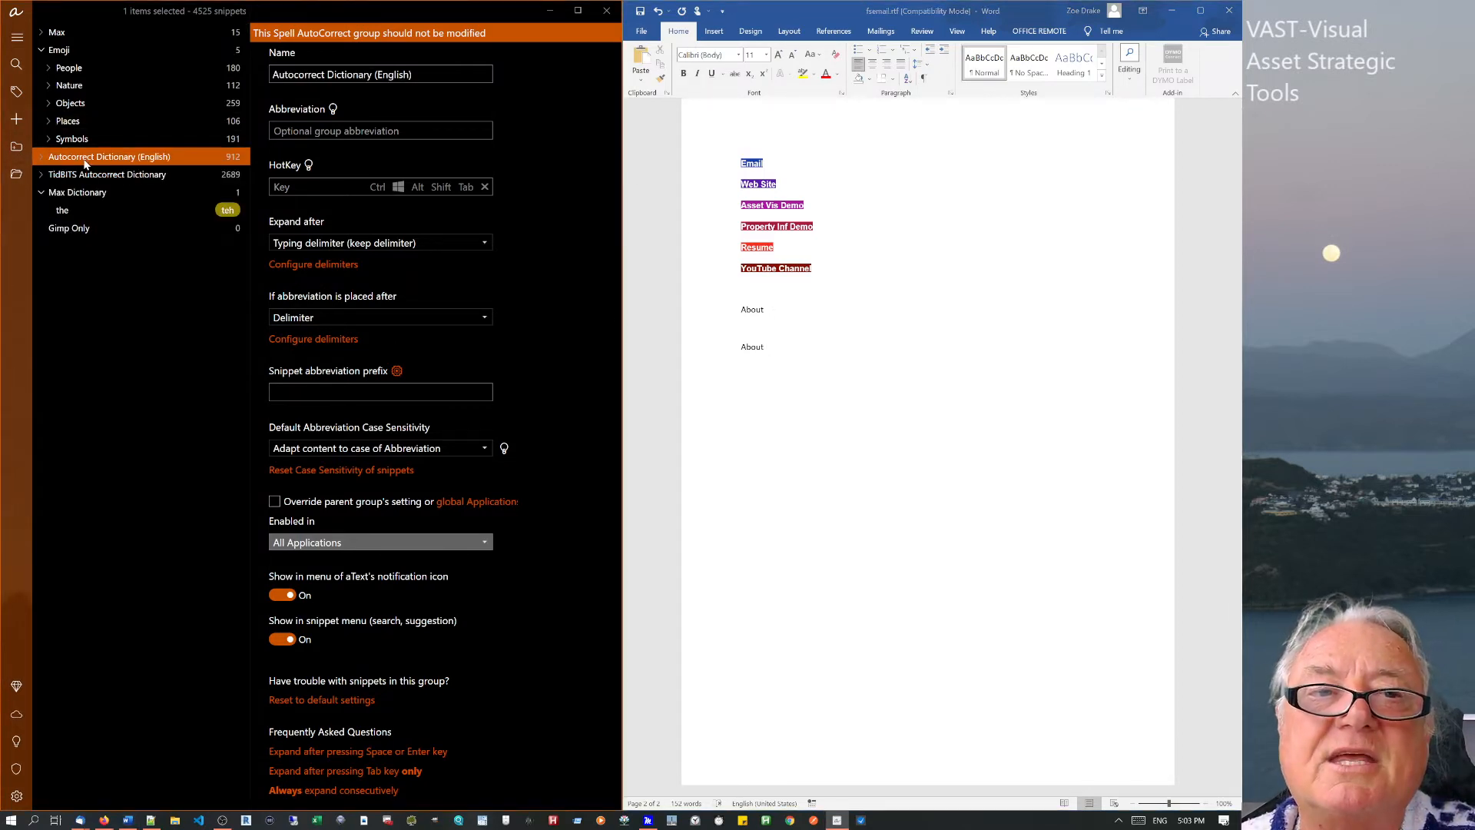
pyautogui.click(73, 176)
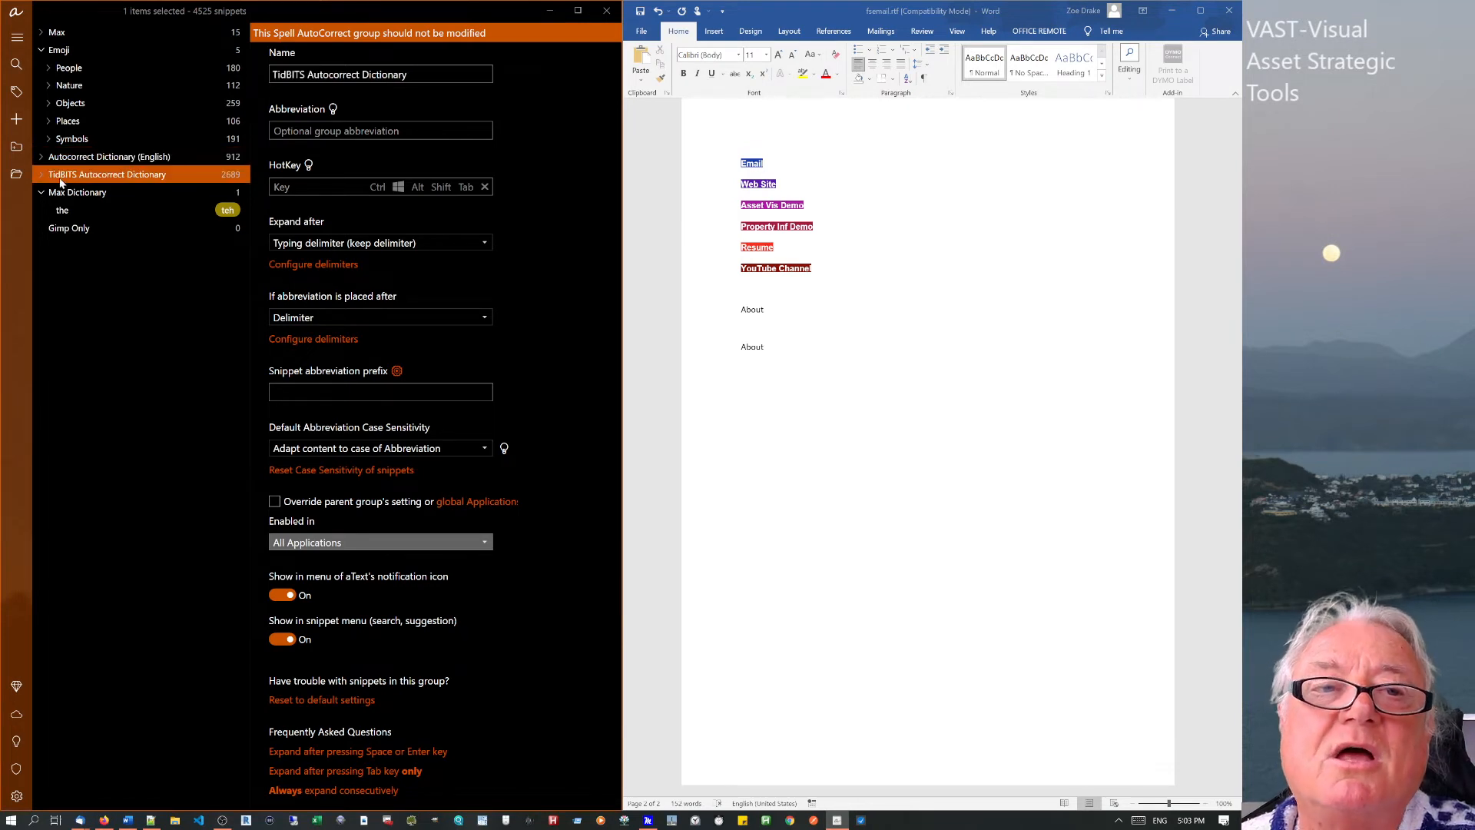
pyautogui.click(53, 196)
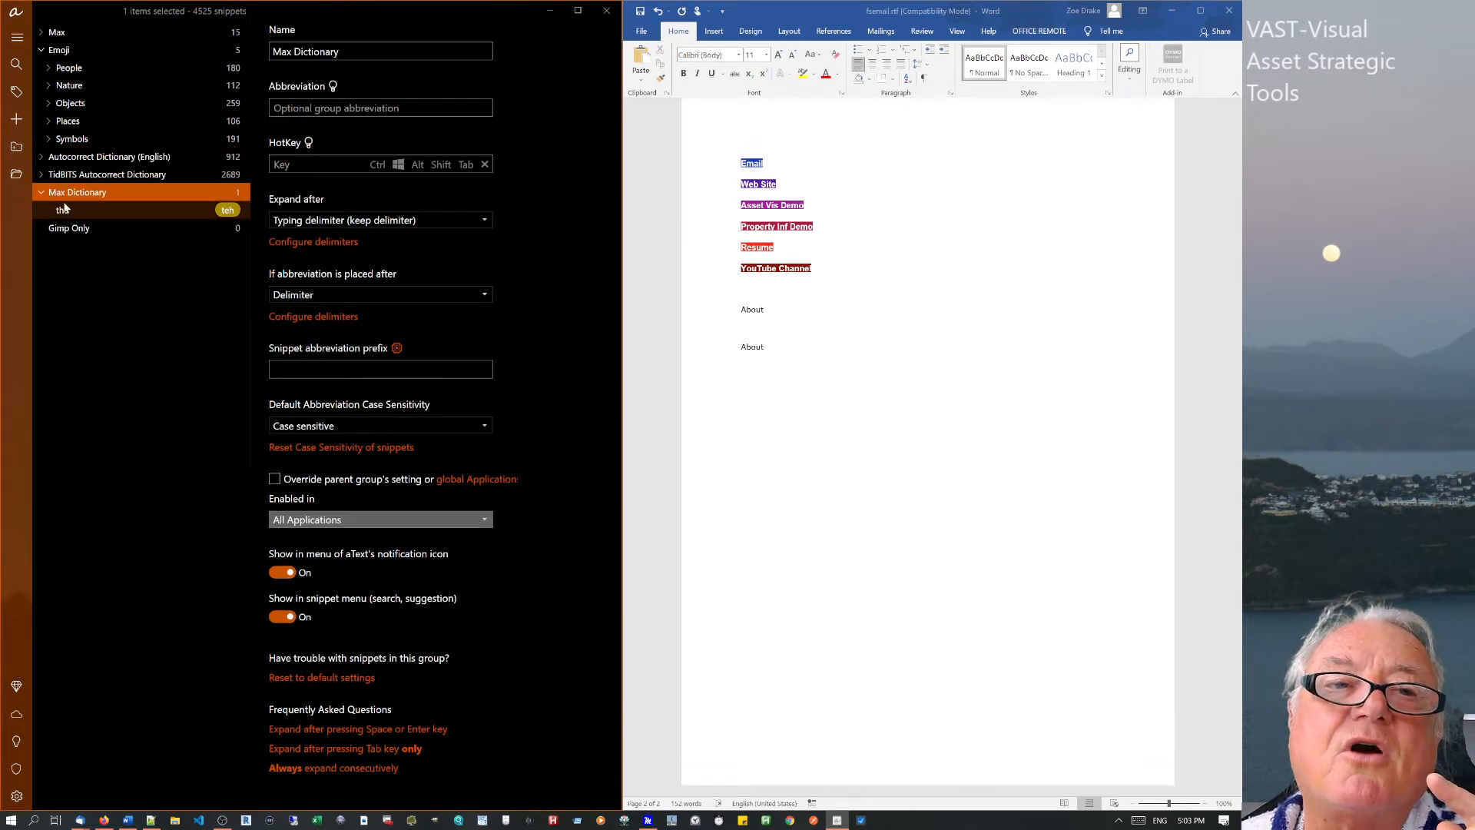
# Open the teh → the snippet and inspect its abbreviation and plain-text expansion.
pyautogui.click(62, 212)
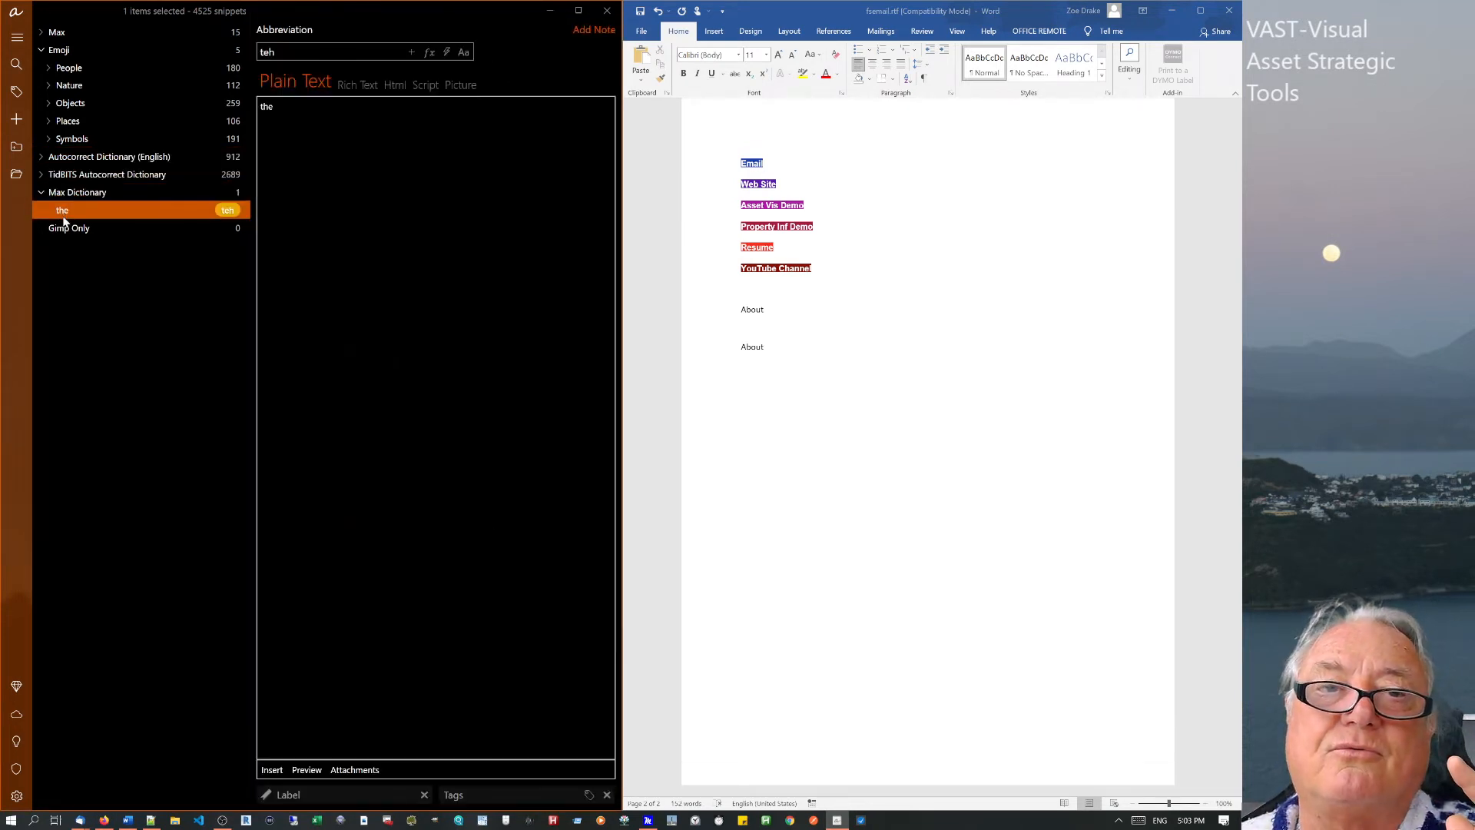
pyautogui.click(339, 131)
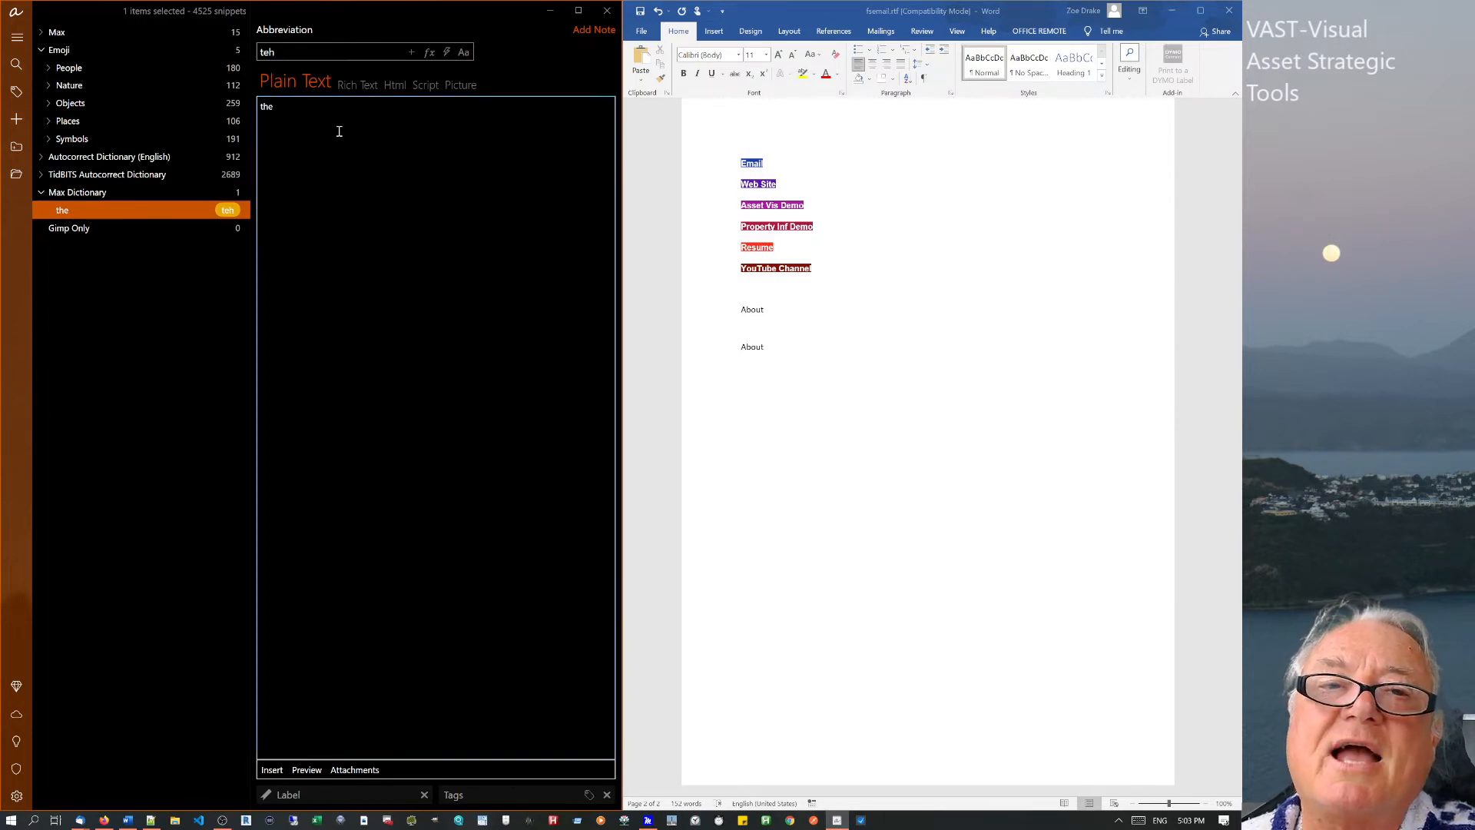
pyautogui.click(298, 58)
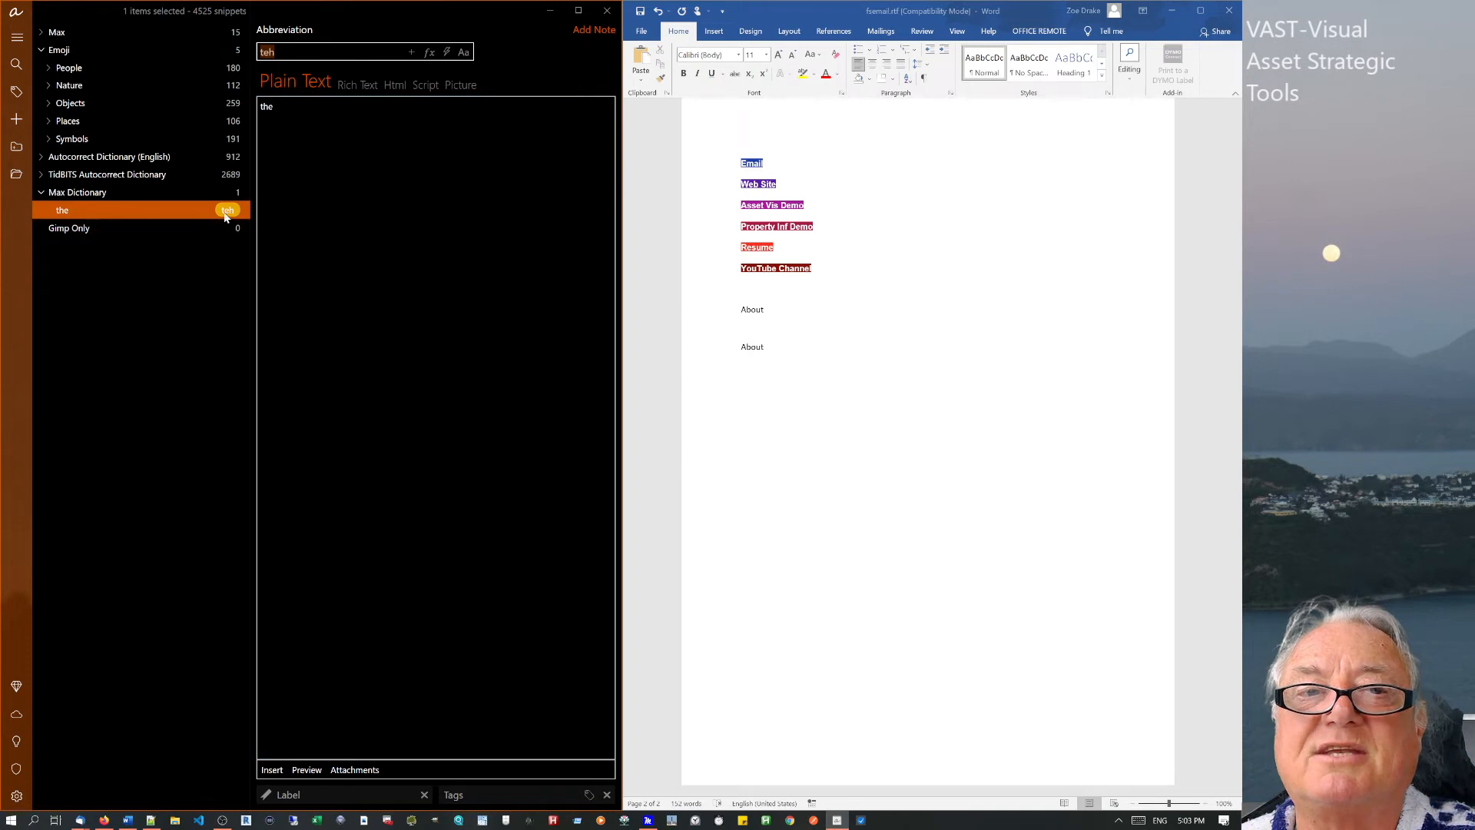
pyautogui.moveTo(225, 217)
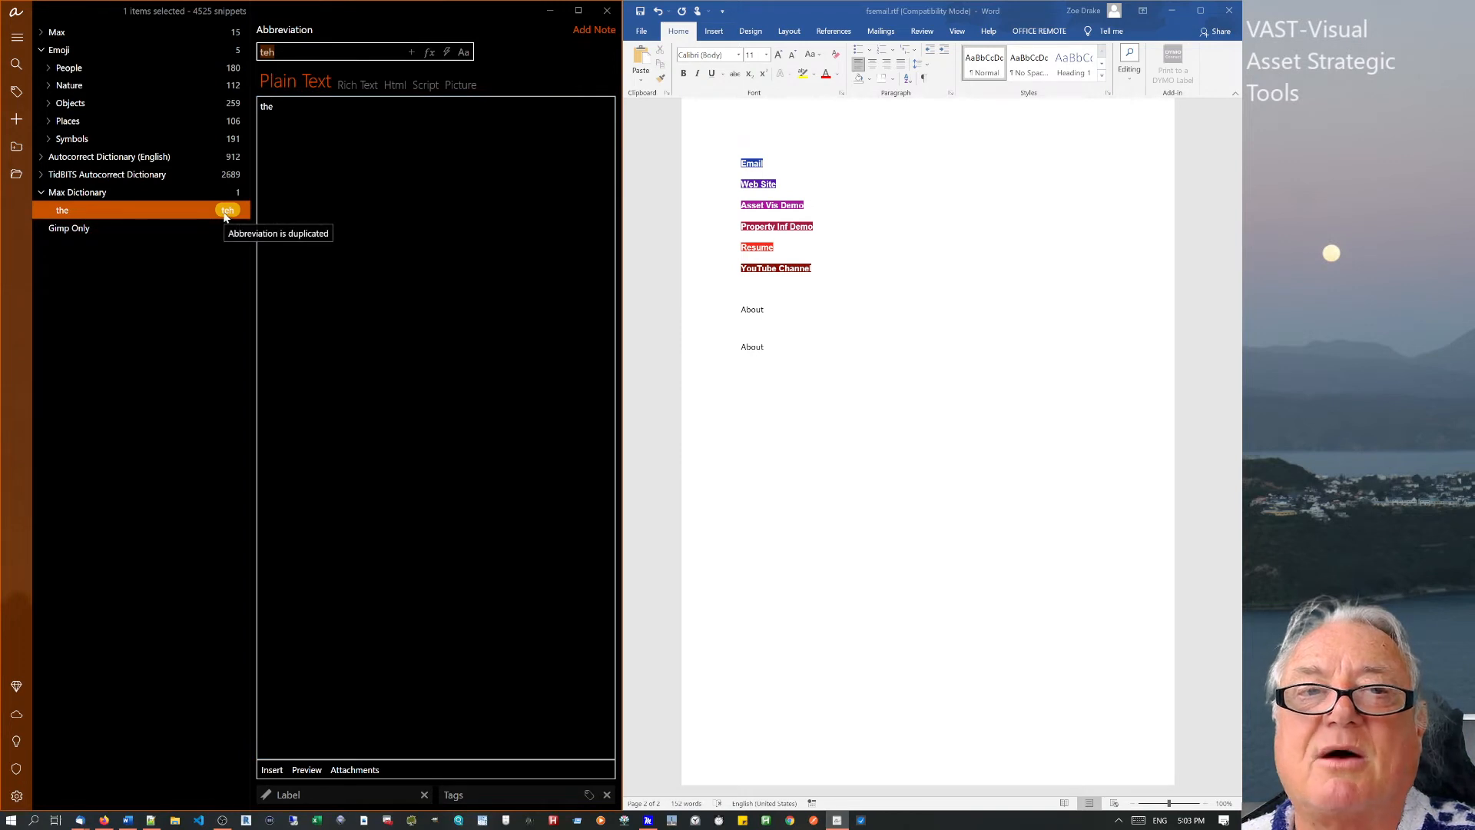
pyautogui.click(310, 120)
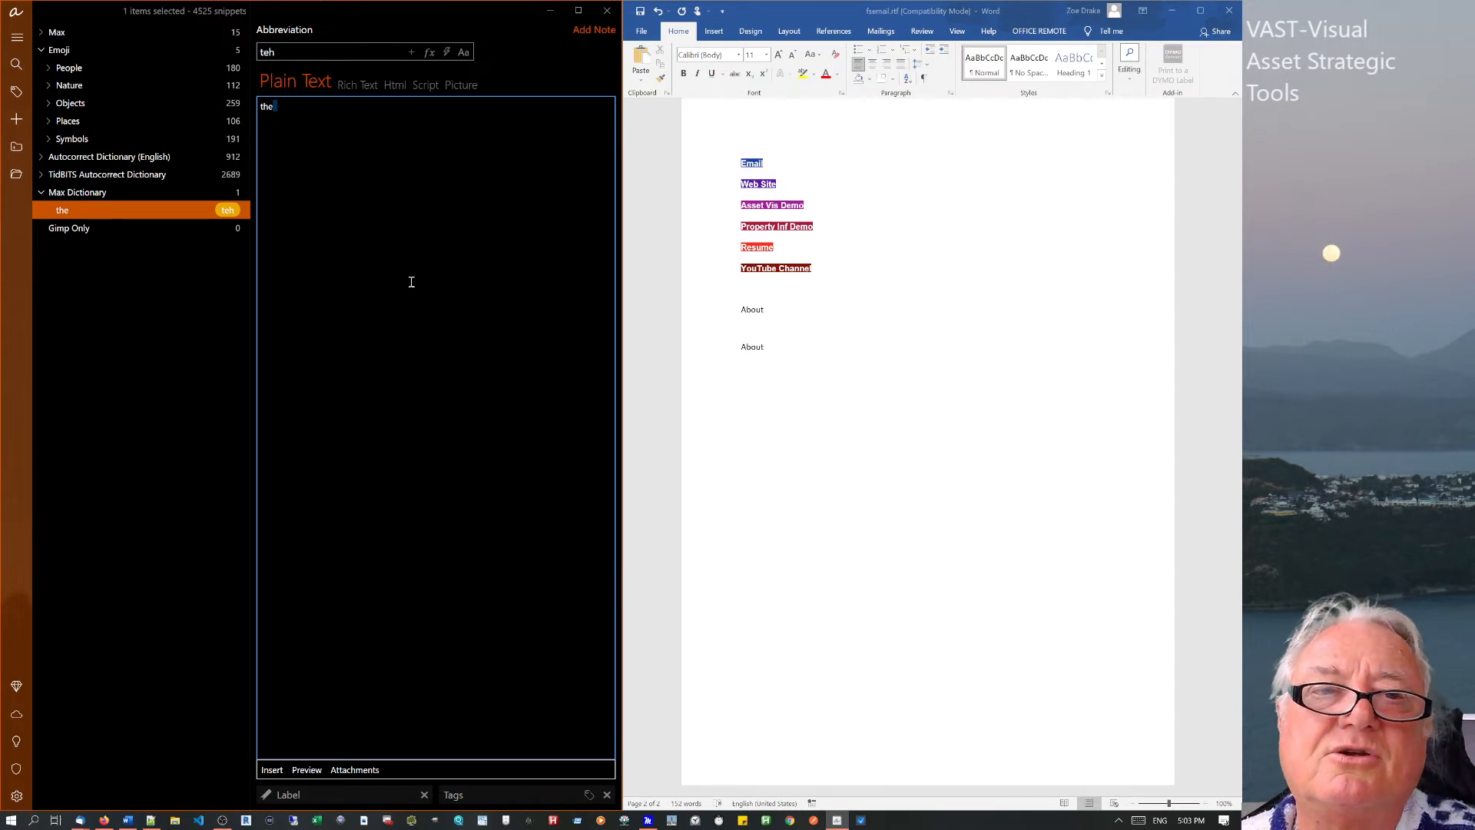
pyautogui.click(381, 206)
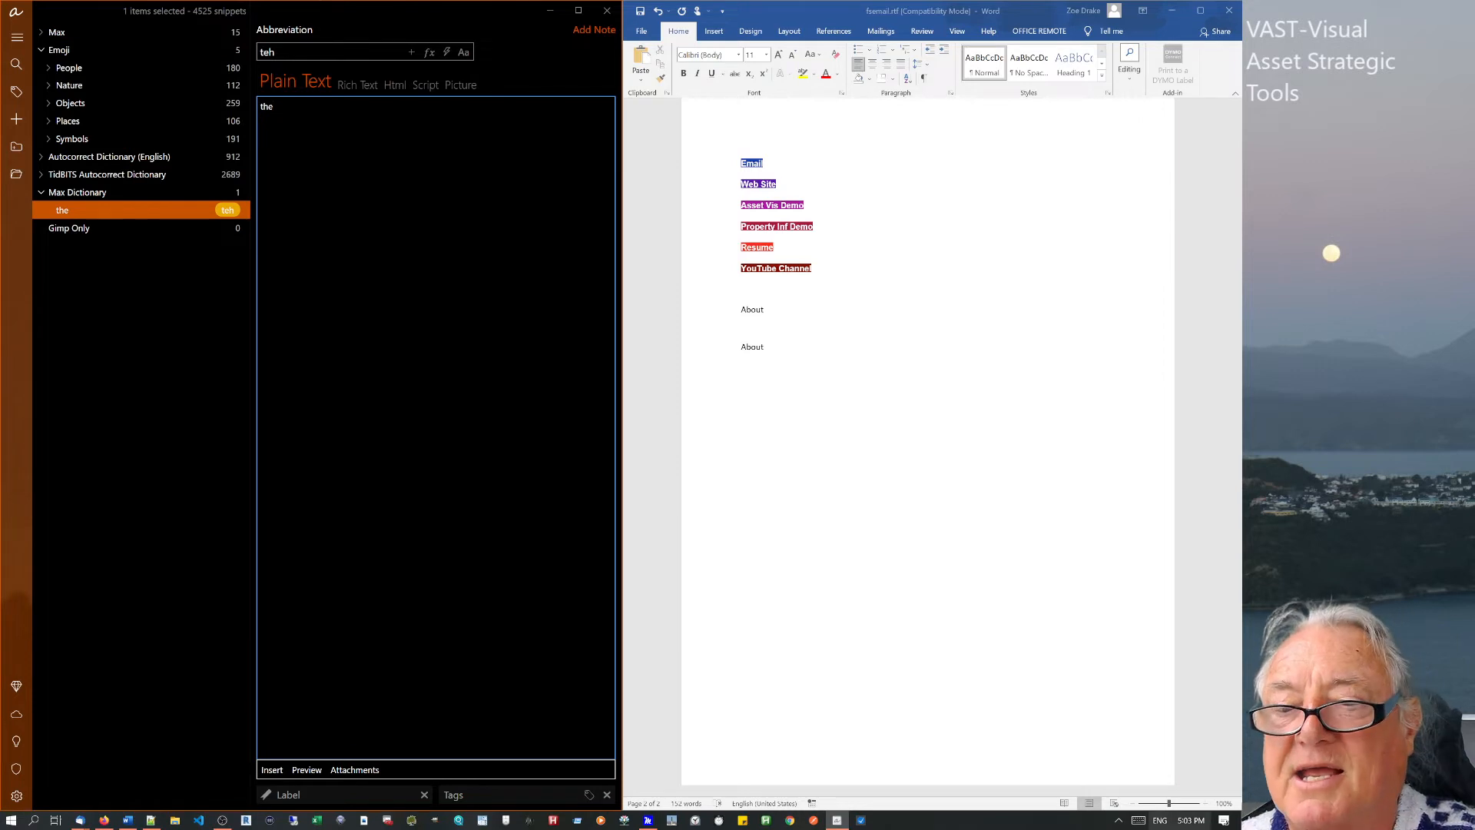
# Check the hidden tray icons, then reselect the teh snippet.
pyautogui.click(1119, 821)
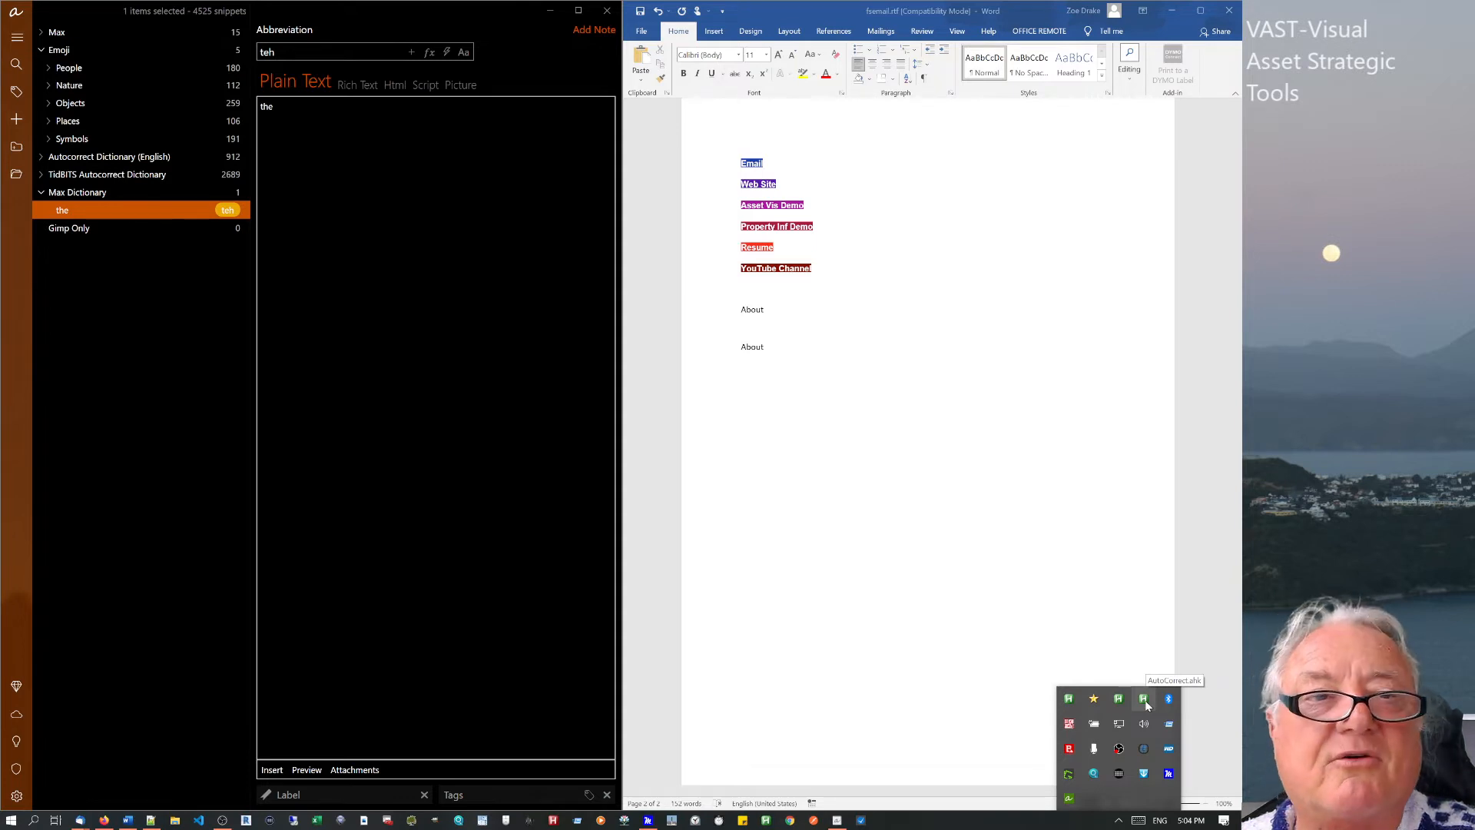
pyautogui.click(186, 252)
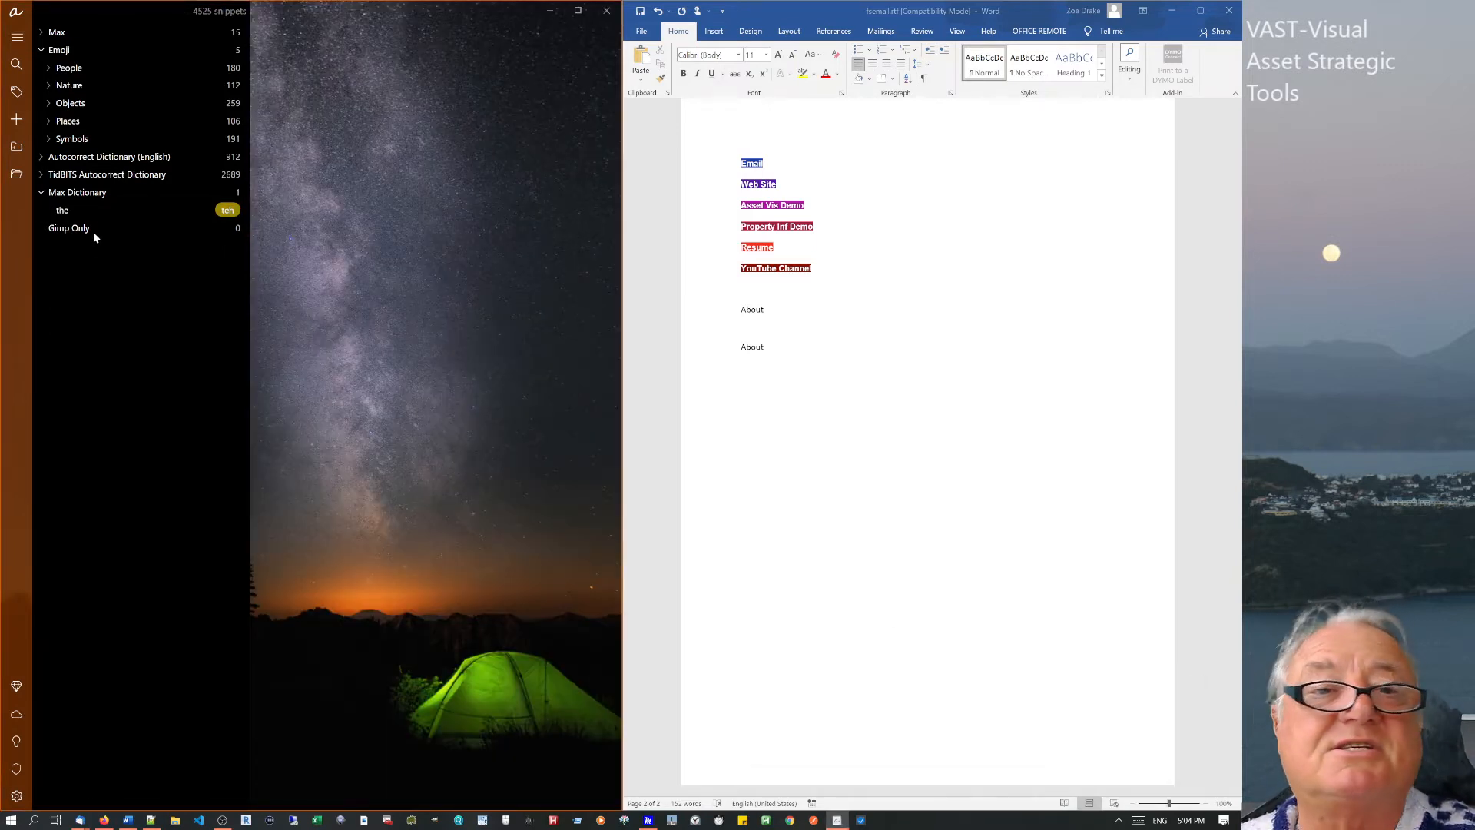
pyautogui.click(72, 216)
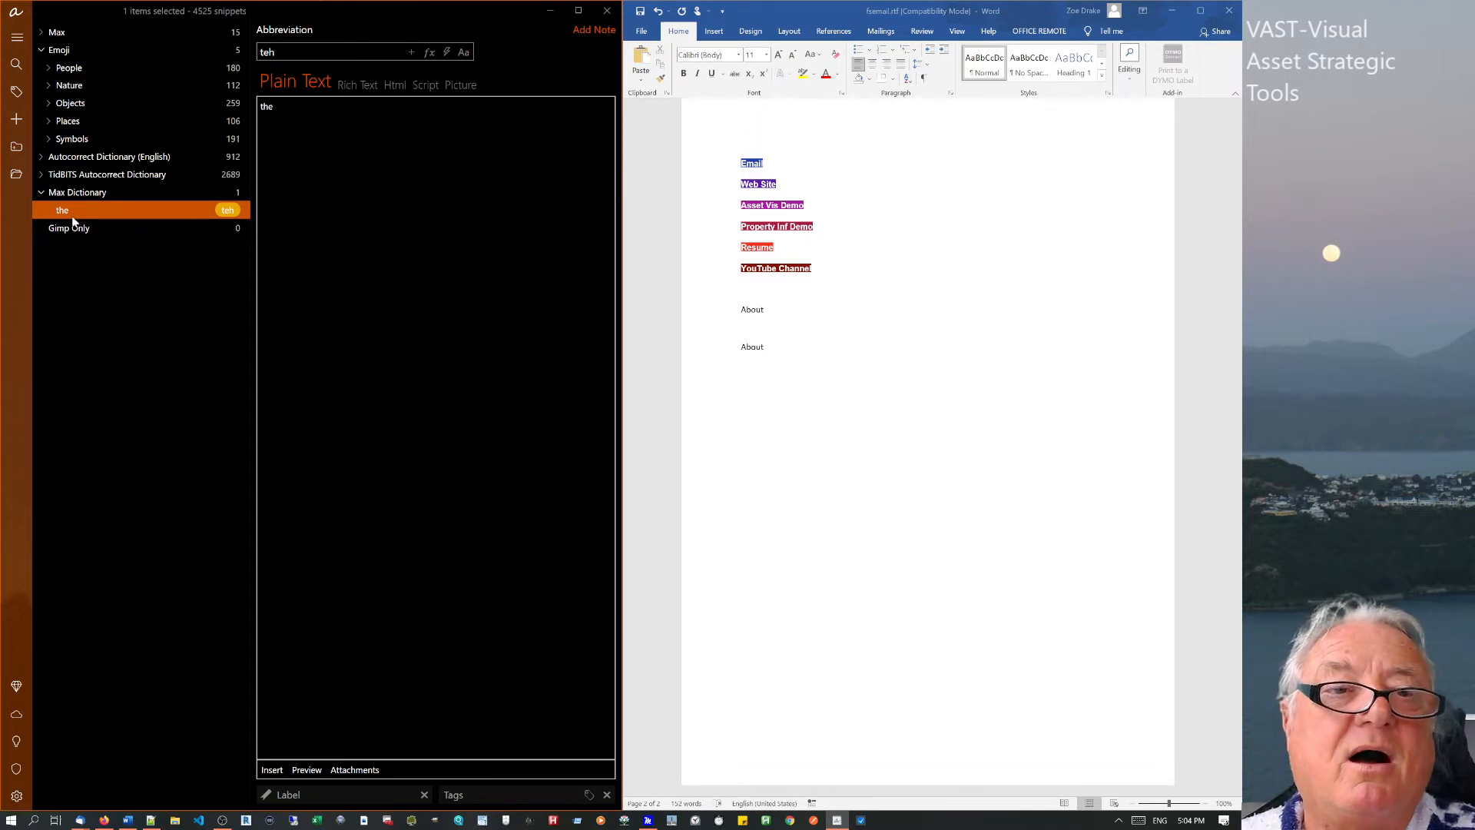
# Show the Gimp Only group's settings and collapse Max Dictionary.
pyautogui.click(73, 230)
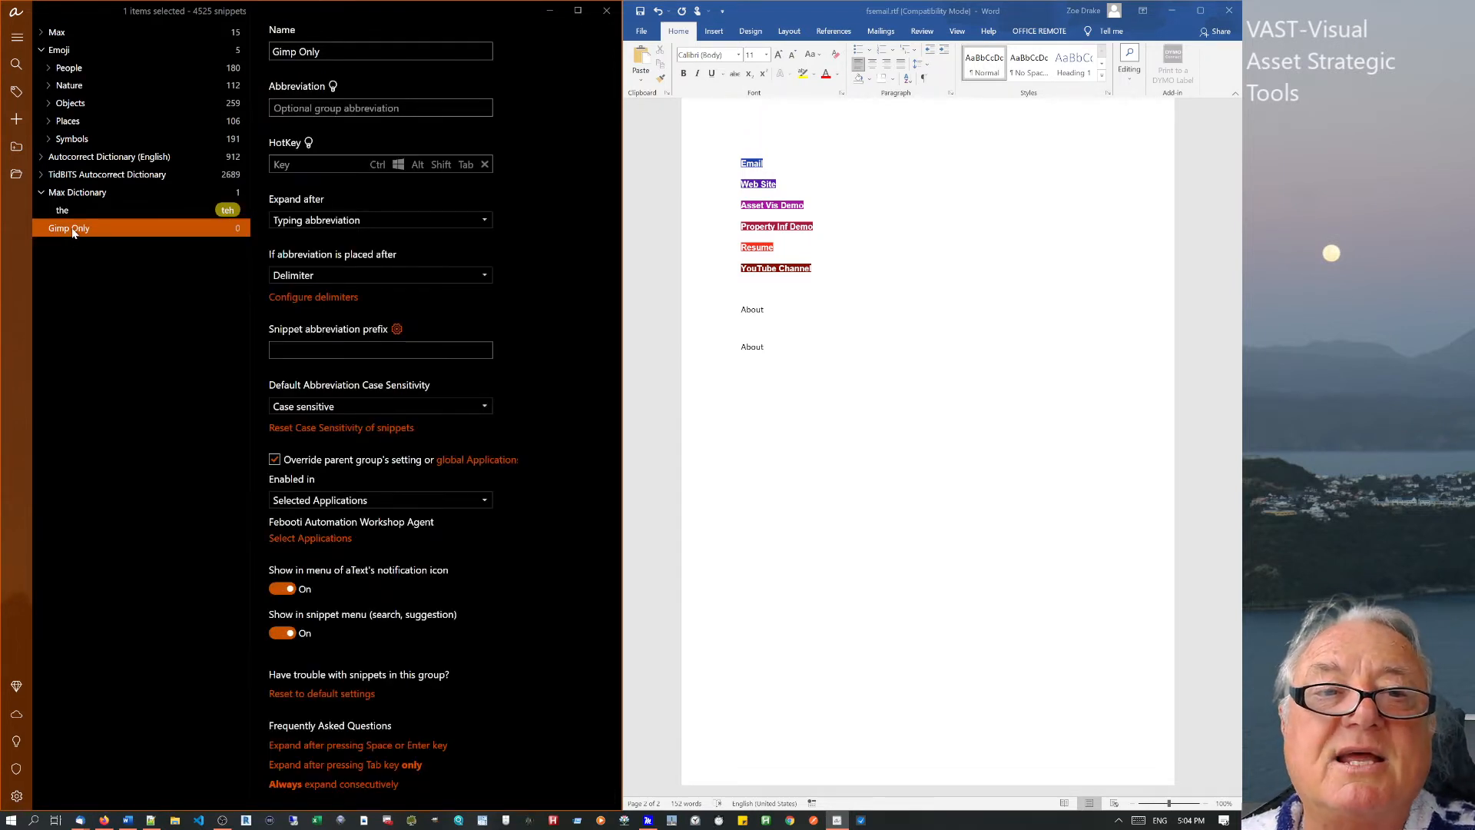
pyautogui.click(38, 192)
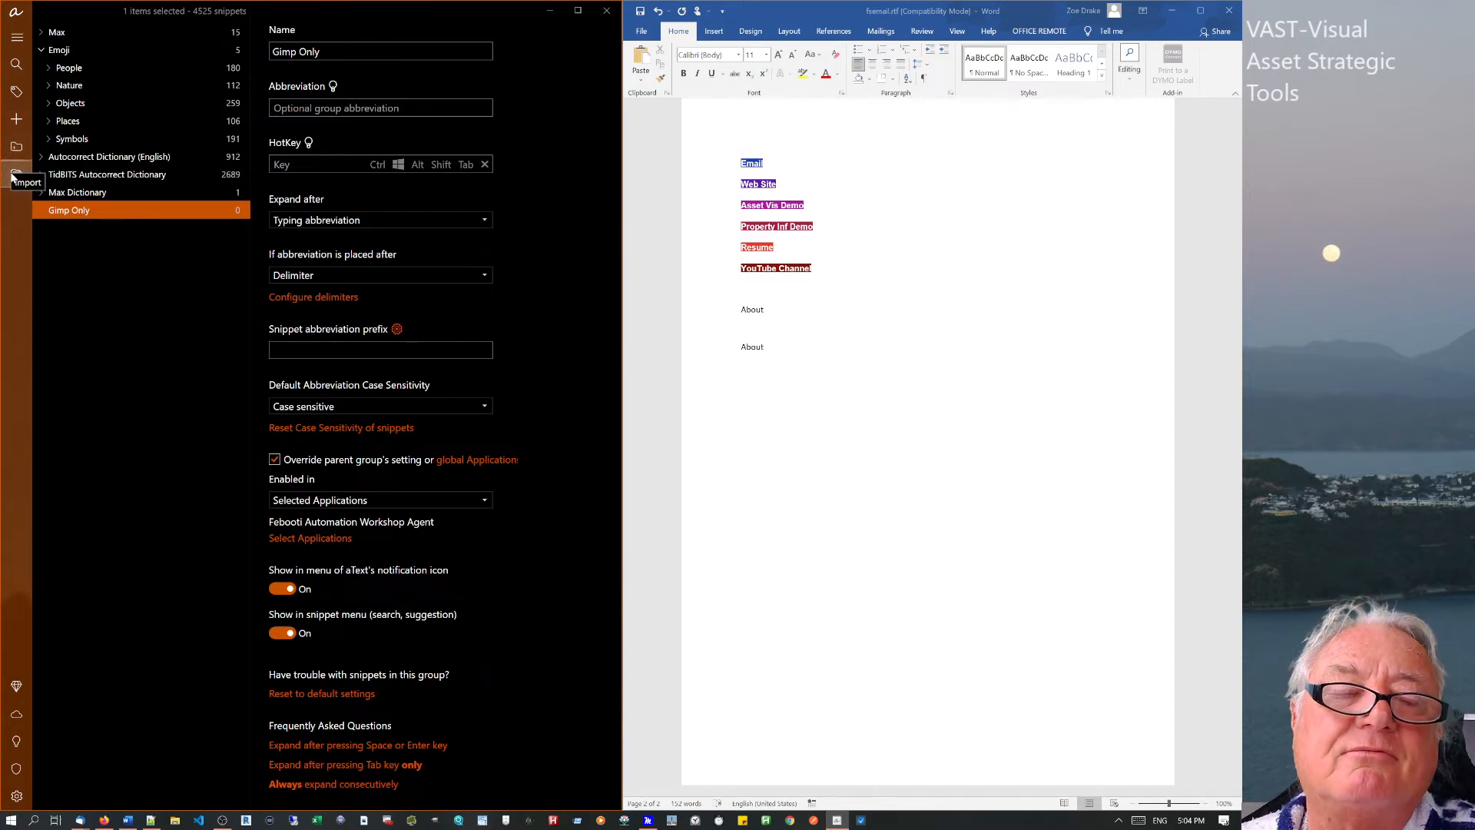
# Run Backup now from the Backup preferences, confirm the success message, and close Preferences.
pyautogui.click(15, 796)
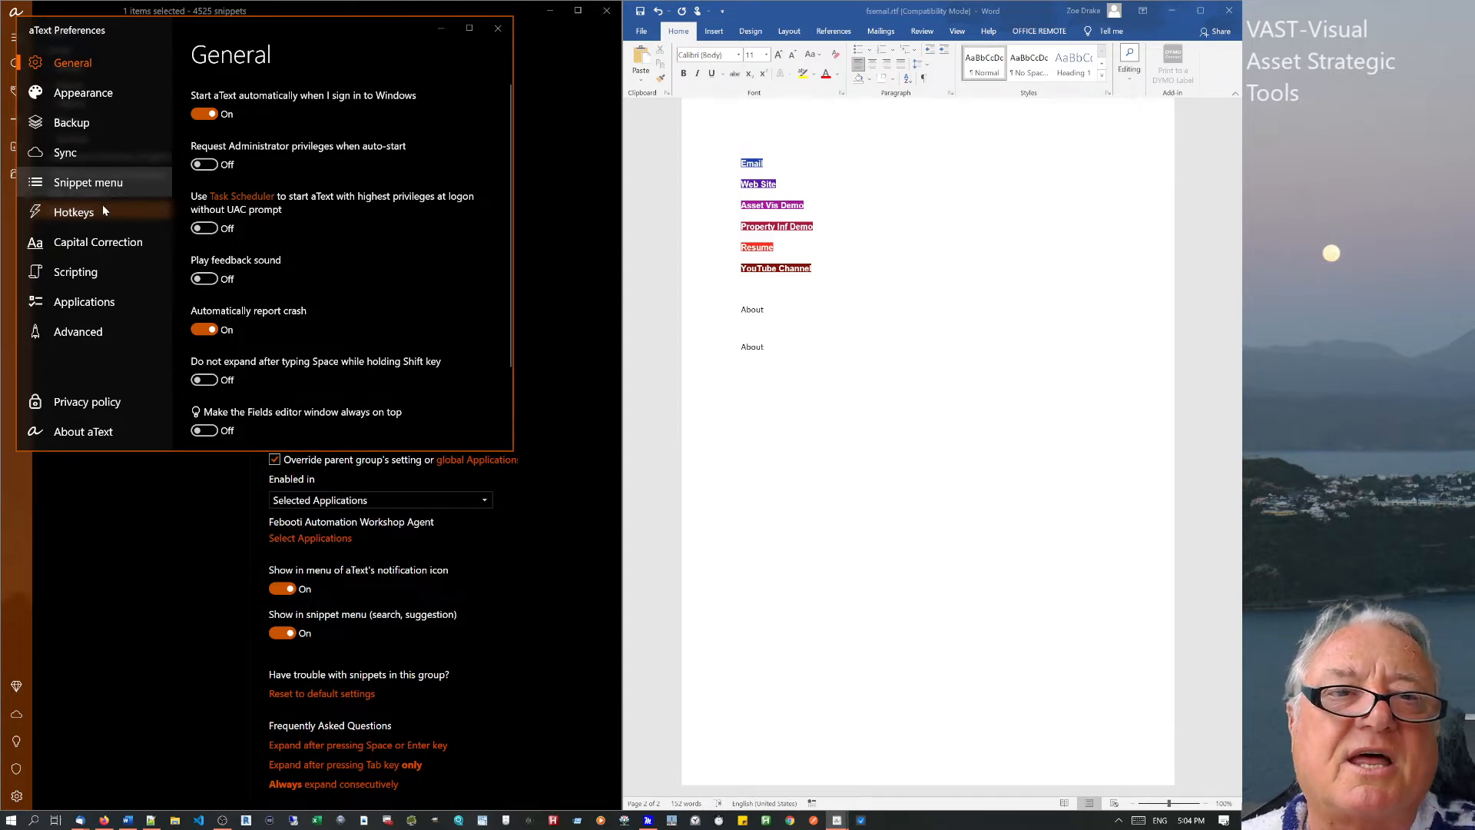
pyautogui.click(72, 122)
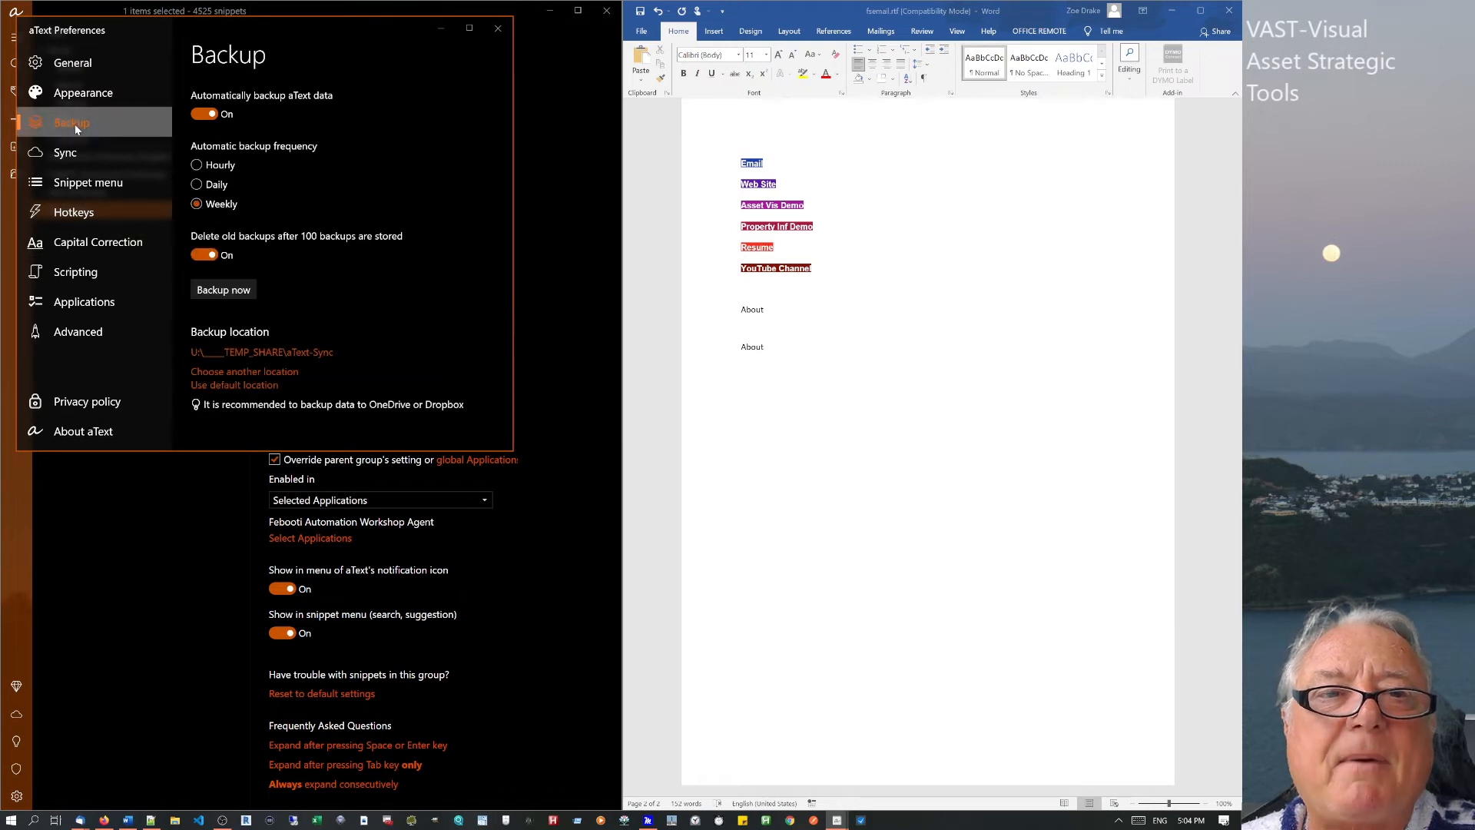
pyautogui.click(223, 291)
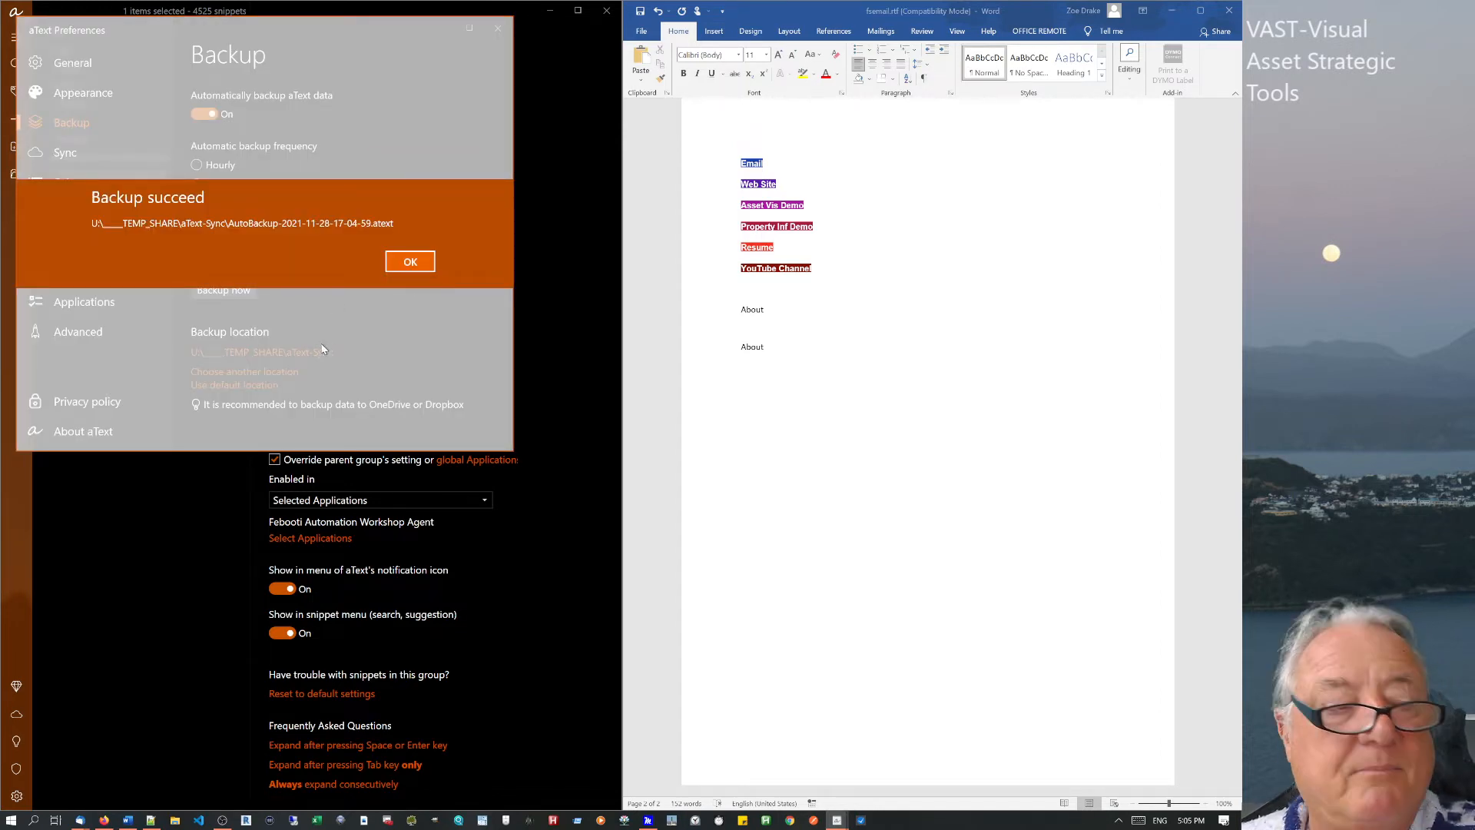
pyautogui.press('Return')
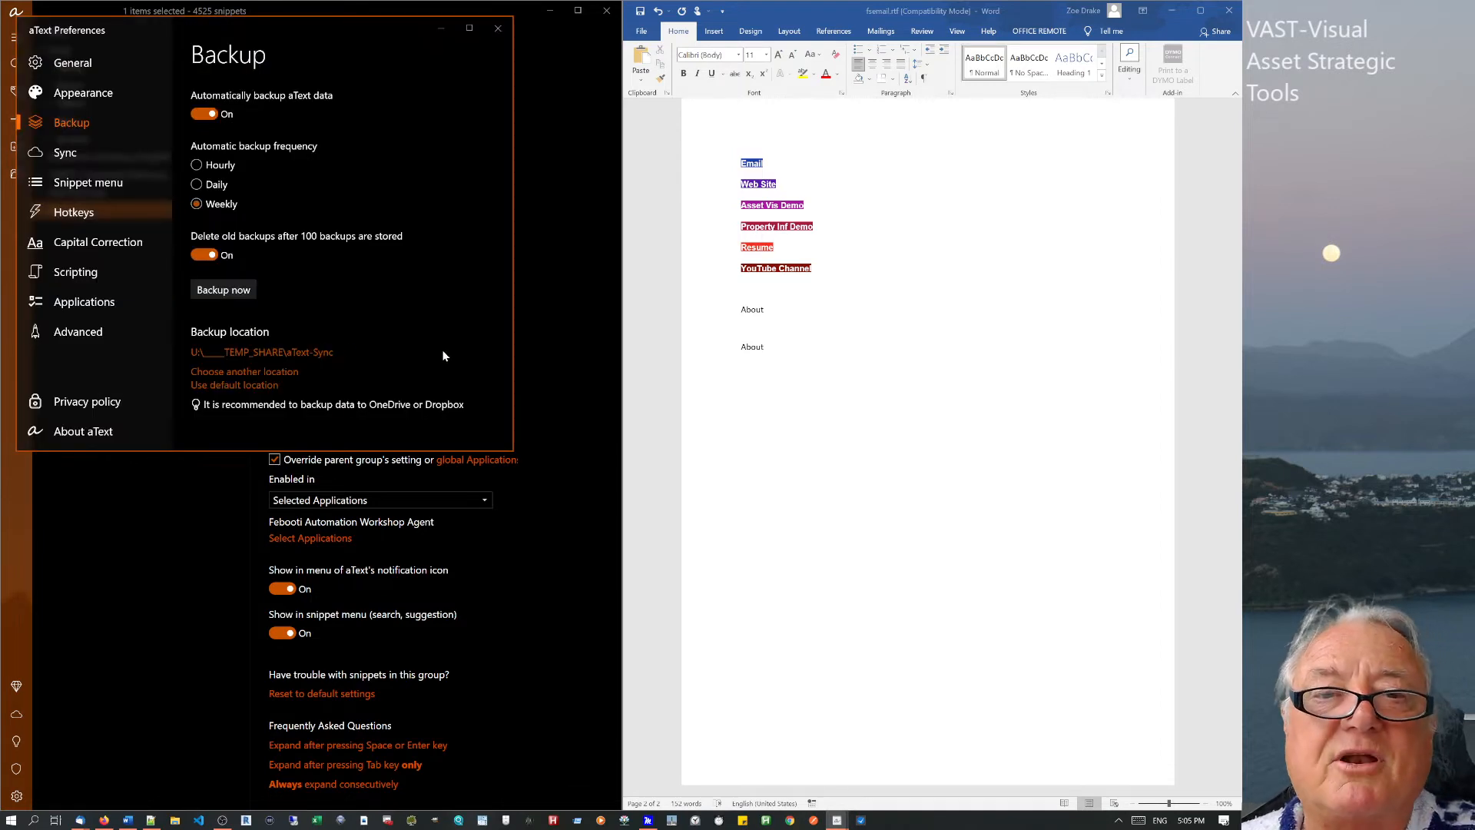
pyautogui.click(499, 29)
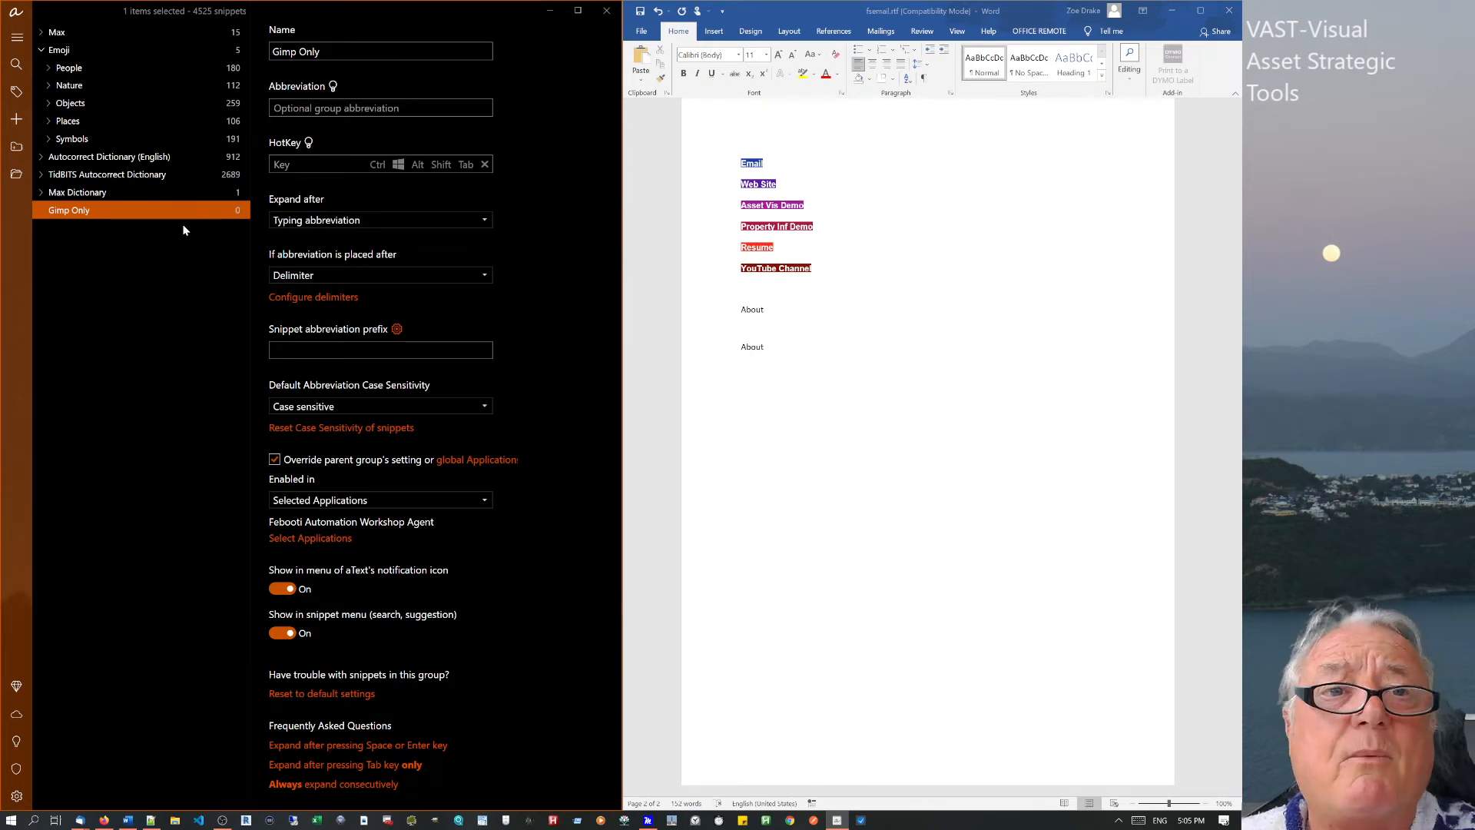
pyautogui.click(15, 175)
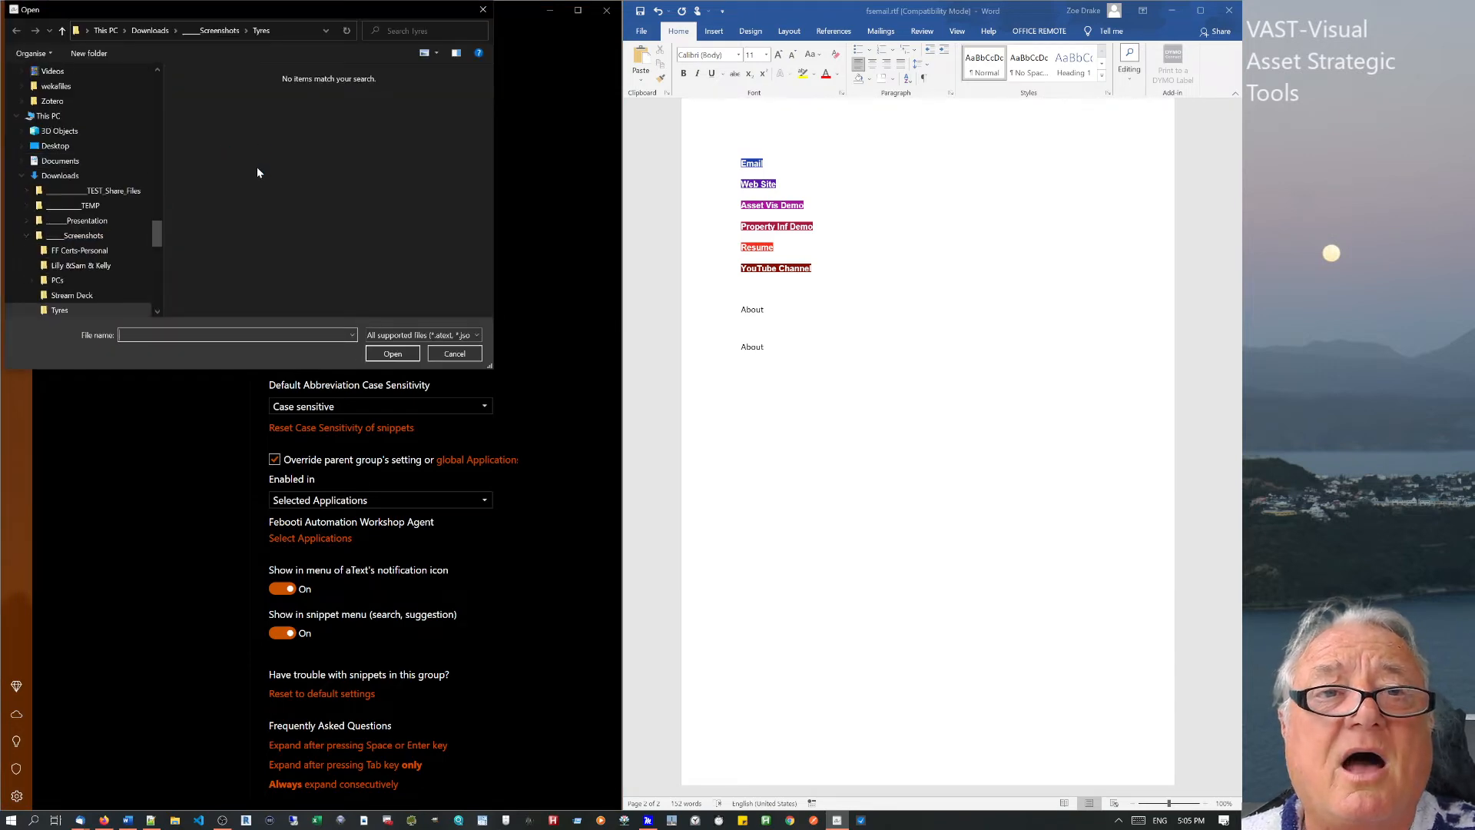
pyautogui.middleClick(257, 167)
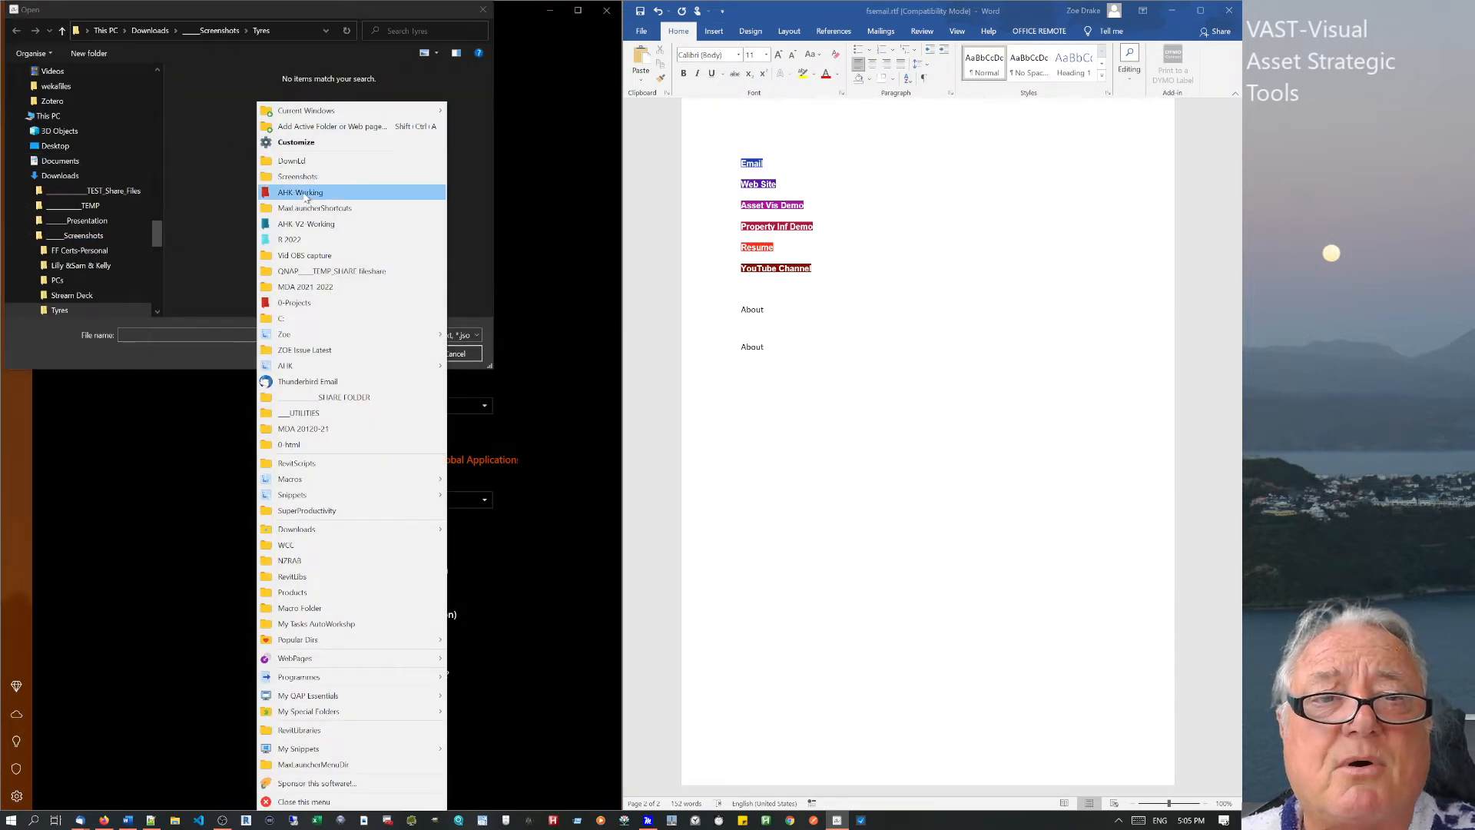
pyautogui.click(304, 271)
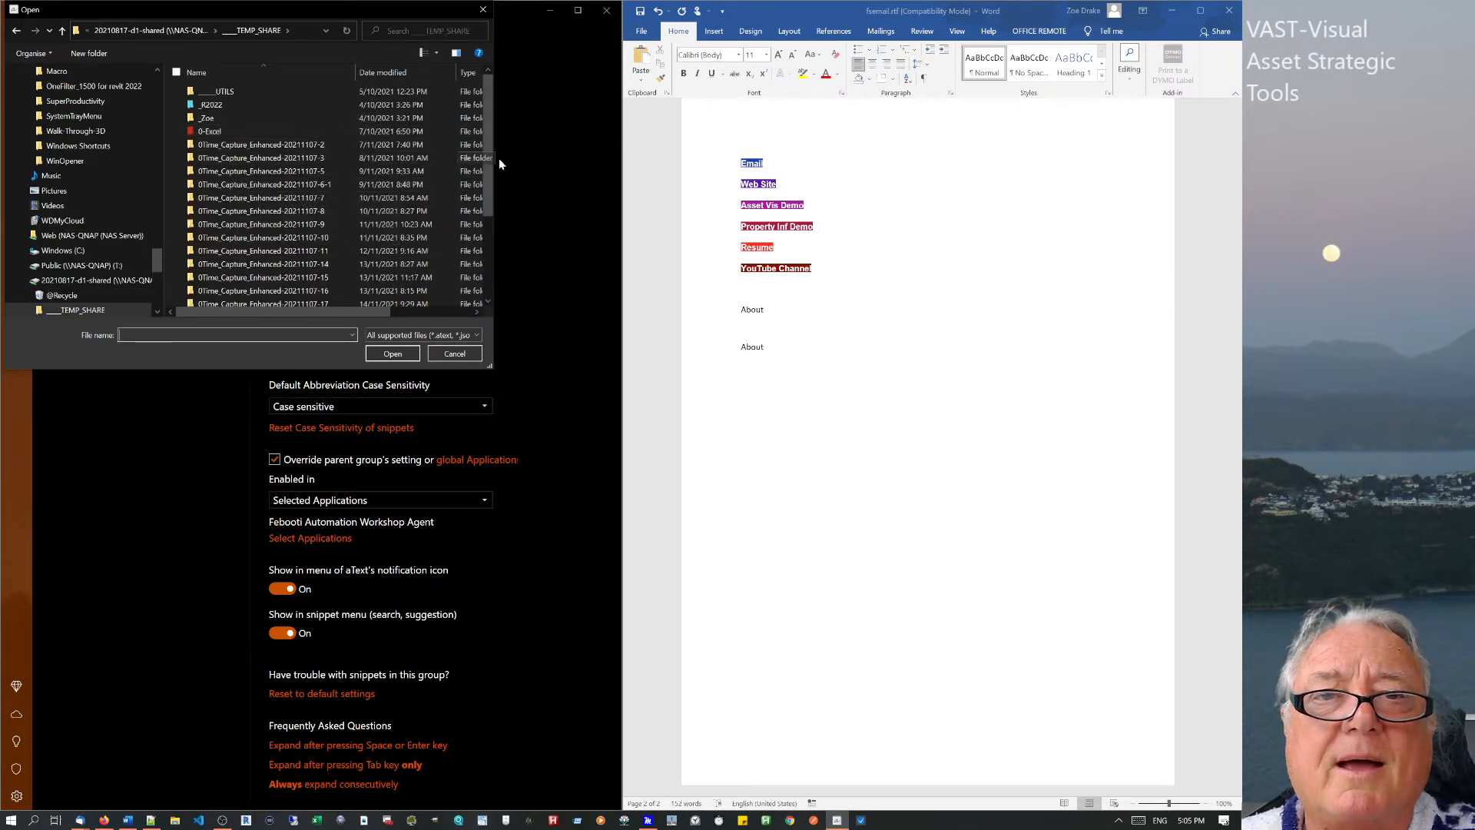
pyautogui.scroll(-3, 489, 169)
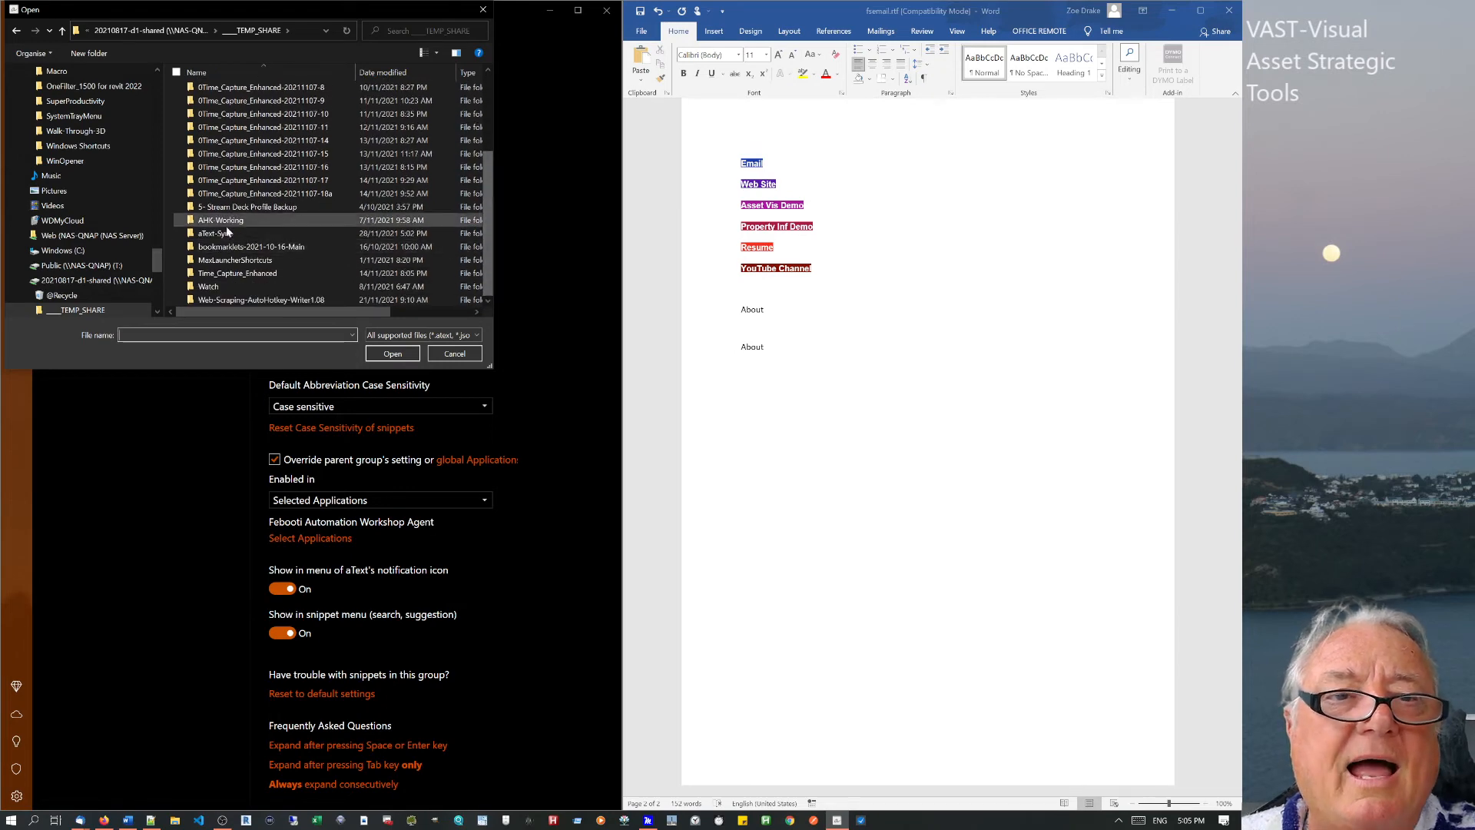
pyautogui.doubleClick(218, 235)
pyautogui.click(251, 183)
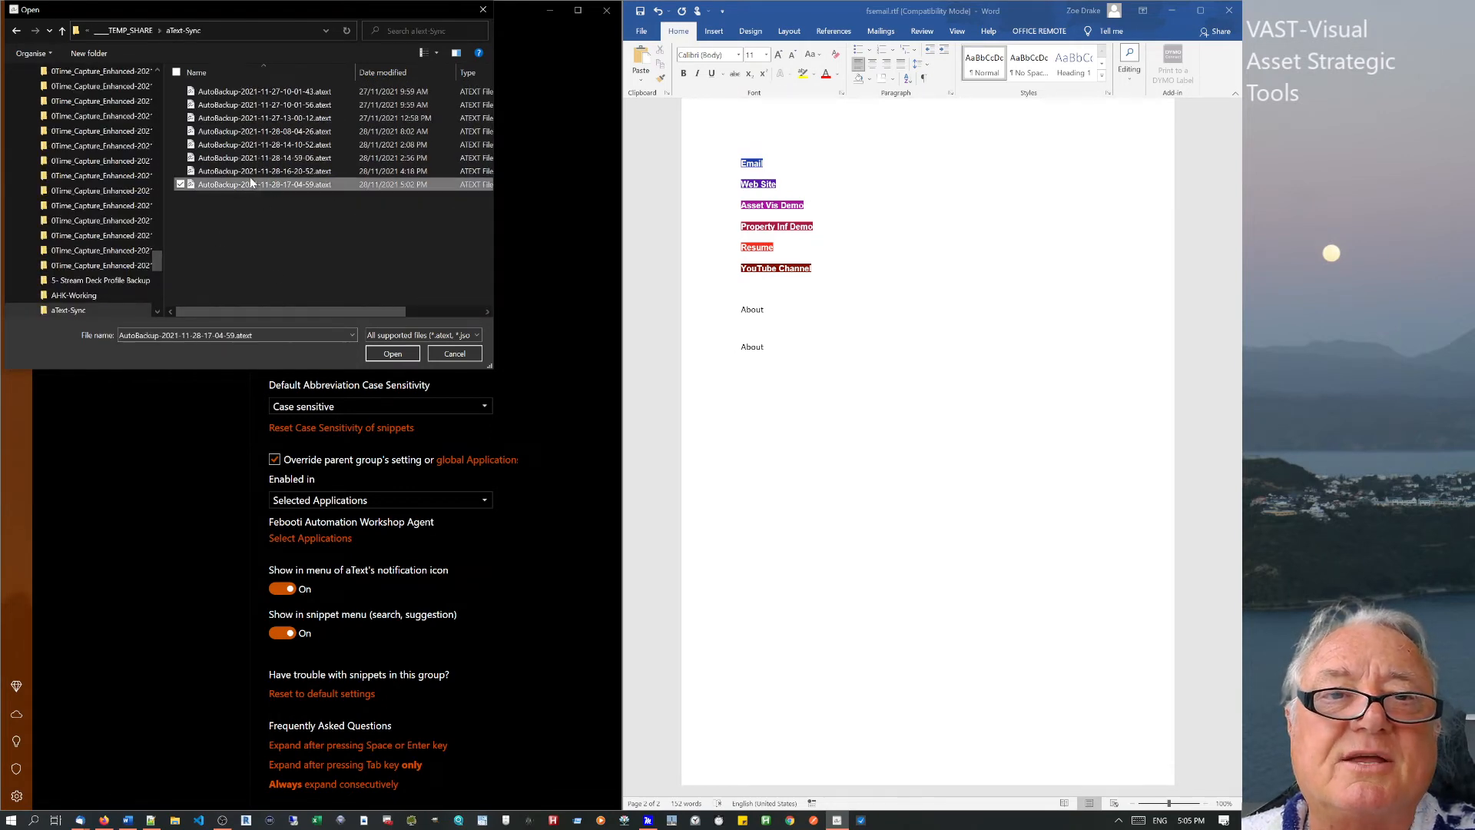
pyautogui.click(393, 354)
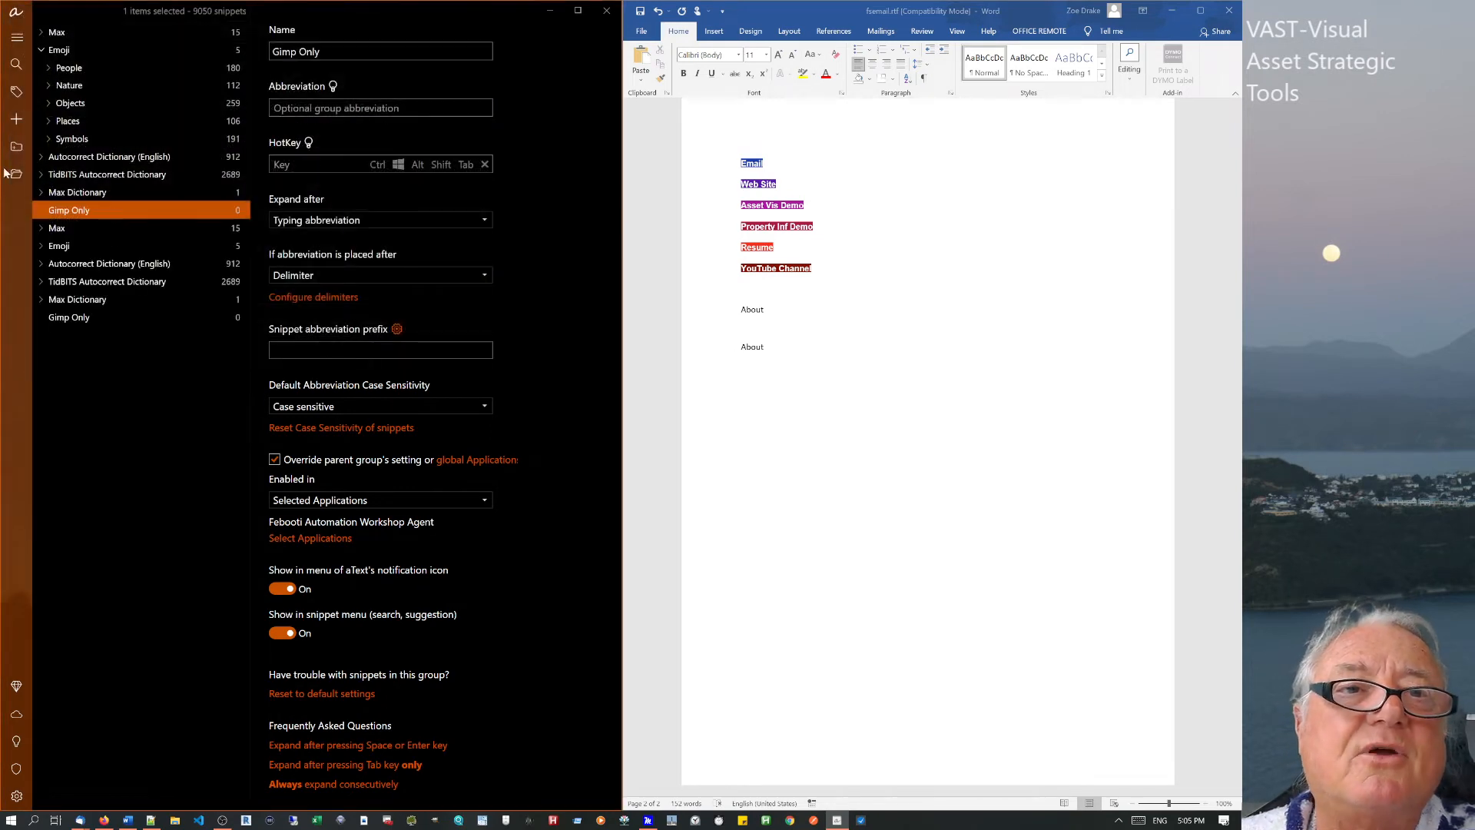
# Toggle both Max groups, leaving the lower one expanded to show Basic, Scripts and Emoji.
pyautogui.scroll(10, 34, 28)
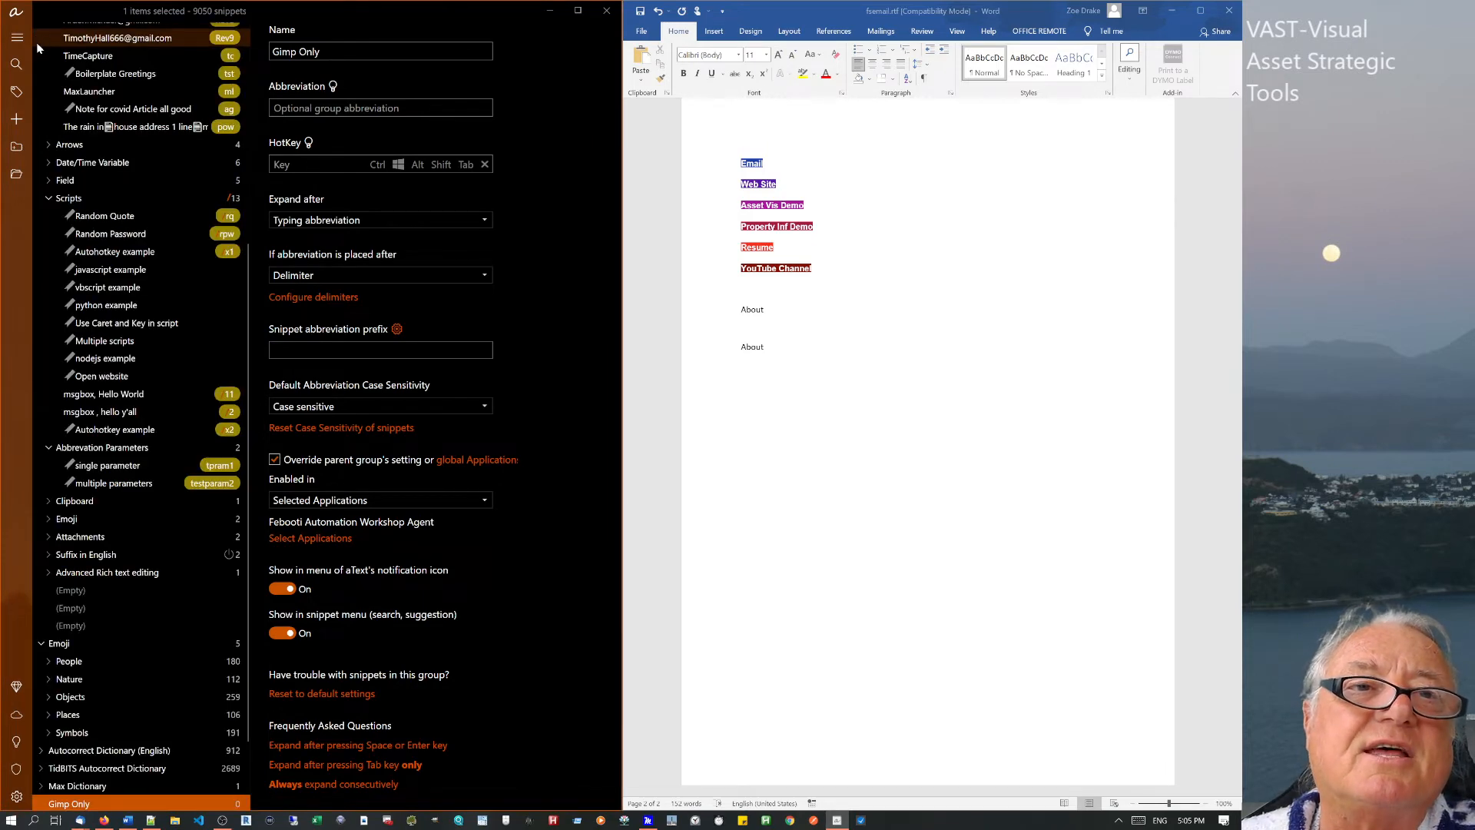
pyautogui.scroll(5, 55, 86)
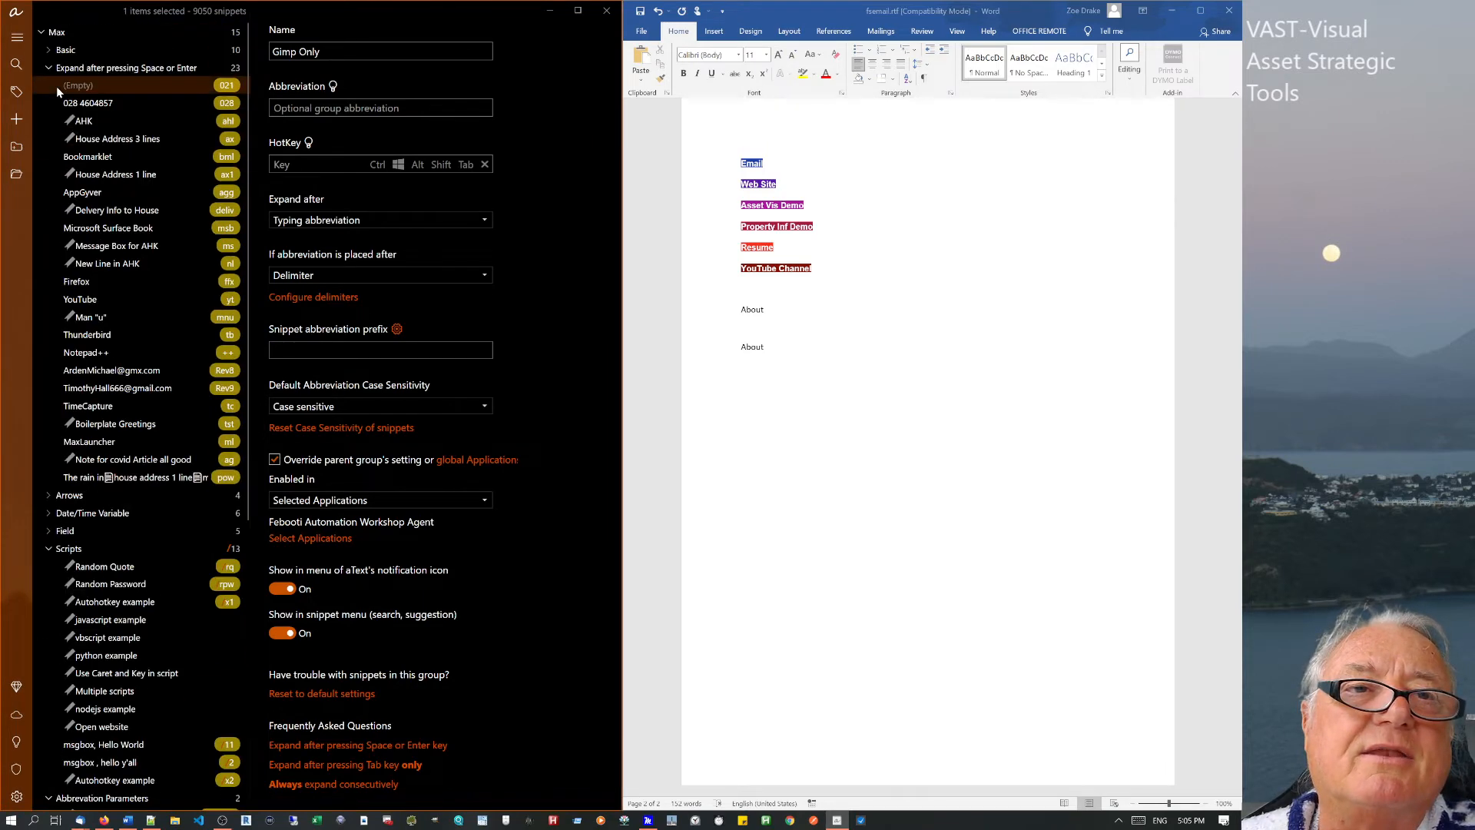
pyautogui.click(40, 32)
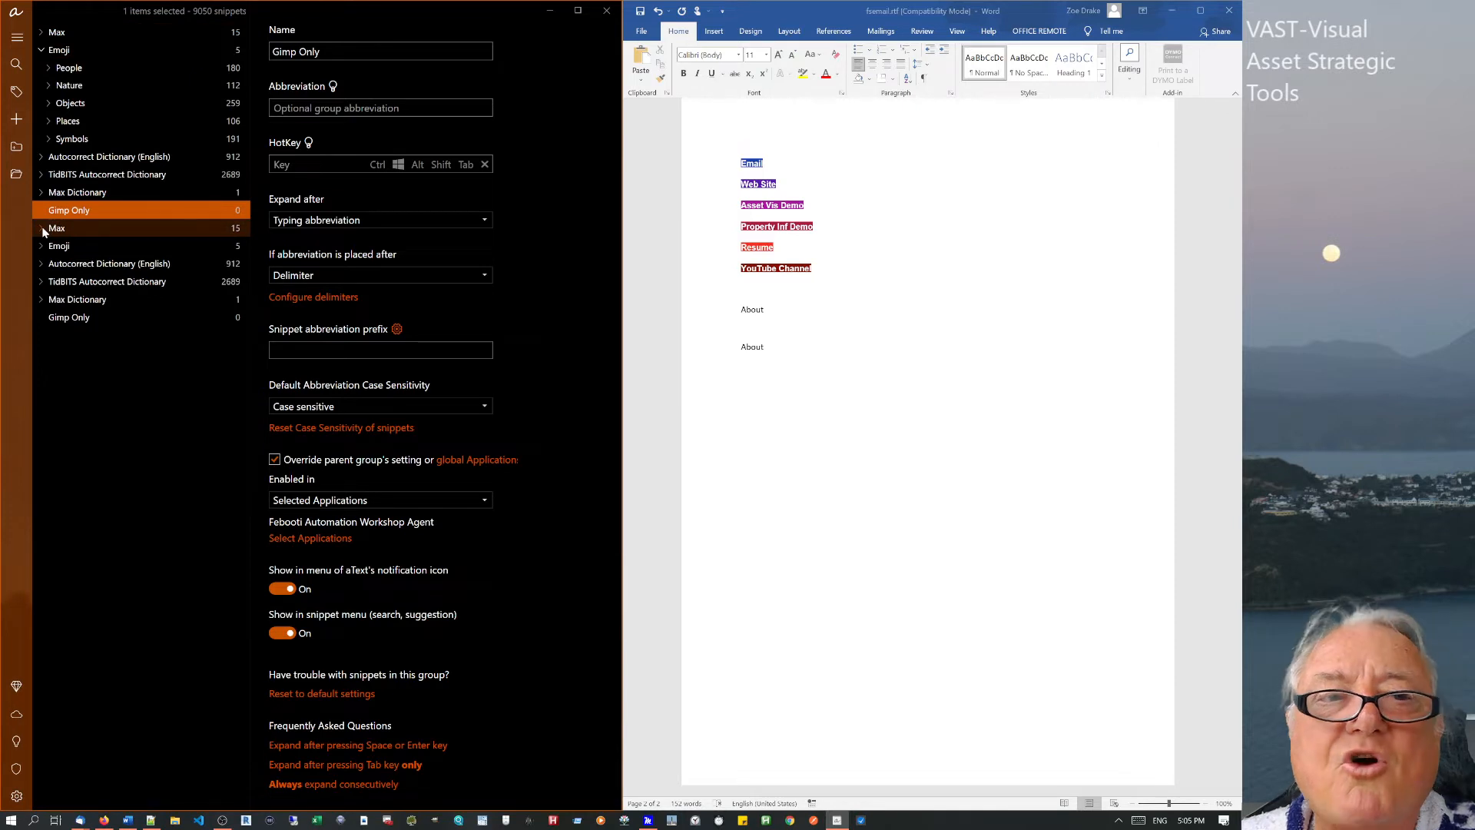
pyautogui.click(42, 229)
pyautogui.click(44, 33)
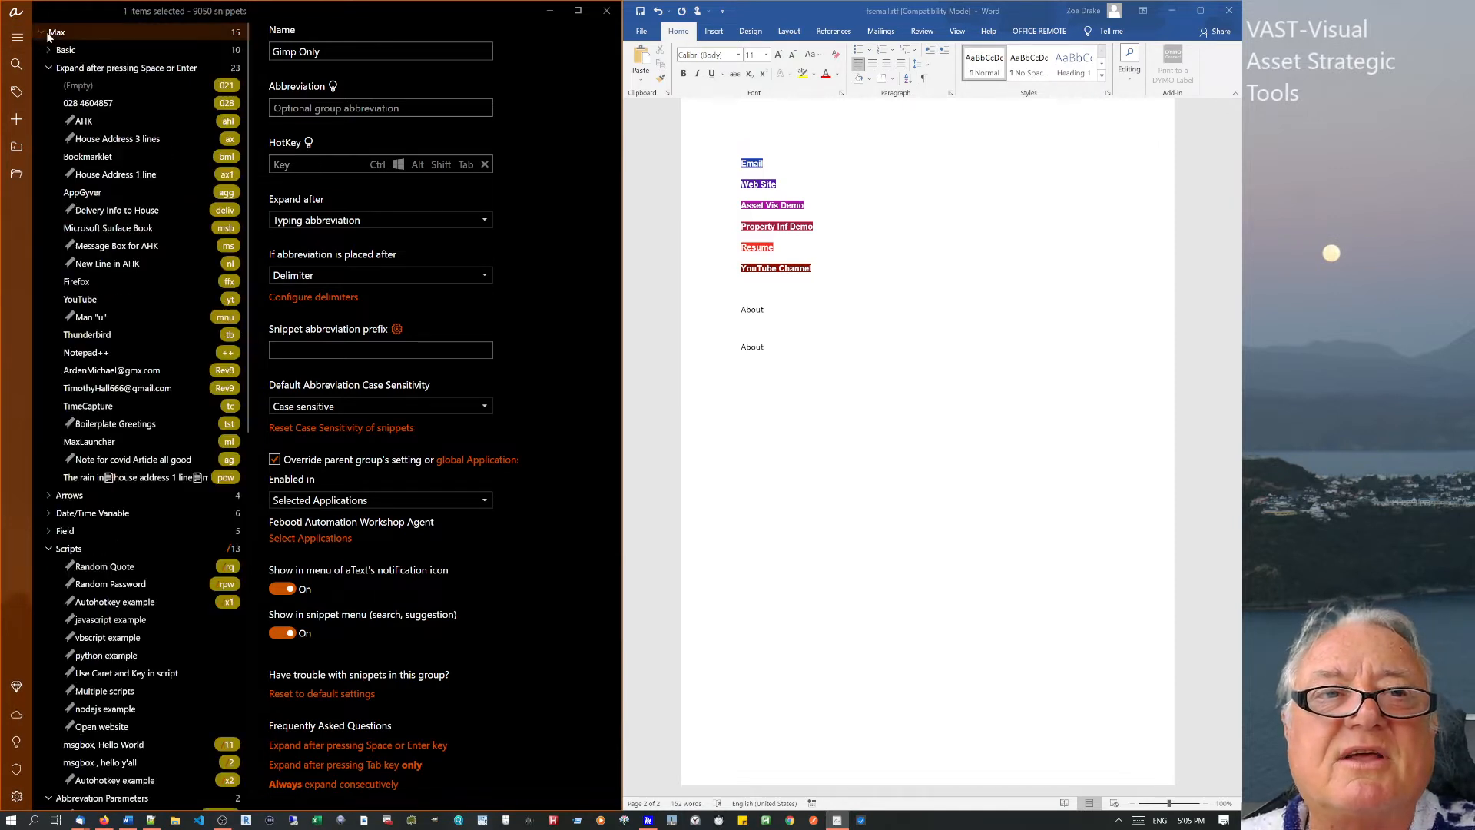
pyautogui.click(41, 33)
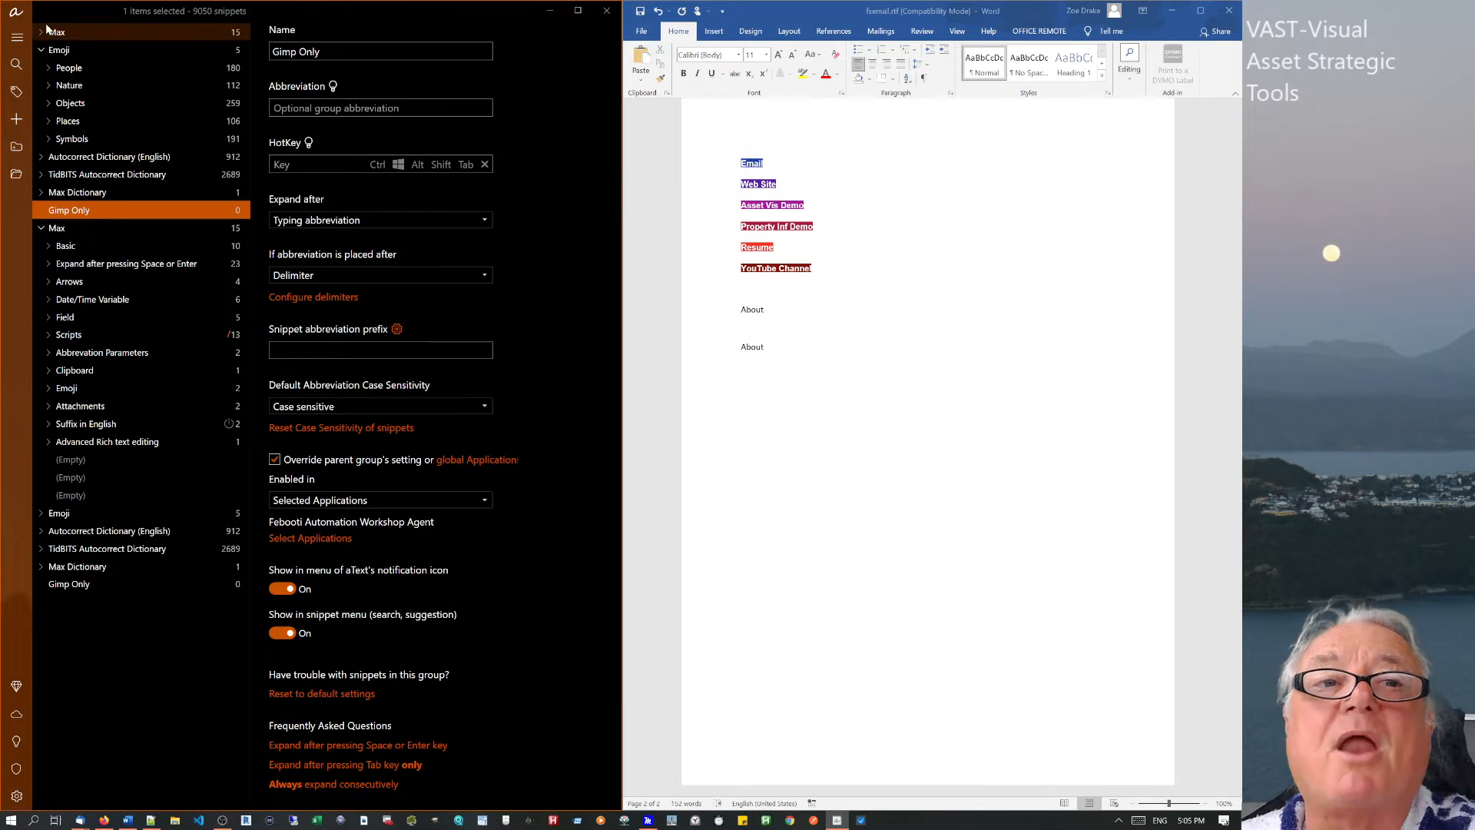
pyautogui.click(40, 228)
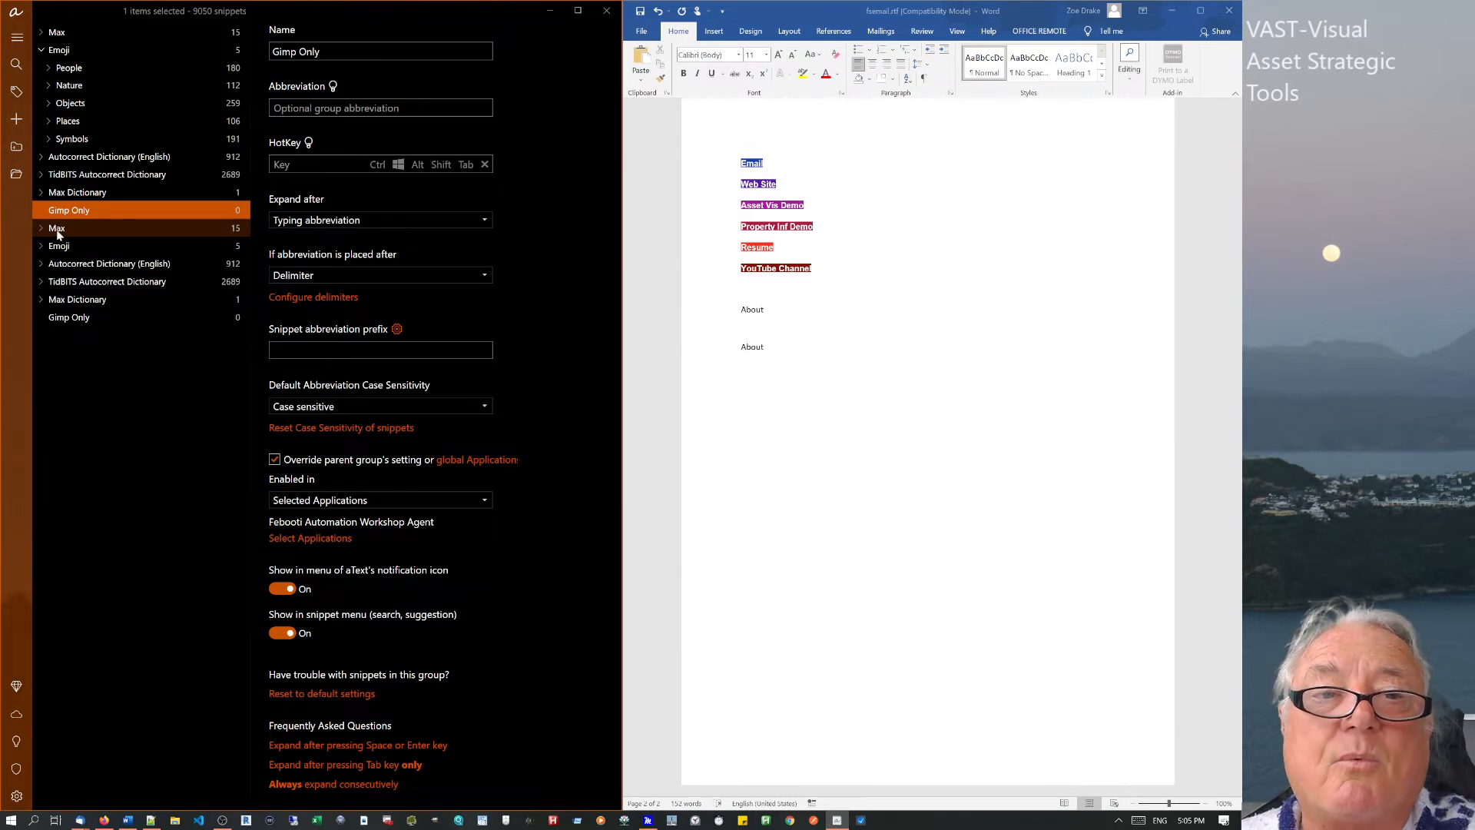
pyautogui.click(48, 227)
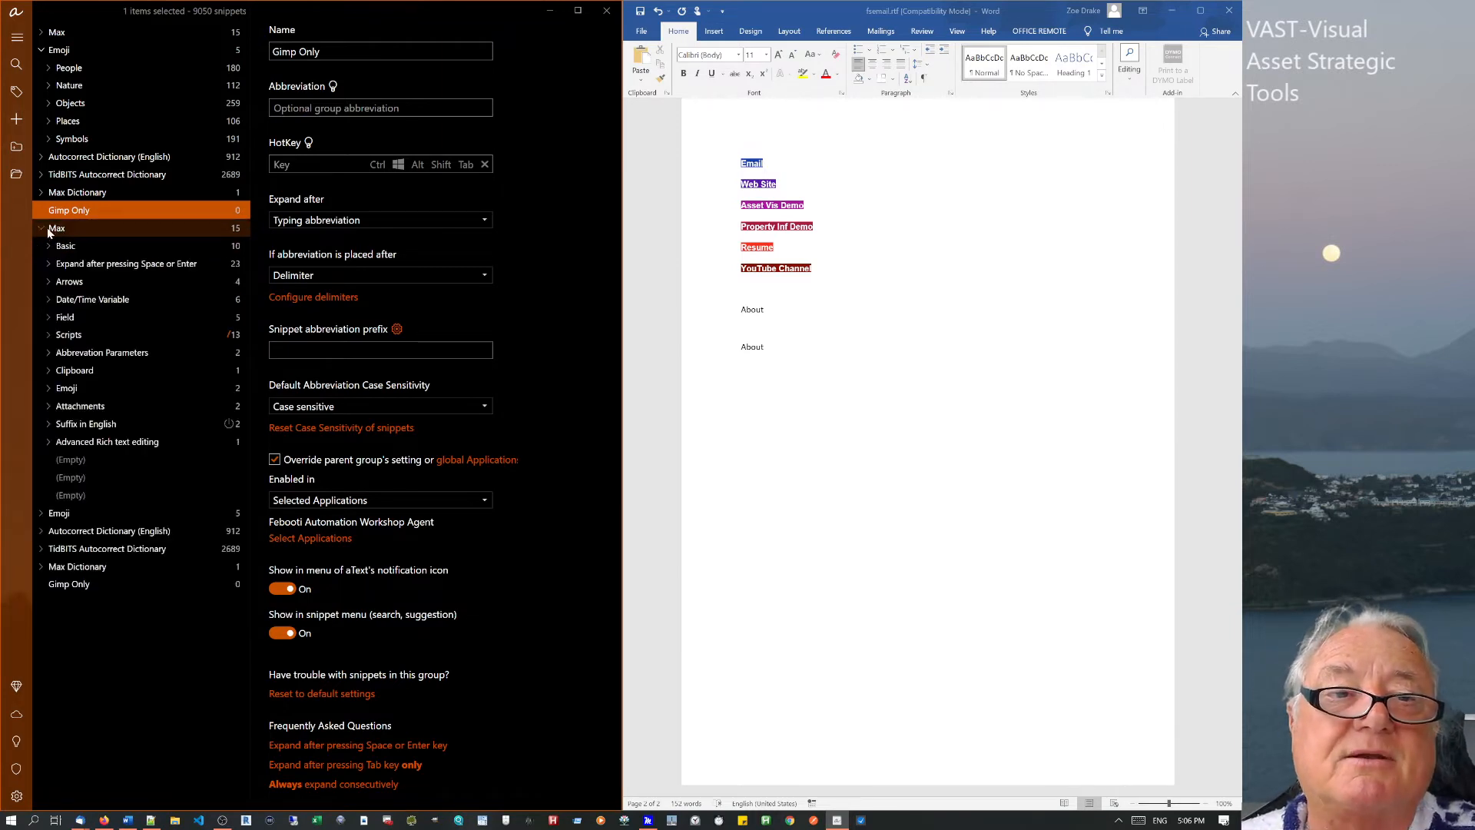
# Delete Gimp Only and the duplicate Max, Emoji and Autocorrect Dictionary (English) groups.
pyautogui.rightClick(48, 227)
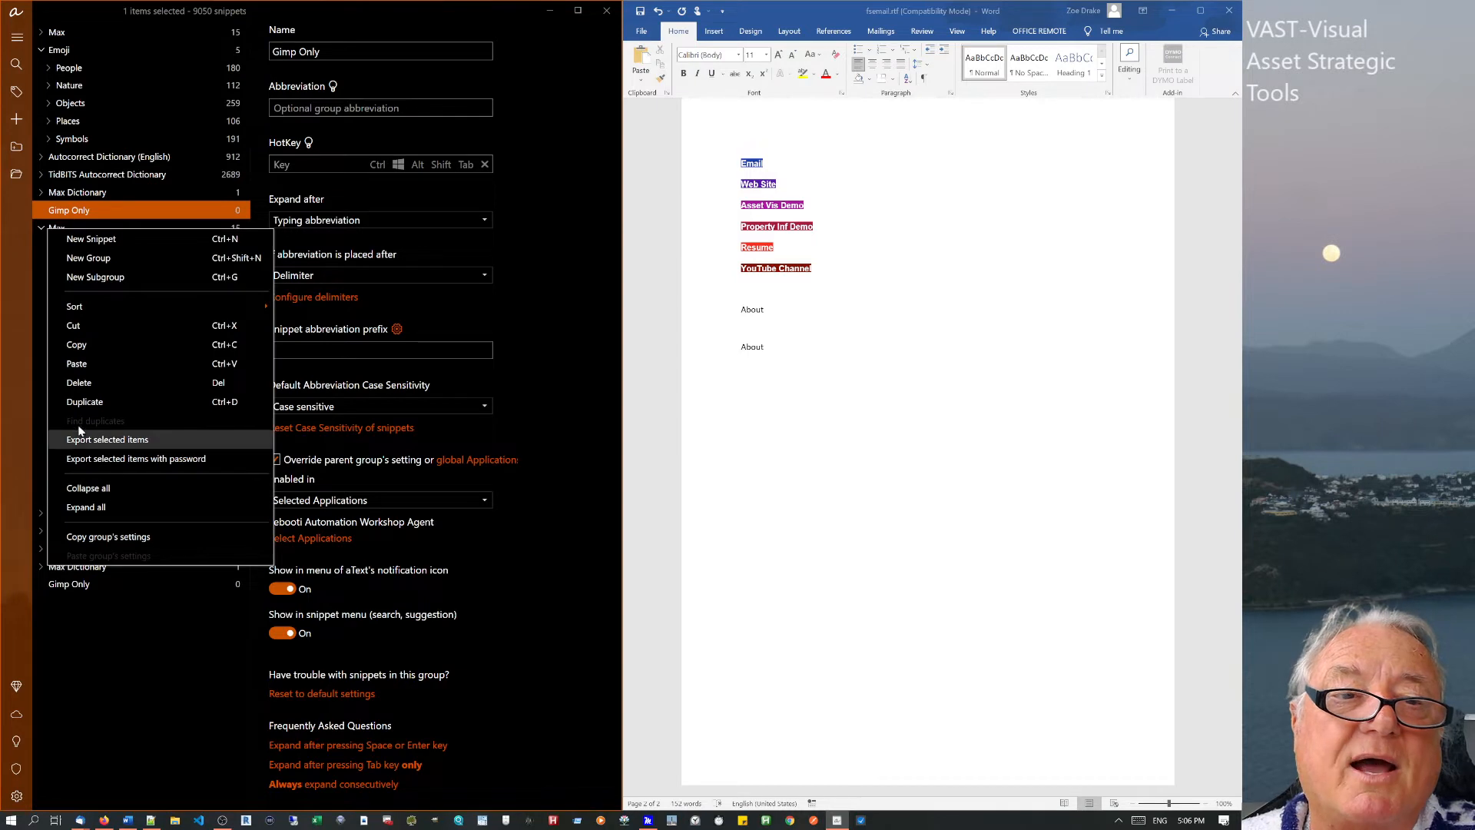
pyautogui.click(78, 382)
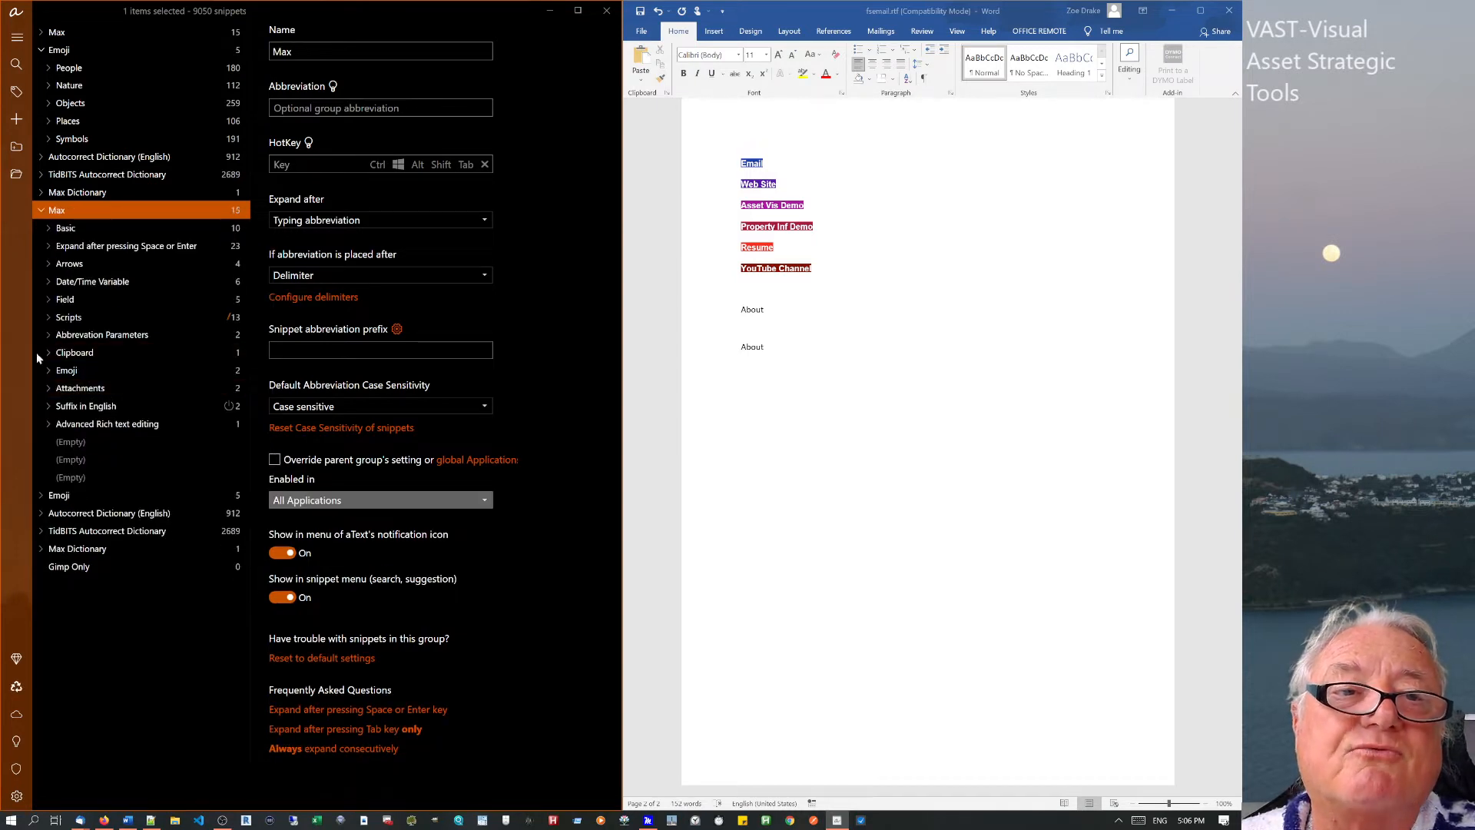
pyautogui.click(39, 207)
pyautogui.rightClick(39, 208)
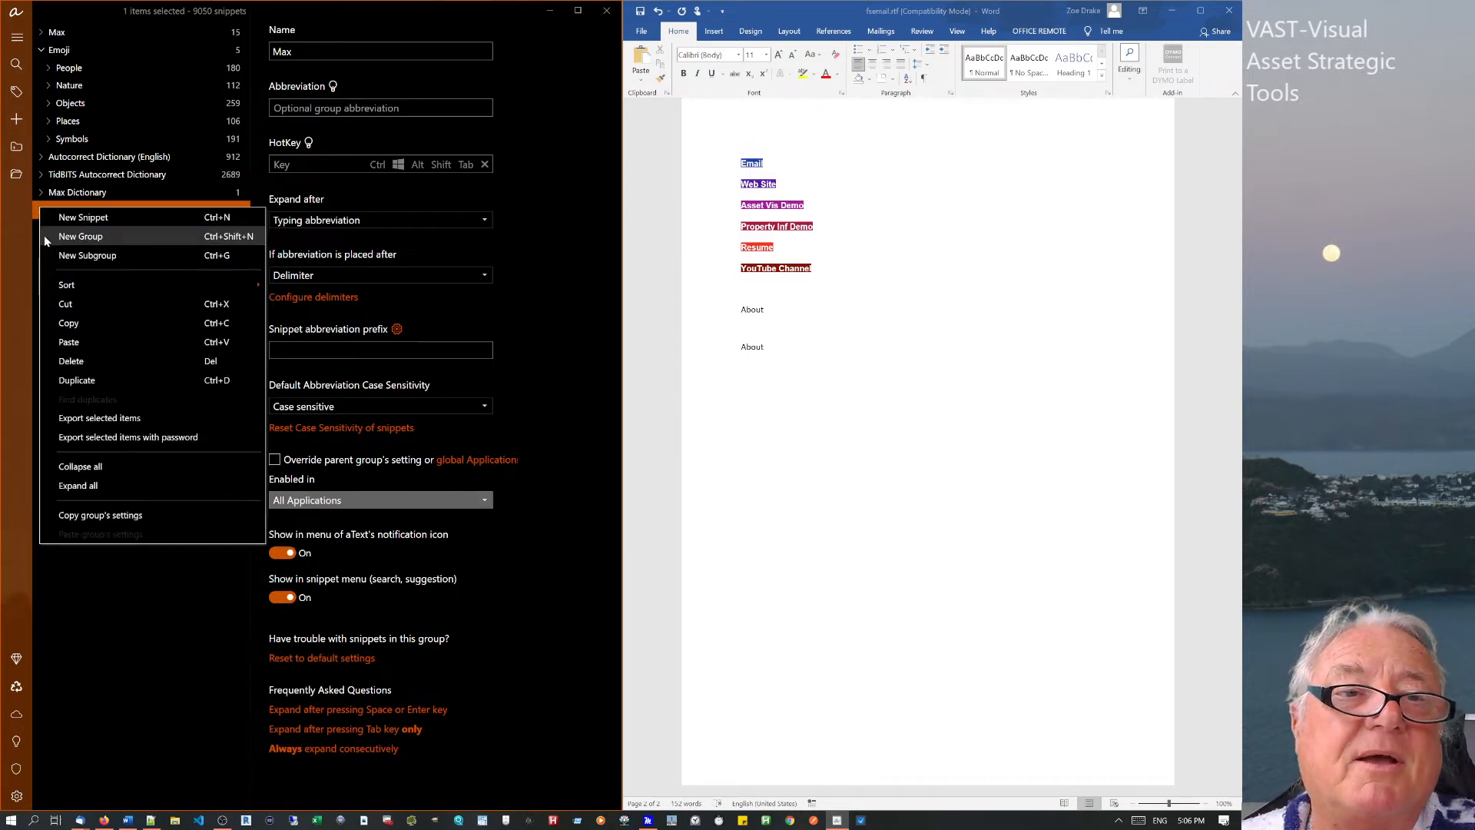
pyautogui.click(68, 361)
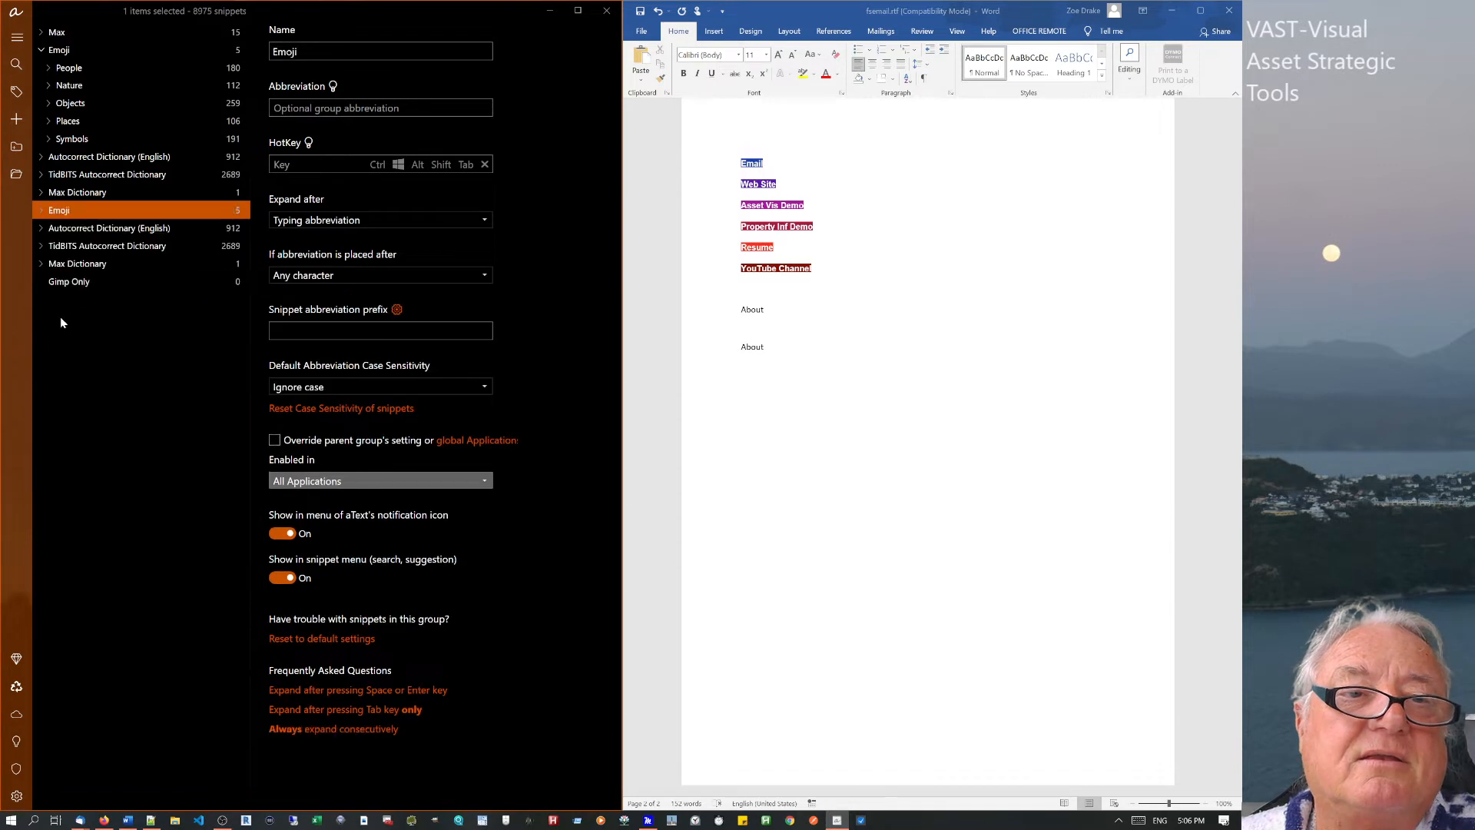
pyautogui.rightClick(42, 214)
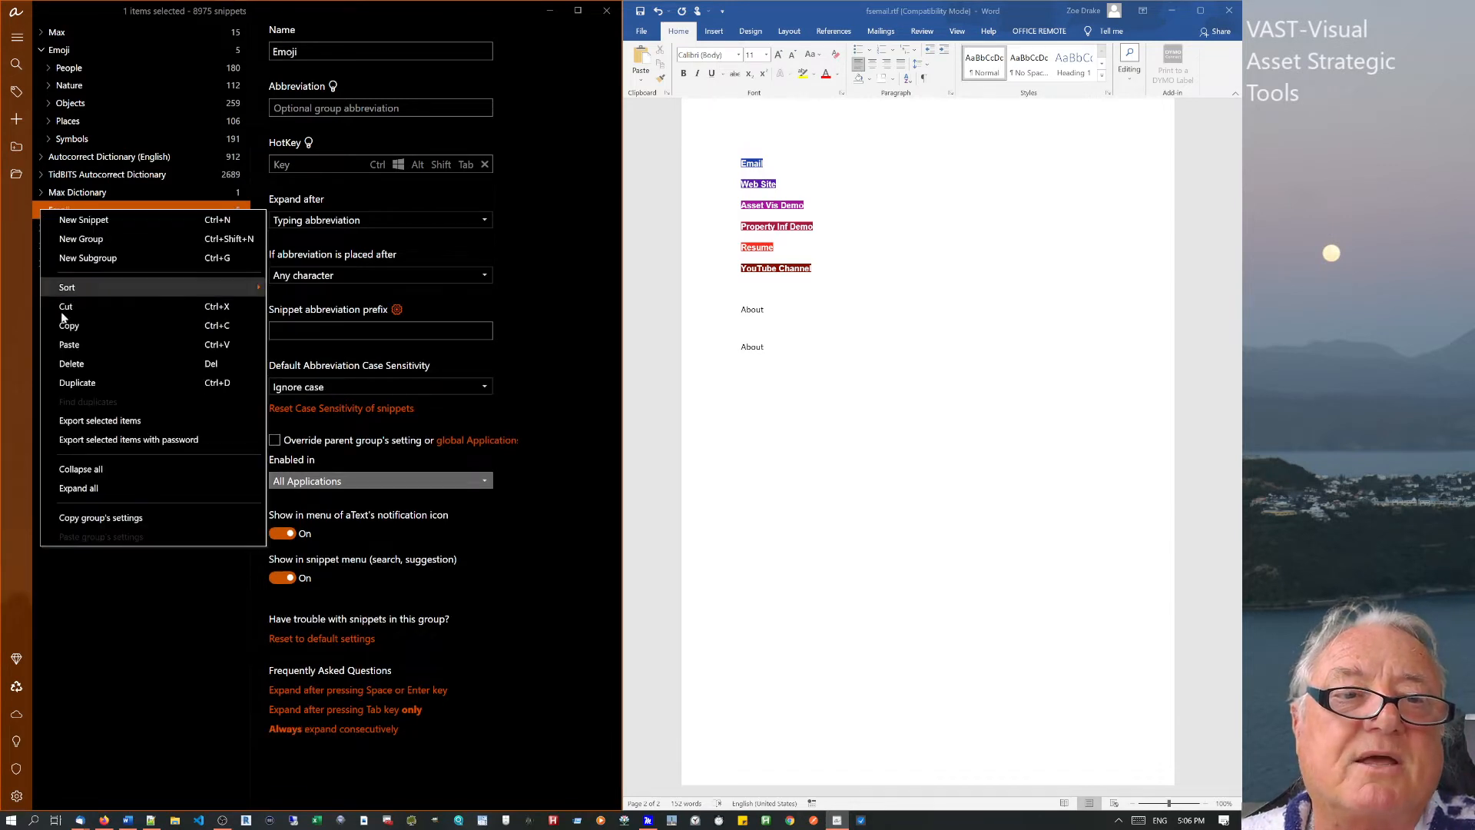
pyautogui.click(71, 362)
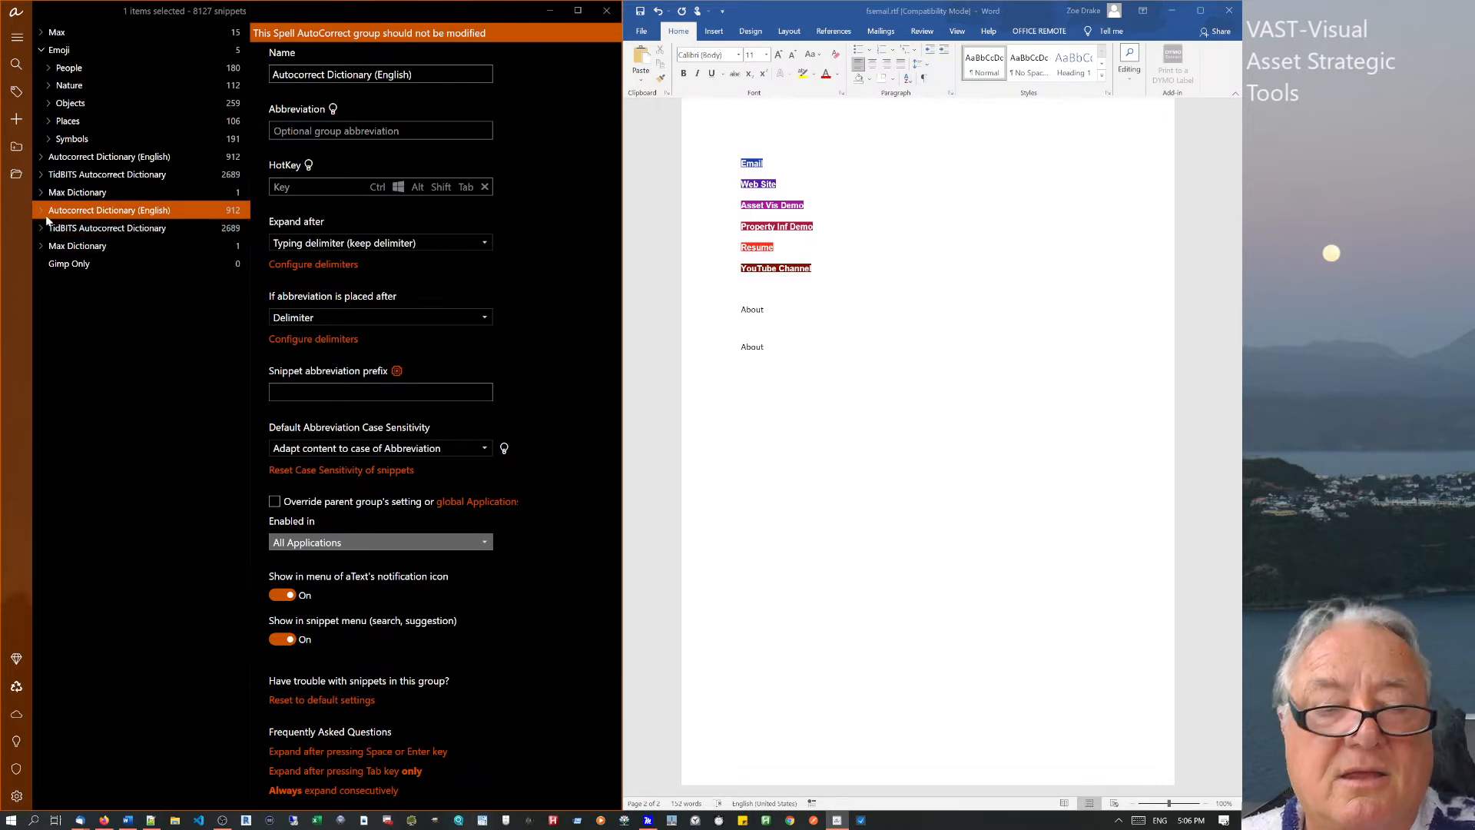
pyautogui.press('Delete')
pyautogui.press('Delete')
pyautogui.press('Delete')
pyautogui.press('Delete')
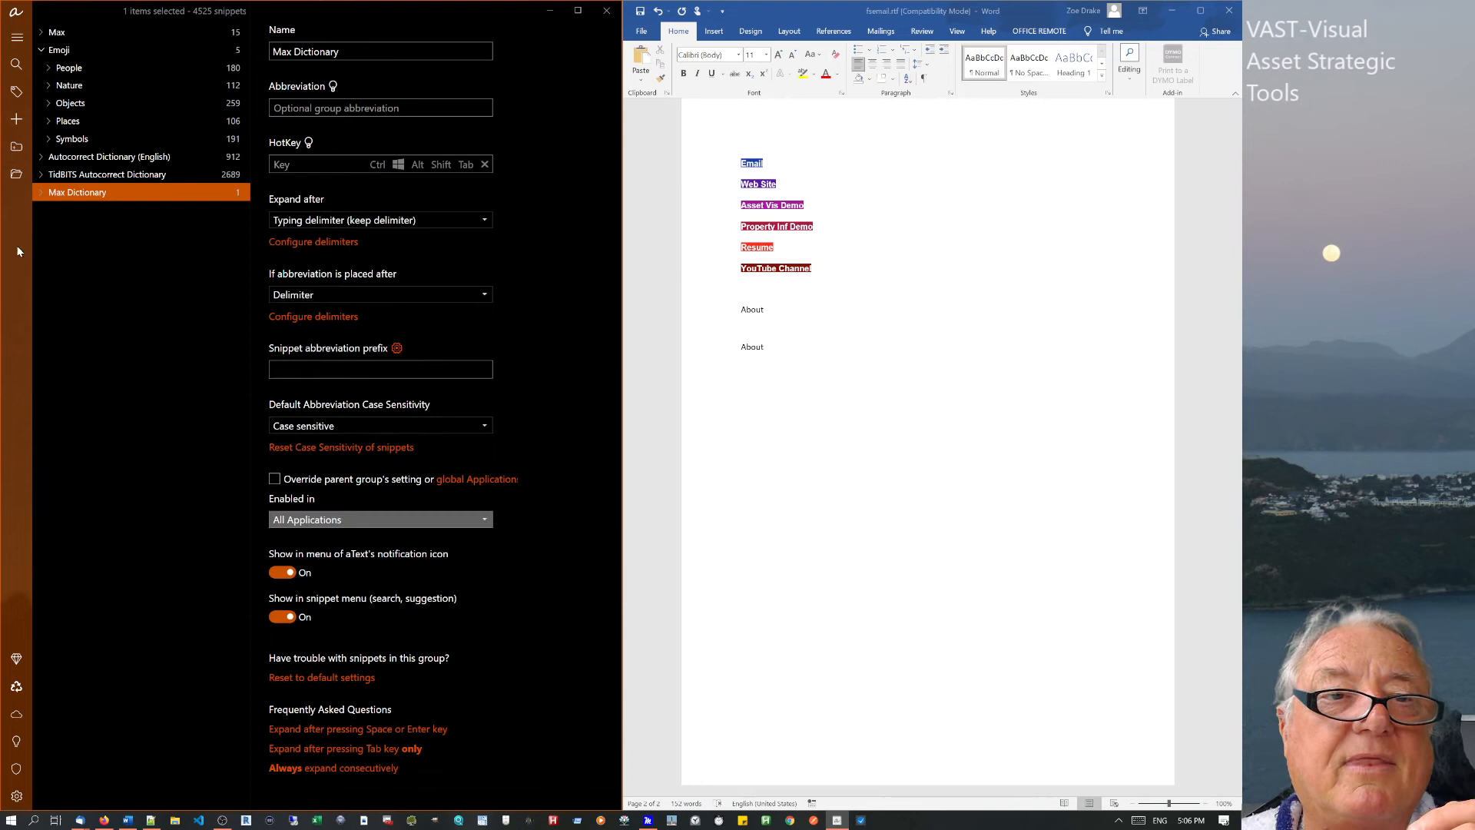
pyautogui.click(62, 229)
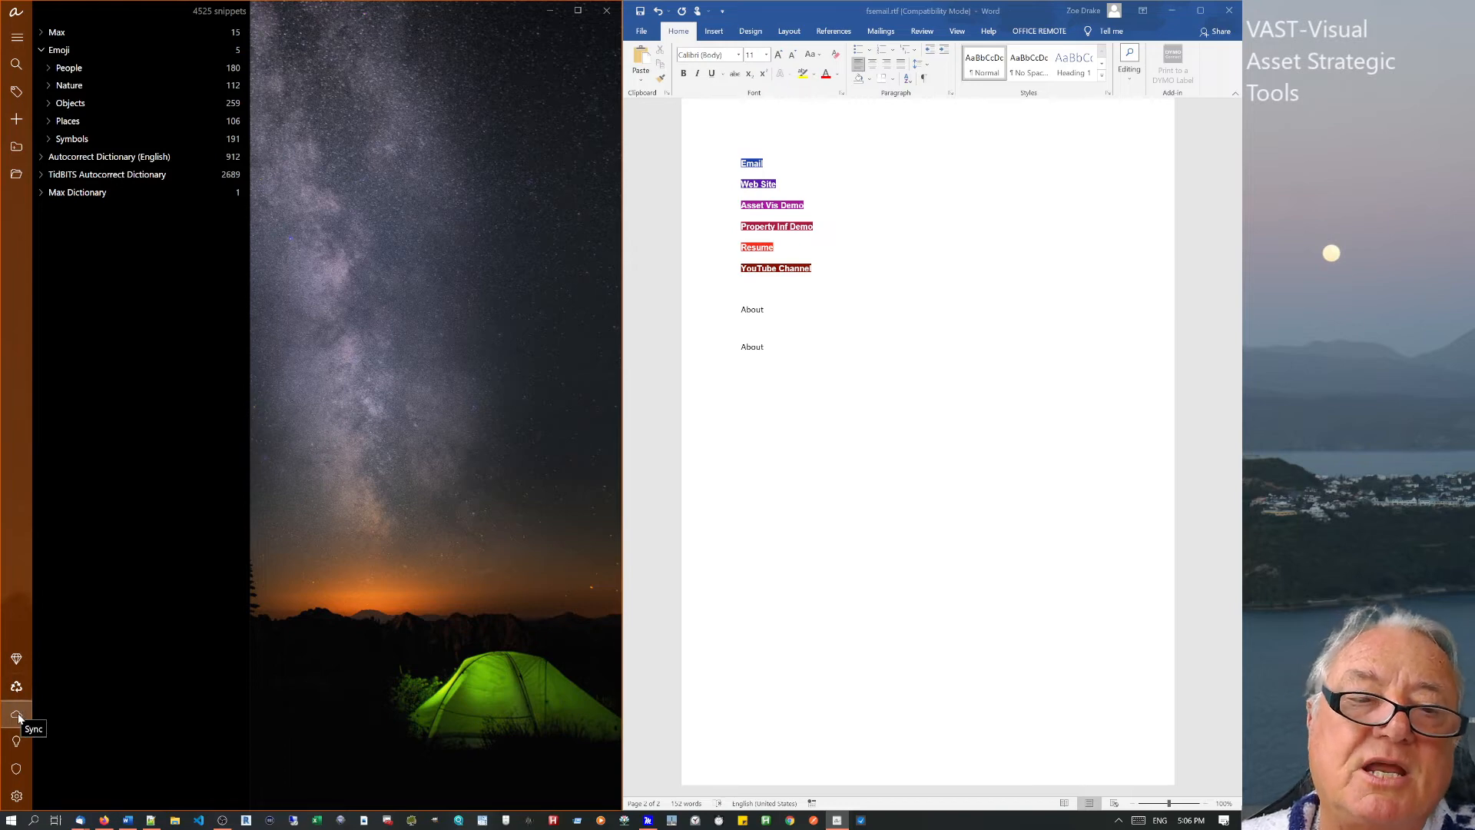
# Open the Purchase aText Premium window, then switch to the LintaList blog post in Firefox.
pyautogui.click(18, 659)
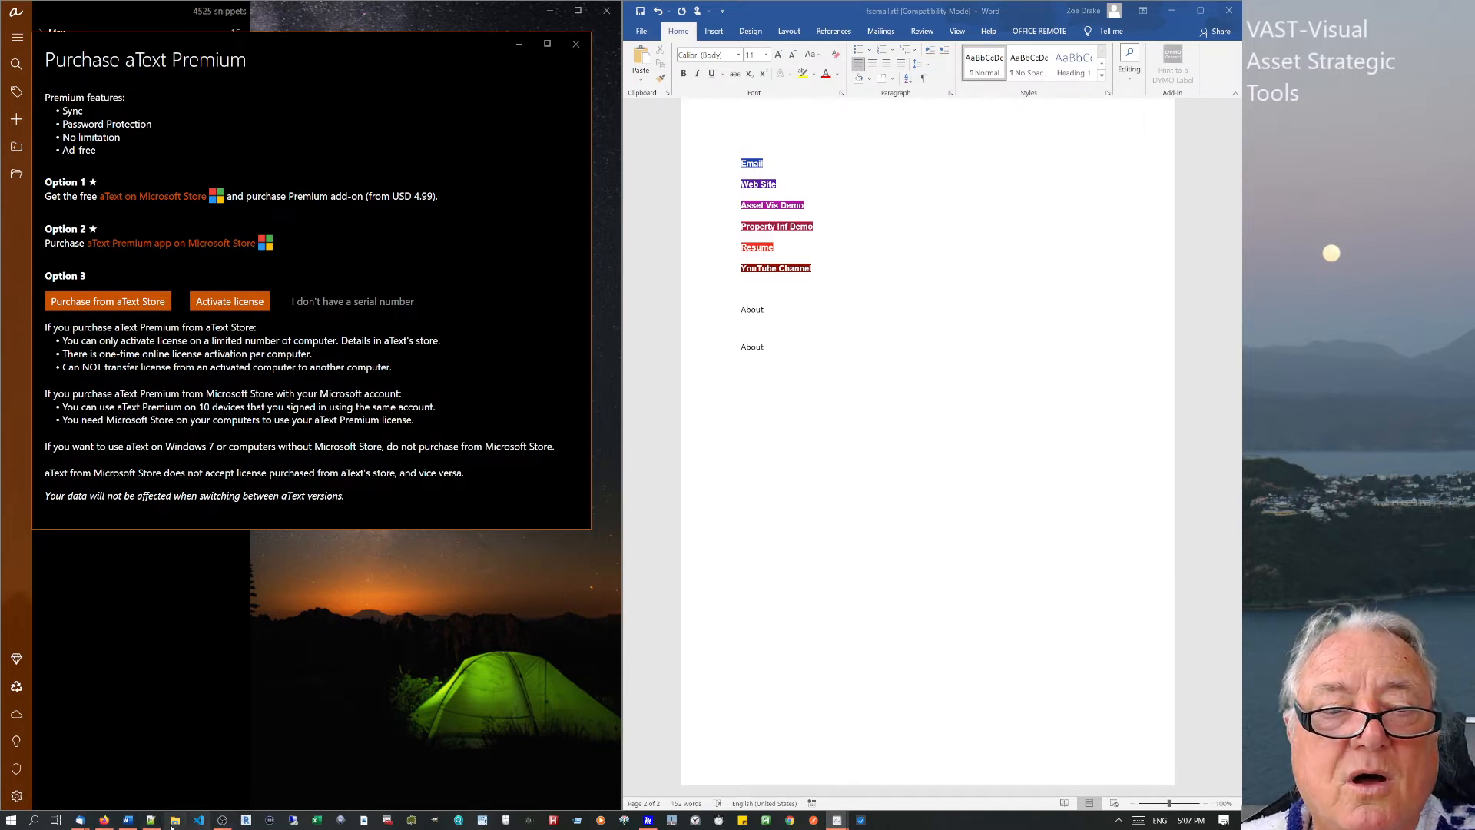
pyautogui.click(104, 820)
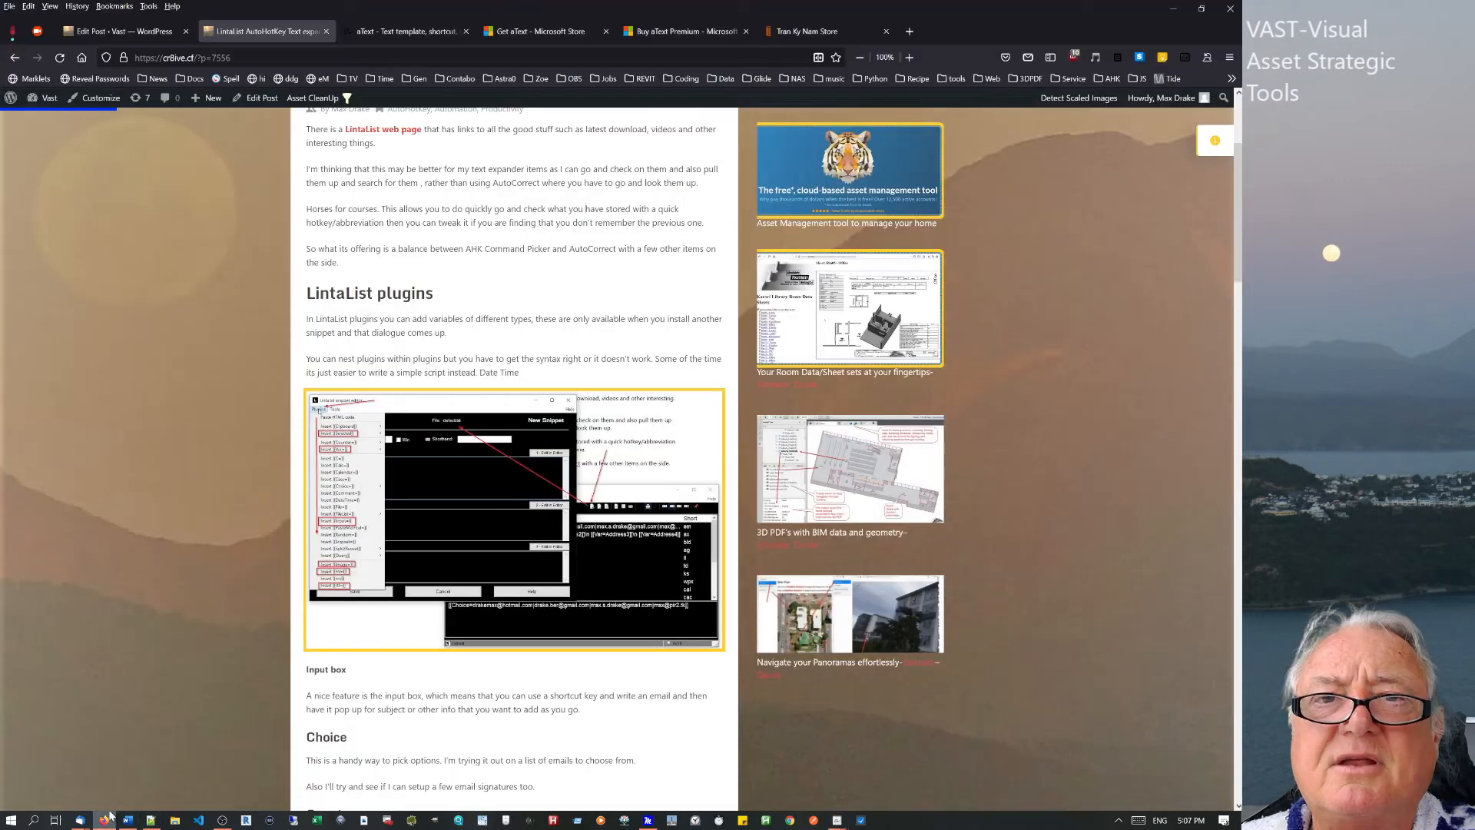
# Show the $29.99 aText Premium Microsoft Store page, then restore the Purchase aText Premium window over it.
pyautogui.click(695, 32)
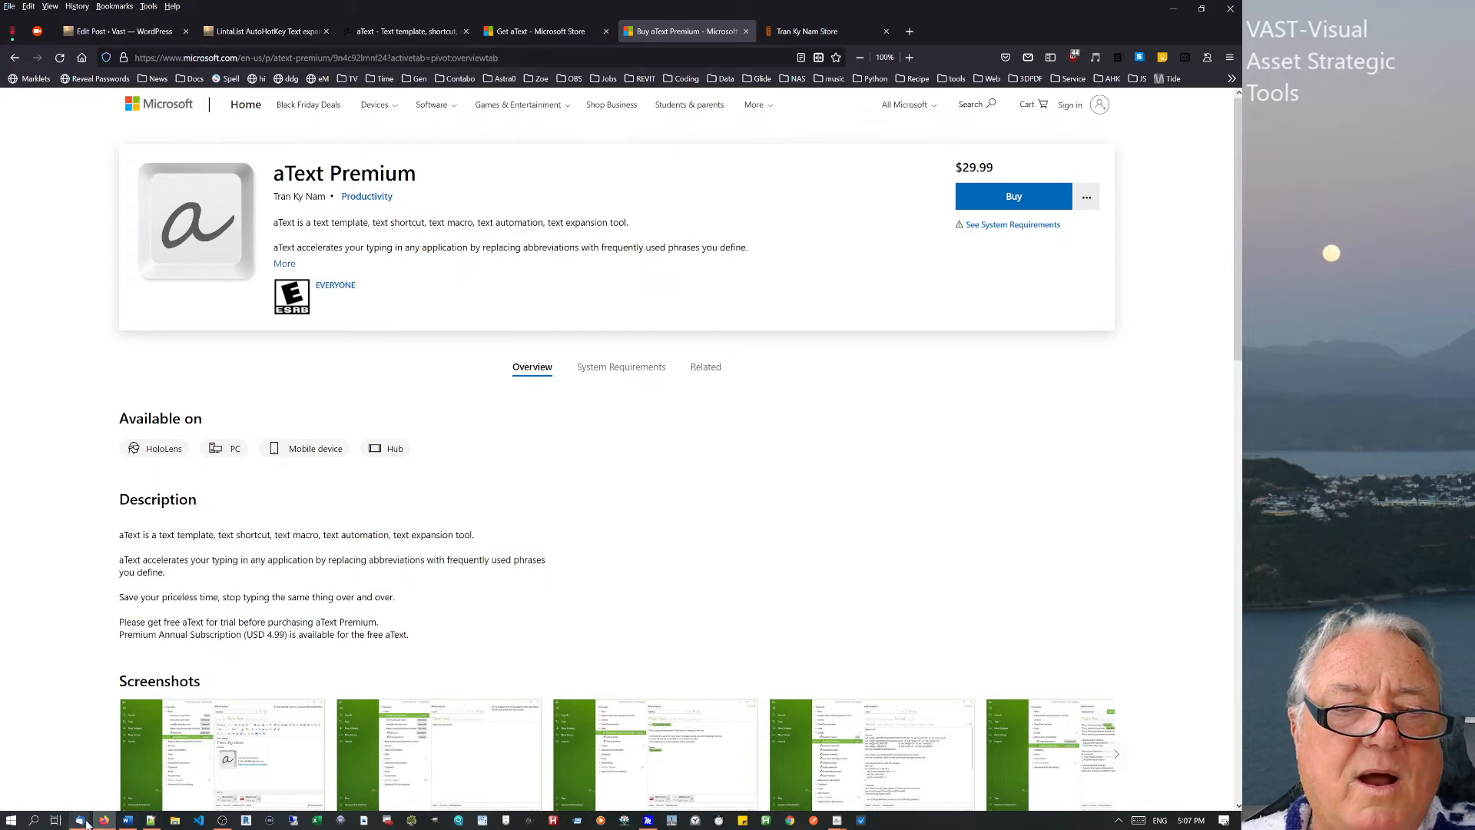
pyautogui.moveTo(837, 820)
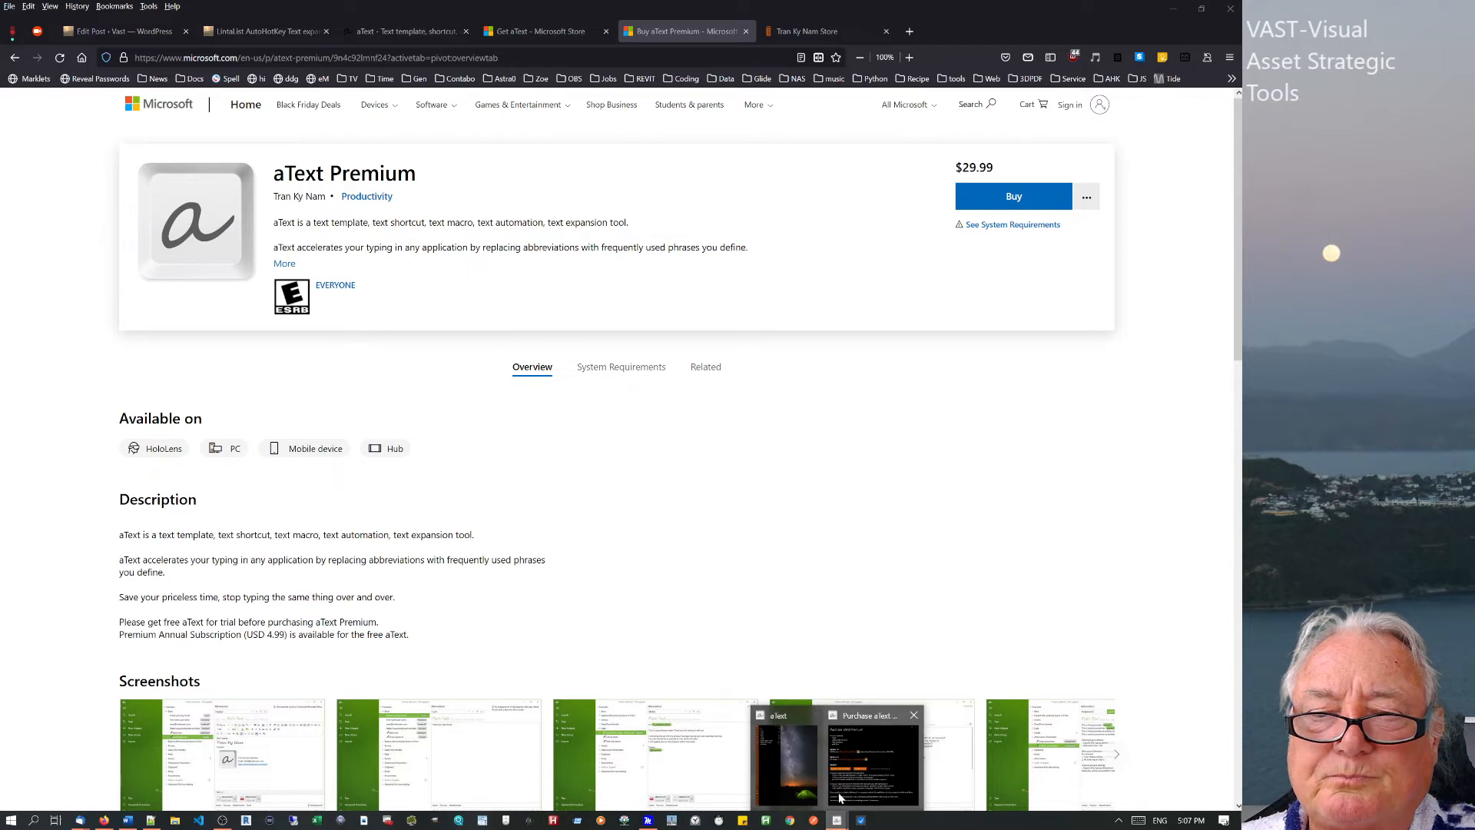
pyautogui.click(874, 761)
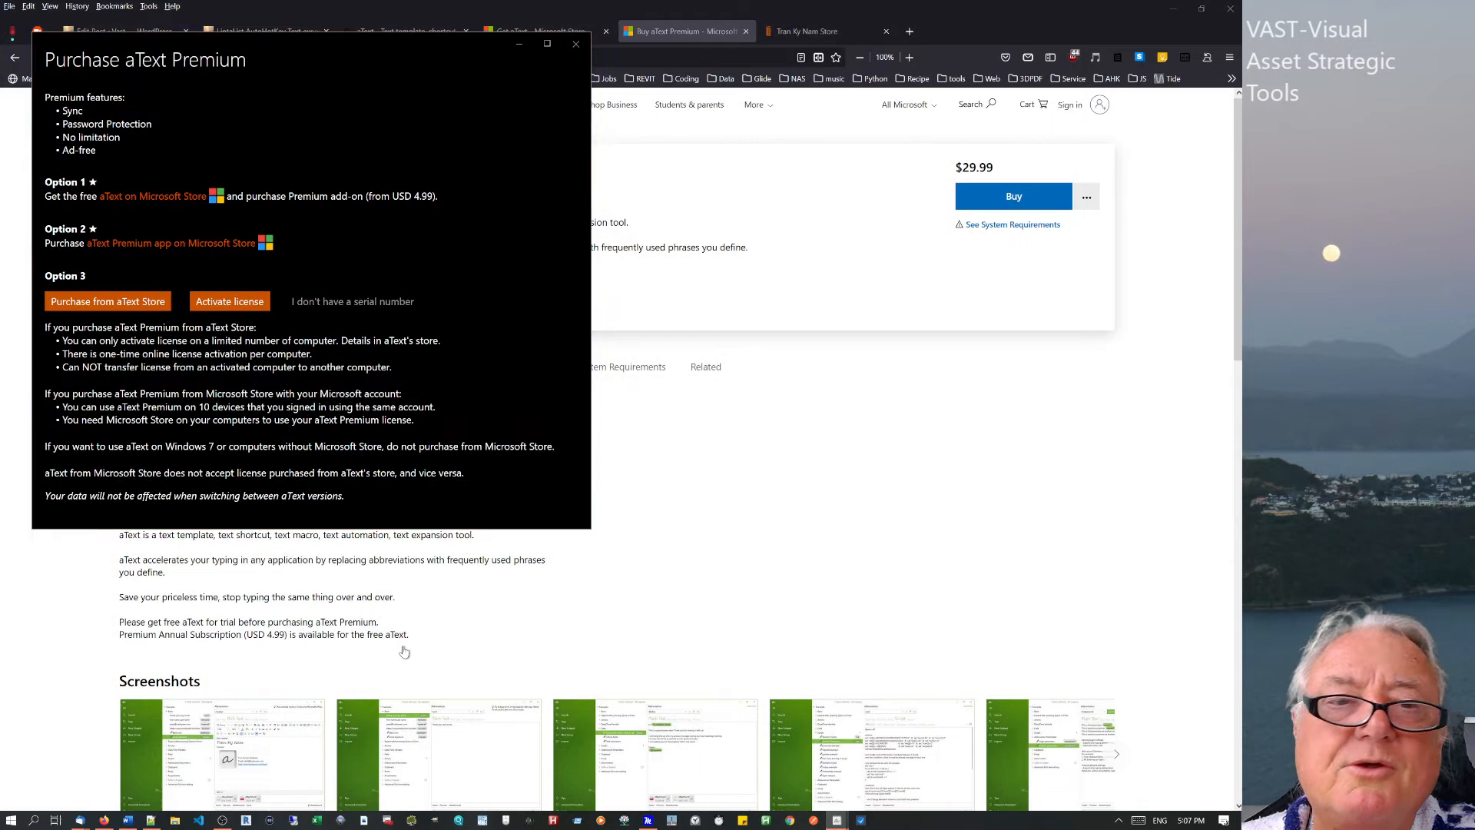
# Open aText's own FastSpring store and highlight the $24.99 one-user licence price and terms.
pyautogui.click(109, 302)
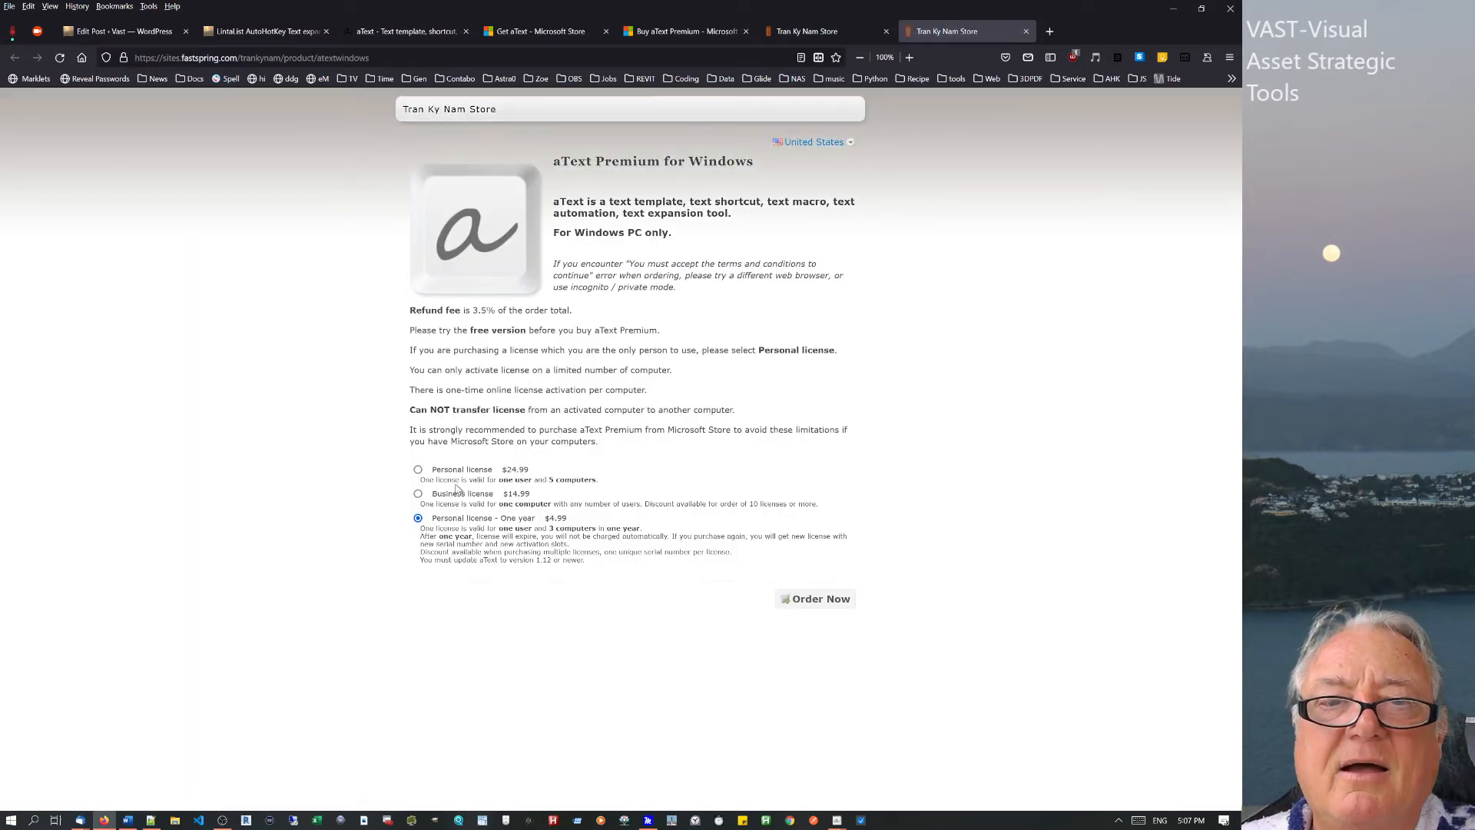
pyautogui.moveTo(461, 472); pyautogui.dragTo(541, 477)
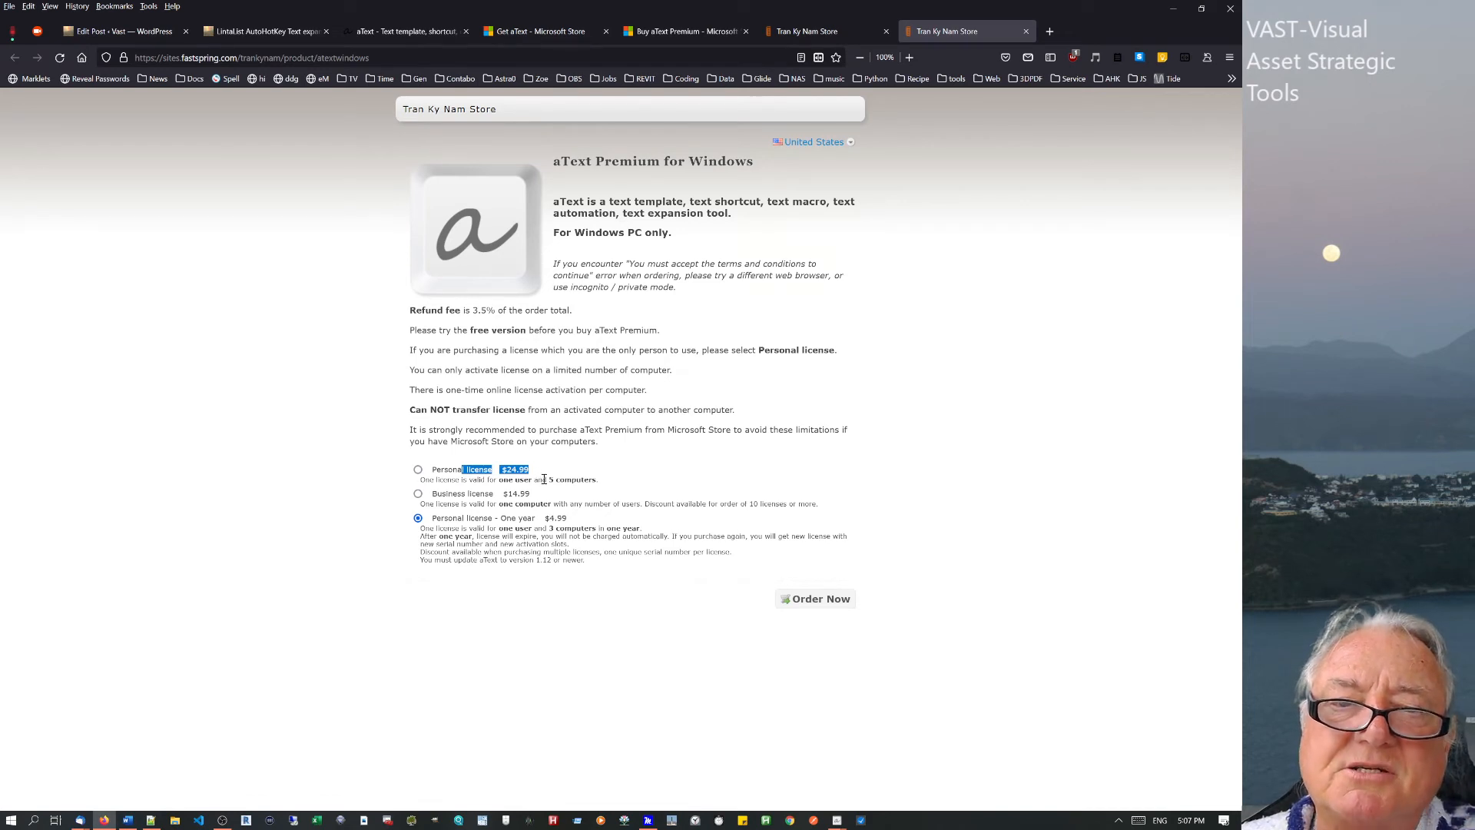
pyautogui.moveTo(538, 480); pyautogui.dragTo(607, 482)
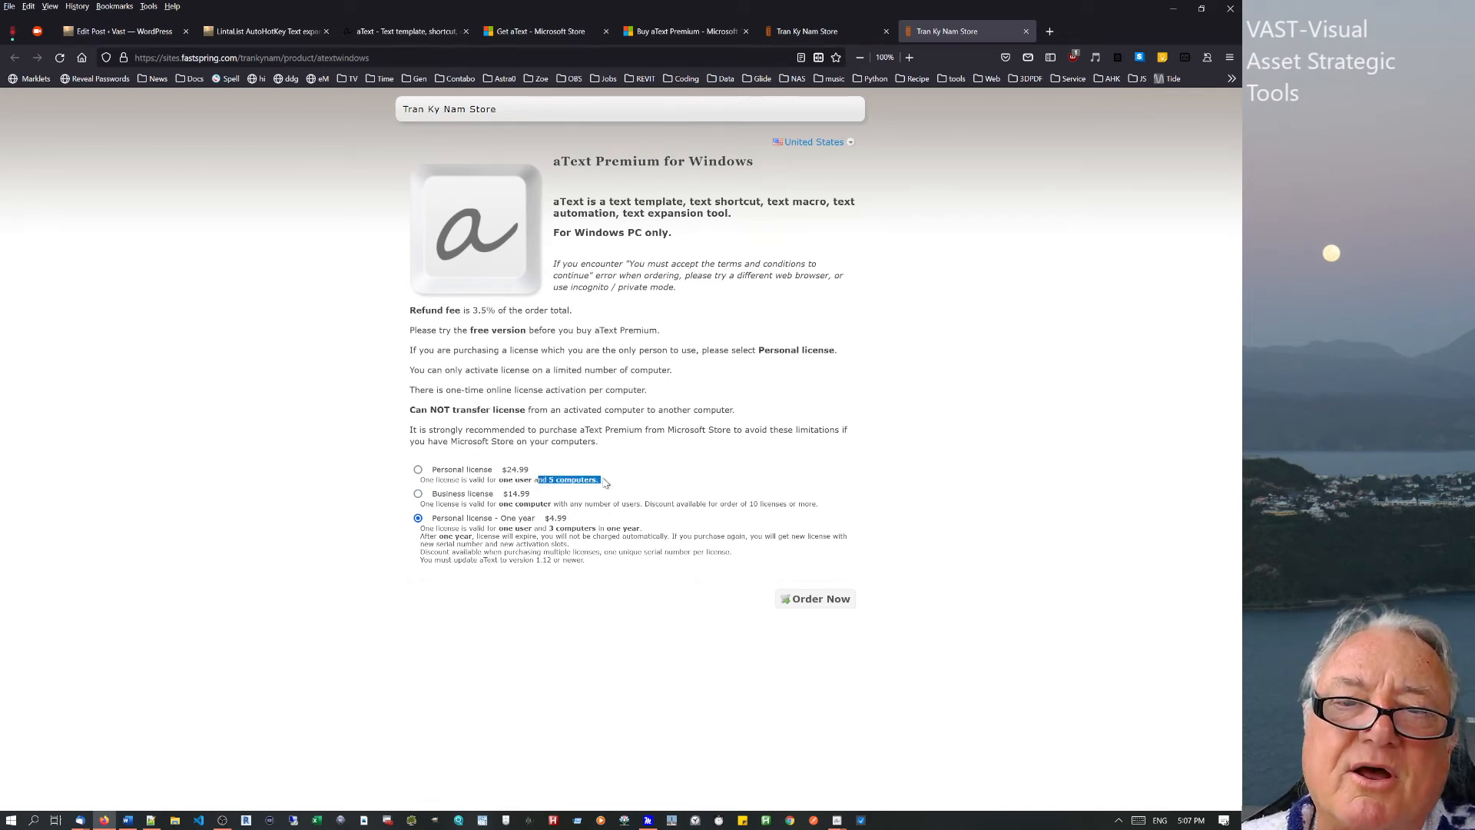
# Glance at the Microsoft Store and WordPress tabs, then return to the Tran Ky Nam Store page.
pyautogui.click(679, 34)
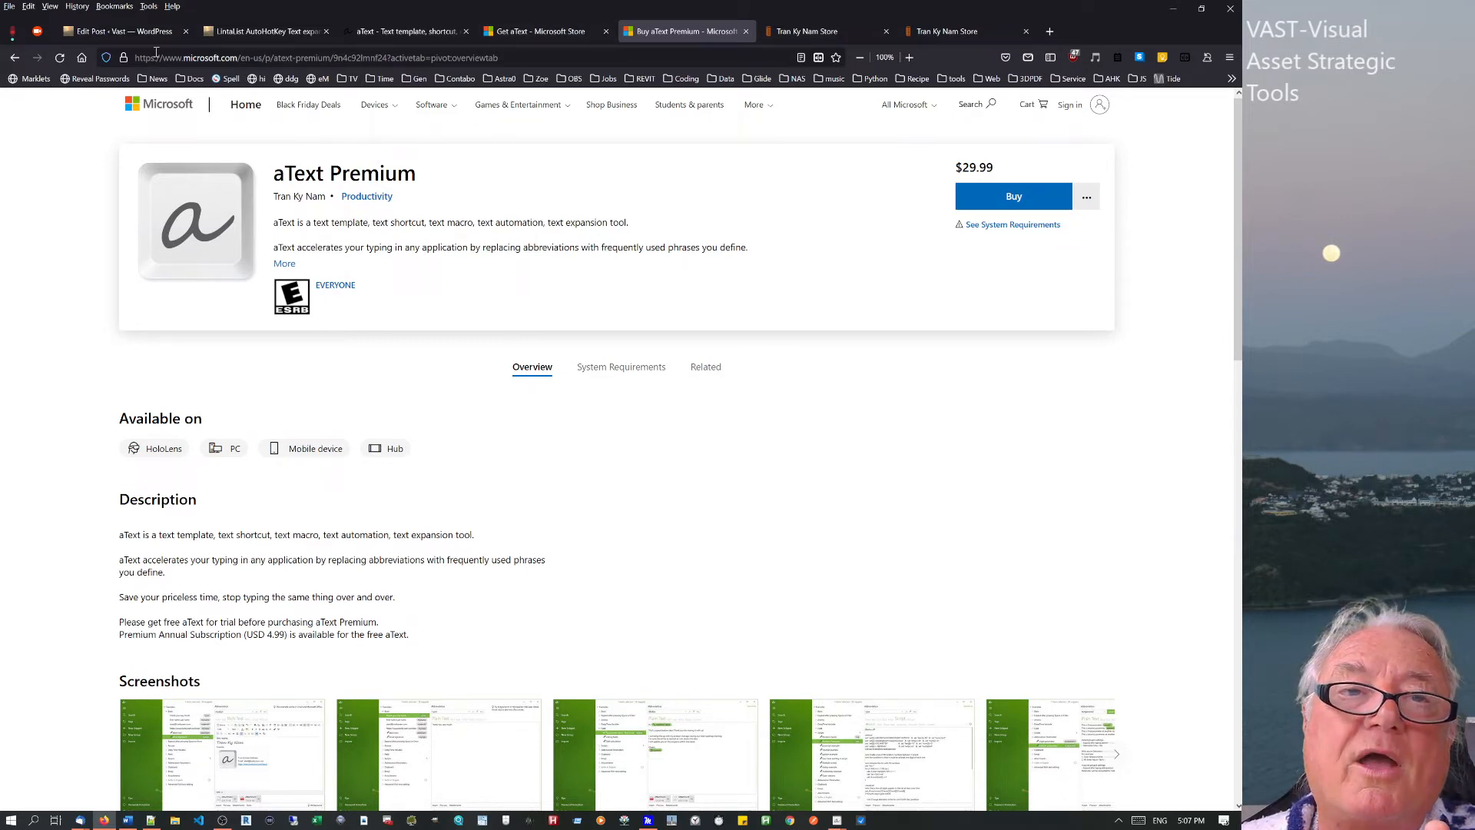
pyautogui.click(123, 32)
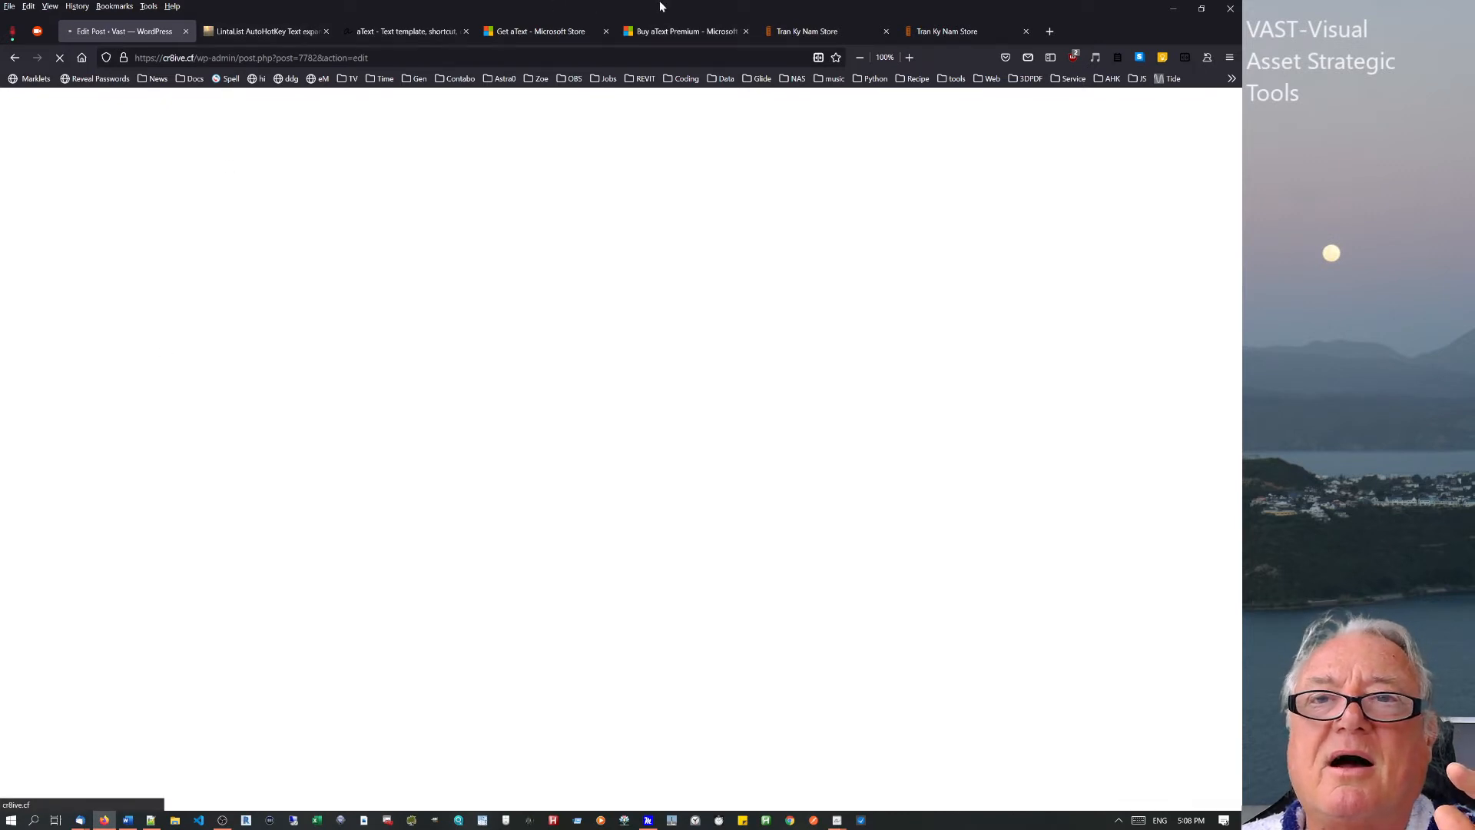
pyautogui.click(948, 31)
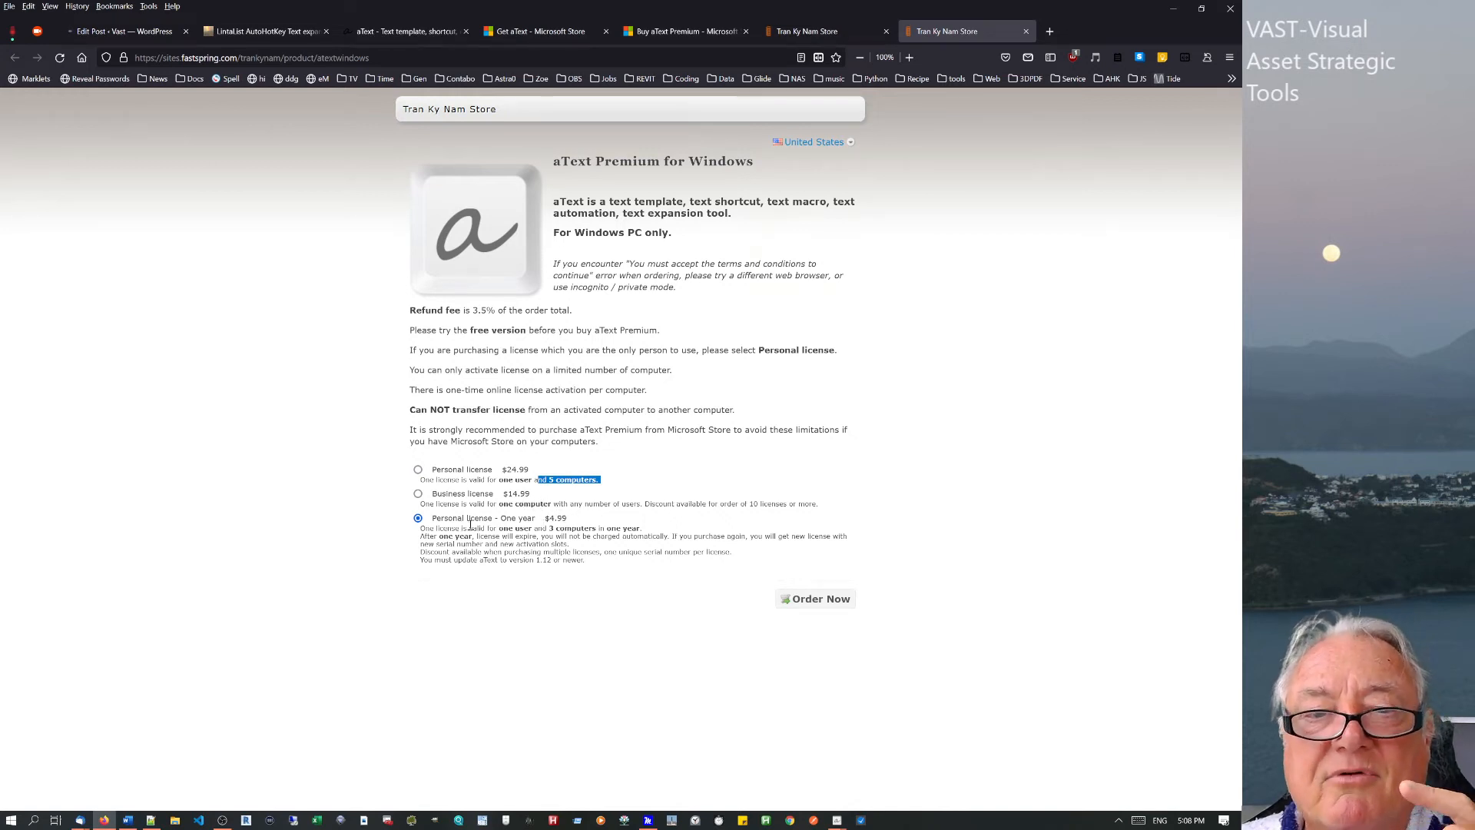
# Highlight the $4.99 one-year licence price and its expiry wording.
pyautogui.moveTo(546, 521); pyautogui.dragTo(568, 521)
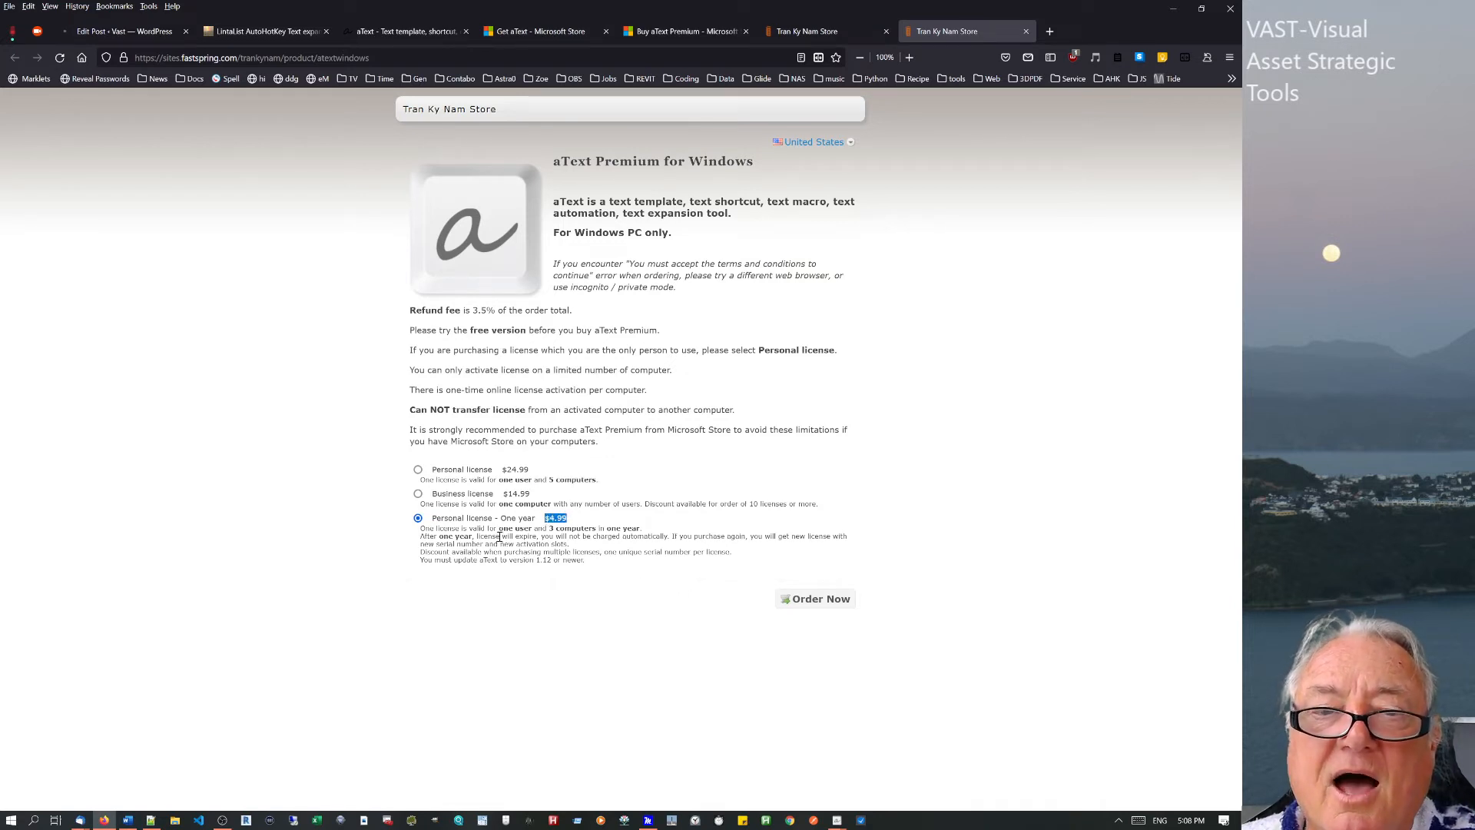
pyautogui.moveTo(500, 537); pyautogui.dragTo(566, 541)
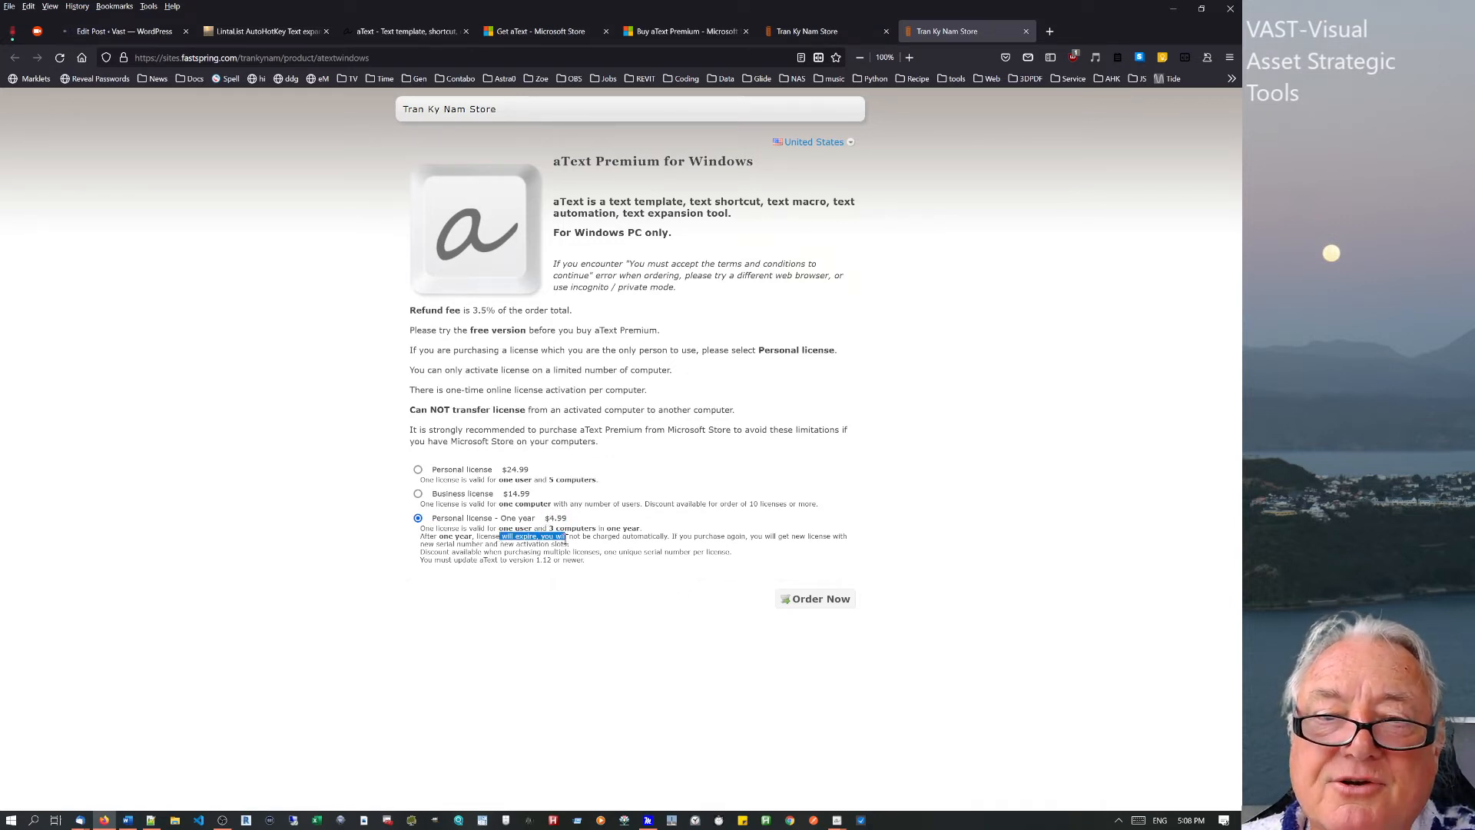
pyautogui.click(626, 530)
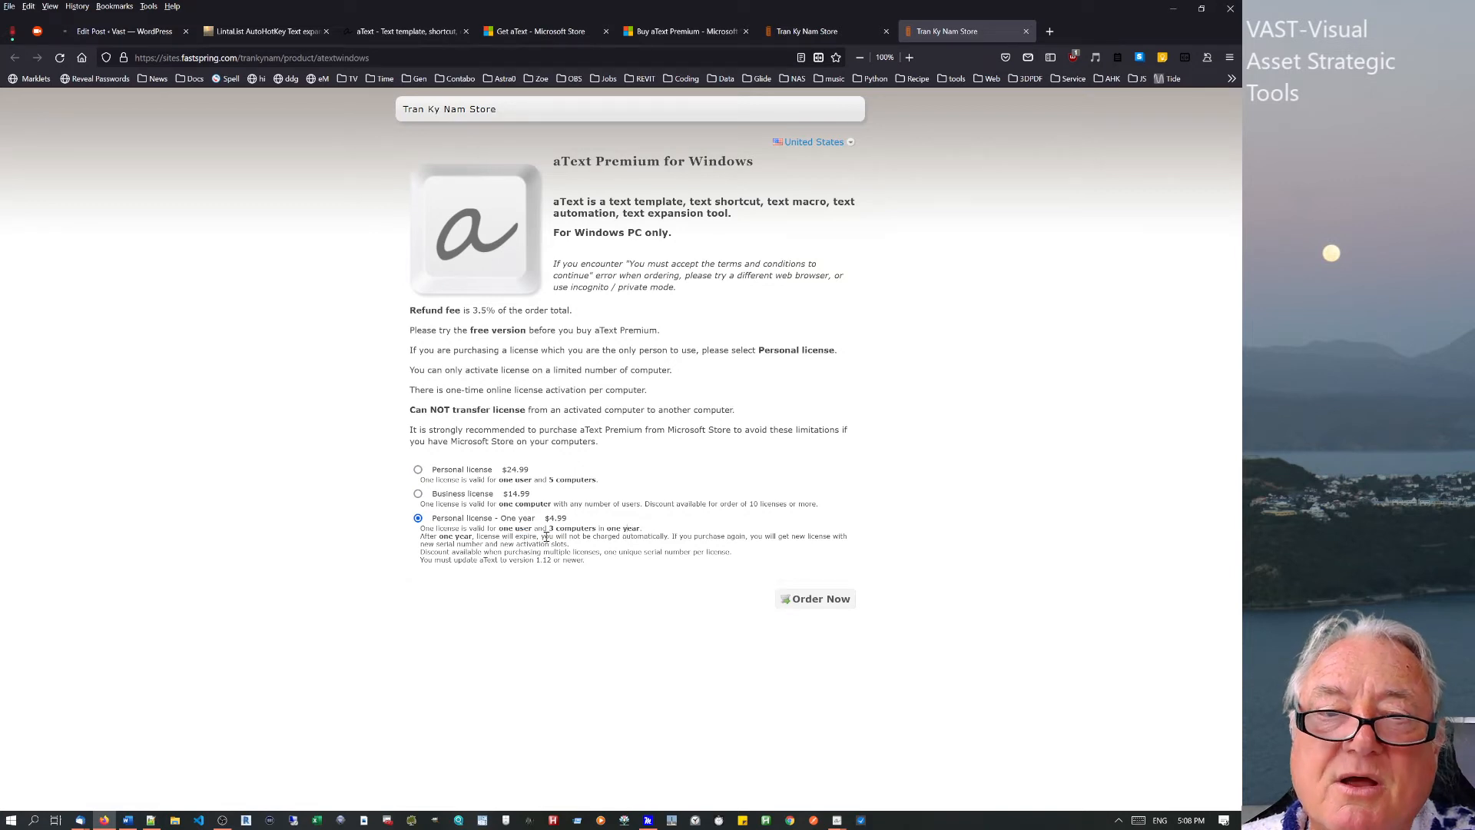
pyautogui.moveTo(502, 536); pyautogui.dragTo(565, 538)
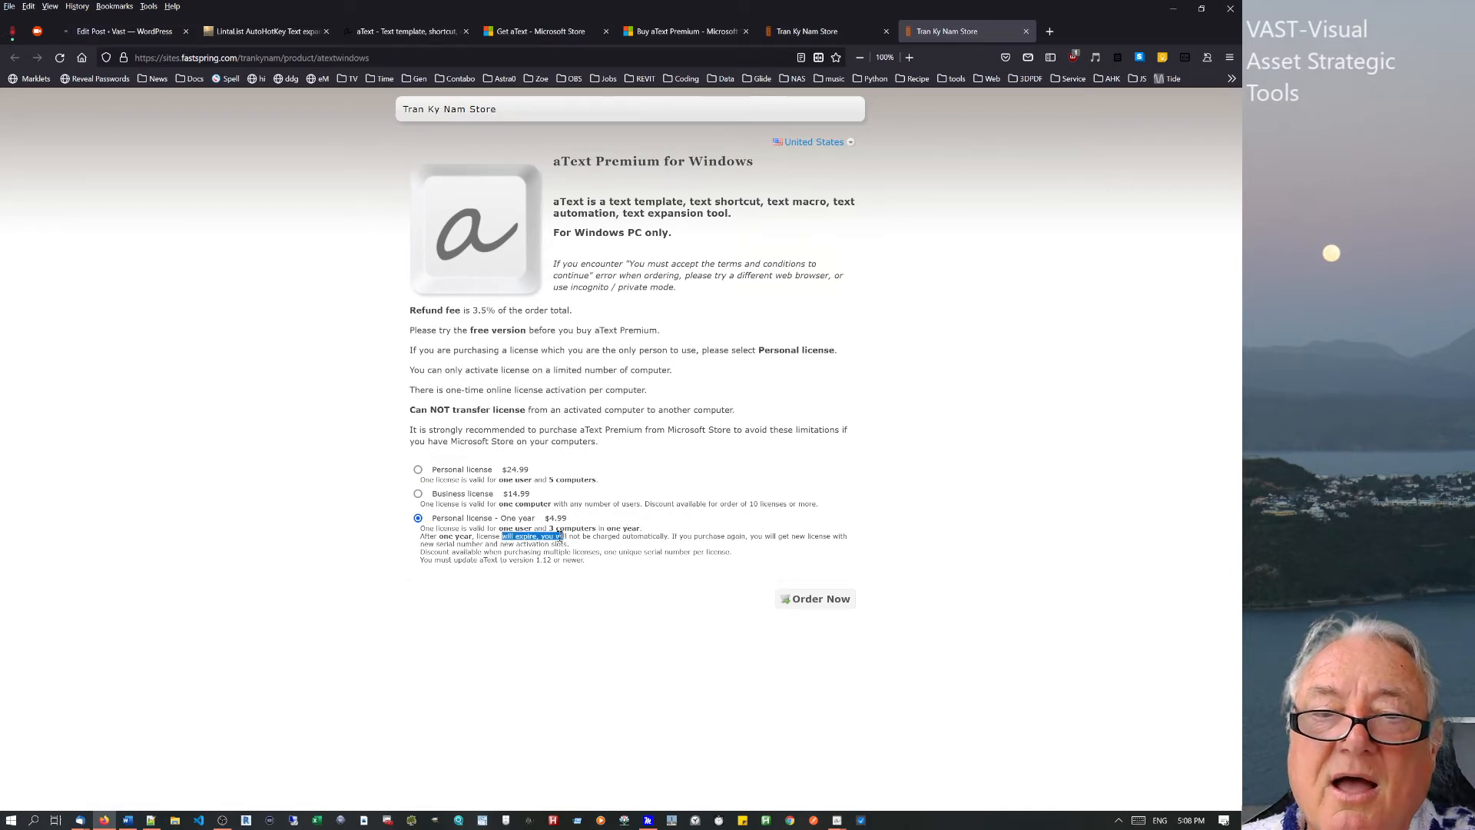
pyautogui.click(567, 530)
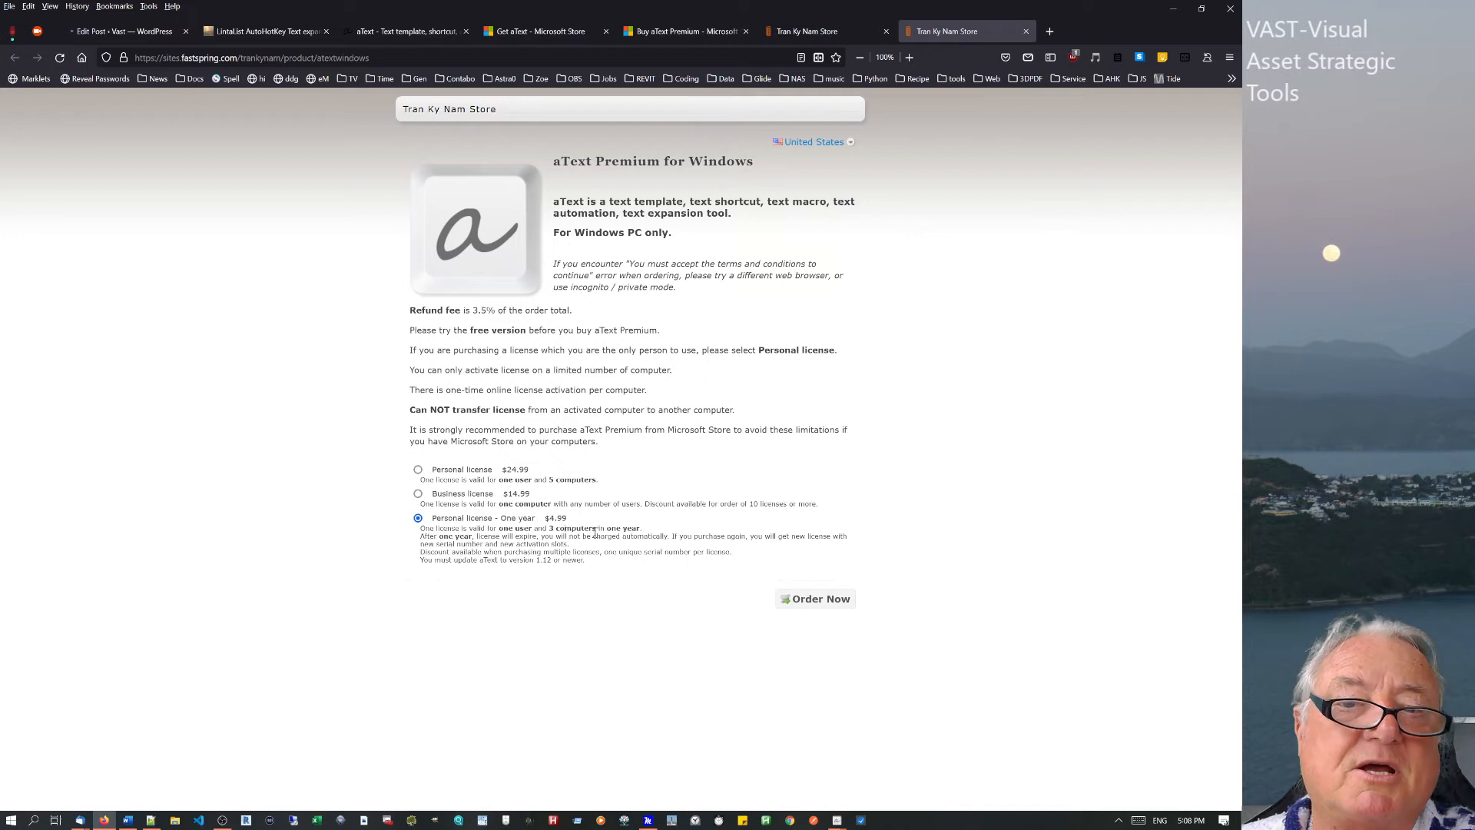
pyautogui.moveTo(567, 529); pyautogui.dragTo(602, 537)
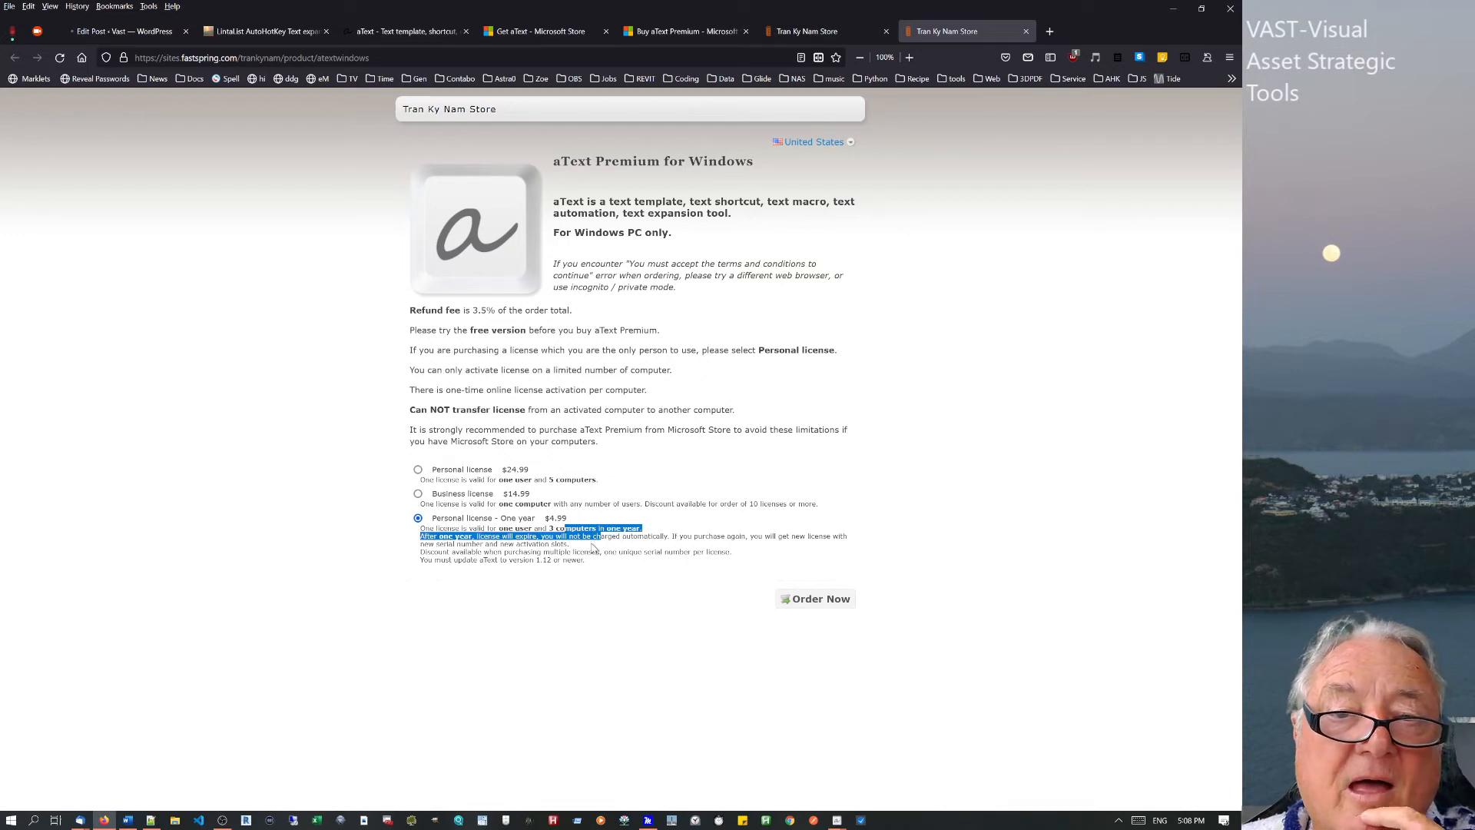
pyautogui.click(591, 547)
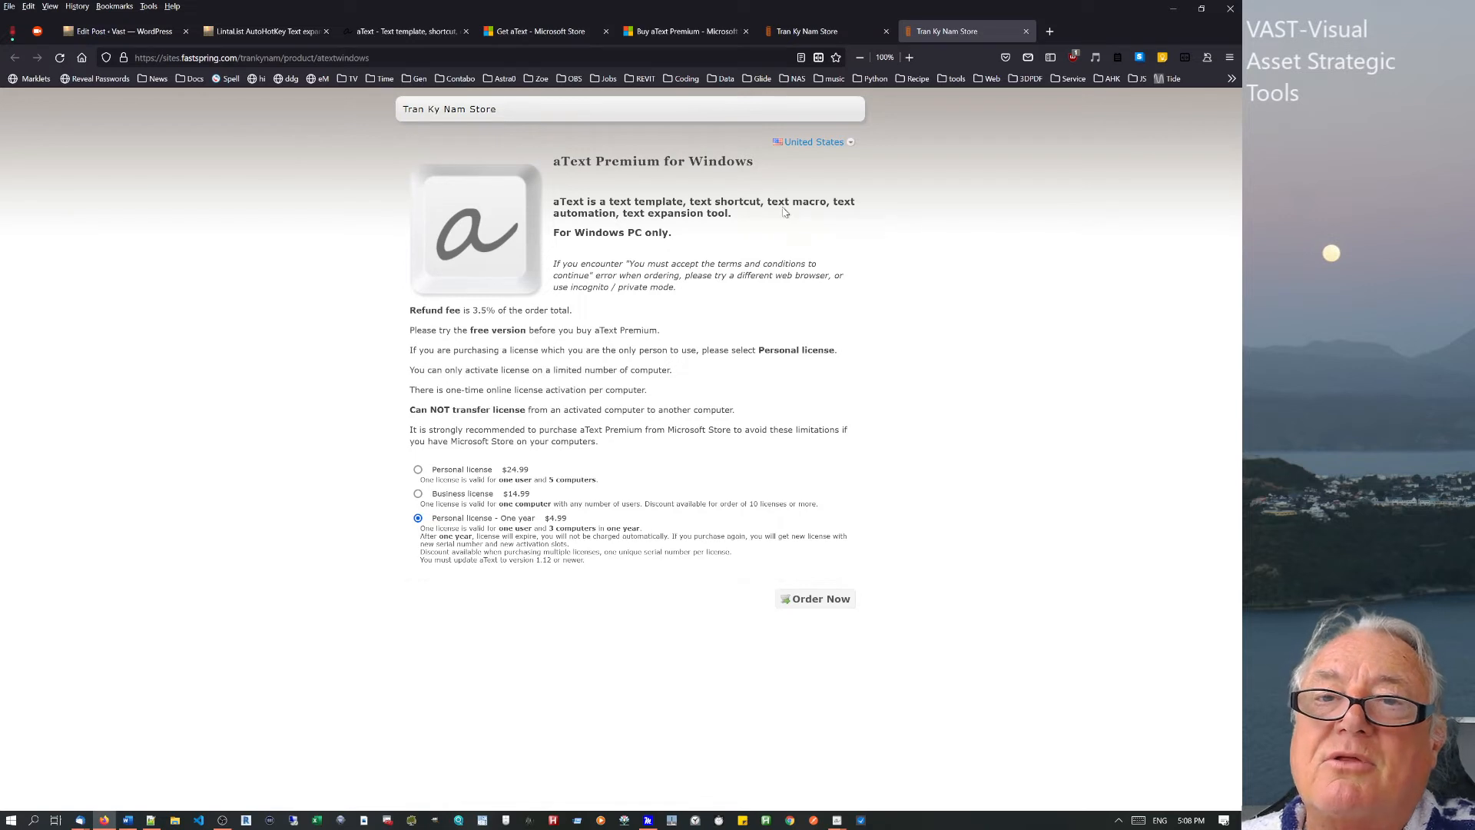
# Scroll through the store's country list, then close the duplicate Tran Ky Nam Store tab.
pyautogui.click(851, 144)
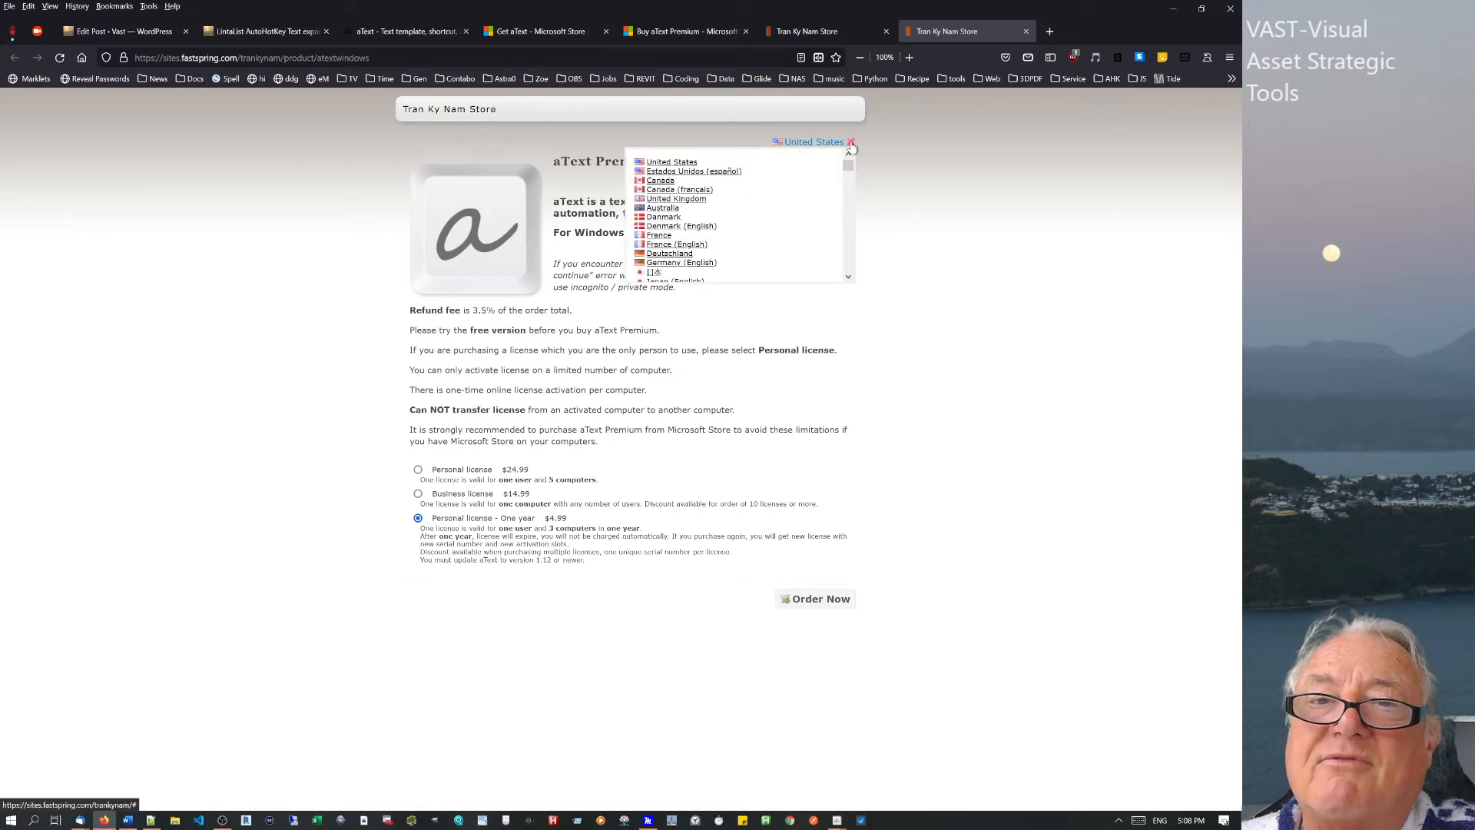
pyautogui.moveTo(847, 172)
pyautogui.mouseDown()
pyautogui.moveTo(848, 220)
pyautogui.moveTo(853, 157)
pyautogui.mouseUp()
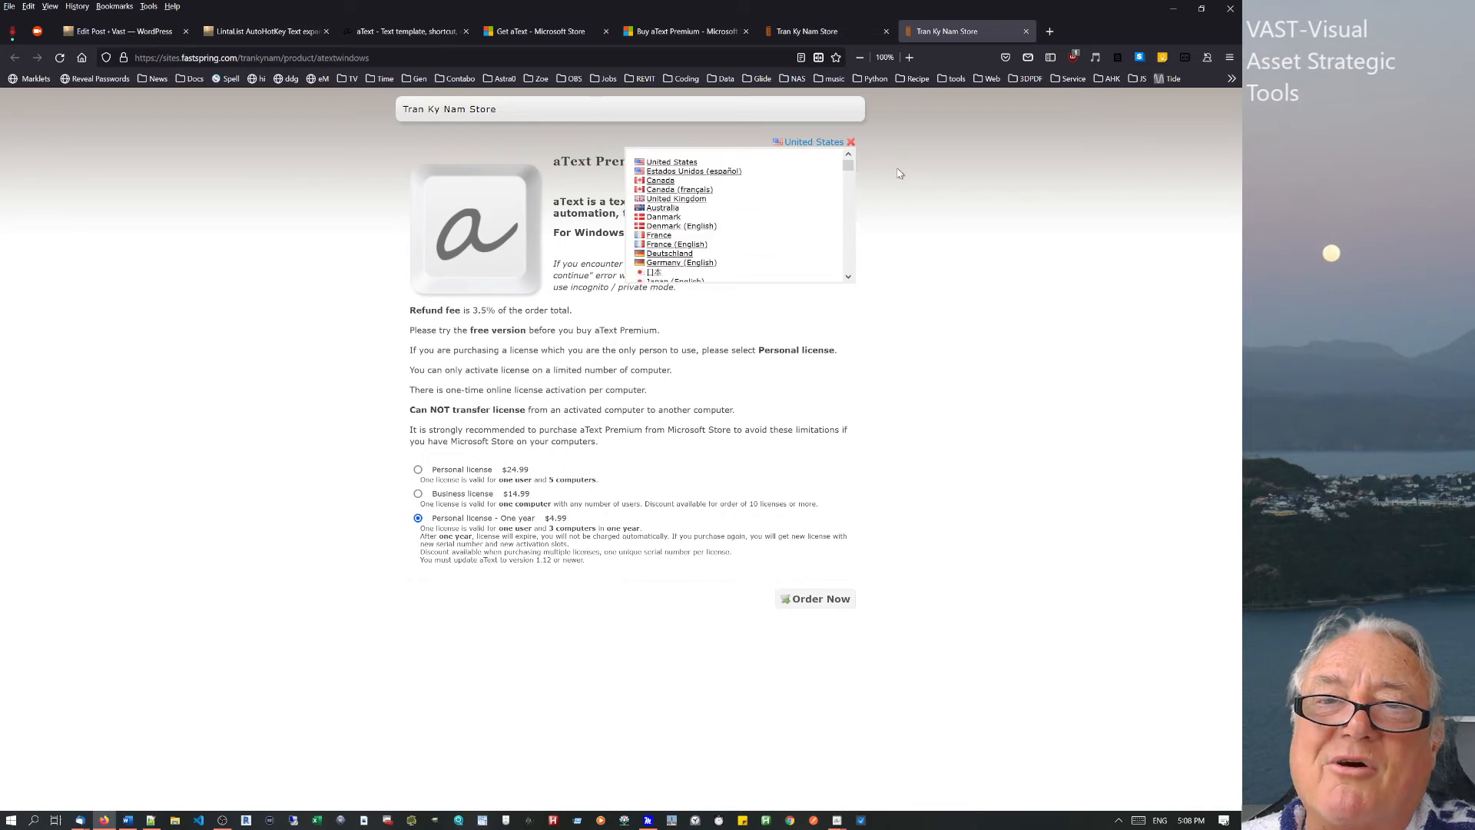
pyautogui.click(1025, 30)
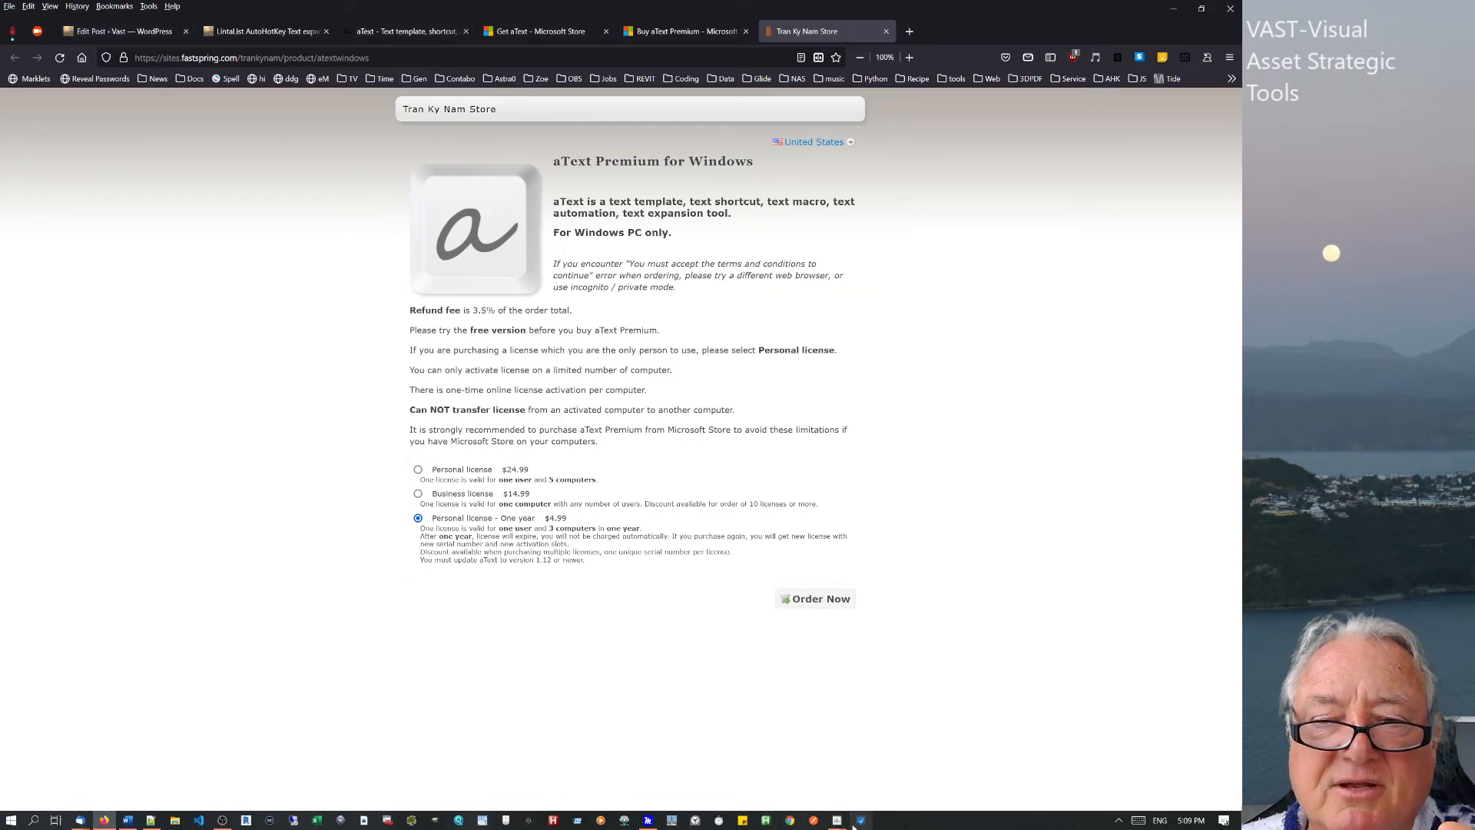
# Bring aText forward, expand the Max group, and open the AHK snippet (abbreviation ahl).
pyautogui.moveTo(837, 821)
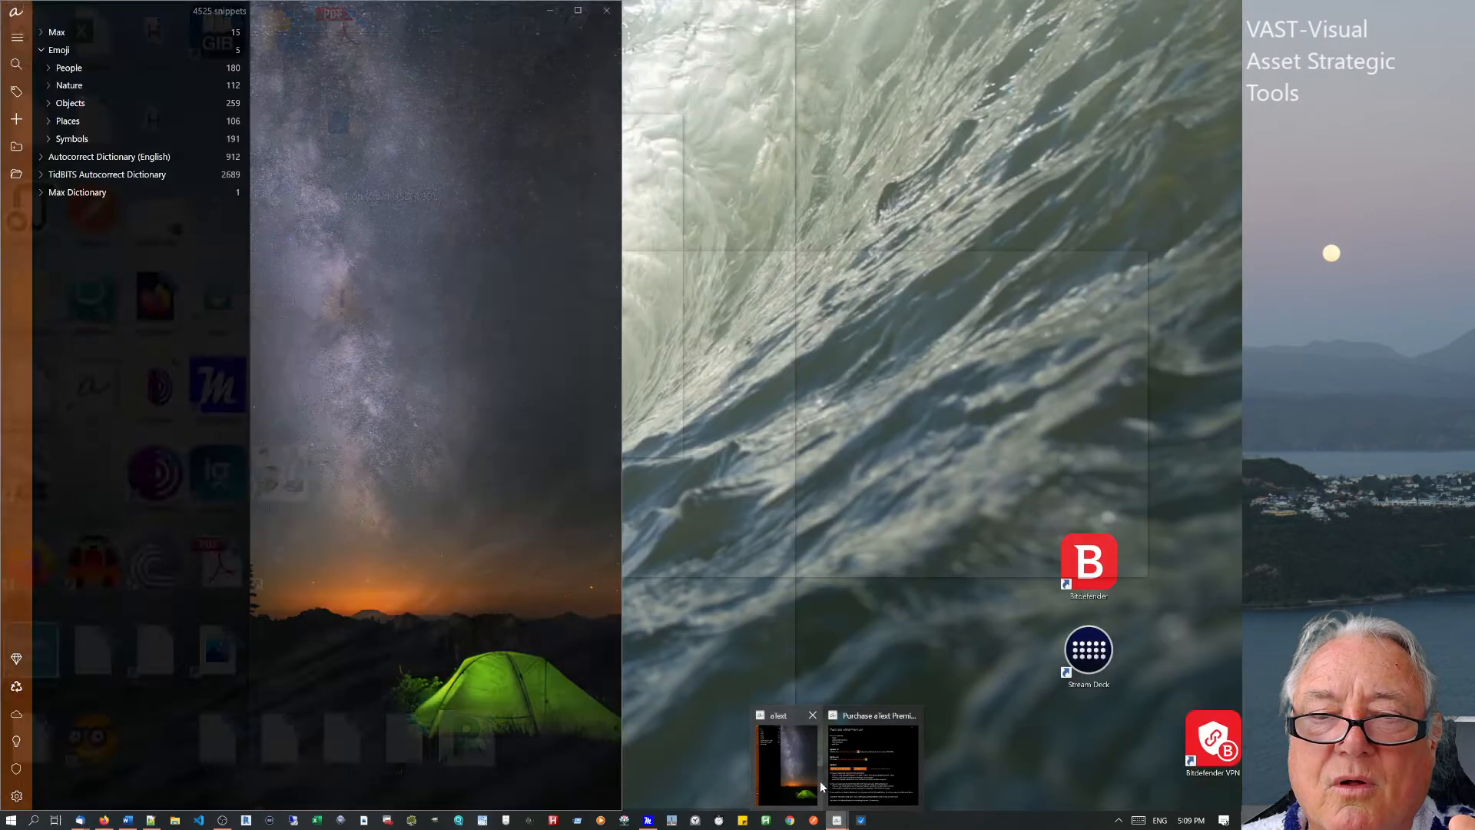
pyautogui.click(819, 781)
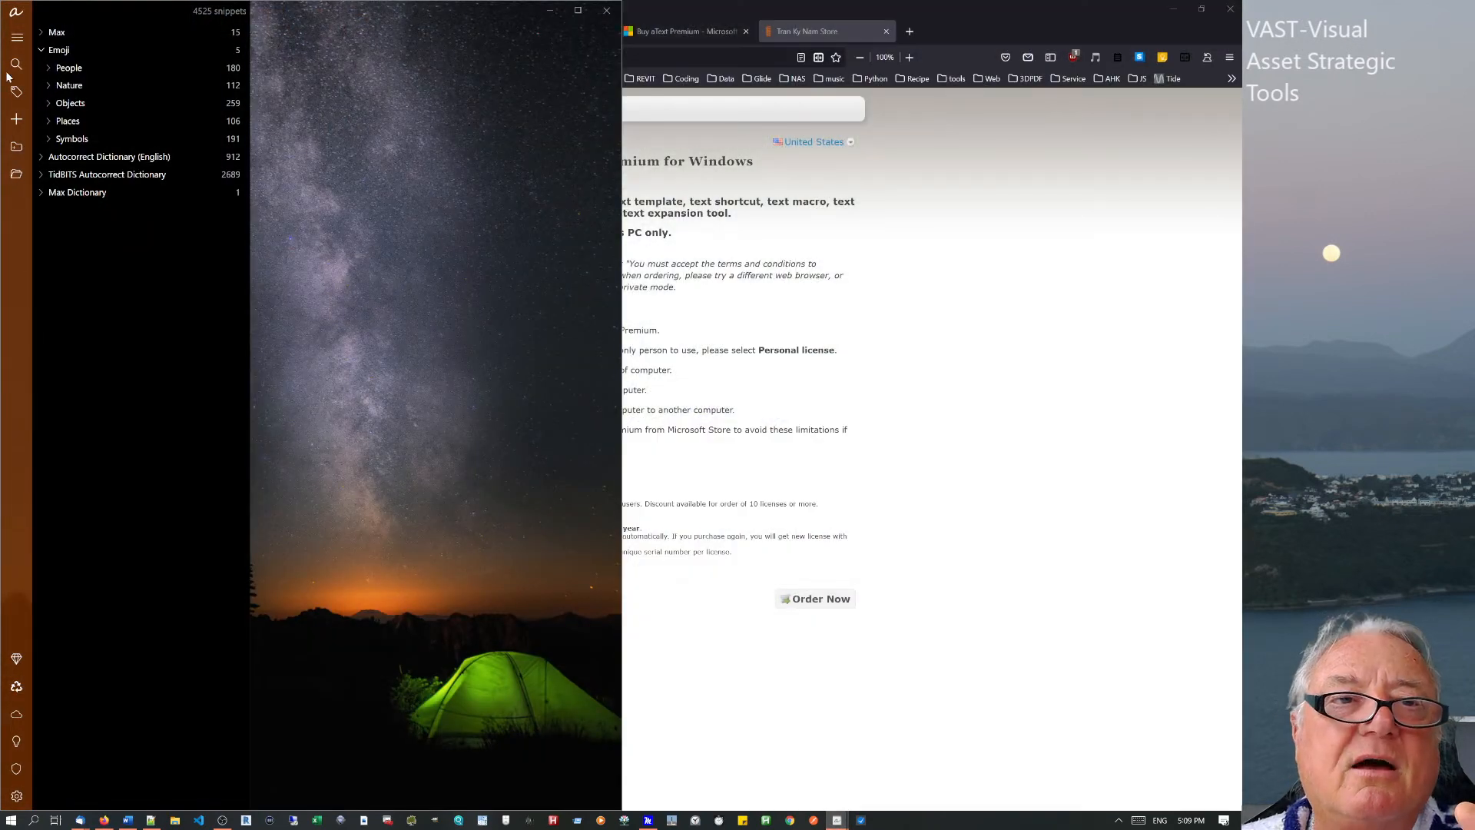
pyautogui.click(61, 37)
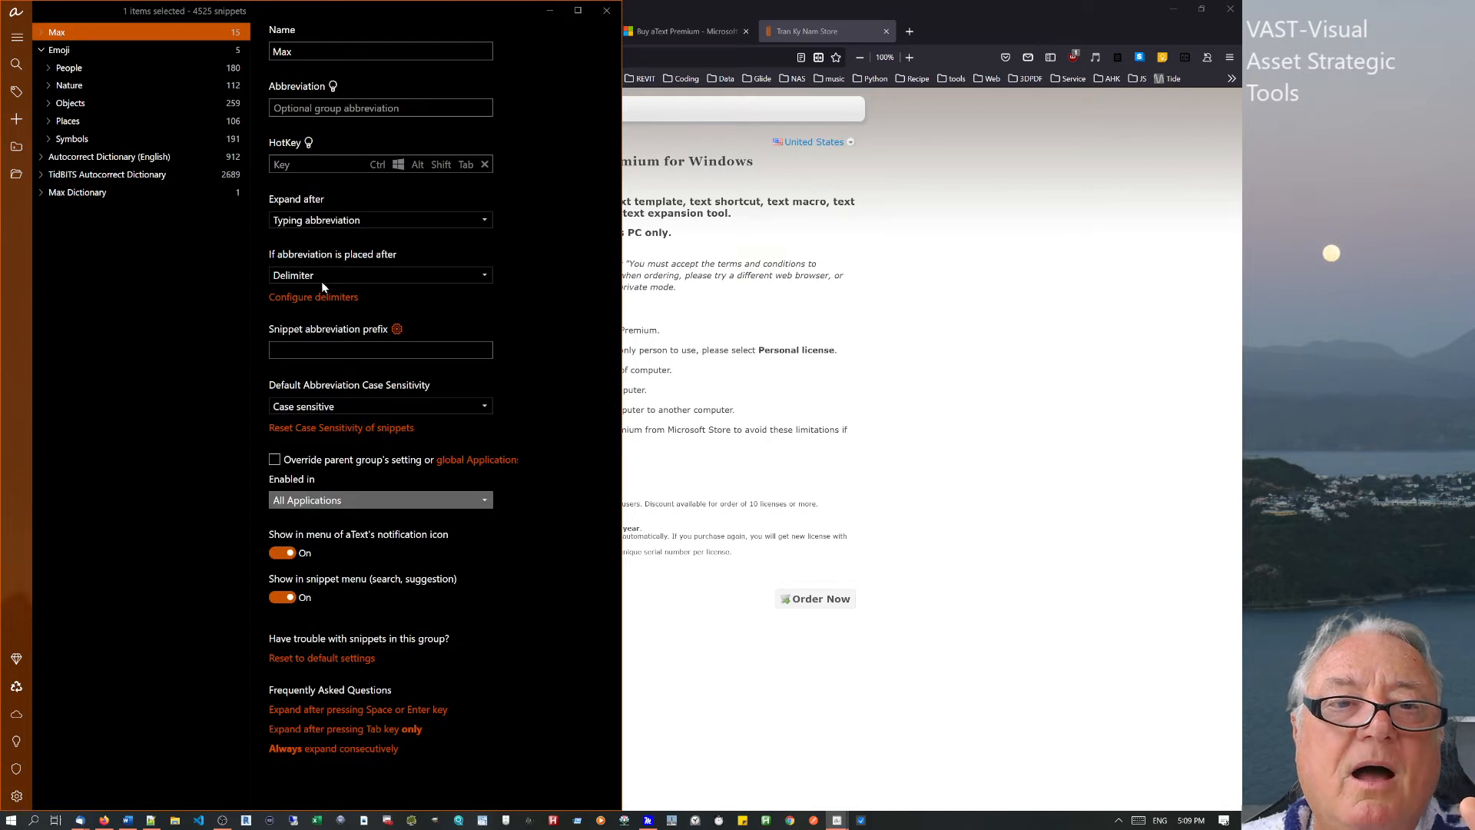
pyautogui.click(42, 33)
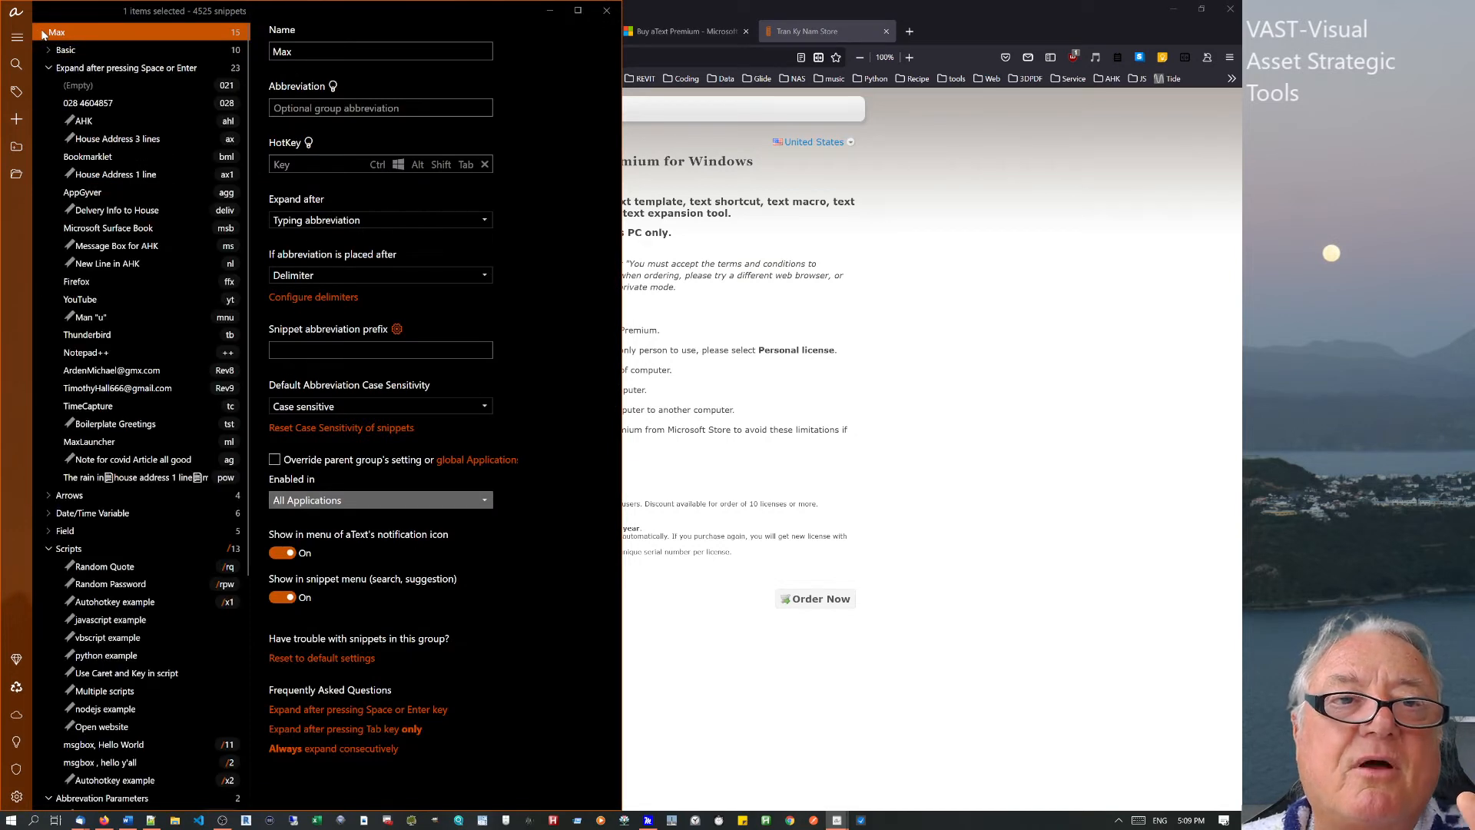
pyautogui.click(83, 125)
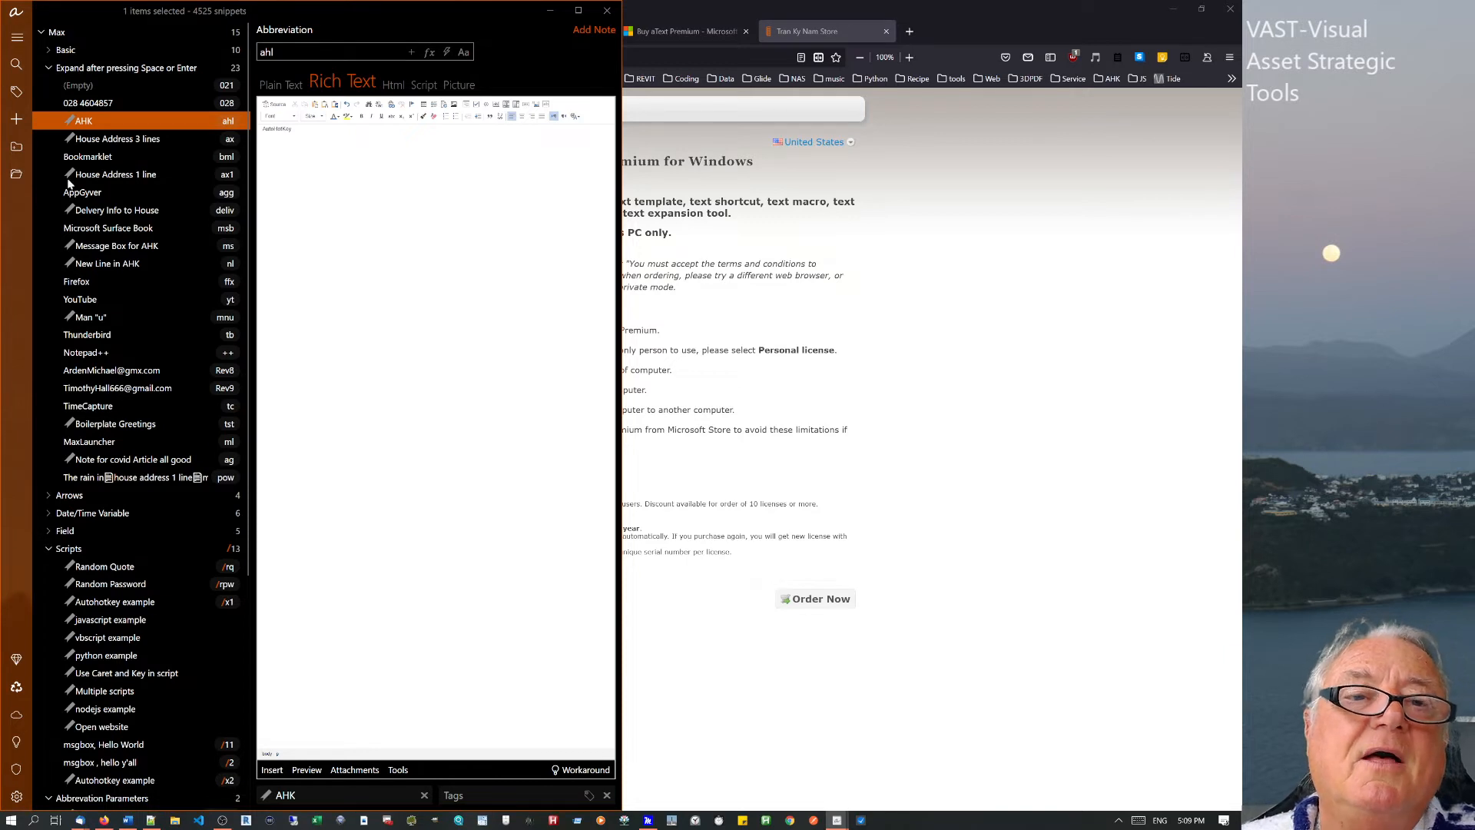
# View the Notepad++ snippet as rich text, then select the Rev8 snippet.
pyautogui.click(151, 351)
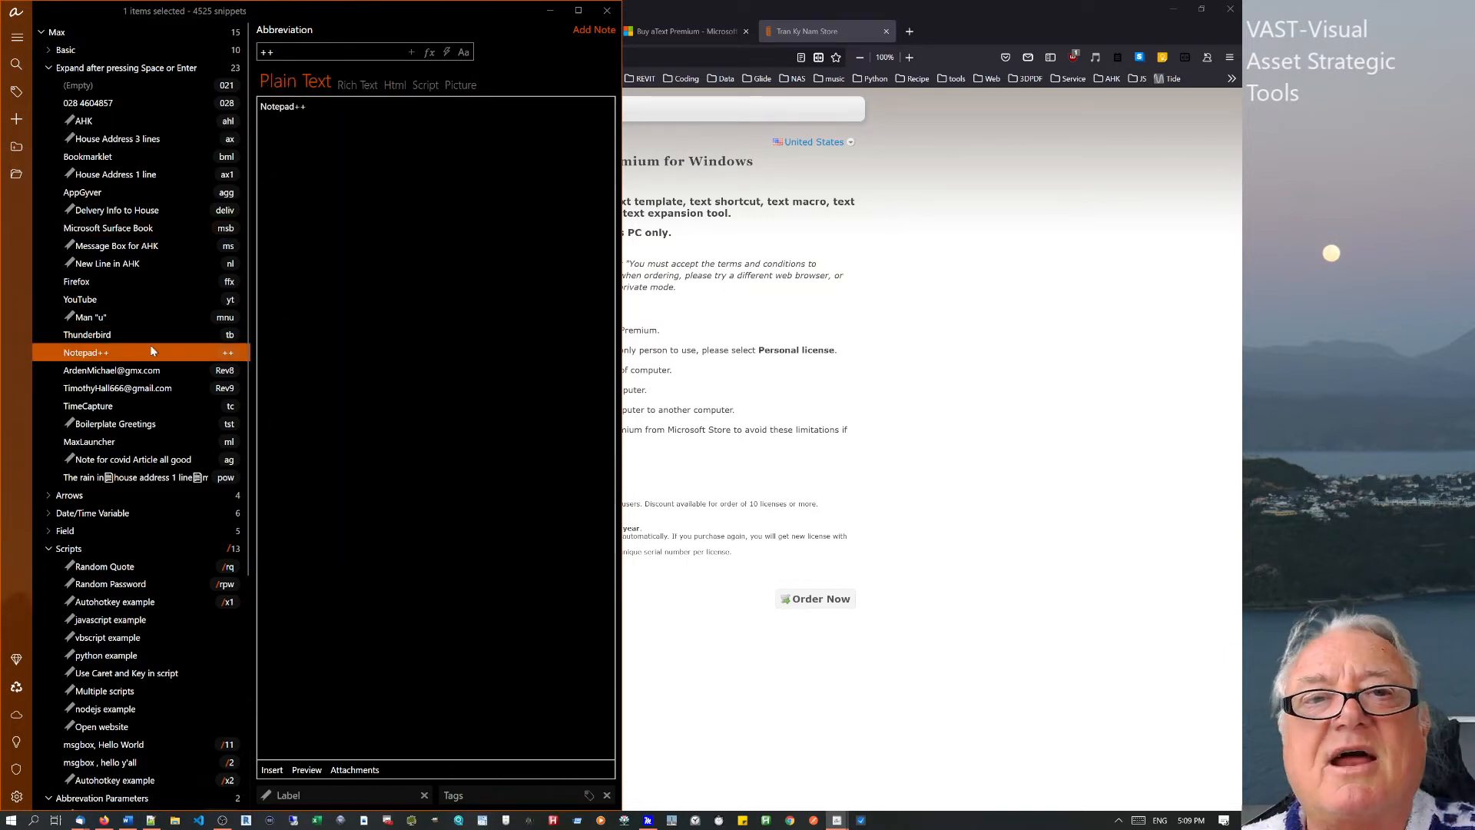
pyautogui.click(367, 87)
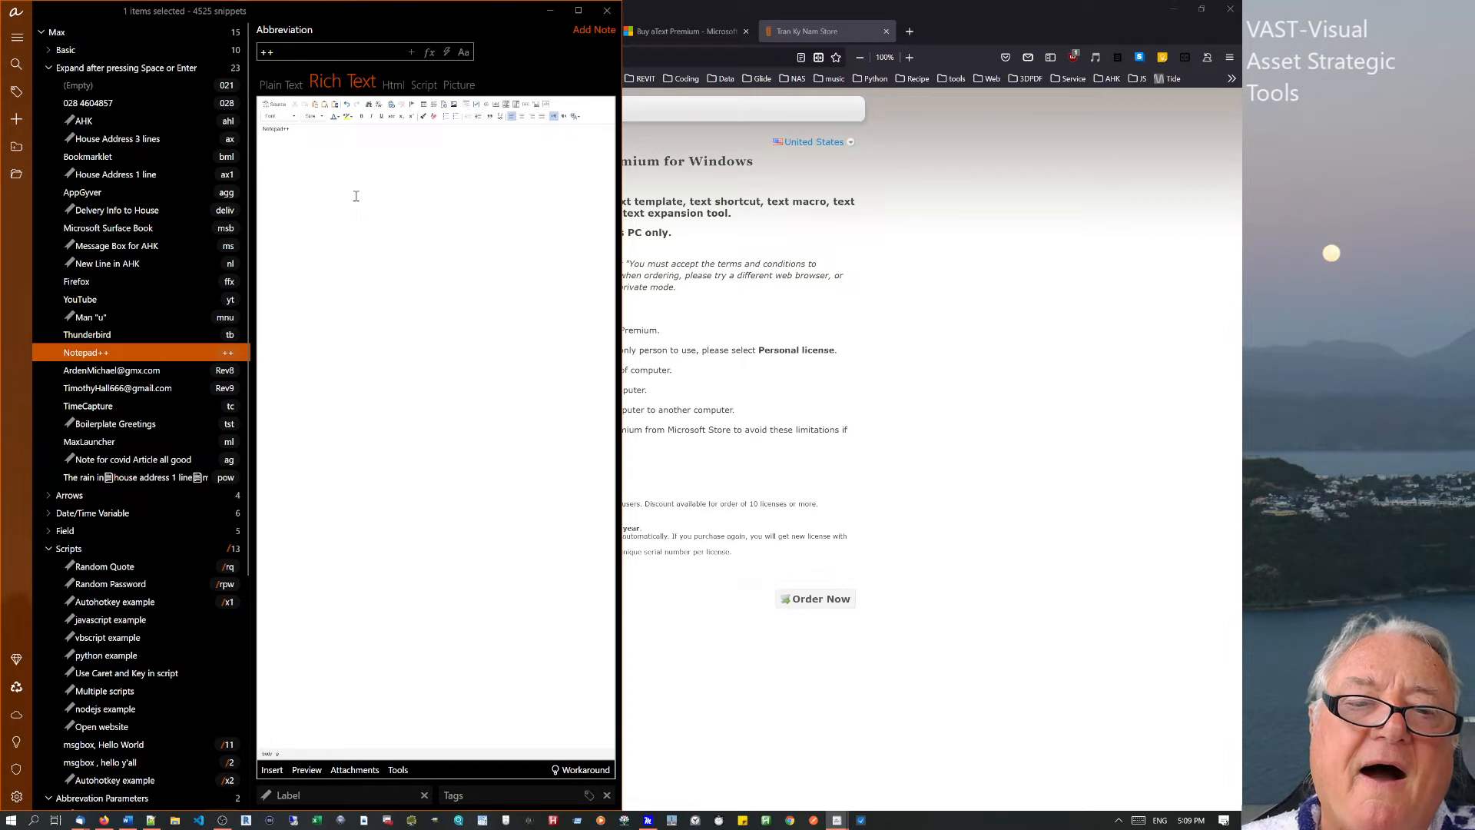
pyautogui.click(135, 373)
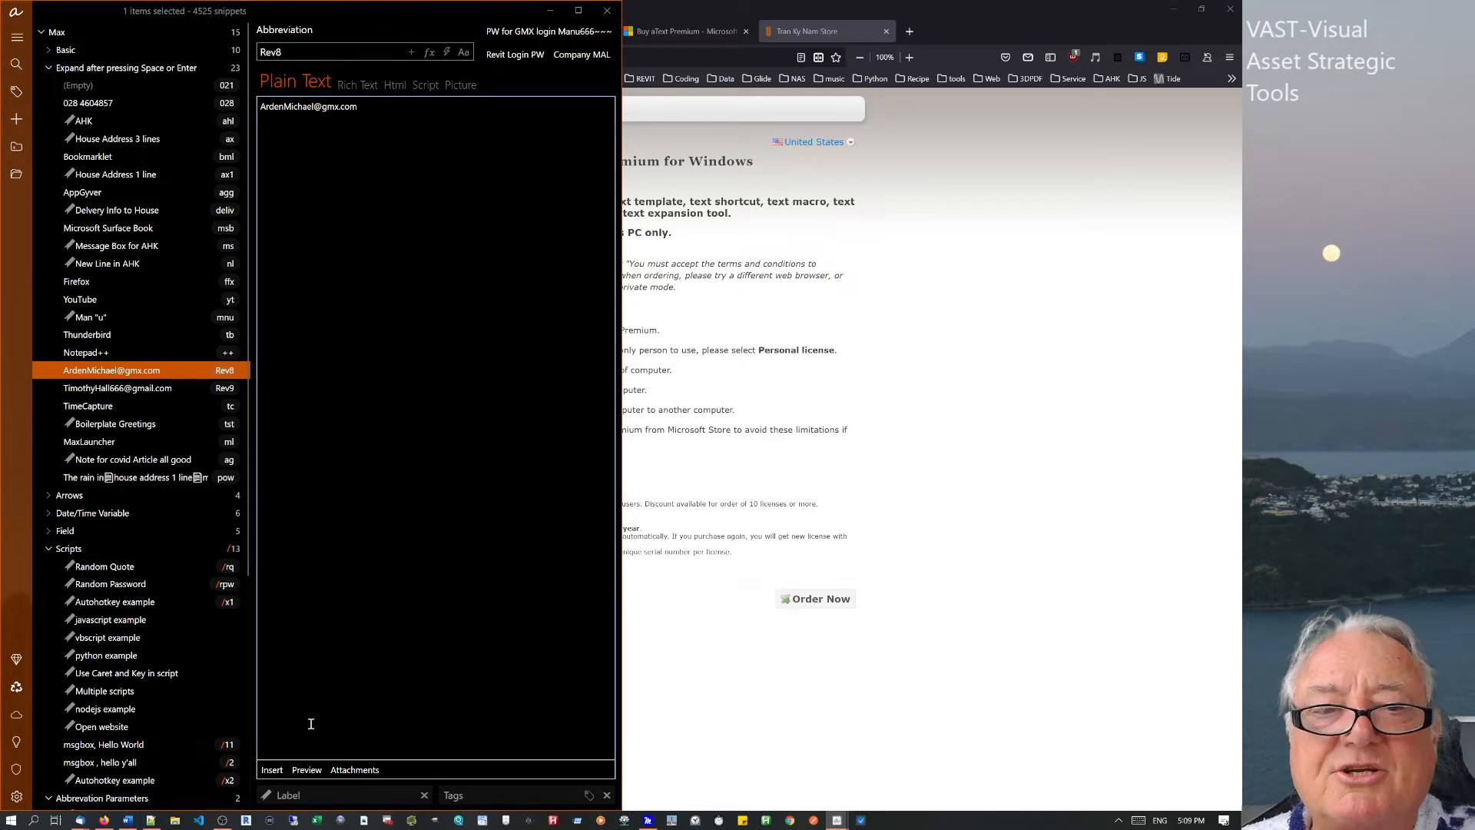
# Label the Rev8 snippet 'email2' and give it the tag 'email'.
pyautogui.click(315, 795)
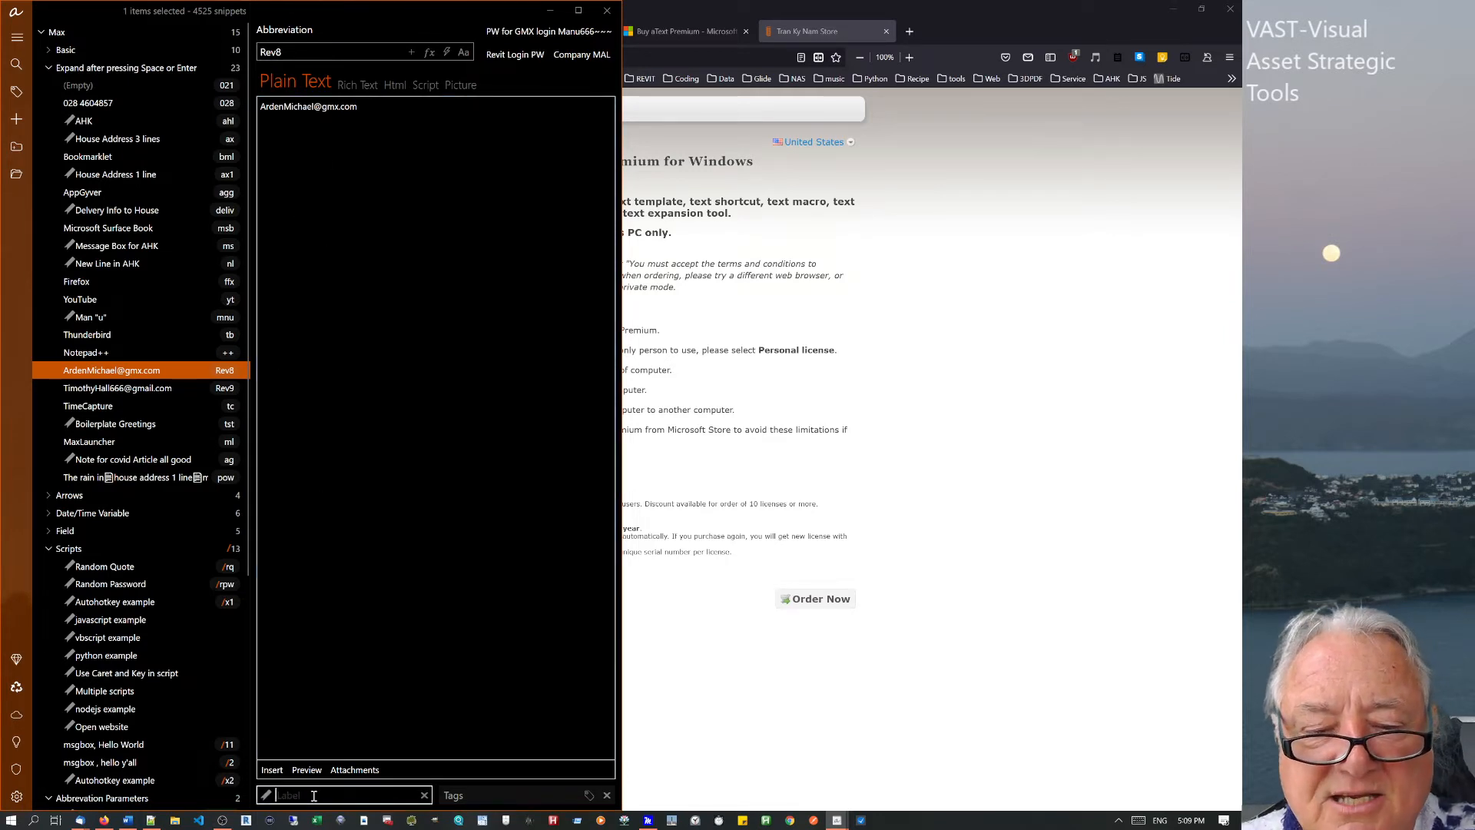
pyautogui.write('email')
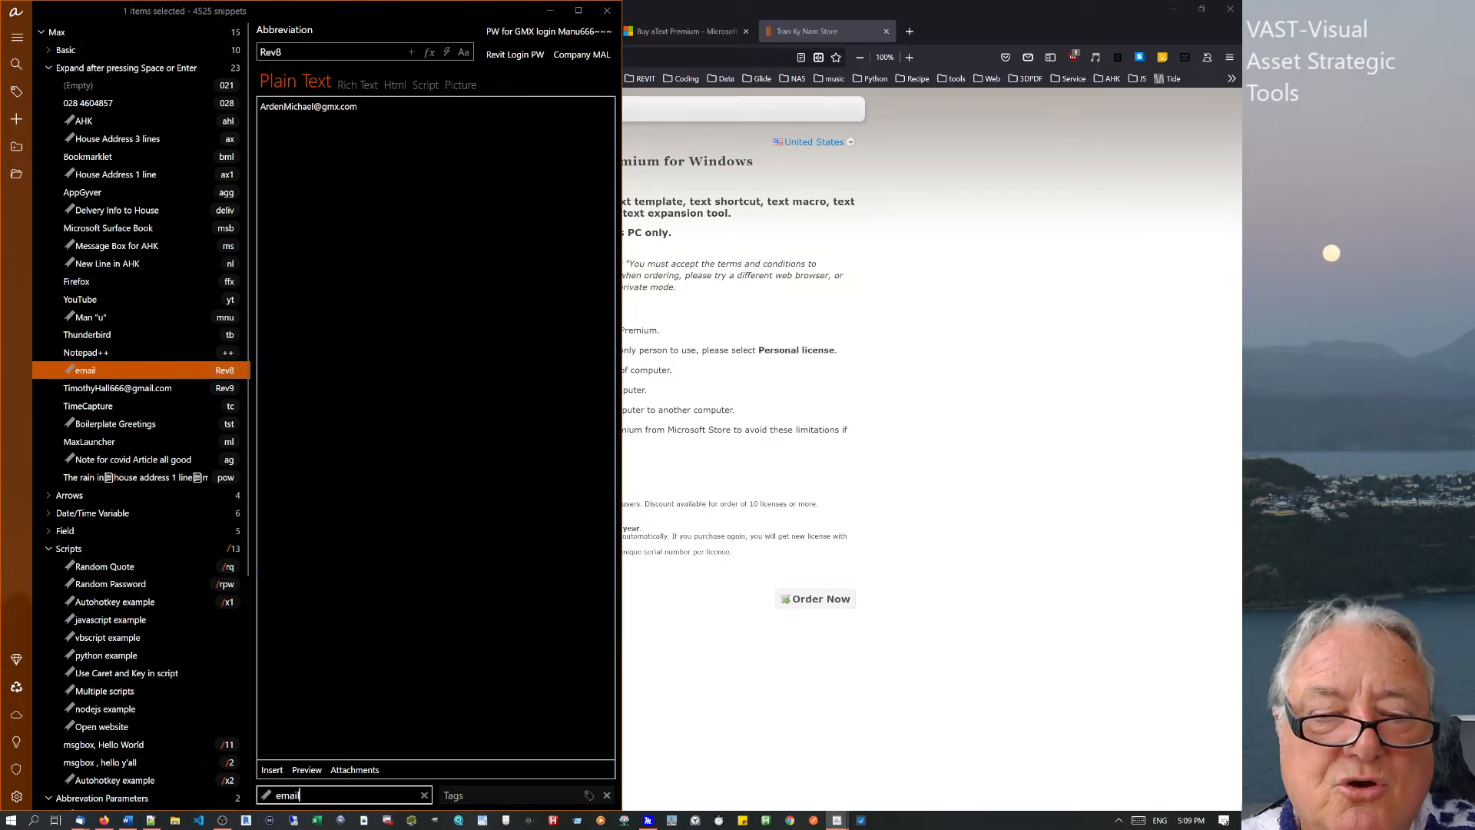
pyautogui.write('2')
pyautogui.click(238, 374)
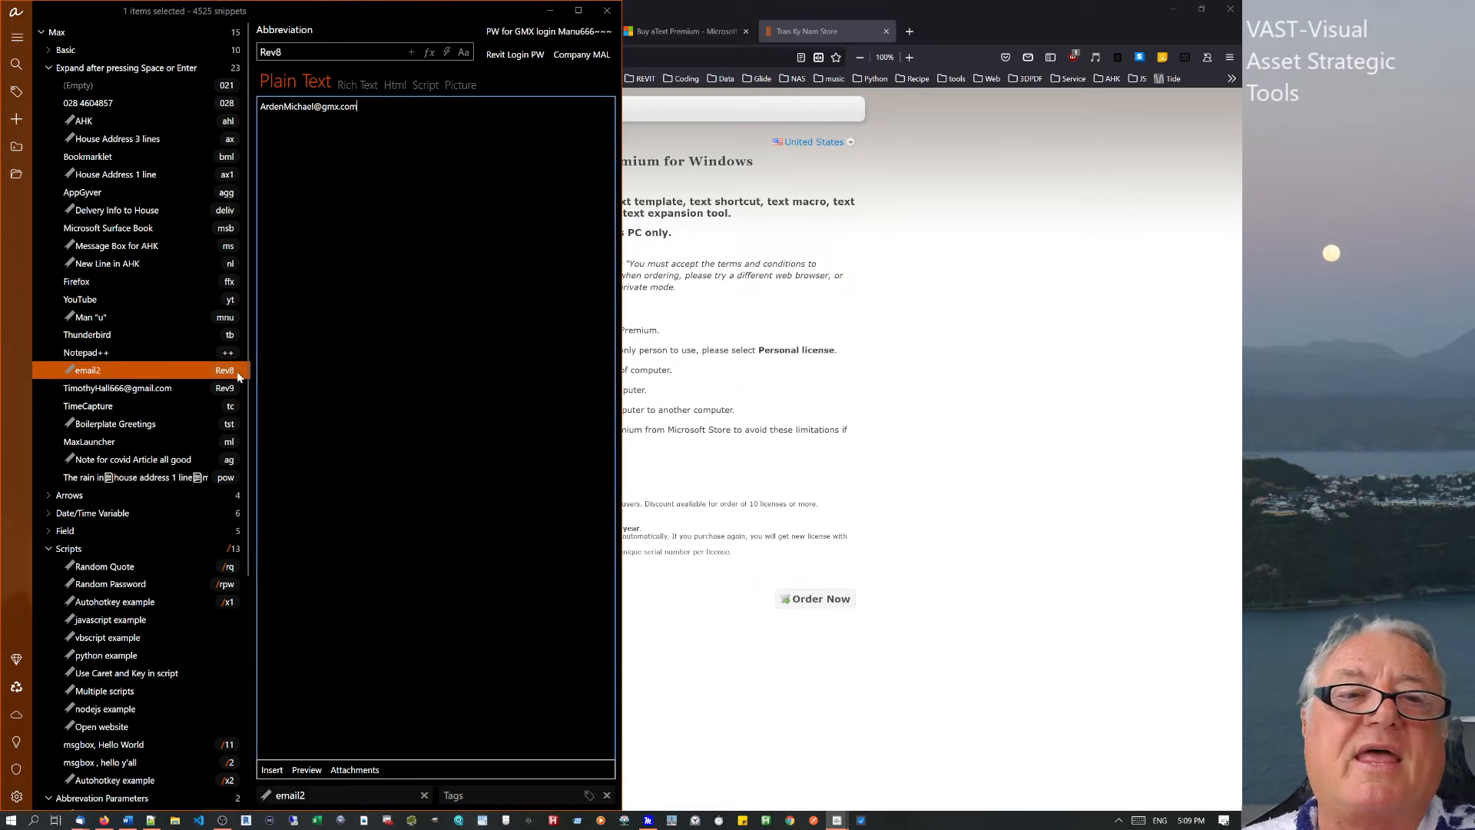
pyautogui.click(497, 793)
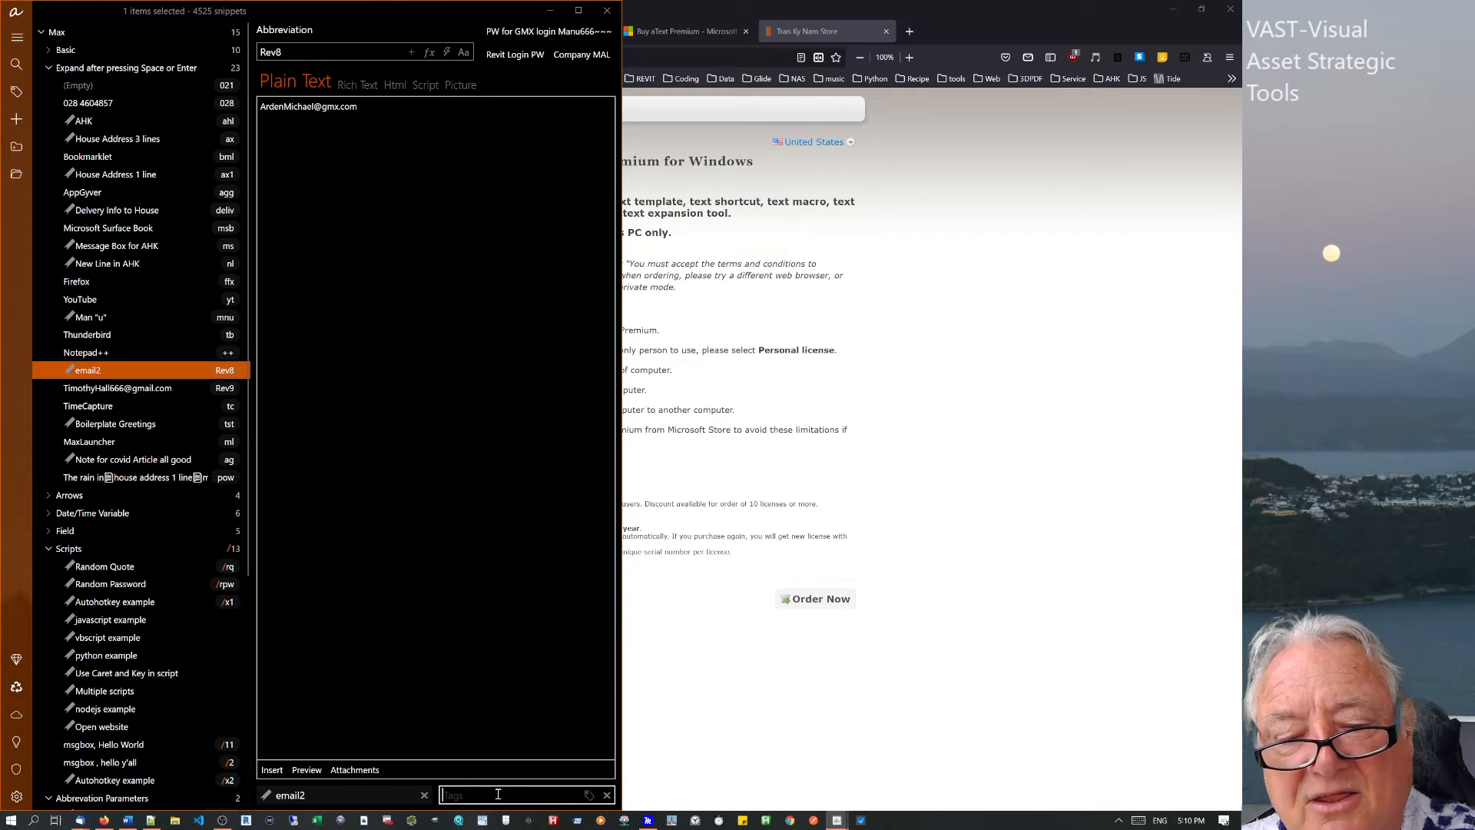
pyautogui.write('email')
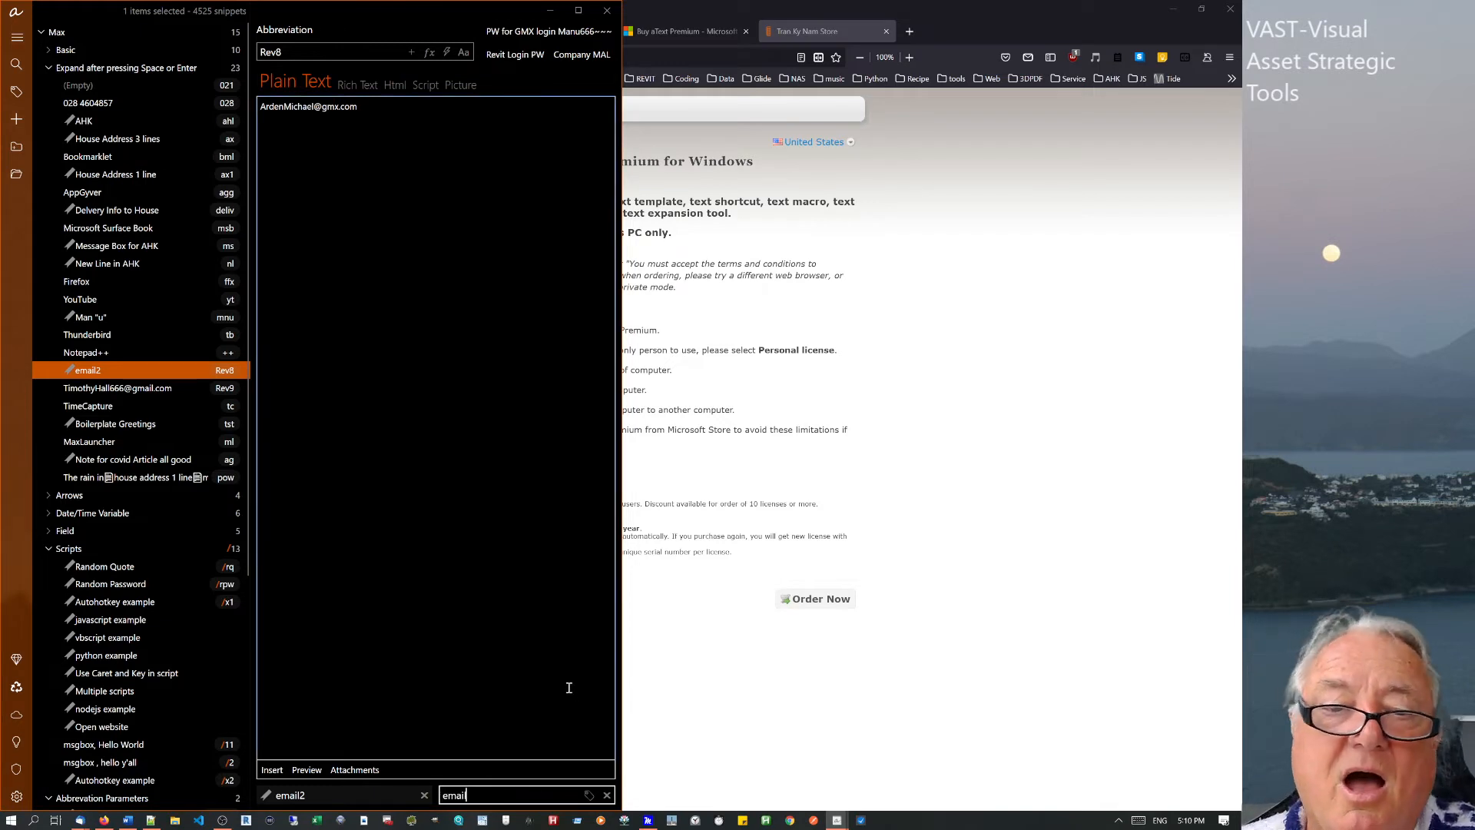
pyautogui.click(542, 703)
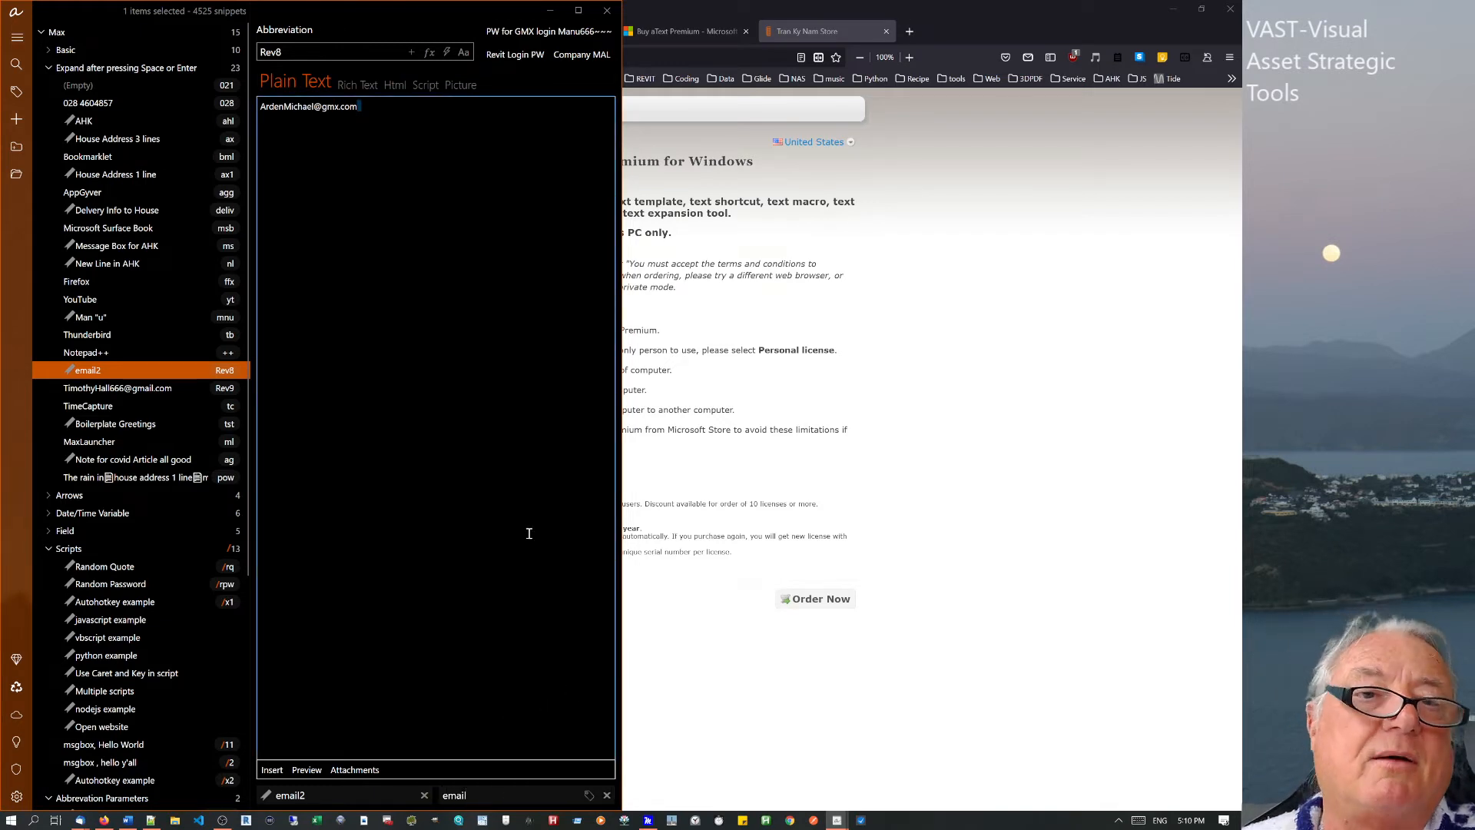
pyautogui.click(20, 37)
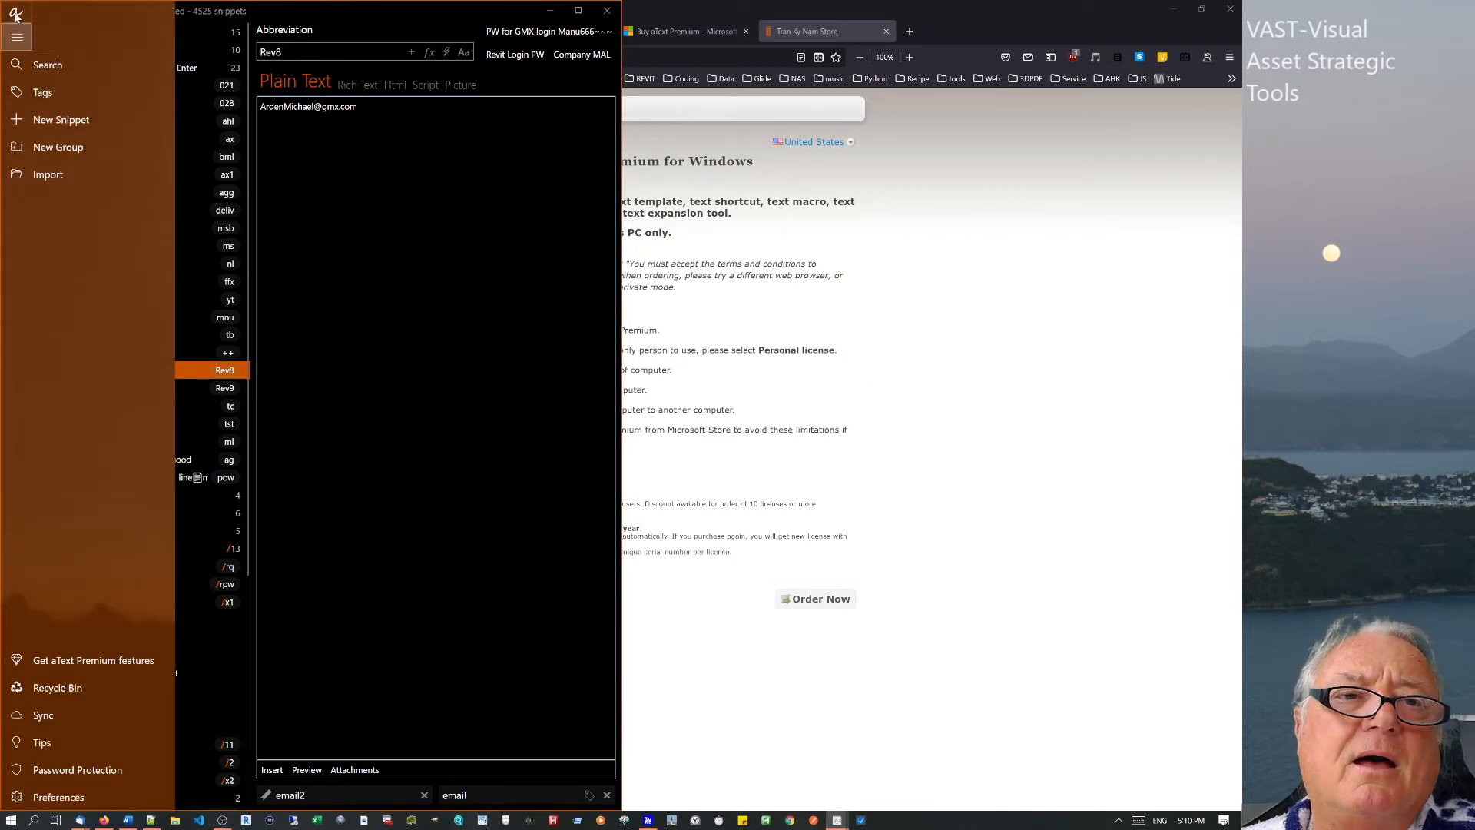
# Search the snippets for '02', narrowing the list to 8 matches.
pyautogui.click(47, 65)
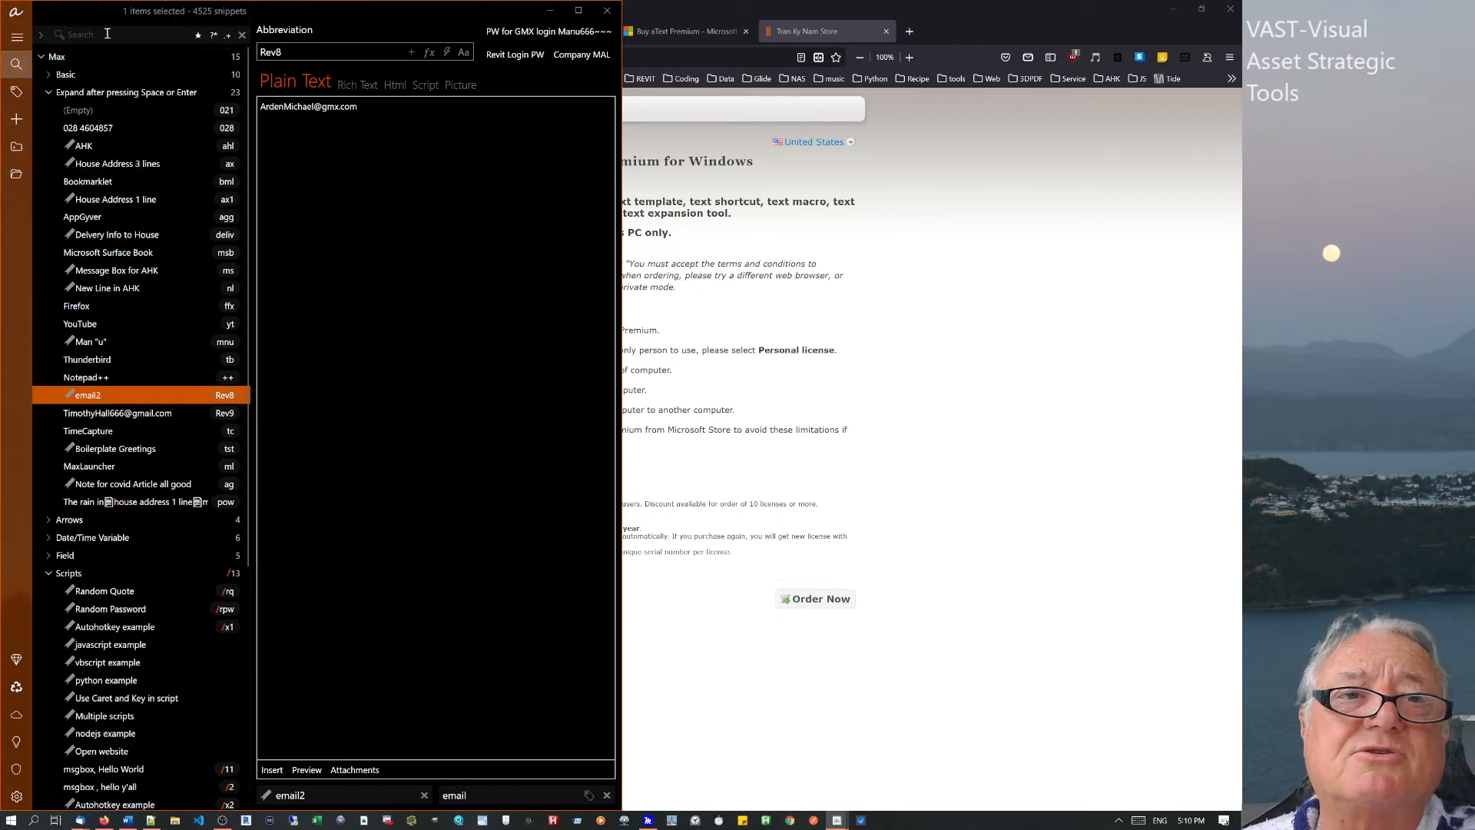
pyautogui.write('02')
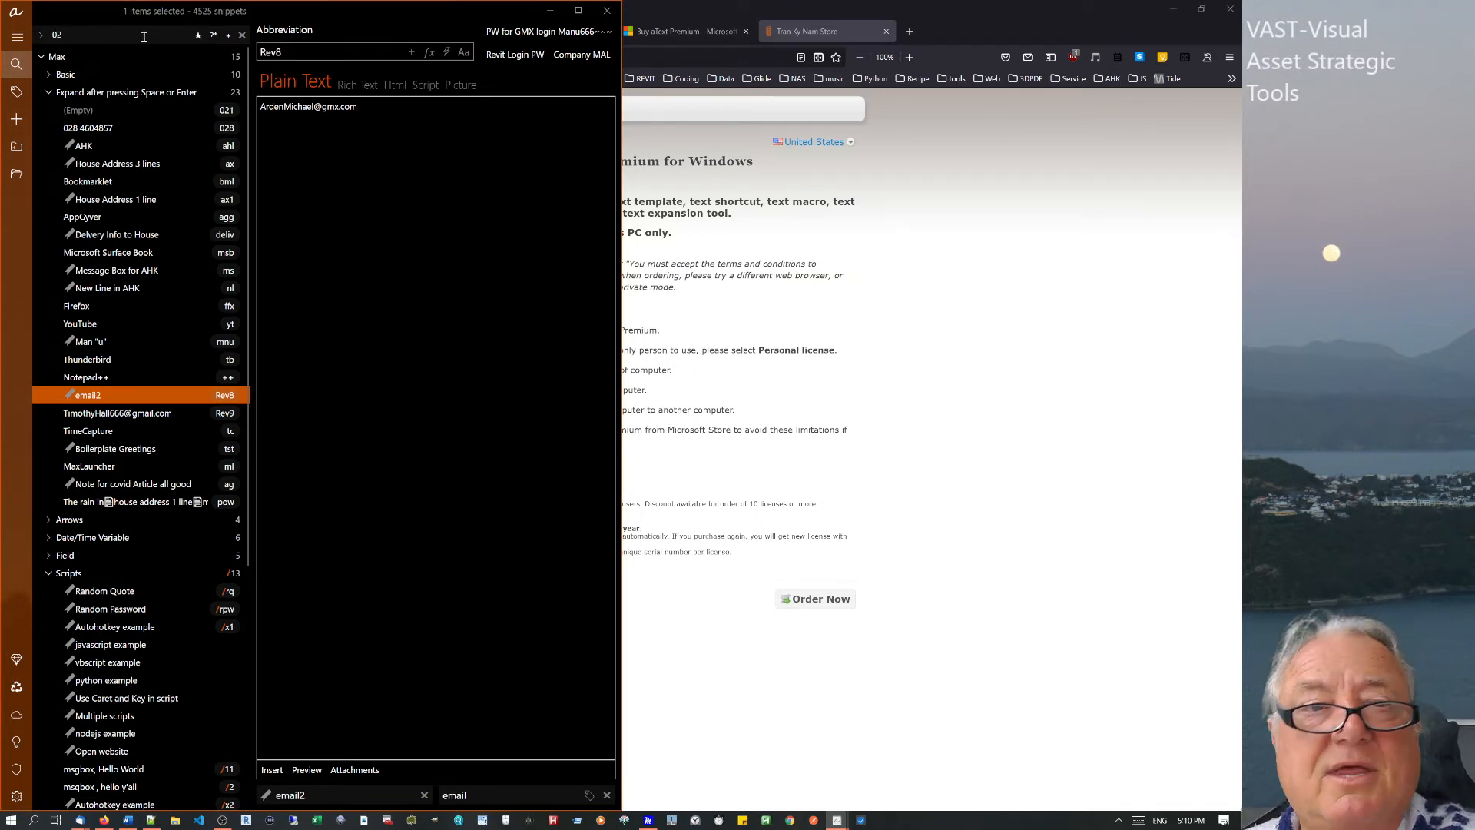
pyautogui.press('Return')
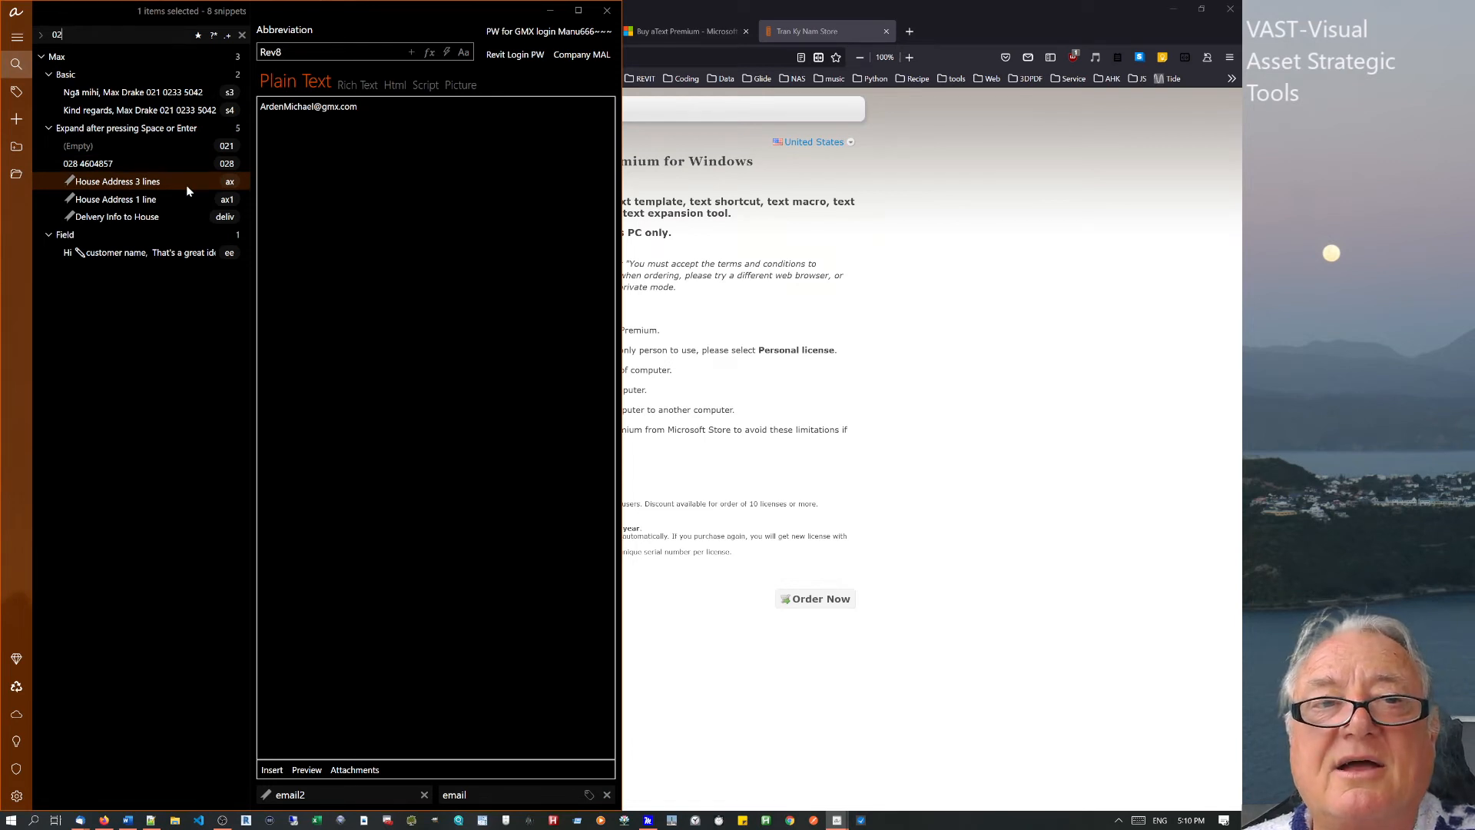
pyautogui.moveTo(186, 184)
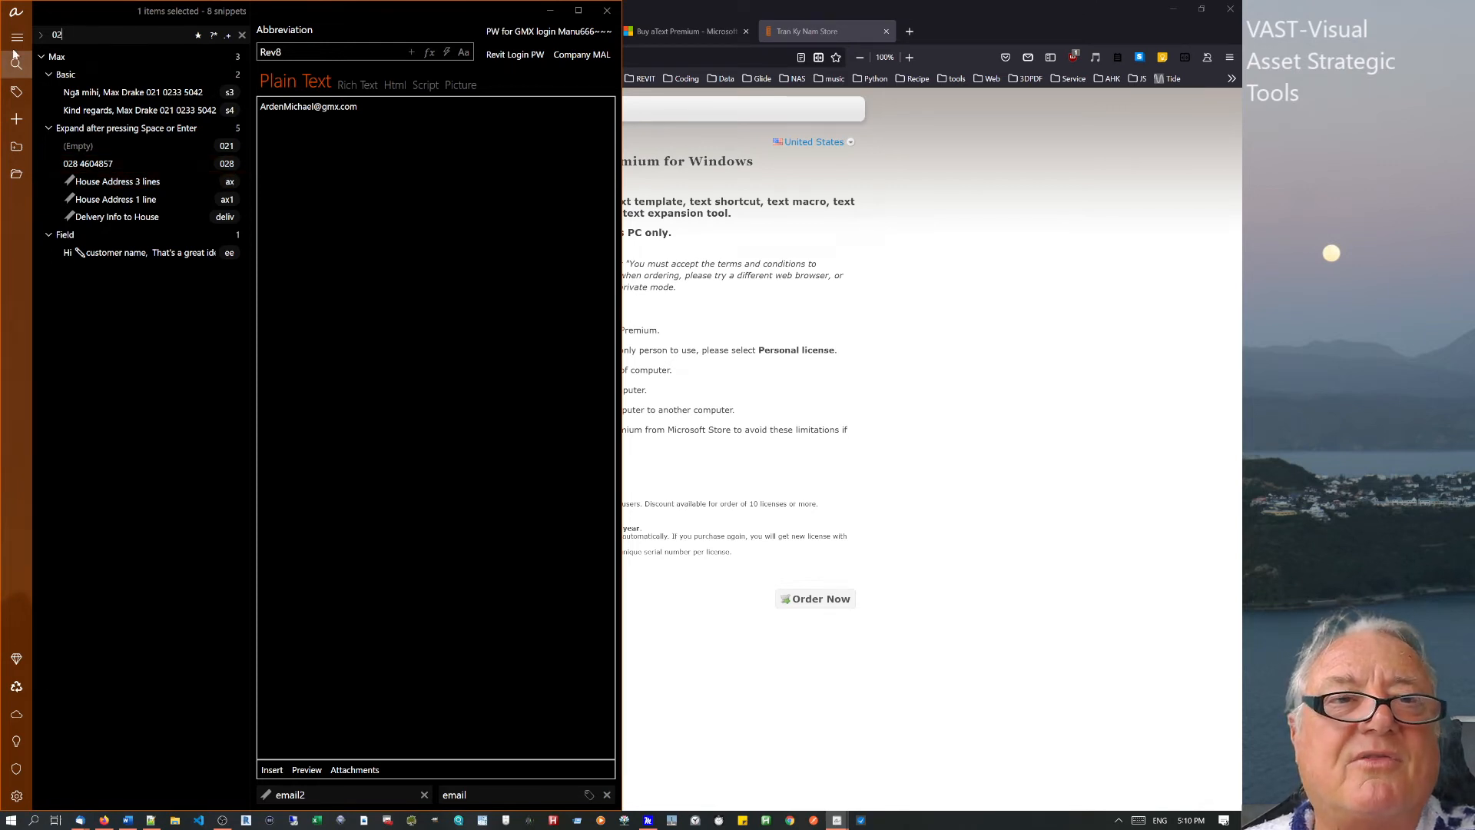
# Turn off View > Show children count so group rows hide their counts.
pyautogui.click(15, 12)
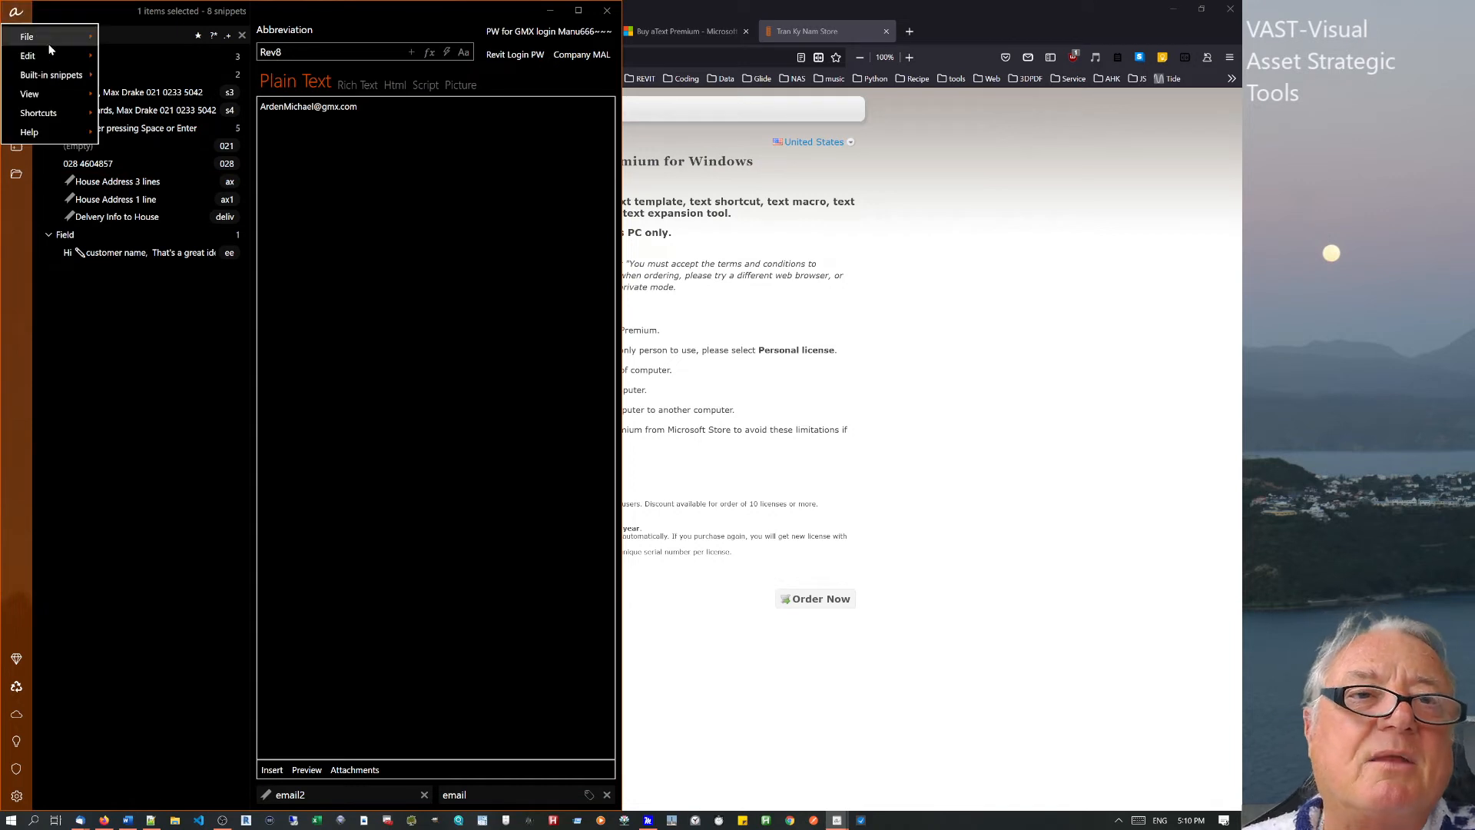
pyautogui.moveTo(47, 80)
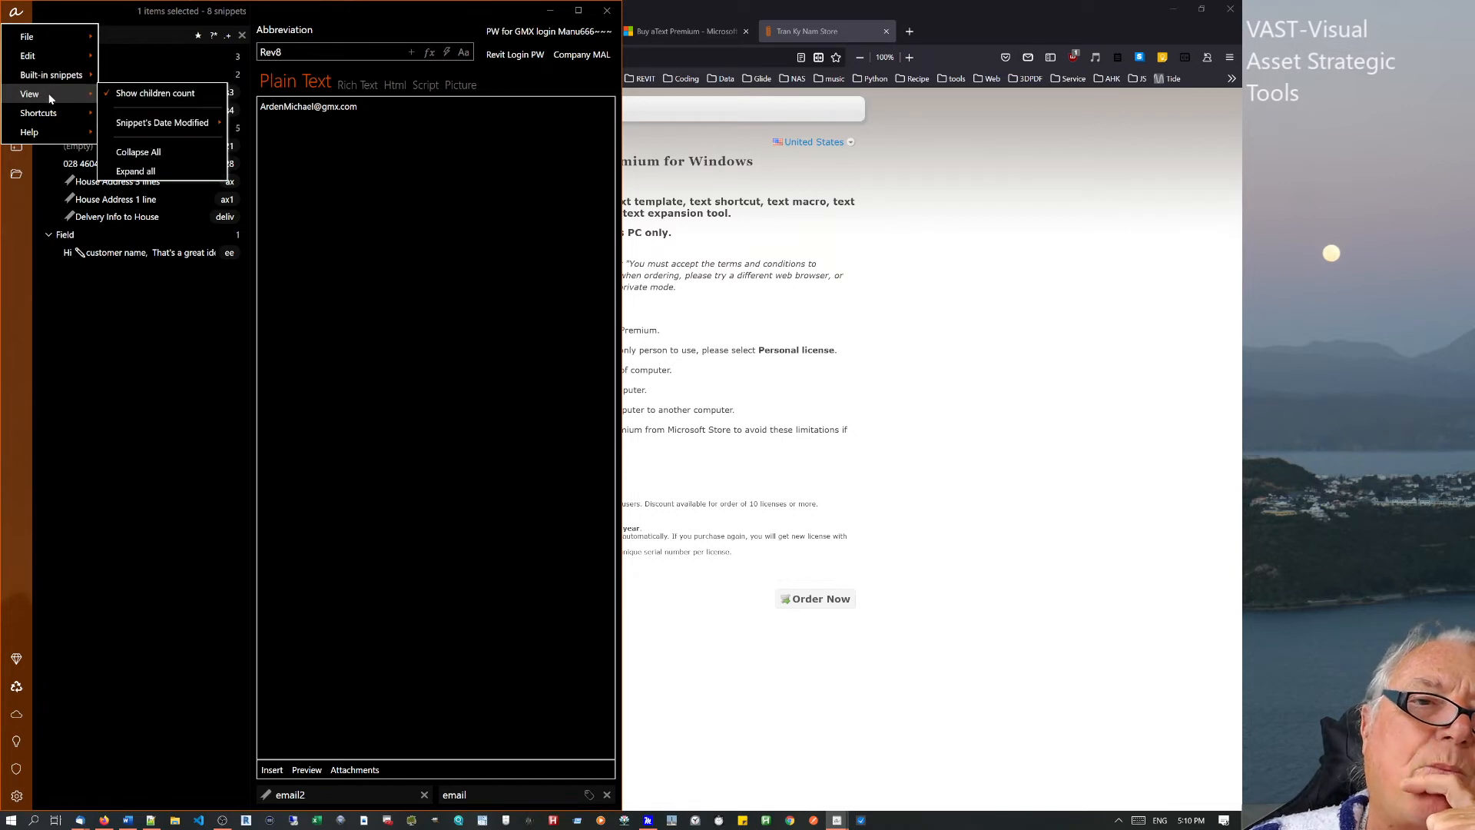
pyautogui.moveTo(140, 131)
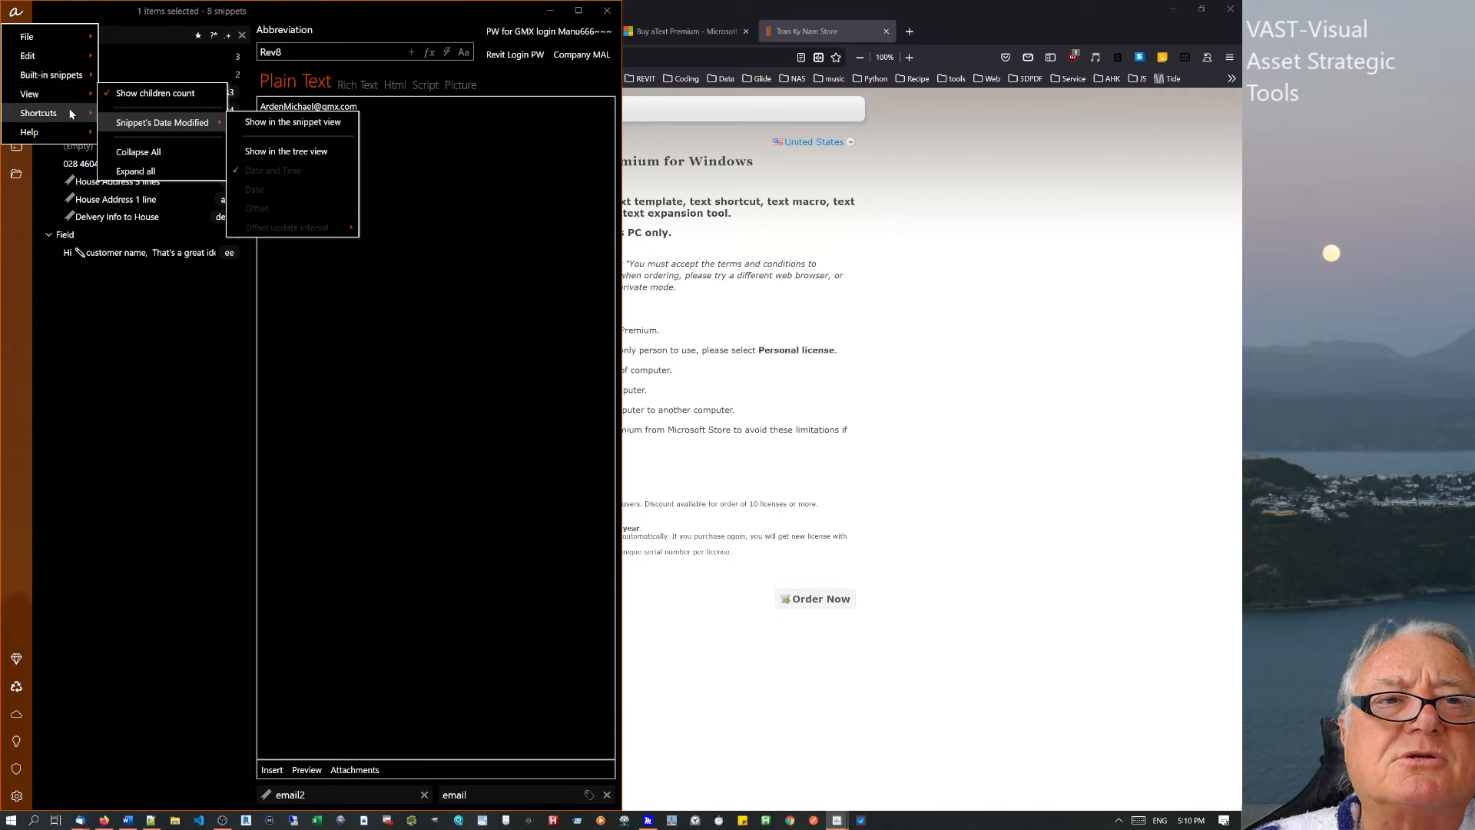
pyautogui.moveTo(60, 45)
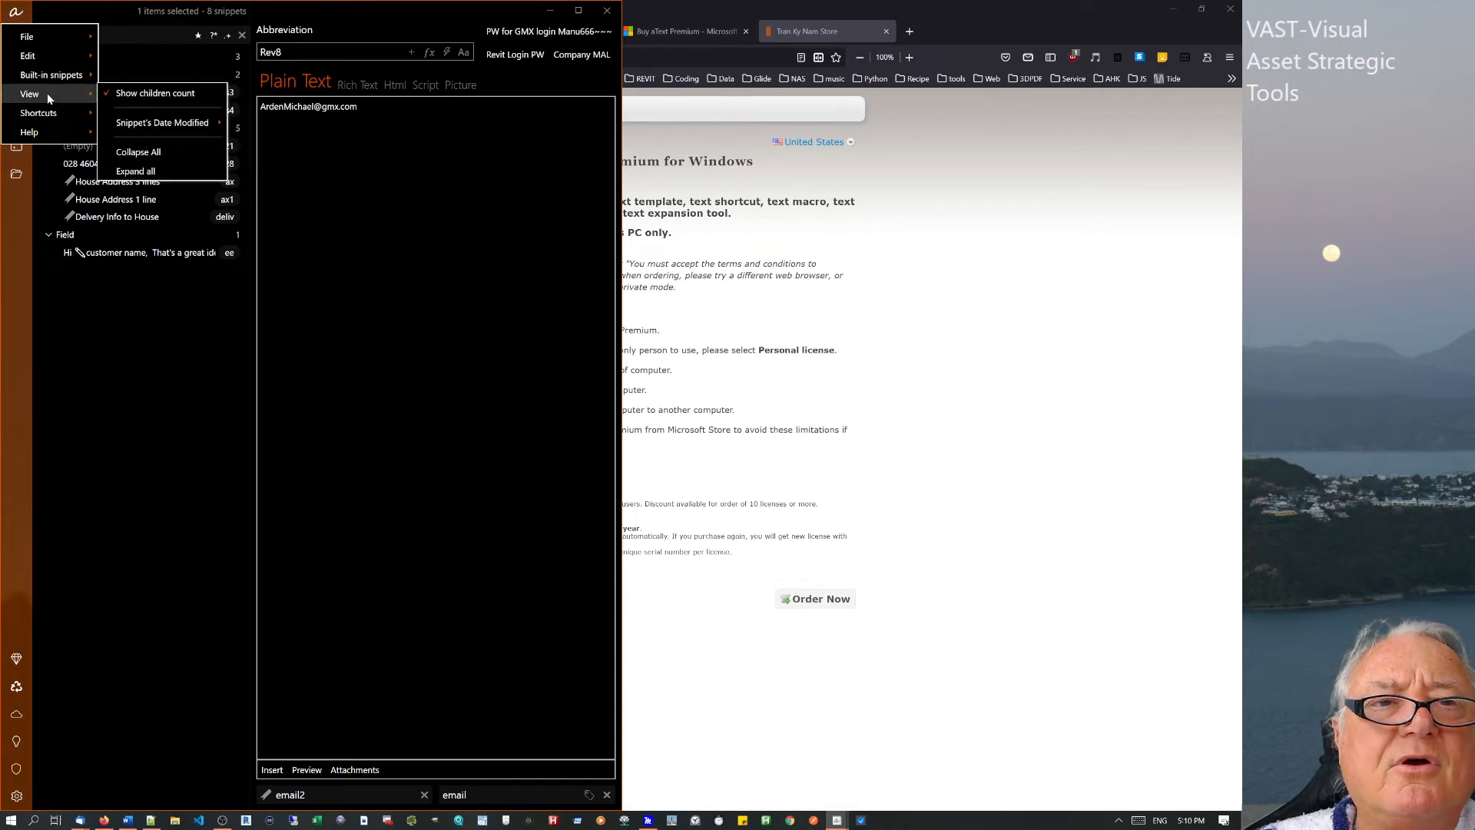
pyautogui.click(151, 96)
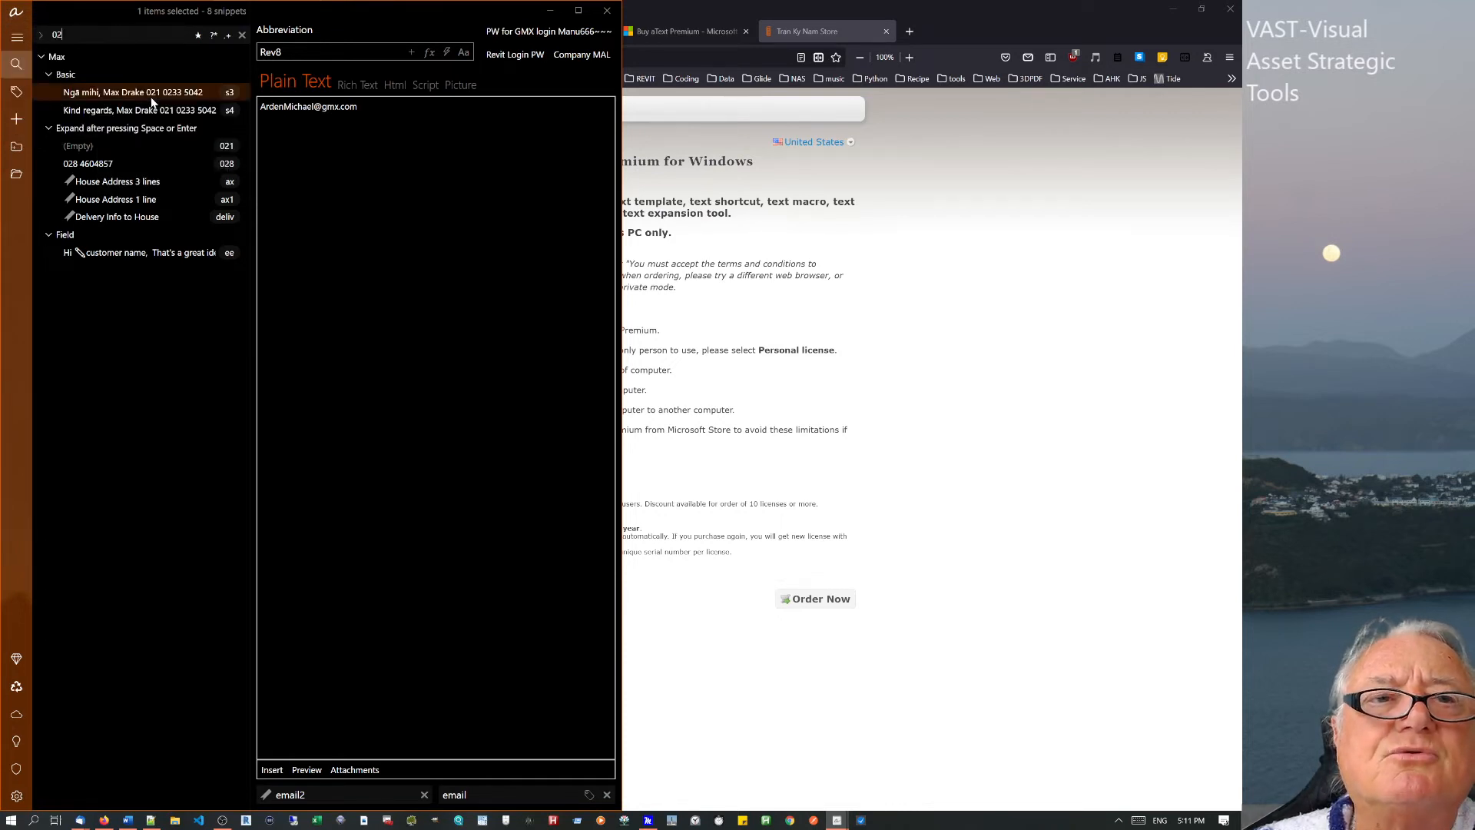
# Clear the '02' search so all 4525 snippets show again.
pyautogui.click(242, 34)
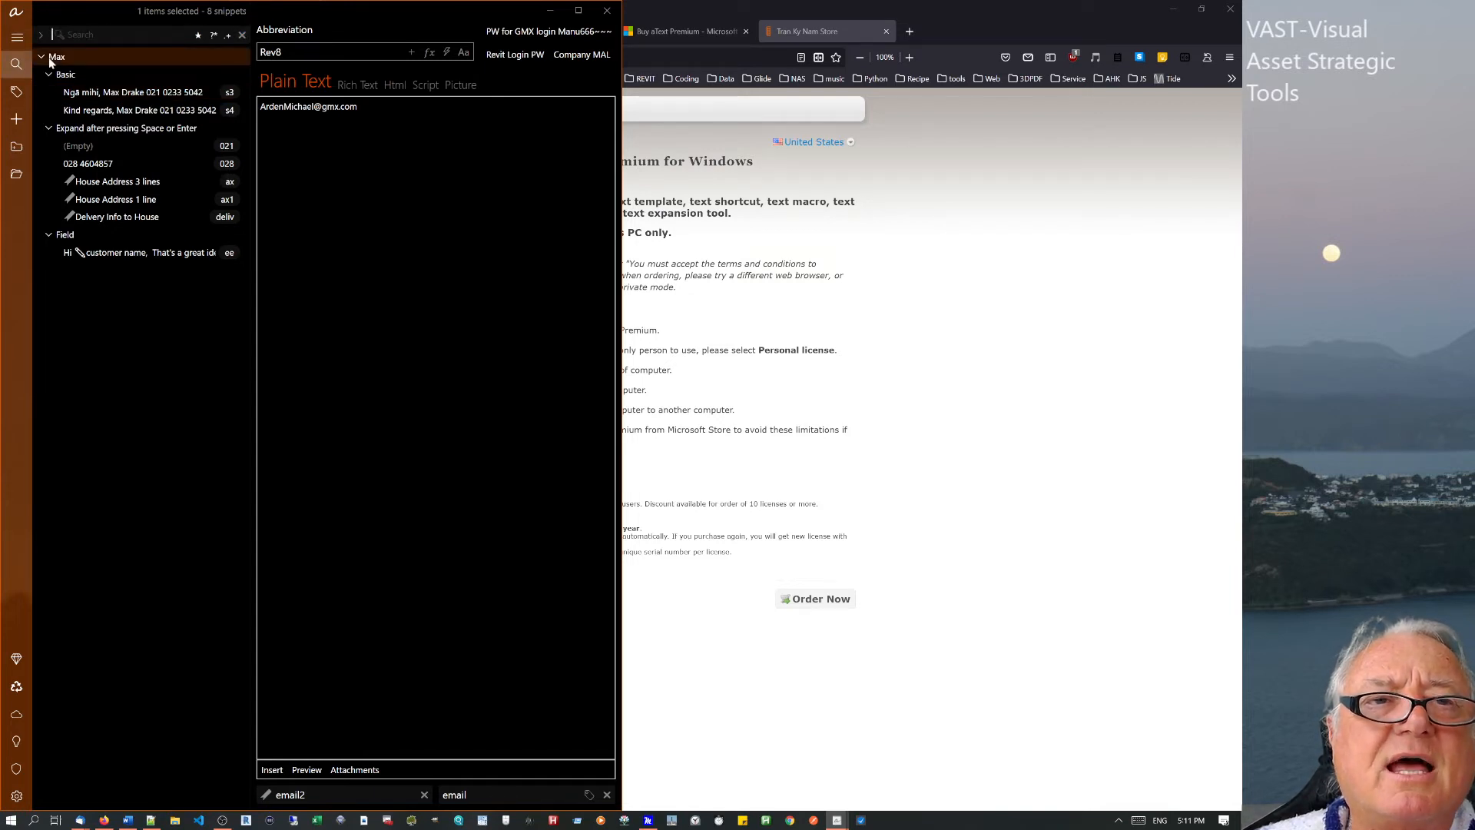
pyautogui.click(16, 13)
pyautogui.moveTo(54, 96)
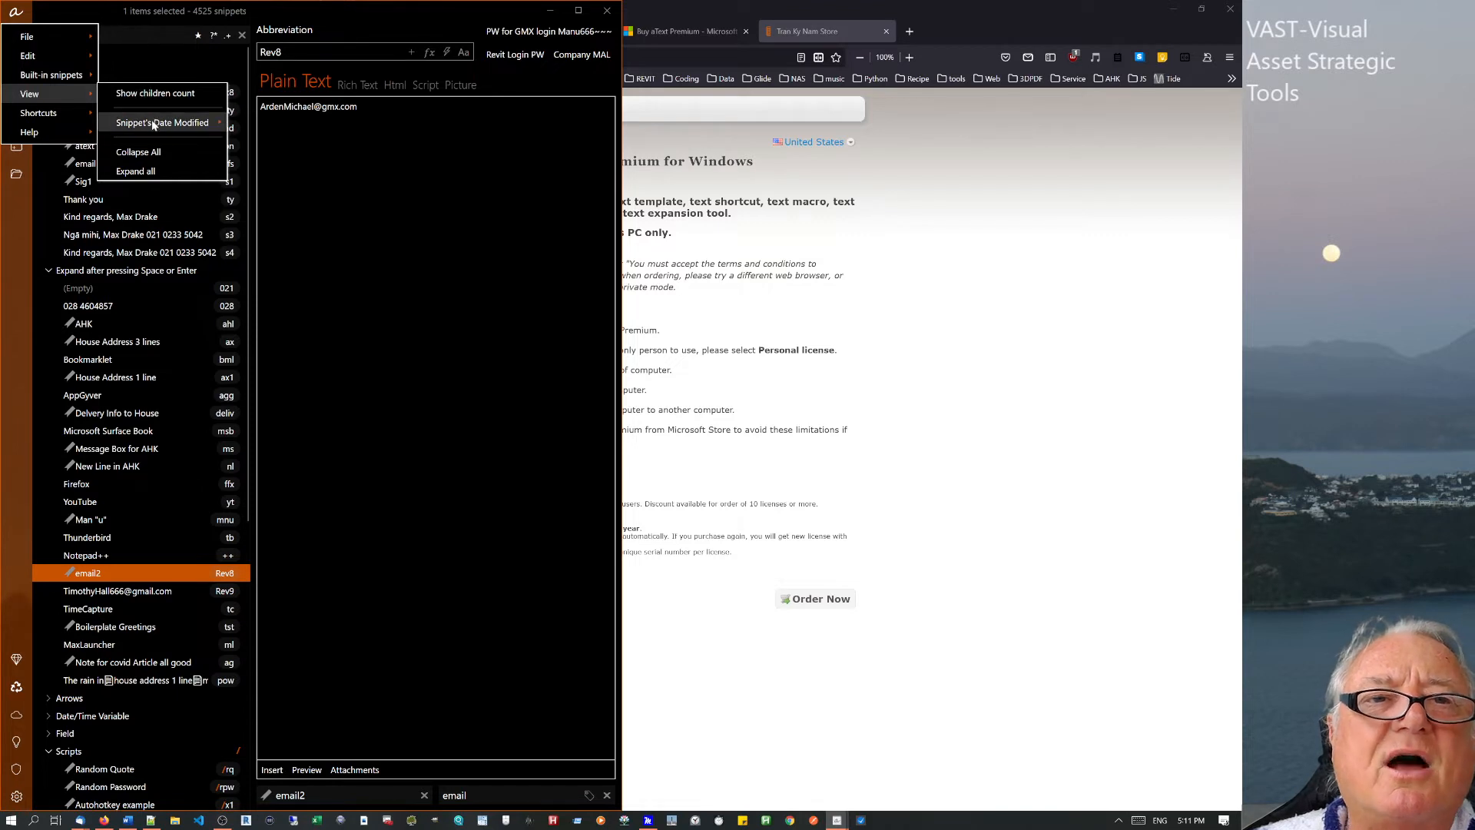
# Show snippets' modified dates in the snippet tree and at the top of the snippet view.
pyautogui.click(304, 151)
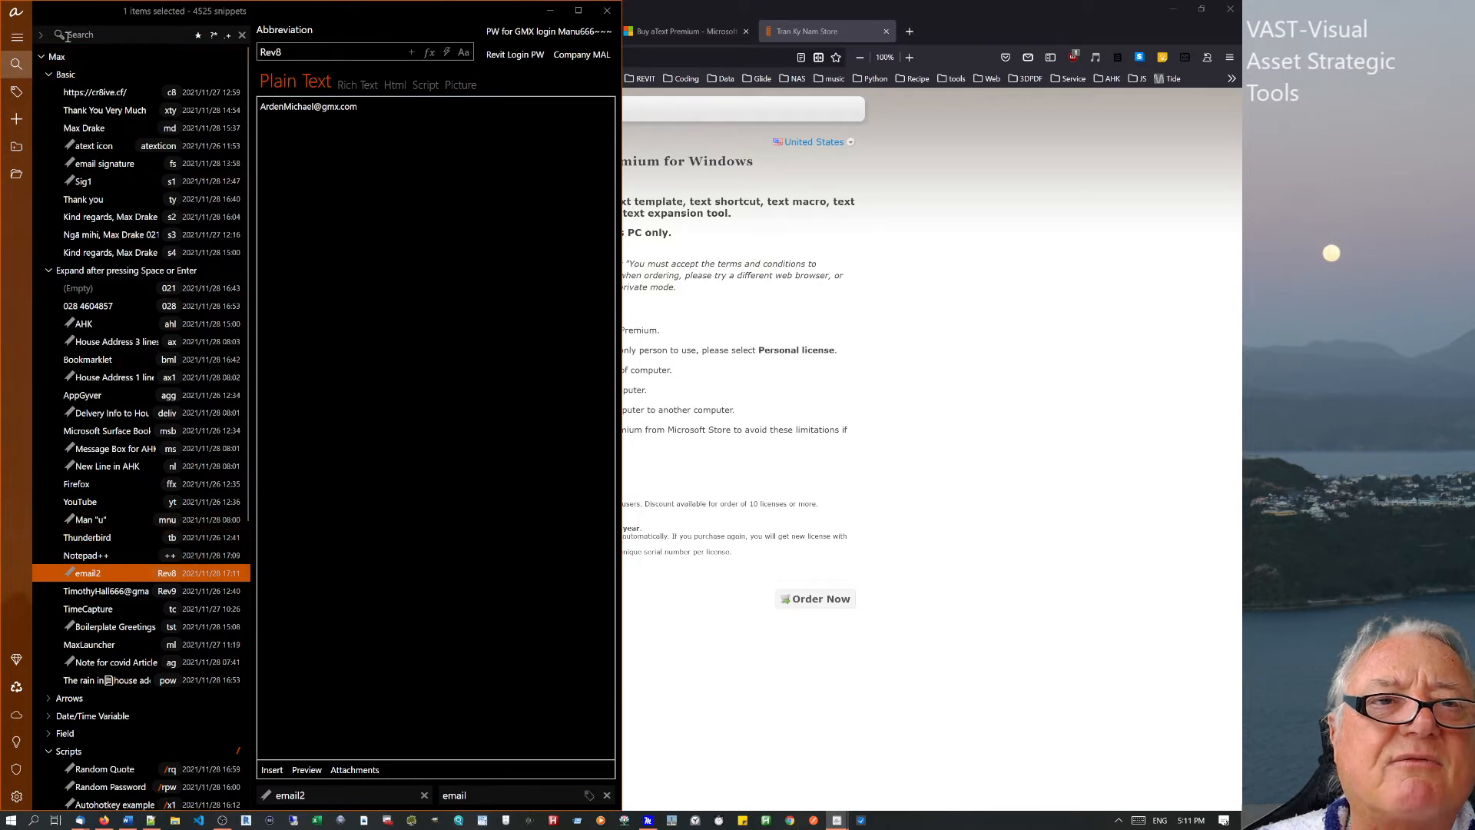
pyautogui.click(18, 11)
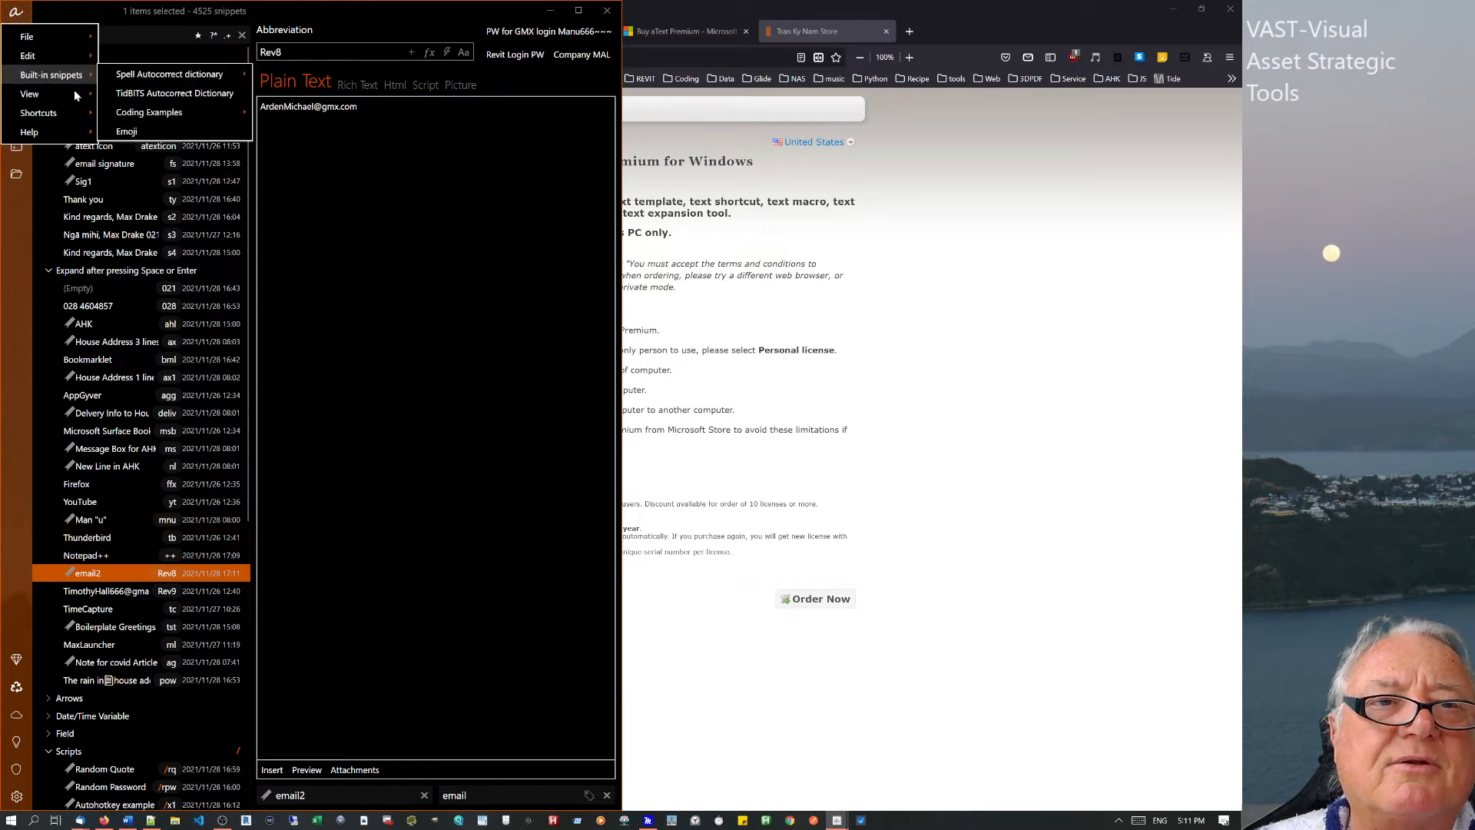
pyautogui.moveTo(196, 123)
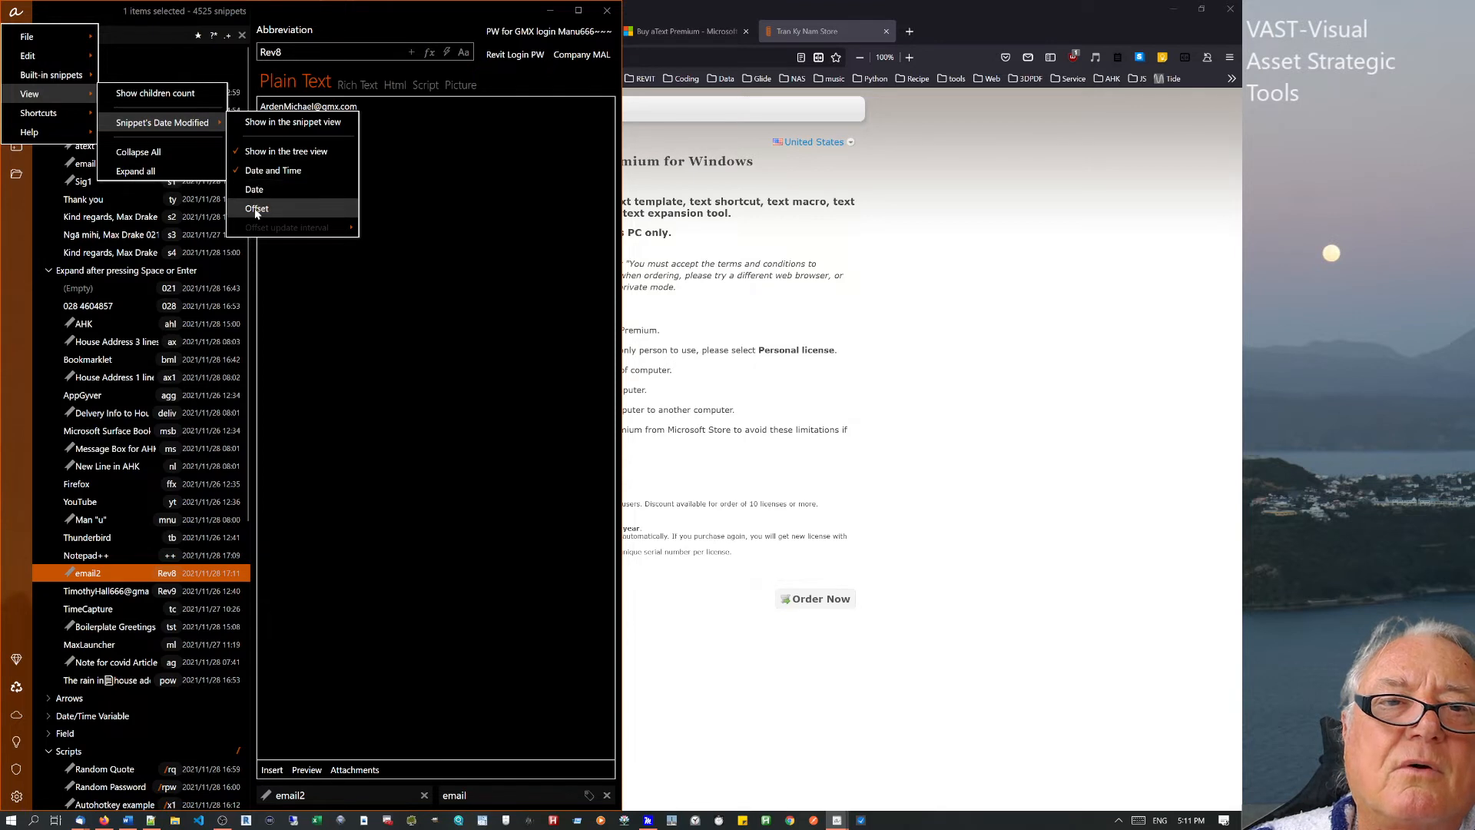
pyautogui.click(254, 124)
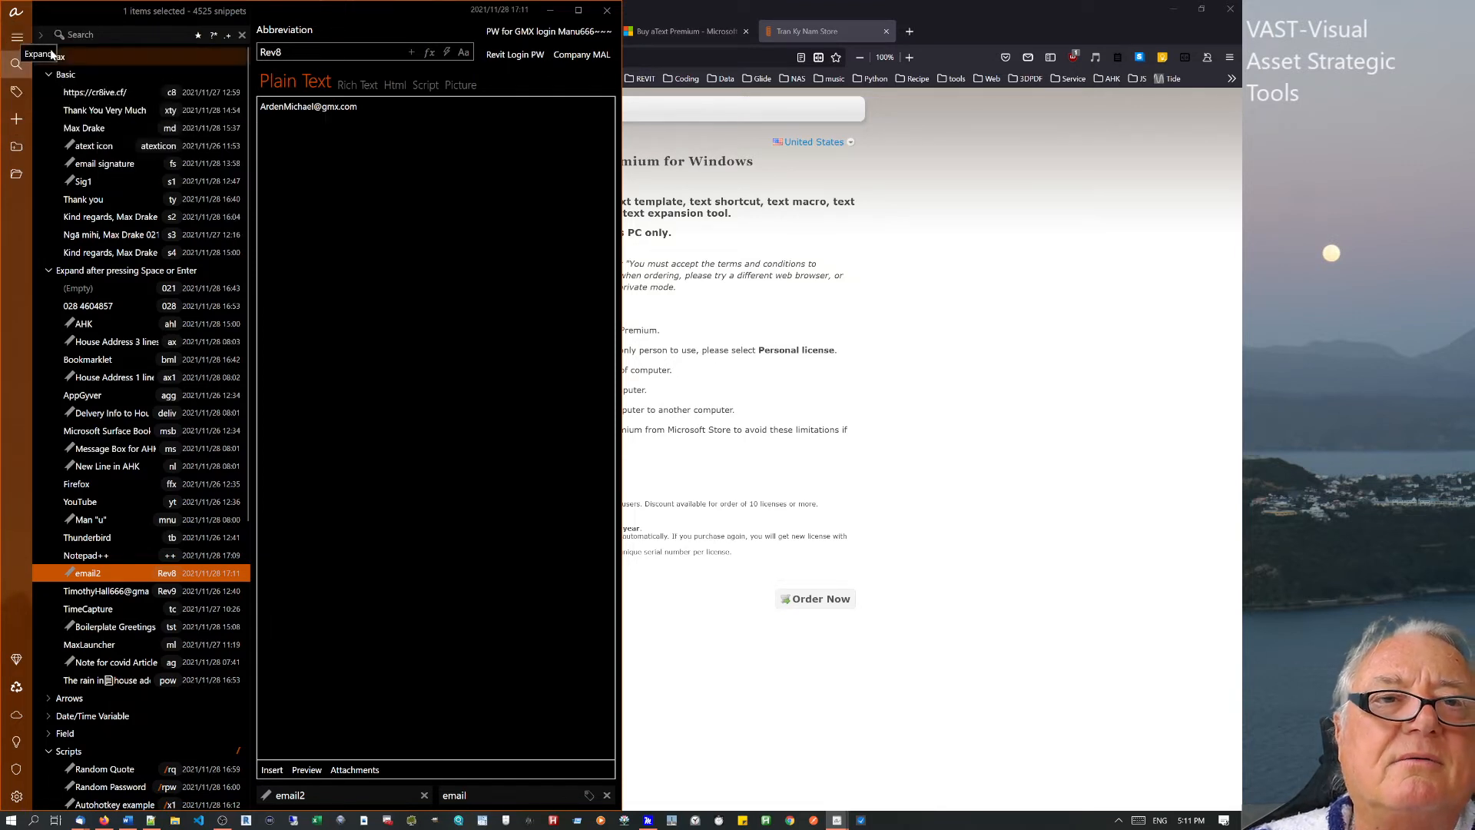
# Maximize the aText window to fill the screen.
pyautogui.click(16, 11)
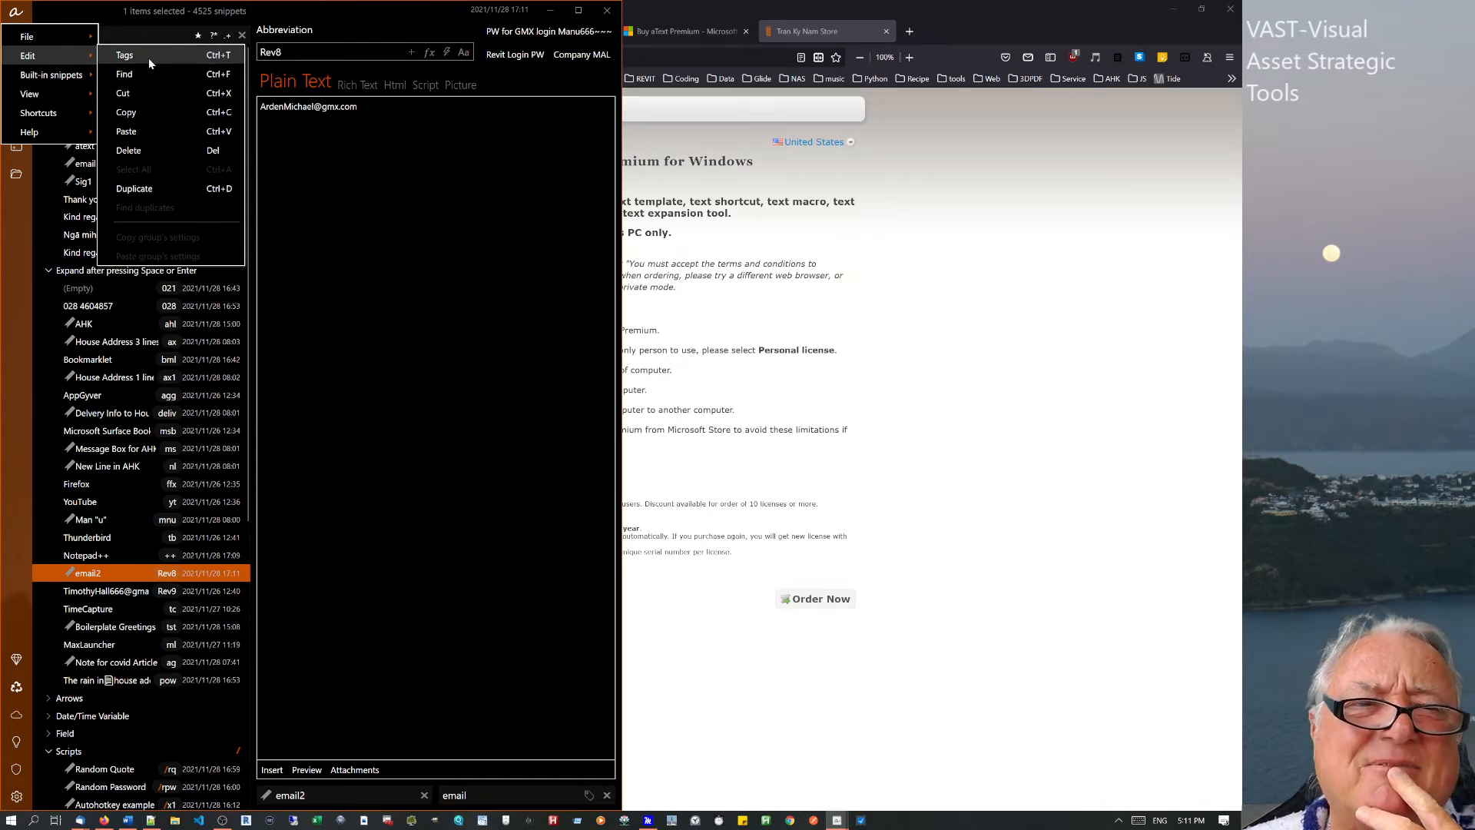
pyautogui.click(80, 10)
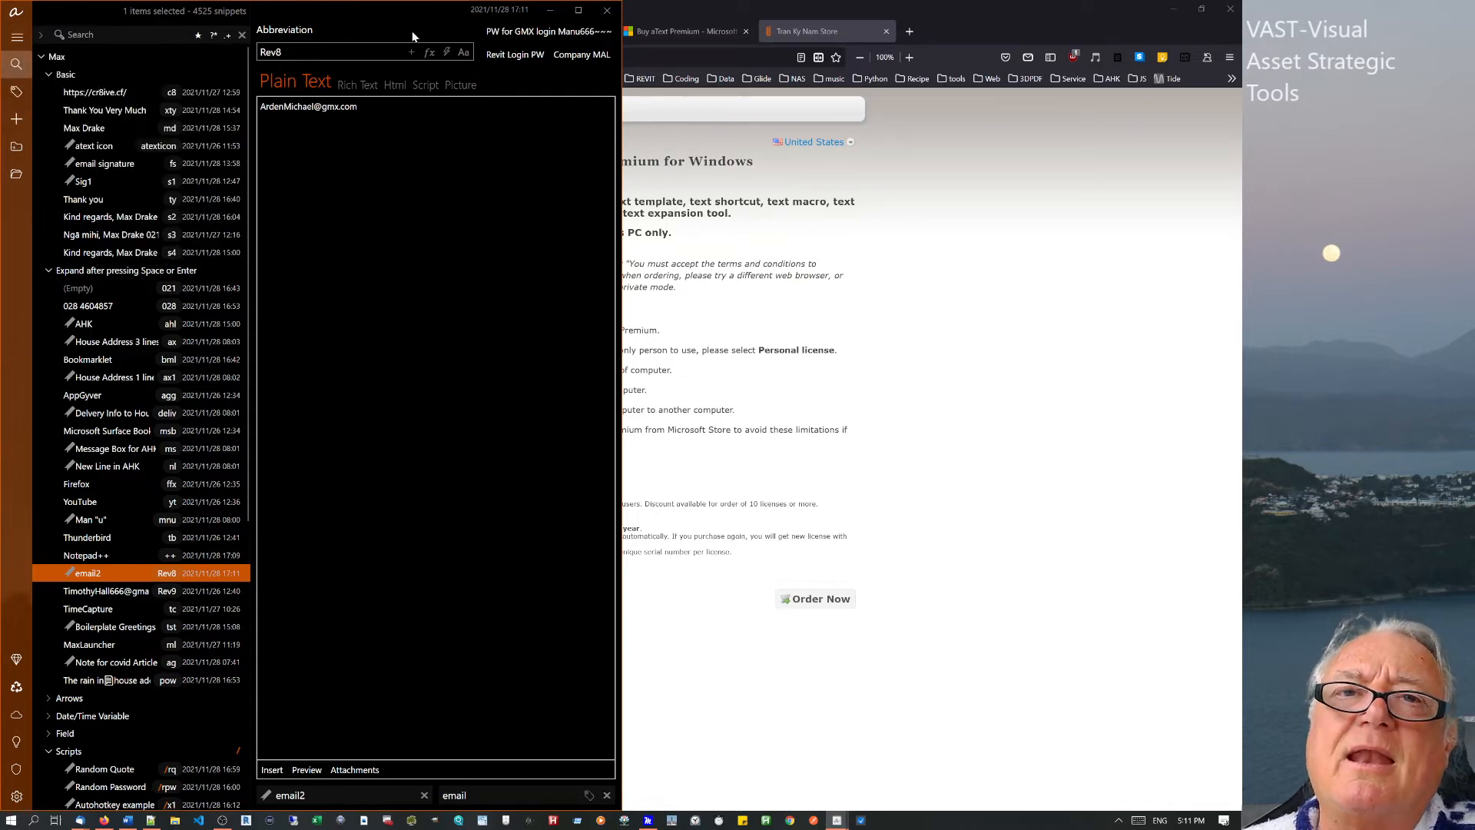
pyautogui.click(581, 12)
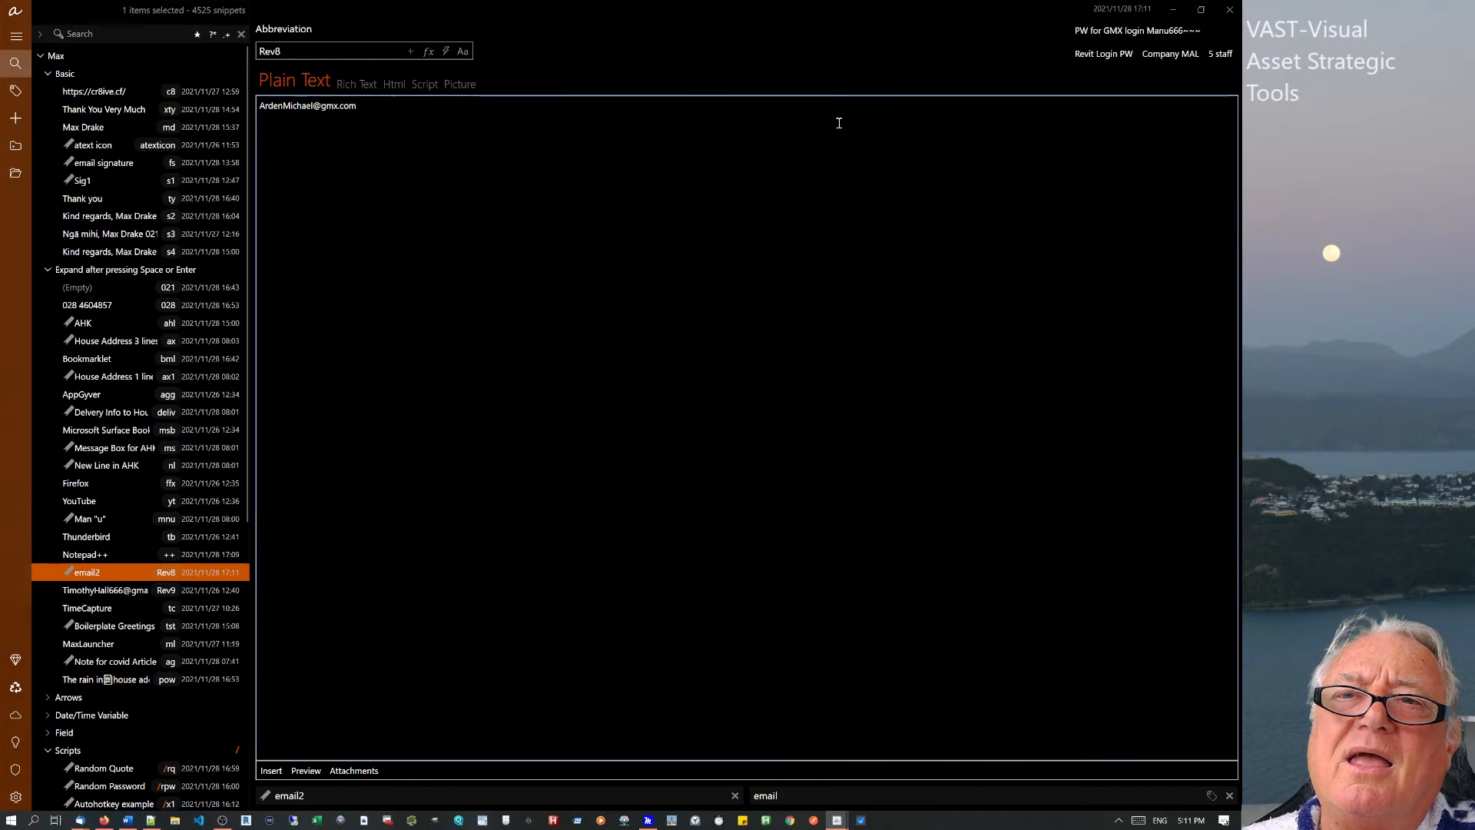
# Restore aText, snap it to the left half, and expand its navigation pane labels.
pyautogui.click(582, 13)
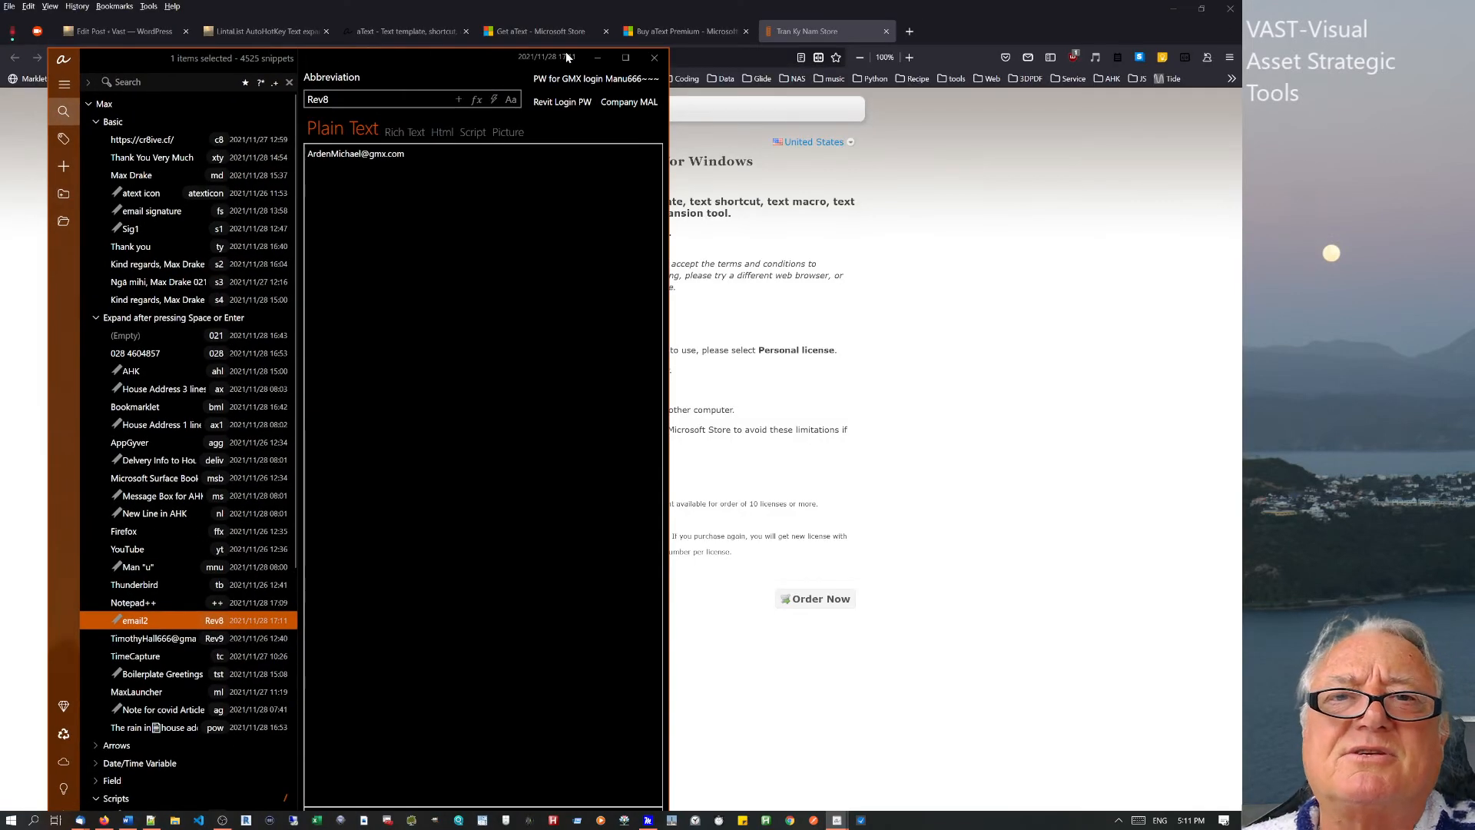
pyautogui.moveTo(454, 60); pyautogui.dragTo(320, 6)
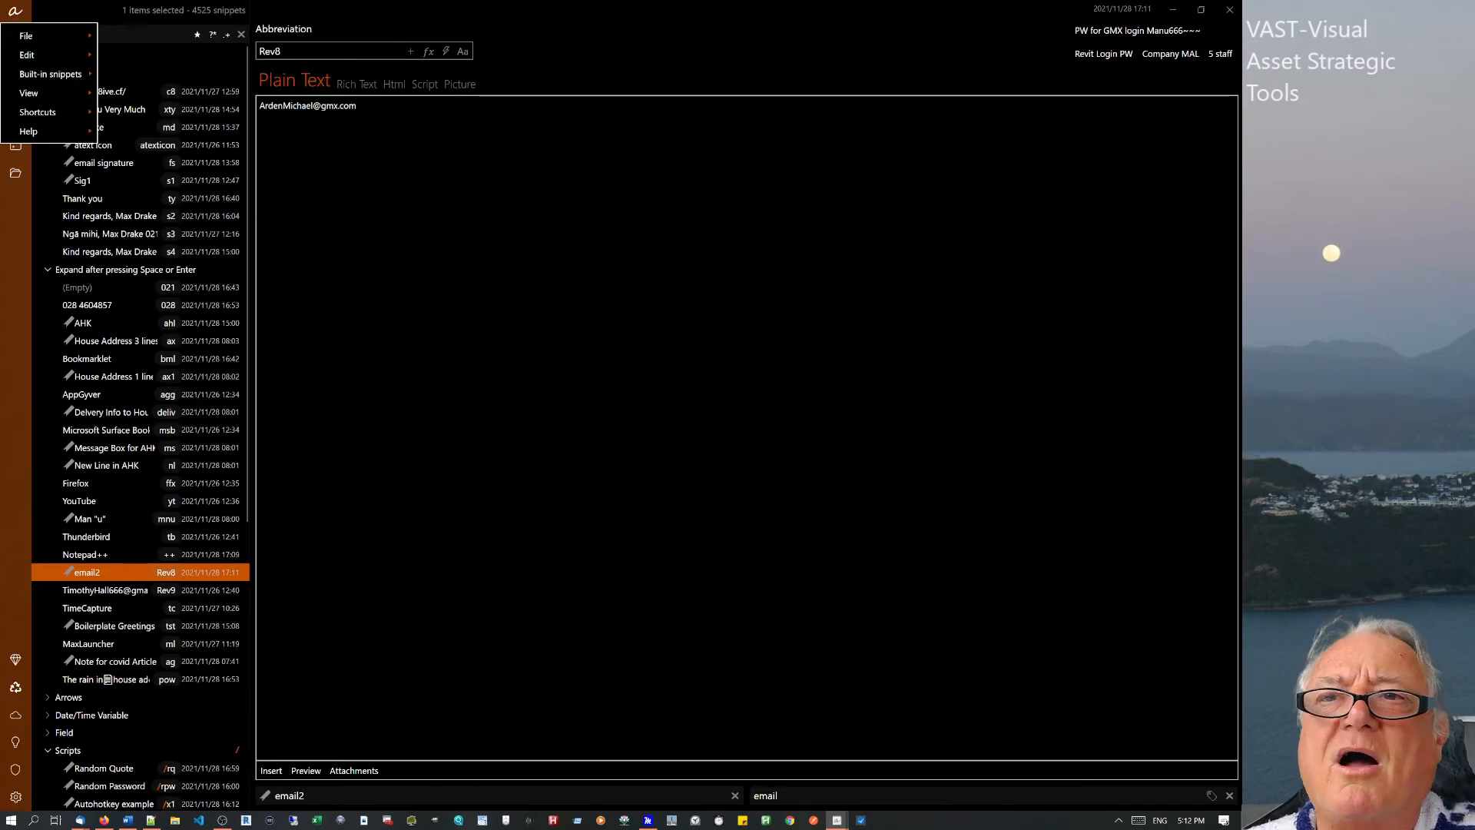
pyautogui.click(1200, 9)
pyautogui.moveTo(424, 62); pyautogui.dragTo(2, 159)
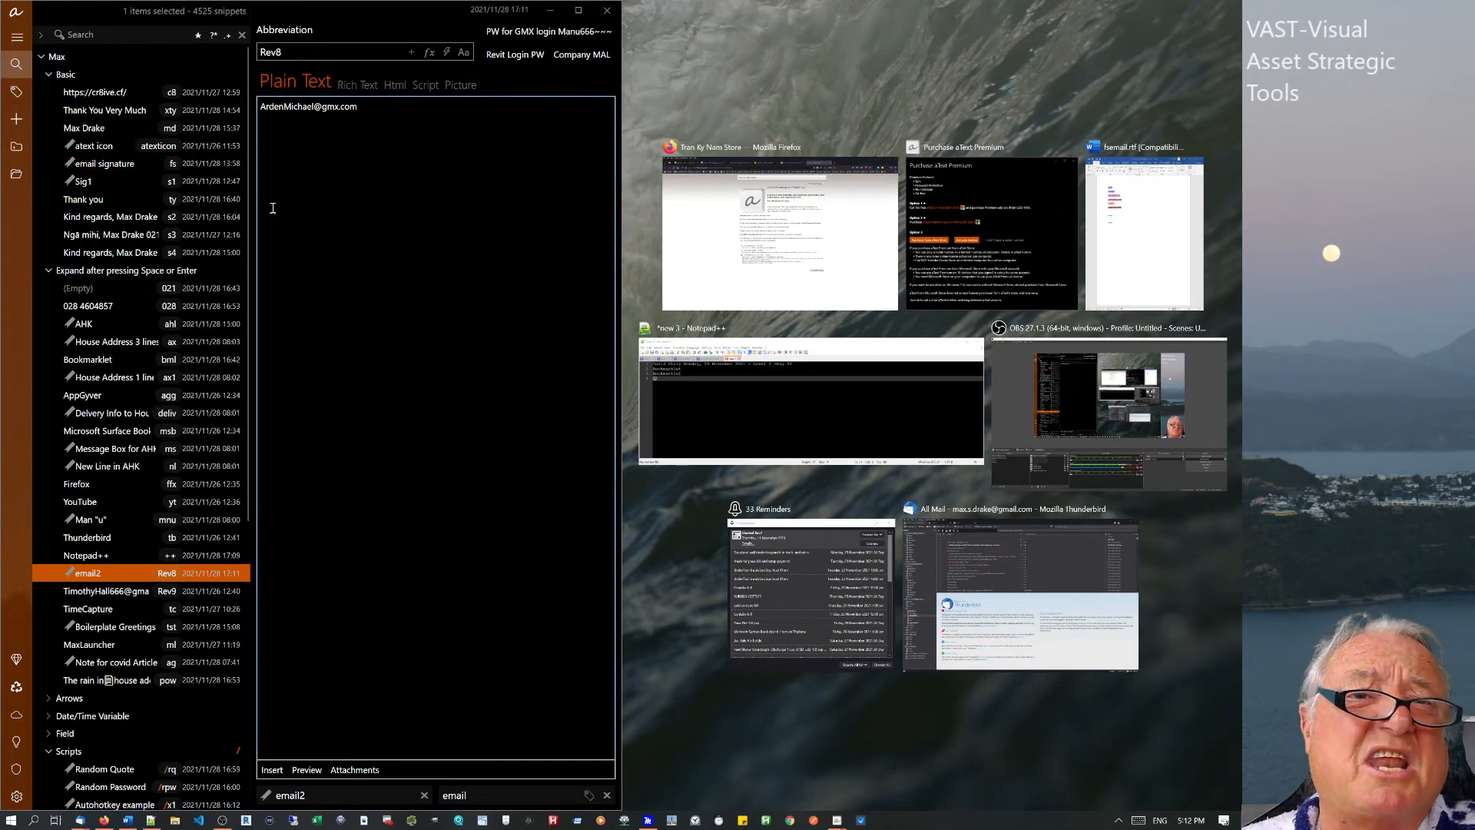
pyautogui.click(342, 223)
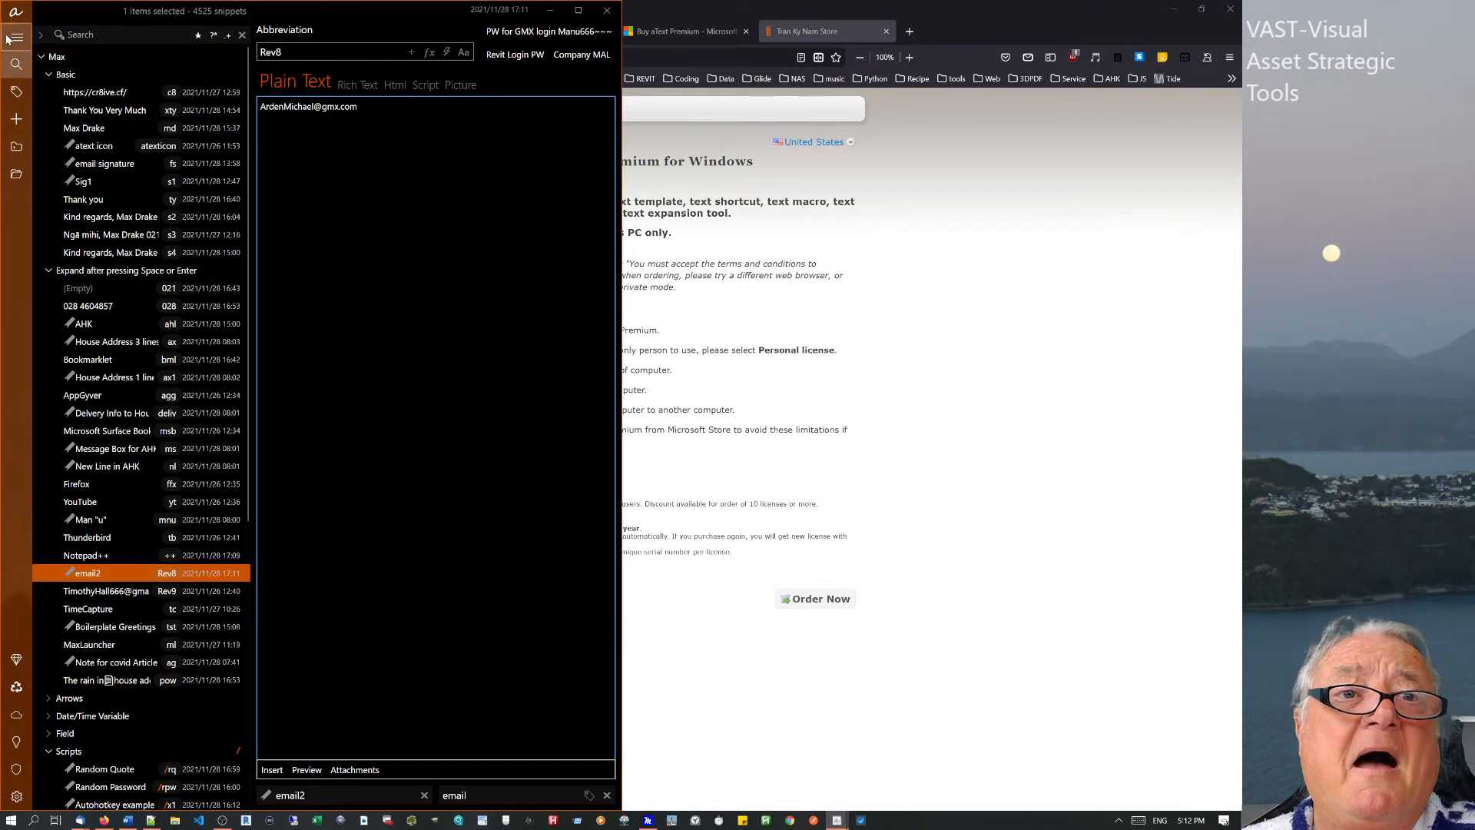
pyautogui.click(9, 39)
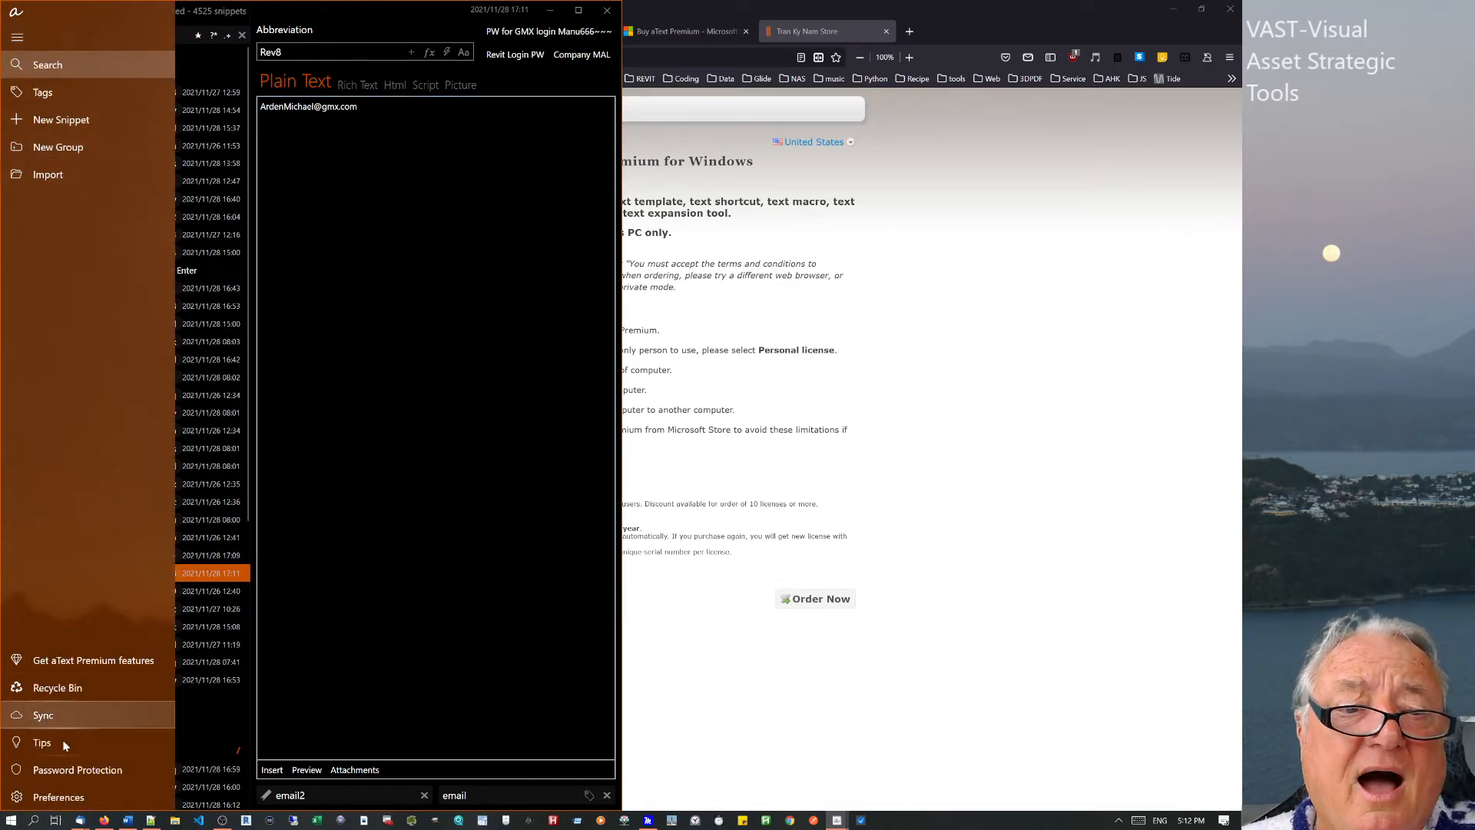
# Hide the aText window to reveal the FastSpring aText Premium store page in Firefox.
pyautogui.click(877, 421)
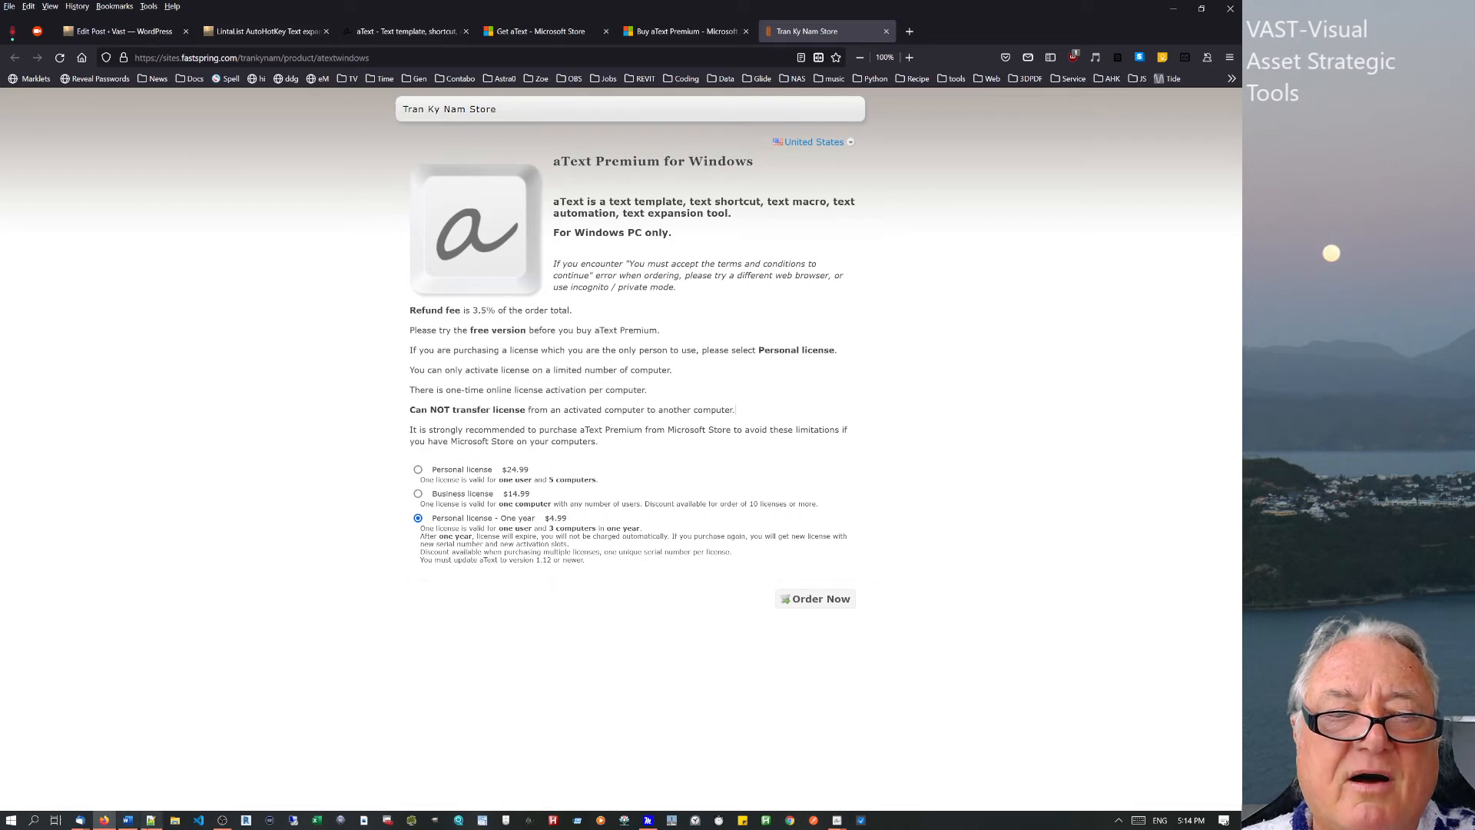
# In Notepad++ new 3, add a 'msgbox, %%' line 5 with several blank lines below.
pyautogui.click(153, 820)
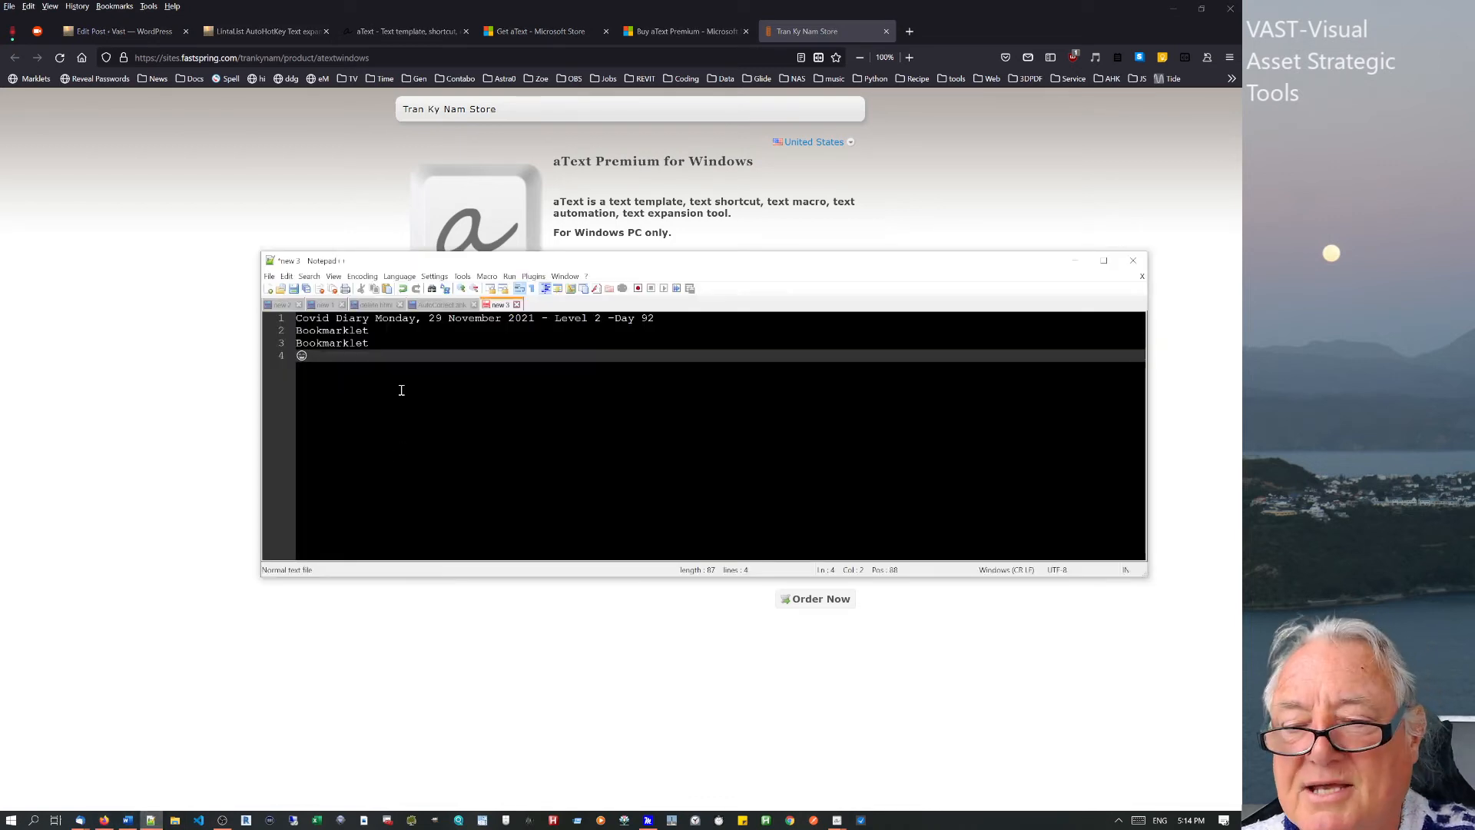
pyautogui.press('Return')
pyautogui.write('m')
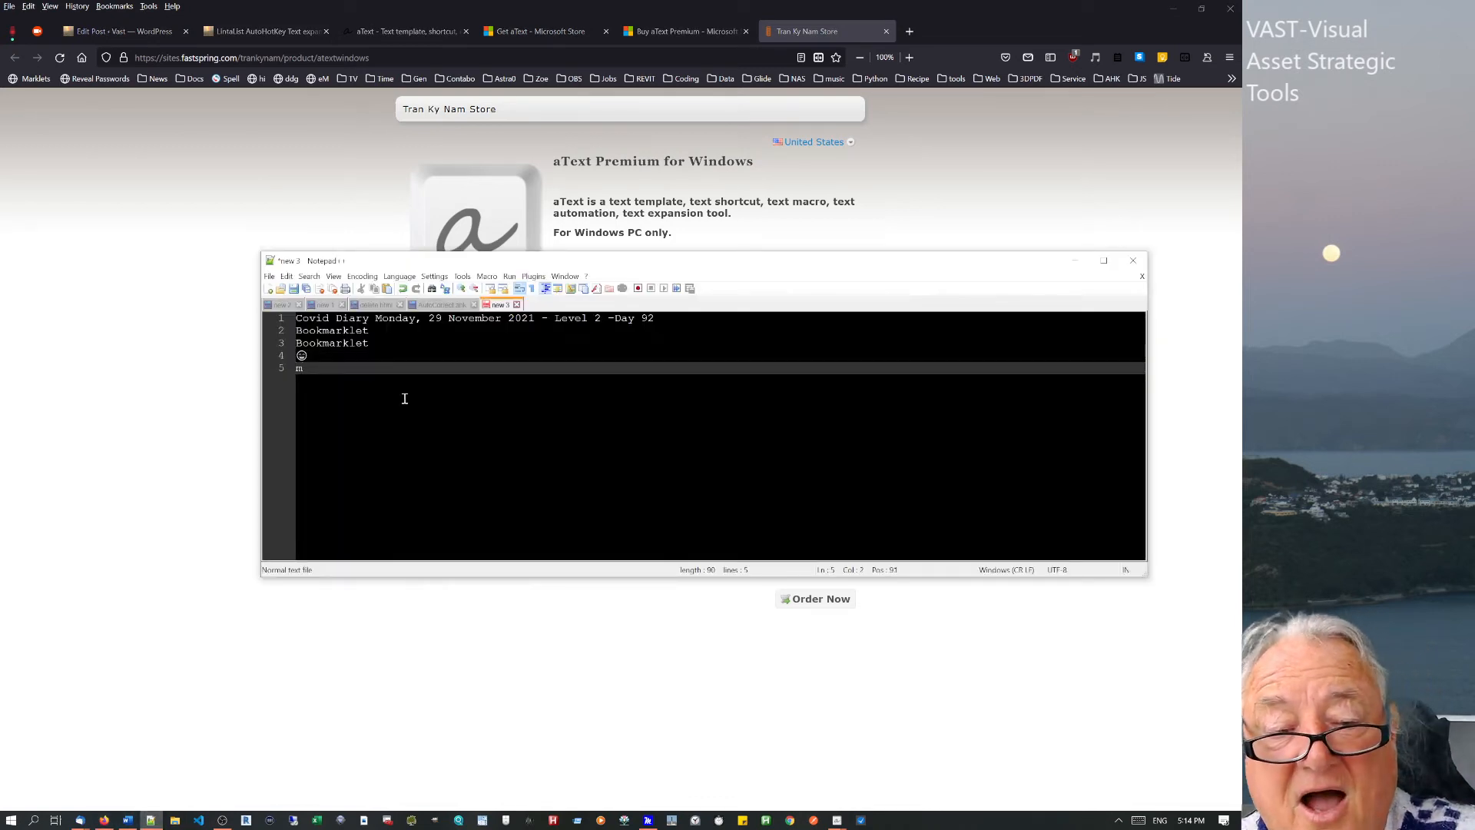
pyautogui.write('sgbox, %%')
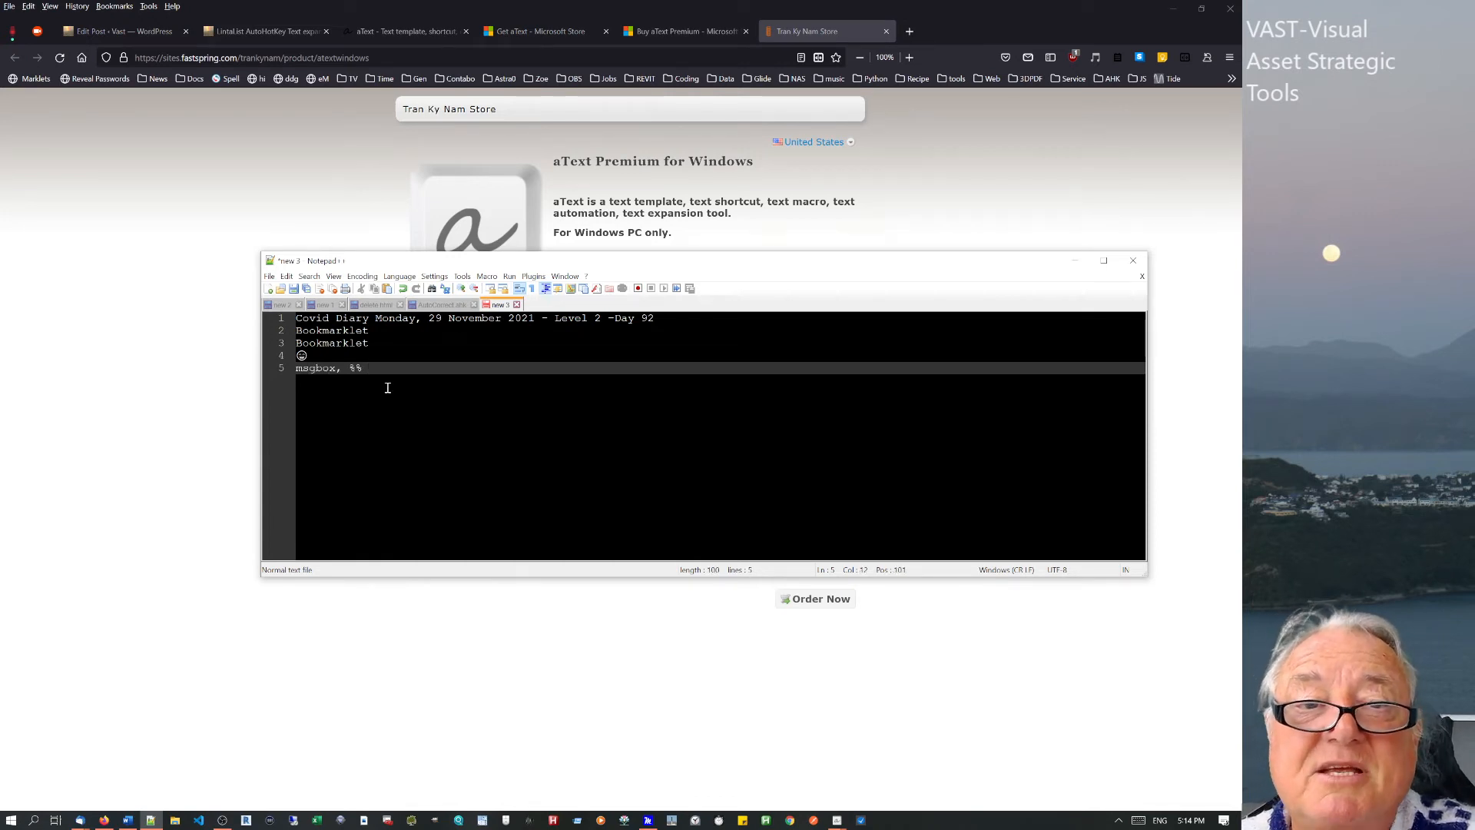
pyautogui.moveTo(355, 369); pyautogui.dragTo(365, 370)
pyautogui.click(396, 376)
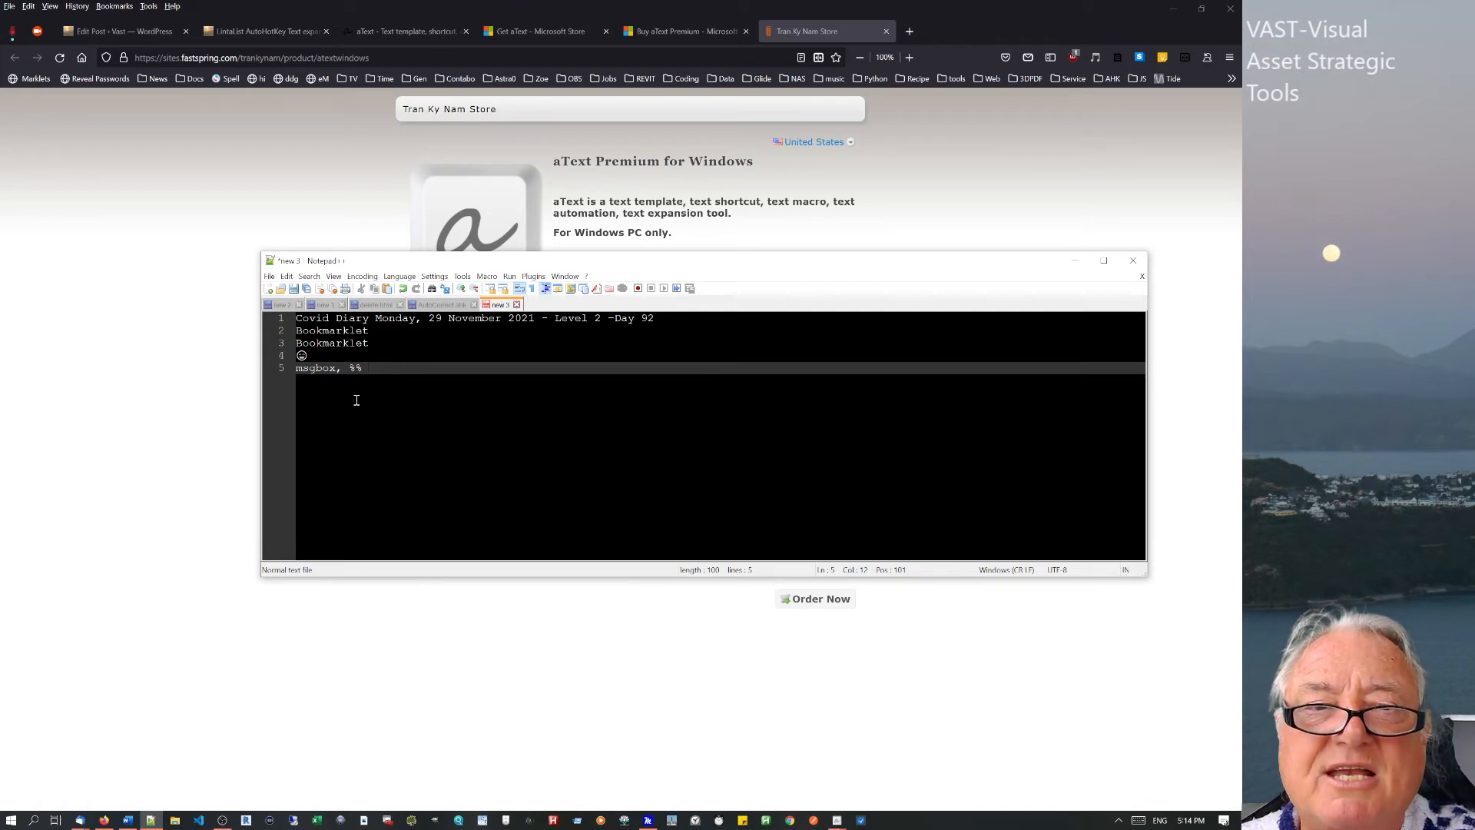
pyautogui.press('Return')
pyautogui.press('Return')
pyautogui.write('1')
pyautogui.press('Return')
pyautogui.press('Return')
pyautogui.press('Return')
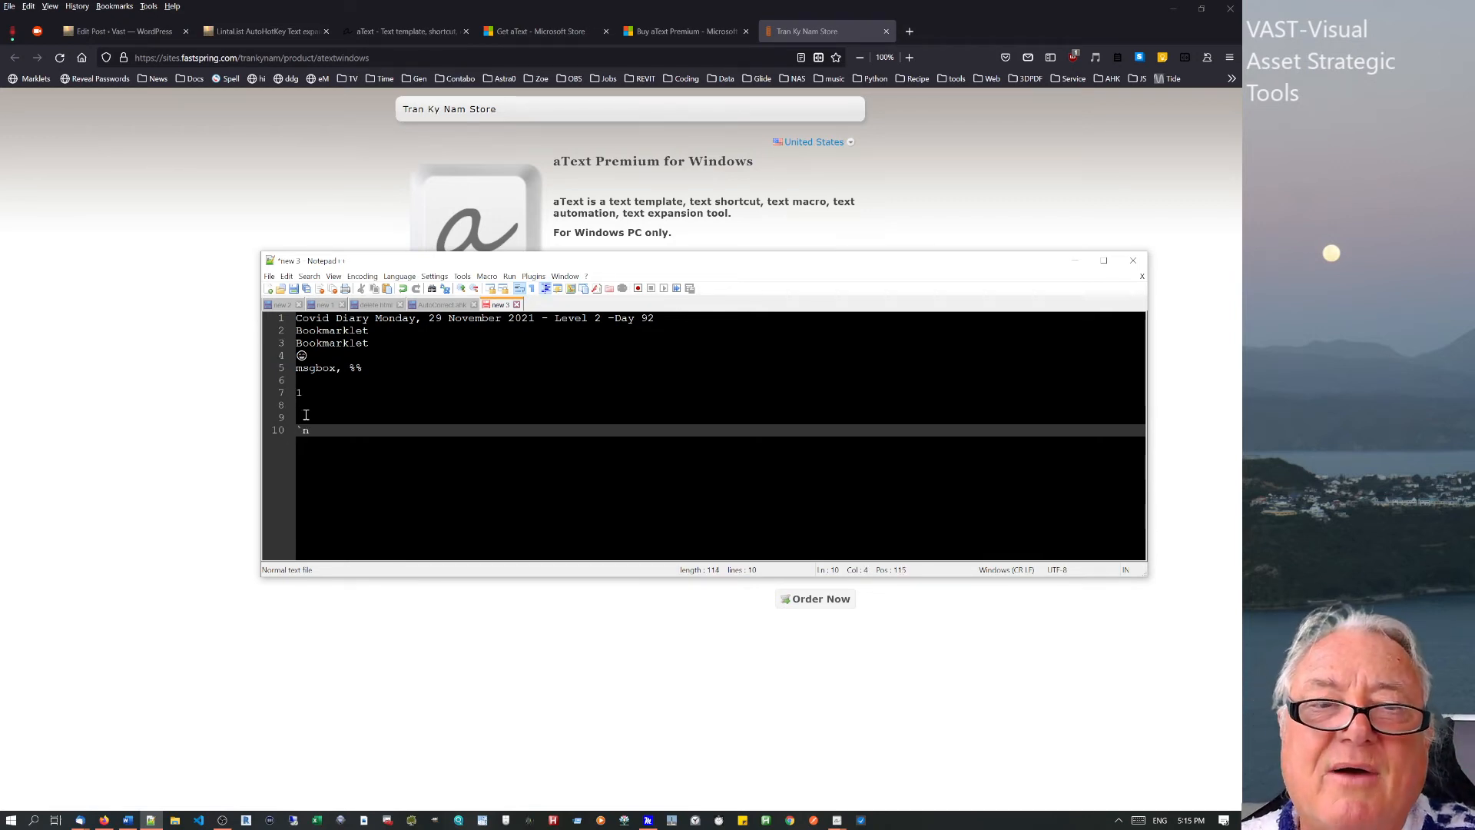
# Add `n, then expand the nl and deliv abbreviations under the msgbox line.
pyautogui.moveTo(302, 430); pyautogui.dragTo(296, 430)
pyautogui.click(321, 439)
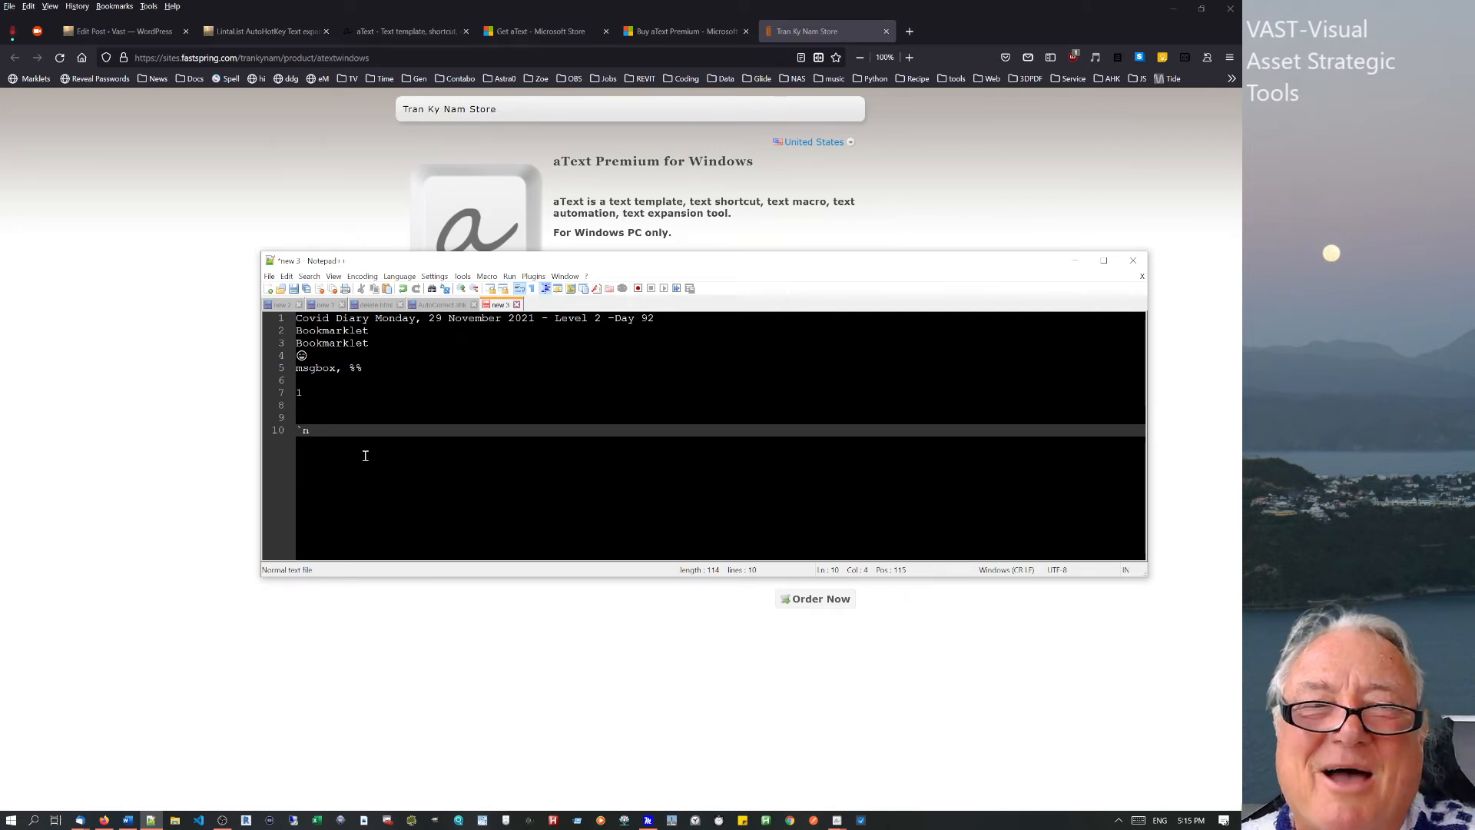
pyautogui.write('n')
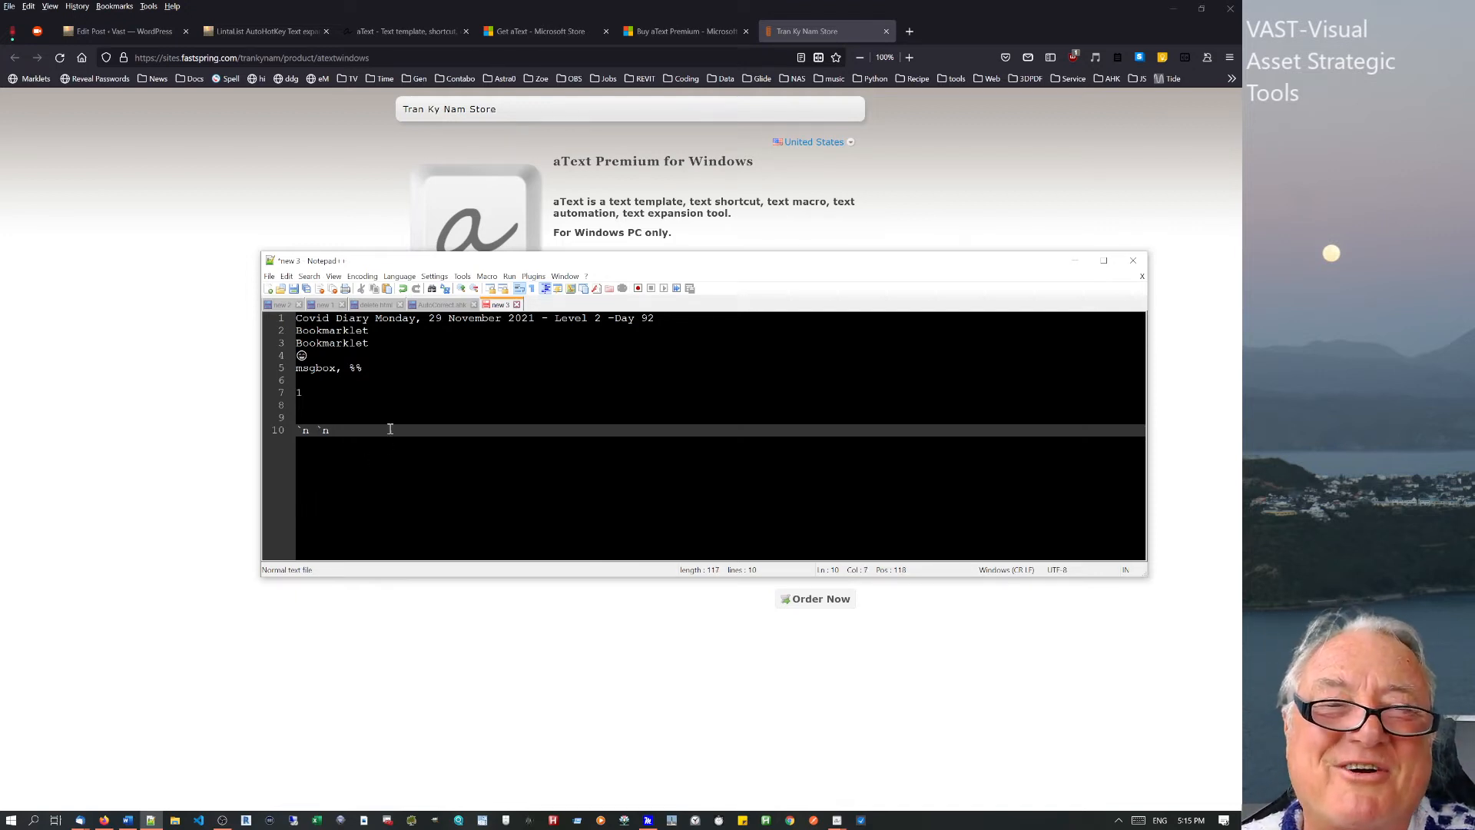
pyautogui.click(382, 371)
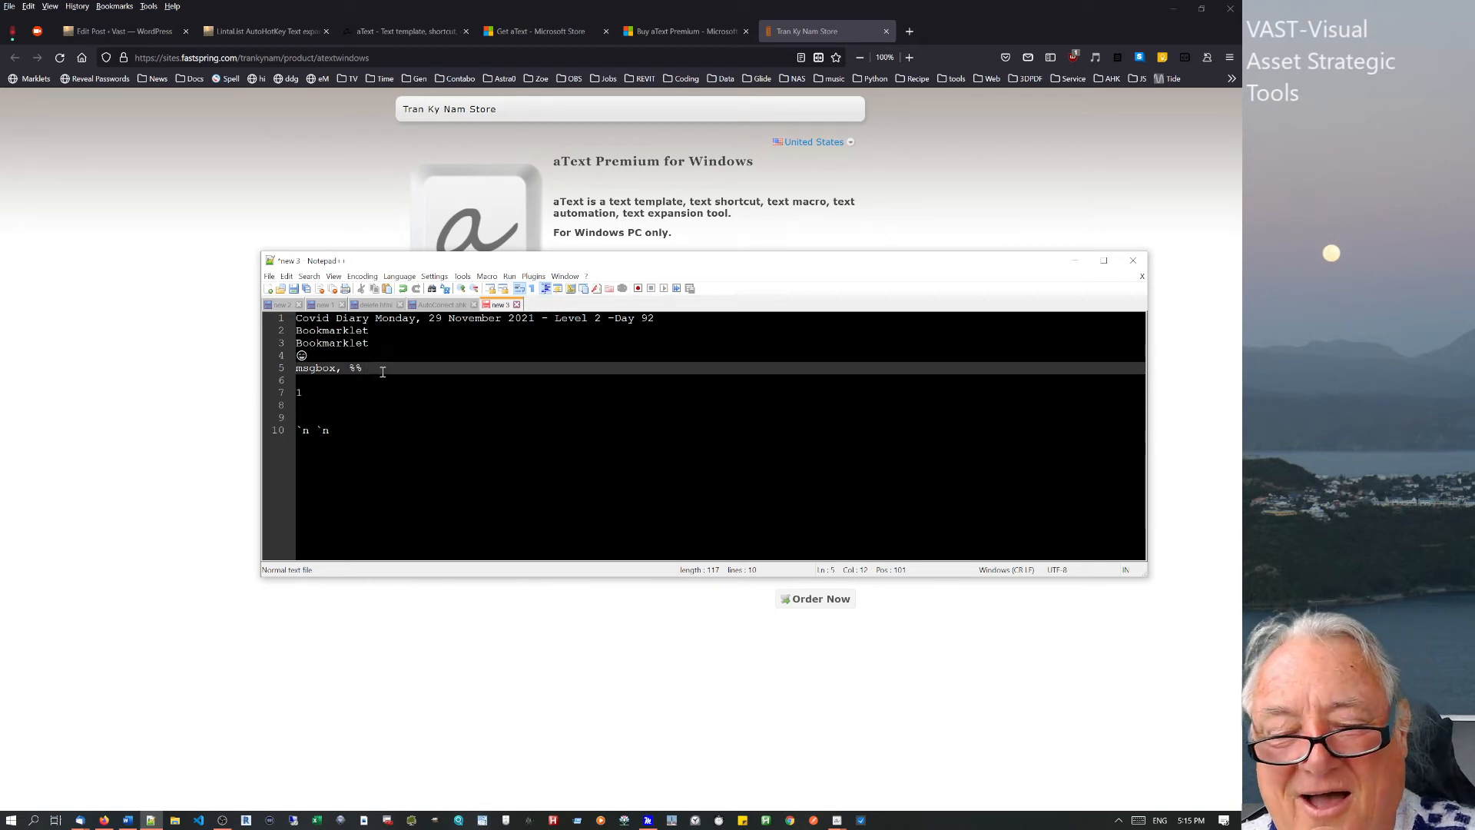
pyautogui.write('nl')
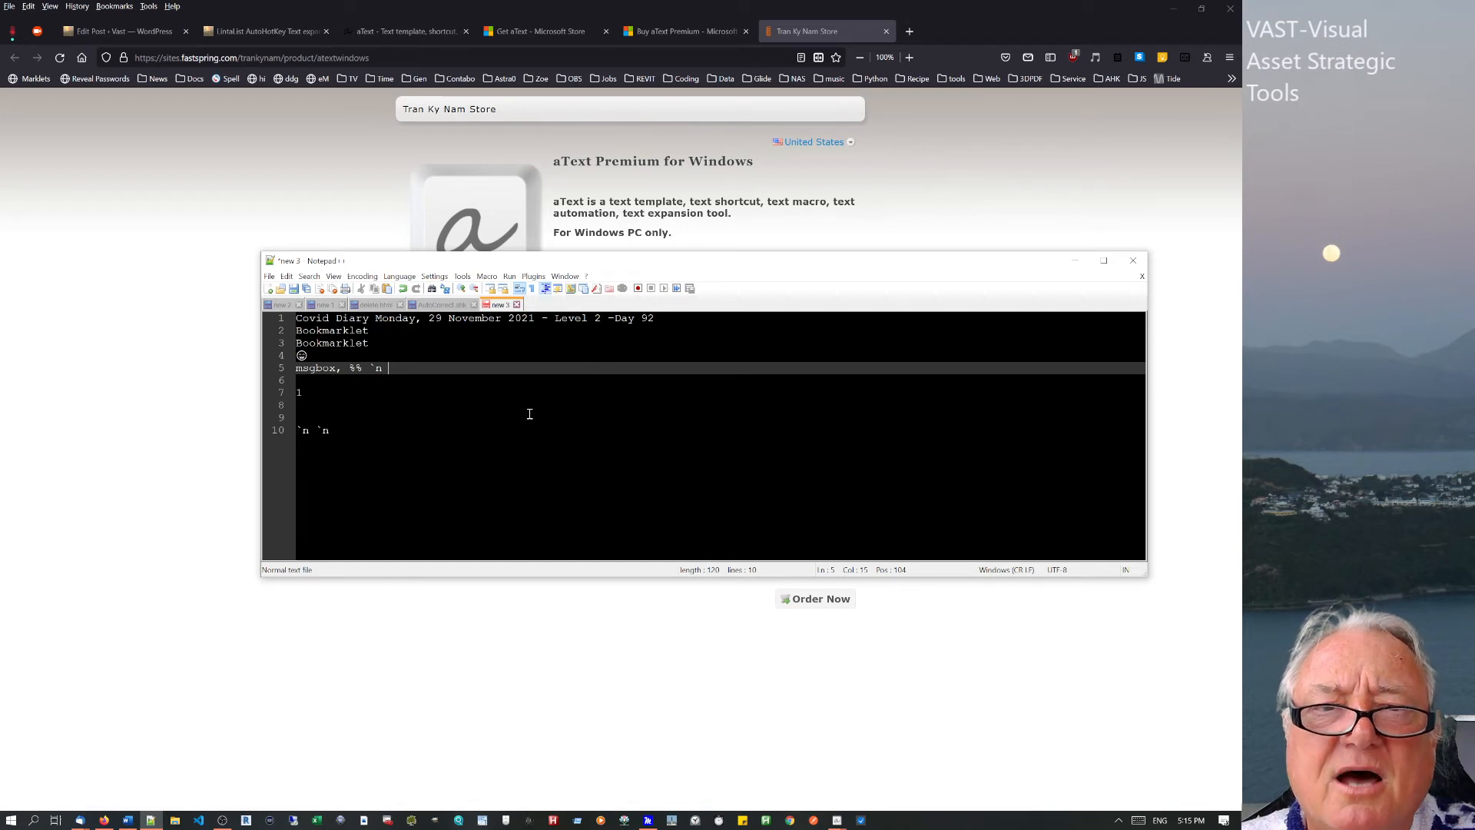
pyautogui.press('Return')
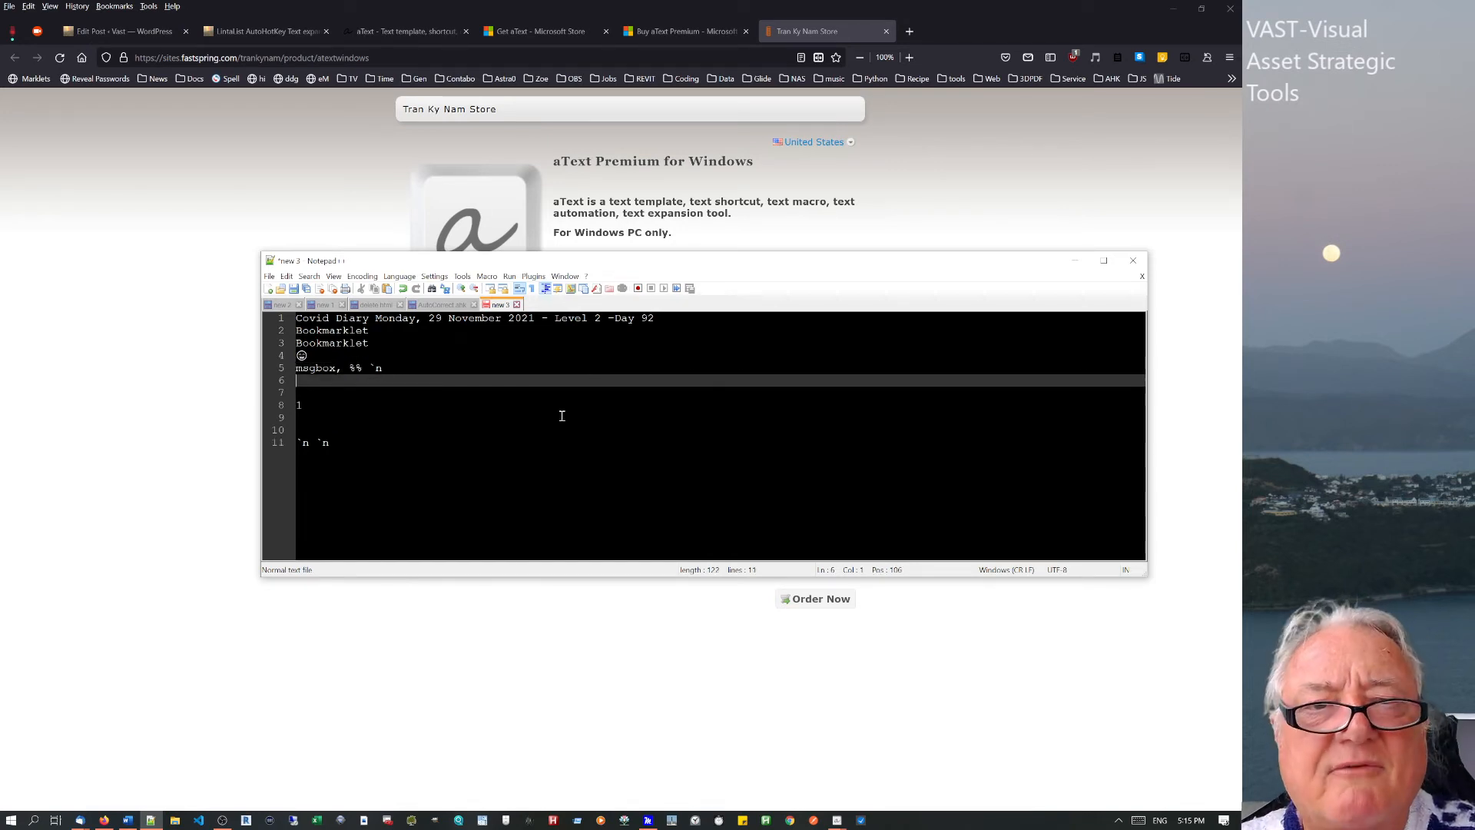
pyautogui.write('deli')
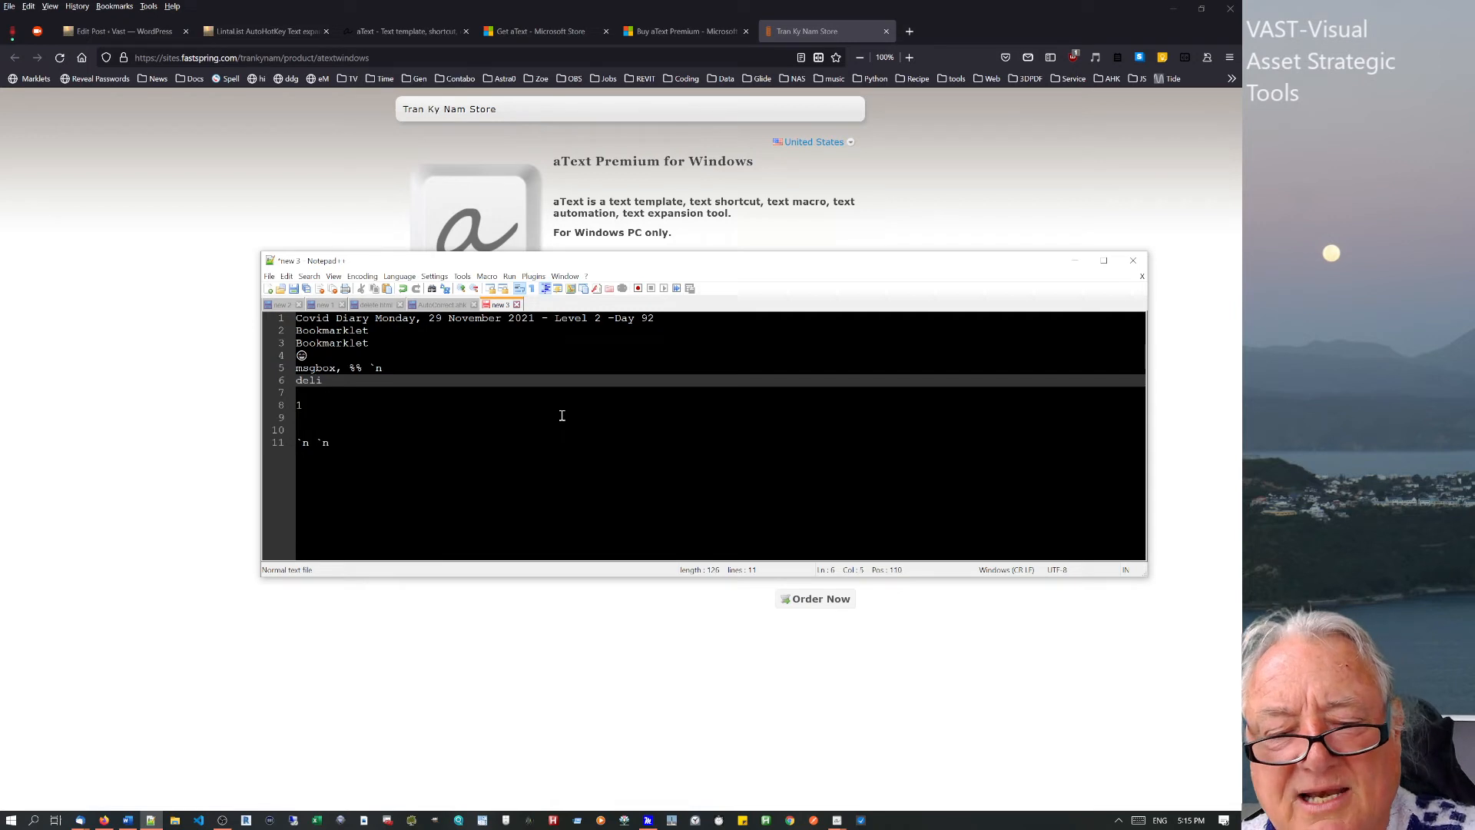
pyautogui.write('very Info for access to :')
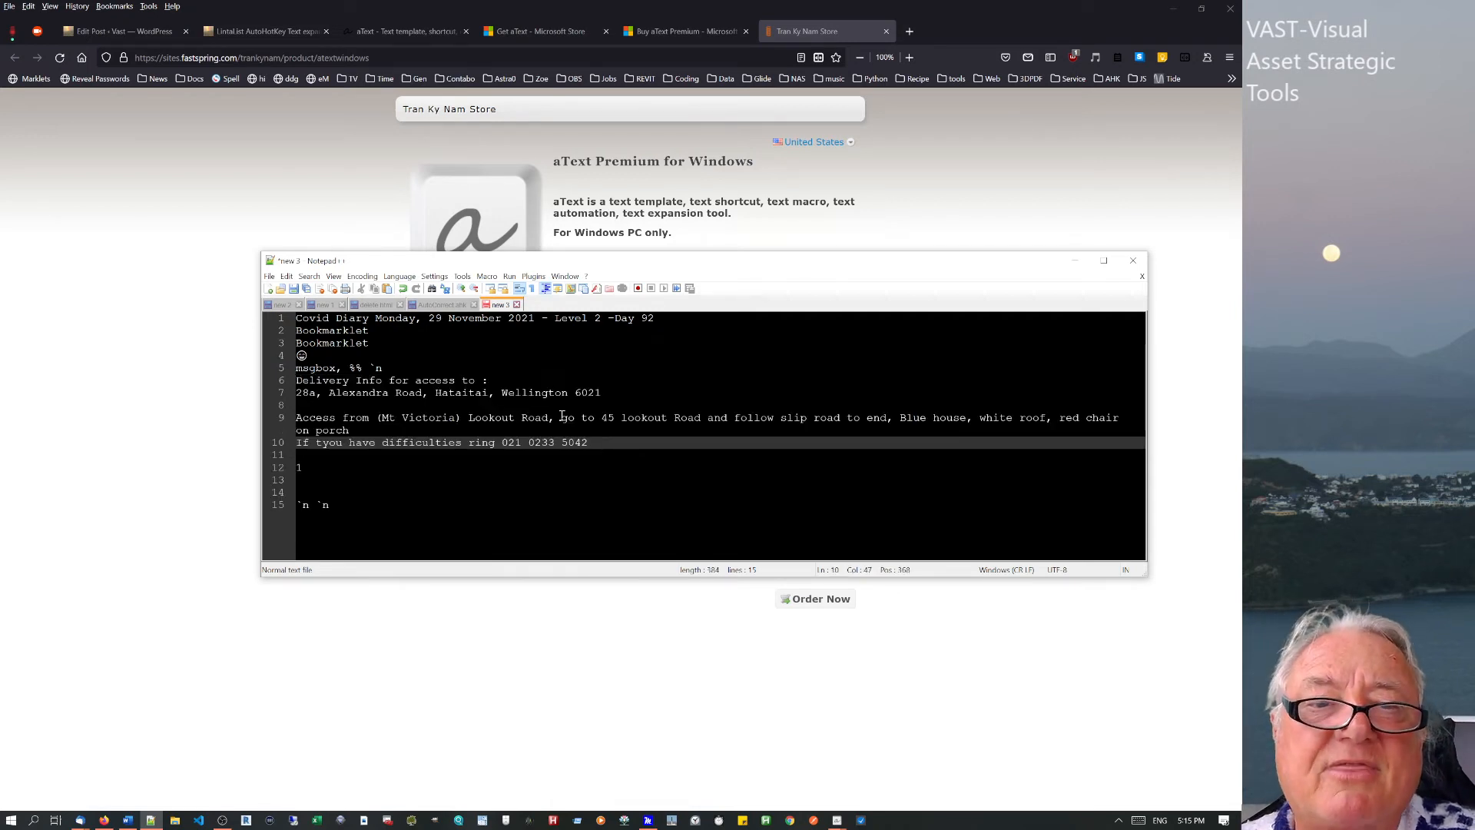
# Select lines 5–10 of the expanded delivery text, then minimize Notepad++.
pyautogui.moveTo(428, 381); pyautogui.dragTo(601, 448)
pyautogui.click(596, 444)
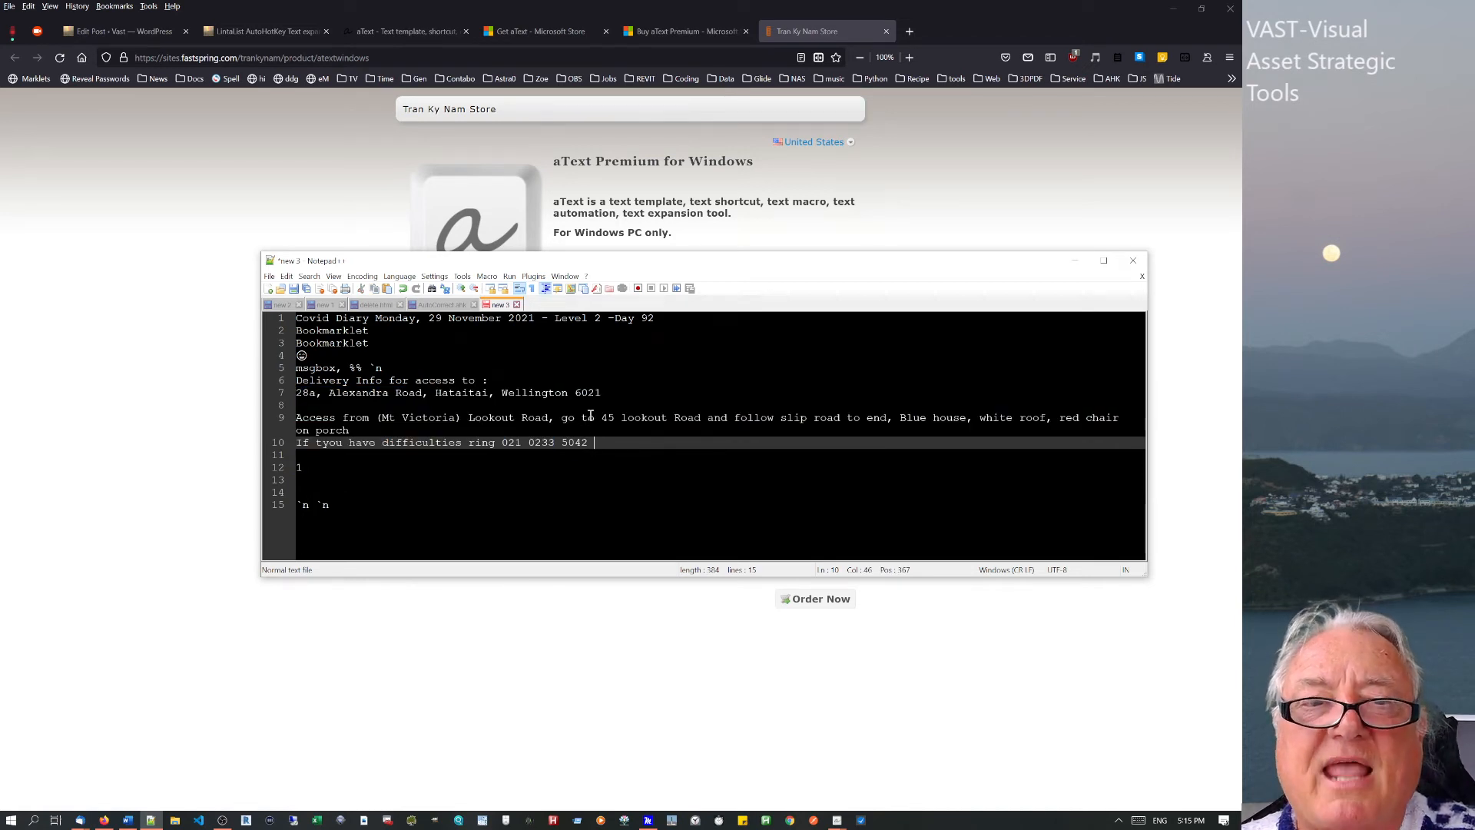
pyautogui.moveTo(601, 443); pyautogui.dragTo(268, 366)
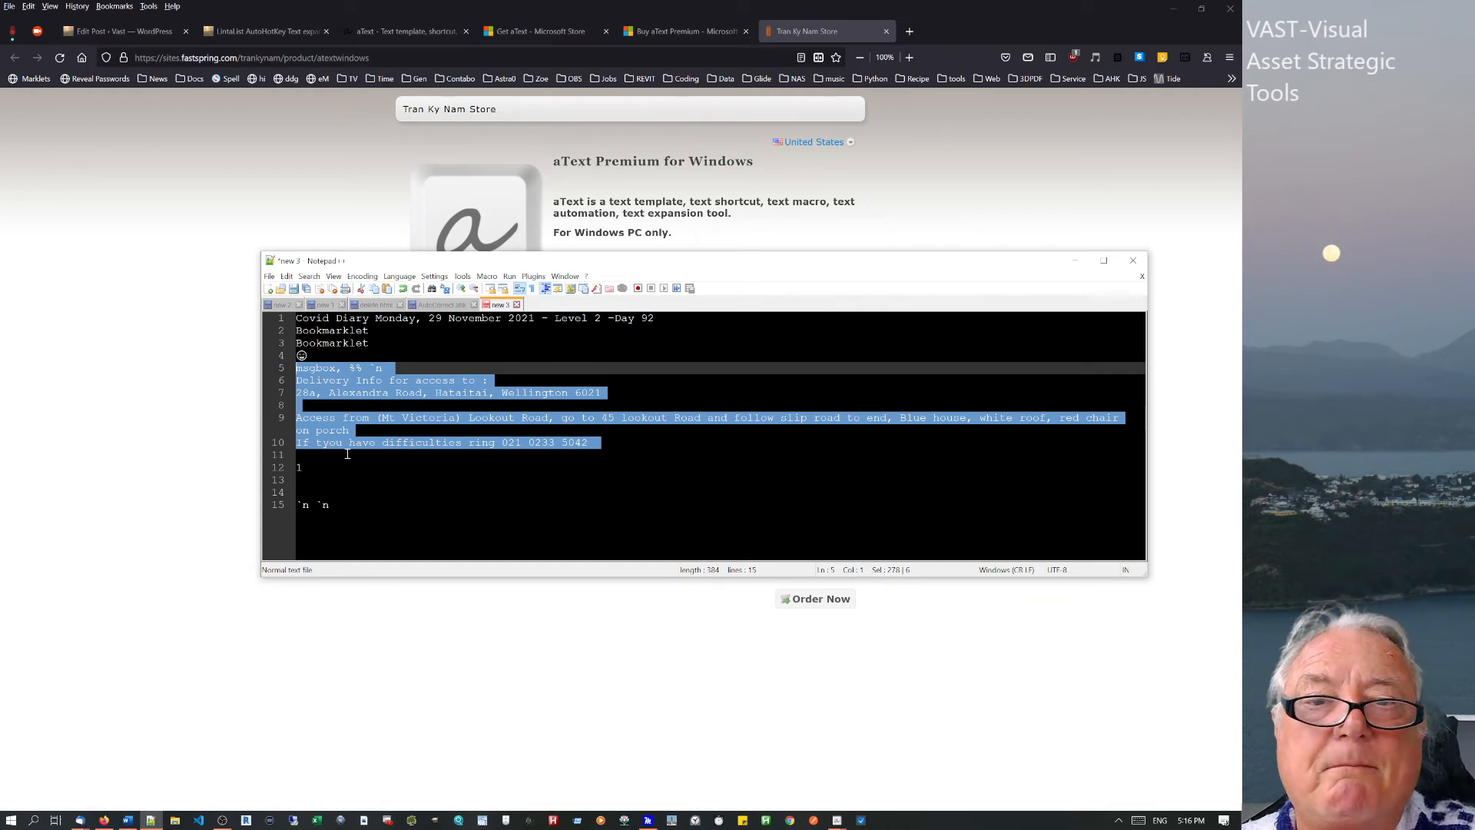
pyautogui.click(1076, 261)
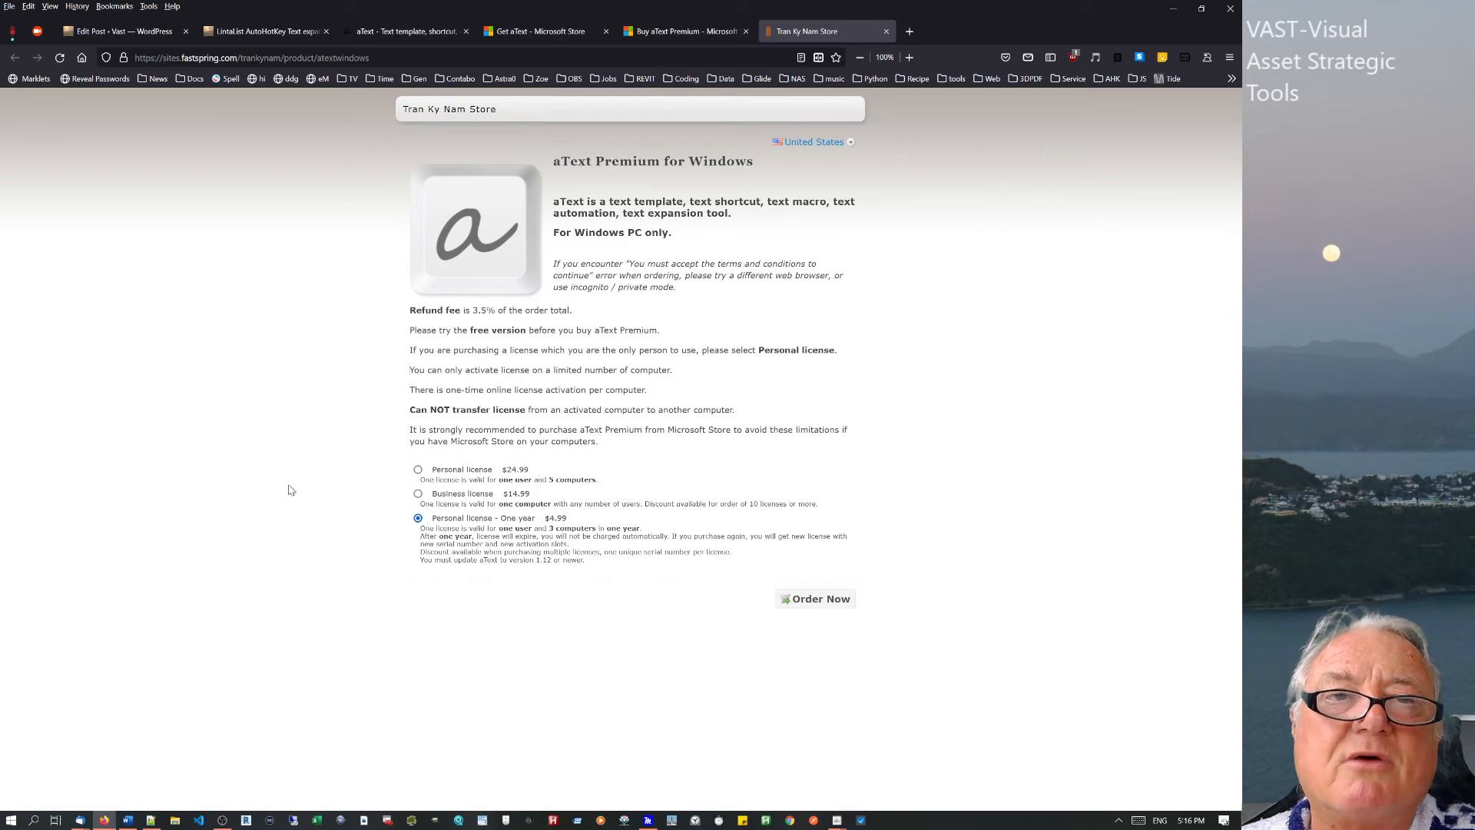
# Return to the top of the LintaList blog post, then show the FastSpring aText Premium store page.
pyautogui.click(261, 34)
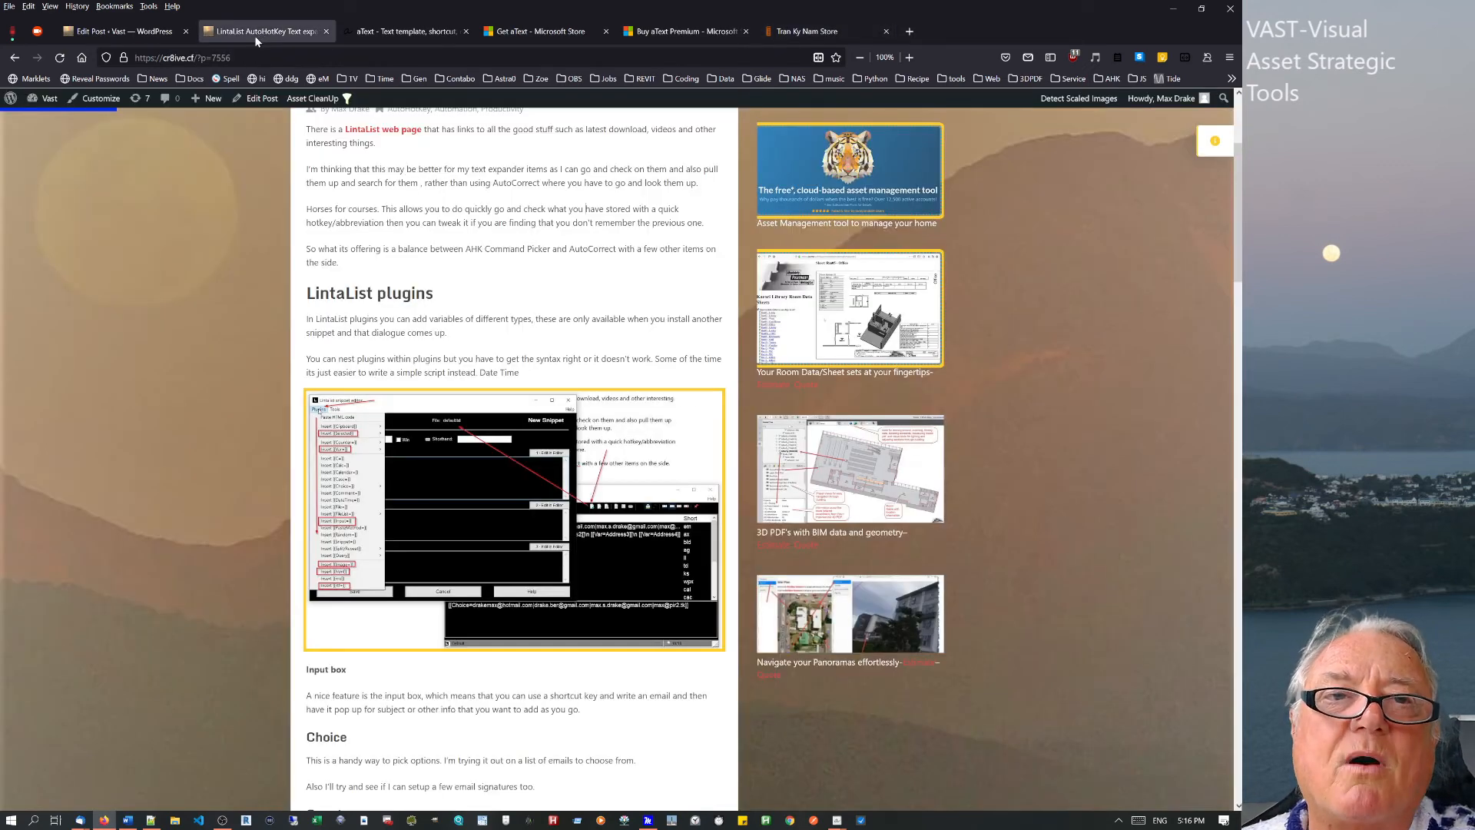
pyautogui.scroll(3, 256, 263)
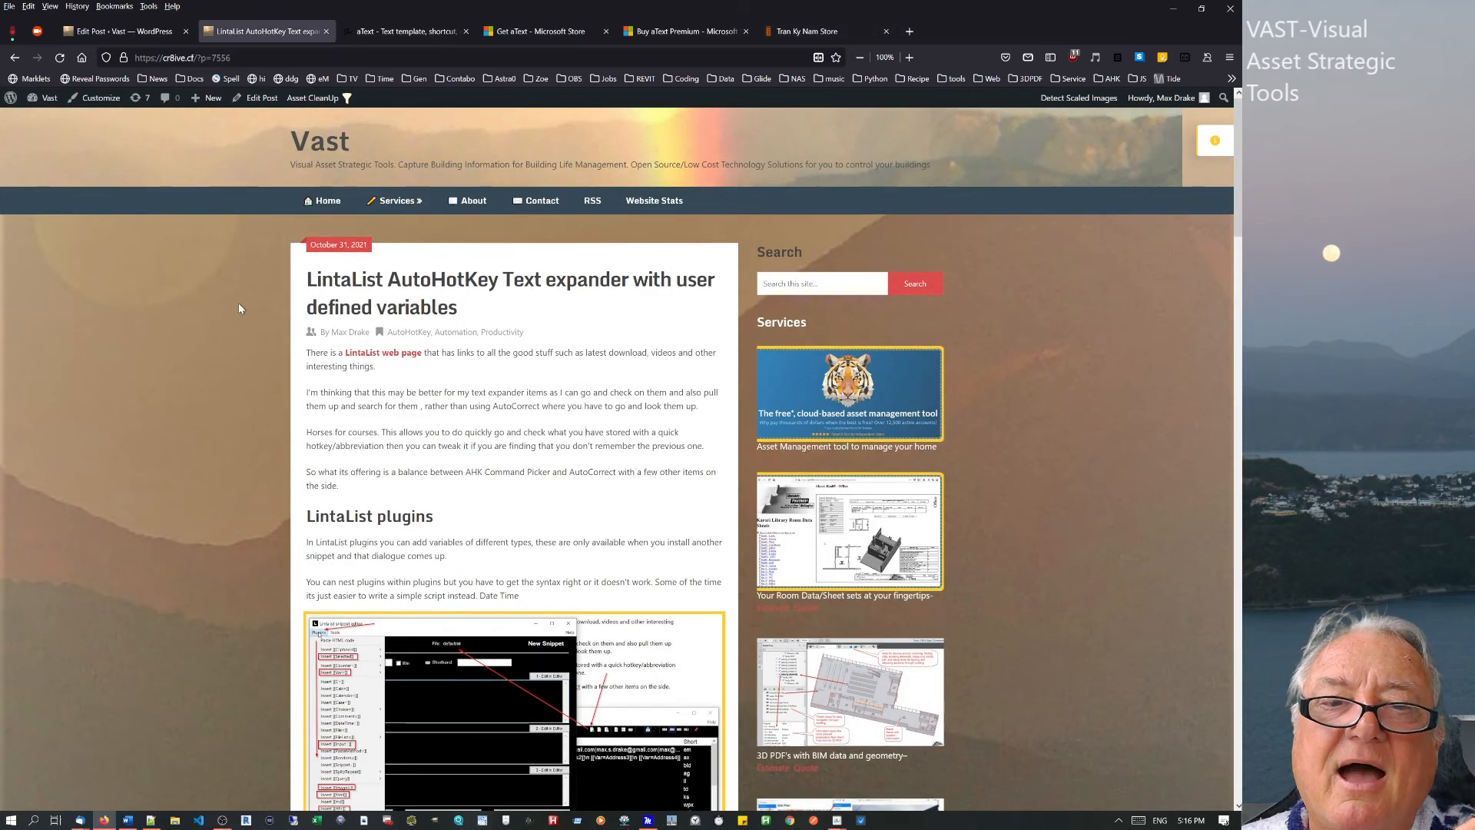
pyautogui.scroll(-10, 206, 412)
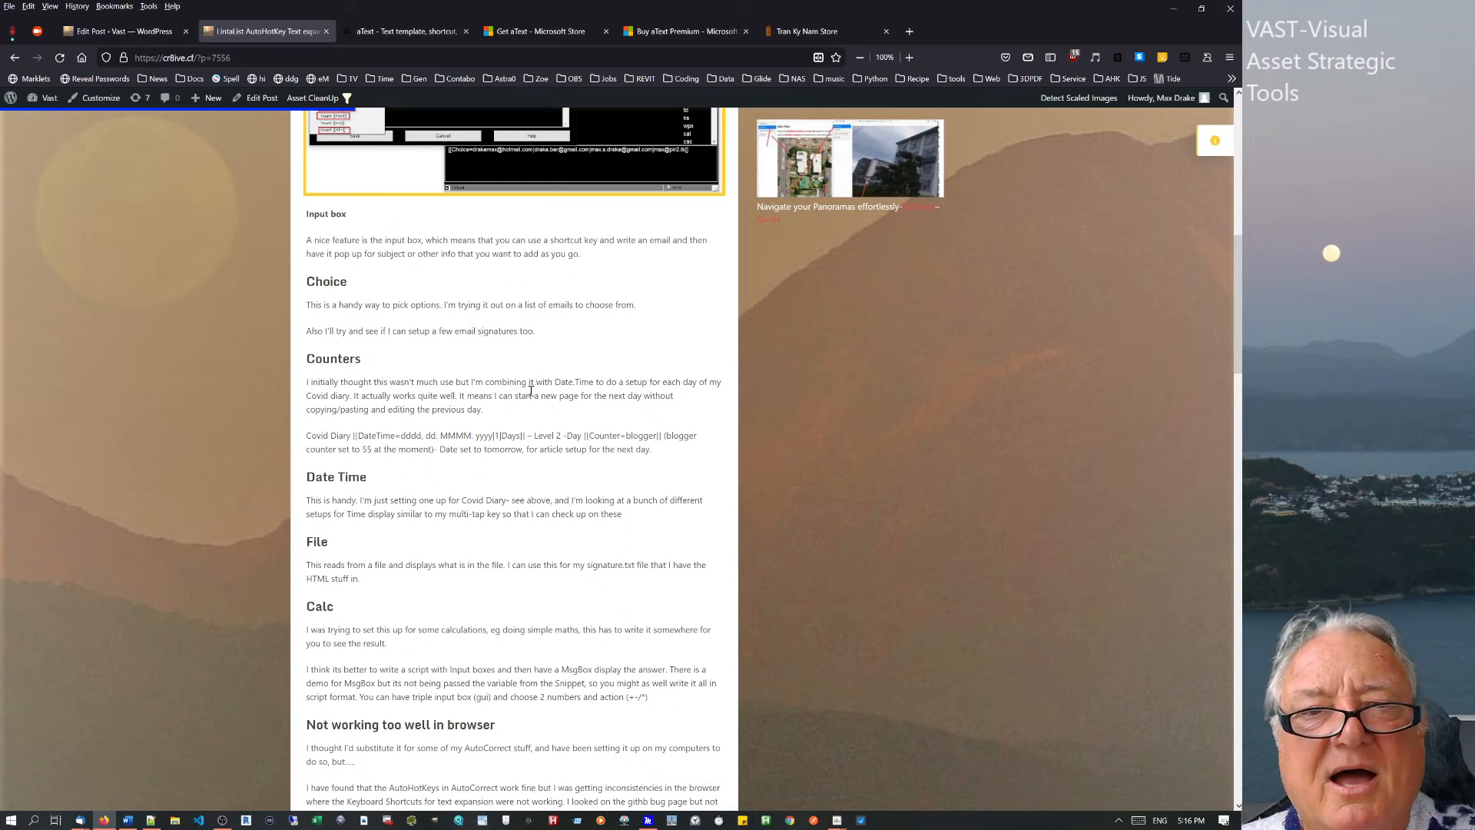
pyautogui.press('Home')
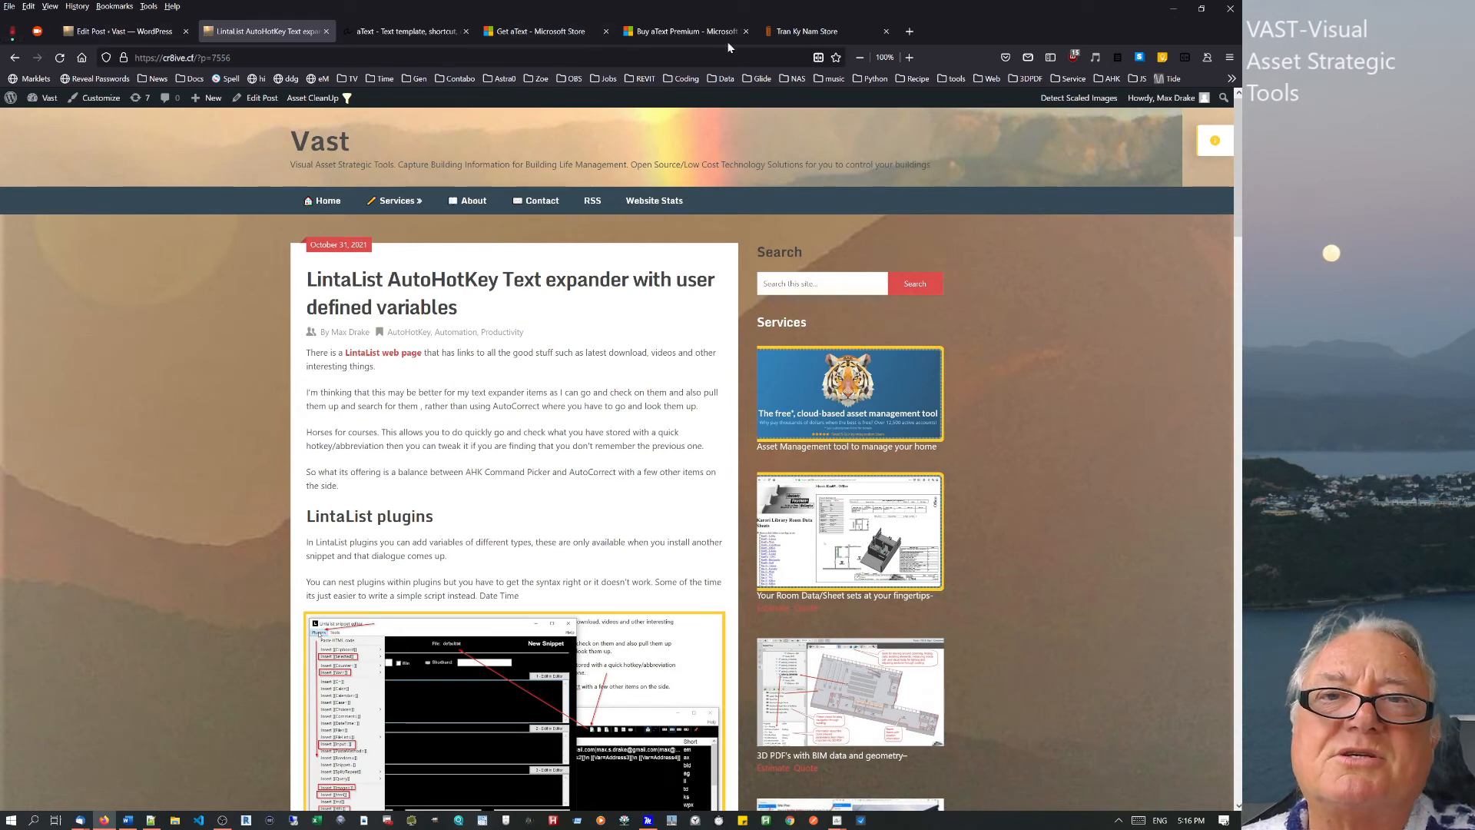
pyautogui.click(832, 35)
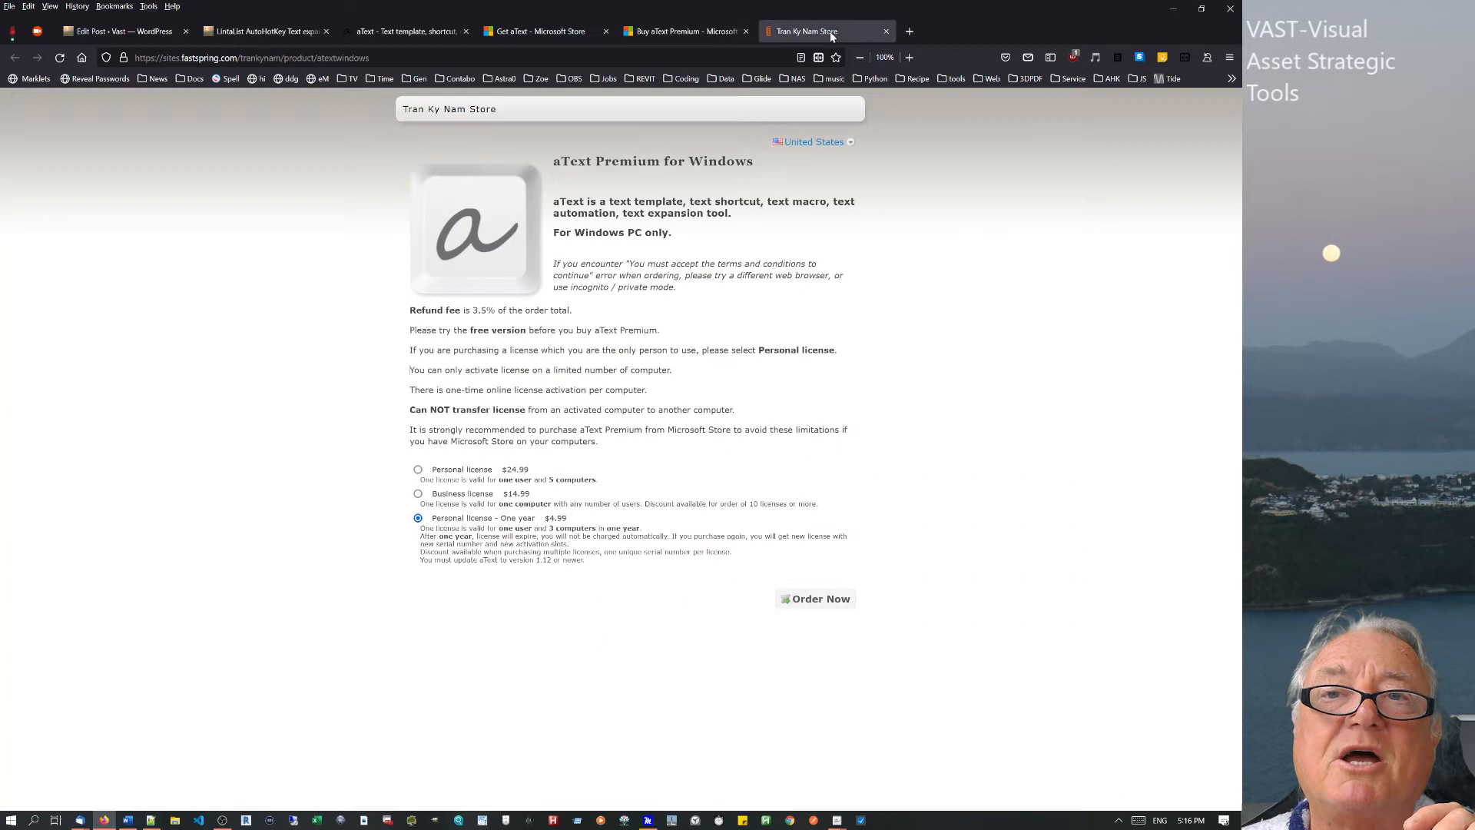
# Close the FastSpring tab and highlight the $29.99 price on the Microsoft Store aText Premium page.
pyautogui.click(886, 31)
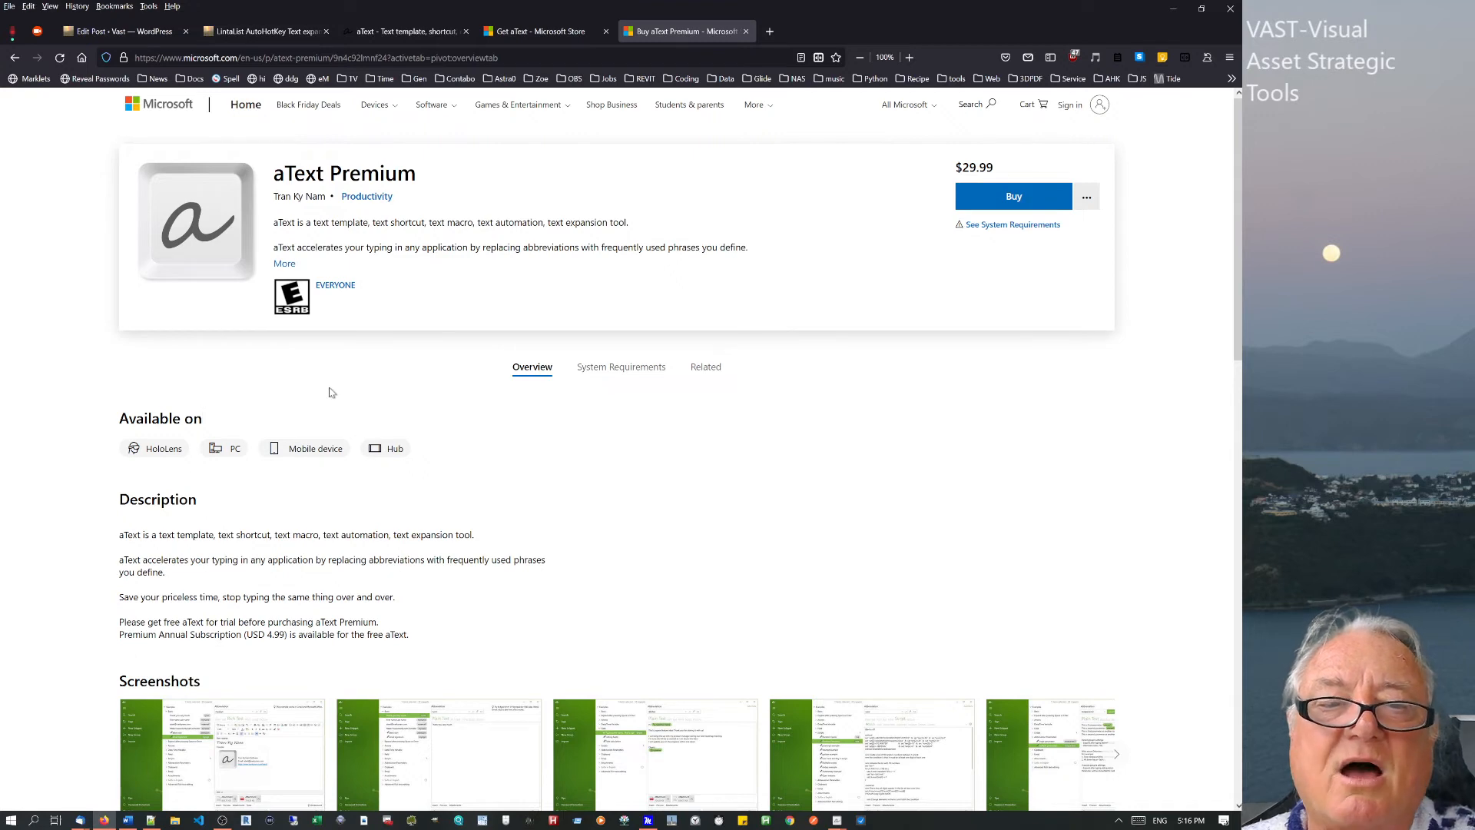
pyautogui.scroll(-10, 330, 388)
pyautogui.scroll(10, 331, 388)
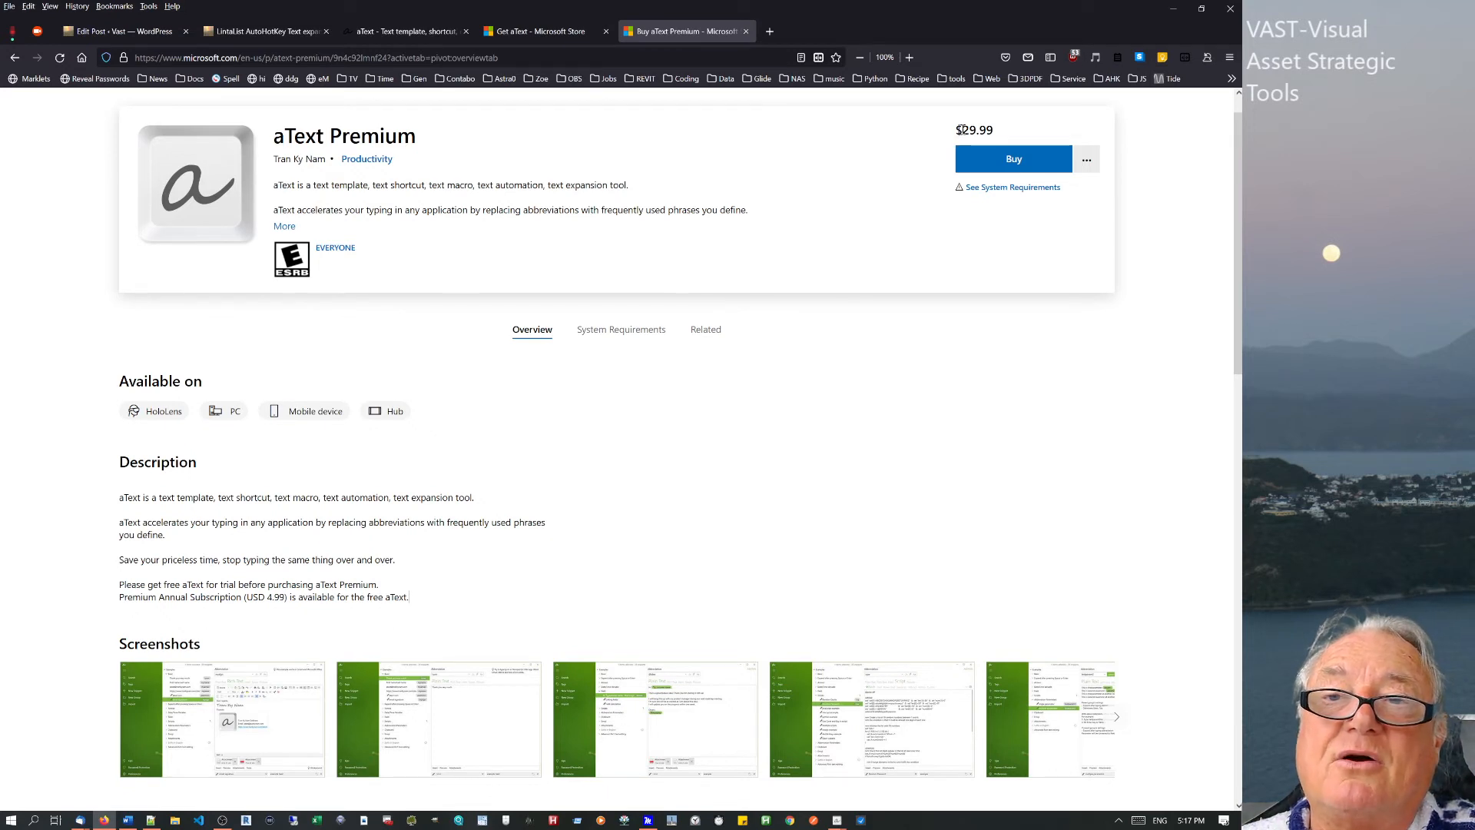
pyautogui.moveTo(961, 130); pyautogui.dragTo(999, 130)
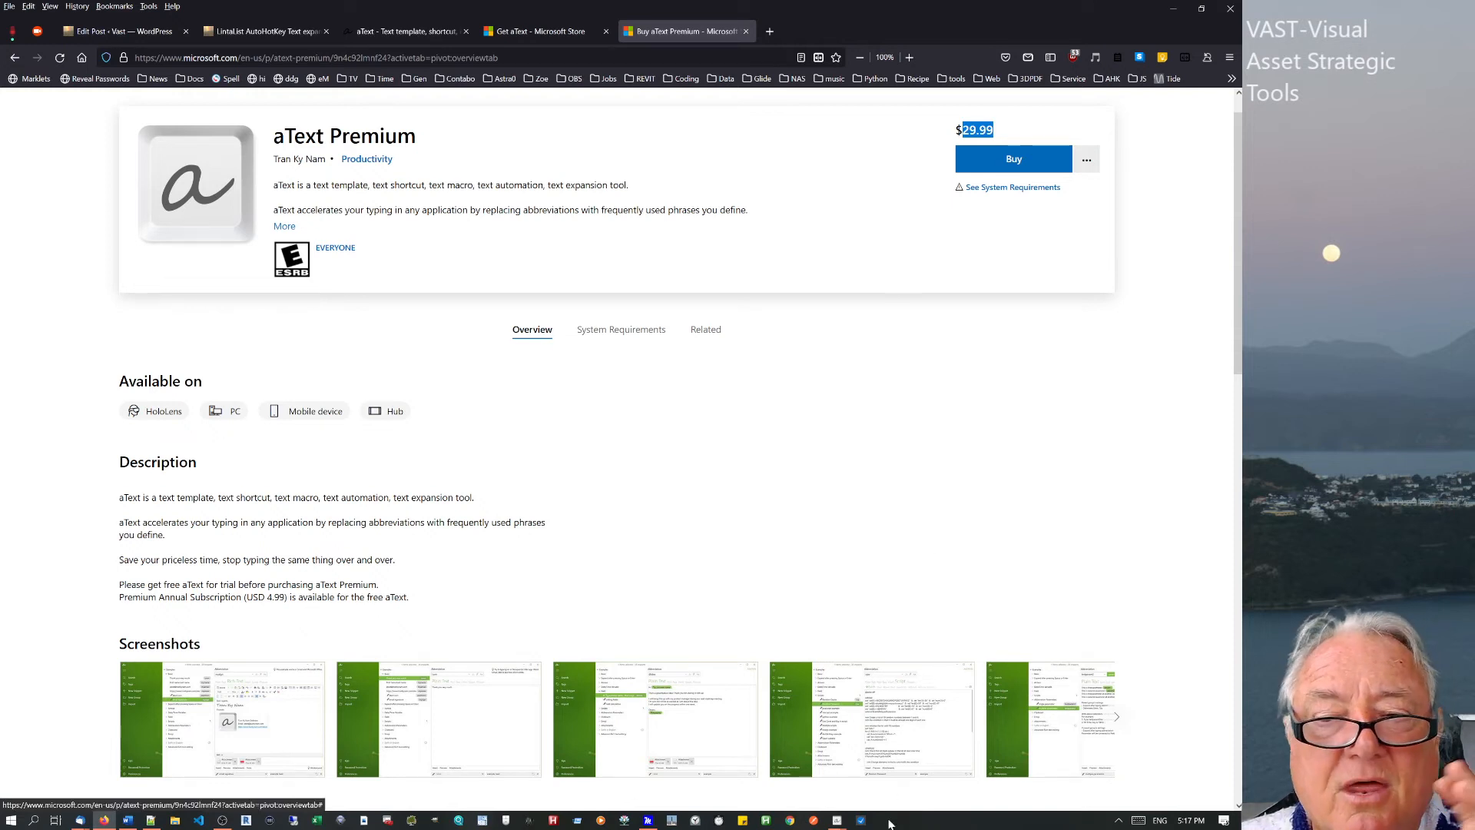
pyautogui.click(1119, 820)
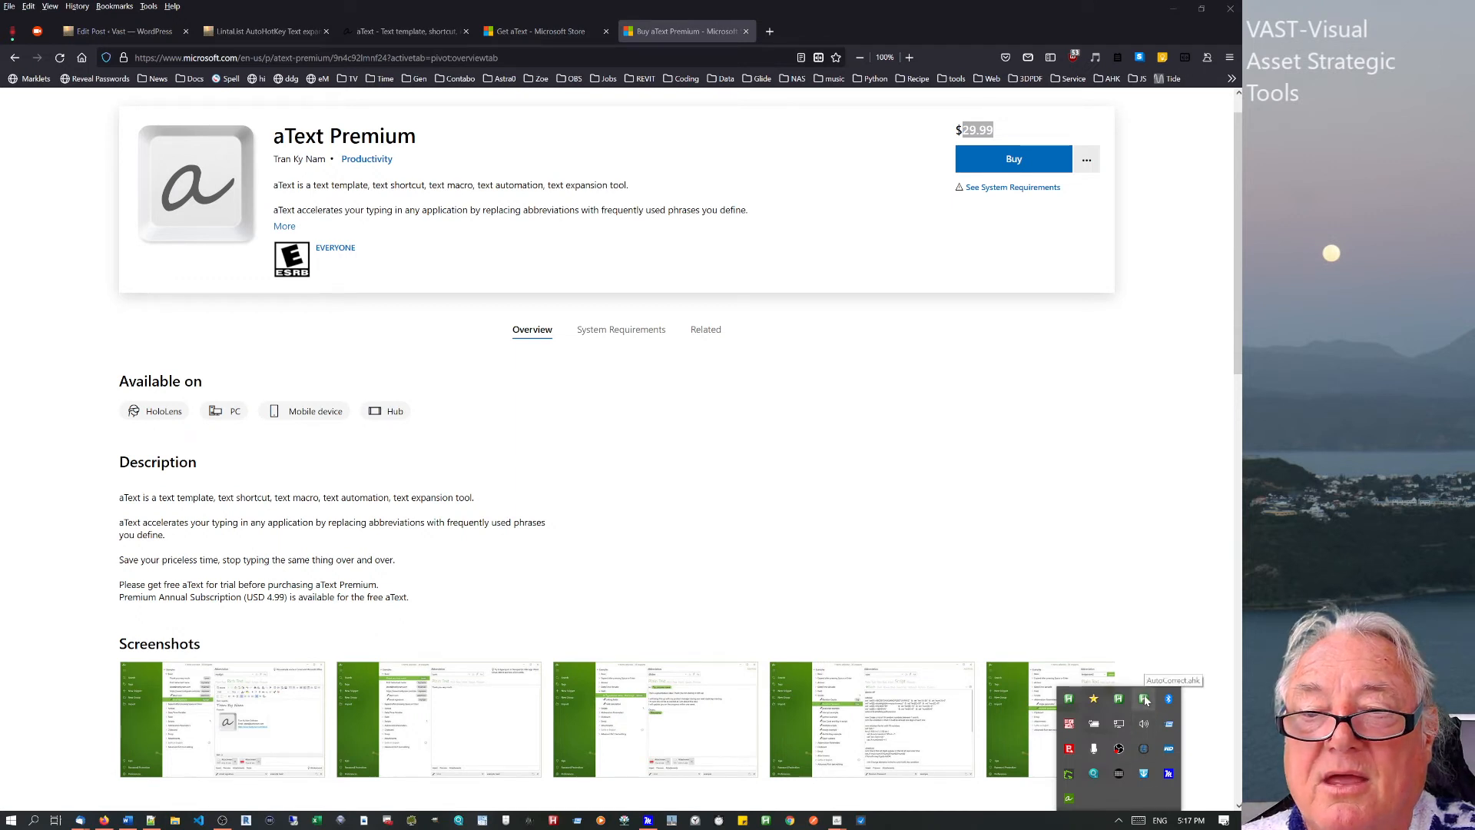
pyautogui.click(1134, 611)
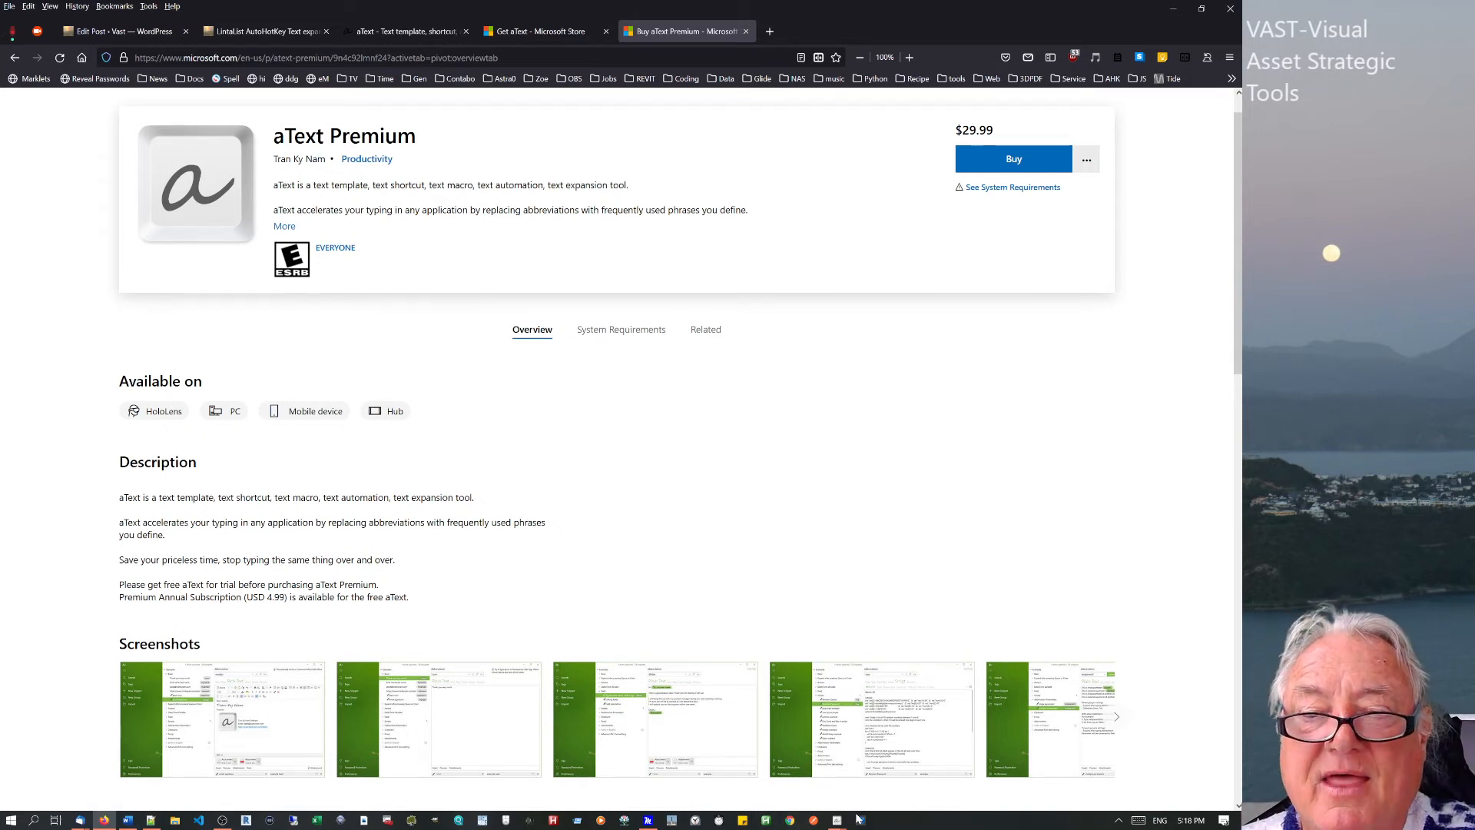
pyautogui.moveTo(837, 820)
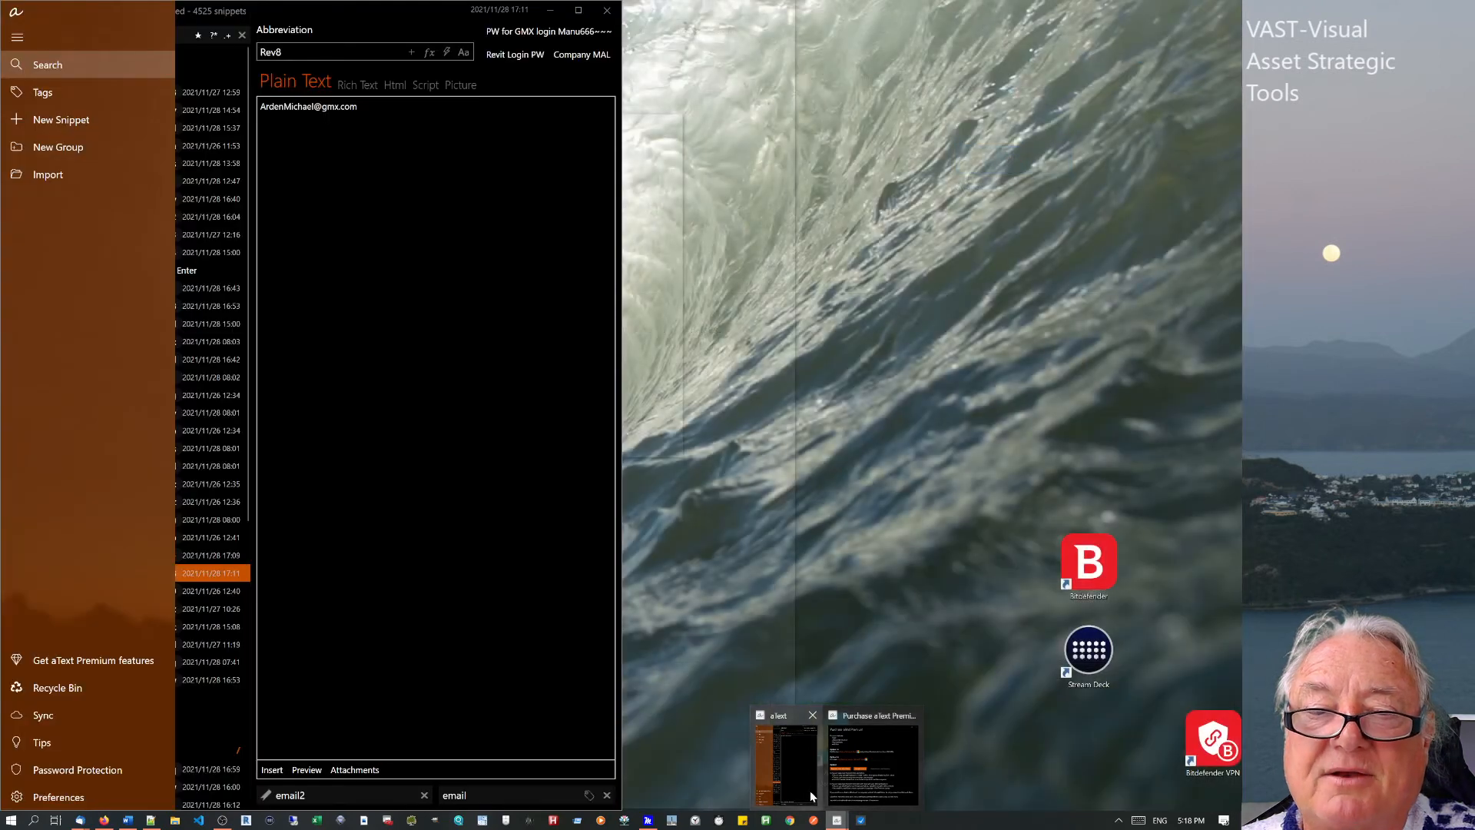
# In aText's Max group, view the sign-off and Thank you snippets and drag Microsoft Surface Book below Notepad++.
pyautogui.click(810, 791)
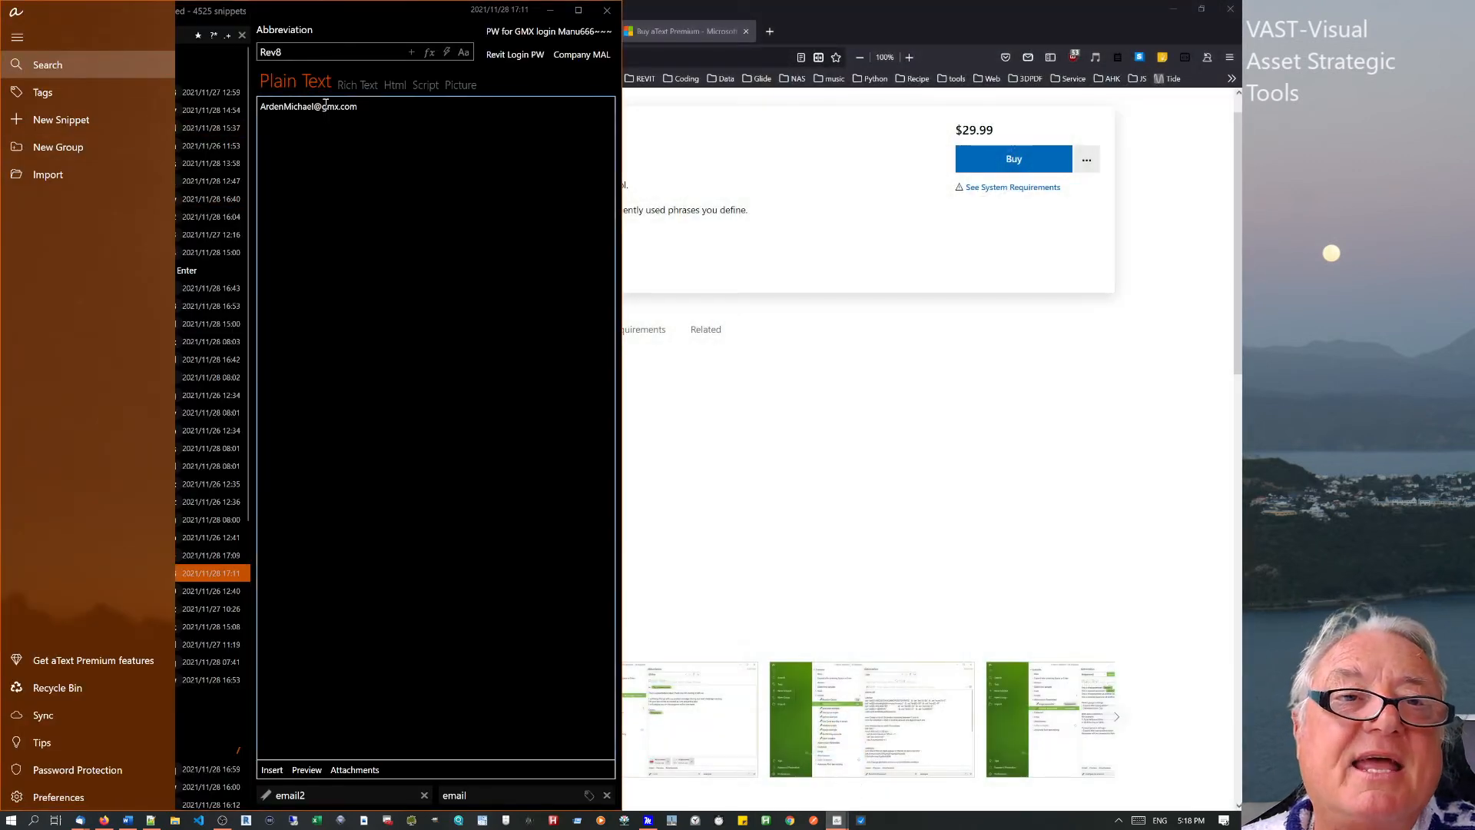
pyautogui.click(219, 56)
pyautogui.click(132, 218)
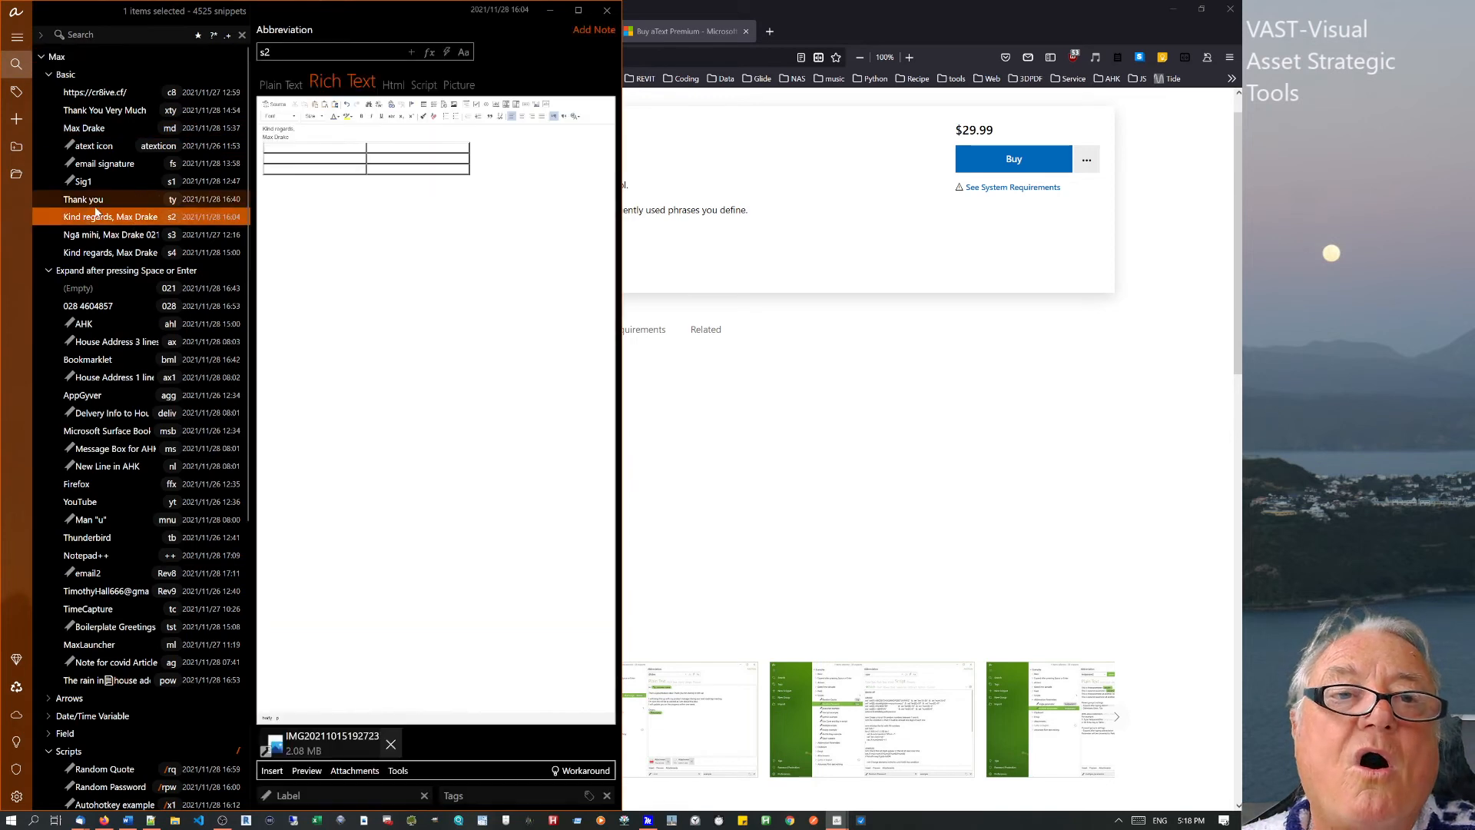
pyautogui.click(99, 203)
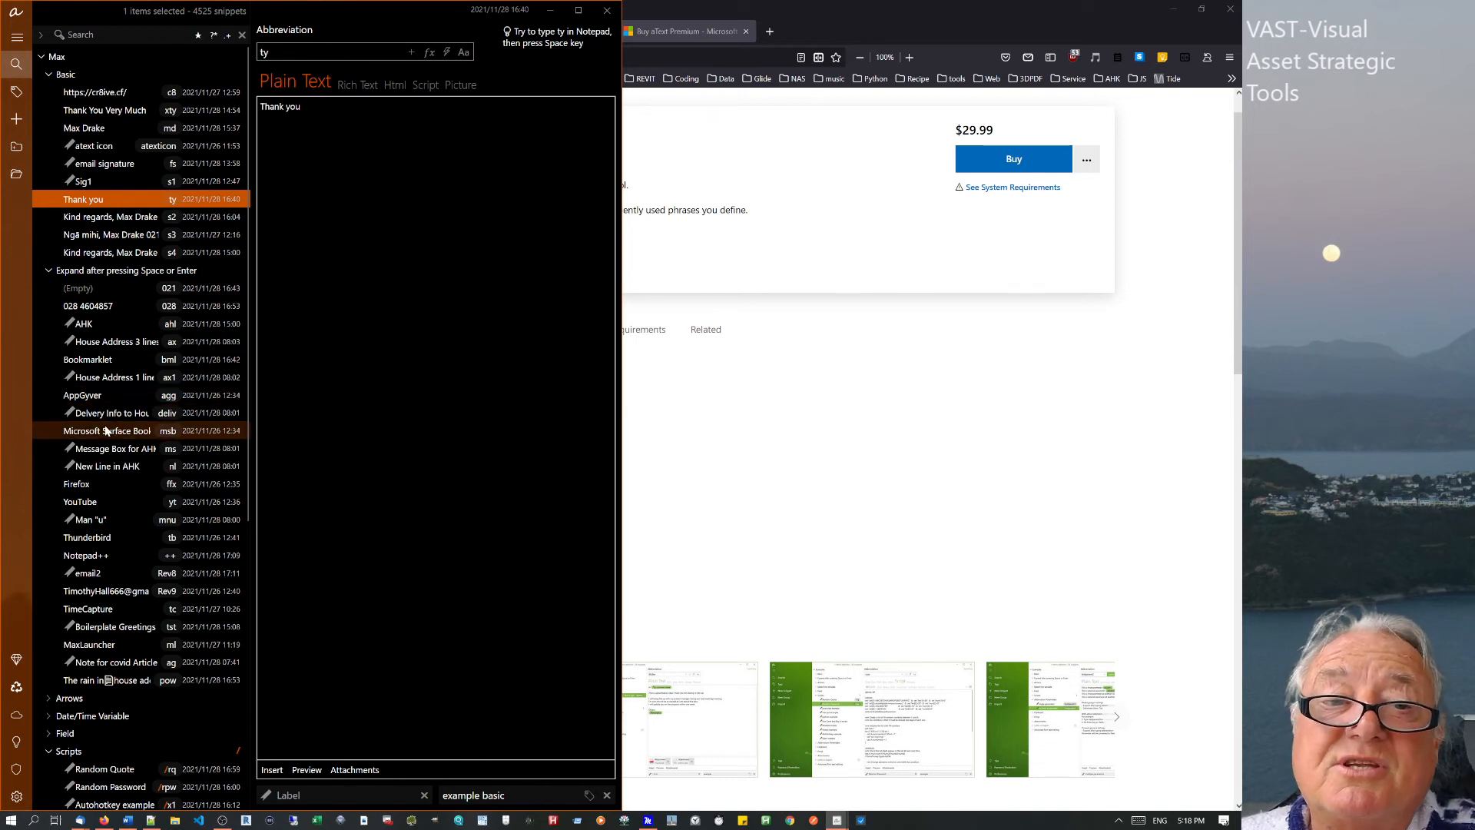
pyautogui.moveTo(108, 432); pyautogui.dragTo(98, 585)
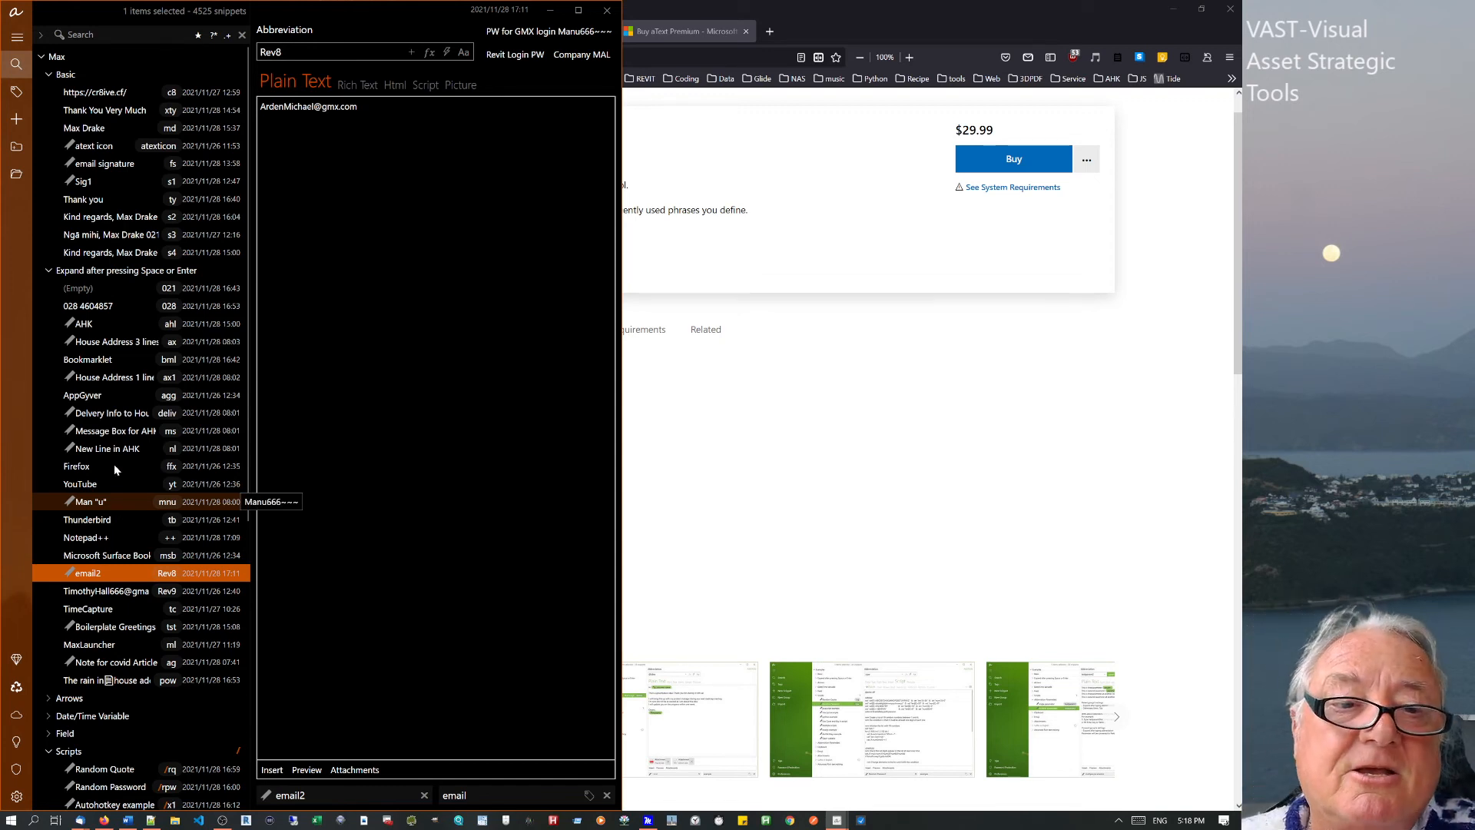
# Make the empty 021 snippet plain text containing 021 and save it.
pyautogui.click(127, 288)
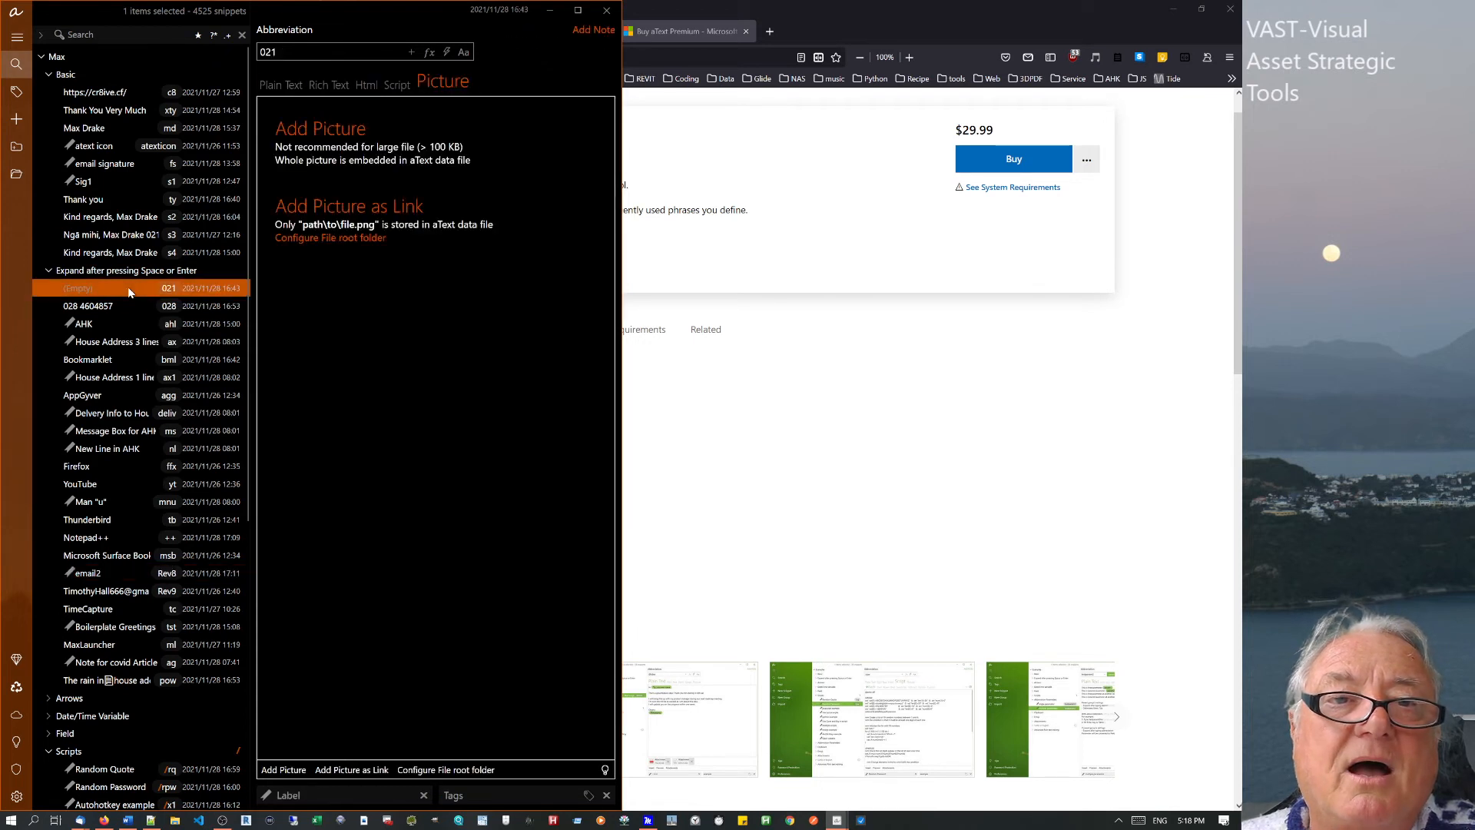
pyautogui.click(286, 85)
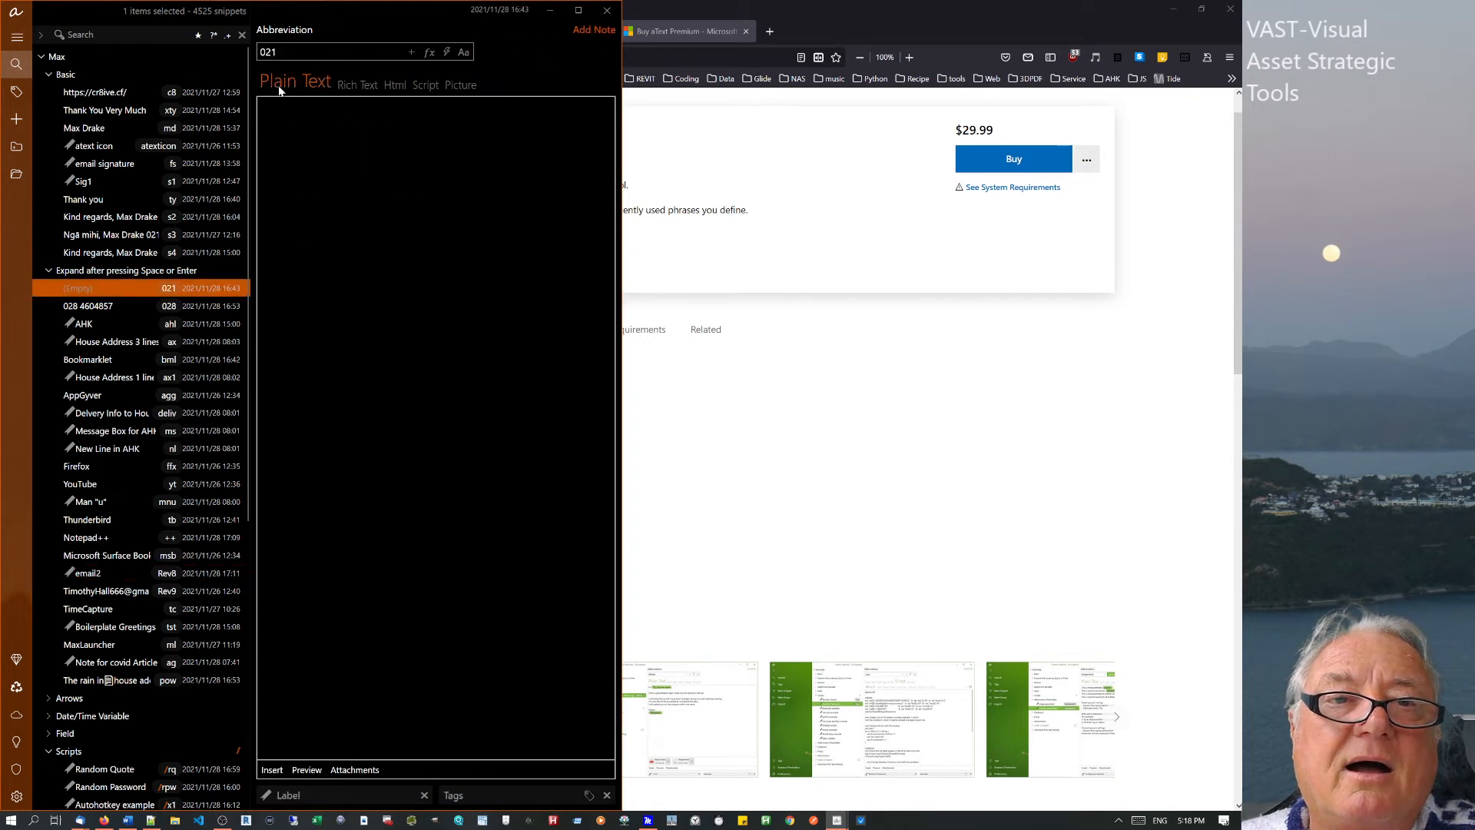
pyautogui.click(311, 123)
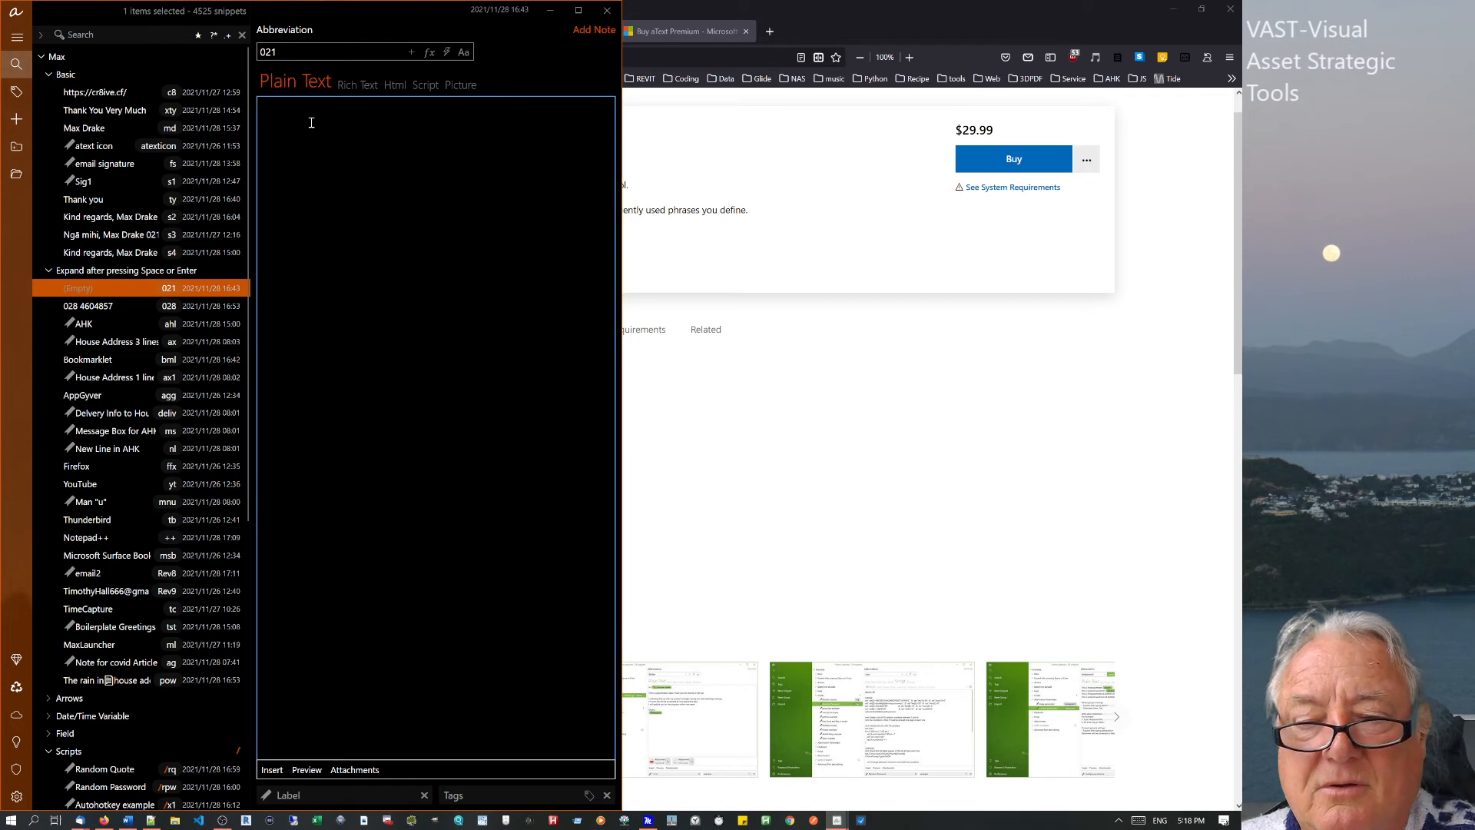
pyautogui.write('021')
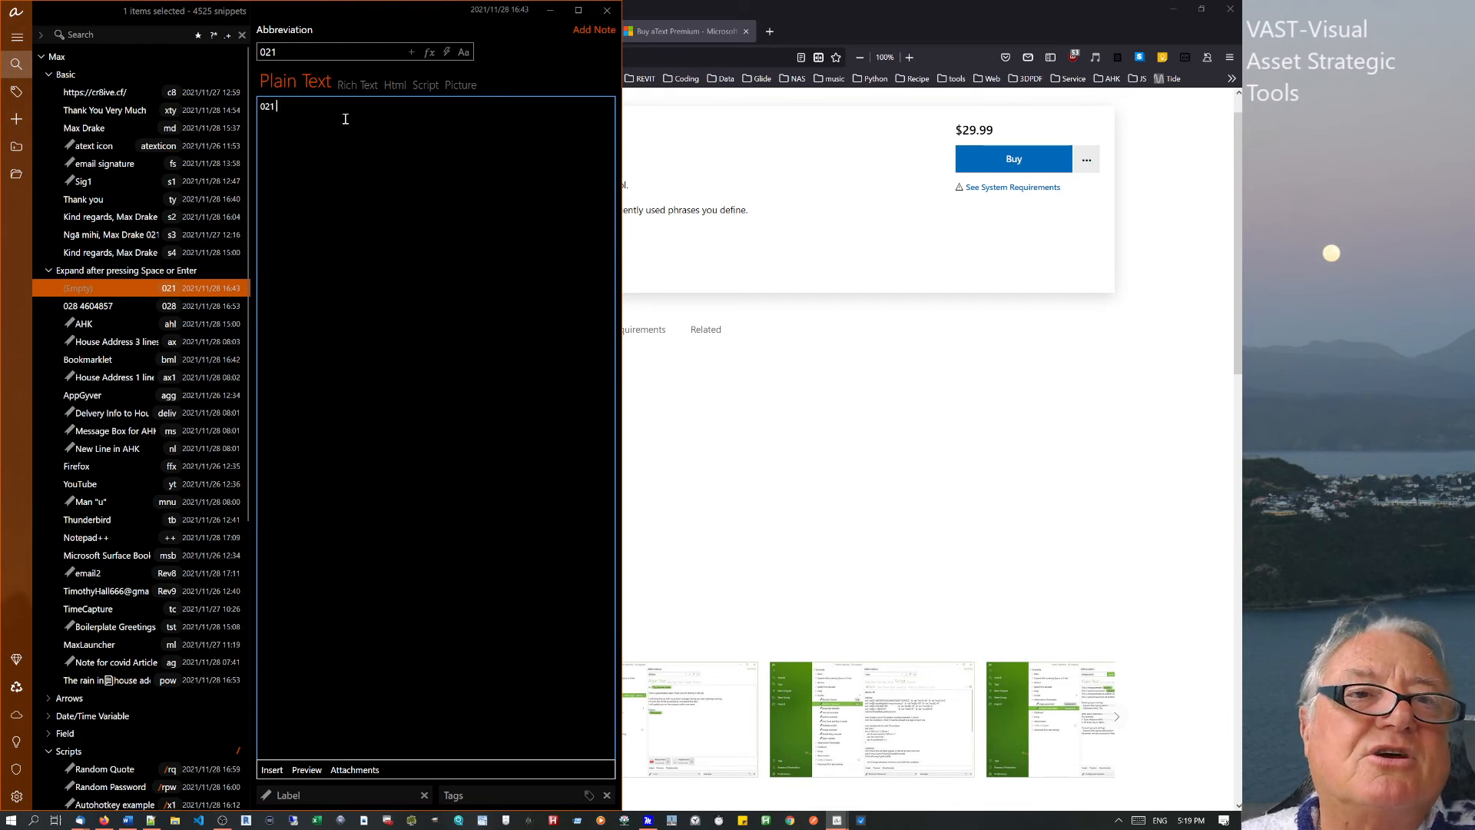
pyautogui.click(114, 272)
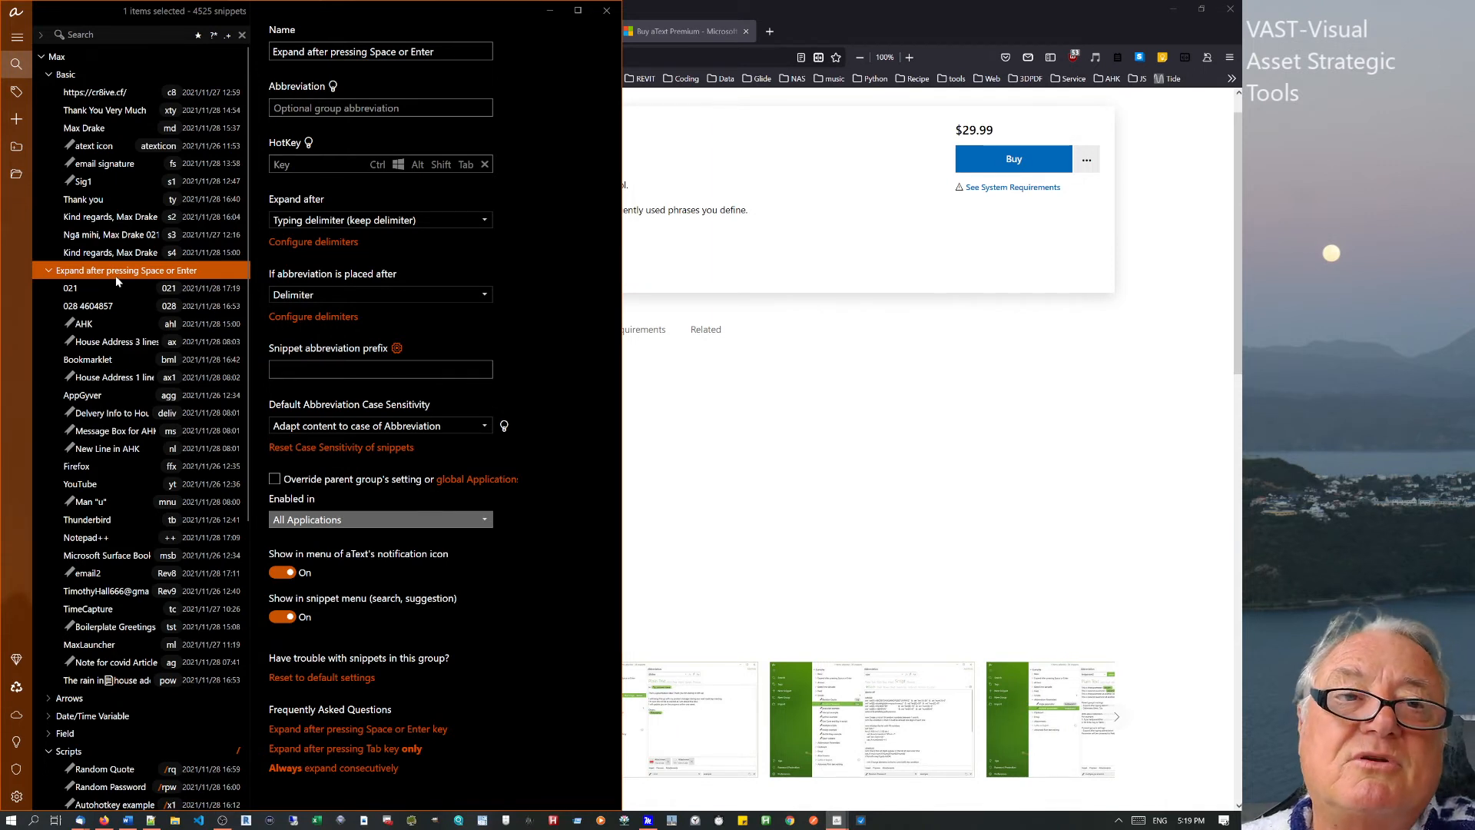
# Convert the atext icon snippet to an empty script, accepting the content-clearing warning.
pyautogui.click(166, 150)
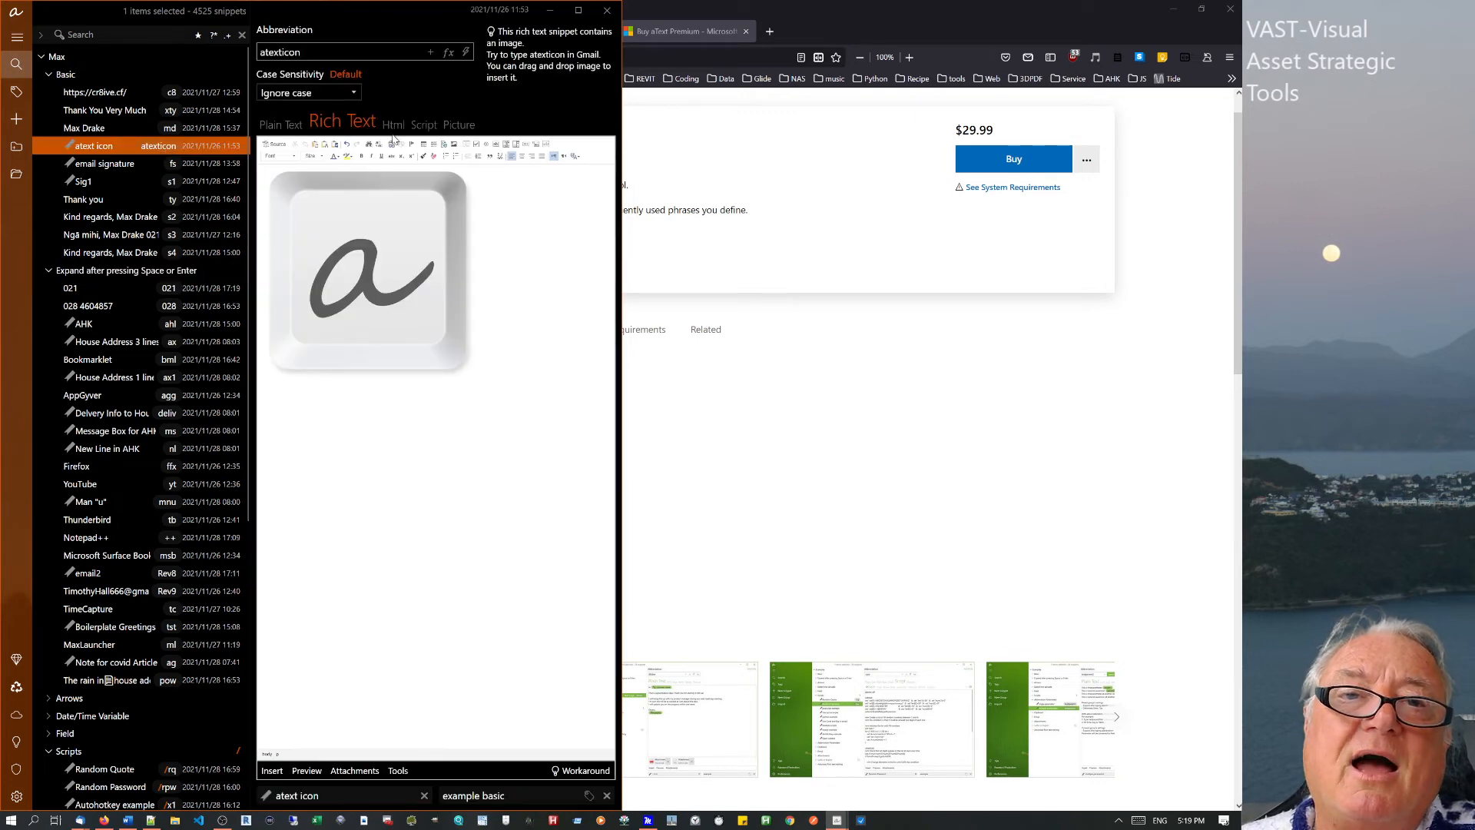
pyautogui.click(435, 129)
pyautogui.click(435, 125)
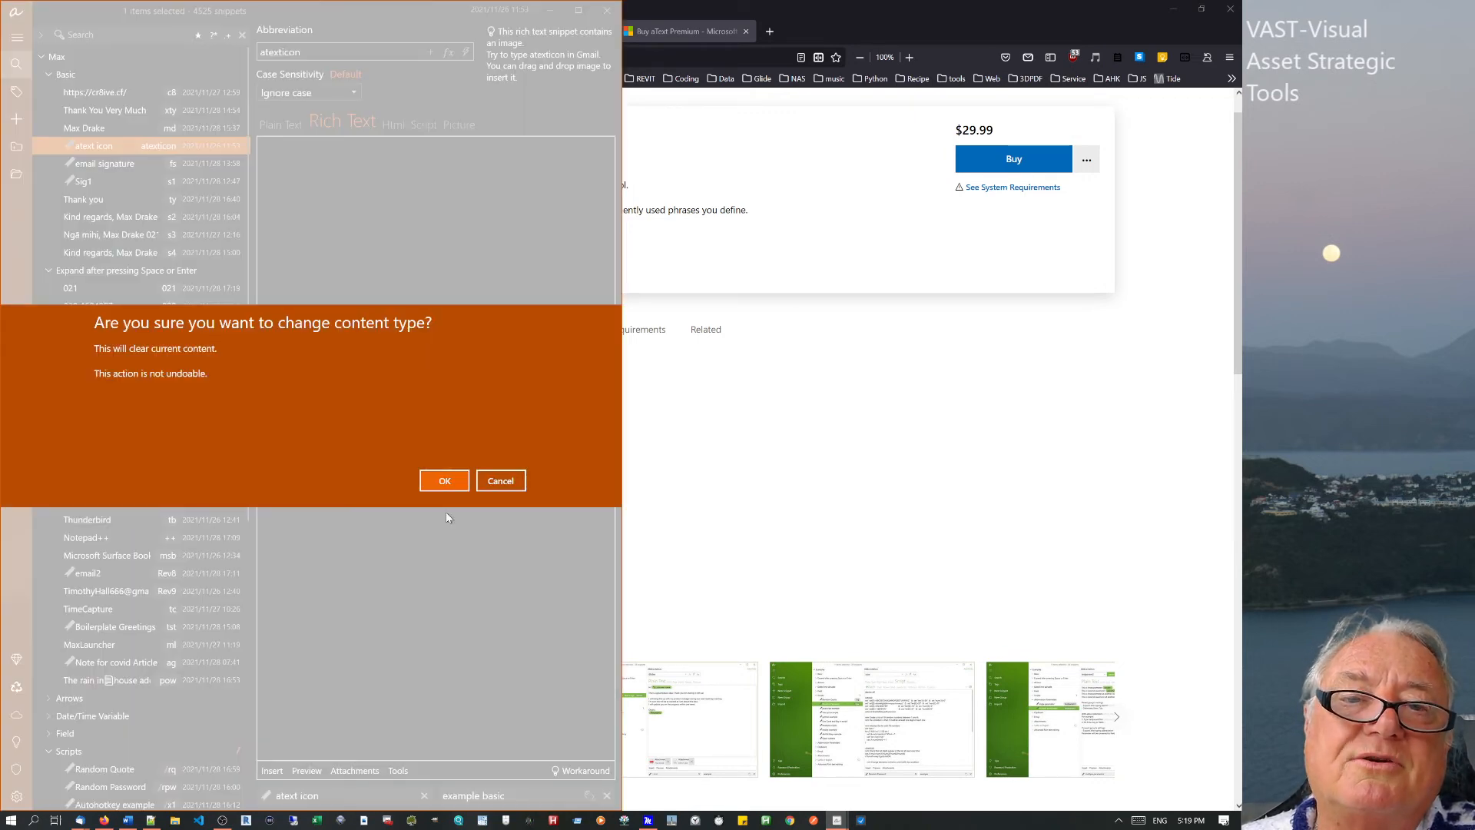
pyautogui.click(453, 489)
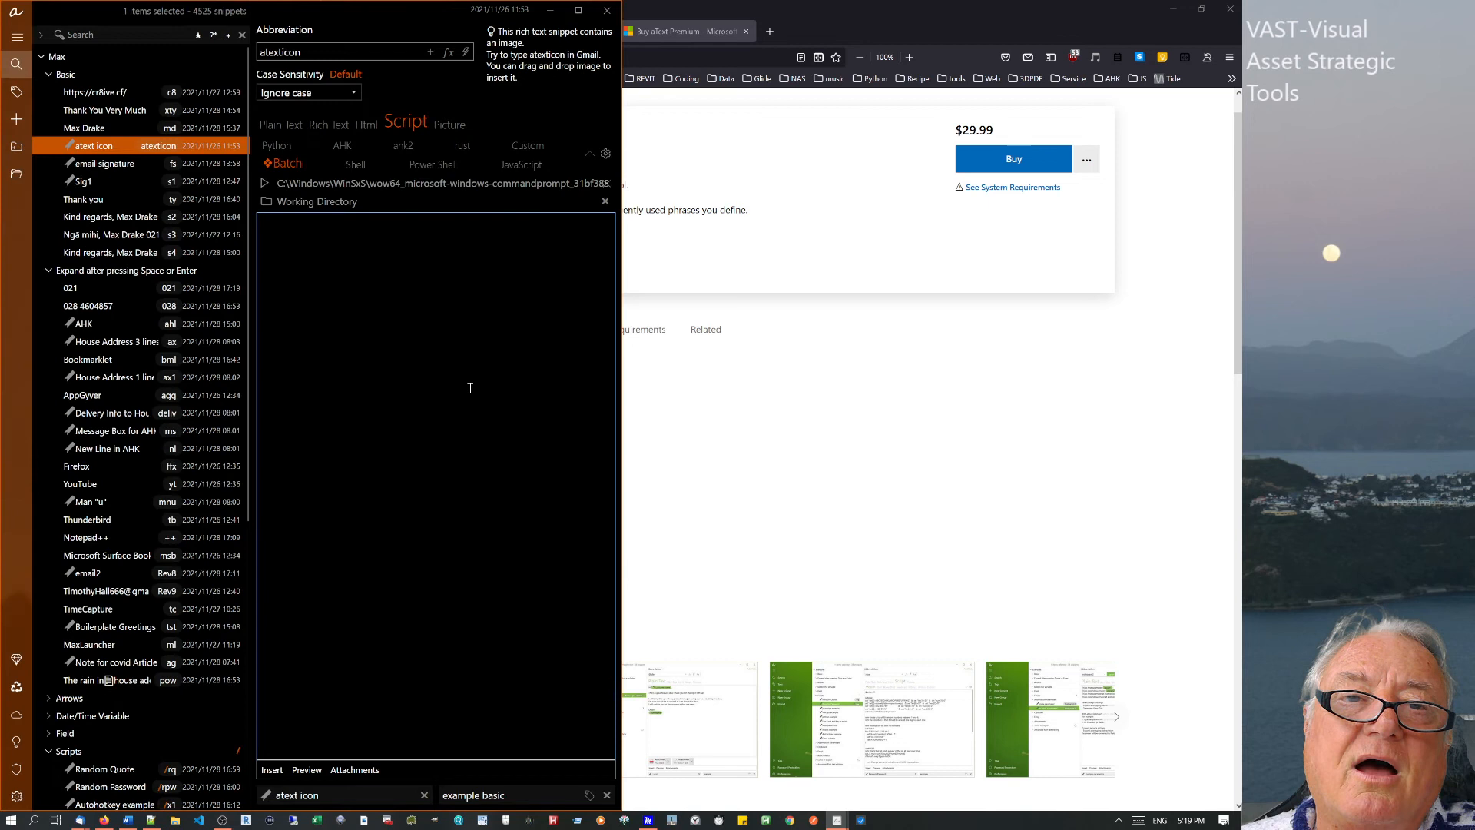
pyautogui.click(398, 247)
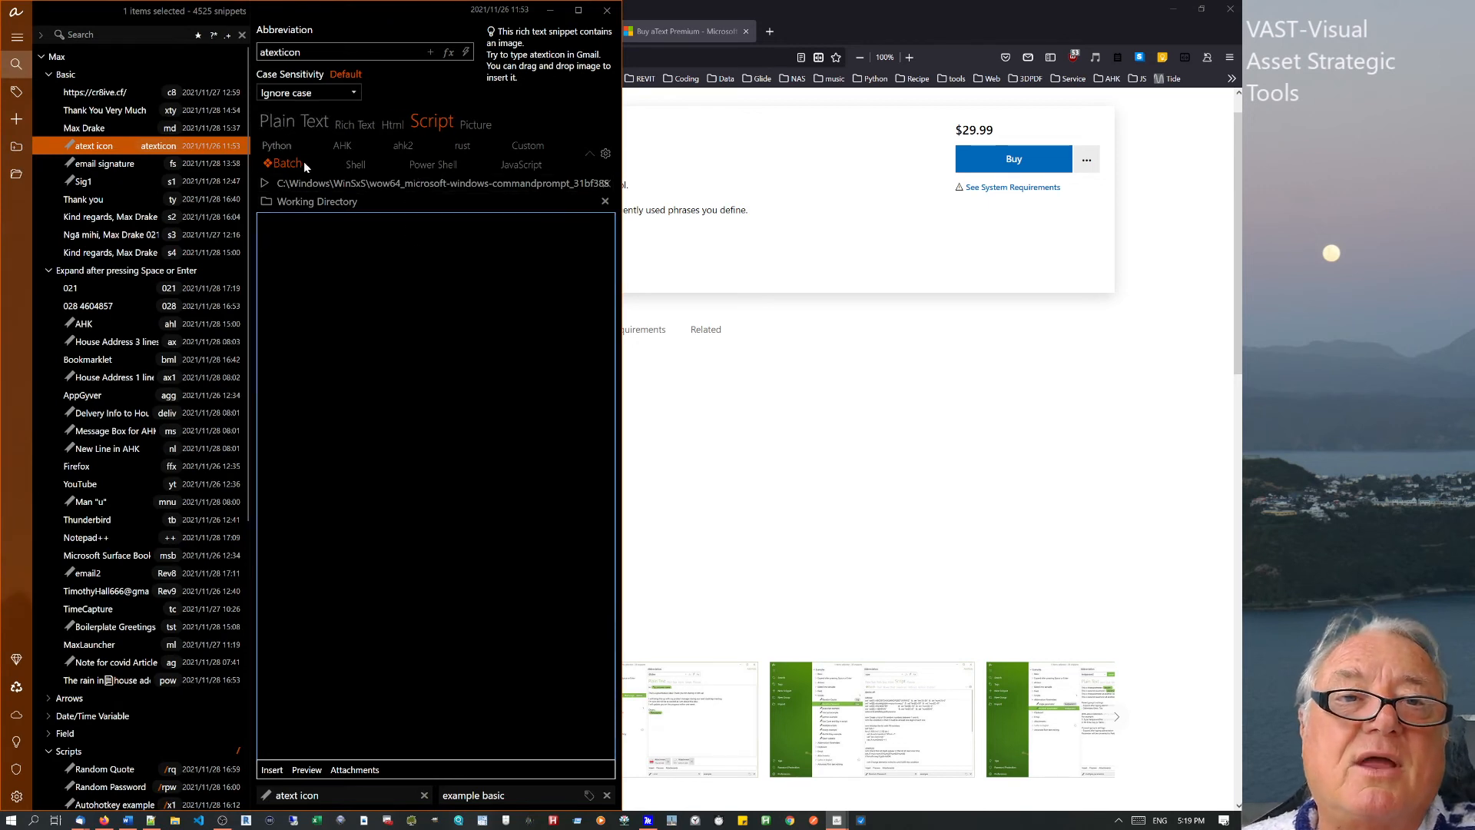
# Change the Scripts group's snippet abbreviation prefix from / to \.
pyautogui.click(54, 751)
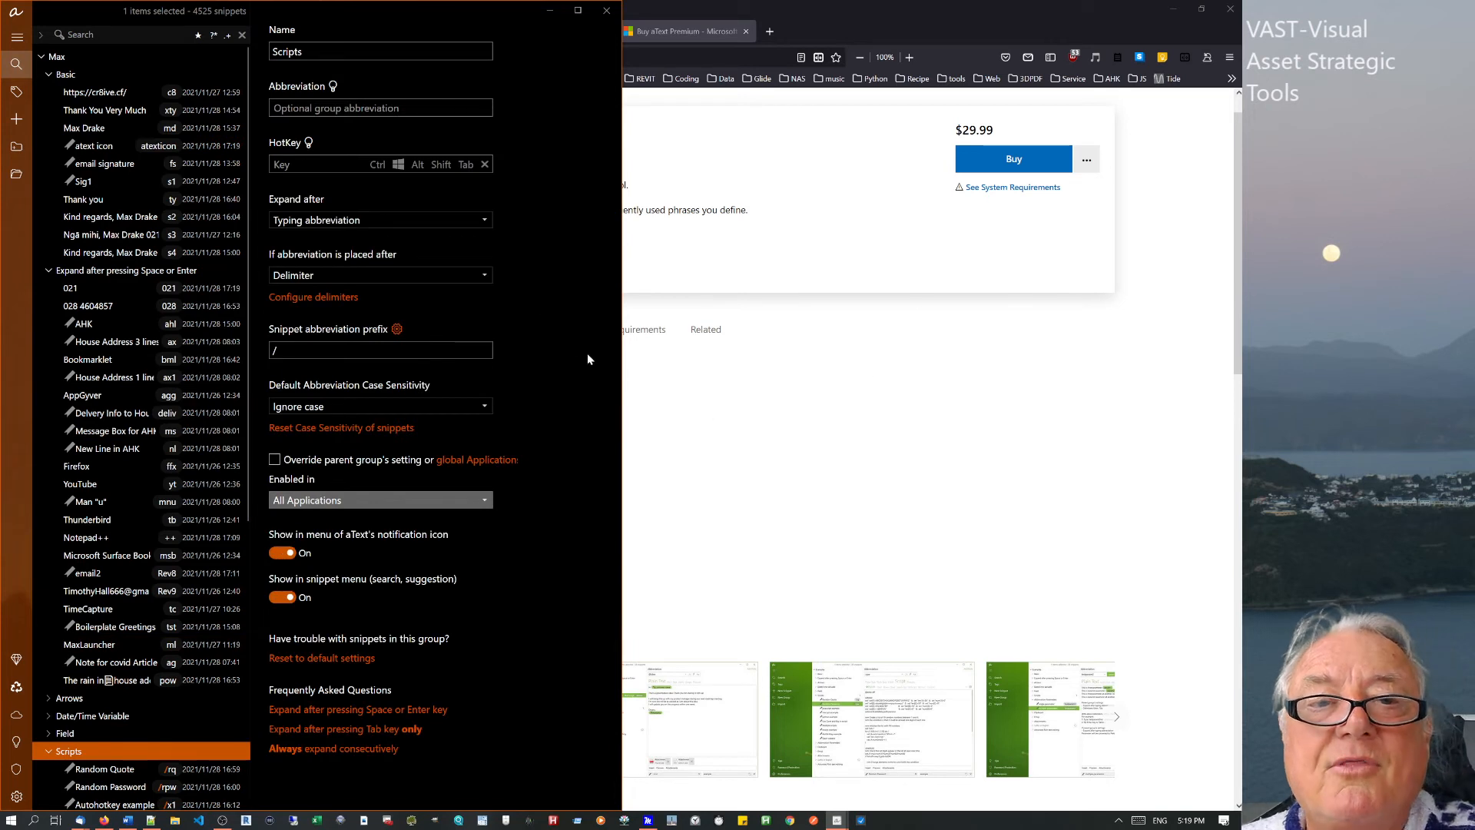
pyautogui.click(273, 351)
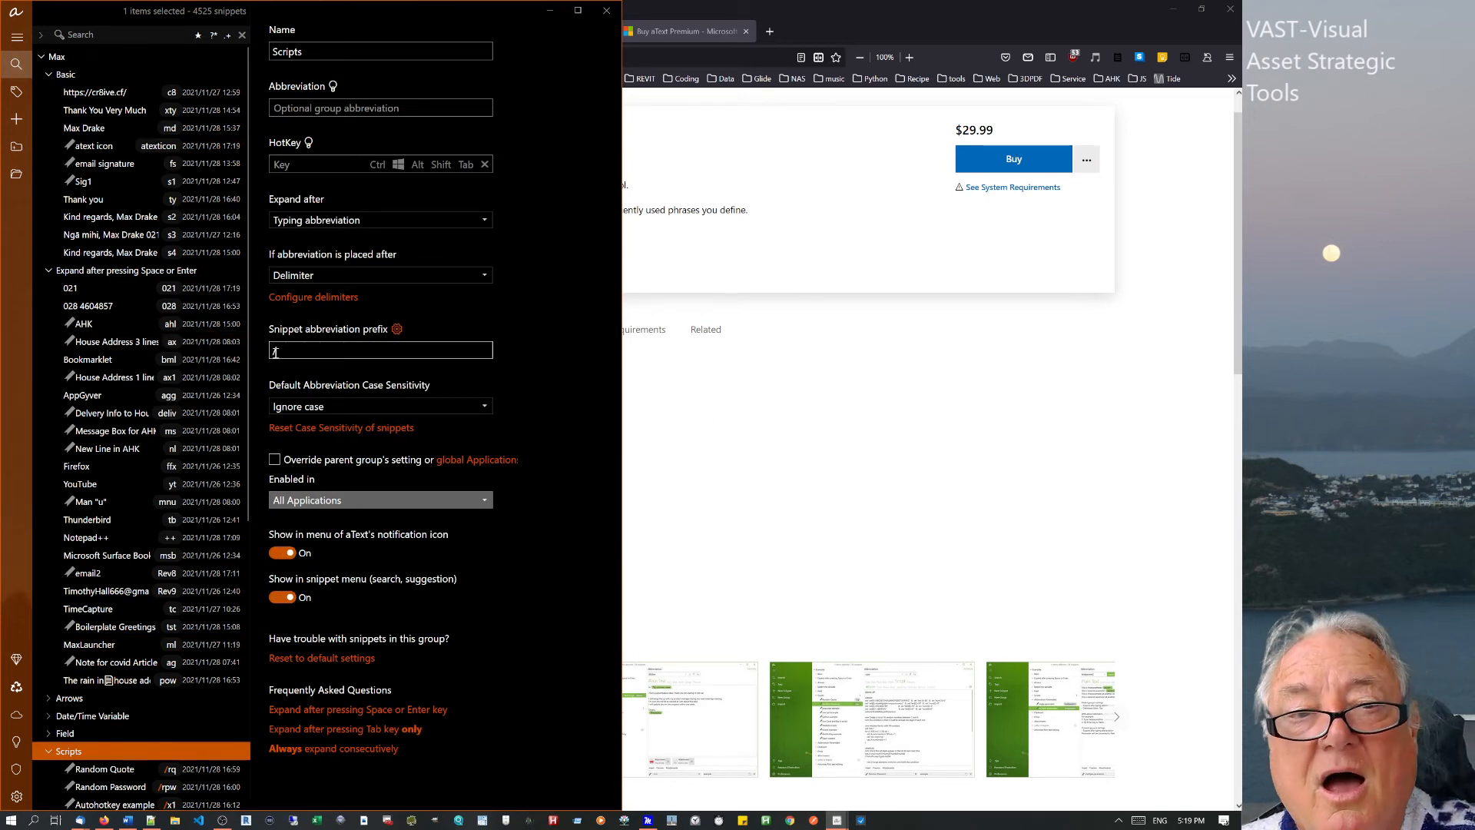
pyautogui.press('Delete')
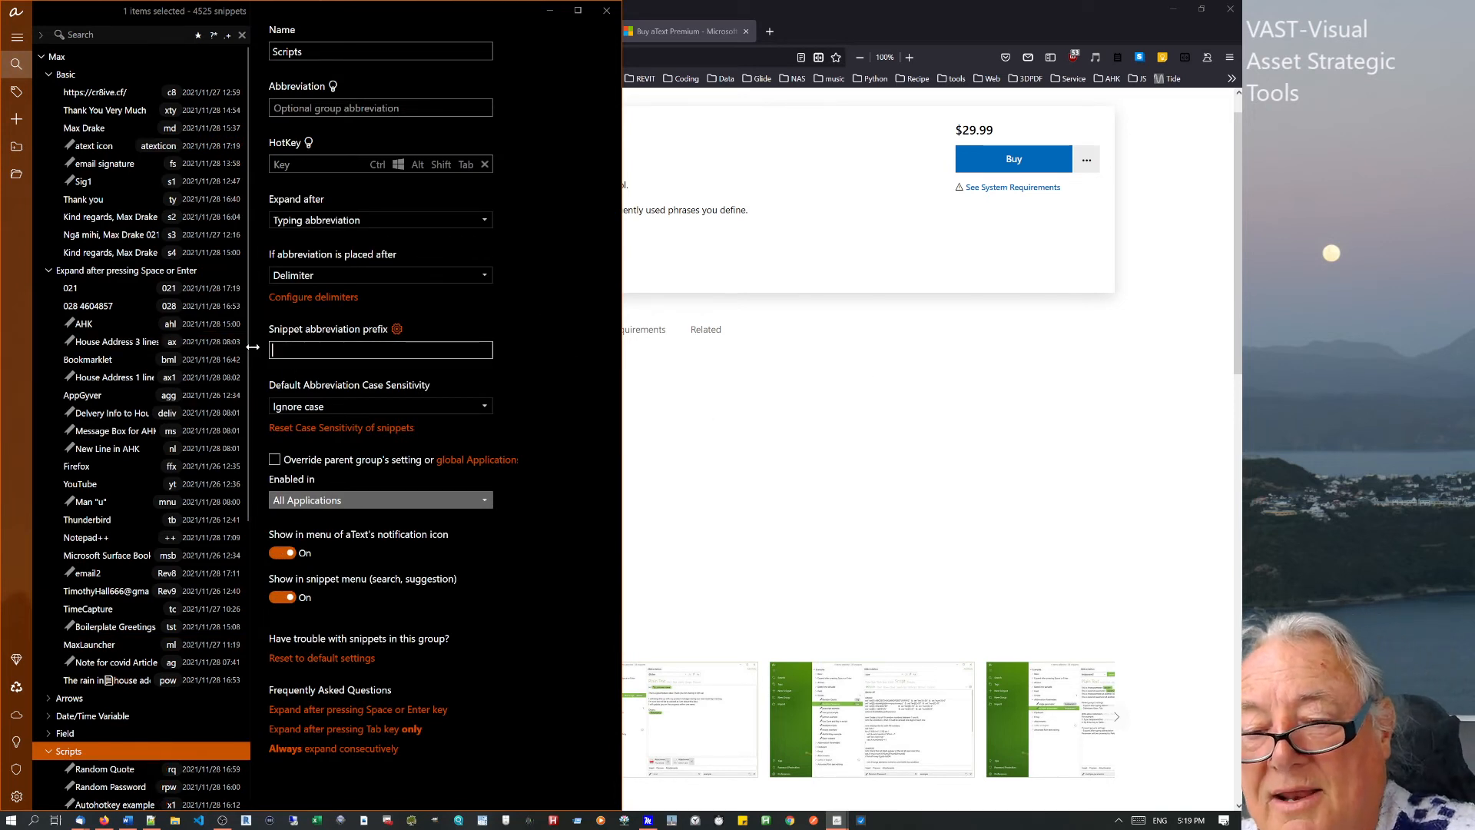
pyautogui.write('\\')
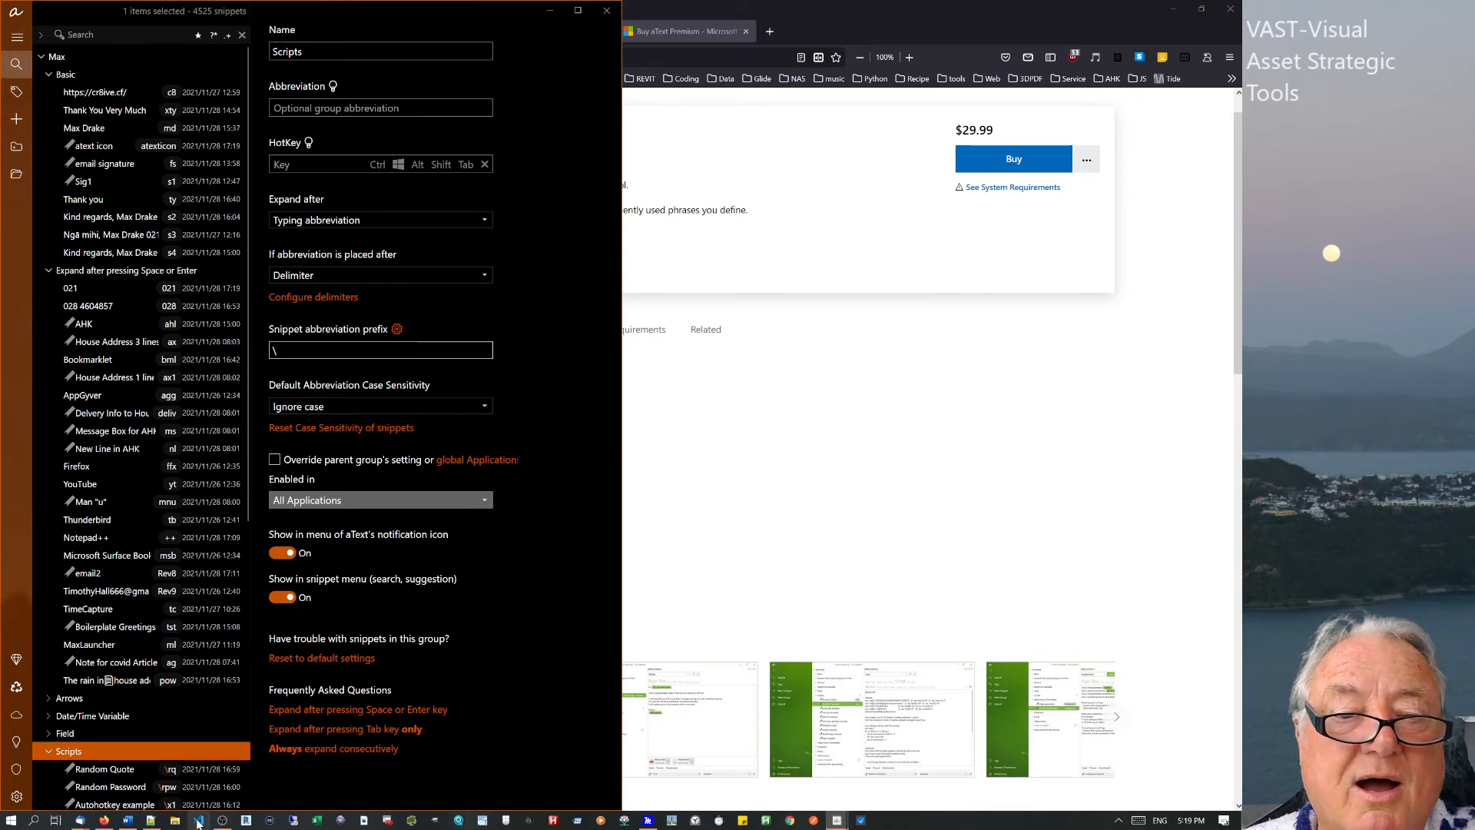
pyautogui.click(131, 821)
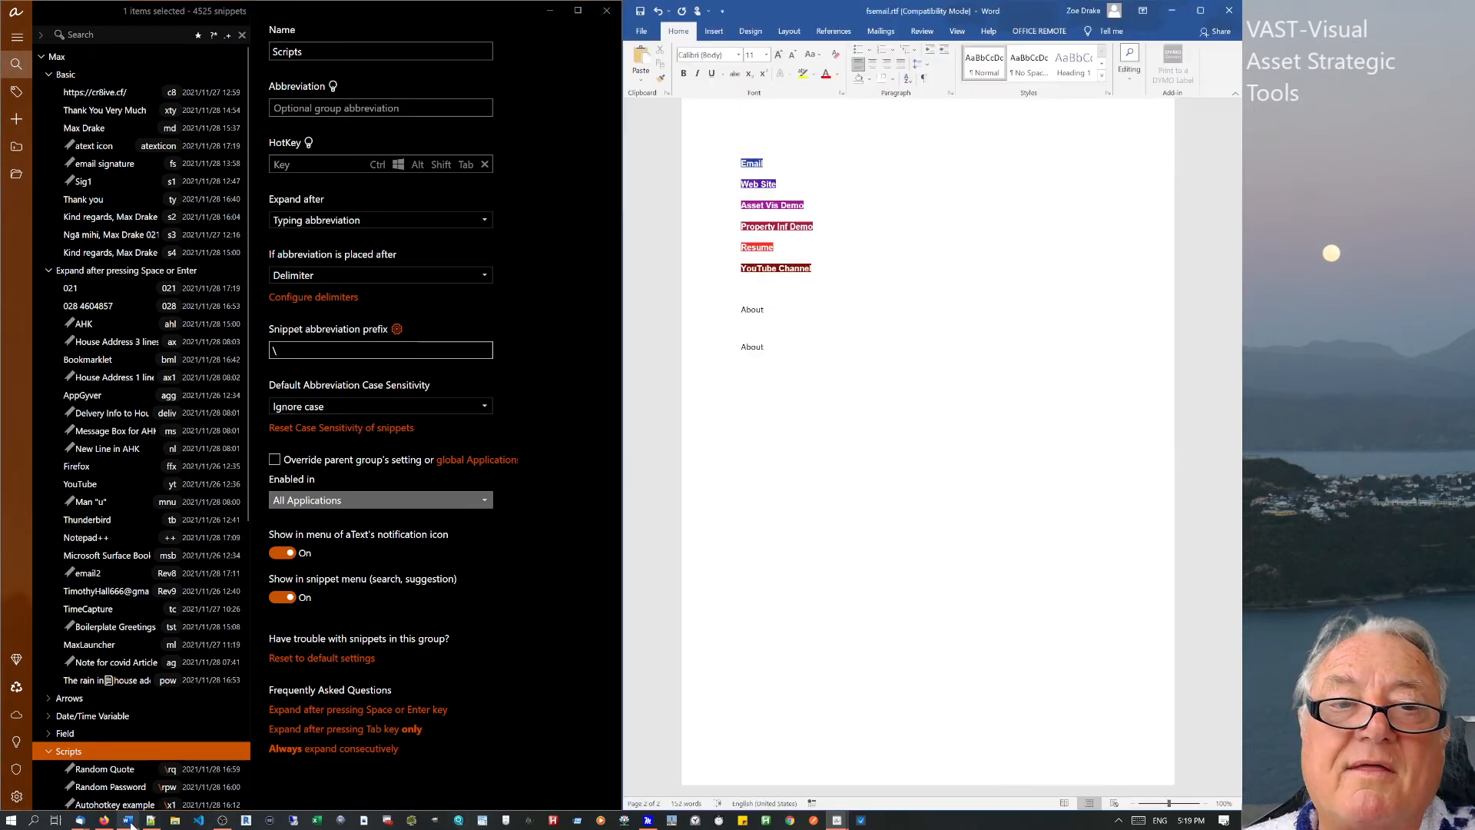
# Set the Scripts prefix to = and test it in Word, inserting msgbox Hello World via =1.
pyautogui.click(297, 351)
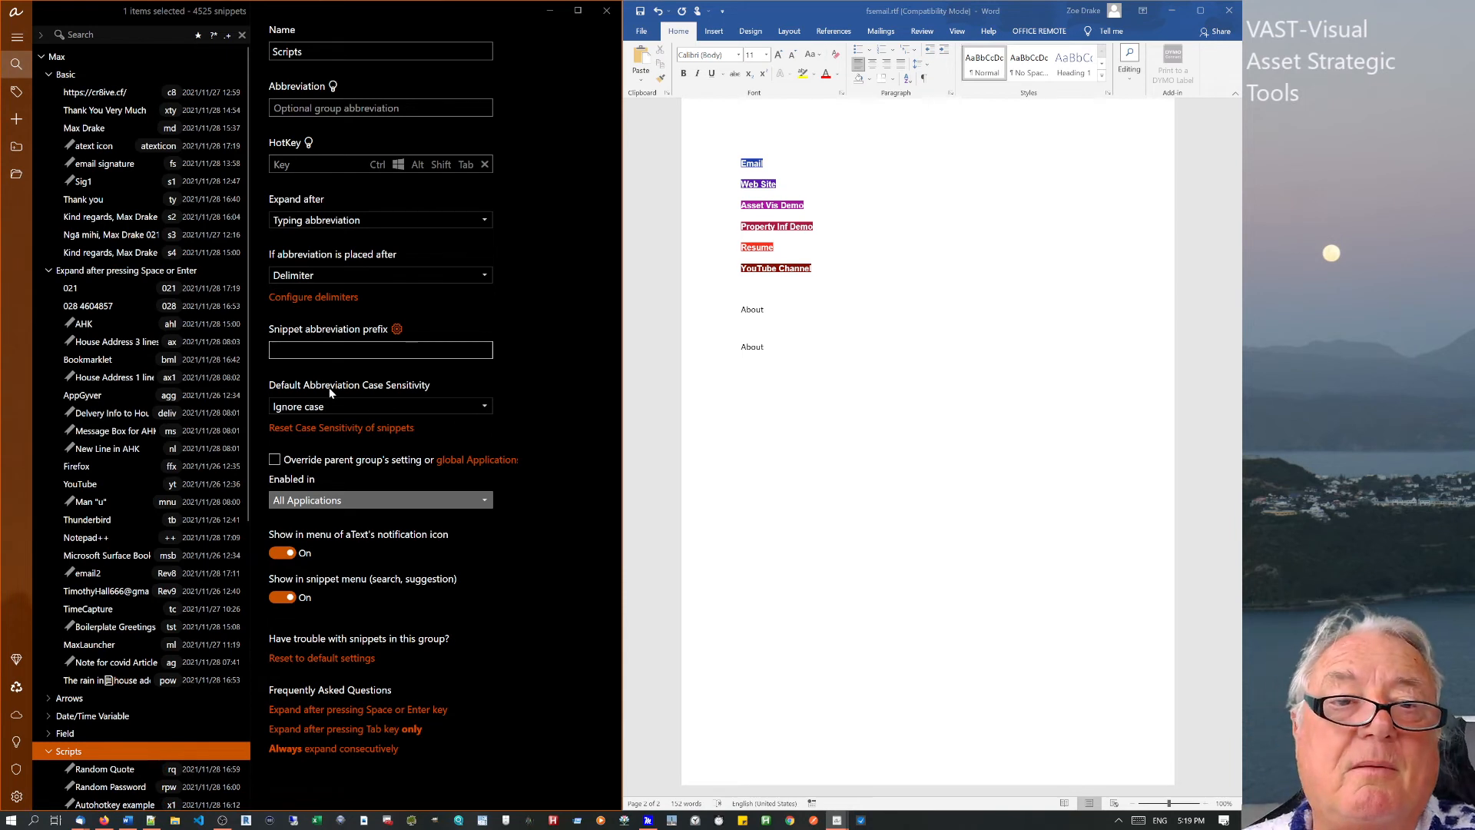
pyautogui.write('=')
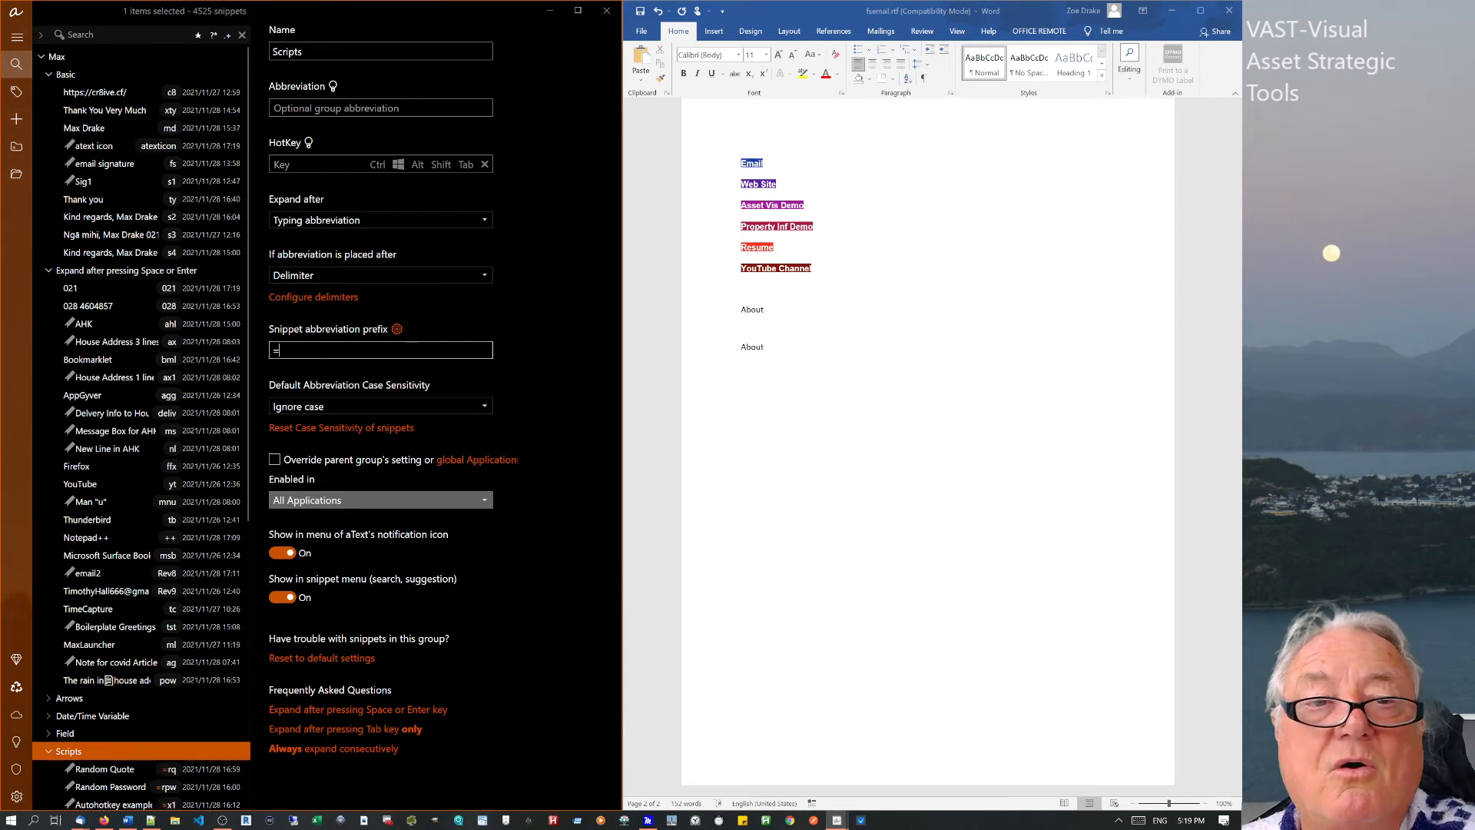
pyautogui.click(776, 392)
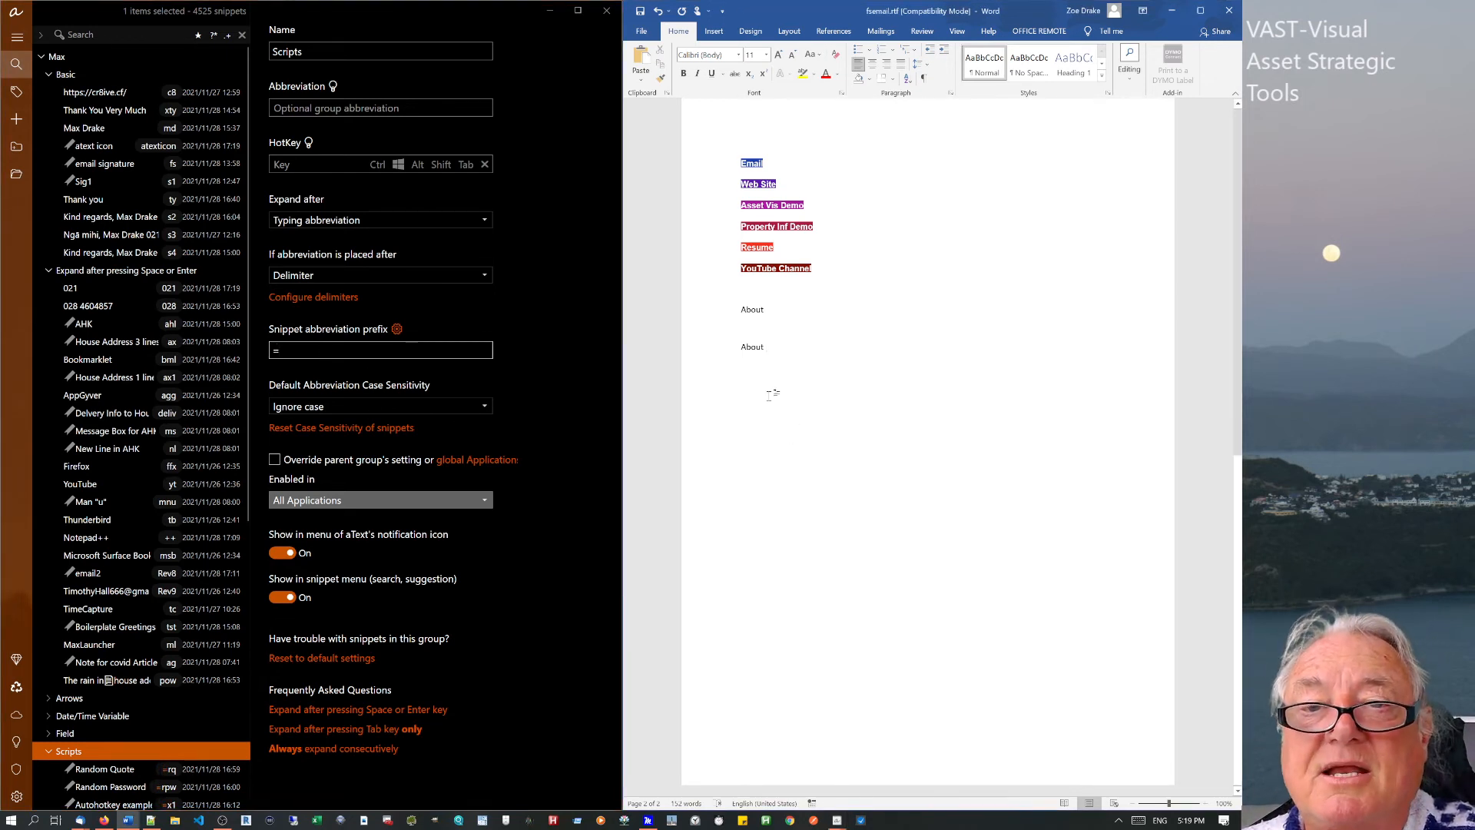
pyautogui.write('=')
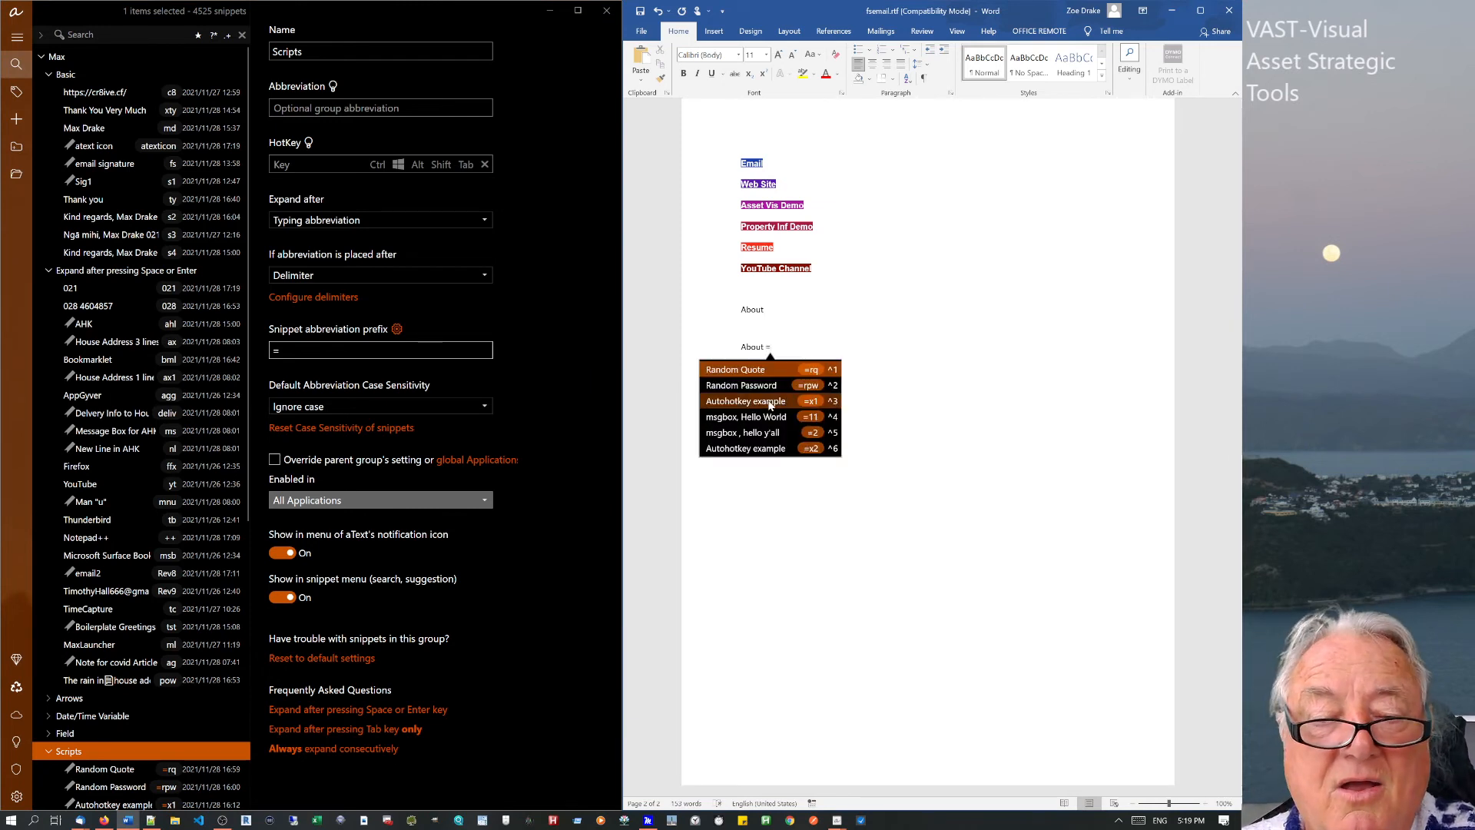
pyautogui.write('1')
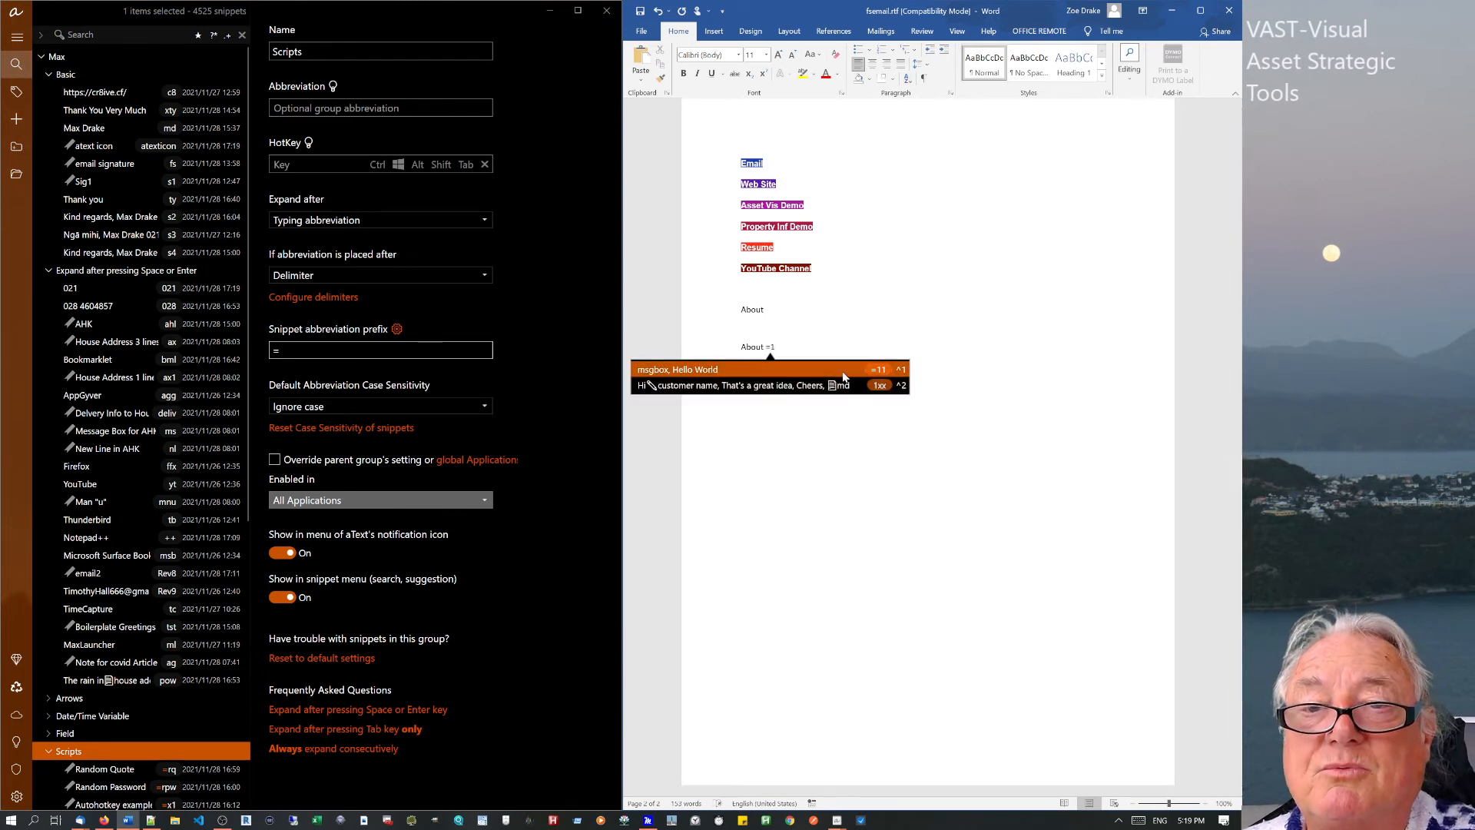
pyautogui.click(863, 371)
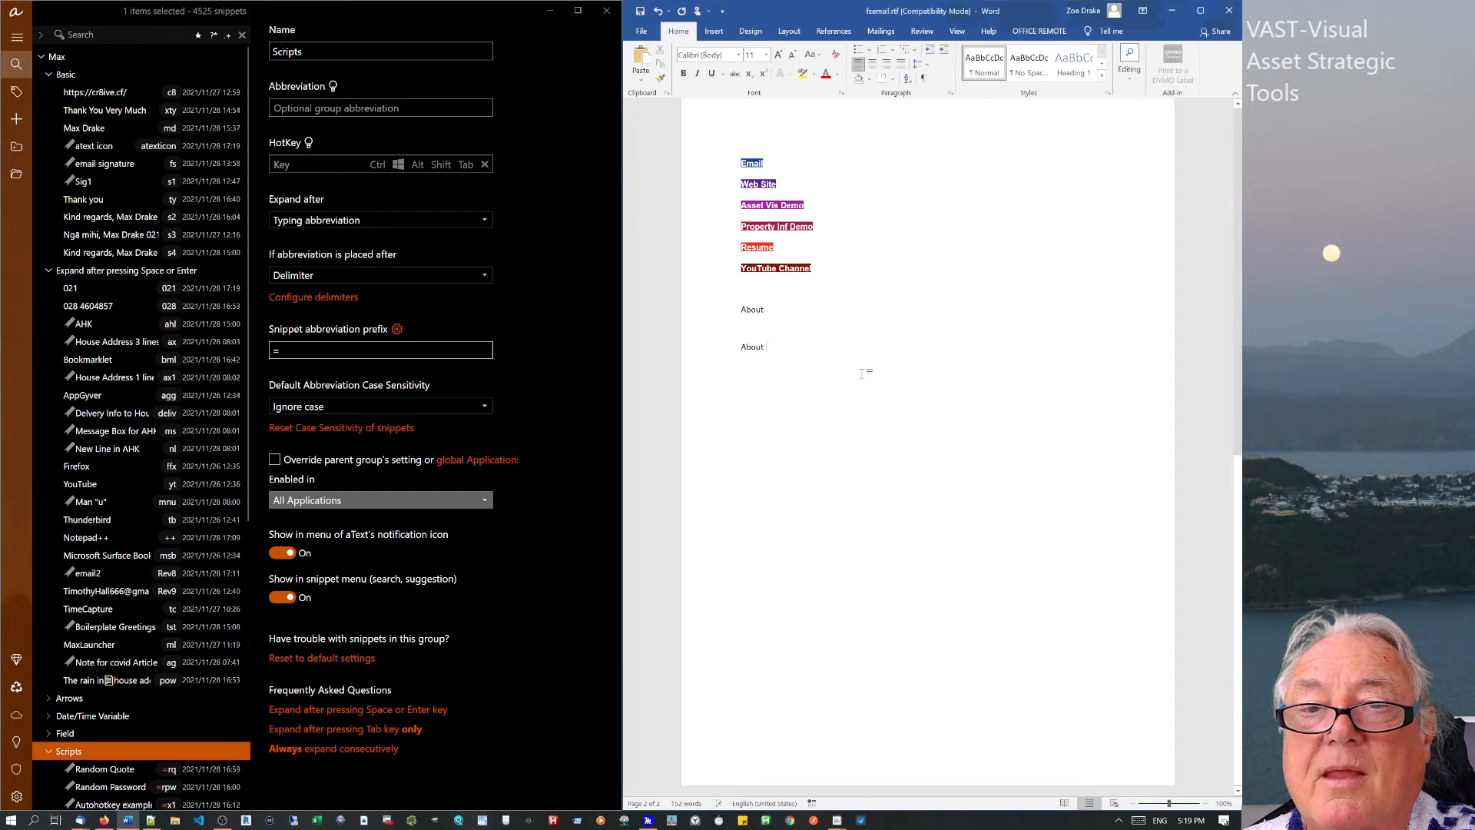
# Type = on a new line, dismiss the snippet suggestions, and delete the stray character.
pyautogui.click(764, 358)
pyautogui.press('Return')
pyautogui.write('=')
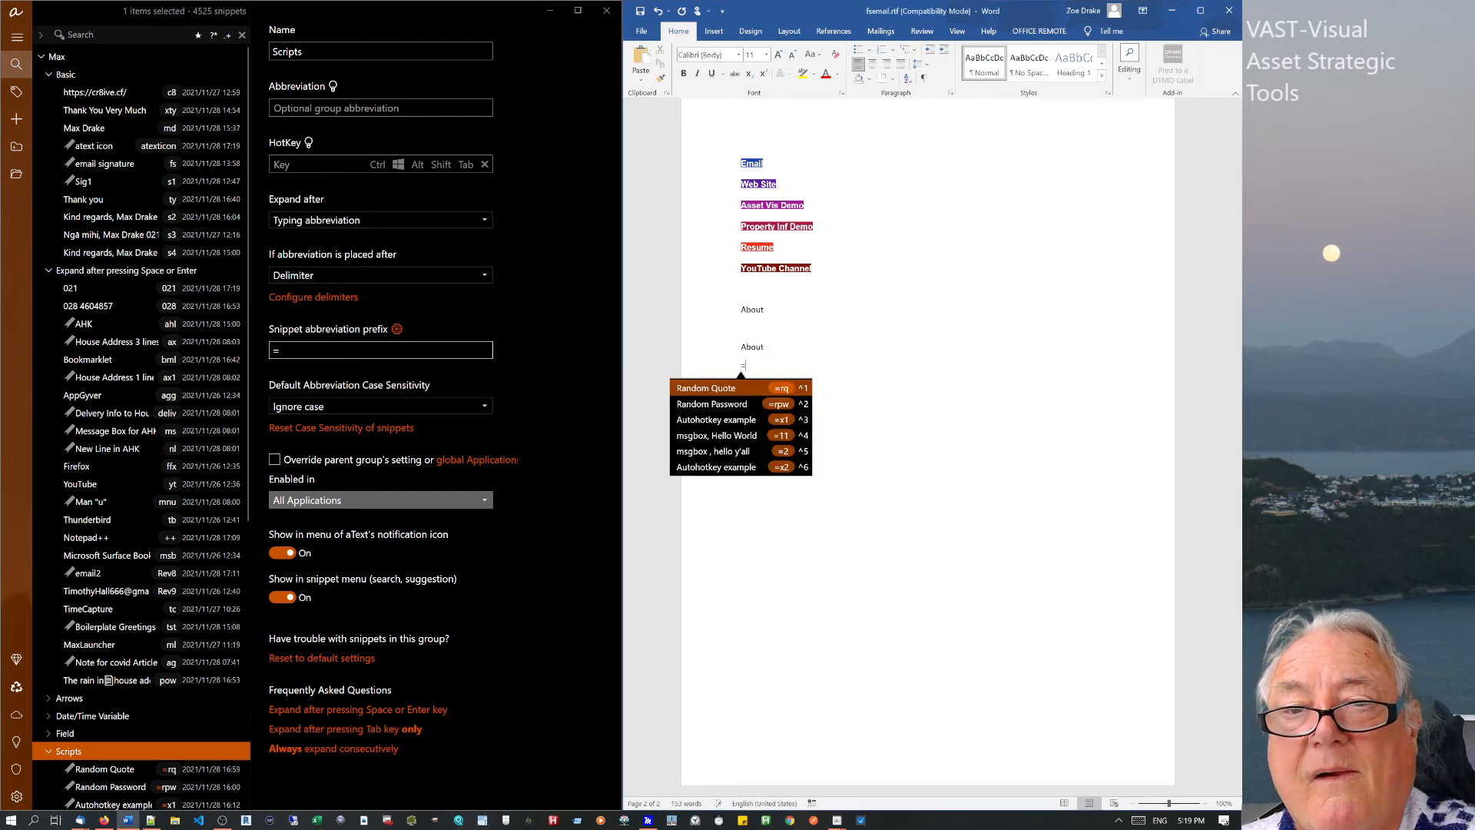
pyautogui.press('Escape')
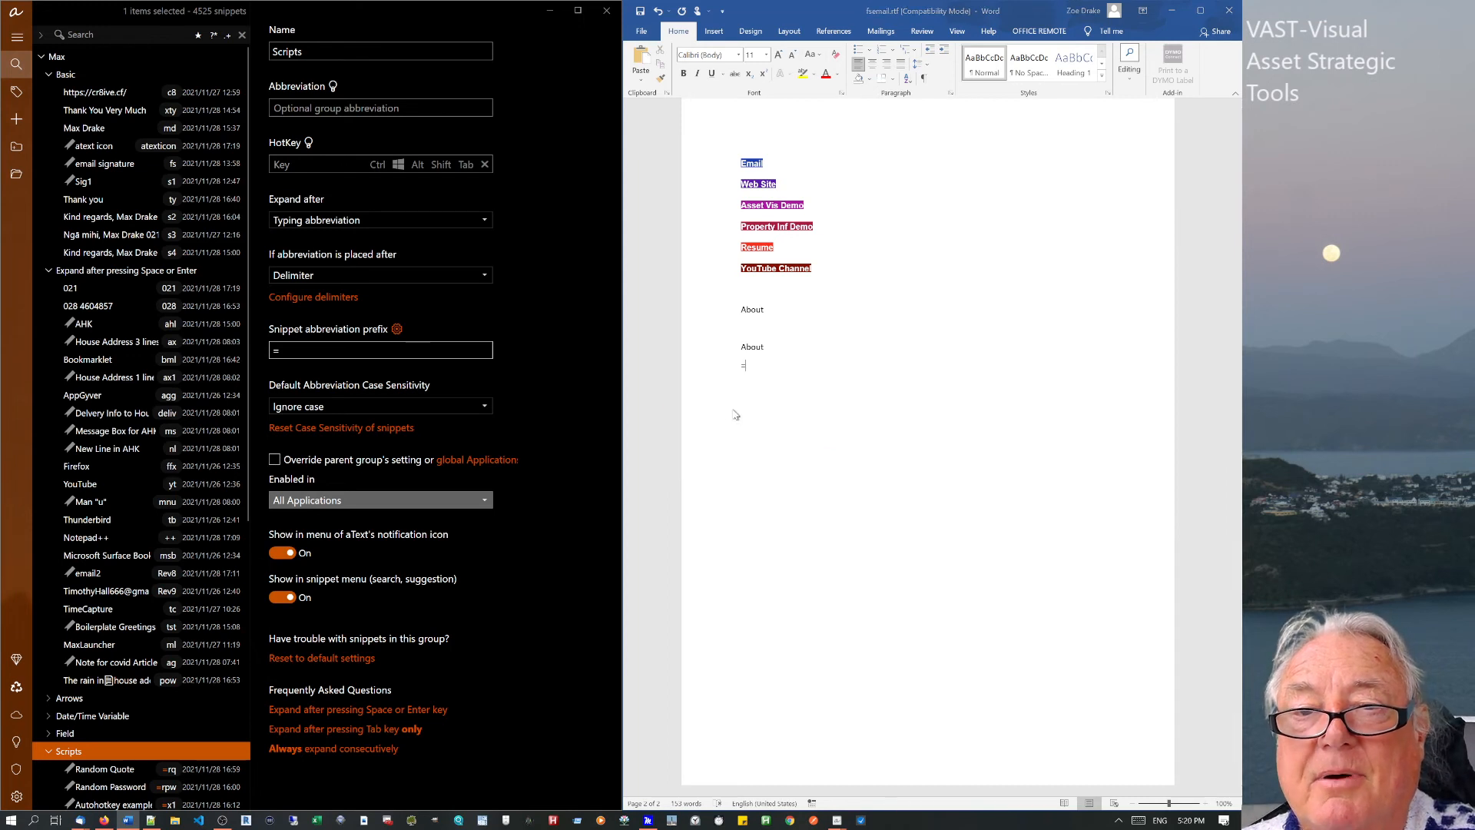
pyautogui.click(729, 414)
pyautogui.press('Delete')
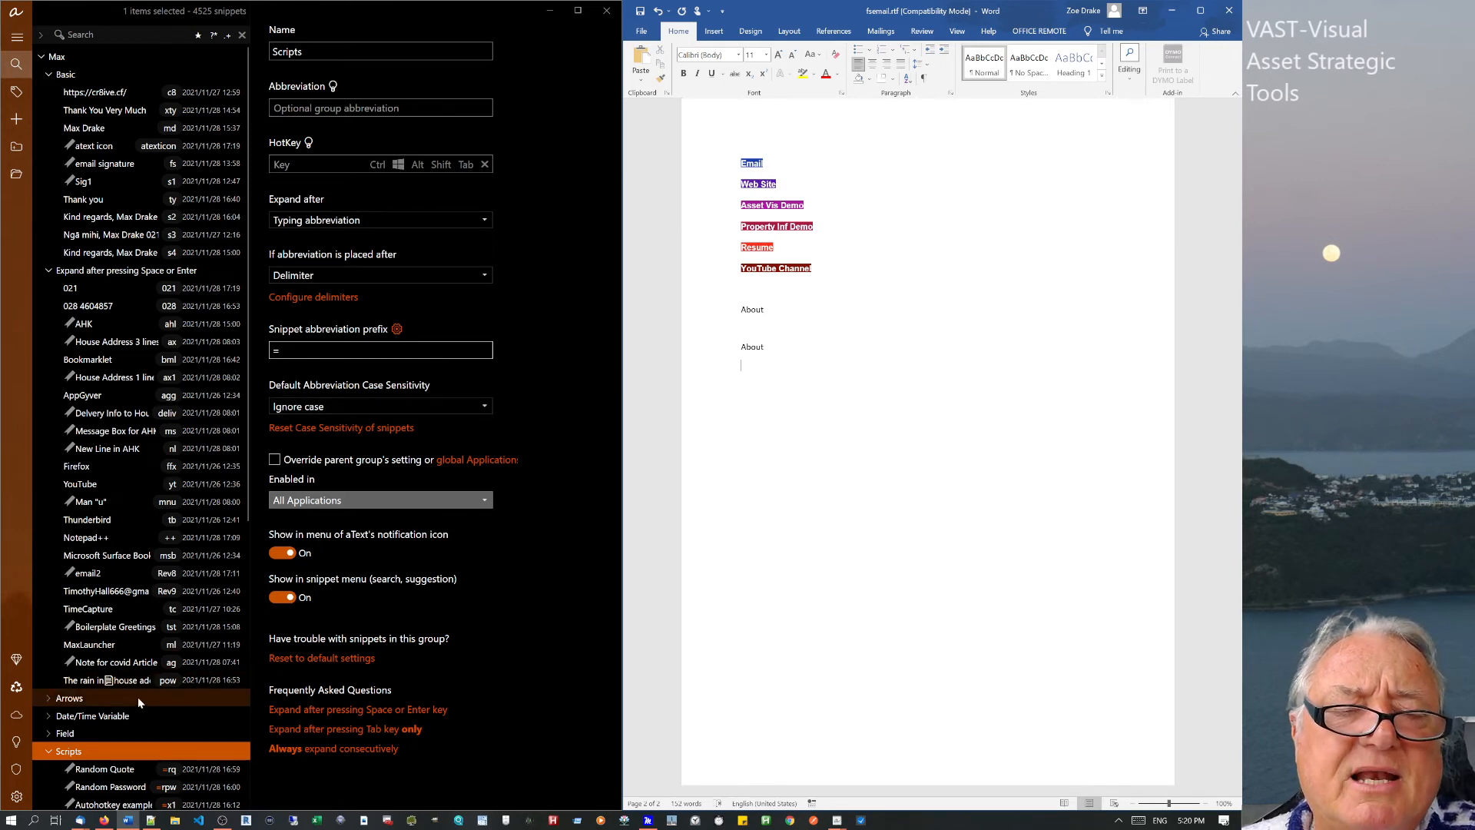
# Switch the Random Quote snippet from an AHK script to a Batch script run via command prompt.
pyautogui.click(98, 771)
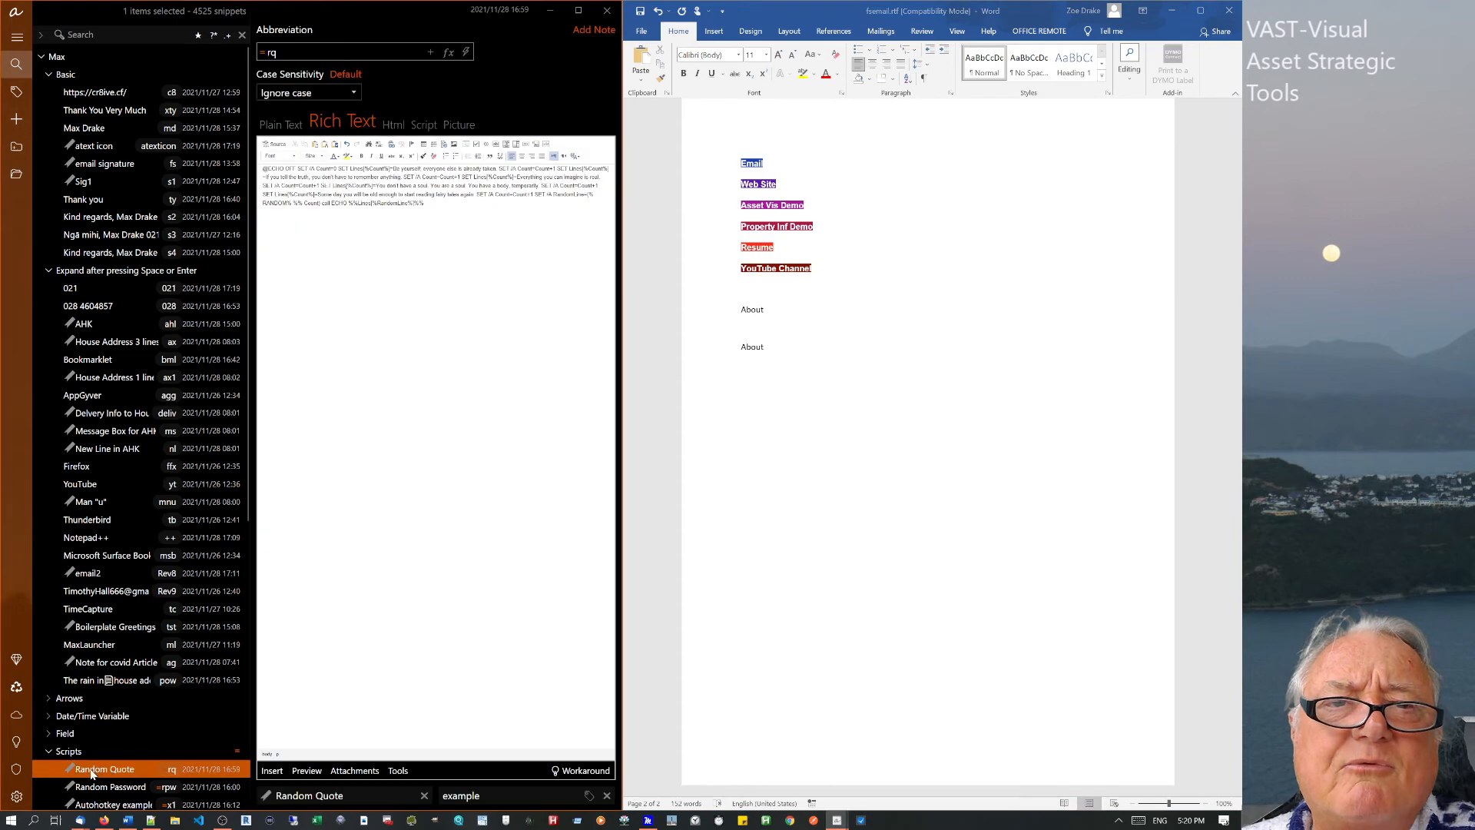
pyautogui.click(280, 126)
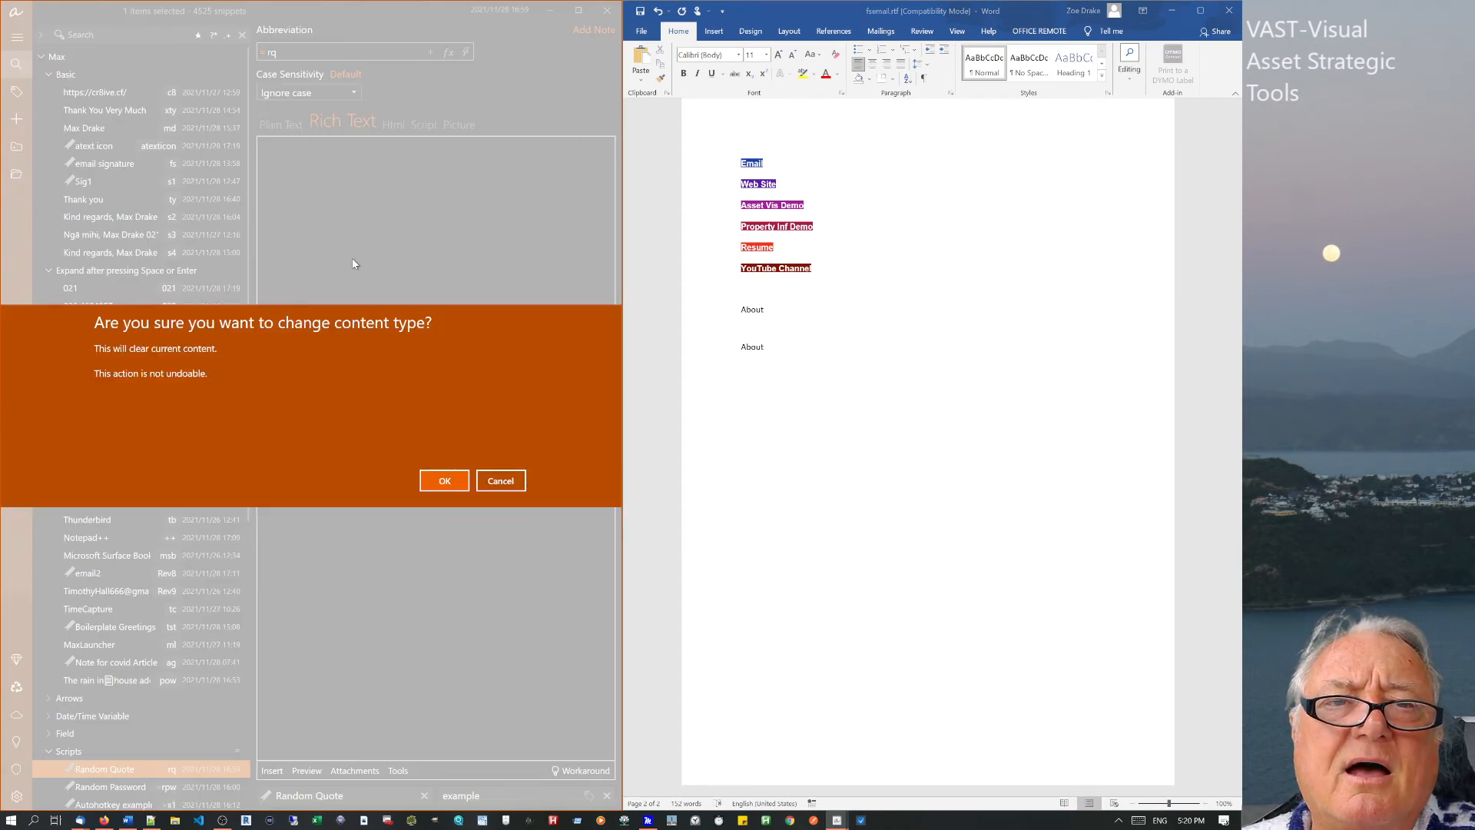
pyautogui.click(442, 478)
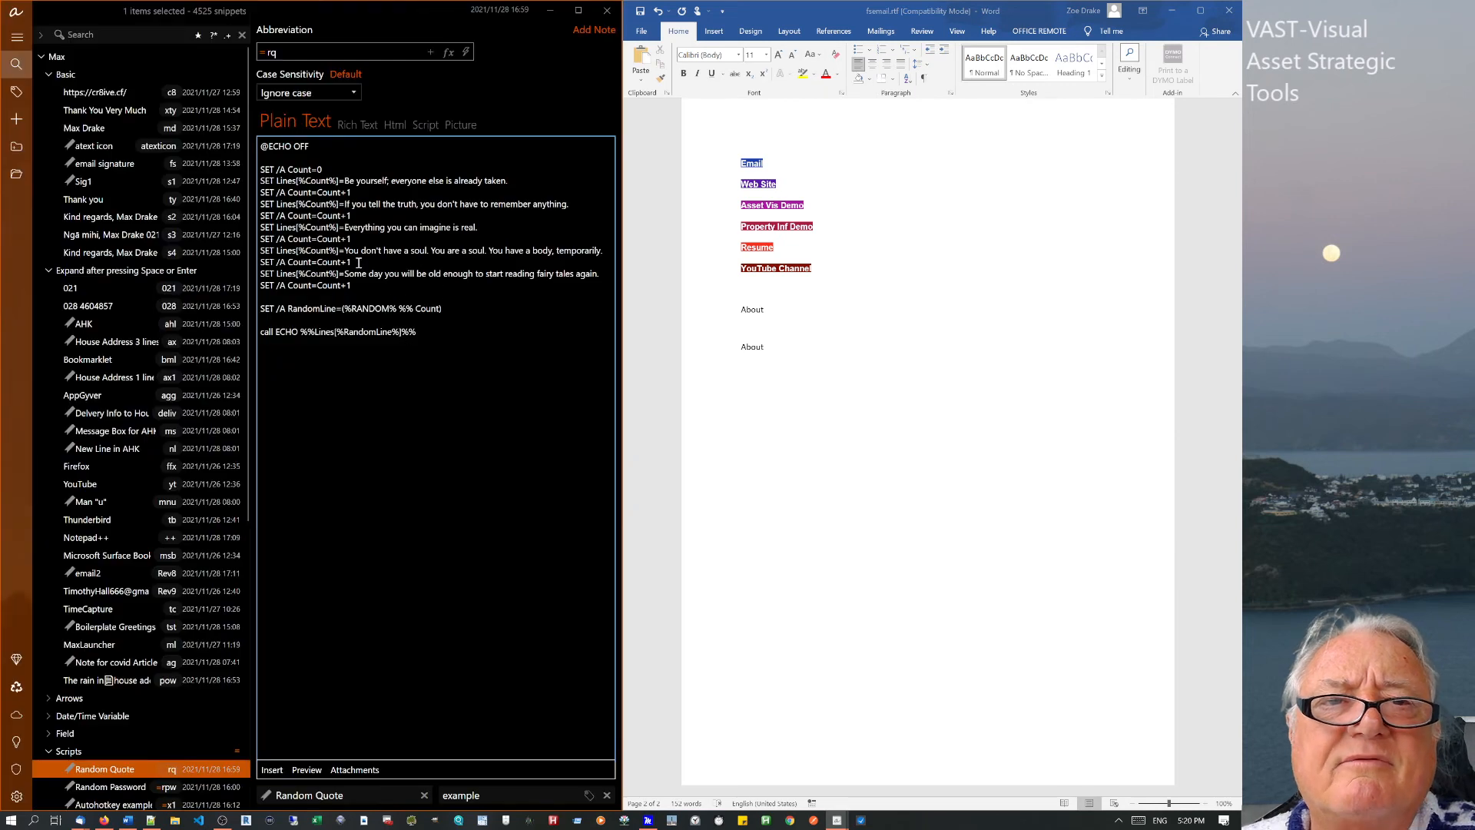
pyautogui.click(441, 122)
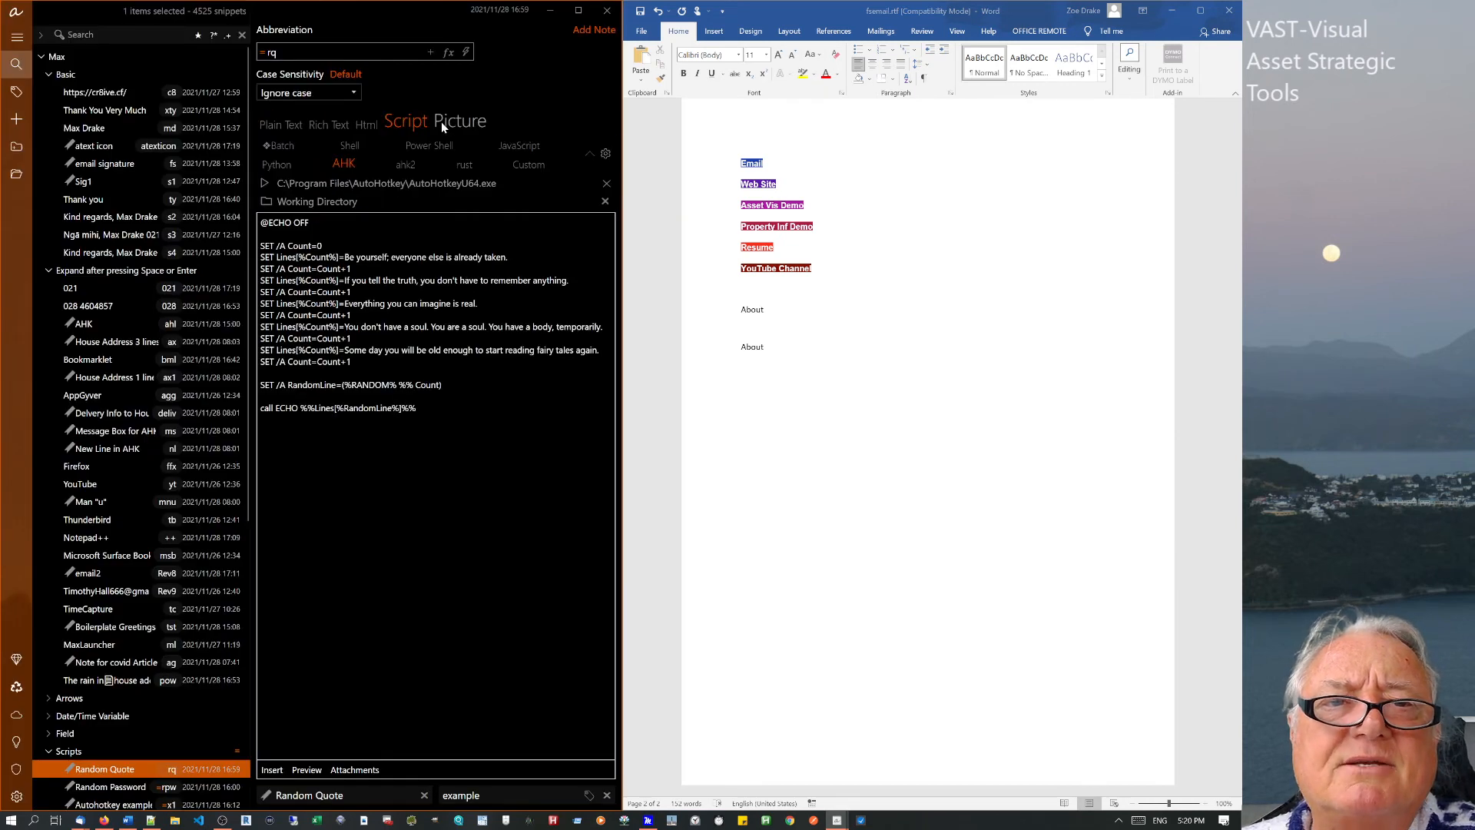
pyautogui.click(358, 189)
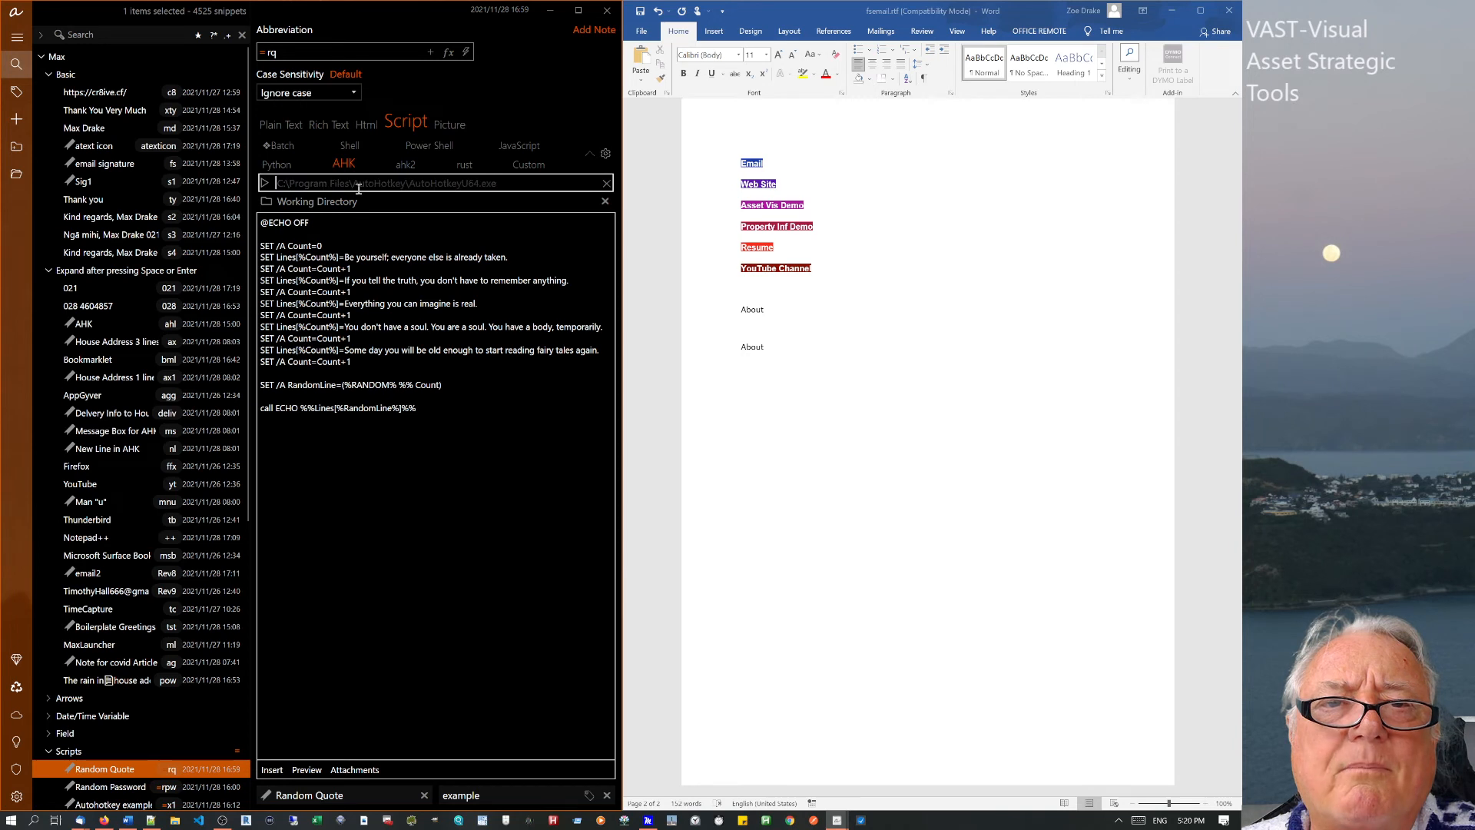
pyautogui.click(278, 143)
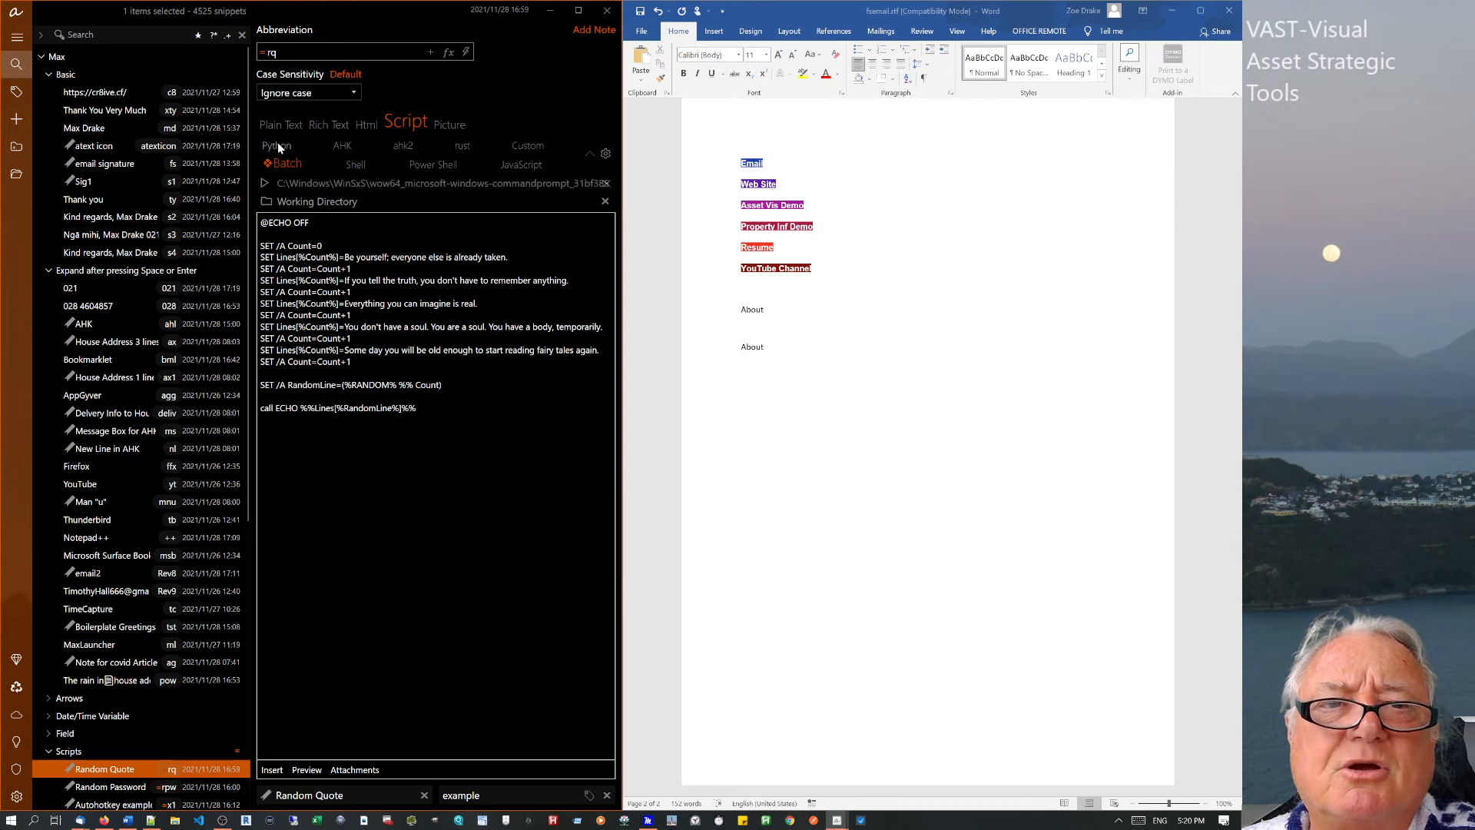
pyautogui.click(296, 182)
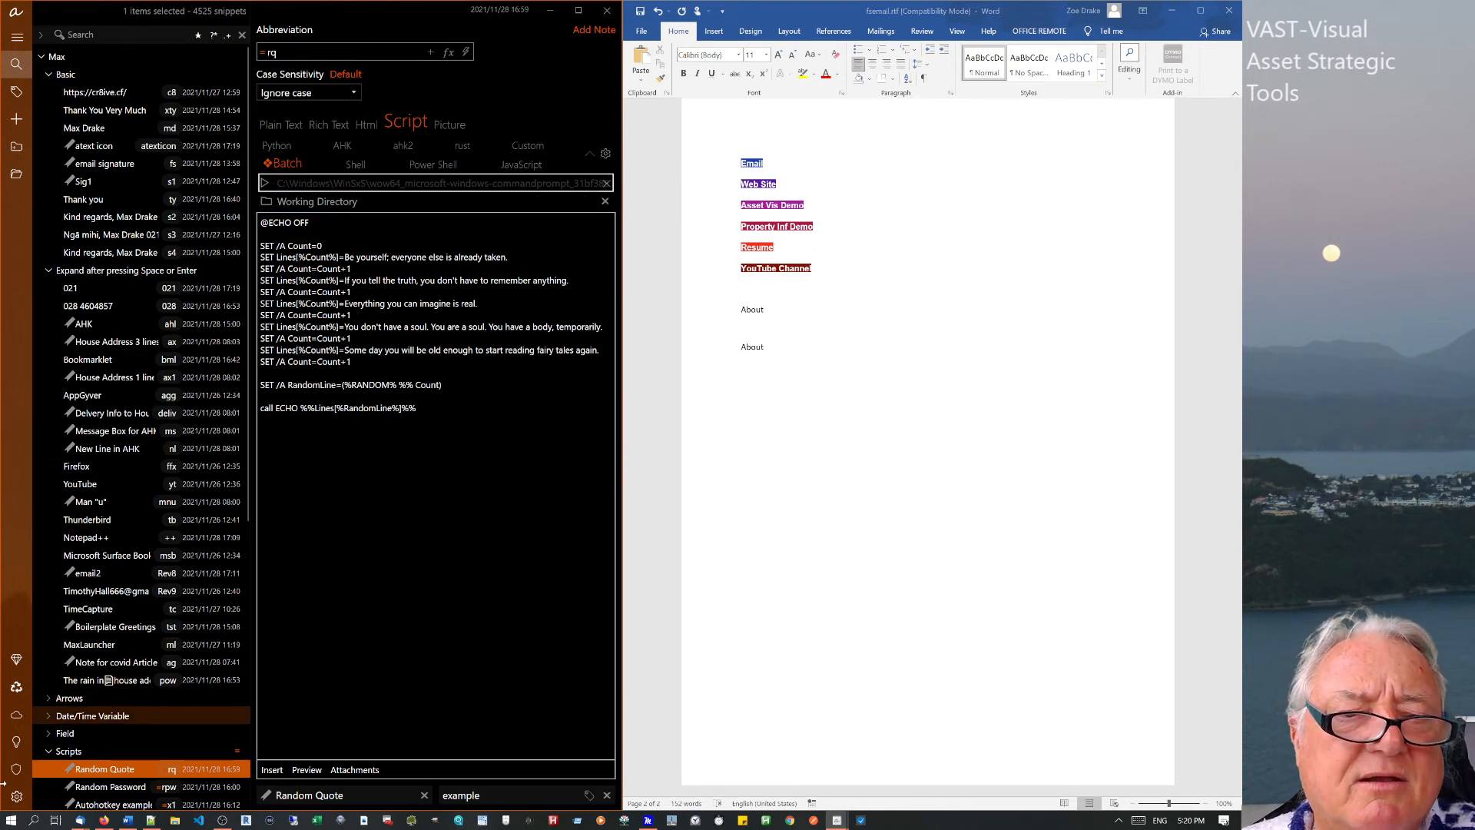
pyautogui.click(17, 797)
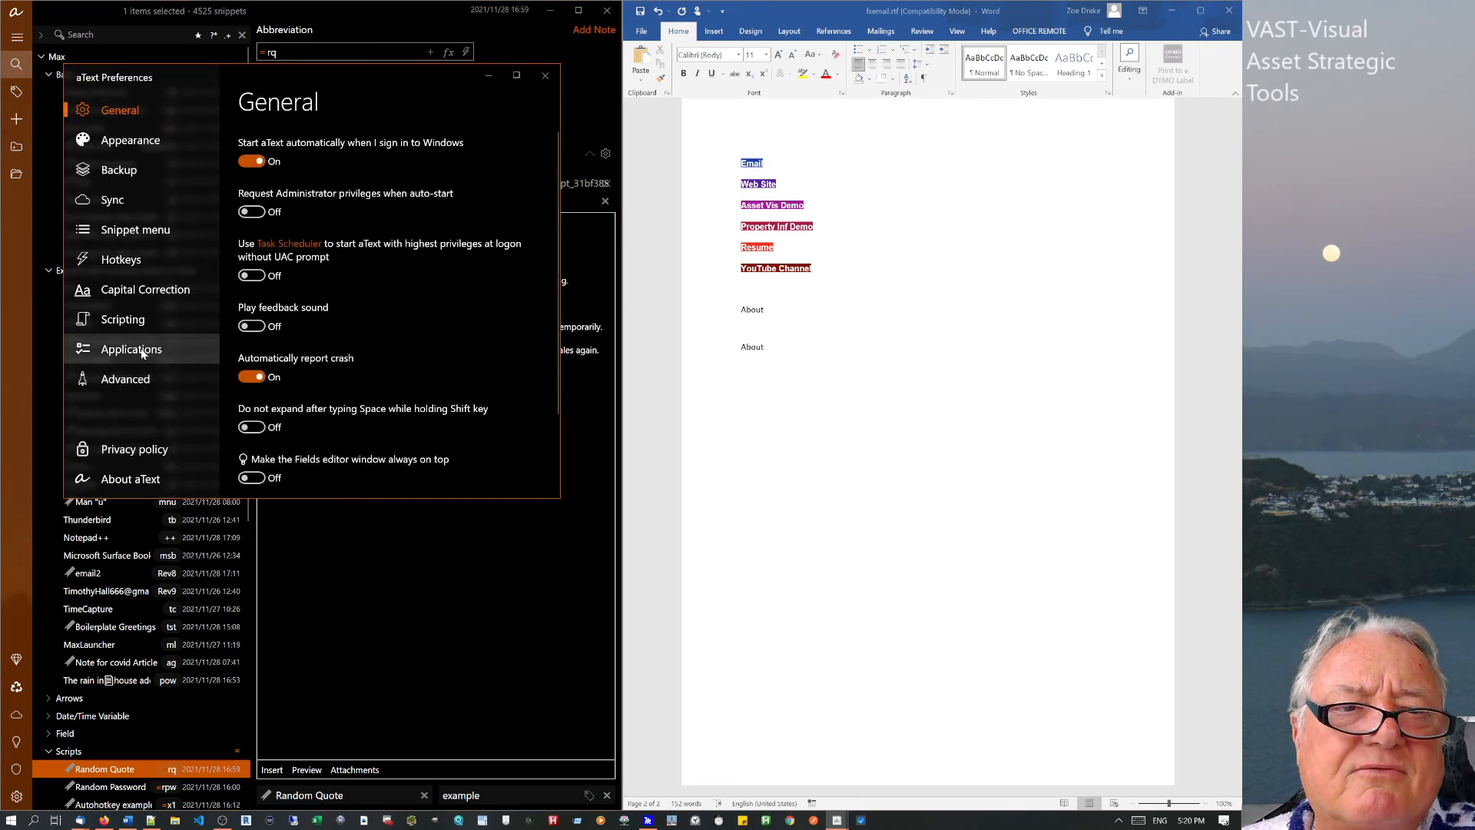
pyautogui.click(142, 351)
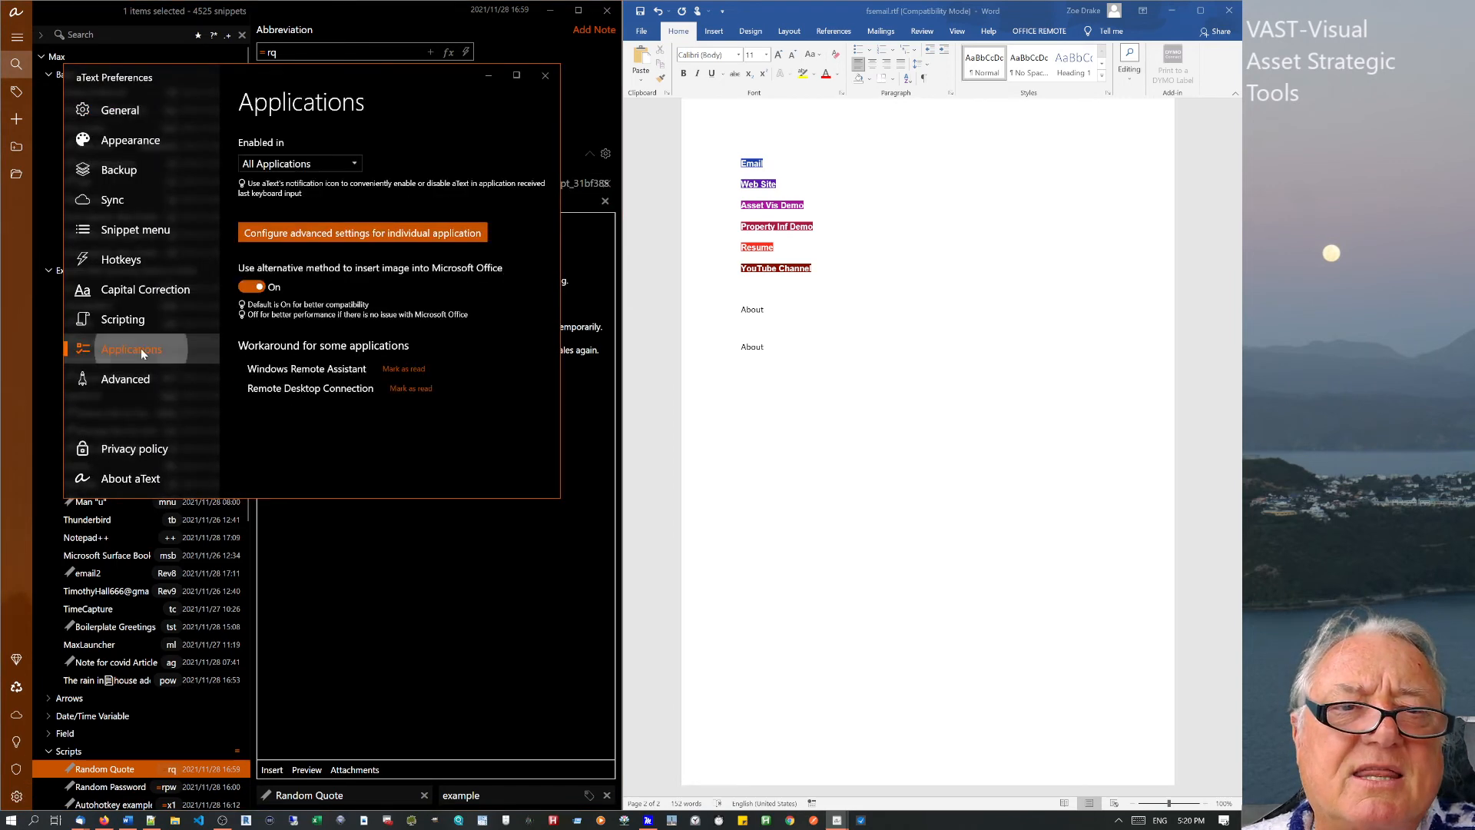
pyautogui.click(382, 233)
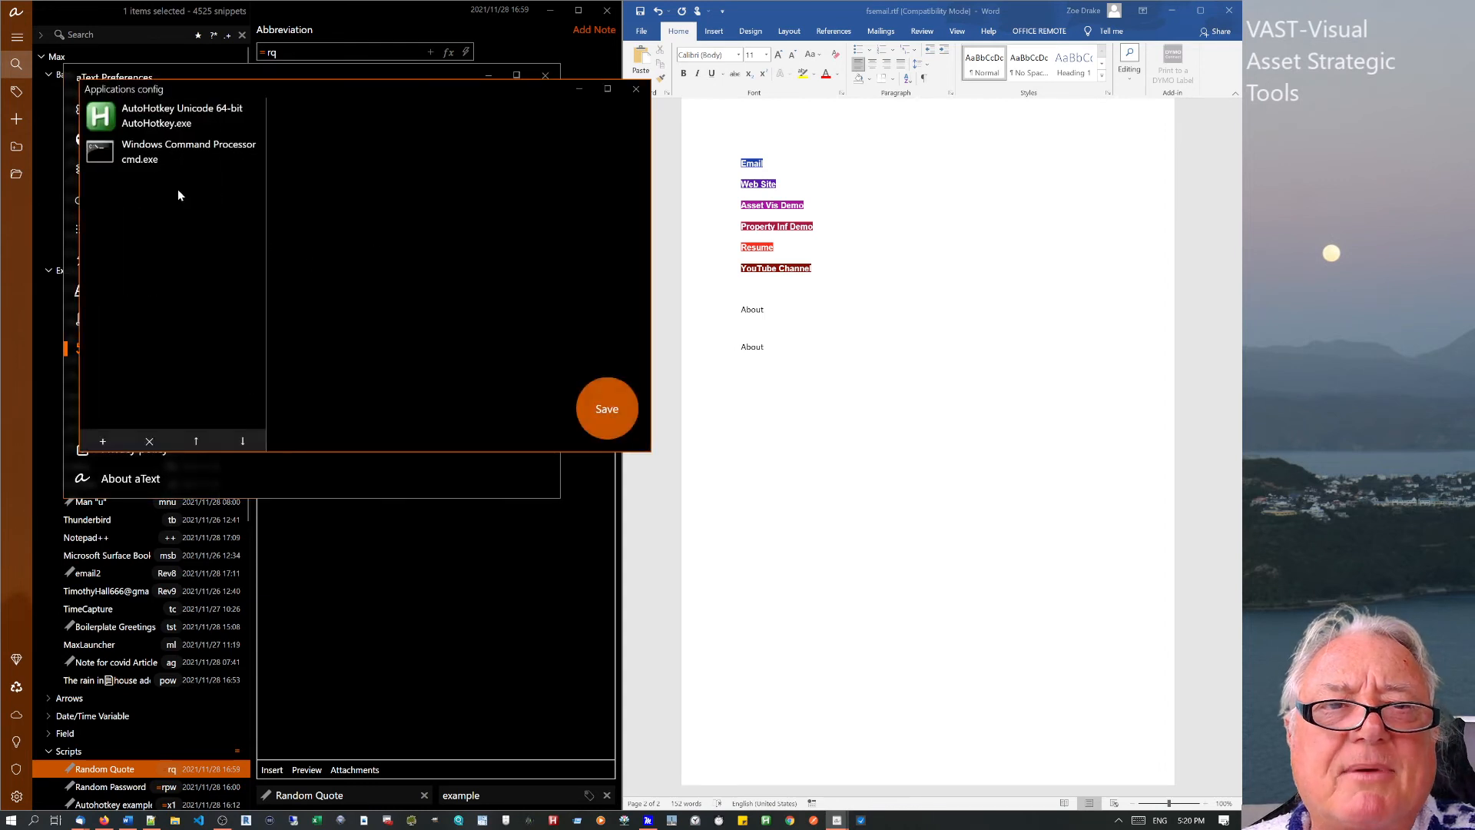
pyautogui.click(127, 159)
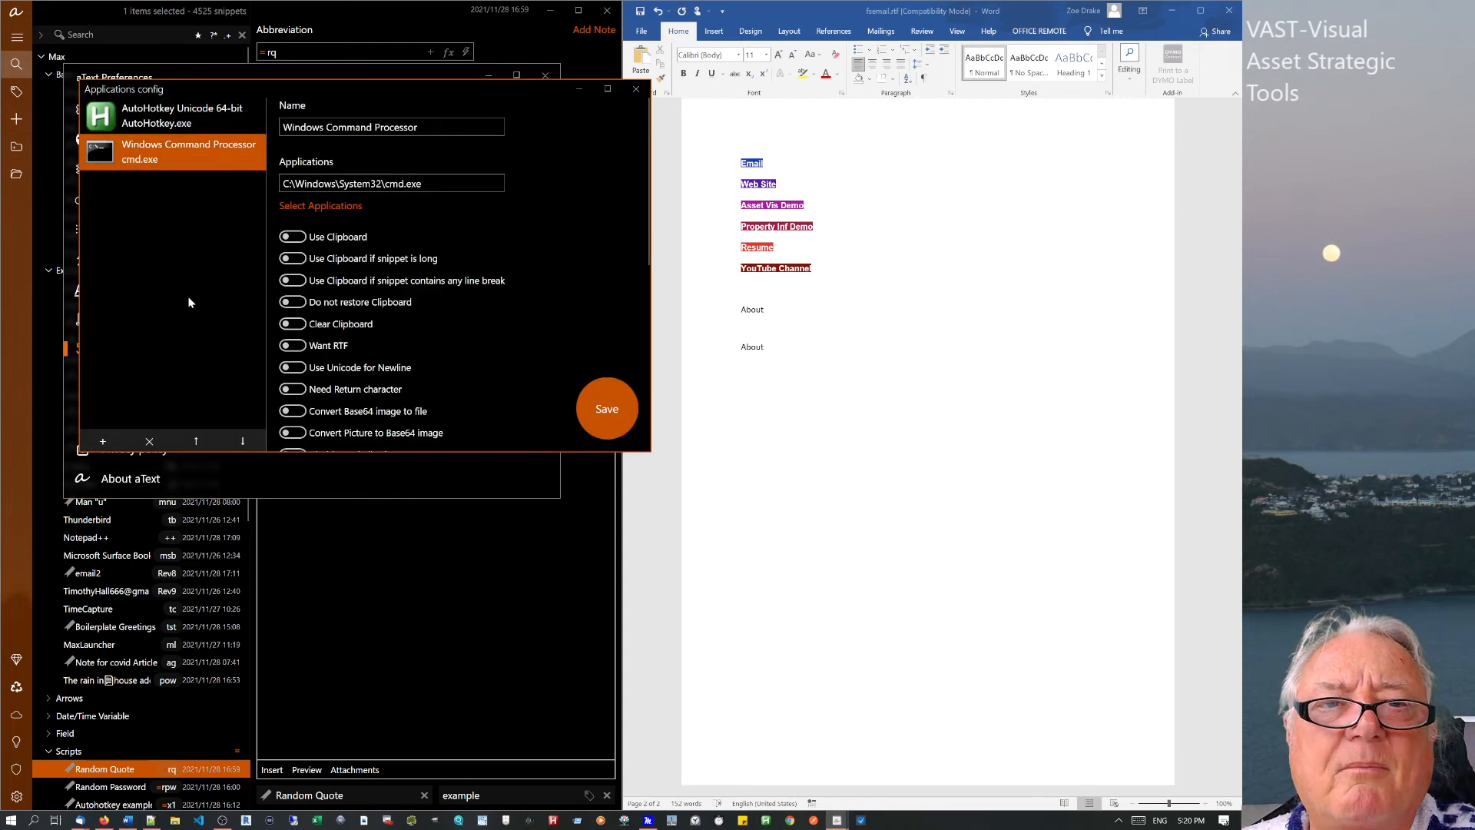
pyautogui.doubleClick(434, 189)
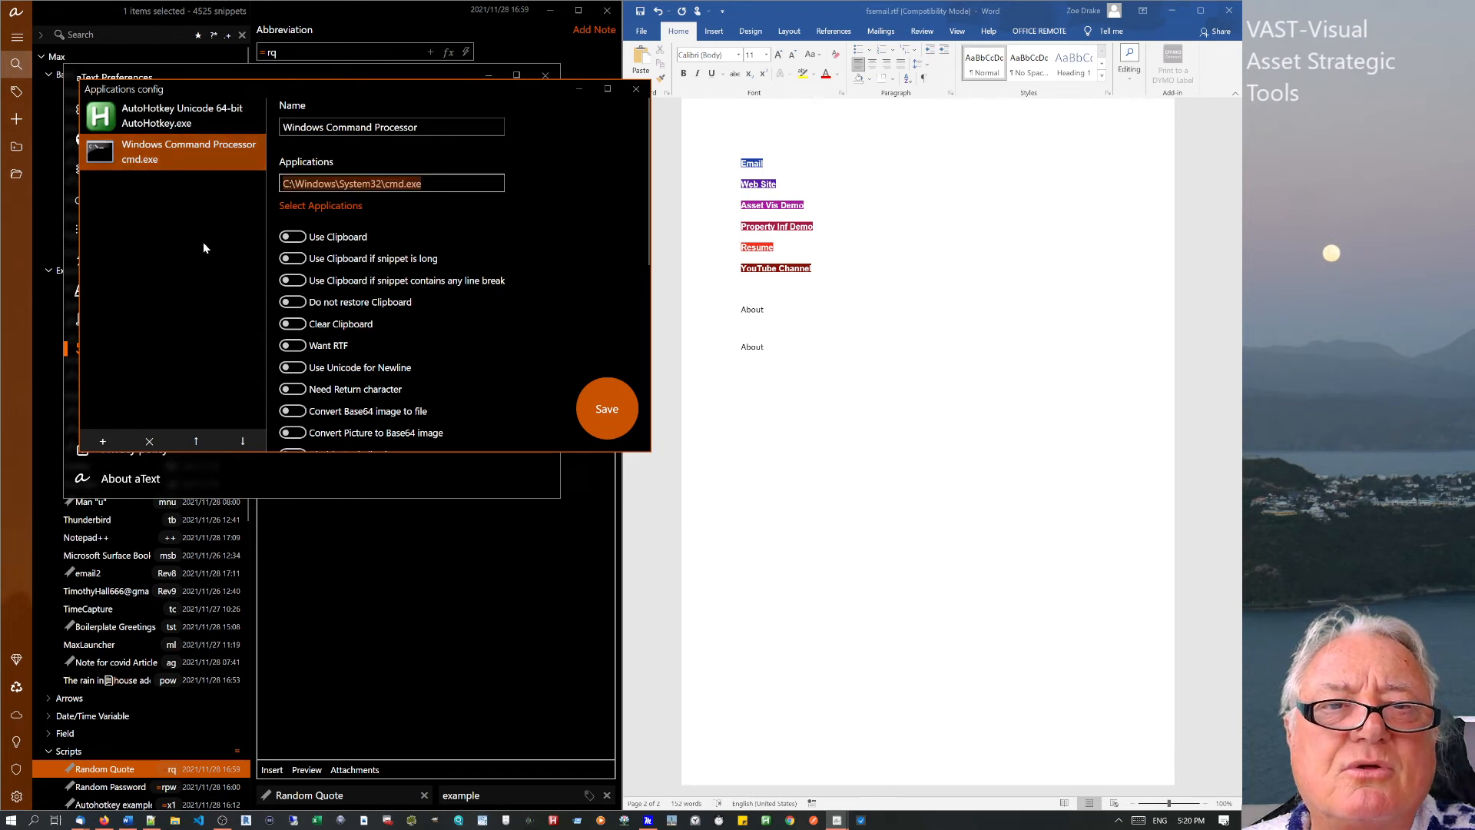
pyautogui.scroll(-5, 501, 371)
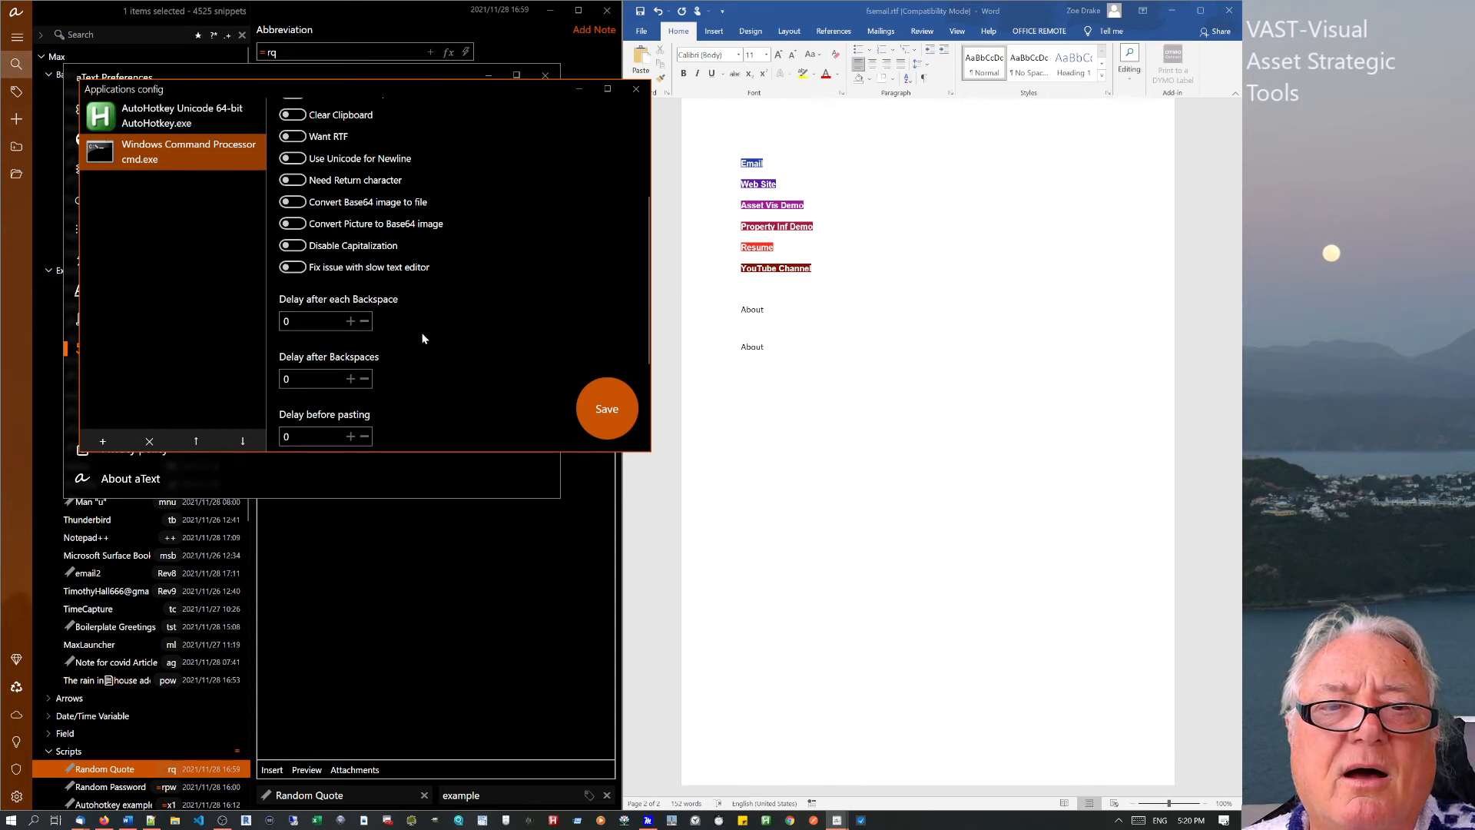
pyautogui.scroll(-4, 422, 339)
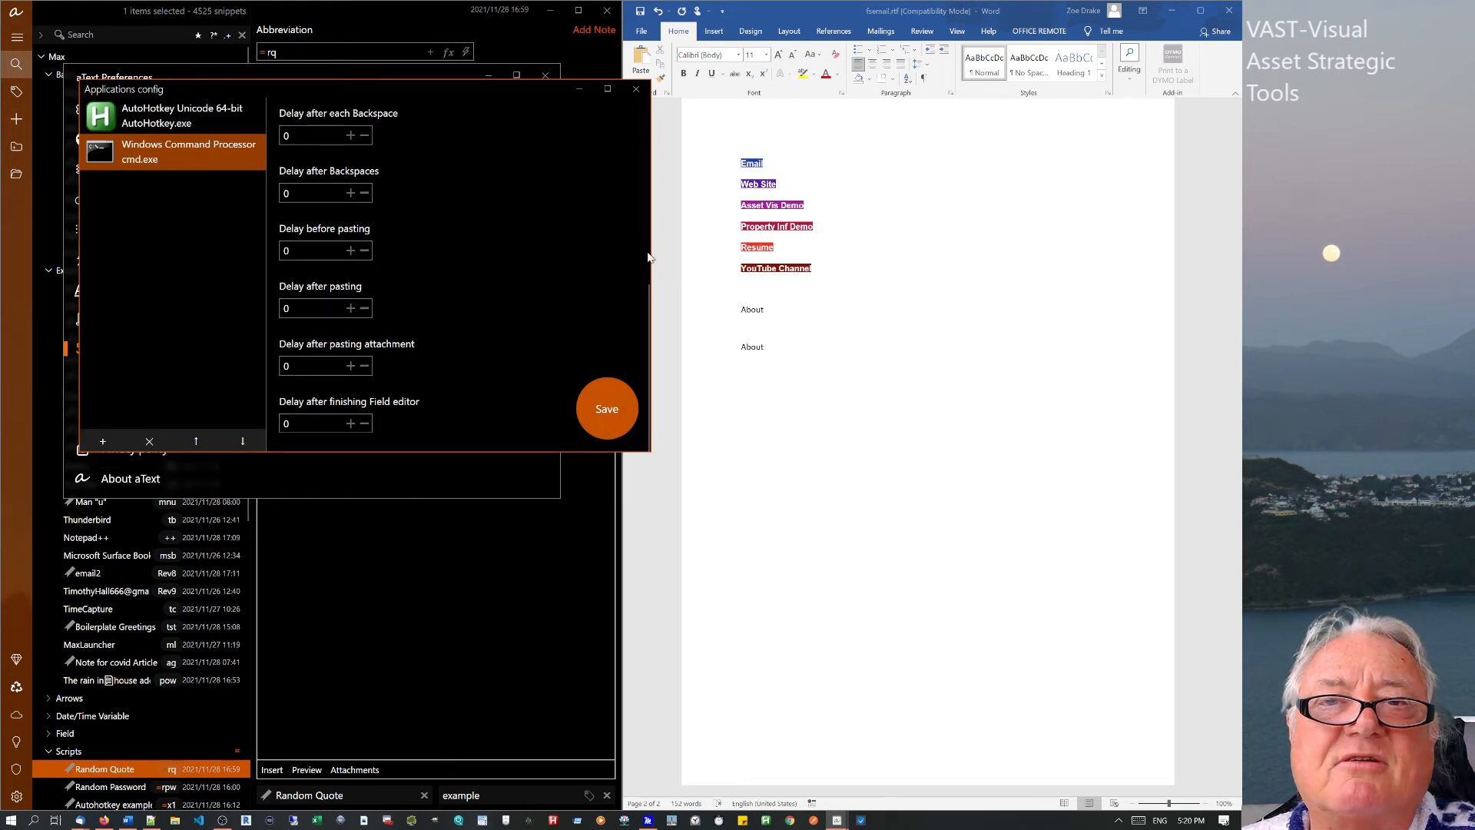
pyautogui.click(636, 90)
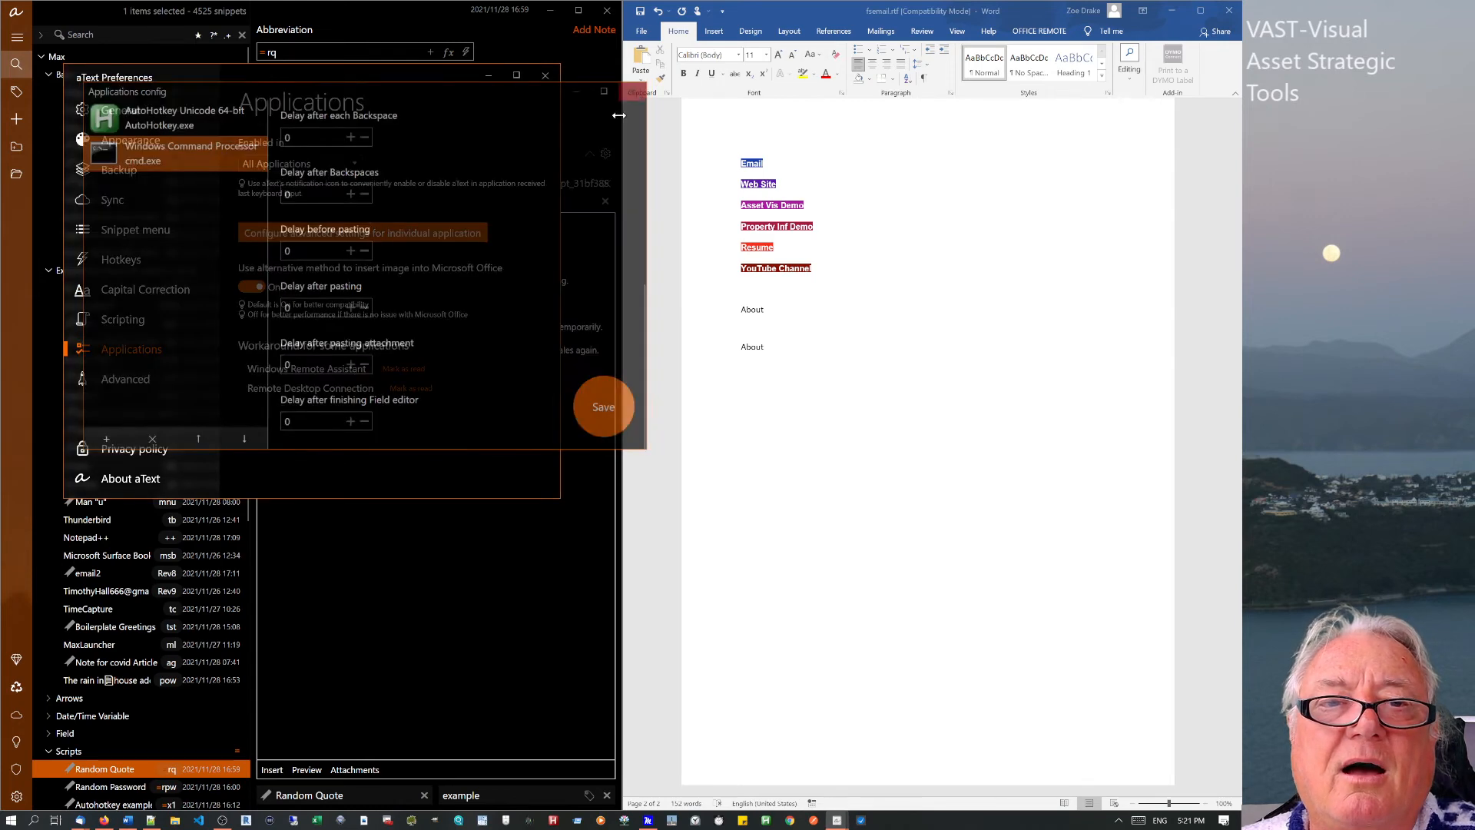
pyautogui.press('Escape')
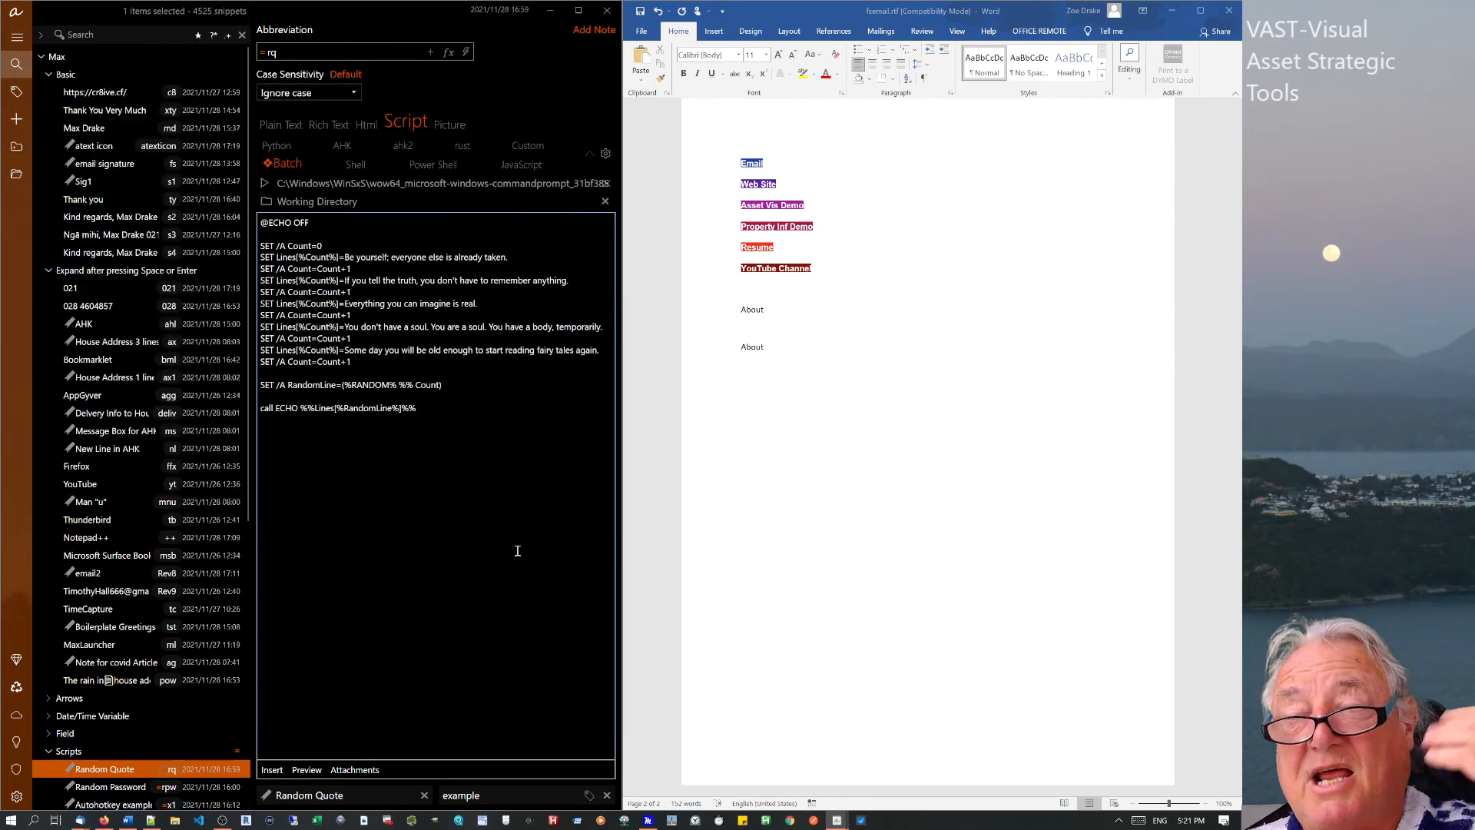
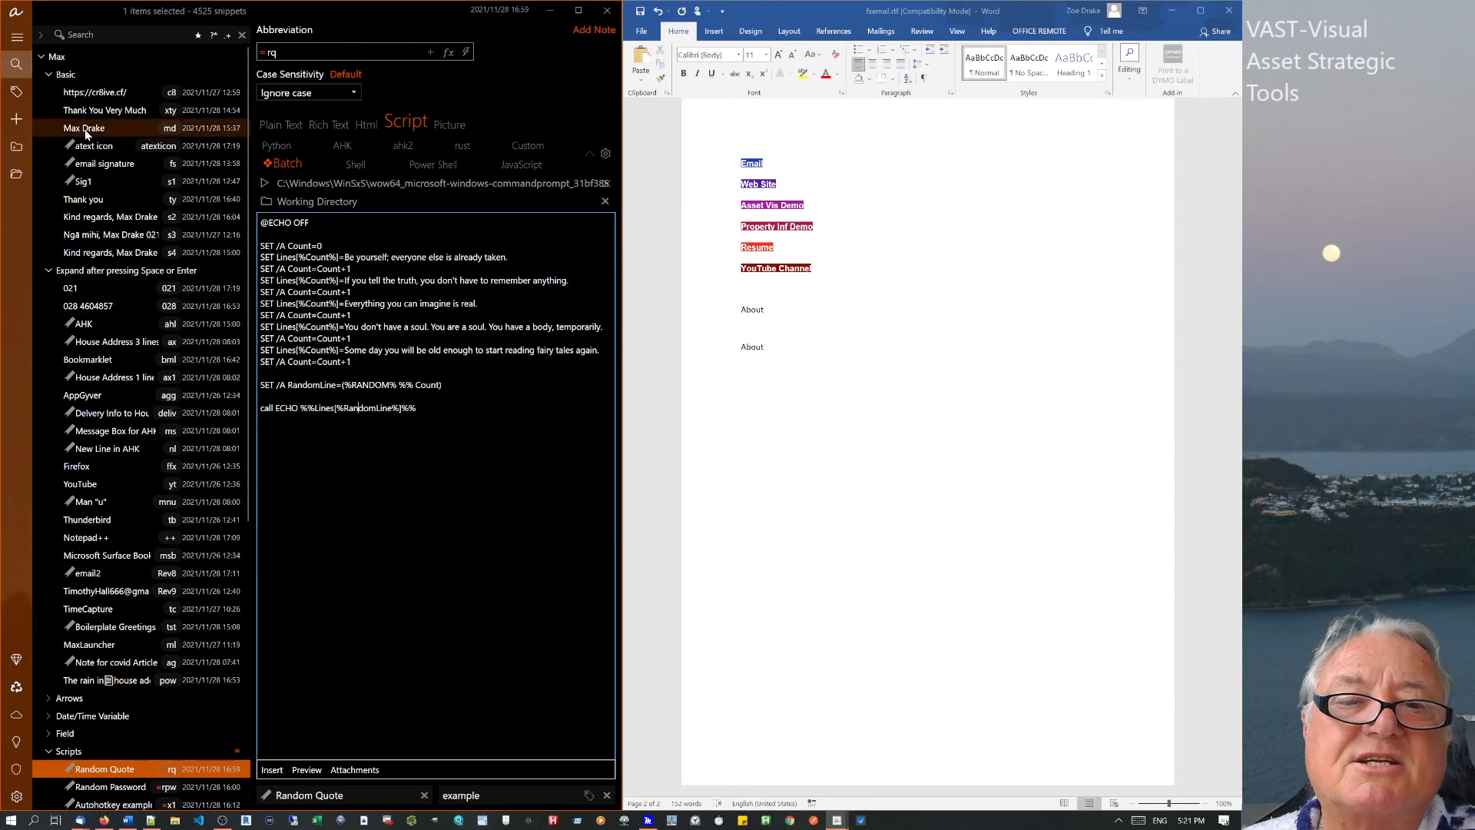
# Check the hidden tray icons, then open the House Address 3 lines snippet (ax).
pyautogui.click(1118, 820)
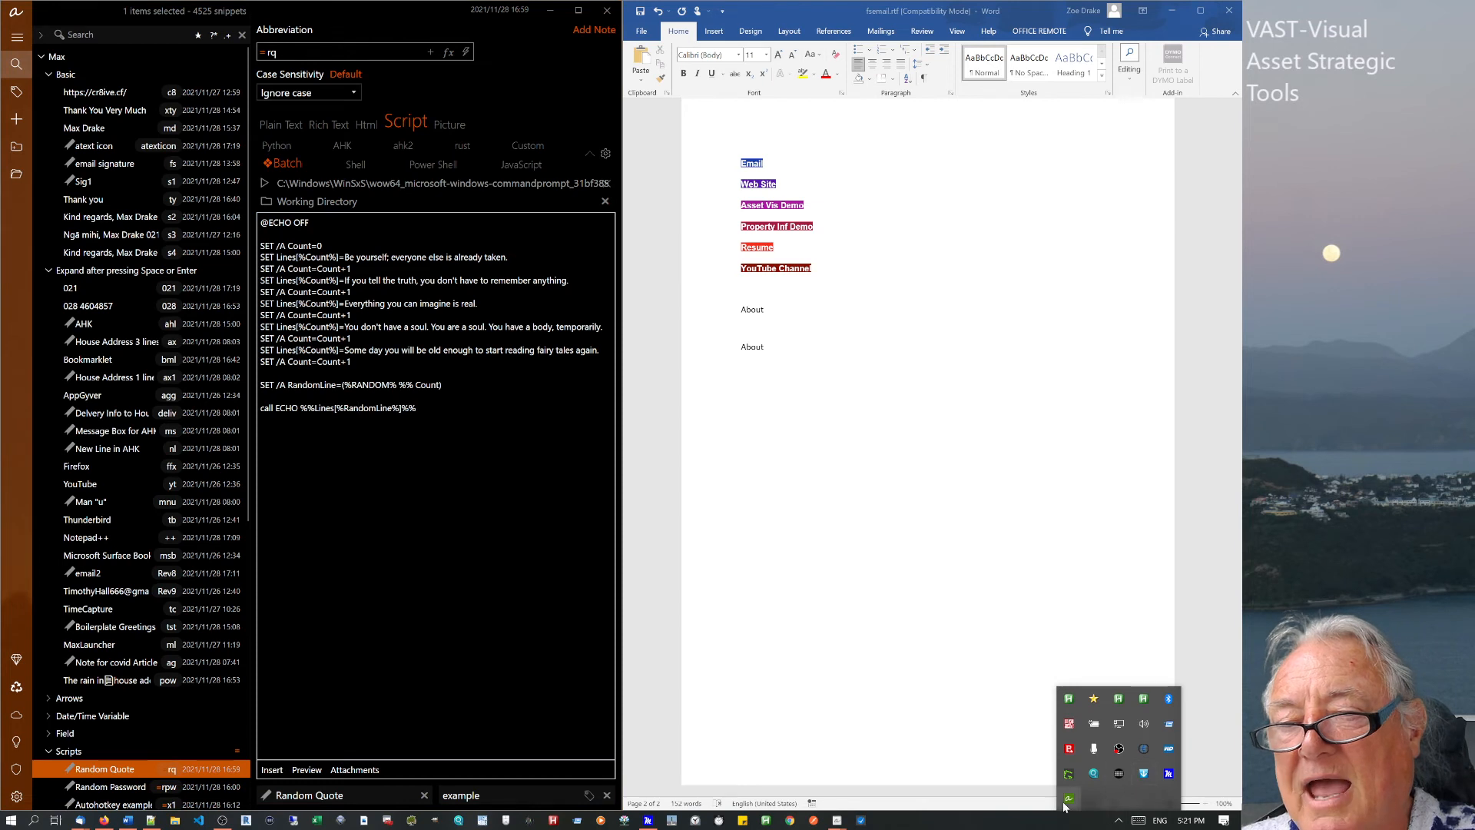
pyautogui.click(434, 502)
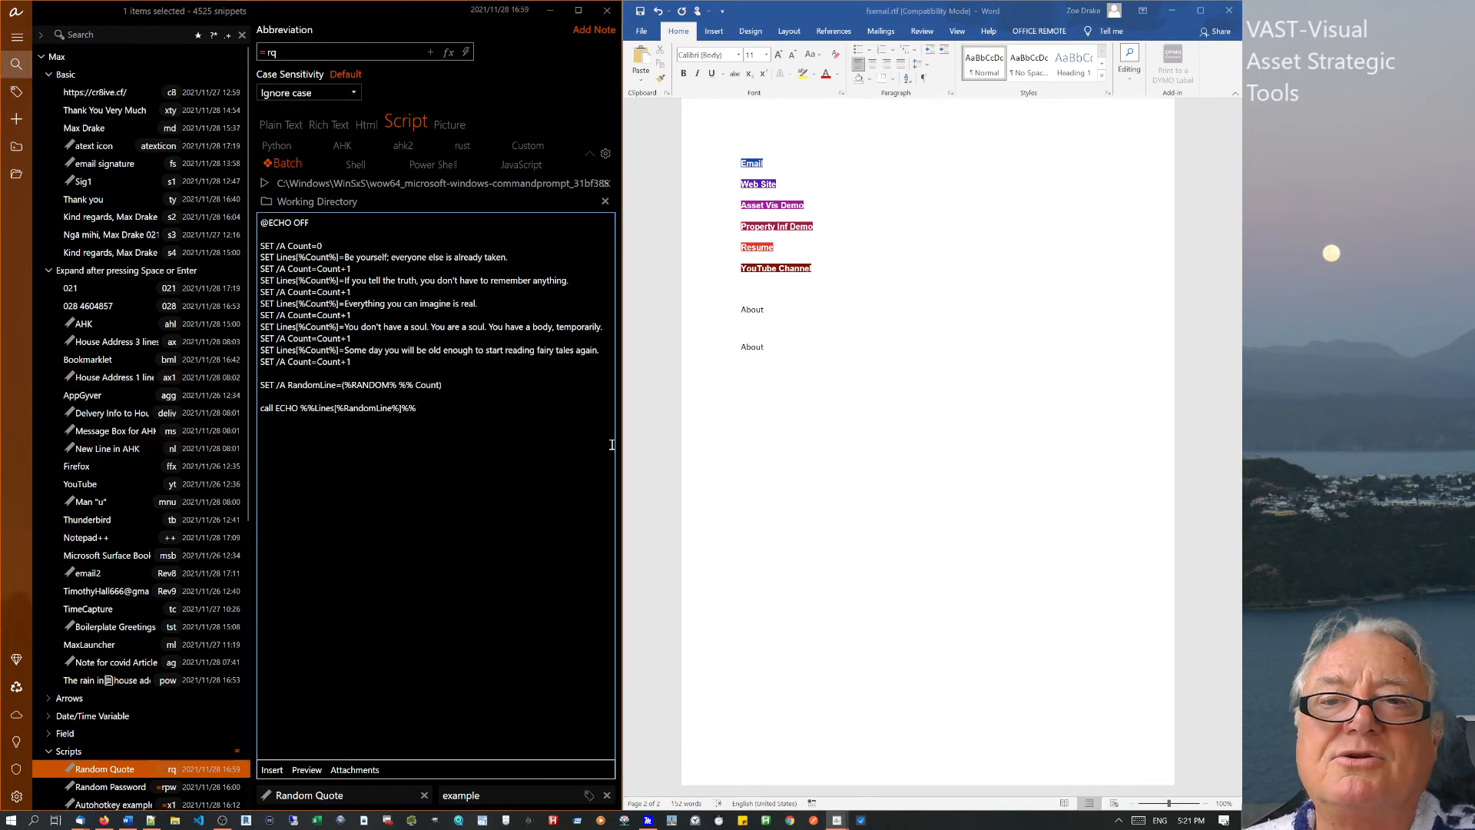
pyautogui.click(764, 366)
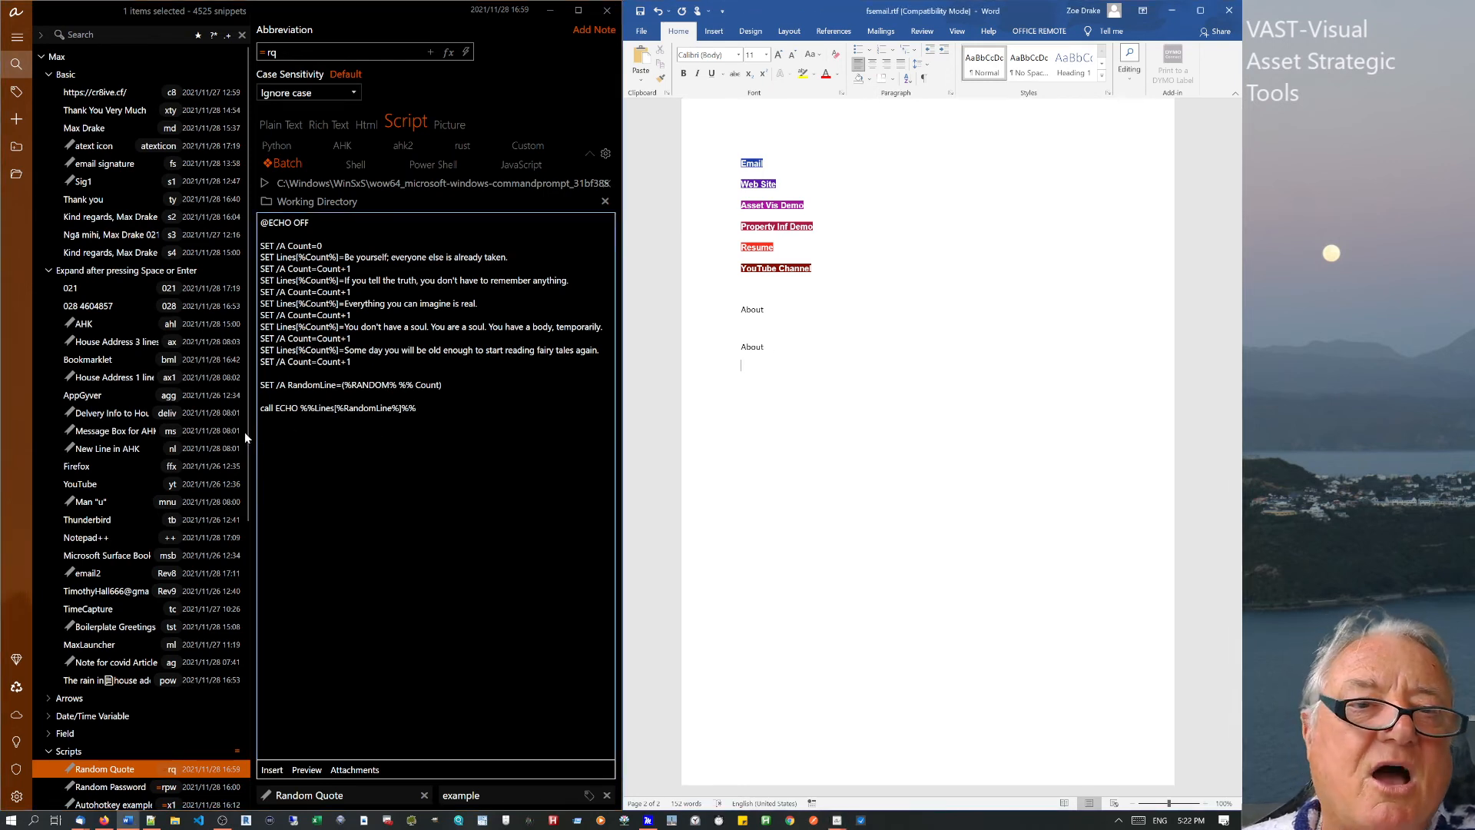
pyautogui.click(117, 348)
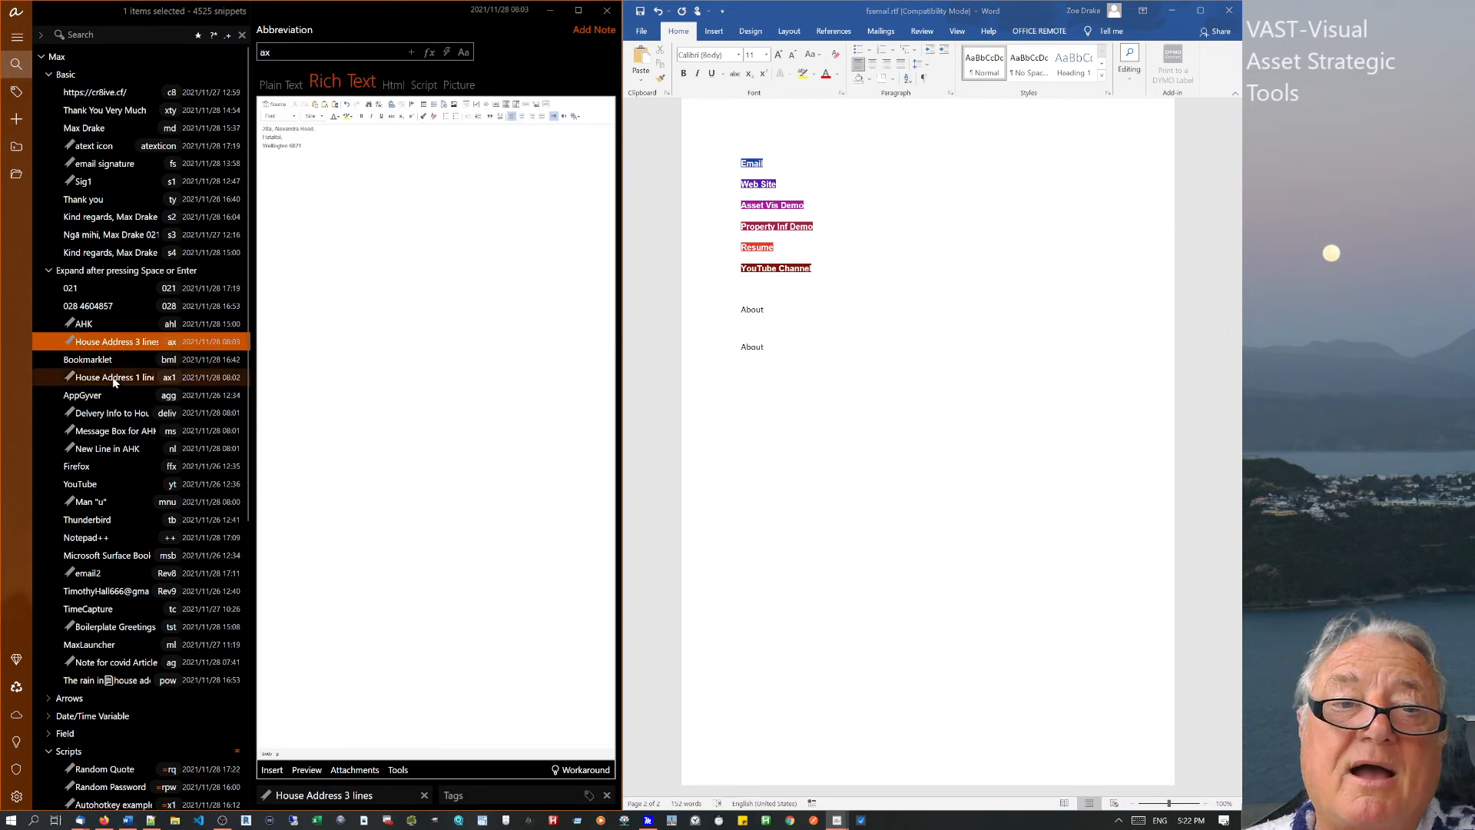
# Compare the House Address 3 lines snippet with the single-line House Address 1 line (ax1).
pyautogui.moveTo(115, 348); pyautogui.dragTo(127, 363)
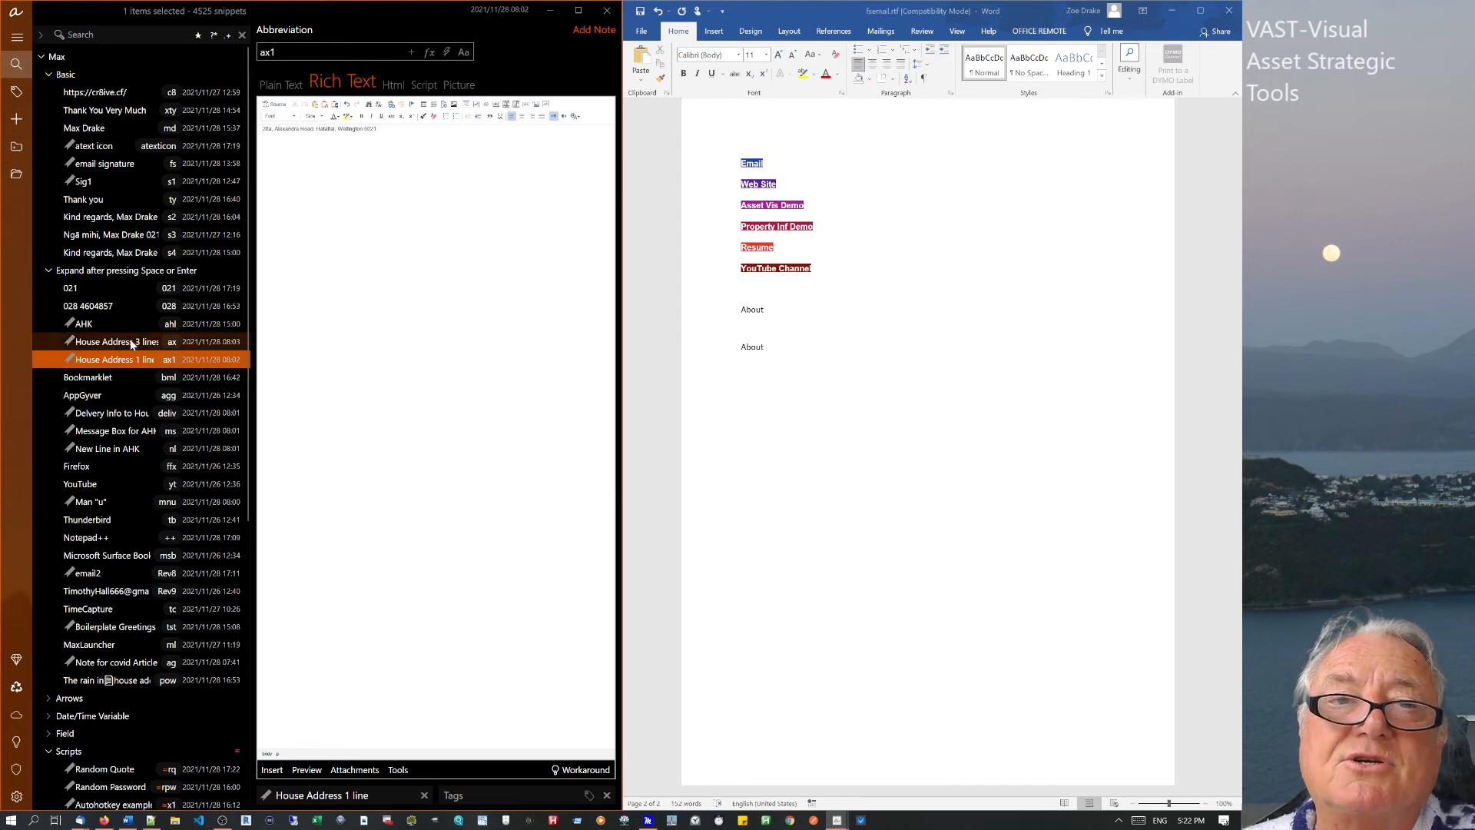
pyautogui.click(132, 343)
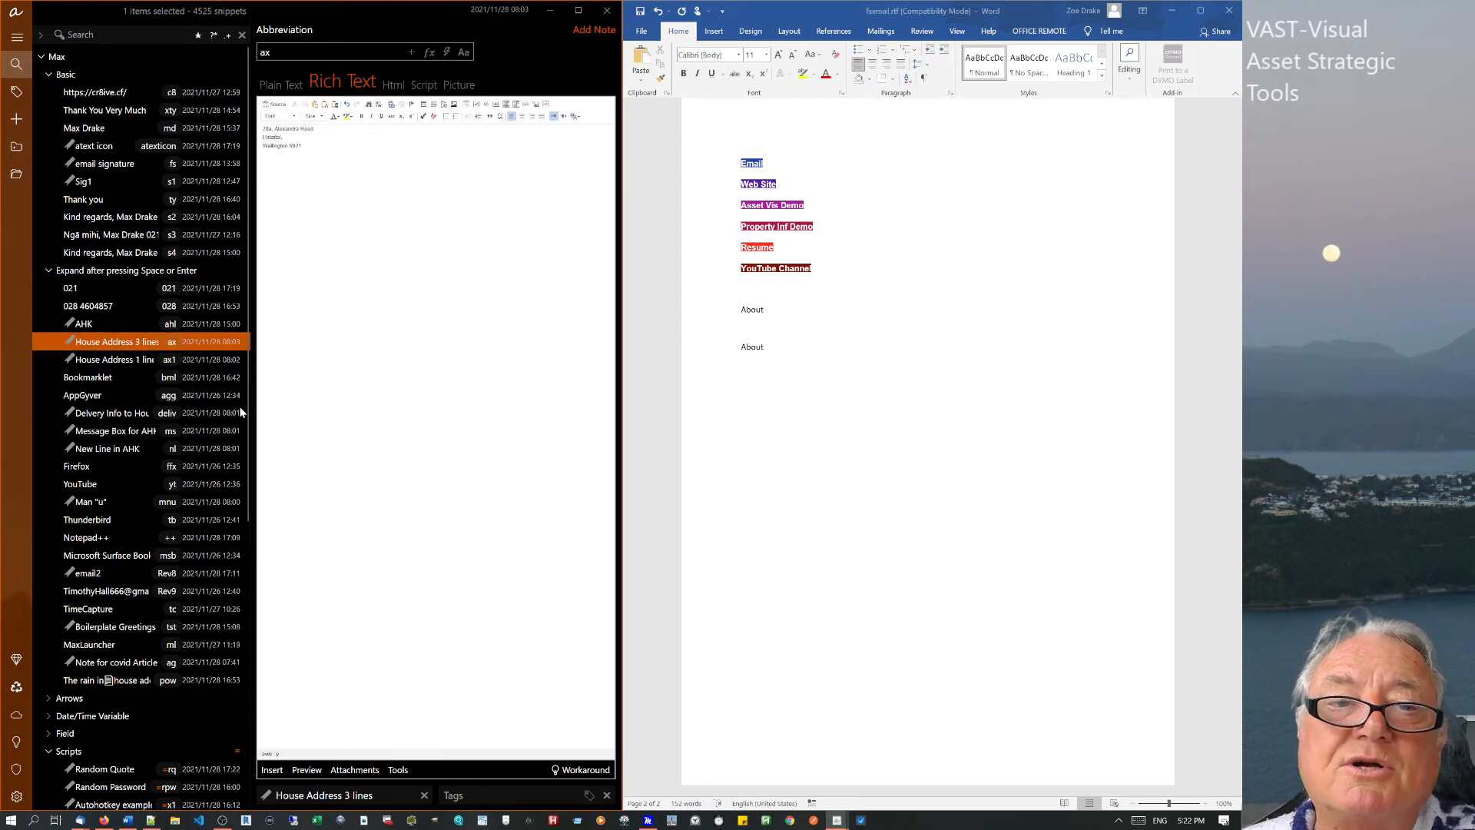
pyautogui.click(116, 361)
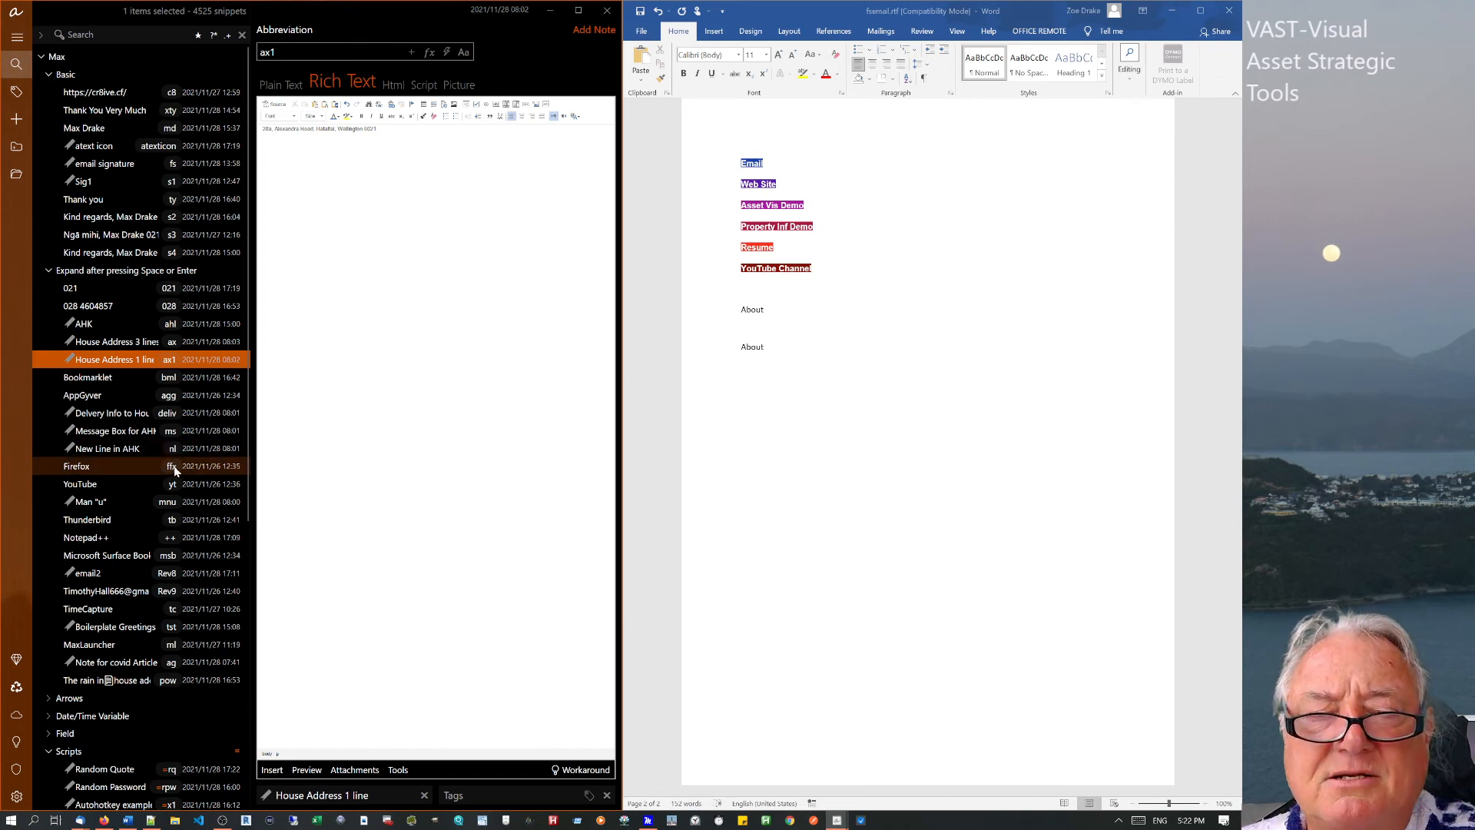
# Below About in Word, type ffx ffx plus test letters z and zz, then select the line.
pyautogui.click(780, 360)
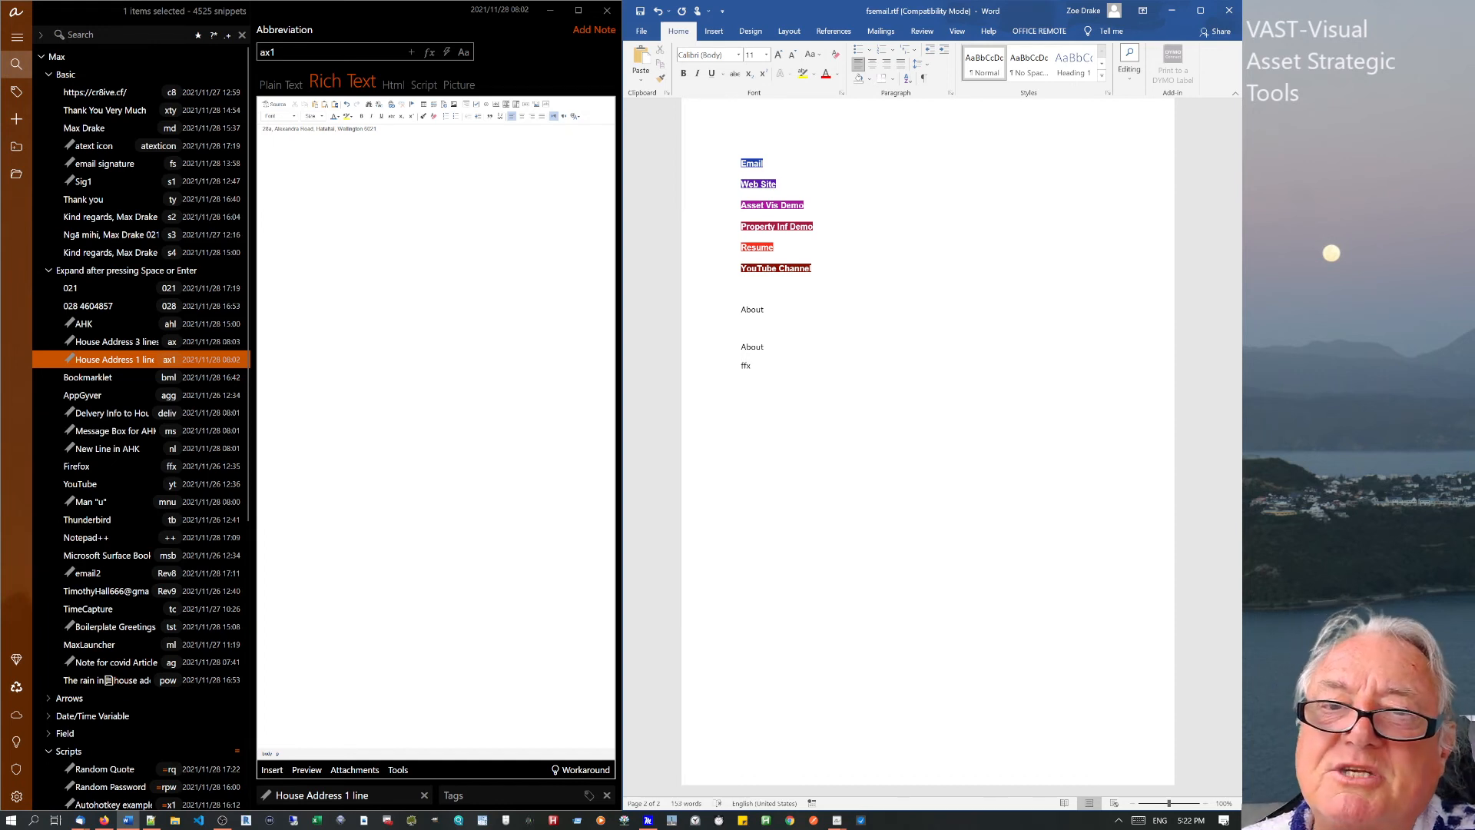
pyautogui.write('ff')
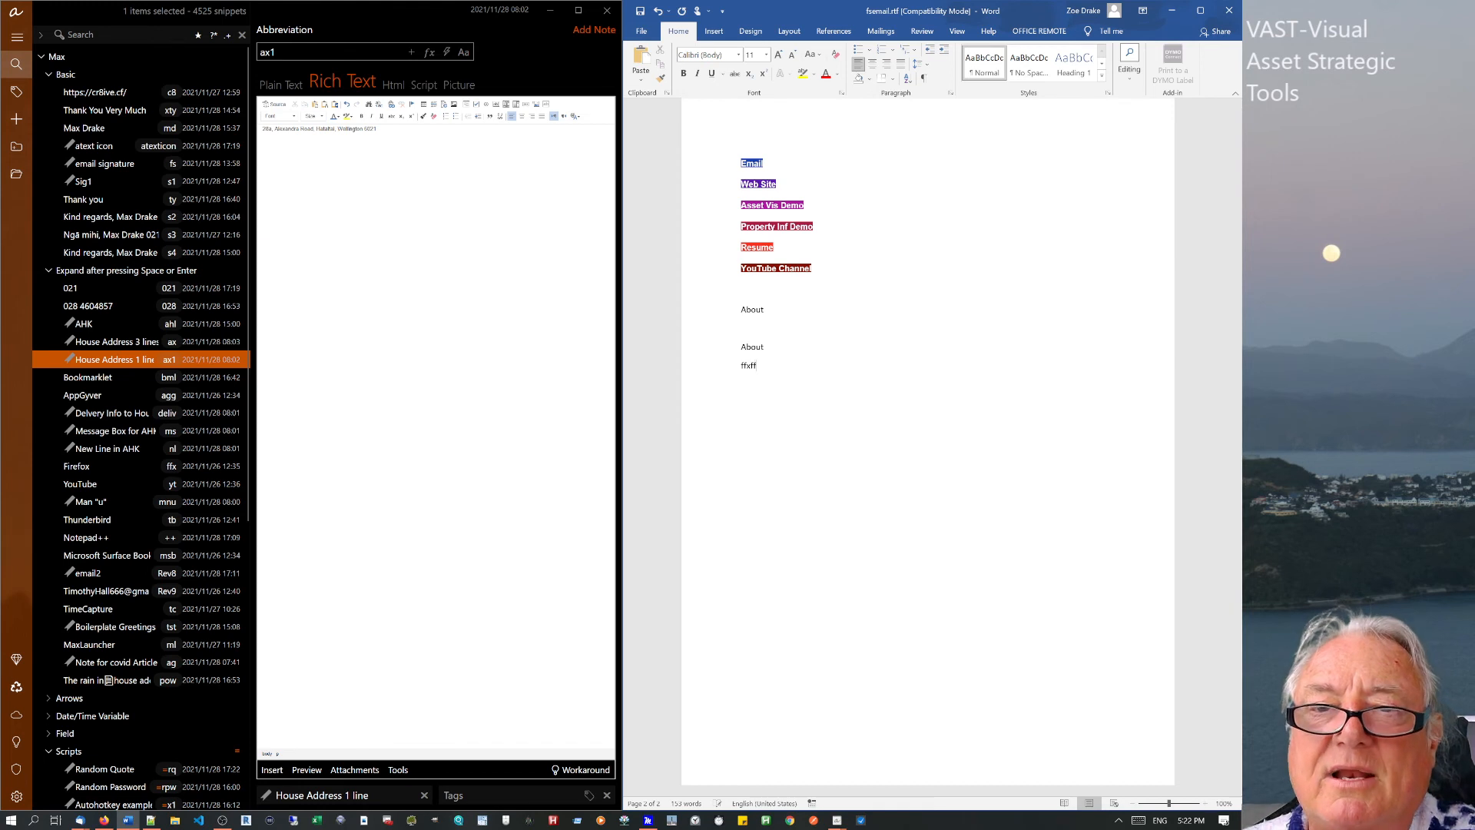
pyautogui.write('x ')
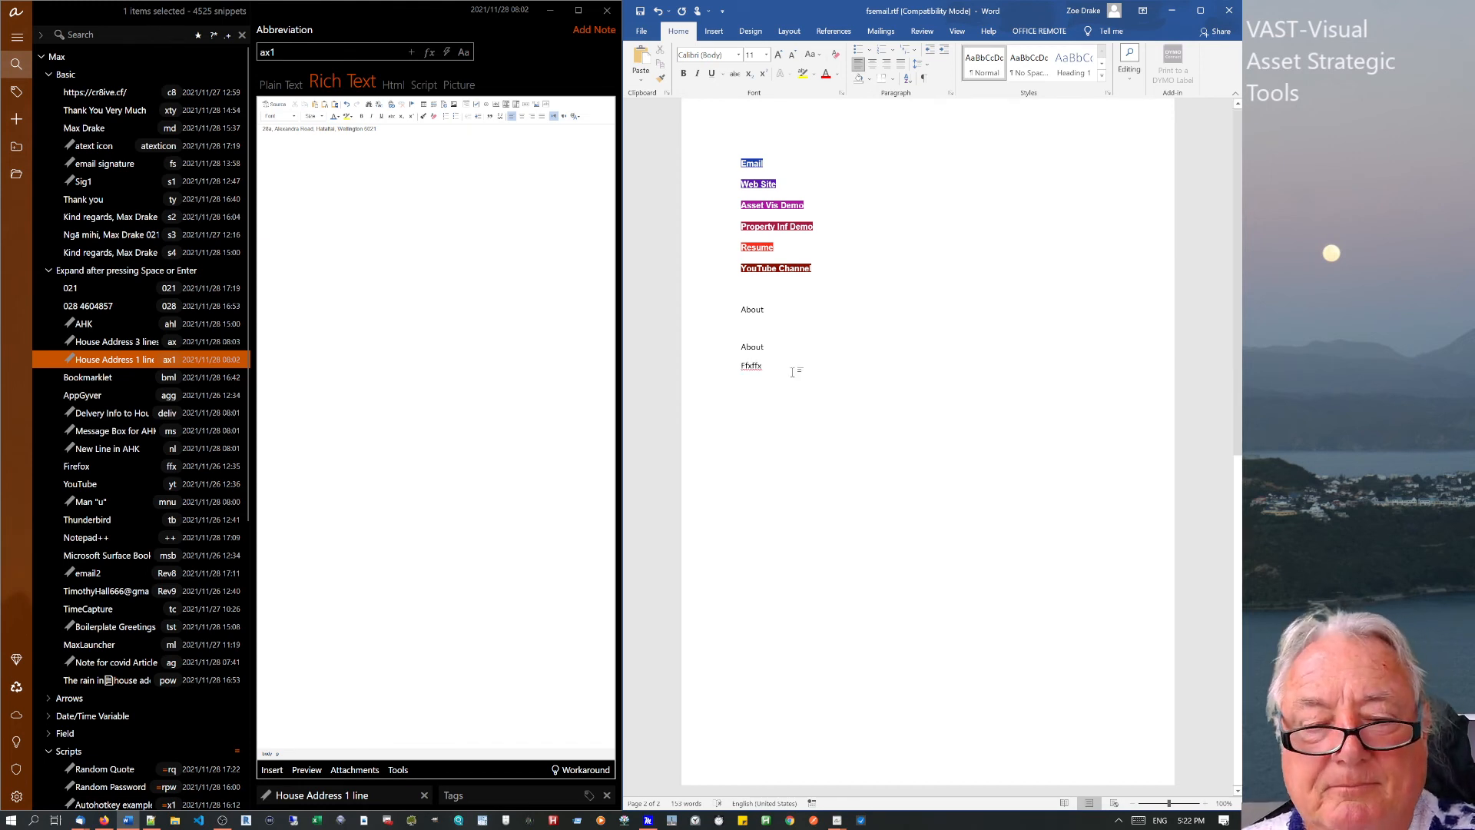
pyautogui.write('ffx')
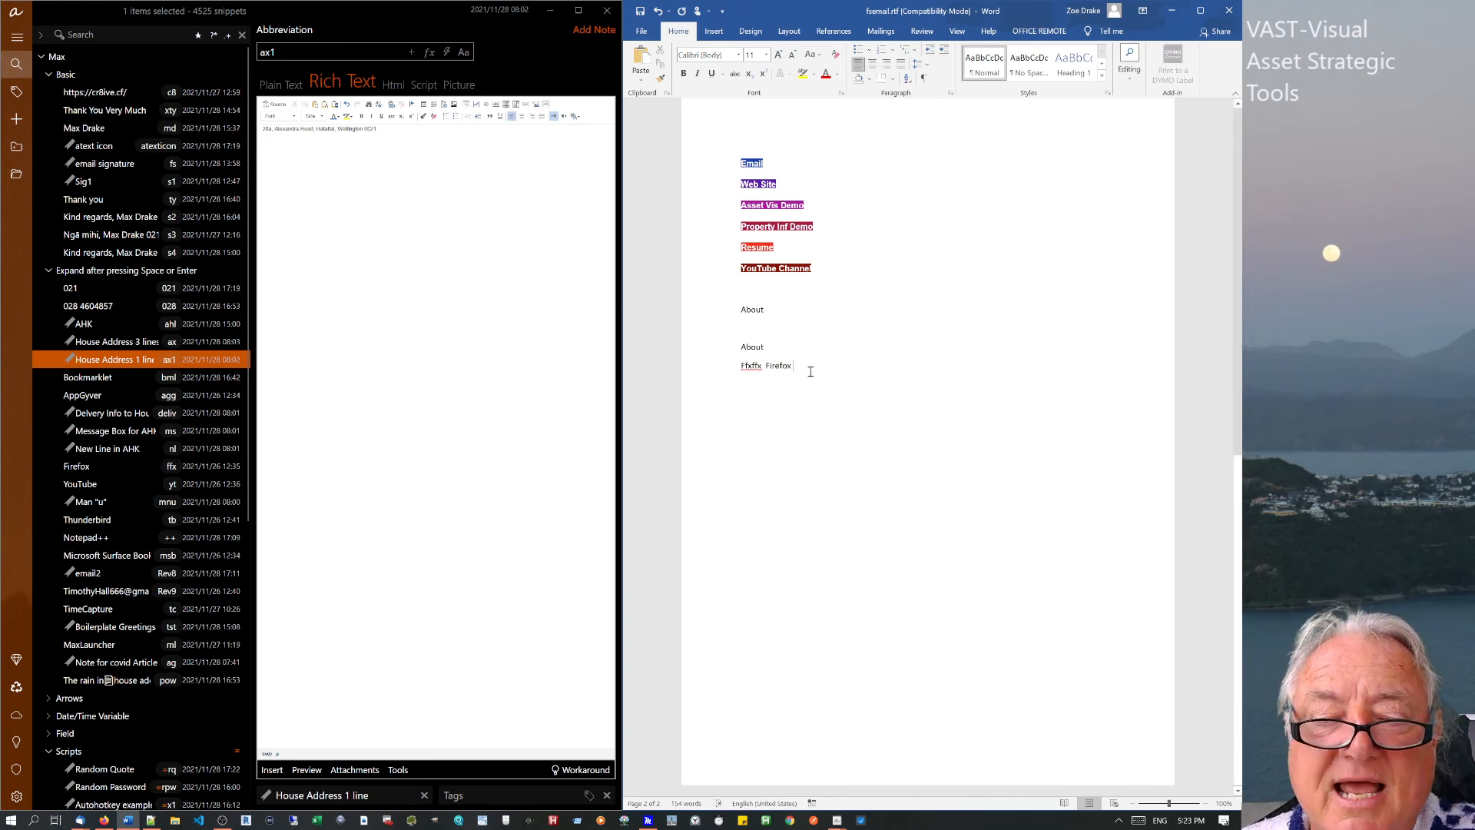
pyautogui.write('zpl')
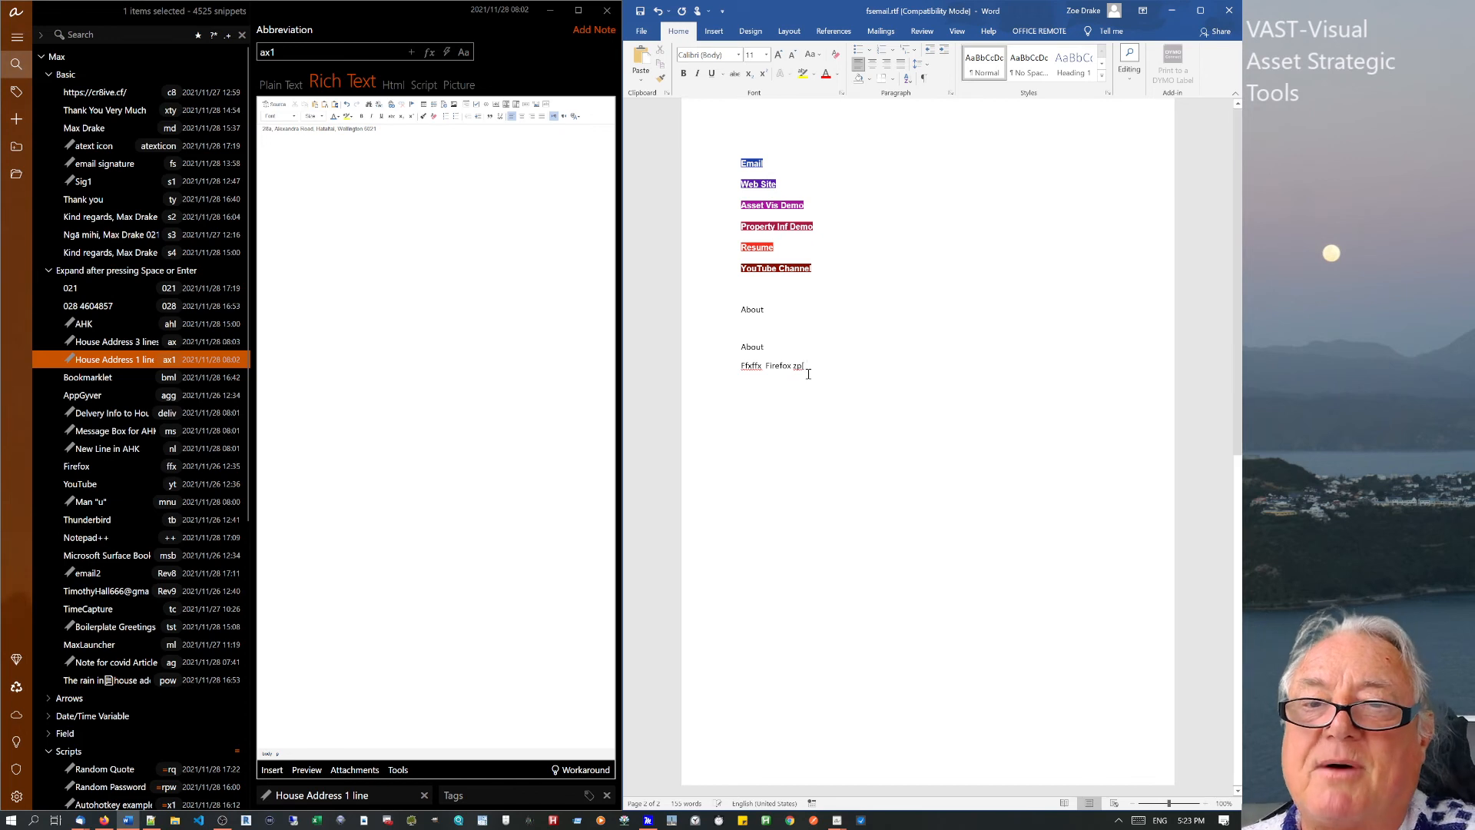
pyautogui.moveTo(815, 375); pyautogui.dragTo(786, 370)
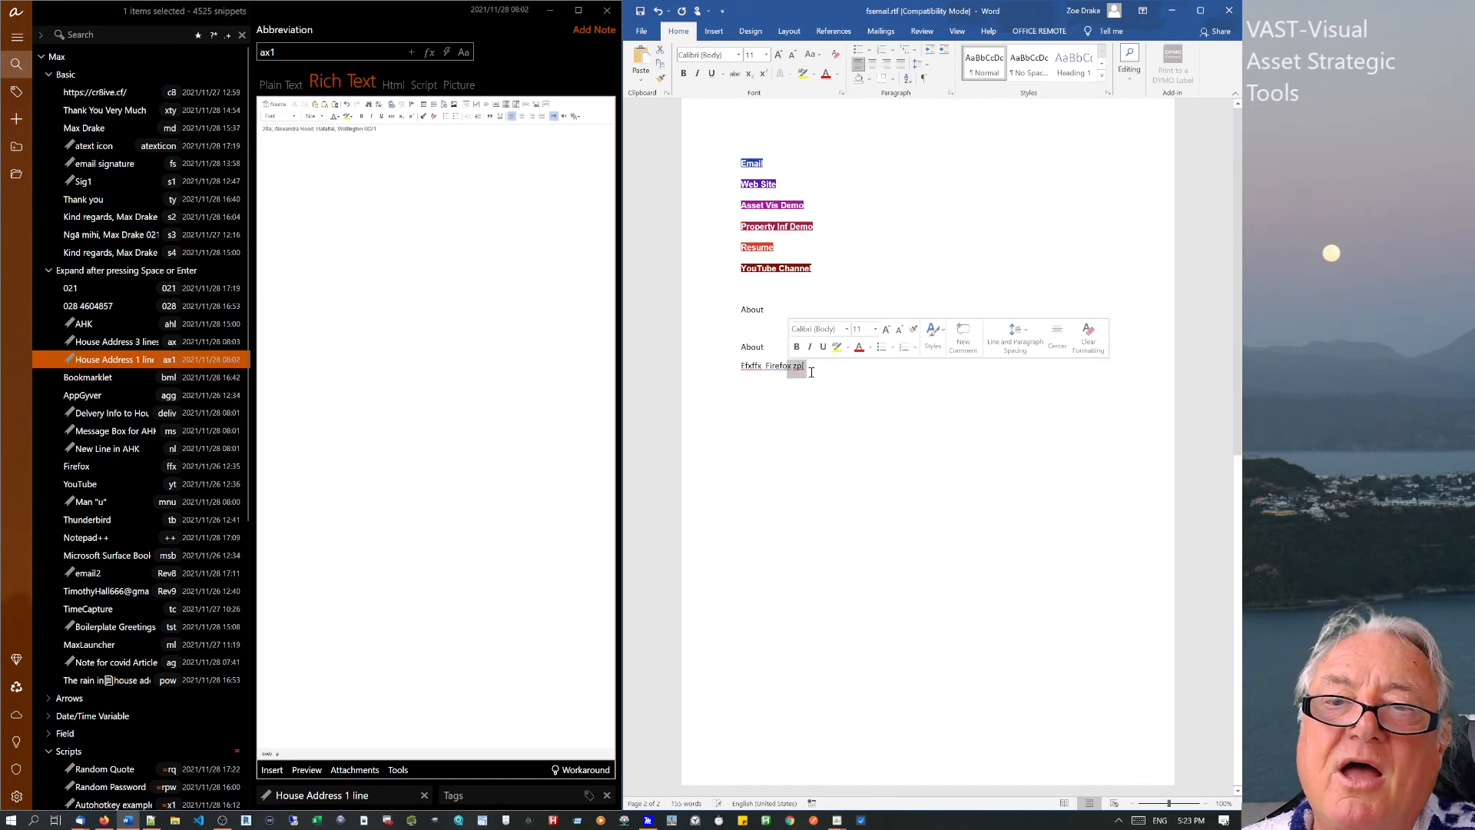
pyautogui.click(816, 376)
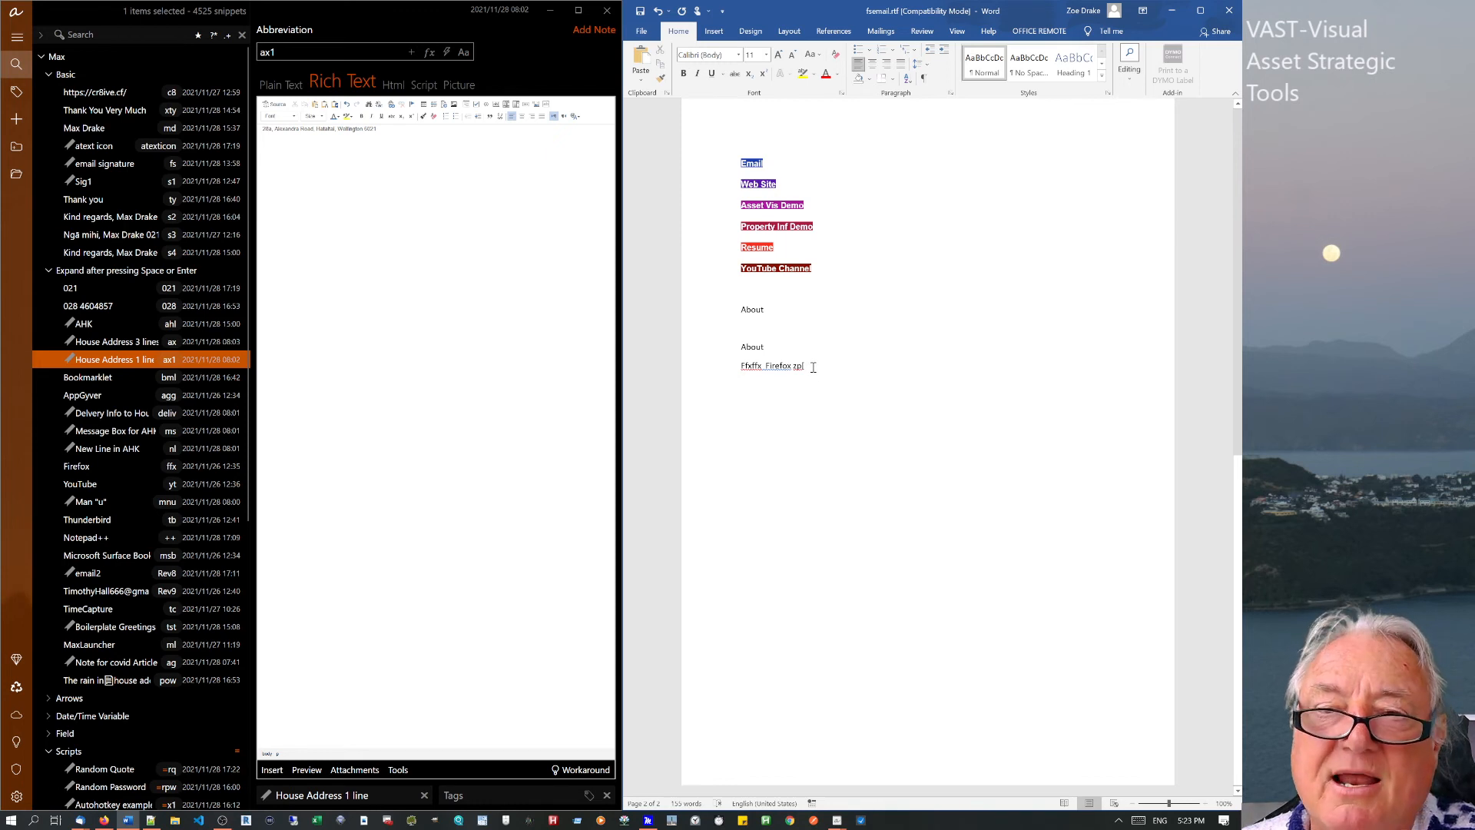
pyautogui.write('zz')
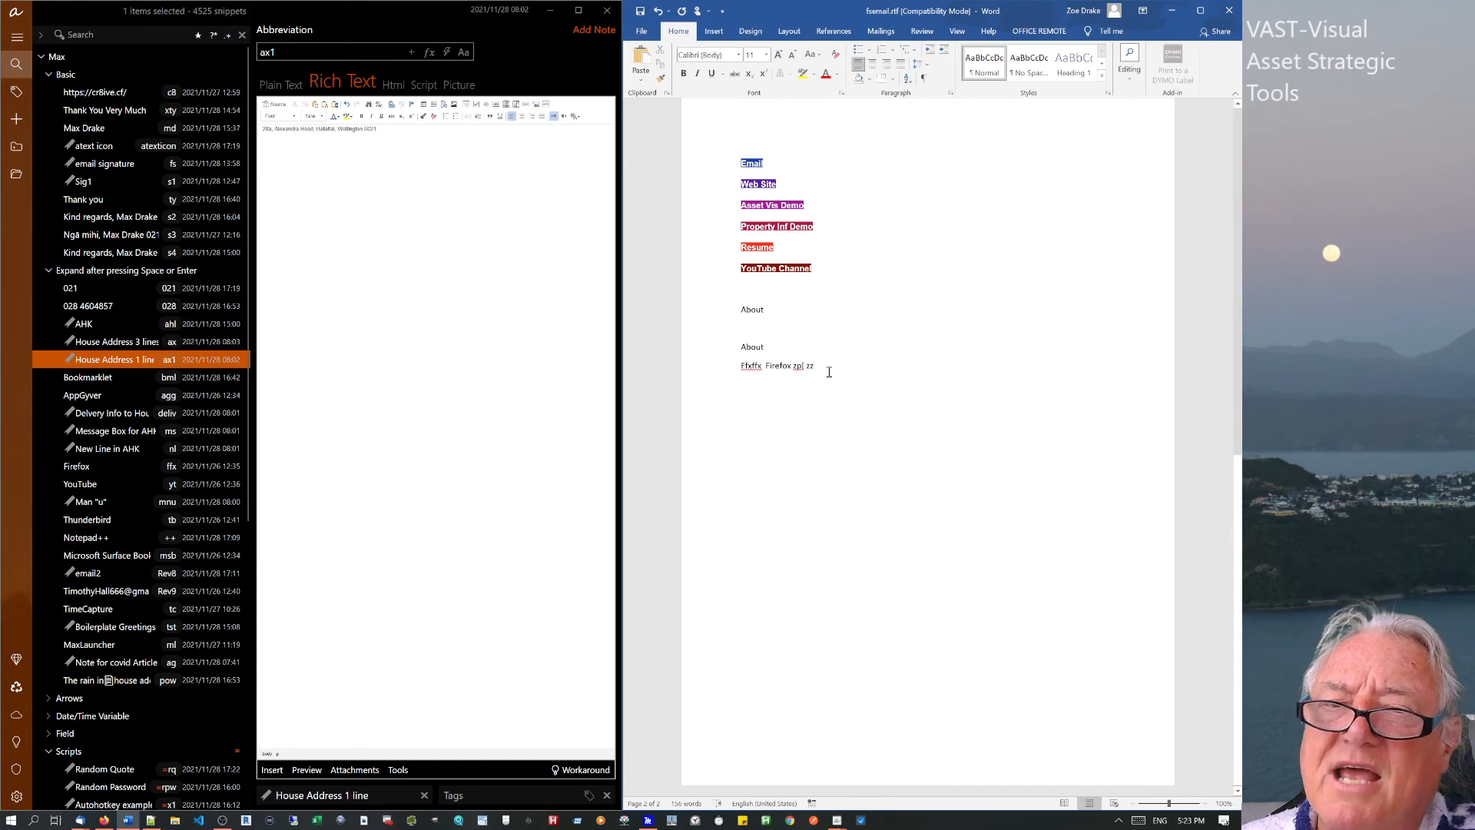
pyautogui.hotkey('ctrl', 'shift', 'Left')
pyautogui.hotkey('ctrl', 'shift', 'Left')
pyautogui.hotkey('ctrl', 'shift', 'Left')
pyautogui.hotkey('ctrl', 'shift', 'Left')
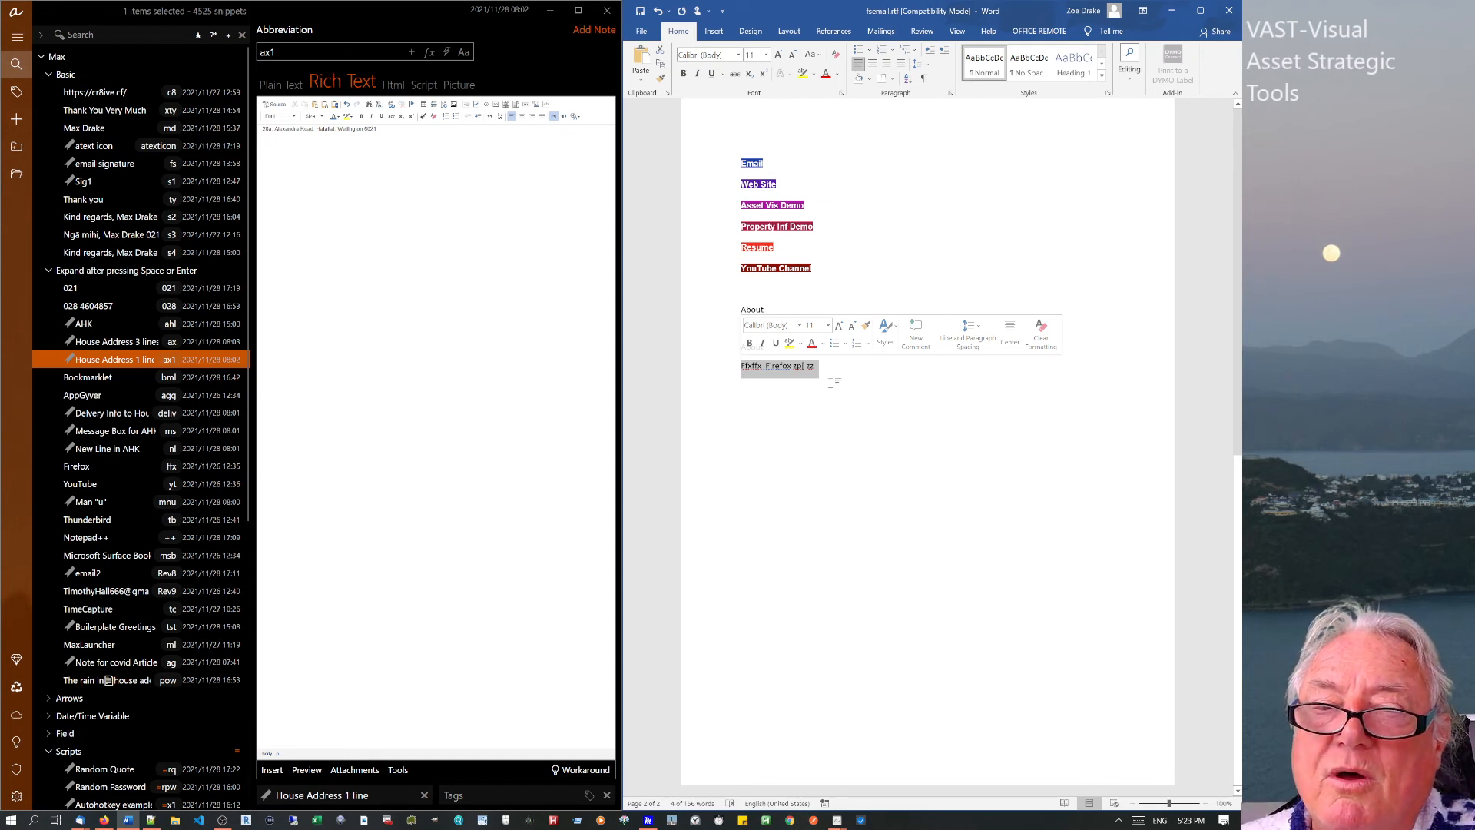
# Select and delete the snippet test line under the second About.
pyautogui.click(829, 385)
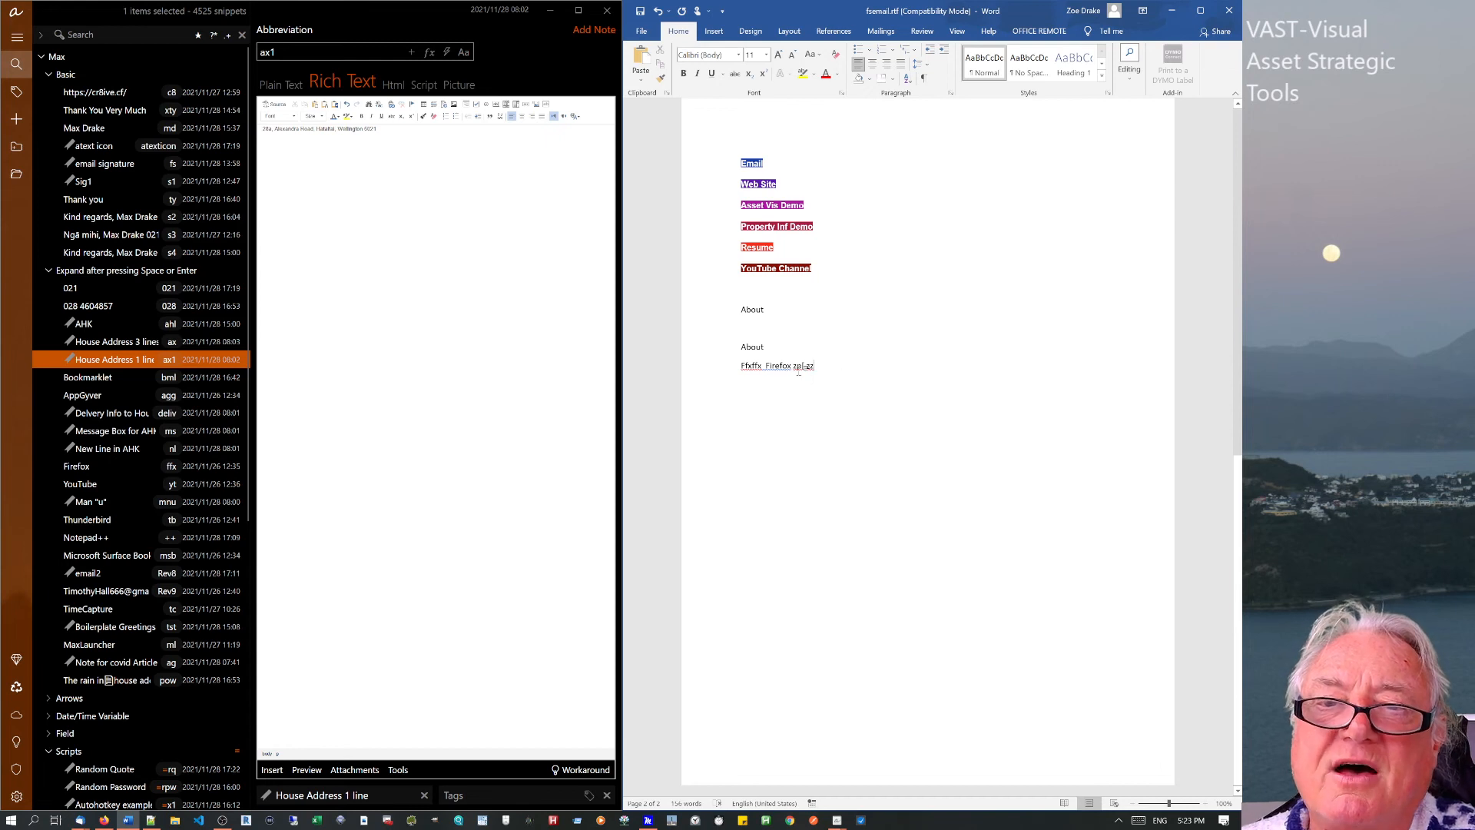
pyautogui.moveTo(819, 368); pyautogui.dragTo(757, 370)
pyautogui.press('Delete')
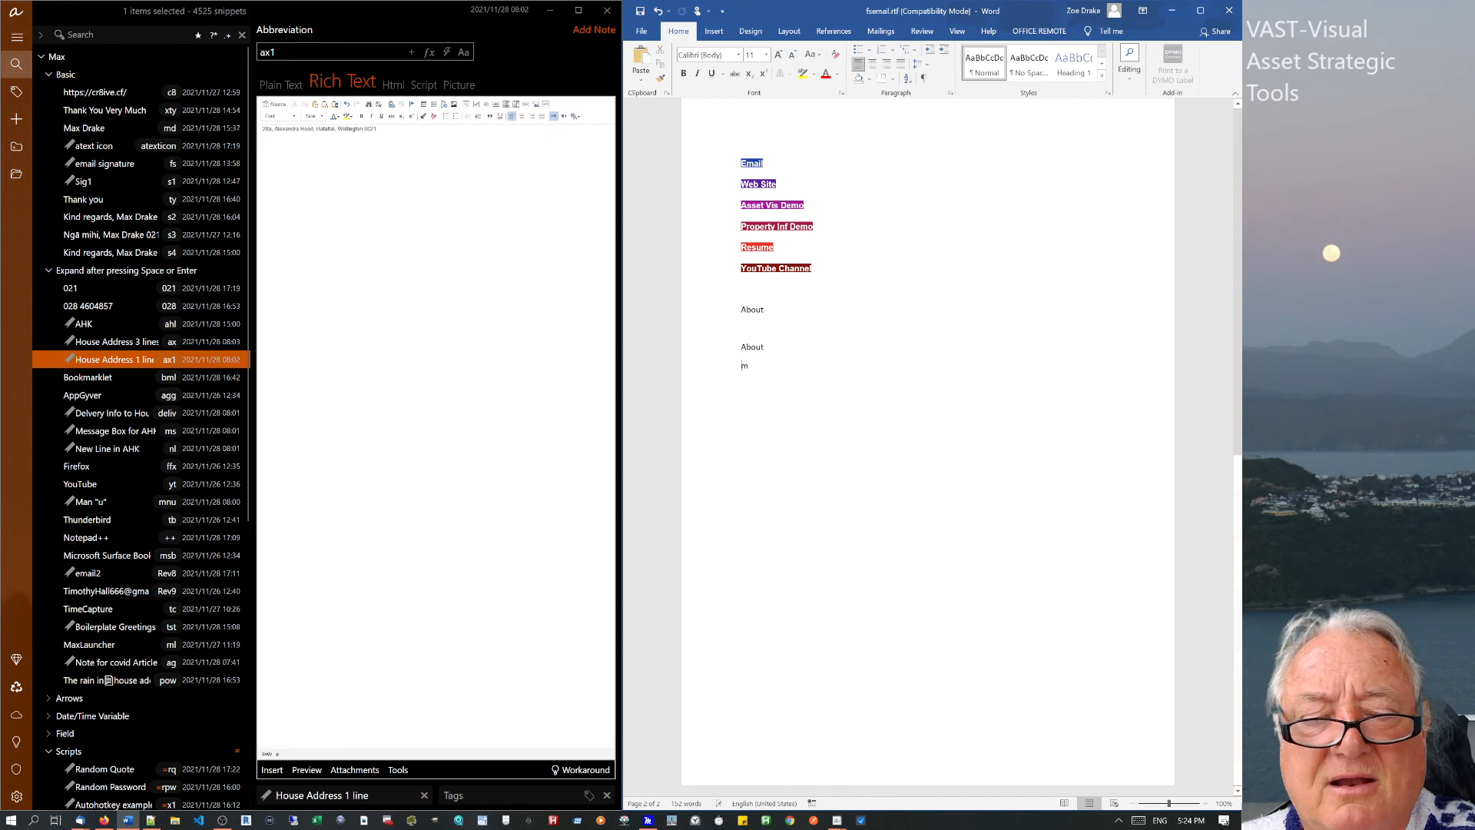
# Type test text on the last line, then select it and replace it with msgbox, %%.
pyautogui.write('s ')
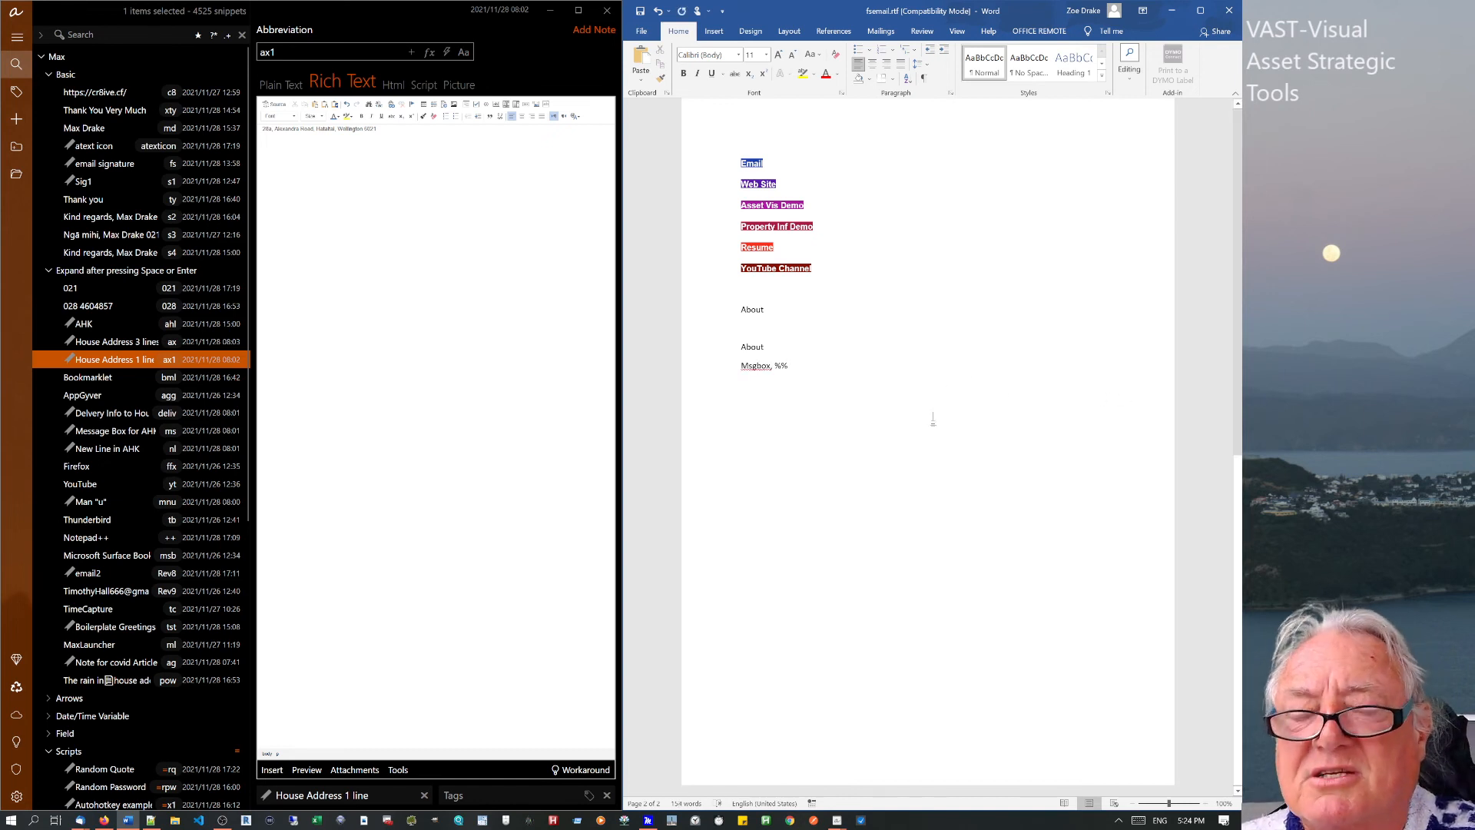
pyautogui.write('m')
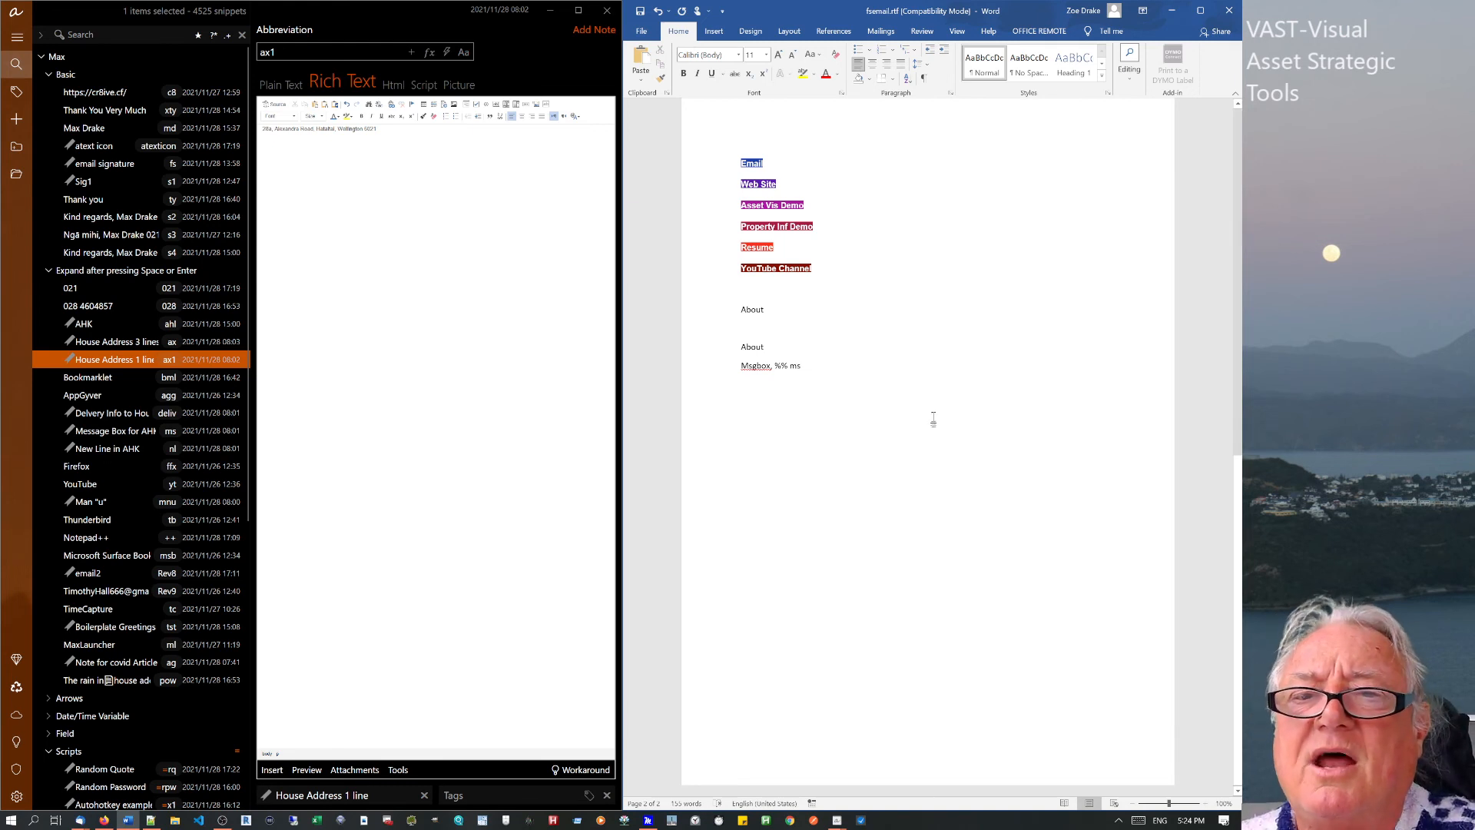
pyautogui.click(733, 368)
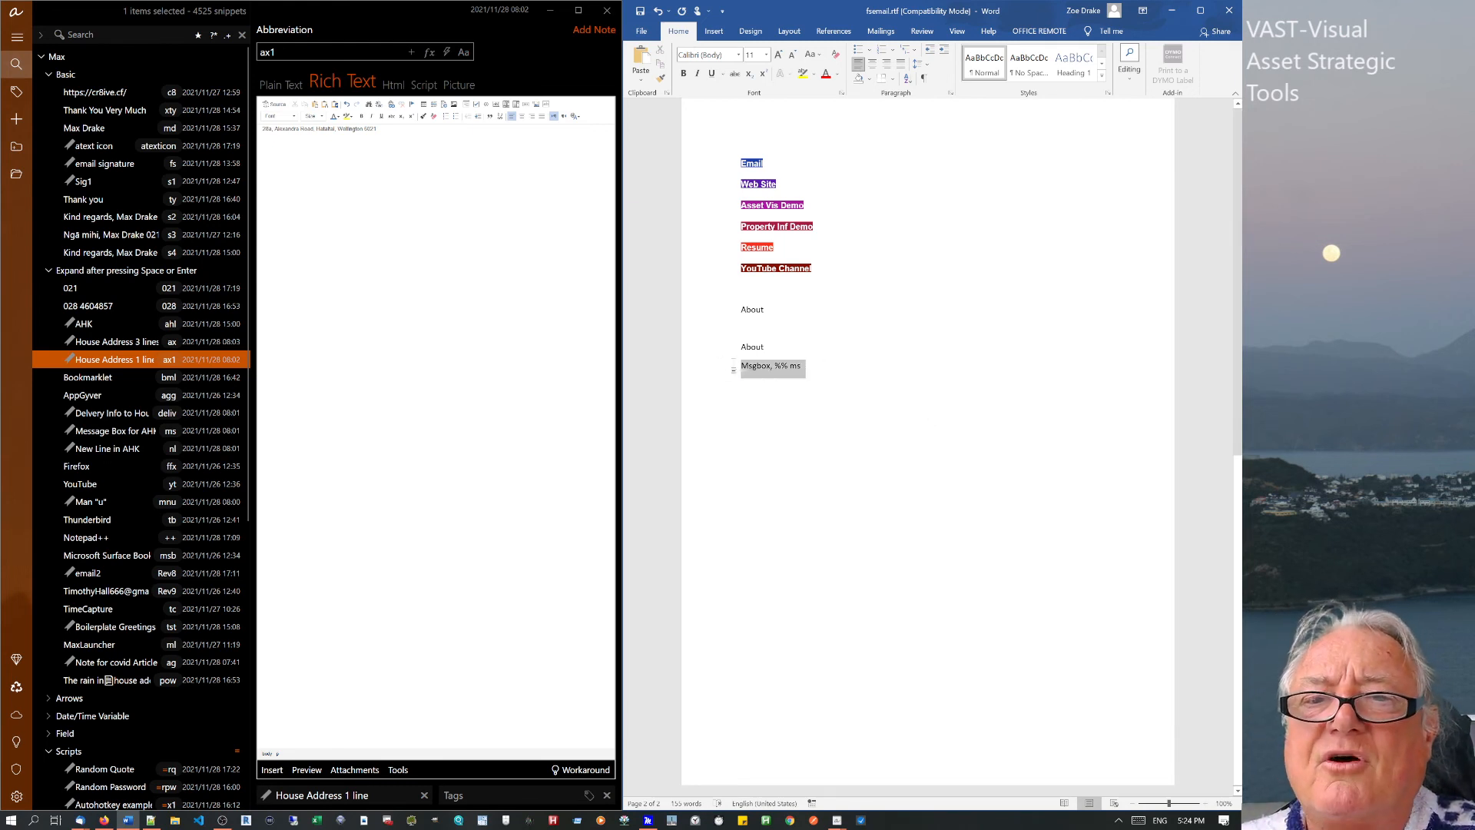
pyautogui.click(782, 365)
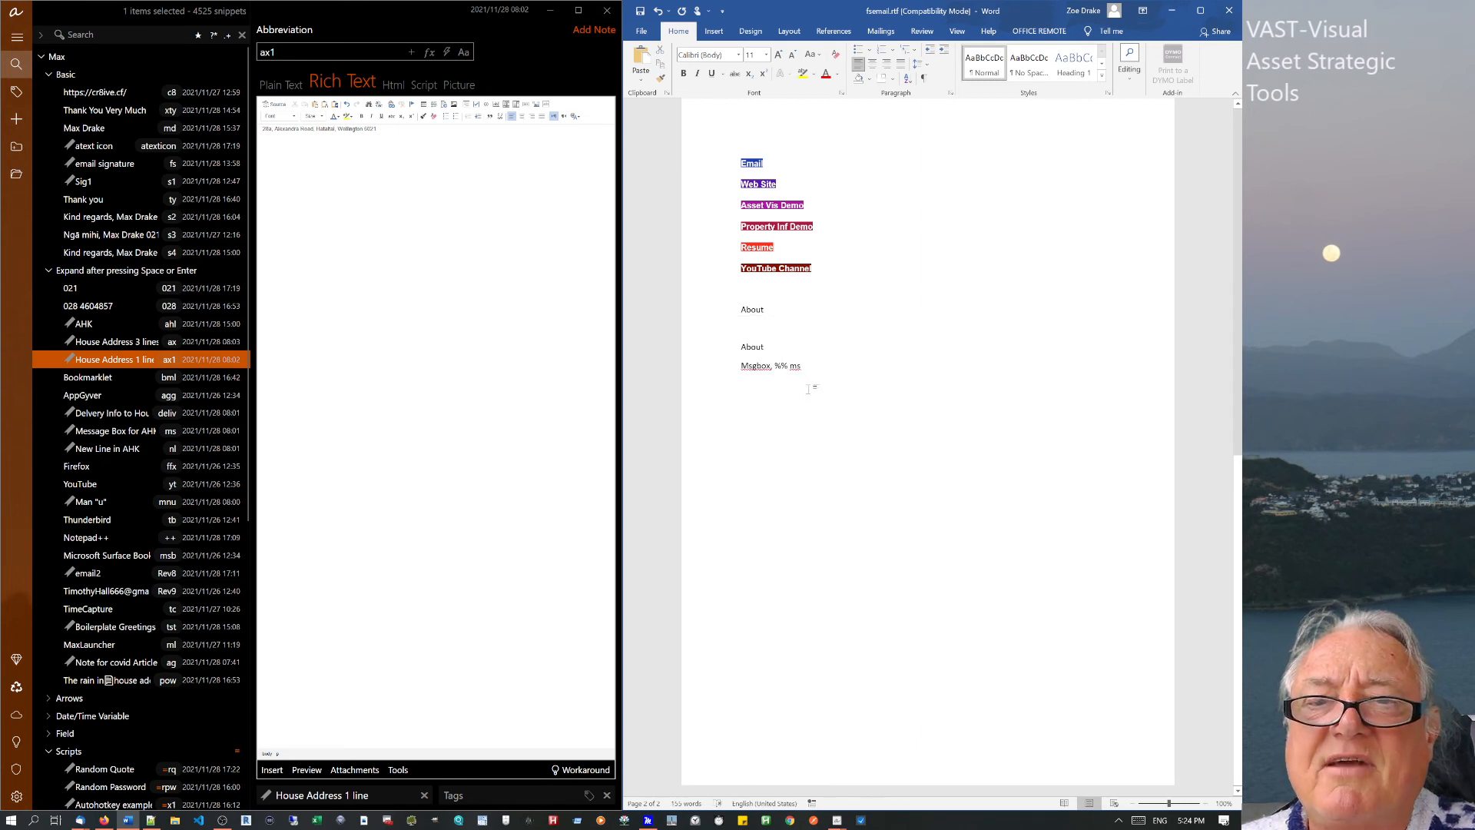
pyautogui.moveTo(802, 367); pyautogui.dragTo(776, 368)
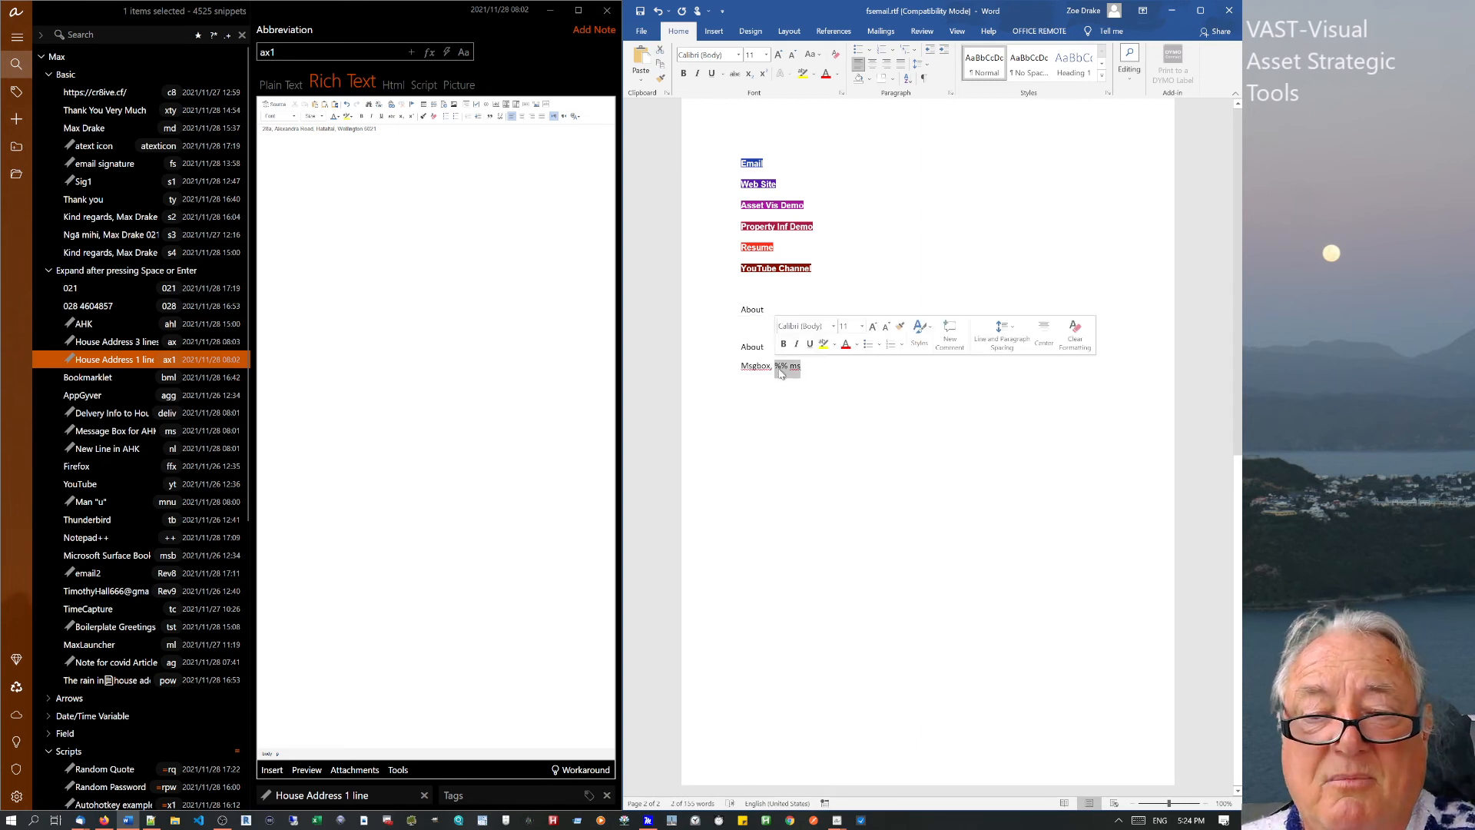
pyautogui.write('thata')
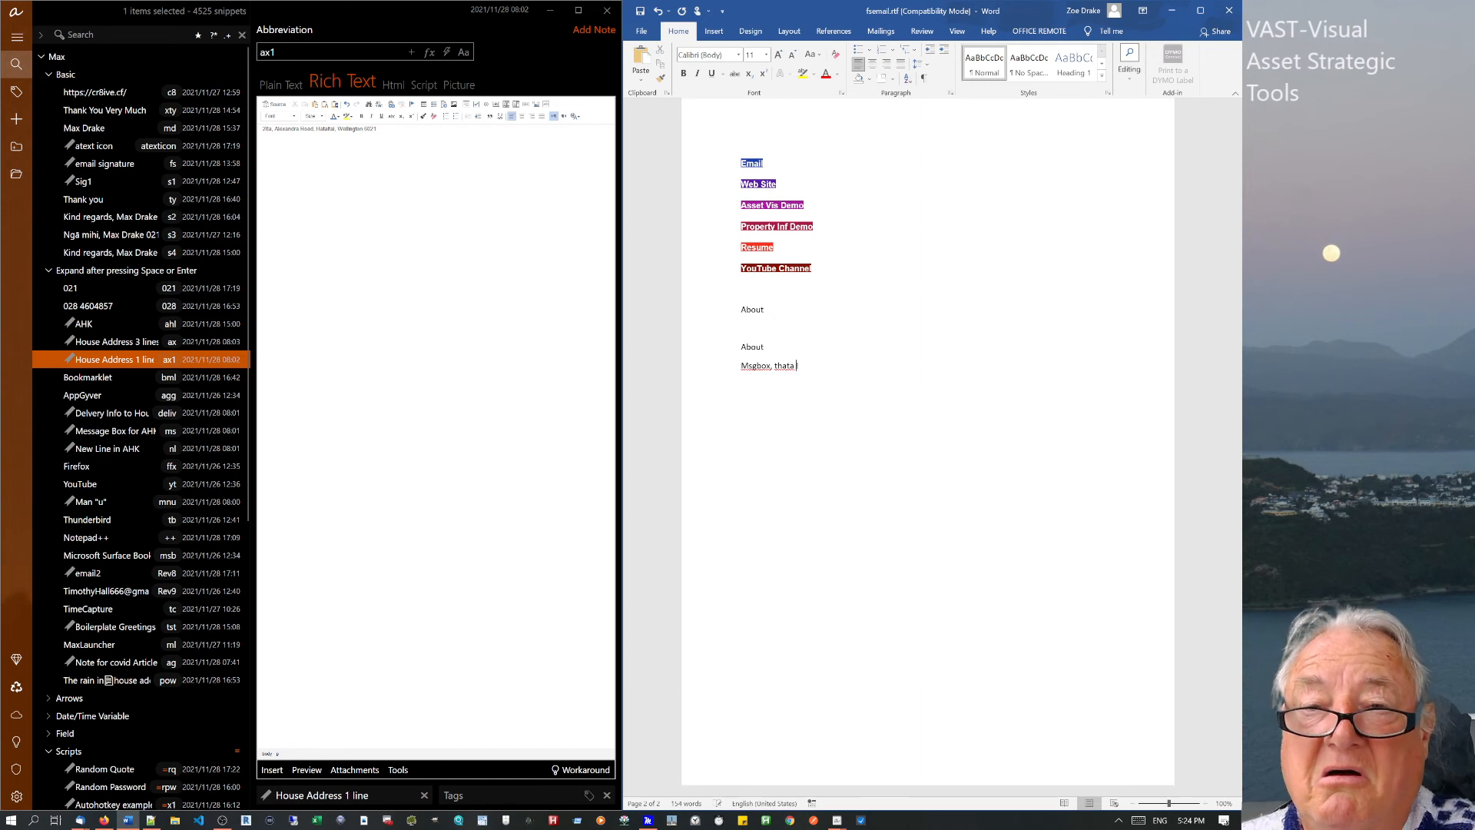
pyautogui.write(' l dsfbghmj')
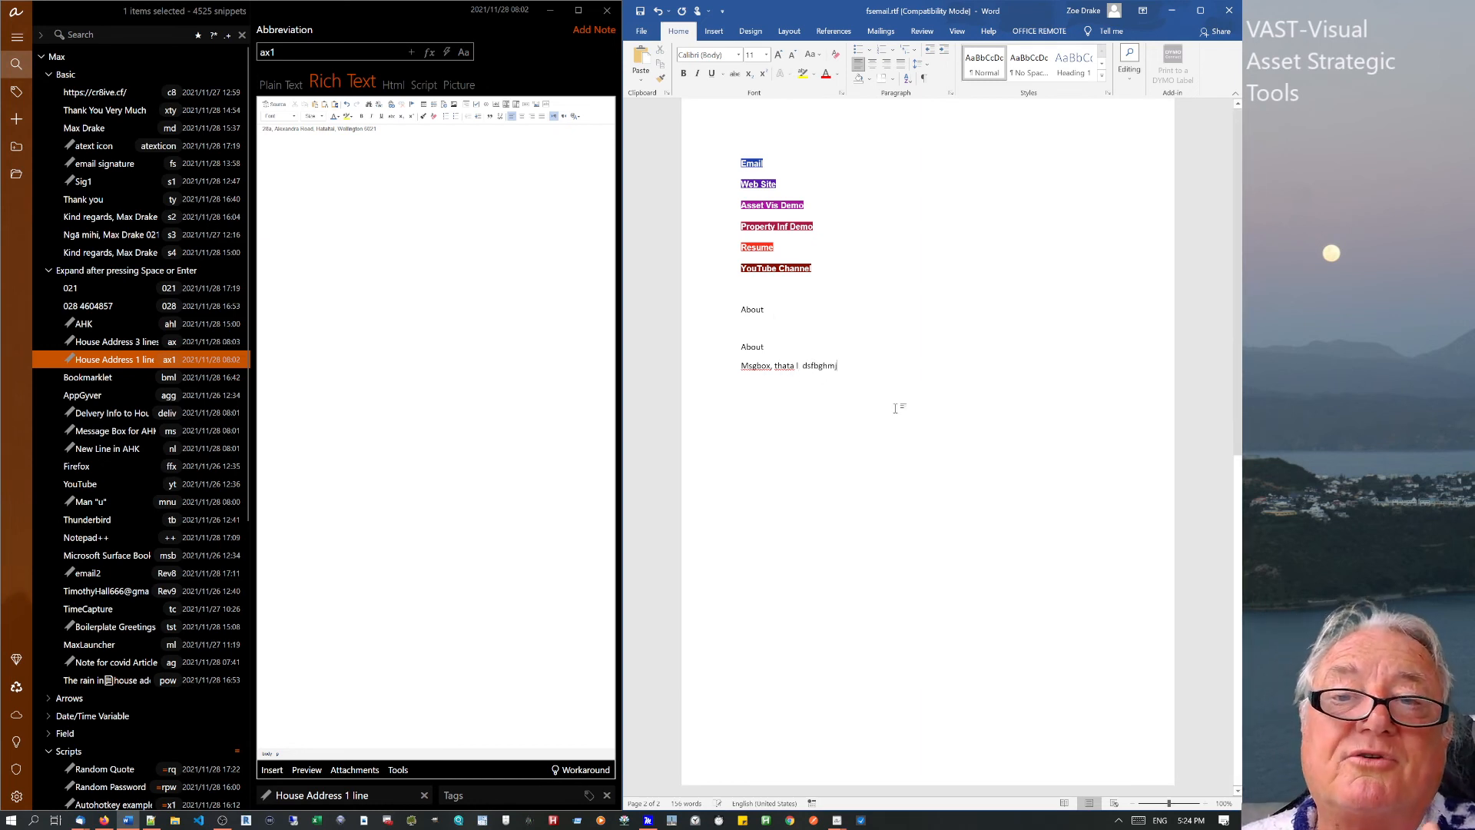
pyautogui.moveTo(837, 367); pyautogui.dragTo(716, 369)
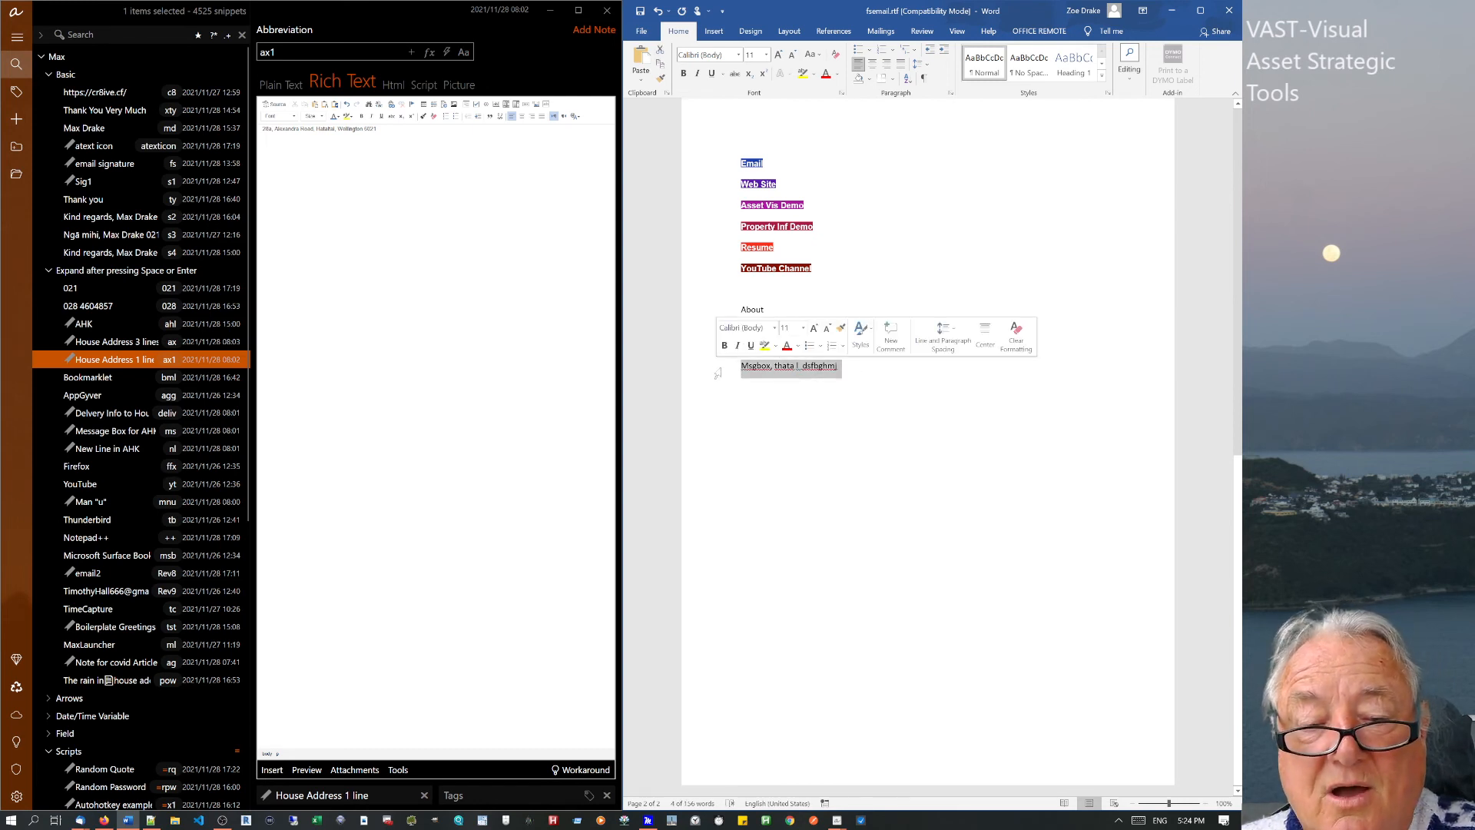
pyautogui.write('msgbox, %%')
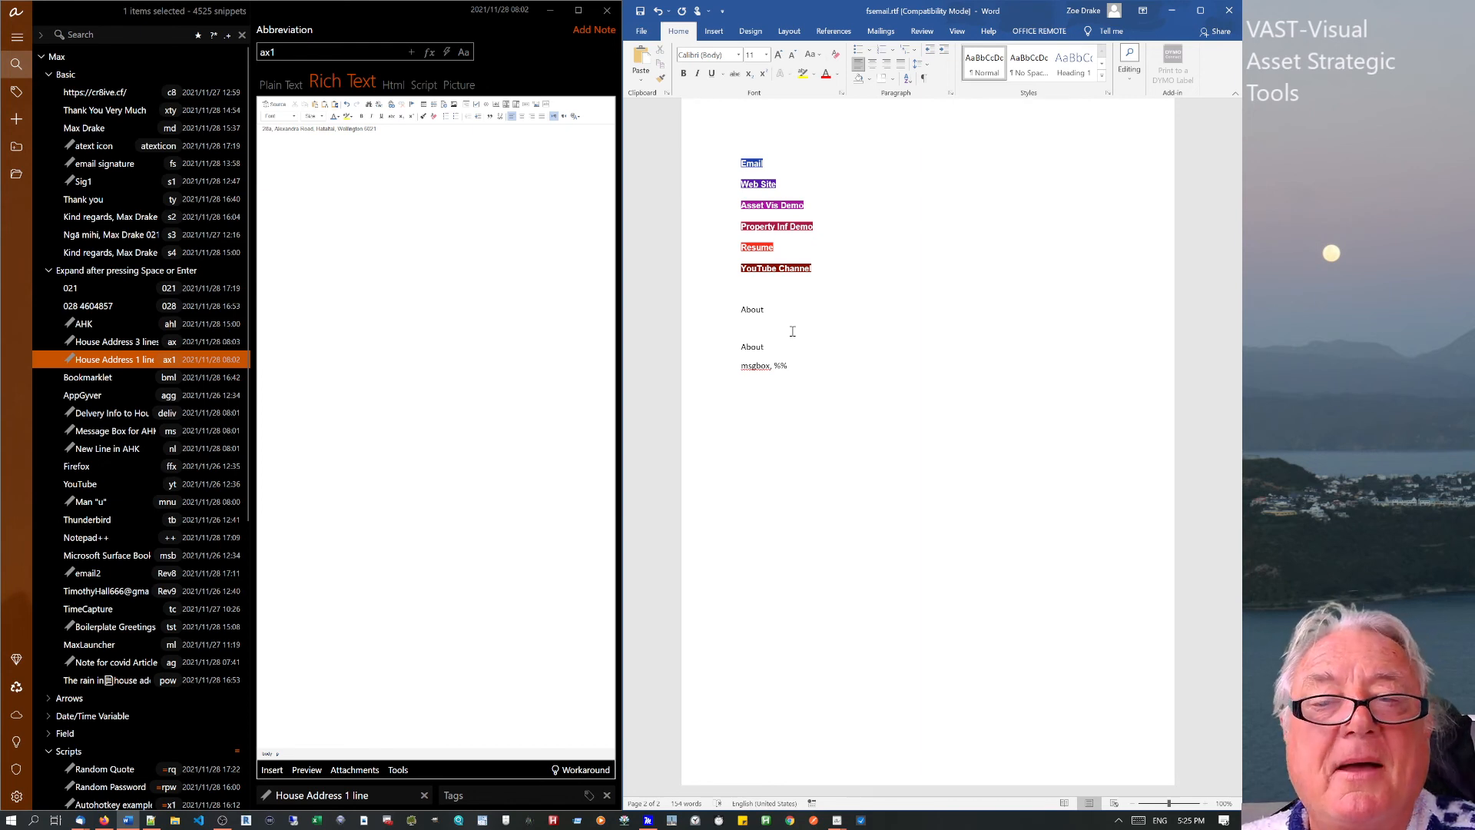
pyautogui.moveTo(831, 371); pyautogui.dragTo(740, 341)
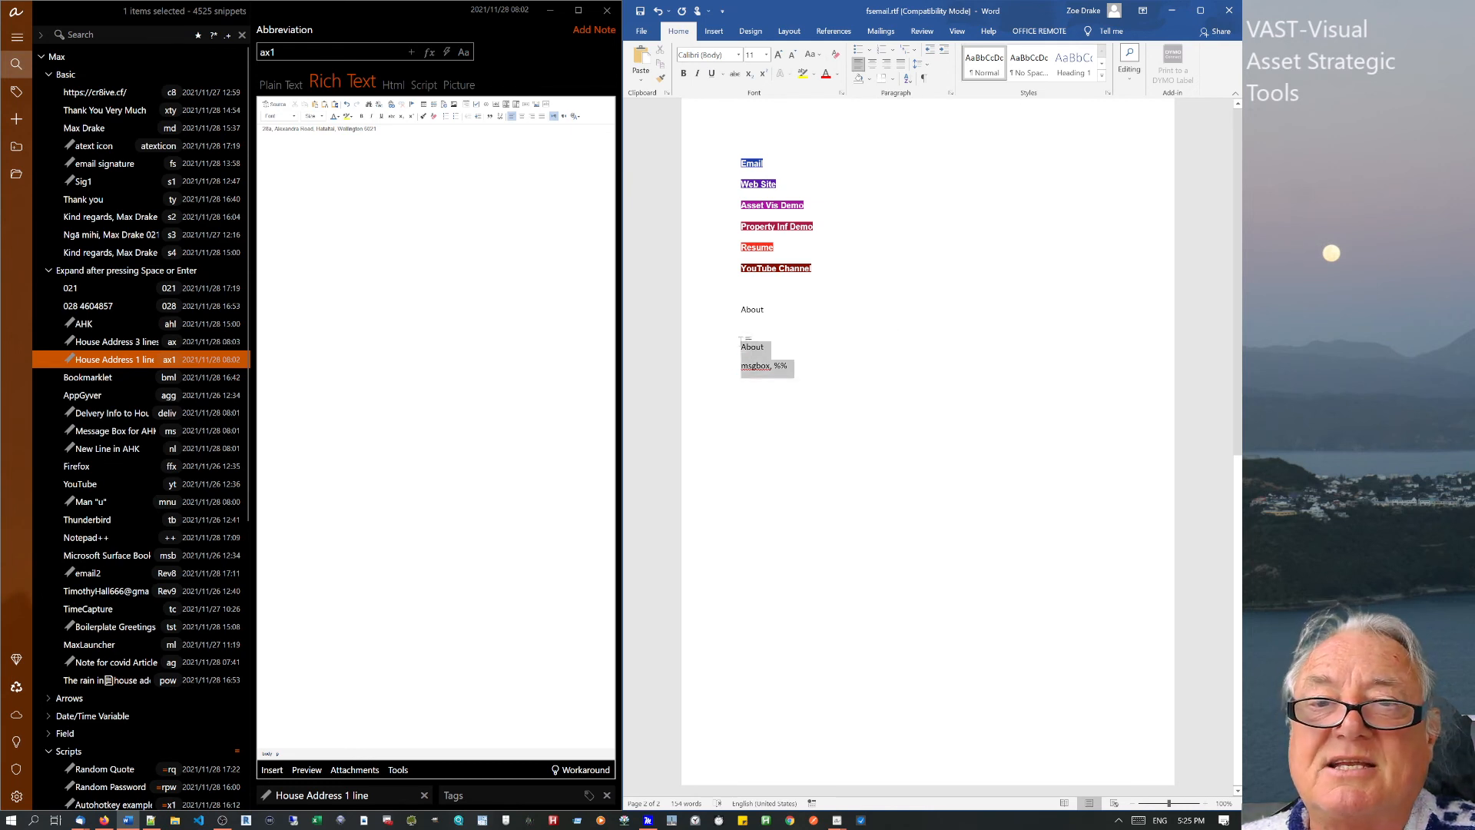
pyautogui.click(932, 390)
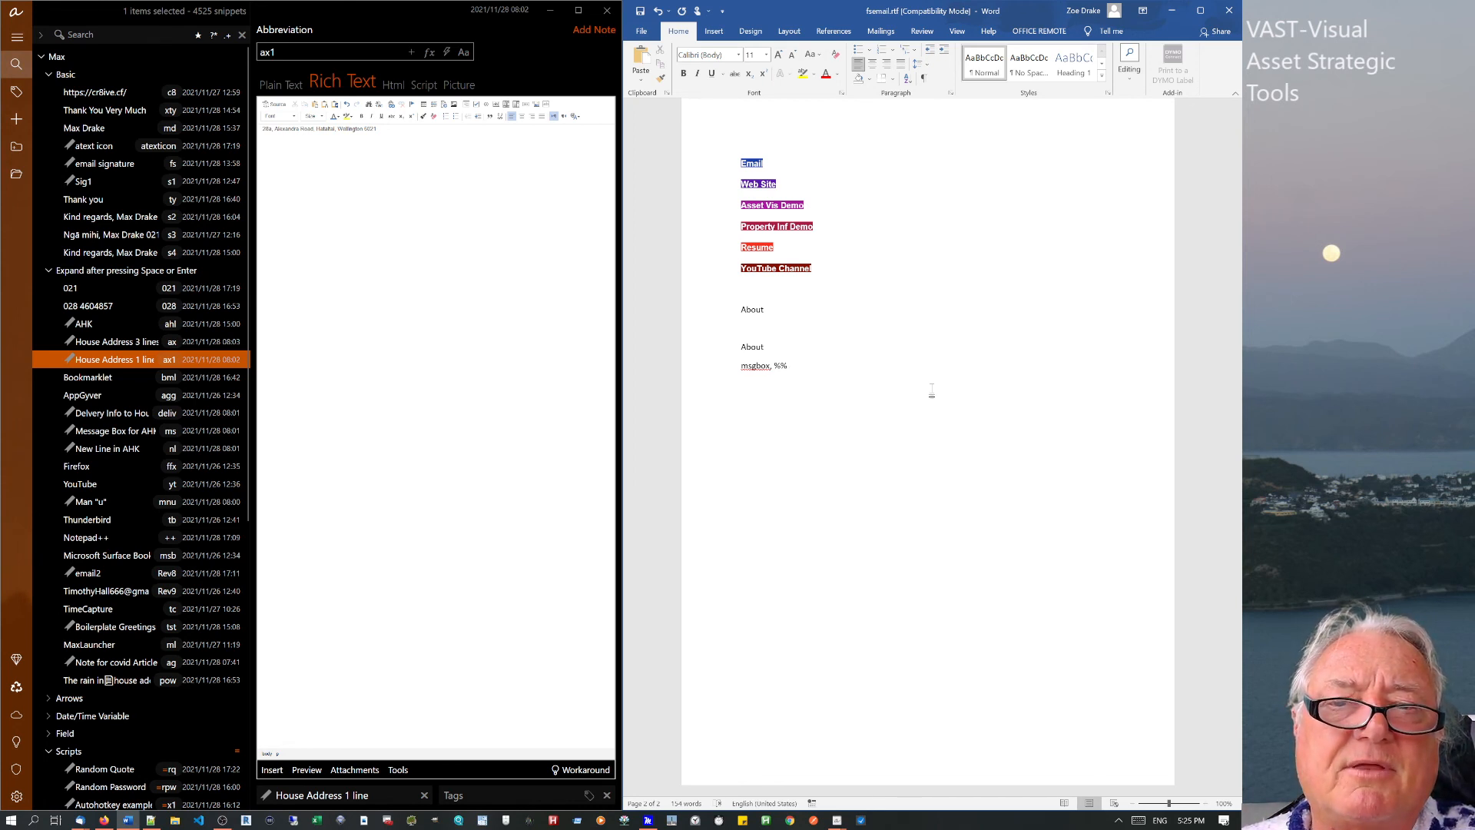
# Cancel switching the snippet to Script, keeping Rich Text, and view the Field group's settings.
pyautogui.click(482, 221)
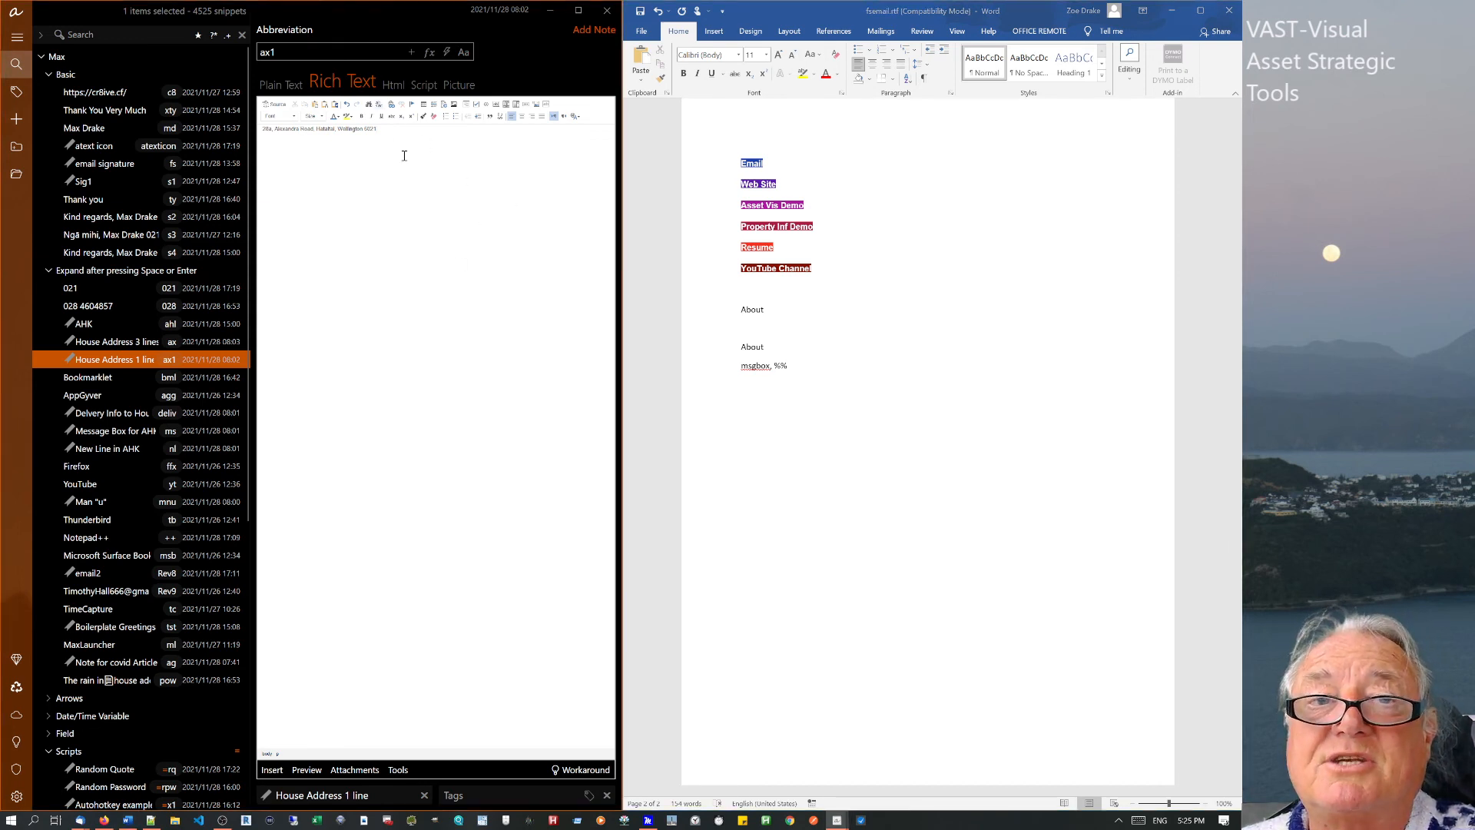
pyautogui.click(427, 82)
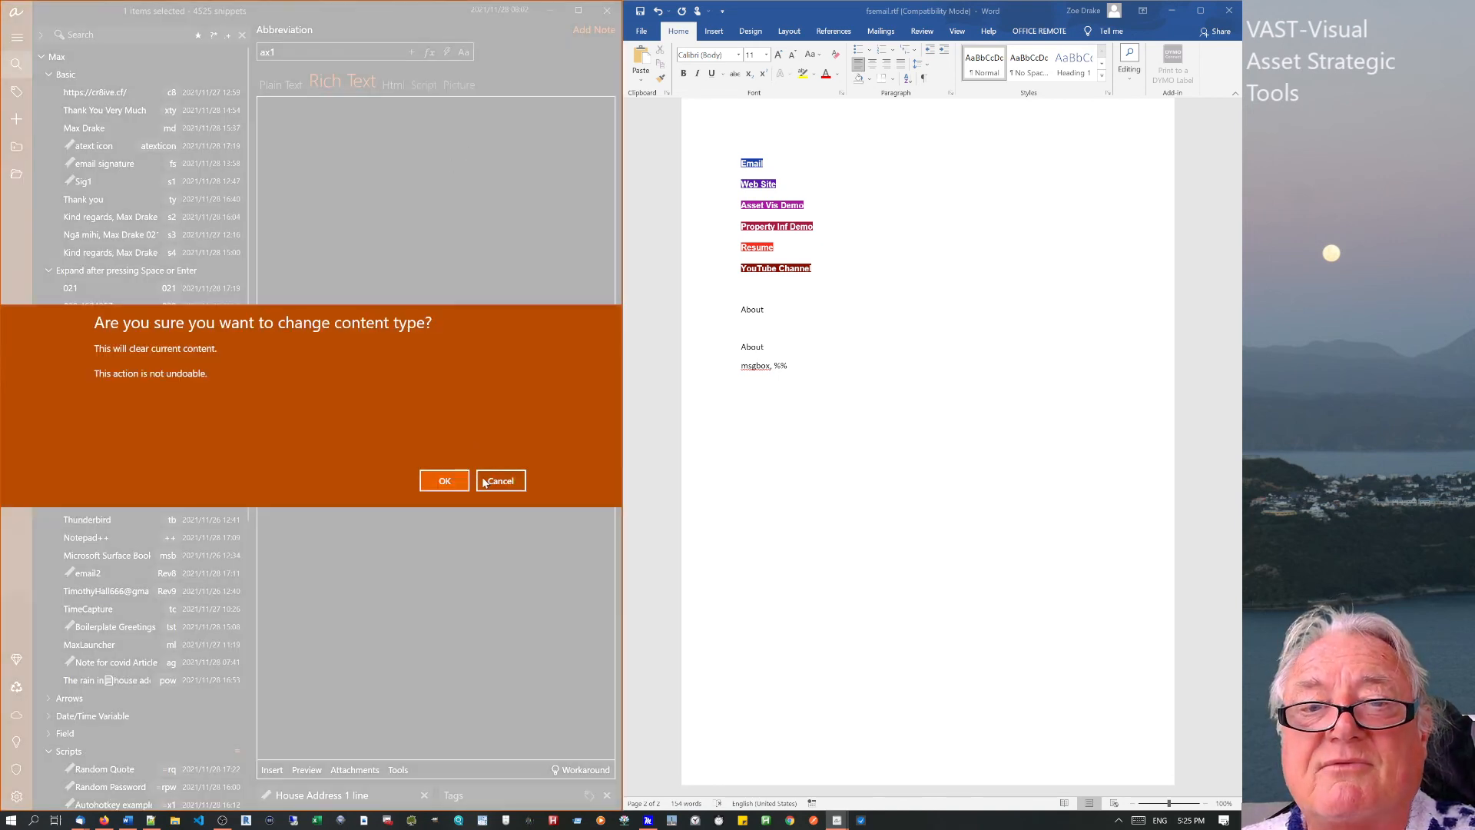
pyautogui.click(499, 481)
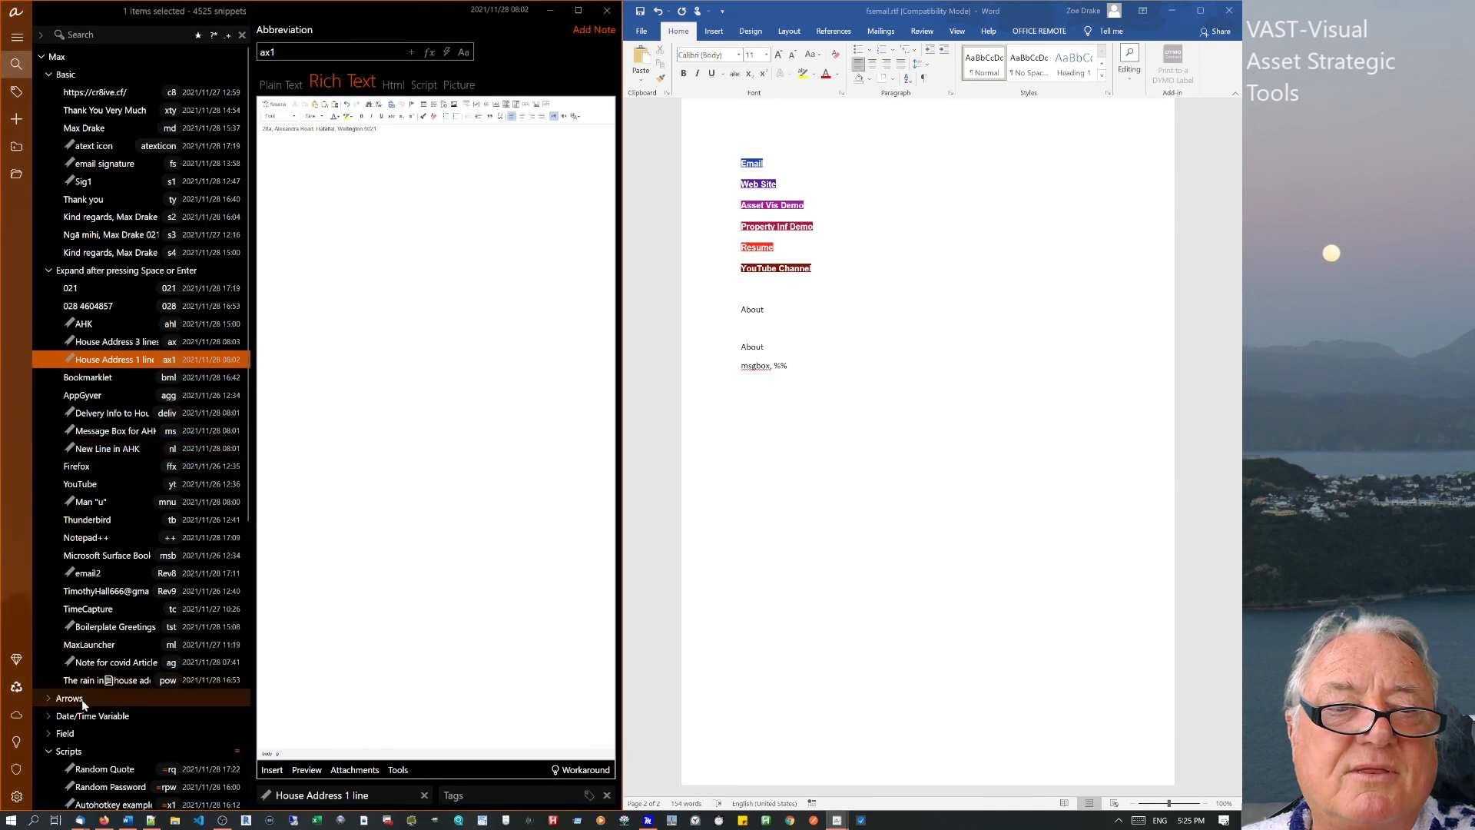
pyautogui.click(139, 729)
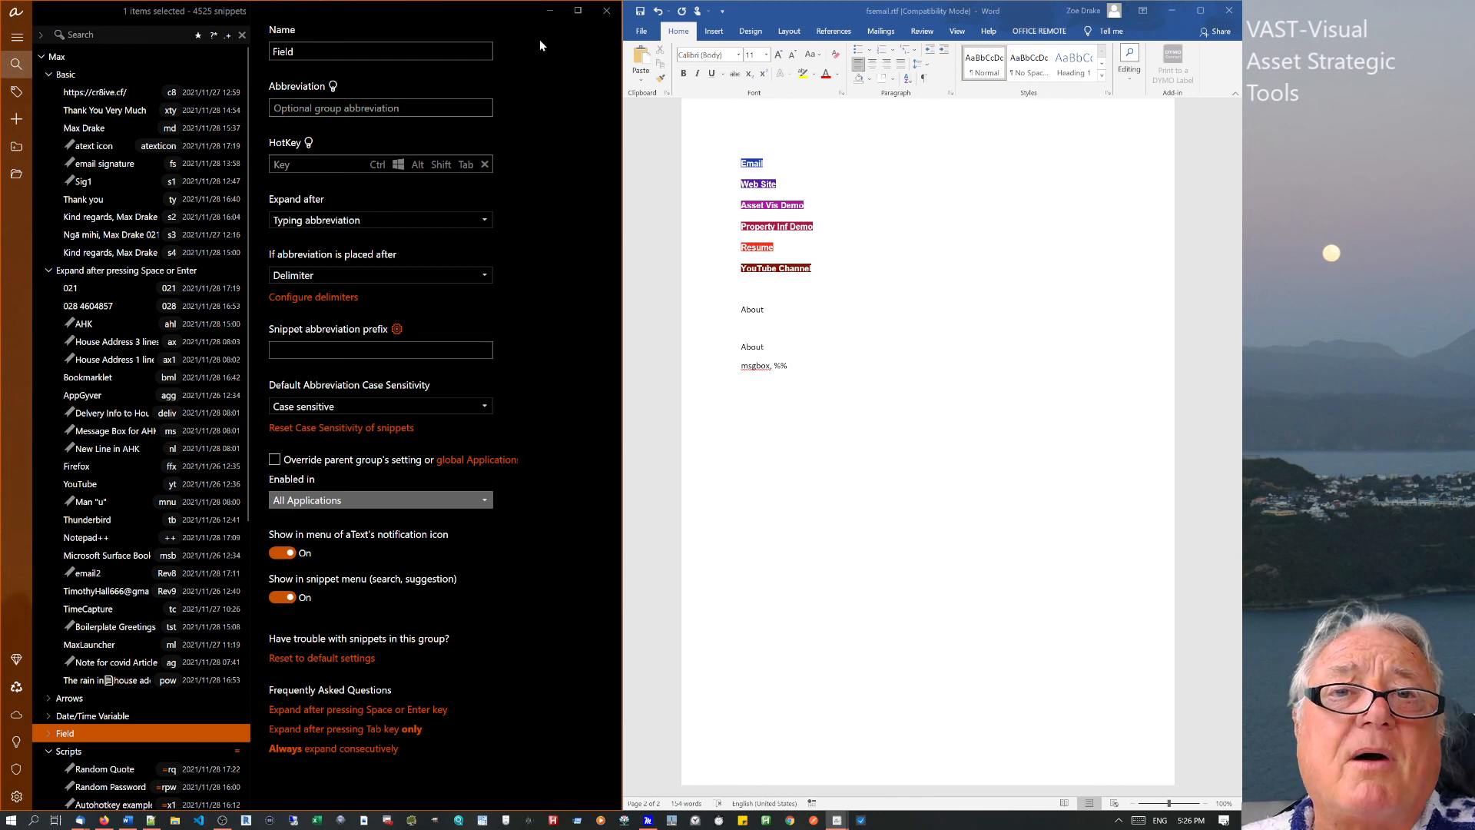
pyautogui.moveTo(494, 10)
pyautogui.mouseDown()
pyautogui.moveTo(521, 15)
pyautogui.moveTo(470, 16)
pyautogui.moveTo(497, 22)
pyautogui.moveTo(494, 9)
pyautogui.mouseUp()
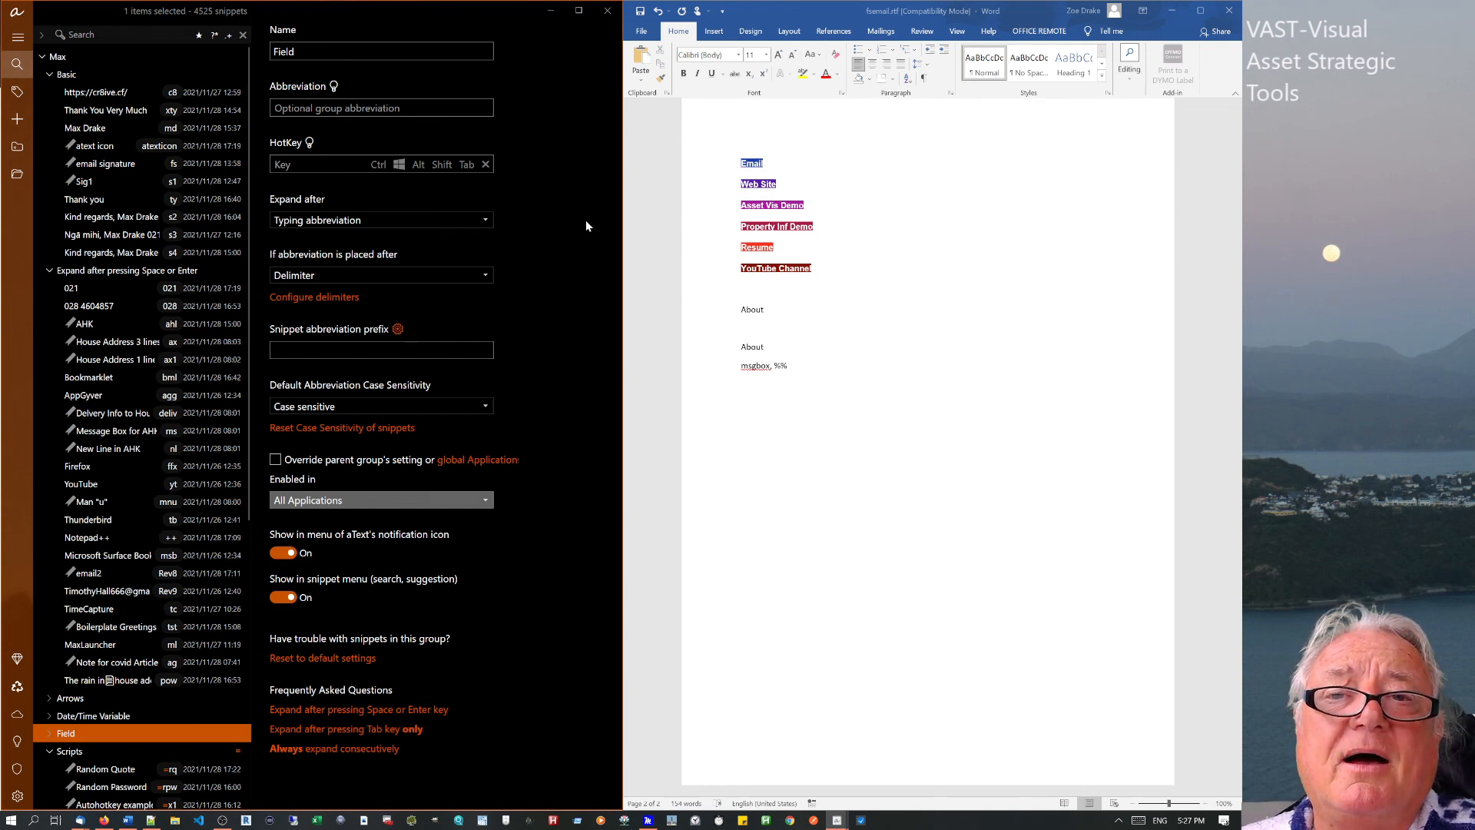
pyautogui.click(869, 509)
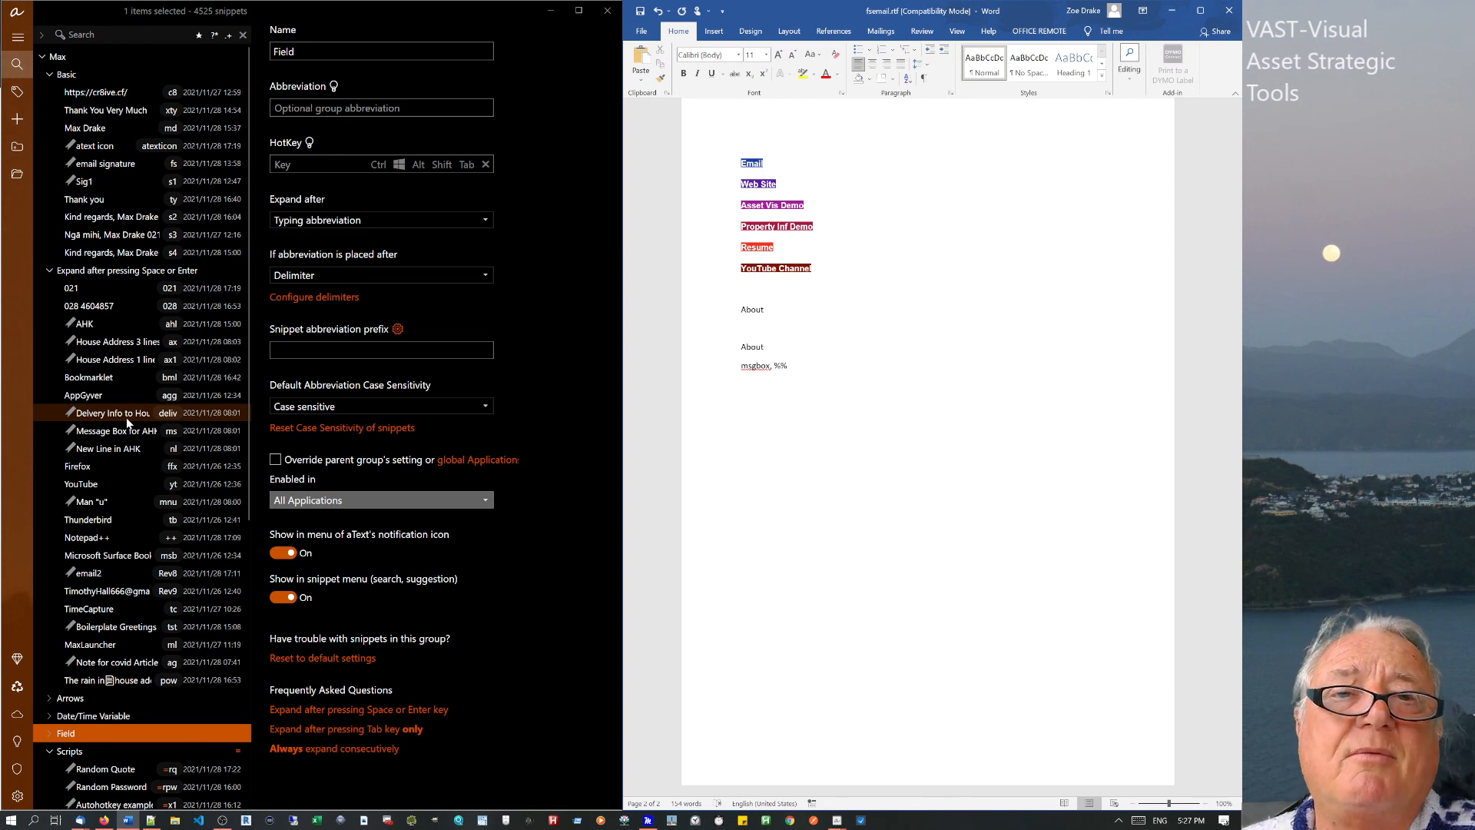
# View the signature snippet, then open the Random Quote batch script in the Scripts group.
pyautogui.click(166, 234)
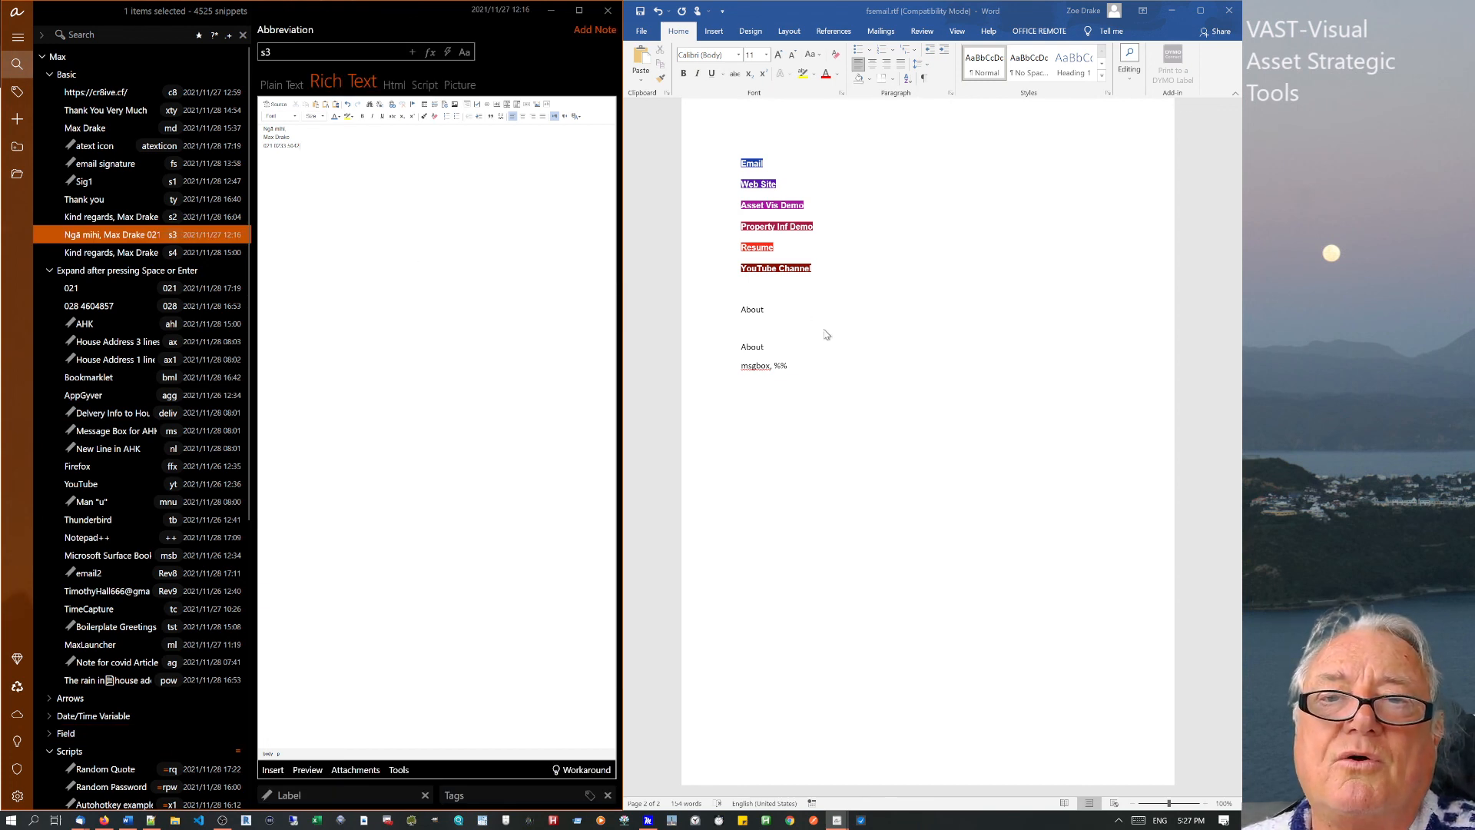
pyautogui.click(880, 353)
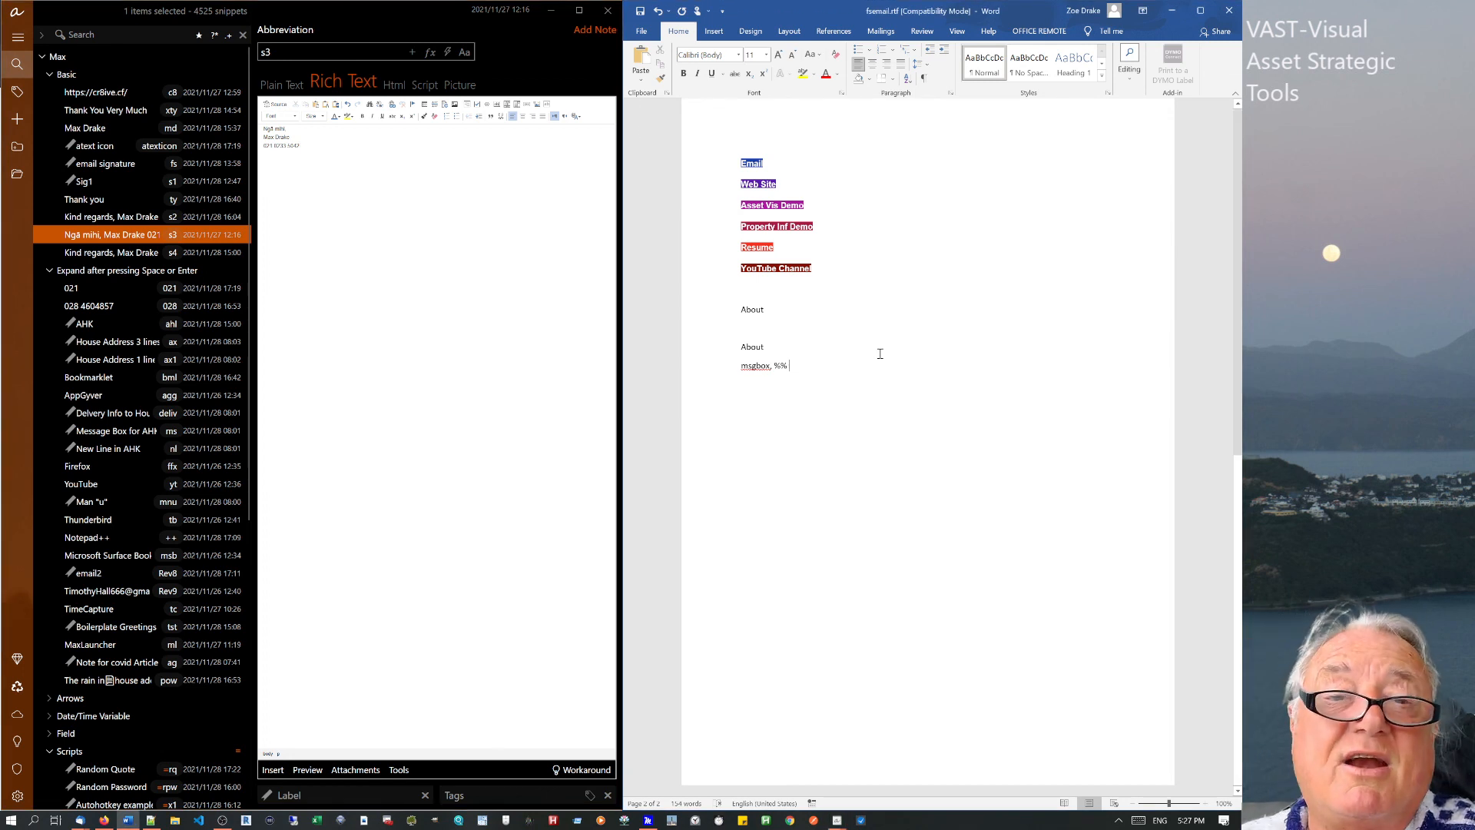
pyautogui.click(566, 441)
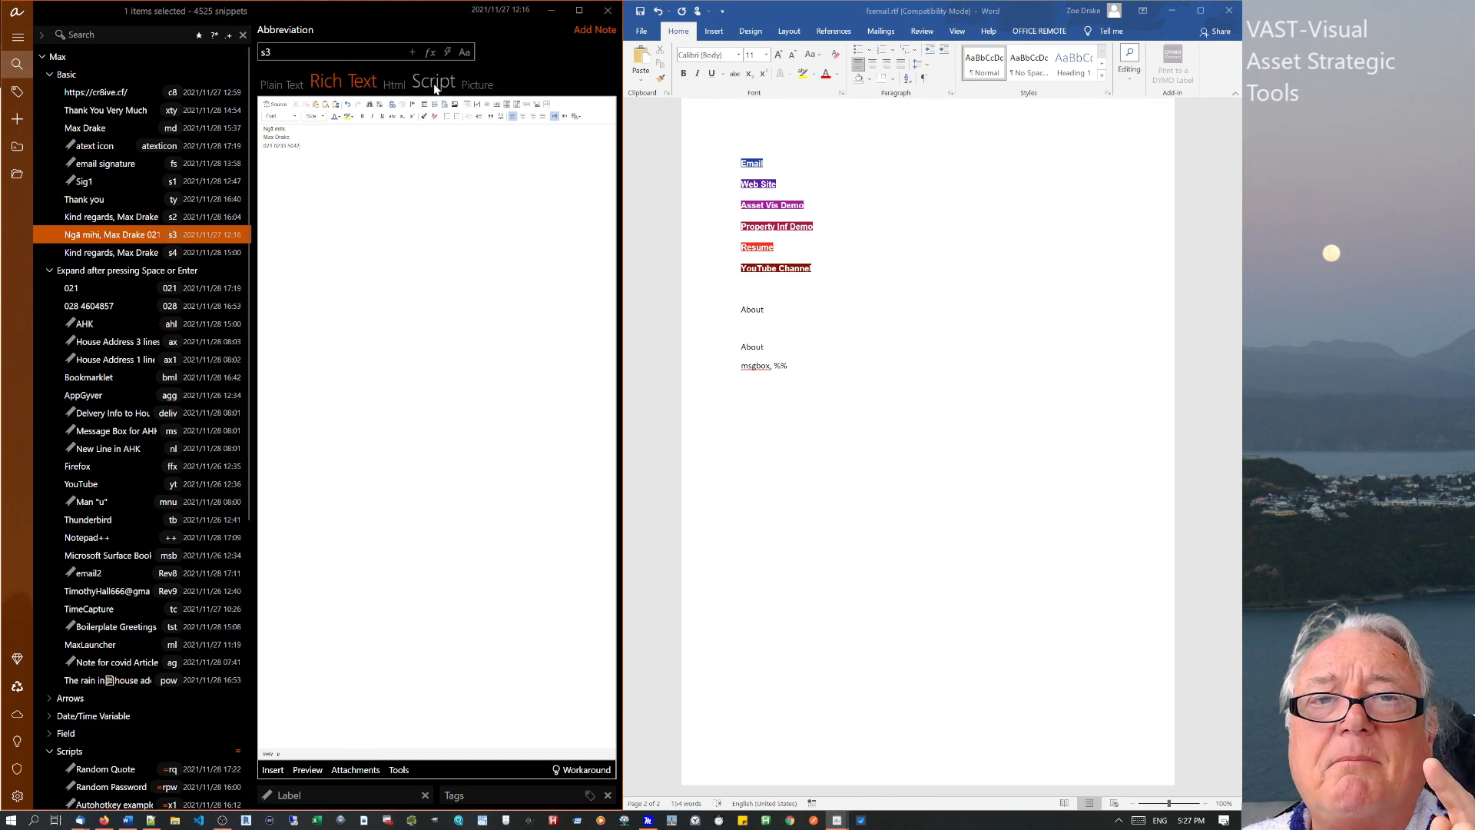
pyautogui.click(91, 754)
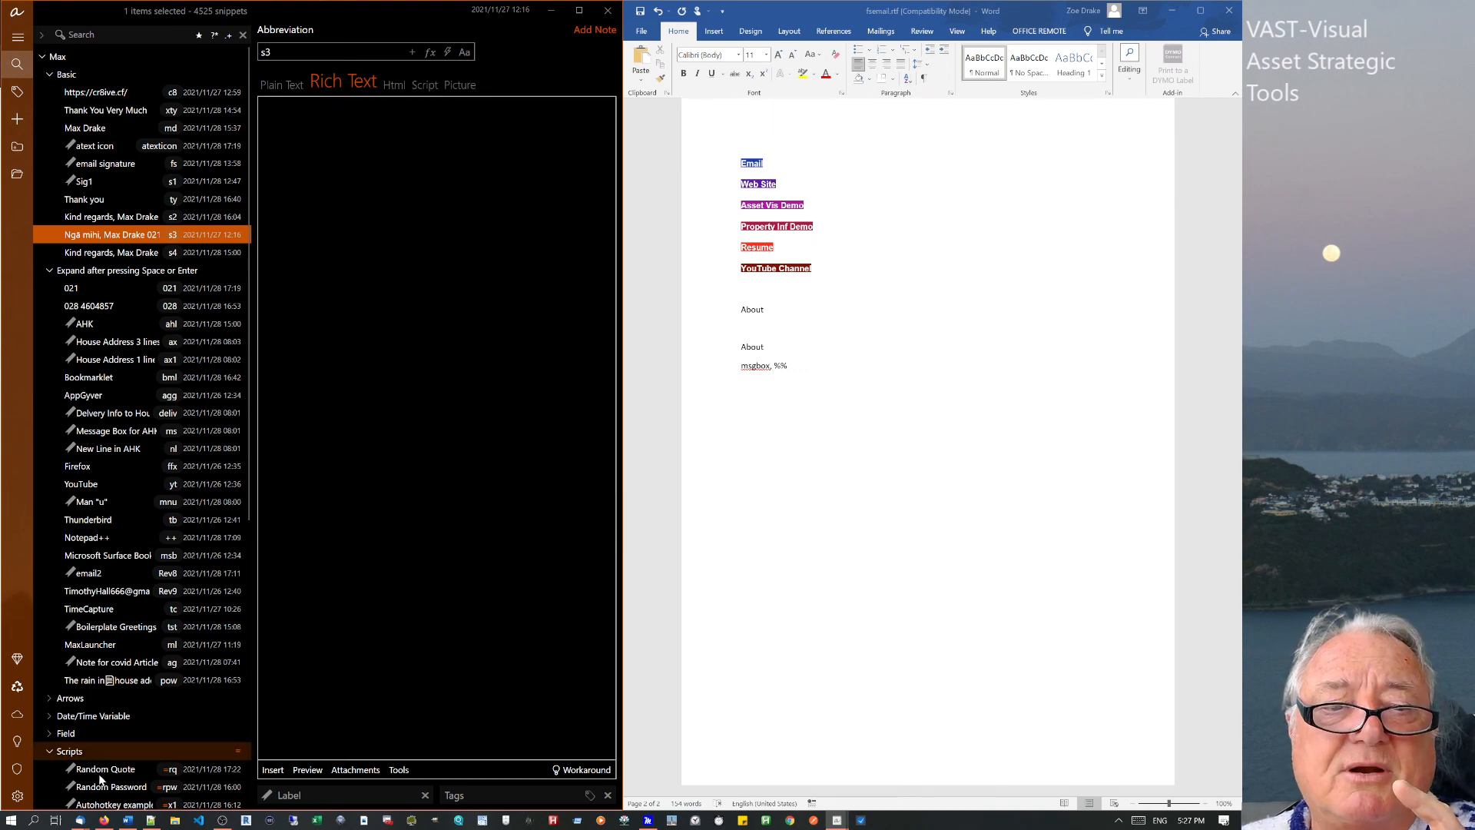
pyautogui.click(98, 770)
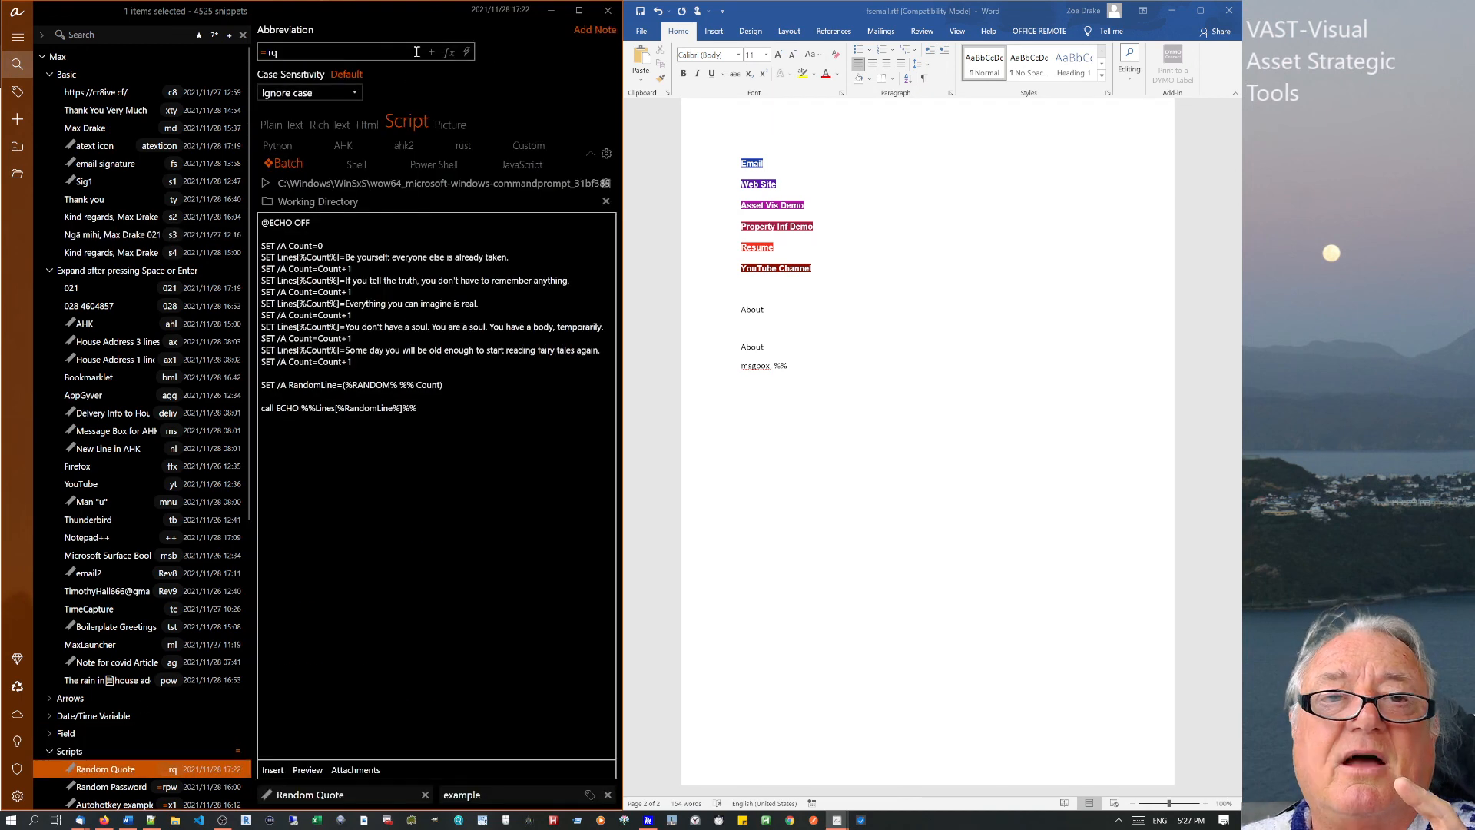
# Launch MaxLauncher with Win+` over the Random Quote script and reposition its window.
pyautogui.click(377, 270)
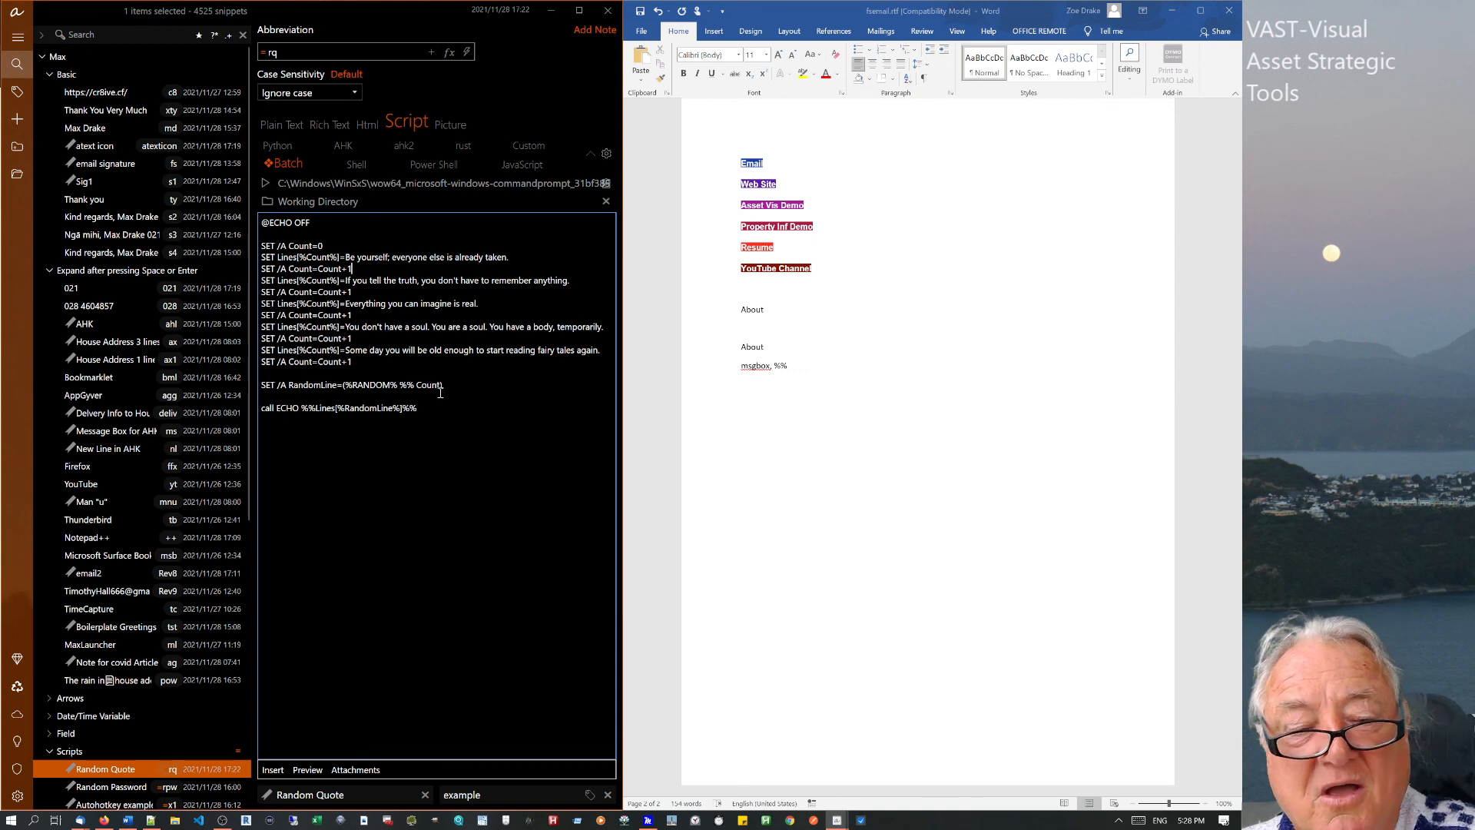
pyautogui.press('super+grave')
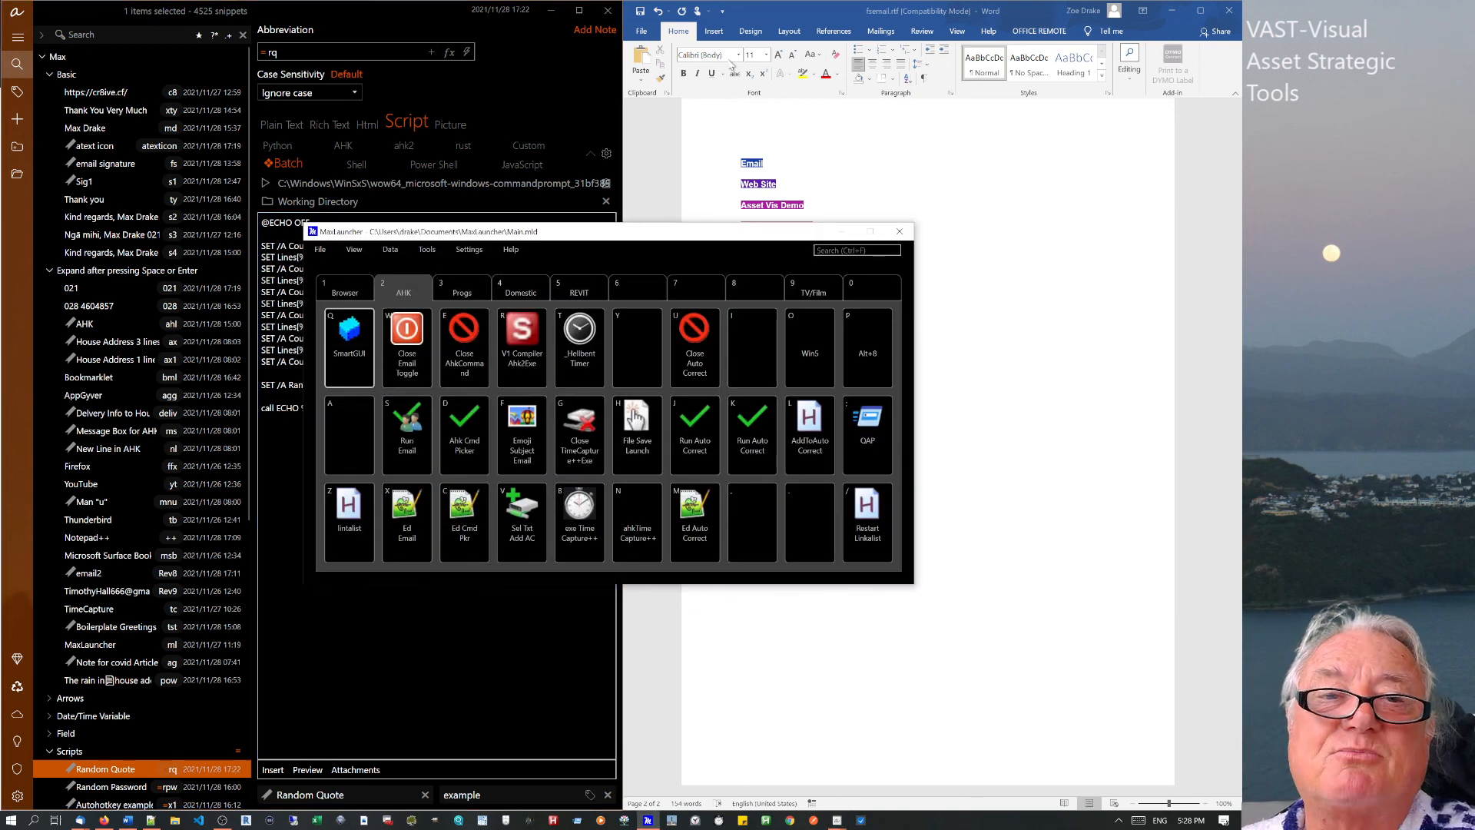
pyautogui.moveTo(721, 241); pyautogui.dragTo(846, 223)
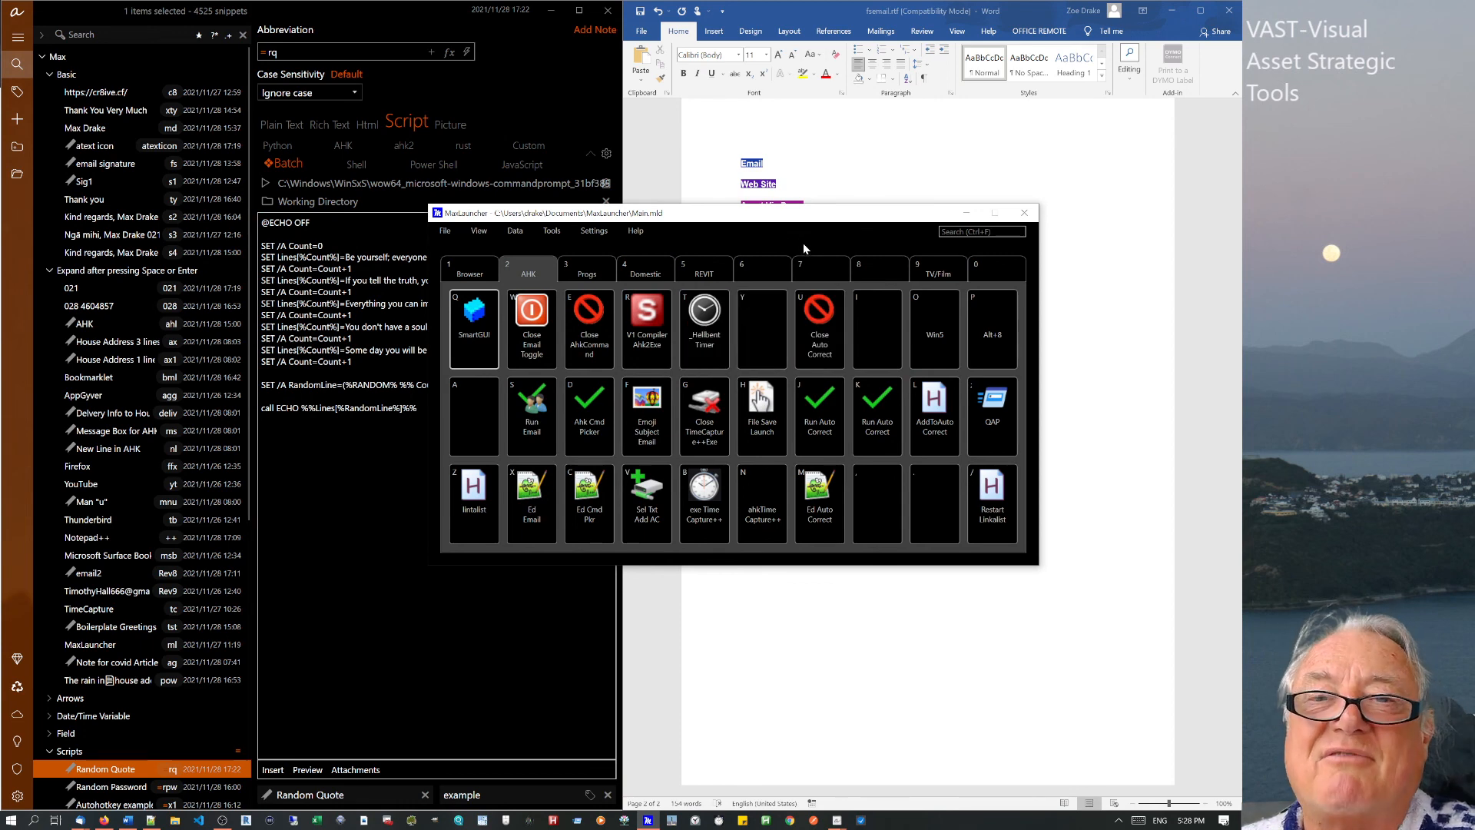
# Close MaxLauncher and return to the Random Quote batch script.
pyautogui.click(1024, 212)
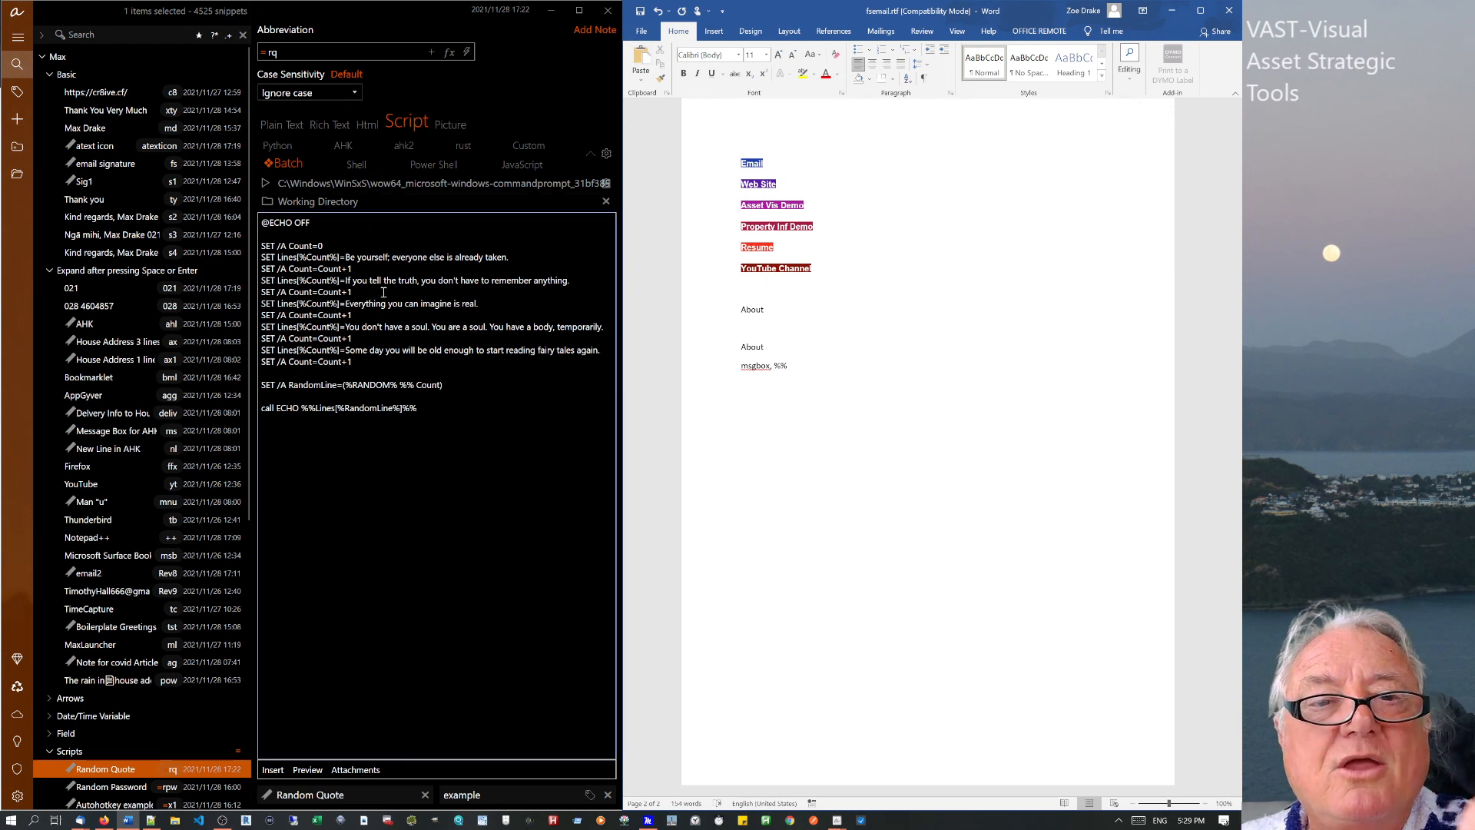
pyautogui.click(383, 292)
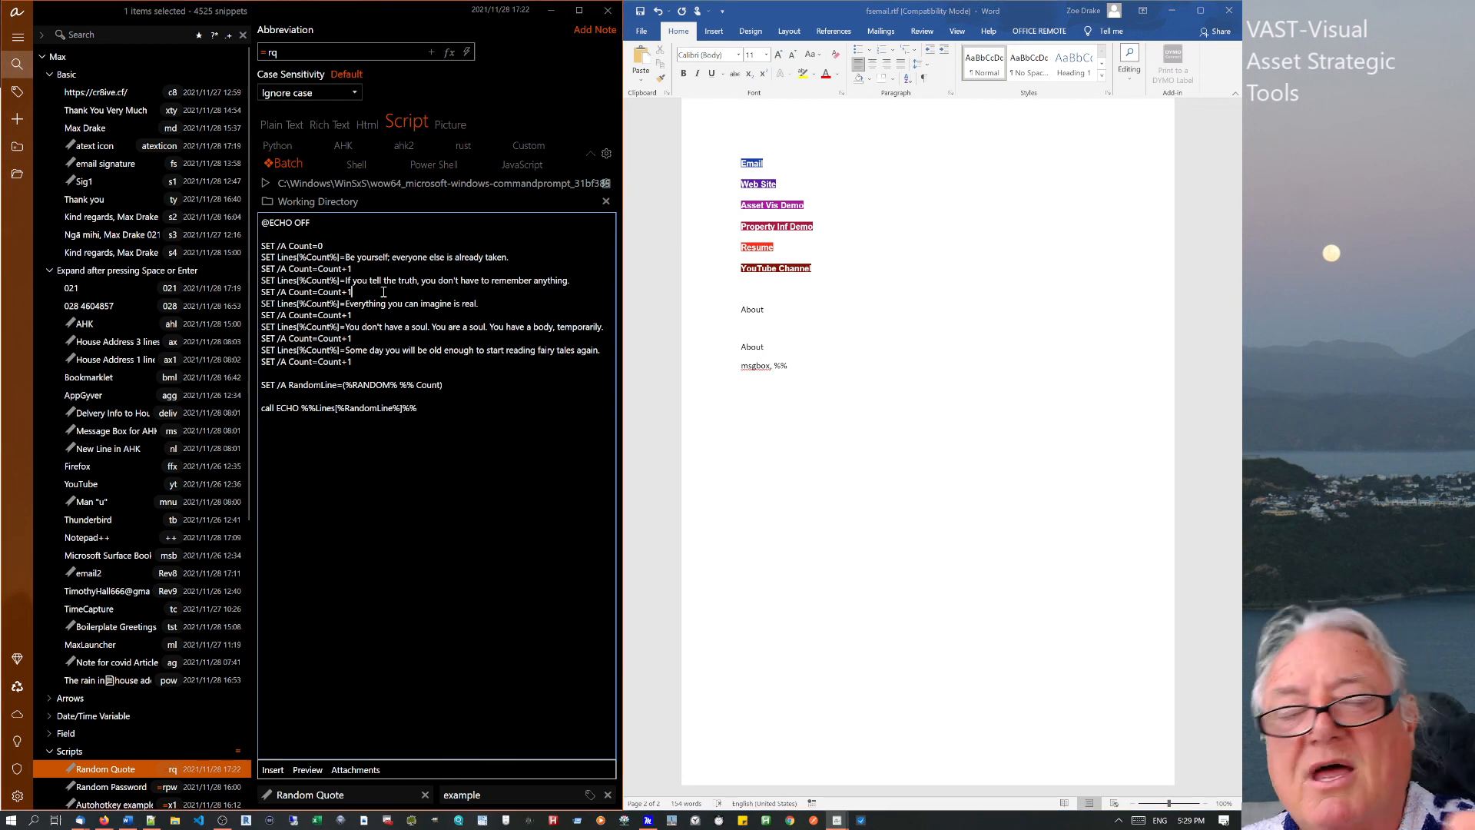